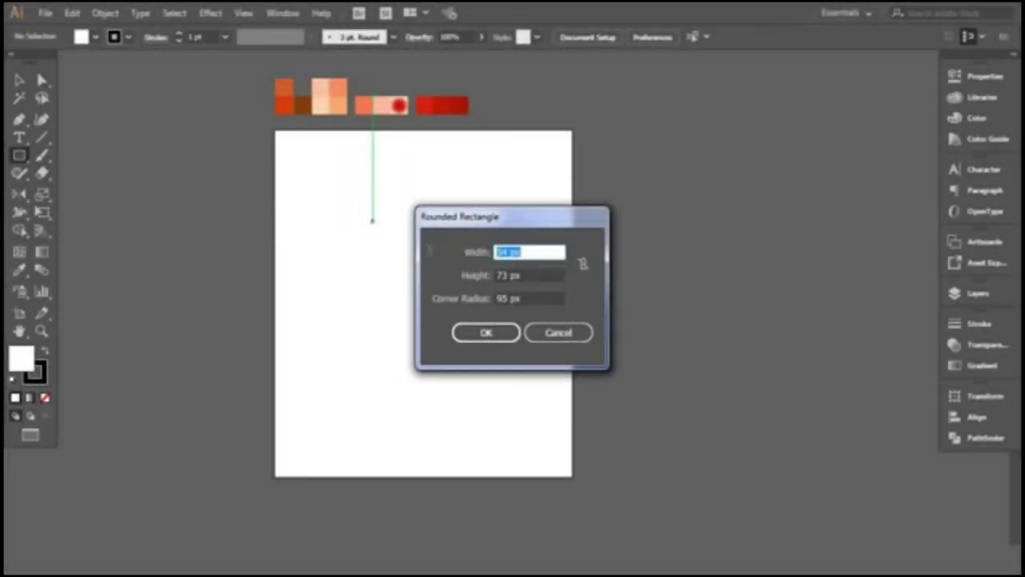
Make a 222 × 222 px rounded square with 95 px corners, filled peach, nudged slightly left.
key(Tab)
text(22)
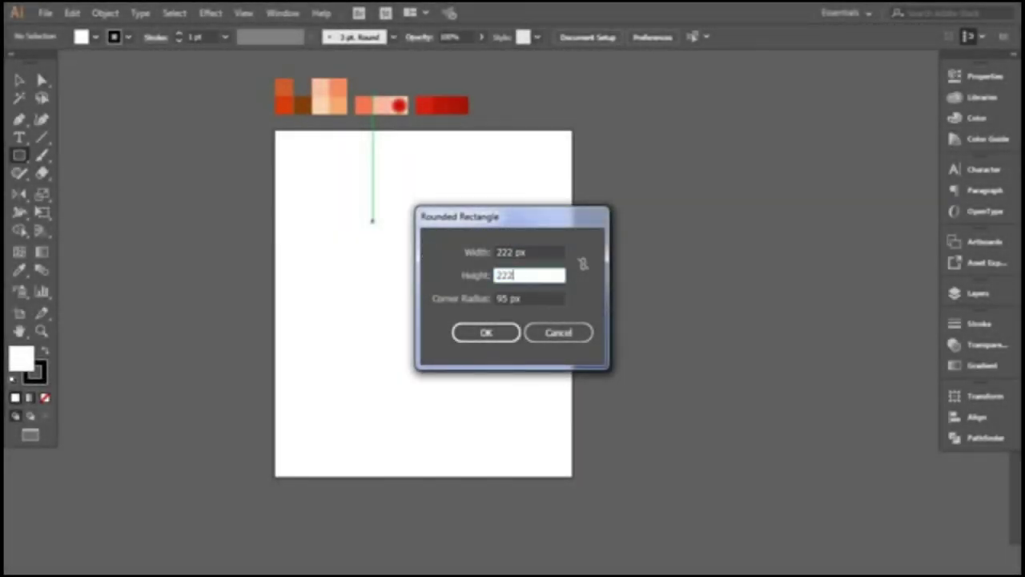
key(Return)
key(i)
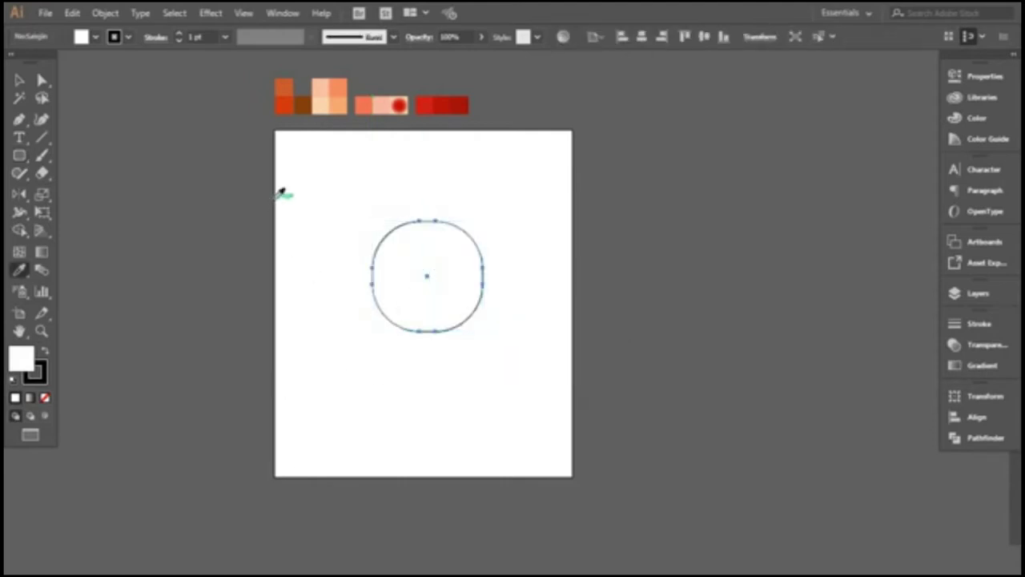
click(322, 105)
key(v)
drag(420, 288, 416, 288)
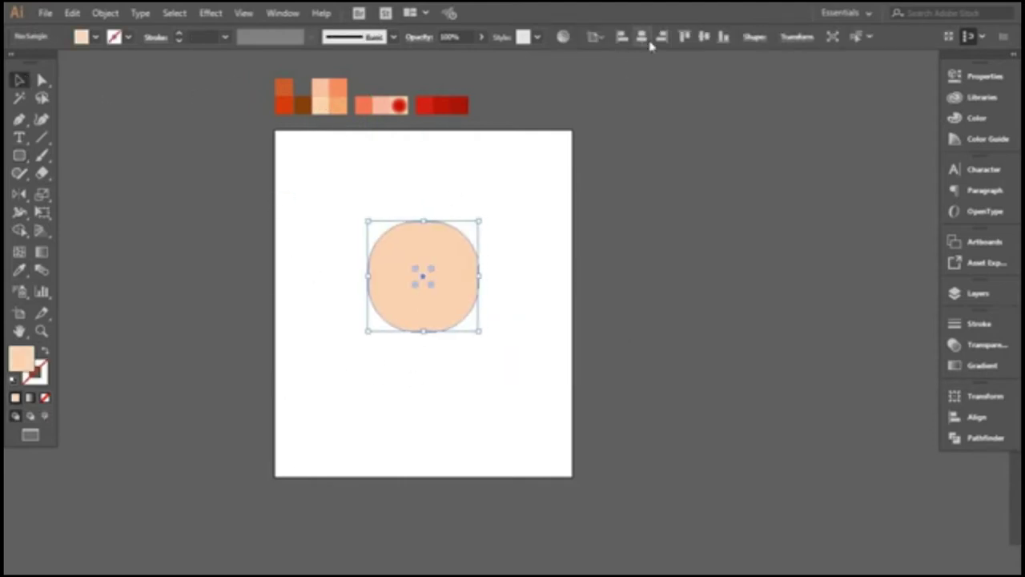
click(500, 281)
Create a 54 × 73 px rounded rectangle beside the head.
click(303, 248)
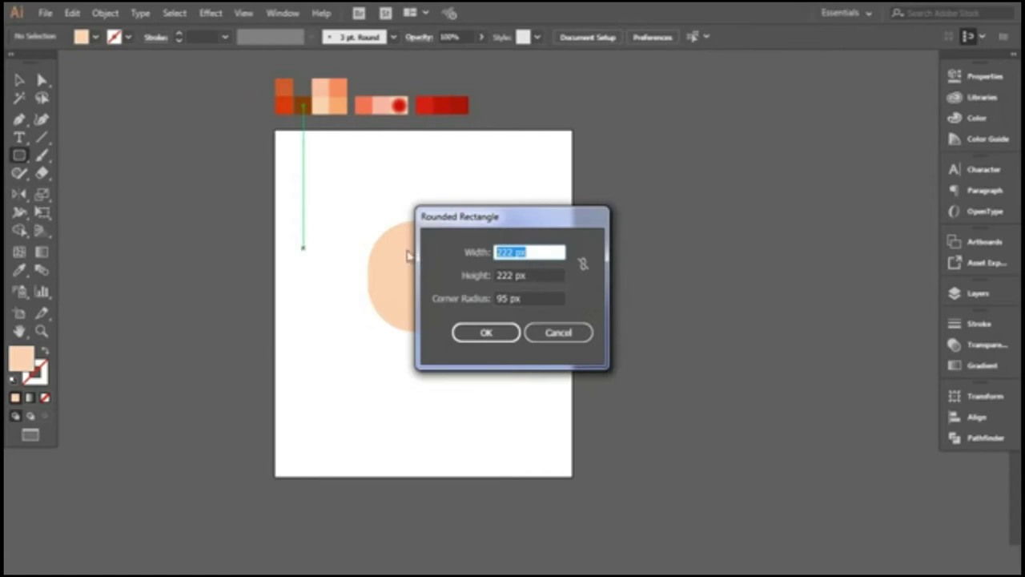
key(Tab)
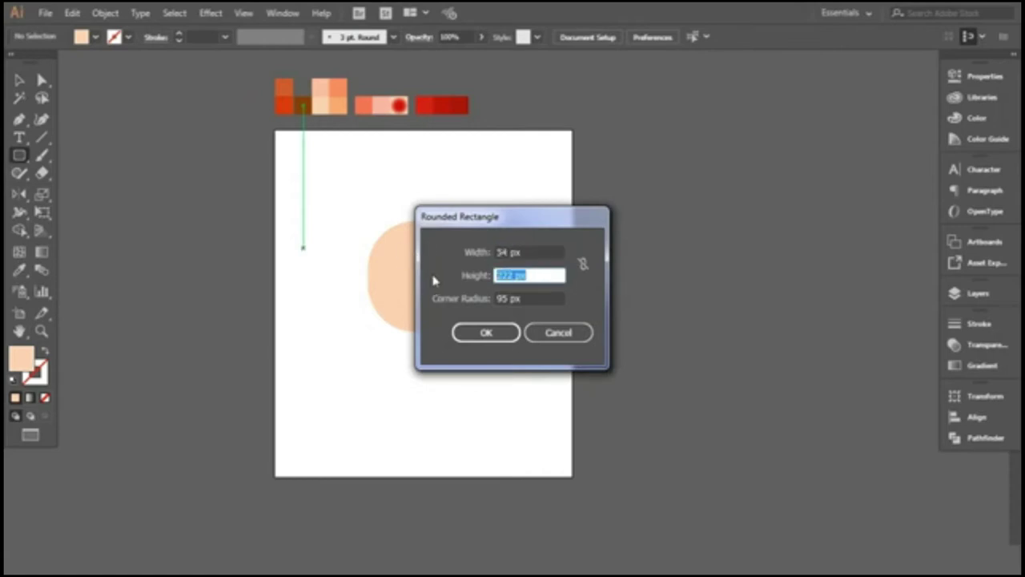
text(73)
key(Tab)
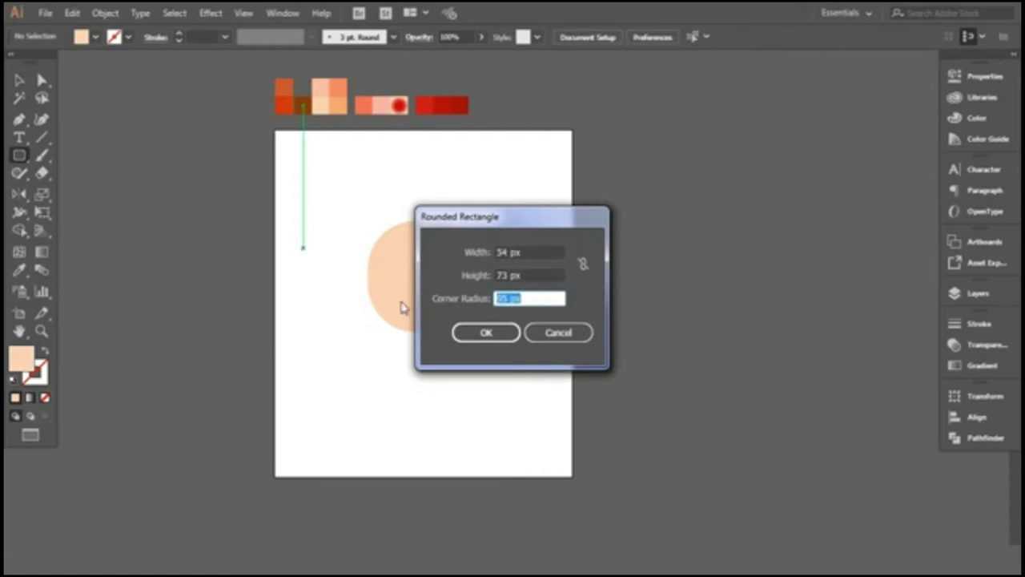
text(2)
key(Return)
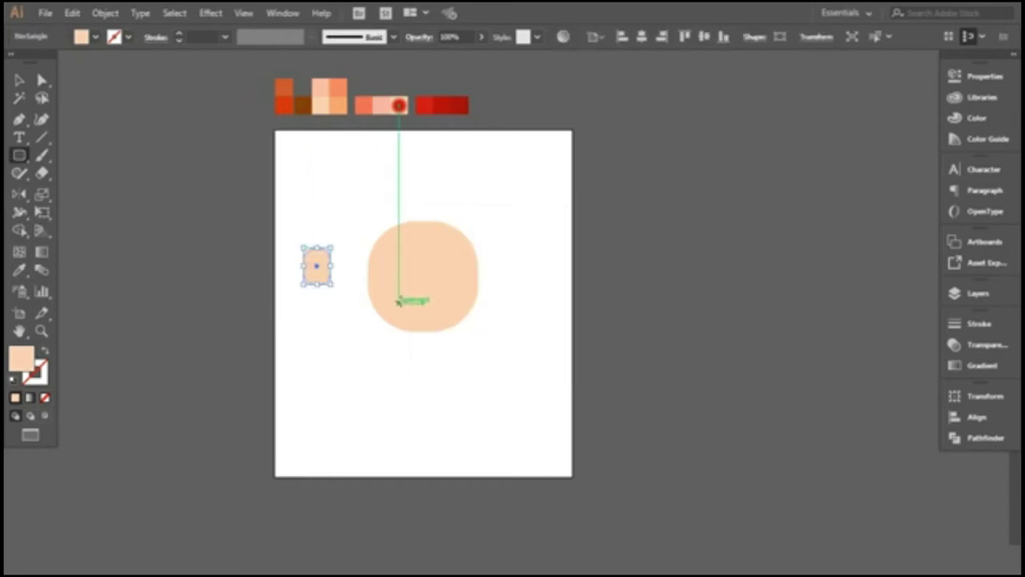
Set the small rectangle's top-right corner radius to 31 px.
key(a)
scroll(300, 279, up, 3)
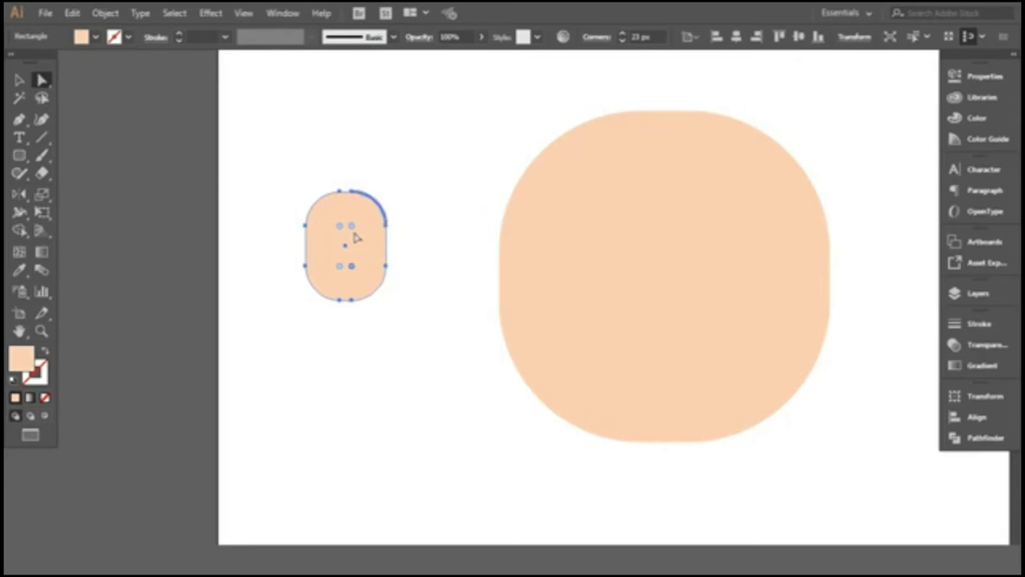
click(993, 78)
click(913, 195)
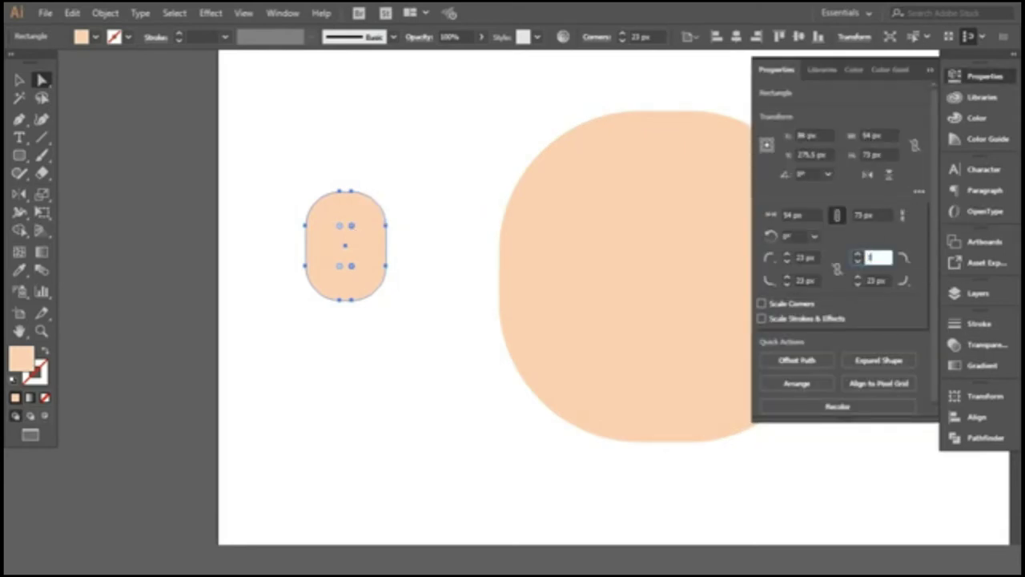
key(Tab)
key(Return)
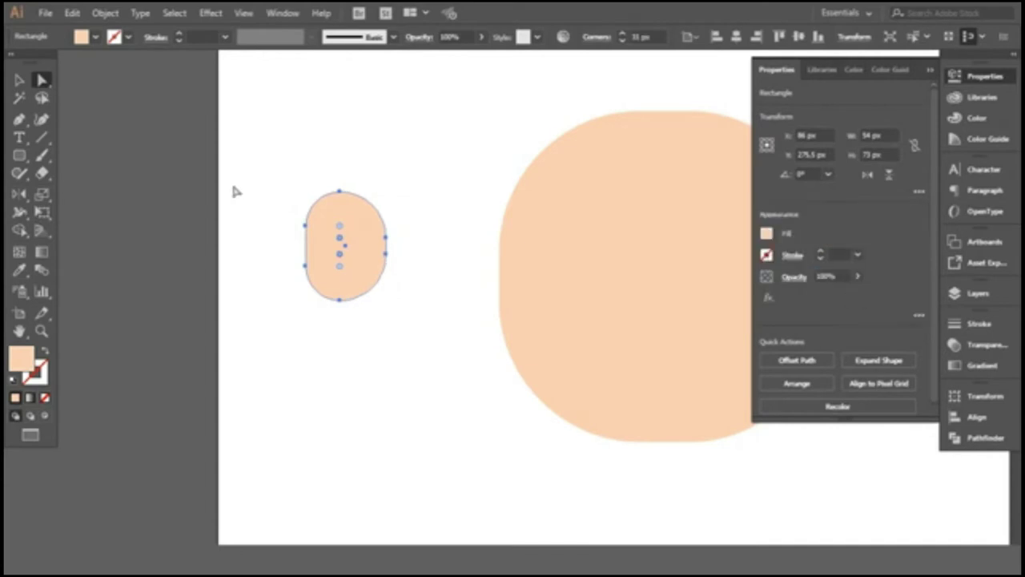
click(18, 80)
Move the small rounded shape onto the head's right edge as an ear.
click(932, 73)
drag(330, 245, 830, 263)
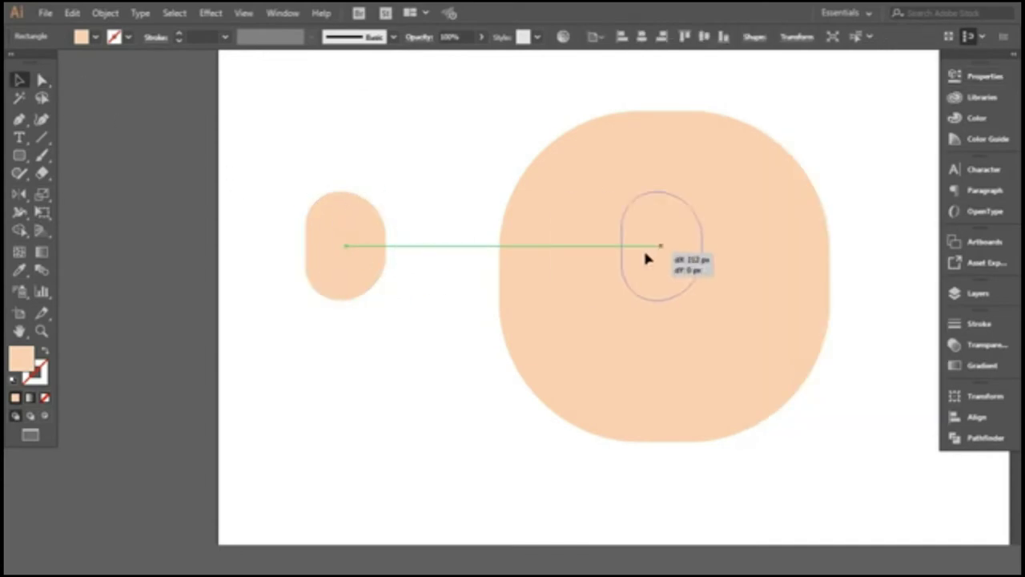
drag(847, 300, 842, 308)
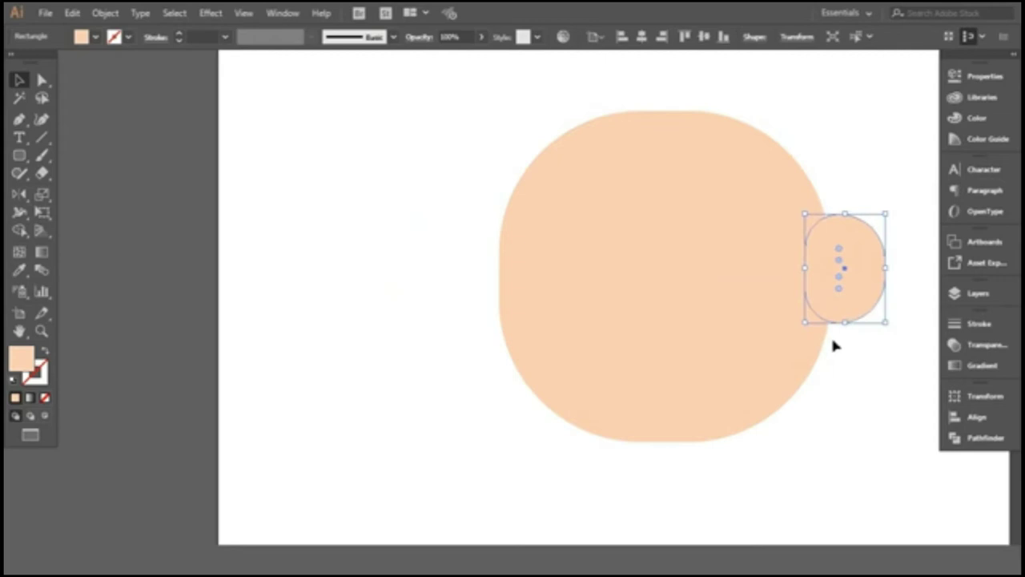
scroll(851, 378, up, 3)
Draw a tall rectangle inside the ear and round its corners into a pill.
key(ctrl+shift+a)
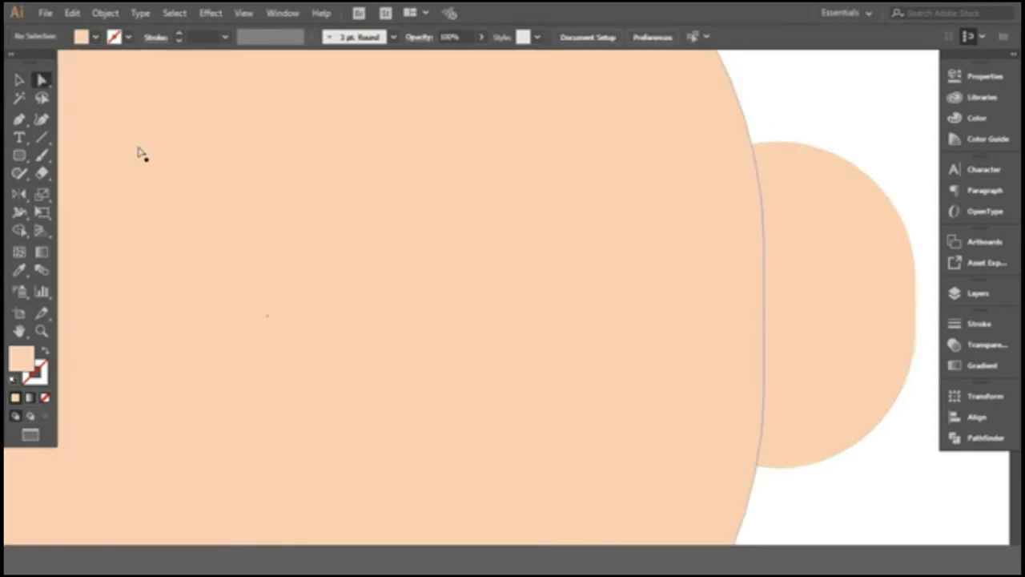
click(19, 156)
drag(705, 198, 858, 419)
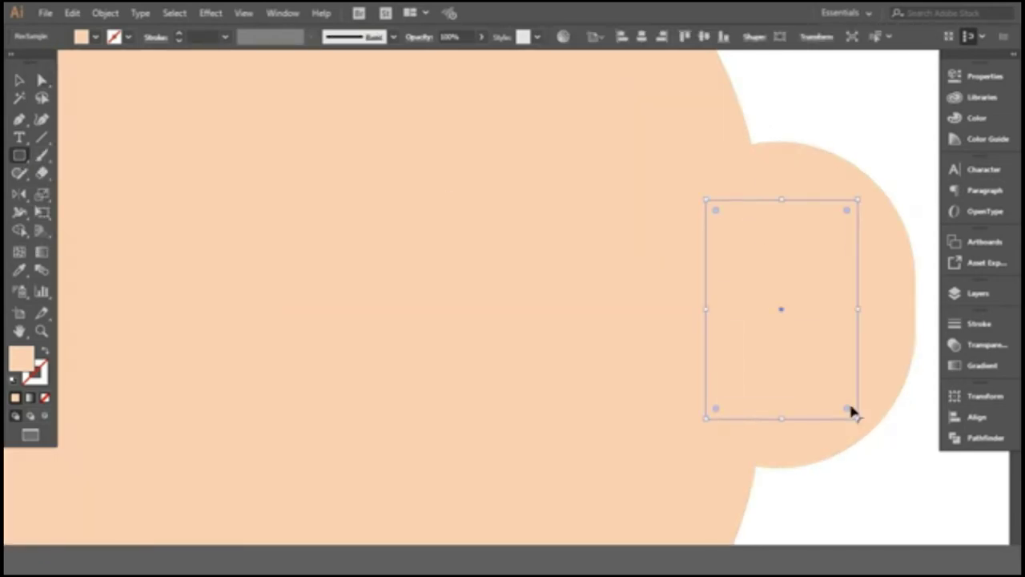
key(v)
drag(846, 212, 785, 267)
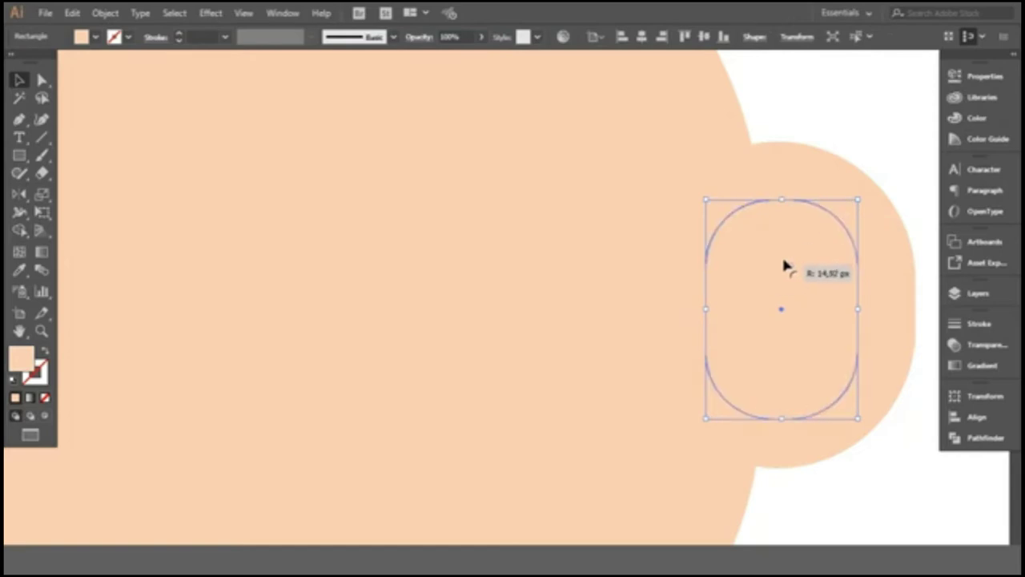
key(a)
mouse_move(773, 359)
mouse_down()
mouse_move(735, 394)
mouse_move(798, 371)
mouse_up()
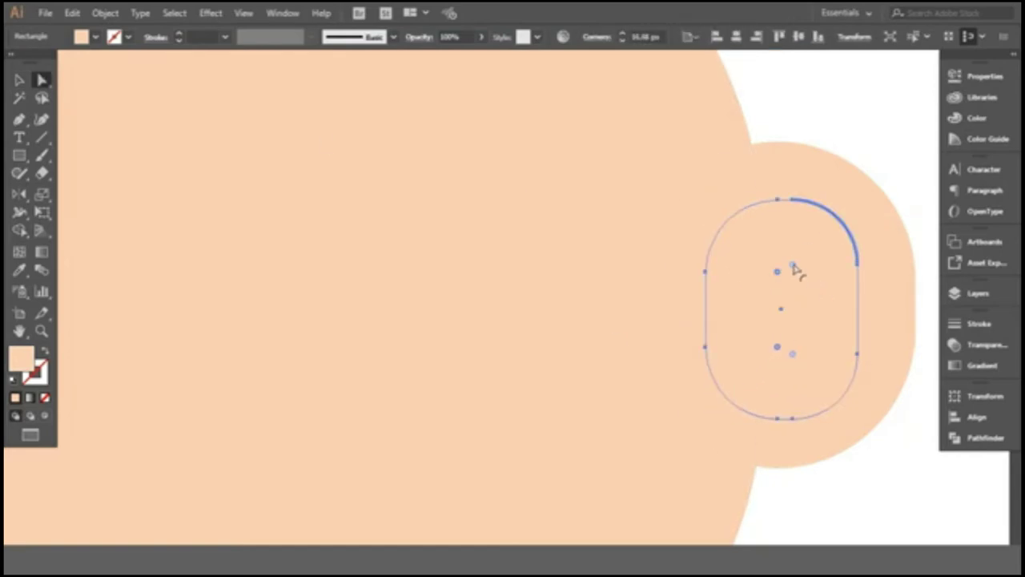
key(v)
key(ctrl+0)
click(762, 145)
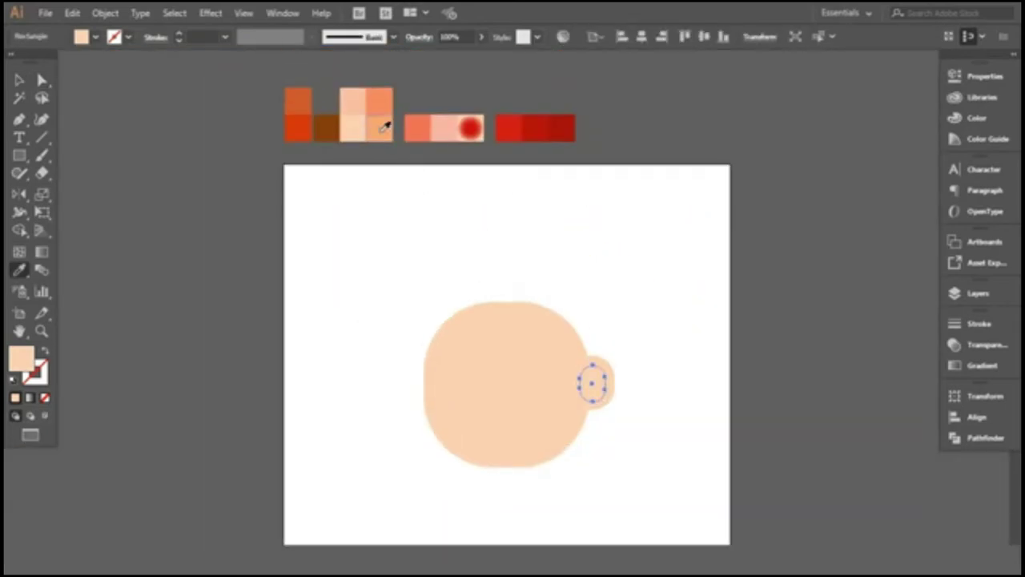
Fill the inner ear with a lighter pink swatch and resize it.
click(381, 95)
key(v)
click(468, 237)
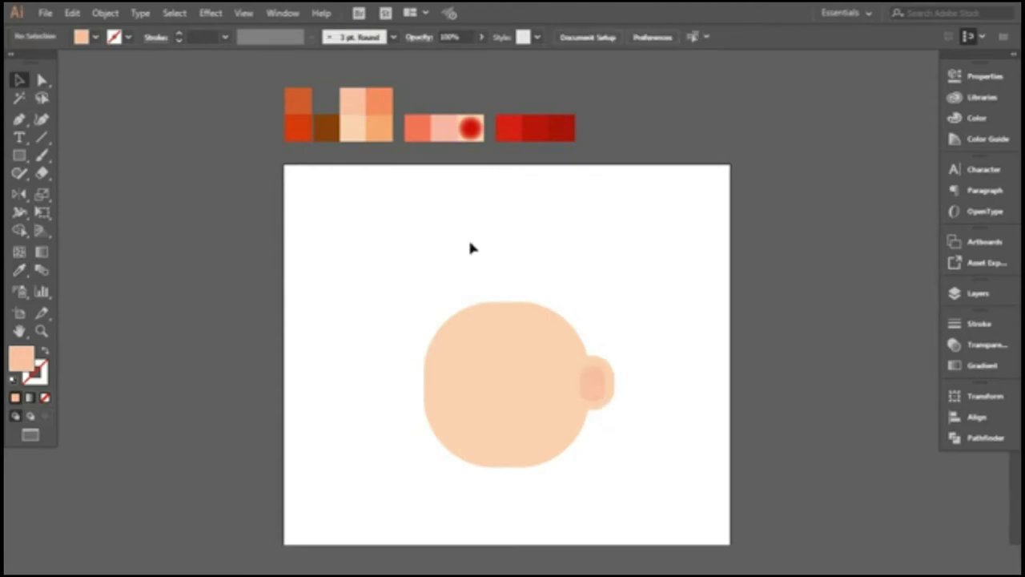
scroll(561, 385, up, 3)
click(585, 362)
drag(584, 362, 606, 366)
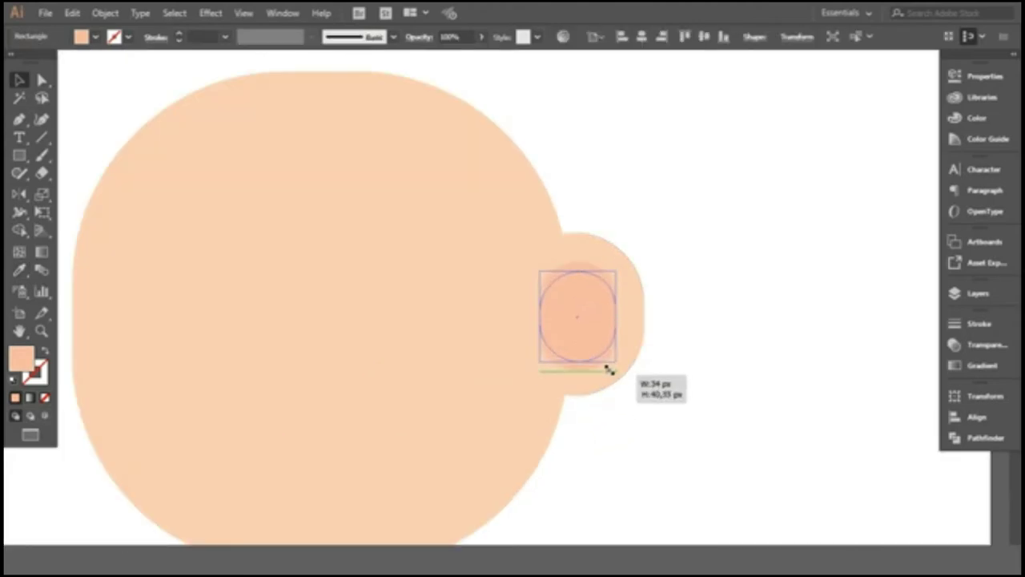
key(ctrl+0)
click(724, 334)
Shrink the inner ellipse into a small circle and expand it into a plain path.
scroll(626, 425, up, 3)
click(637, 356)
drag(678, 365, 680, 353)
click(105, 13)
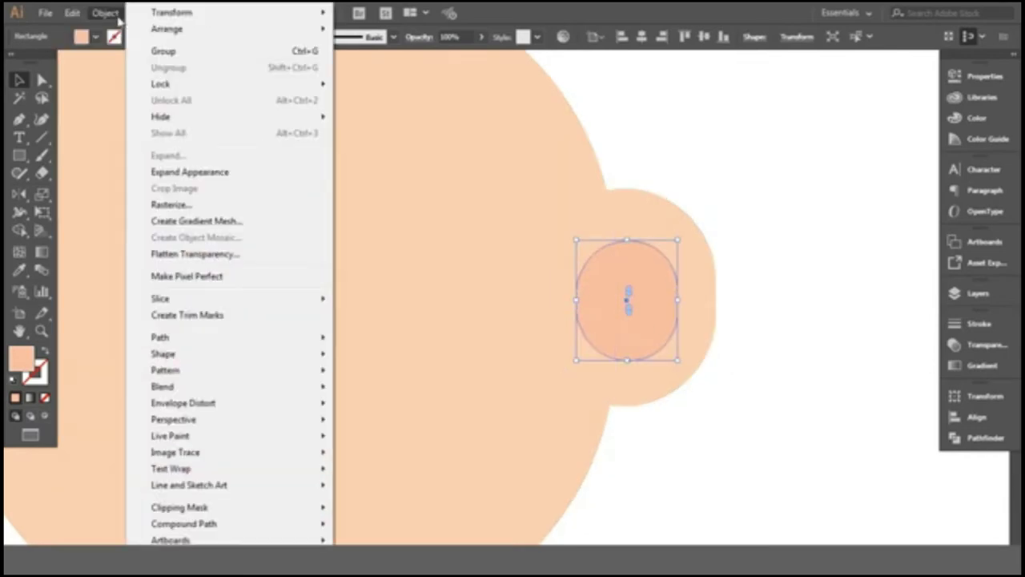
click(195, 175)
drag(674, 362, 666, 347)
Fill the circle with the darker orange swatch and move it left in the ear.
key(ctrl+minus)
key(ctrl+minus)
key(i)
click(264, 91)
scroll(583, 308, down, 3)
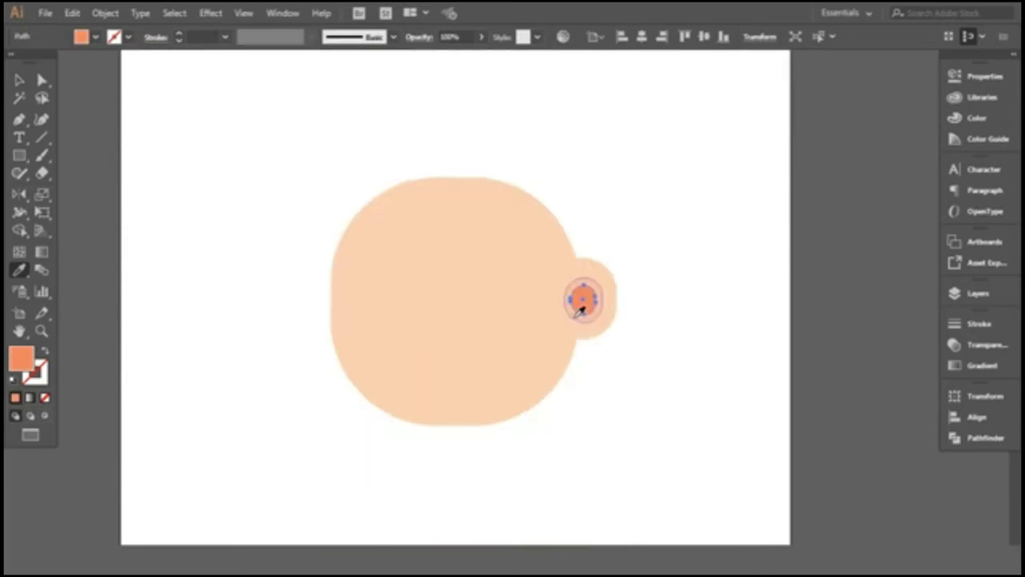
key(v)
alt+scroll(582, 309, up, 5)
mouse_move(584, 304)
mouse_down()
mouse_move(540, 343)
mouse_move(523, 312)
mouse_up()
alt+scroll(540, 343, down, 3)
alt+scroll(624, 352, up, 3)
Send all the ear shapes behind the head and reposition the orange shape.
drag(765, 204, 552, 392)
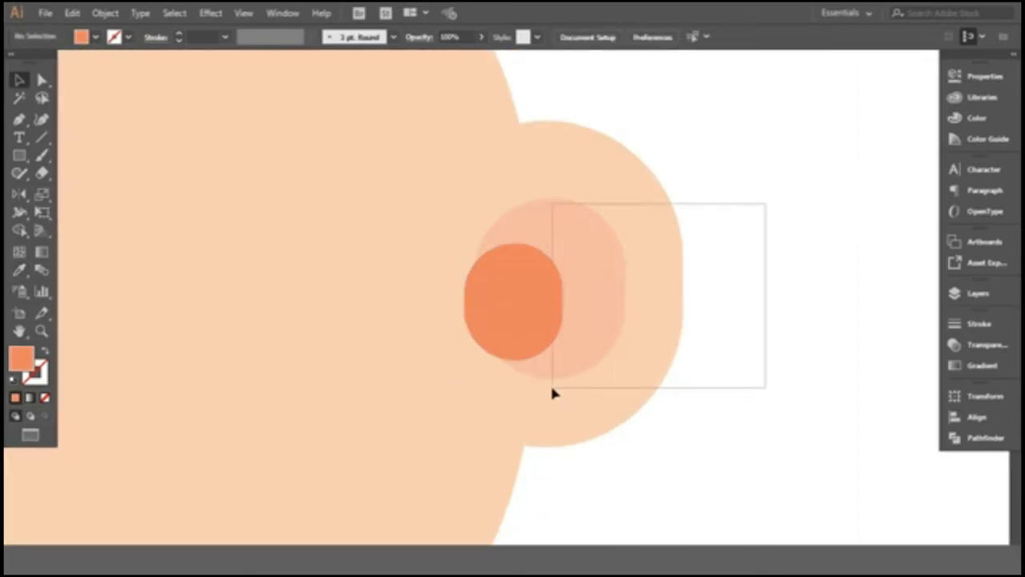
right_click(561, 388)
click(793, 290)
click(757, 308)
alt+scroll(626, 382, down, 3)
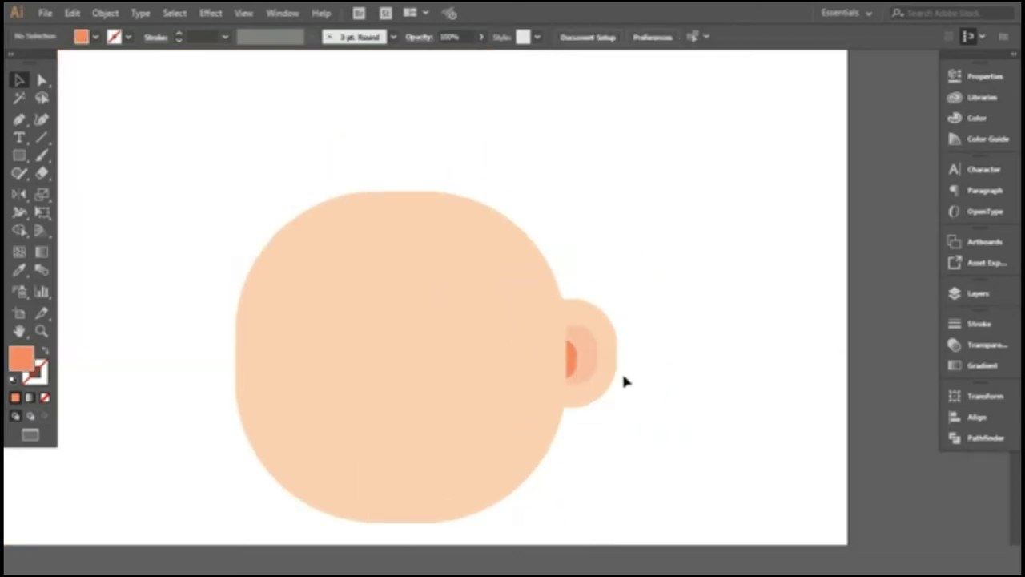
alt+scroll(626, 382, up, 3)
drag(564, 338, 560, 377)
alt+scroll(629, 348, down, 3)
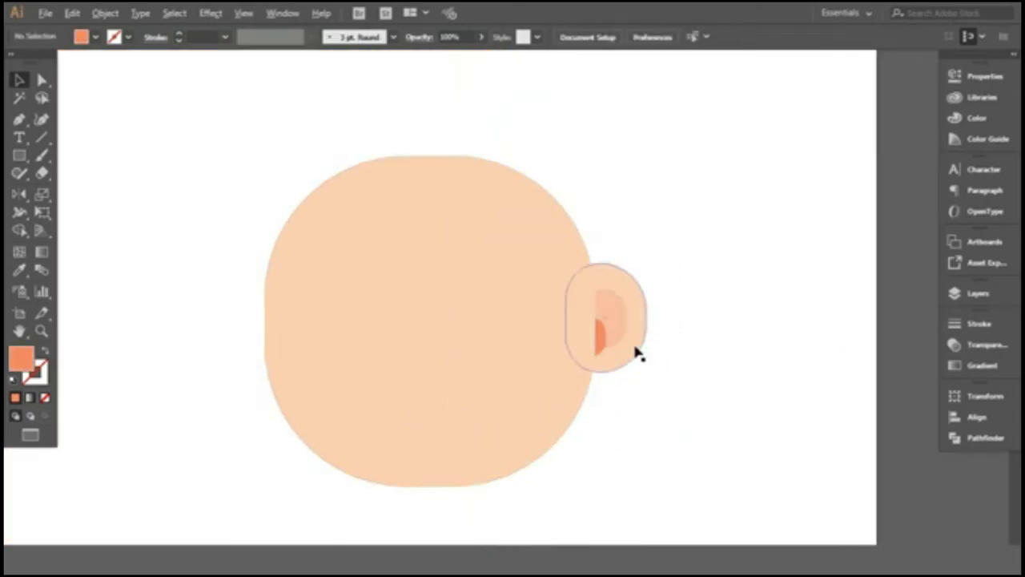
alt+scroll(639, 354, up, 3)
mouse_move(552, 327)
mouse_down()
mouse_move(511, 330)
mouse_move(523, 277)
mouse_move(521, 309)
mouse_up()
Lower the opacity of the orange shape and the larger inner-ear shape.
click(718, 283)
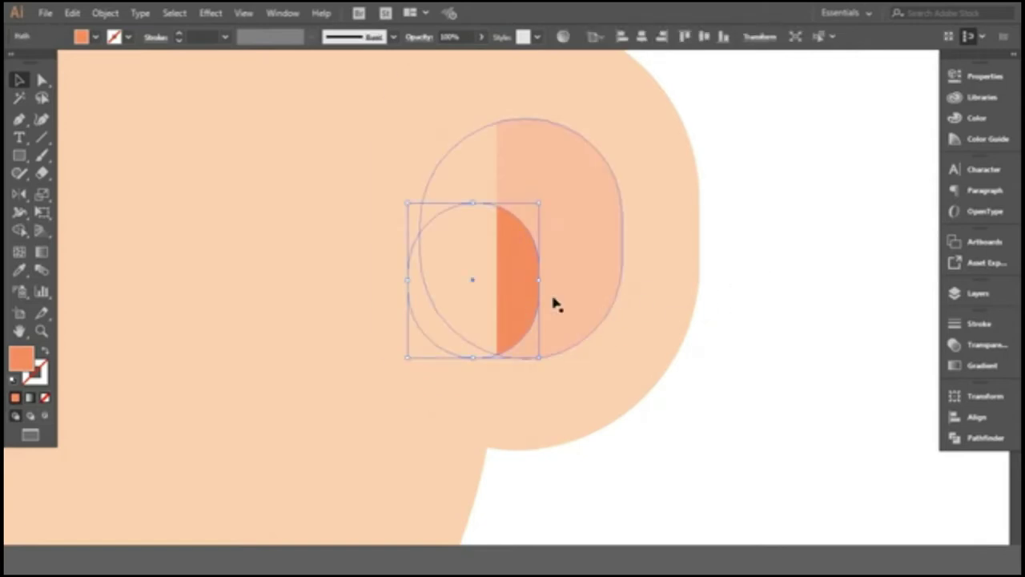
click(481, 36)
drag(487, 58, 454, 58)
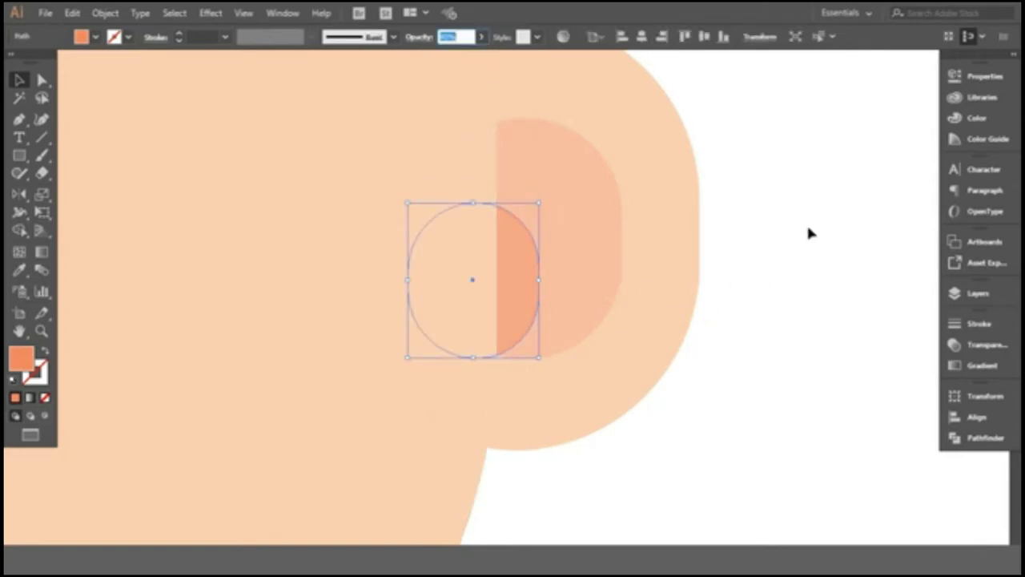
click(565, 193)
click(481, 37)
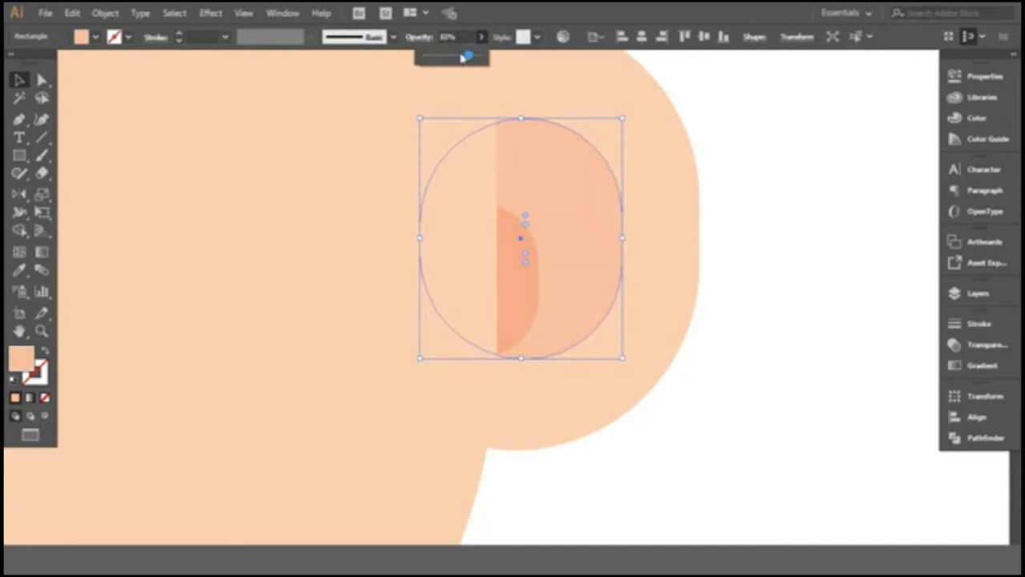
click(725, 134)
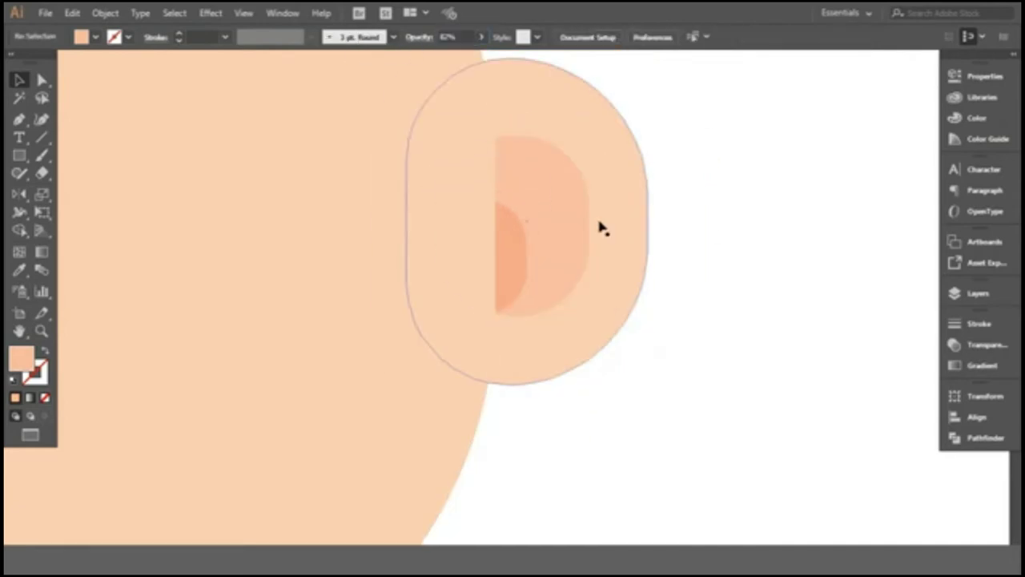
Fade the small ear oval to 29% opacity, then select the whole right ear group.
scroll(452, 295, down, 2)
scroll(586, 258, down, 2)
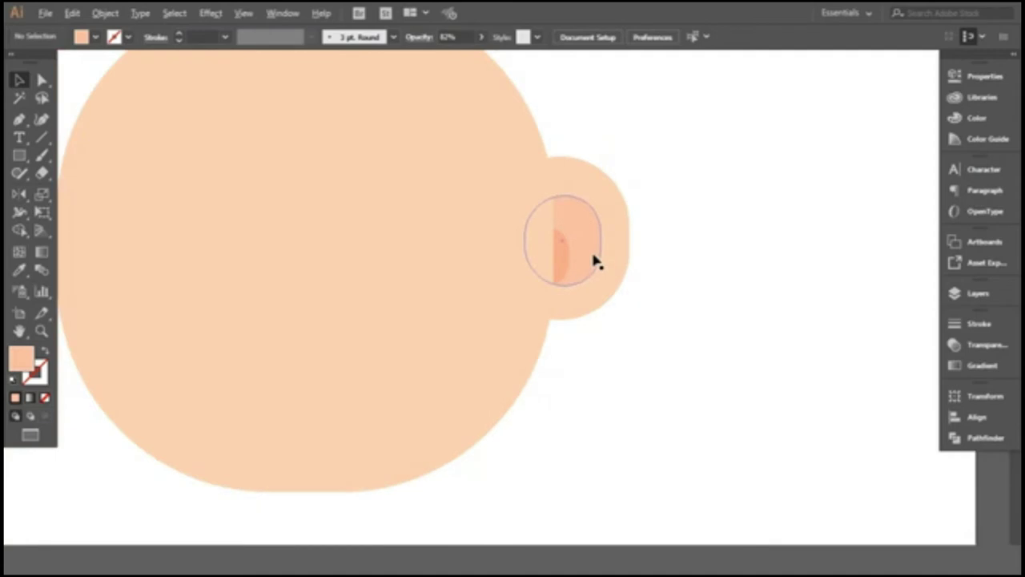
scroll(596, 261, up, 2)
scroll(558, 277, down, 2)
scroll(559, 276, down, 2)
click(560, 265)
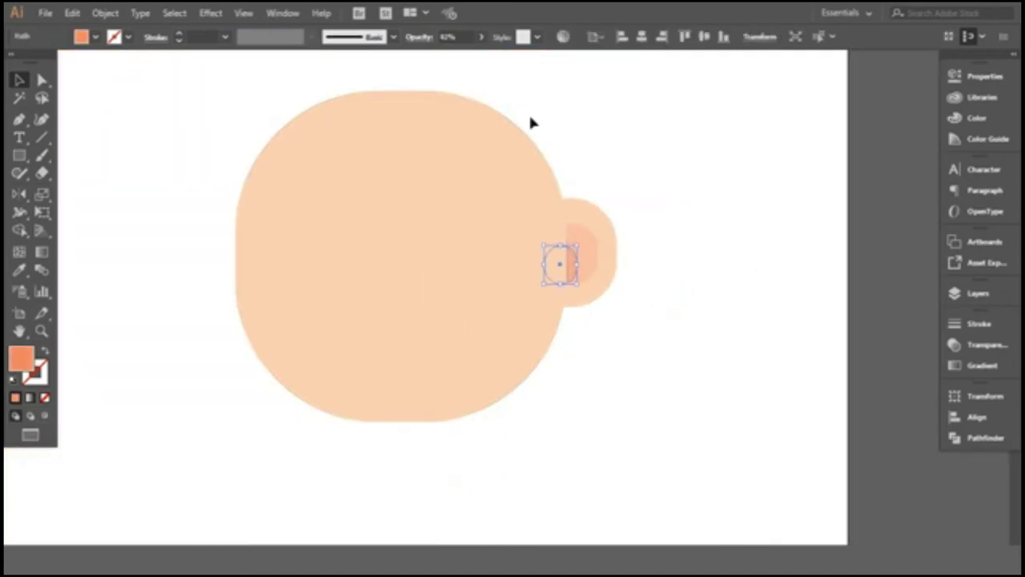
click(480, 37)
drag(447, 58, 443, 58)
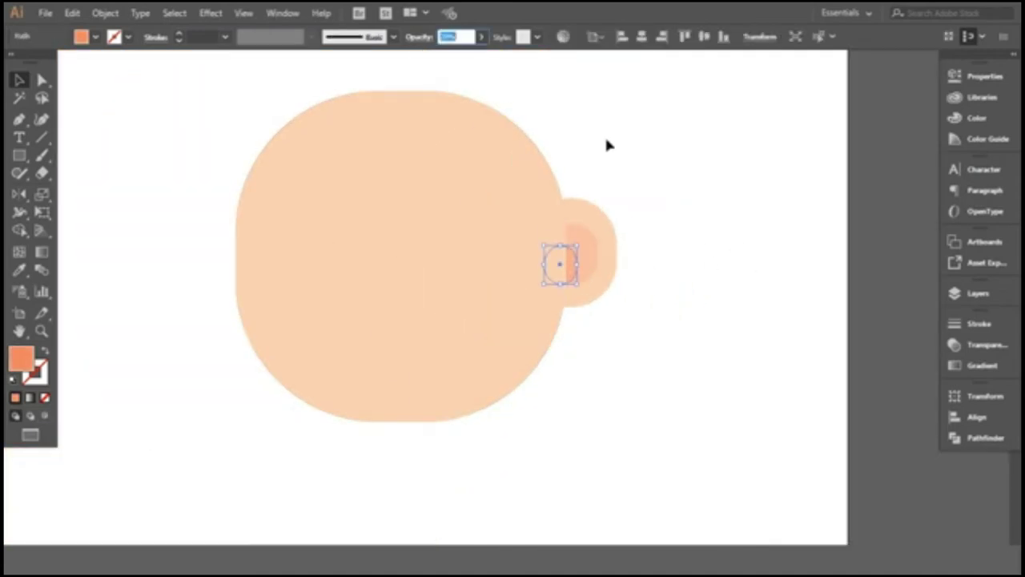
click(606, 144)
scroll(637, 280, up, 2)
drag(695, 224, 579, 324)
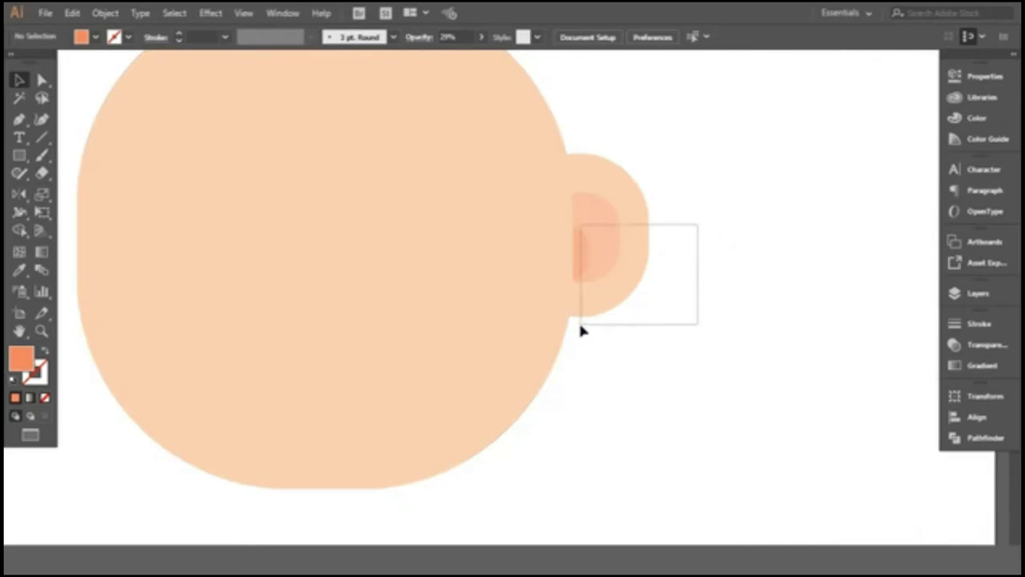
Reflect a copy of the ear group, move it to the left, and tilt it slightly.
right_click(591, 285)
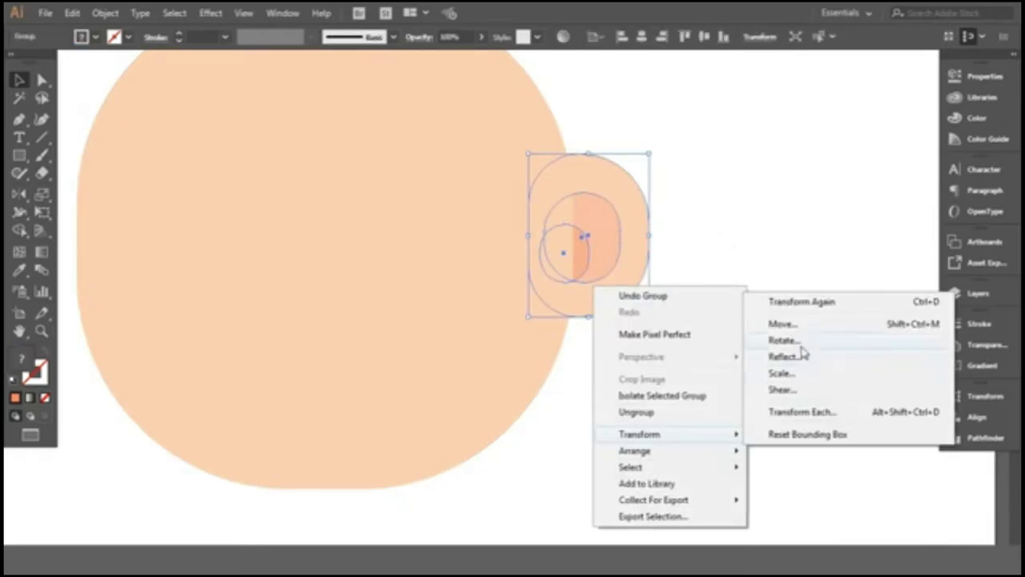
click(781, 355)
click(517, 371)
drag(605, 237, 79, 237)
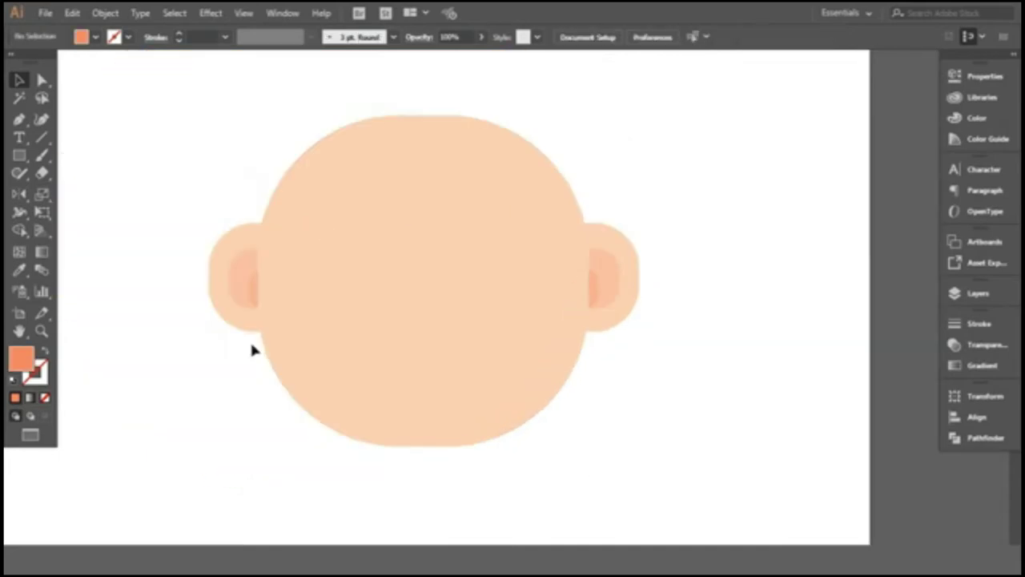
drag(169, 233, 226, 318)
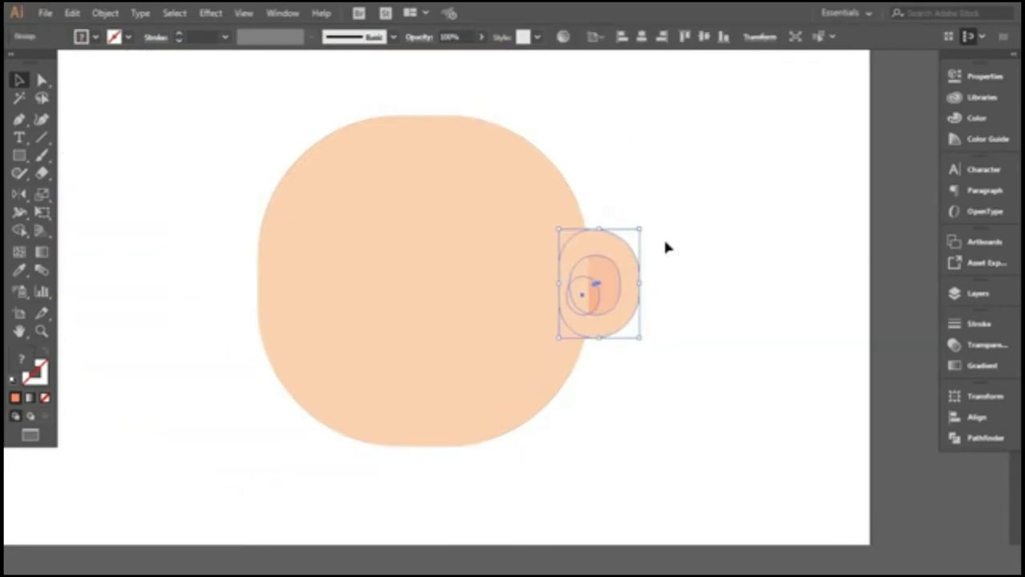
drag(668, 250, 649, 244)
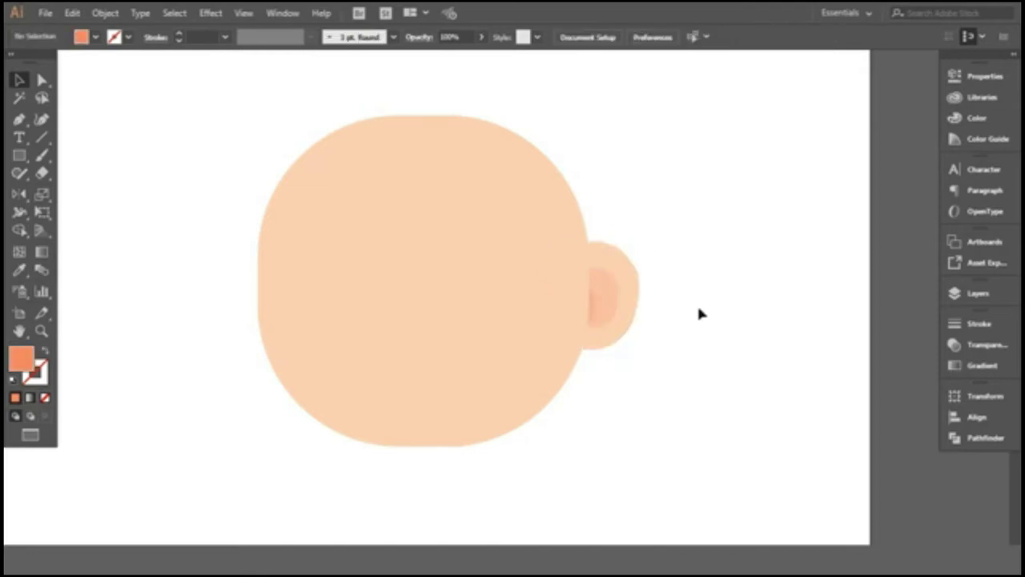
click(670, 275)
Mirror a fresh copy of the right ear and place it on the head's left side.
click(629, 256)
right_click(630, 258)
click(817, 468)
click(518, 370)
drag(608, 262, 252, 270)
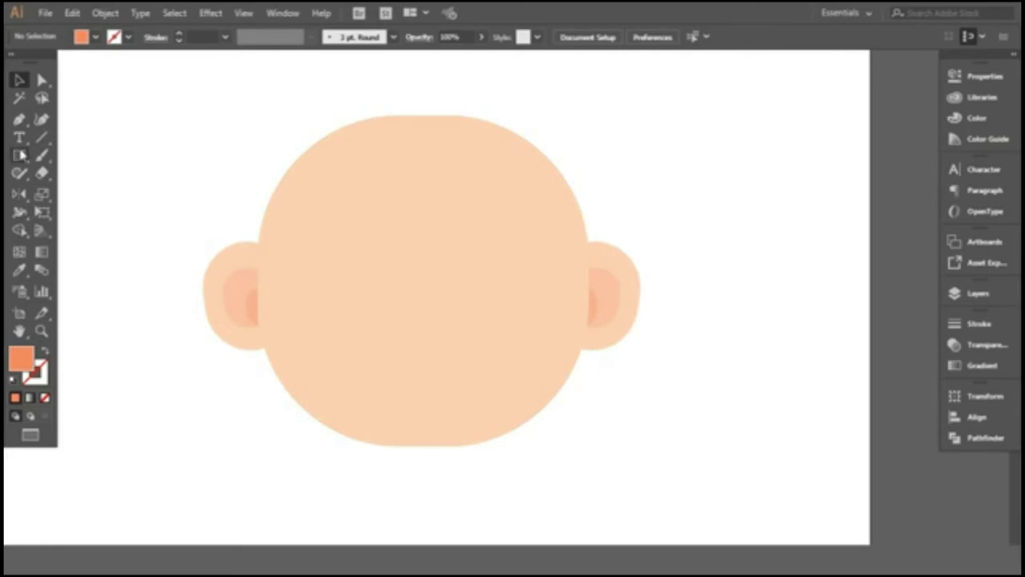
Create a 61 px wide rectangle and place it just below the head.
click(428, 478)
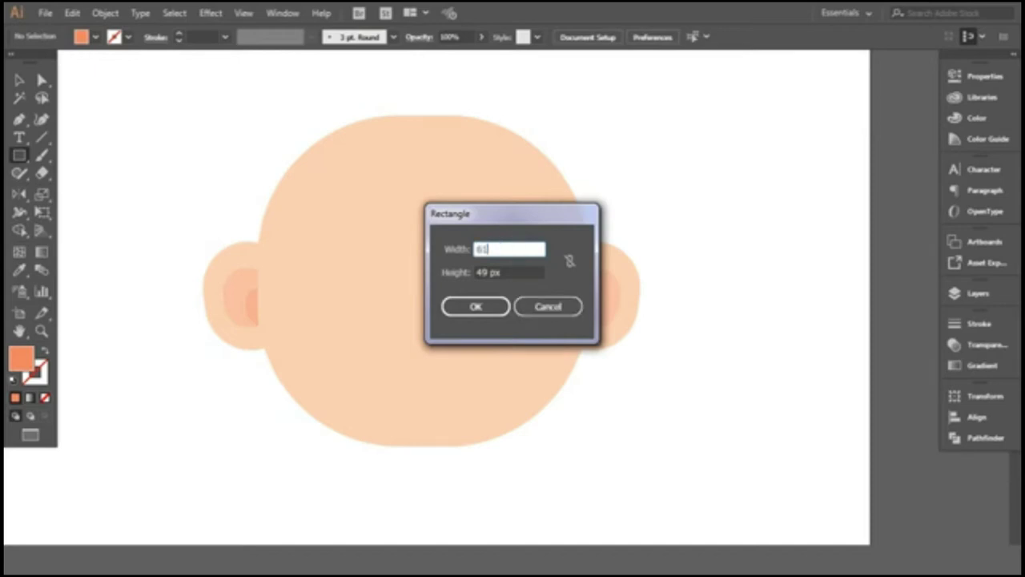
key(Tab)
key(Return)
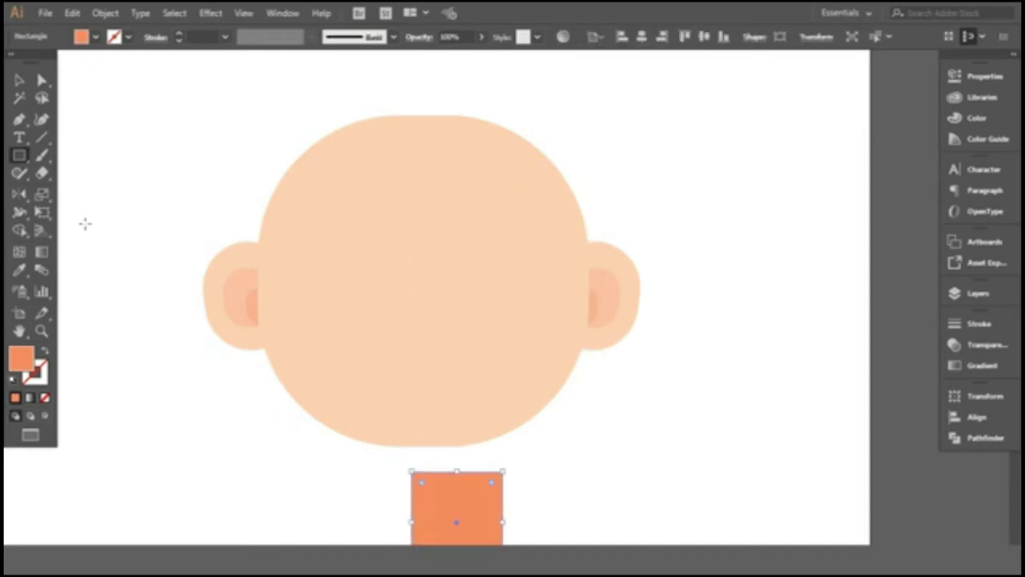
key(v)
scroll(395, 449, down, 1)
drag(432, 499, 406, 473)
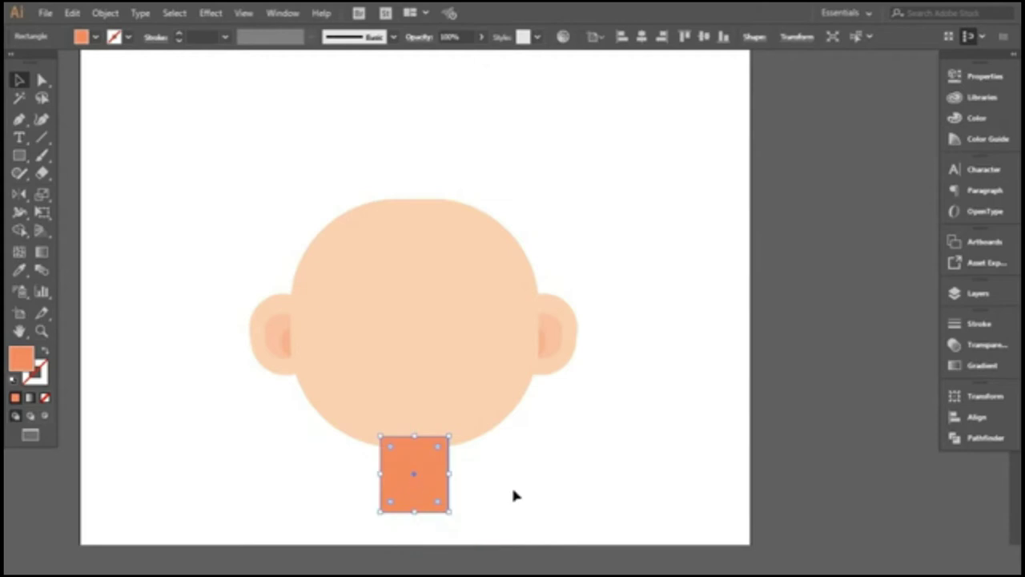
click(512, 492)
scroll(447, 479, down, 3)
Give the neck rectangle the light peach colour and send it behind the head.
click(429, 475)
key(i)
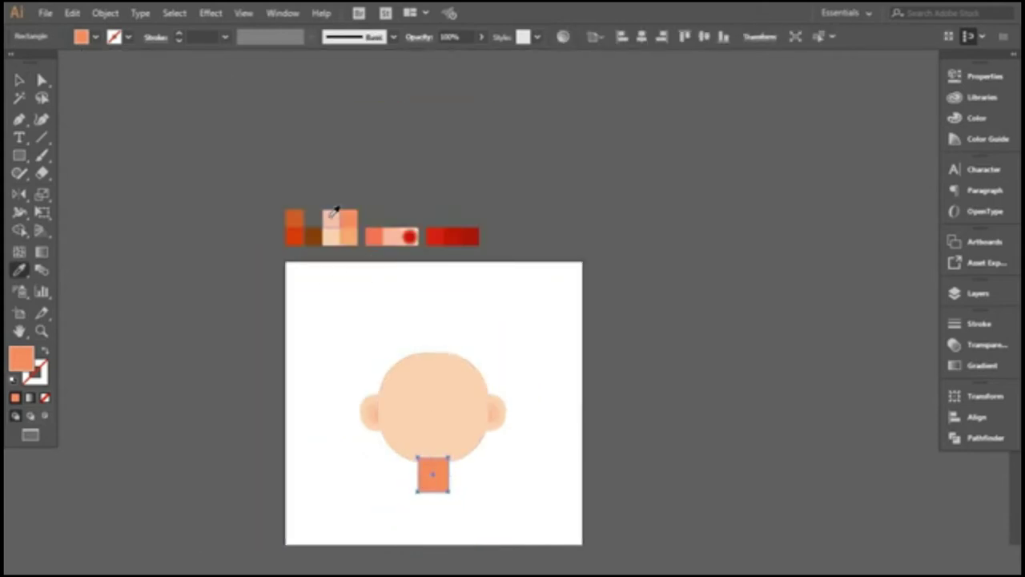
click(328, 218)
key(v)
scroll(456, 490, up, 3)
right_click(410, 475)
click(640, 437)
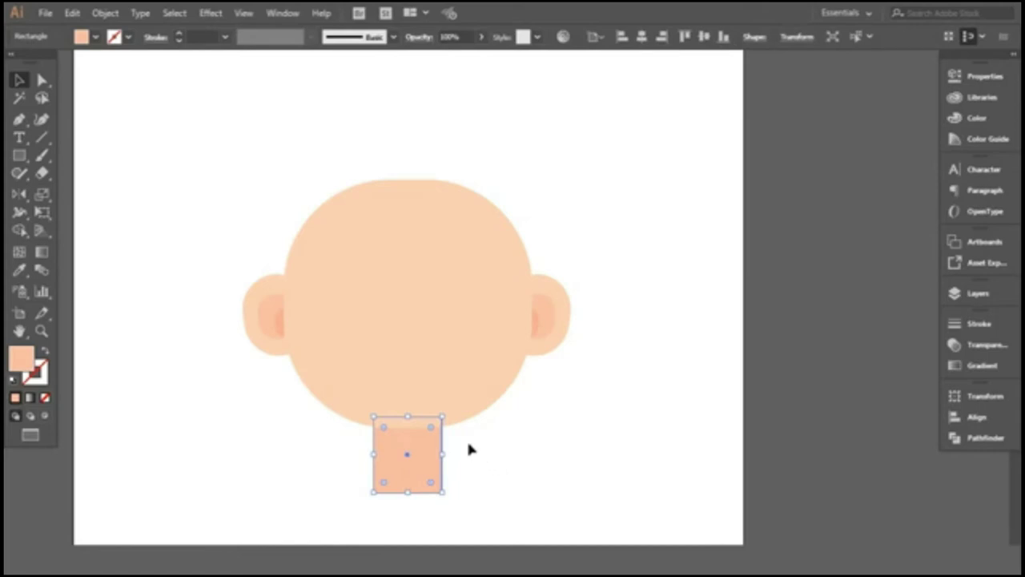
Round the neck's corners to about 11.67 px, narrow it and nudge it up.
click(973, 76)
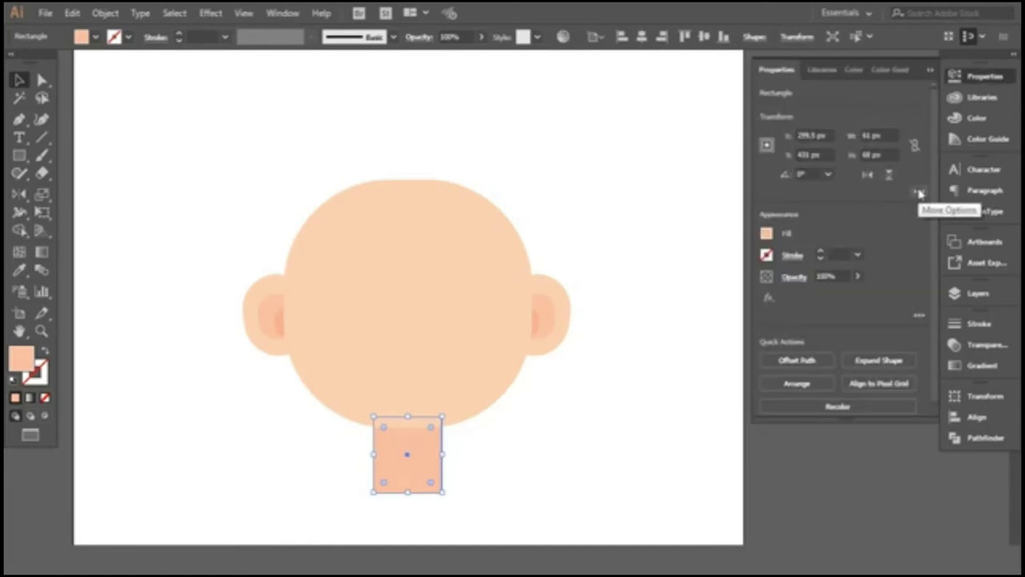
click(561, 444)
click(403, 458)
drag(383, 427, 389, 433)
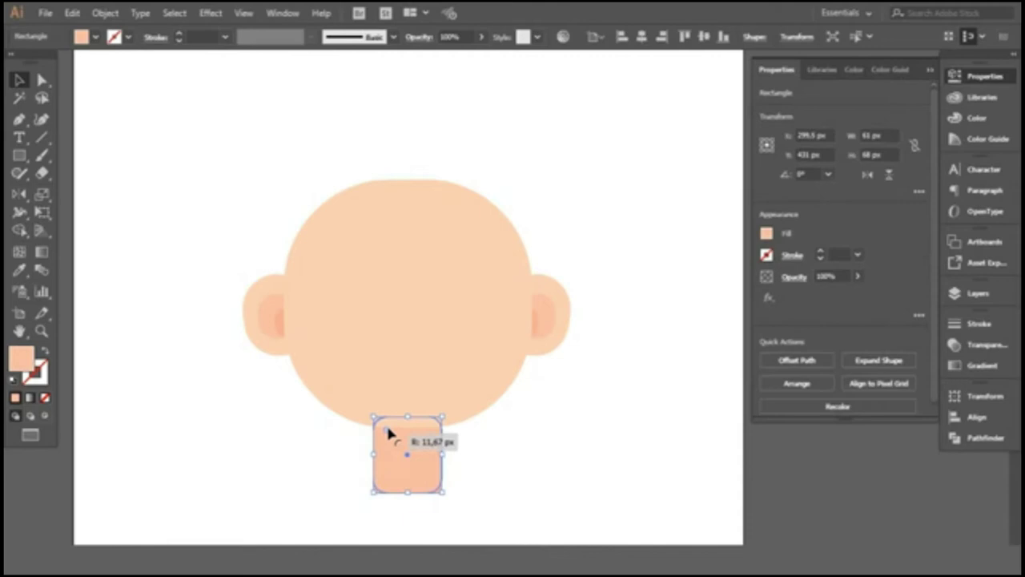
drag(446, 456, 436, 457)
click(505, 466)
click(409, 472)
key(Up)
key(Up)
key(Up)
click(519, 479)
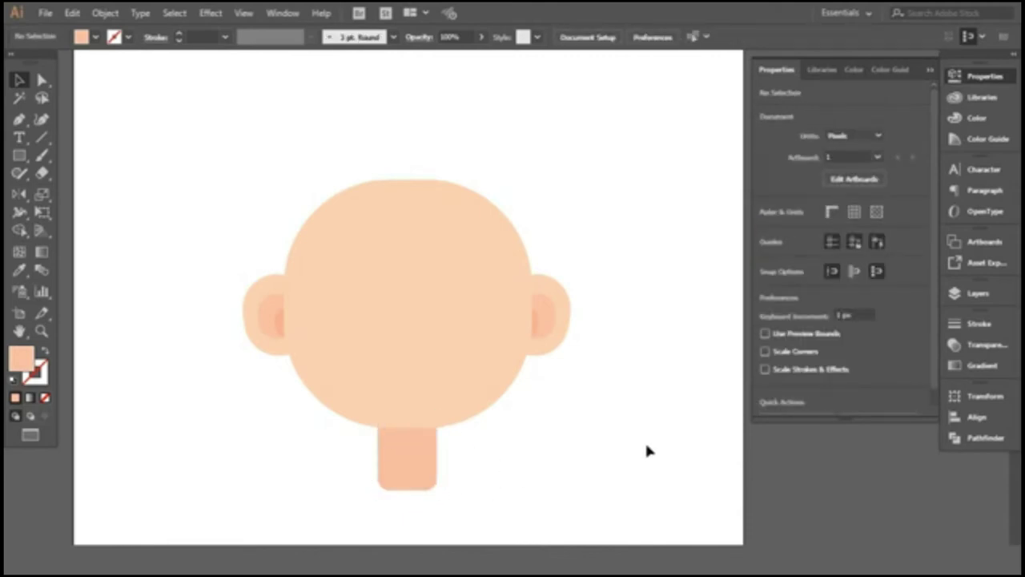
scroll(545, 457, up, 1)
scroll(433, 400, up, 1)
click(362, 320)
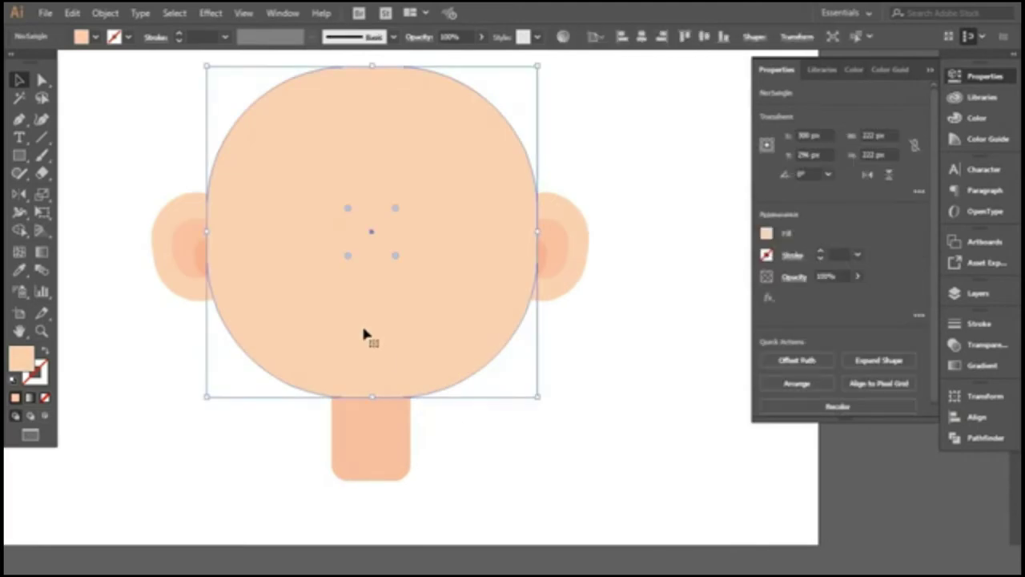
Copy the head 5 px up and Minus Front to leave a lower-face crescent.
drag(371, 355, 373, 347)
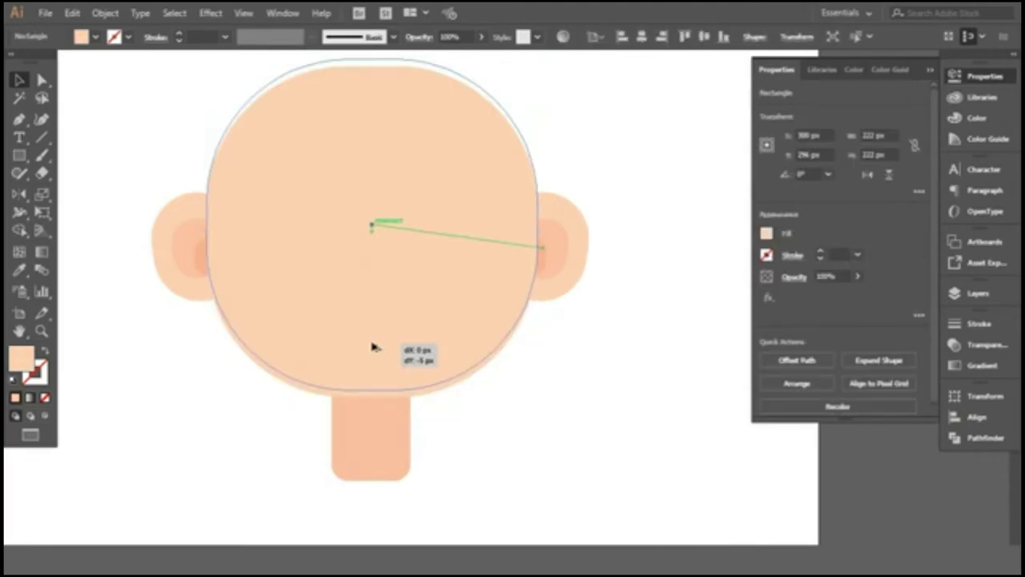
shift+click(323, 399)
click(986, 437)
click(808, 427)
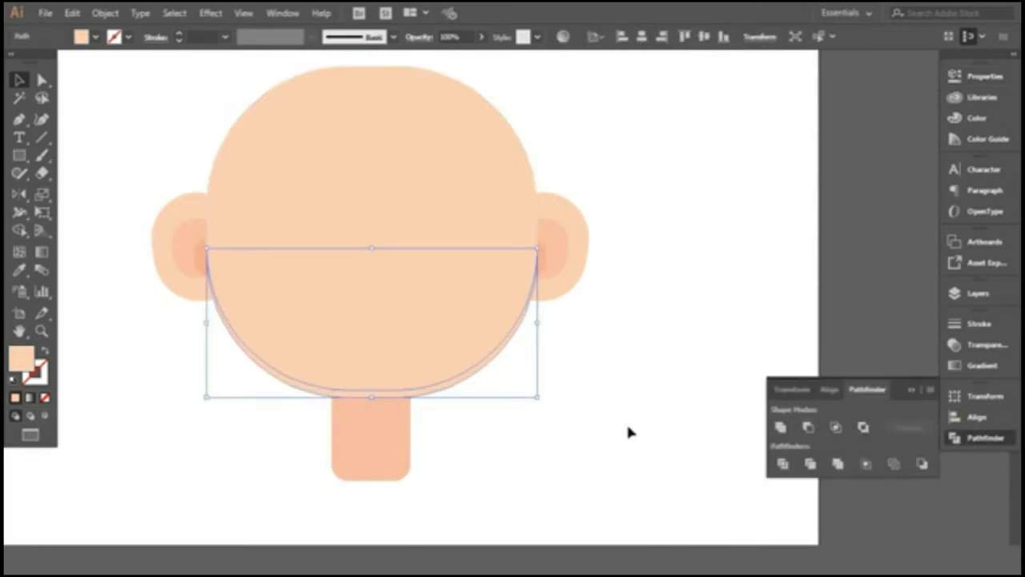
key(ctrl+minus)
scroll(394, 293, down, 3)
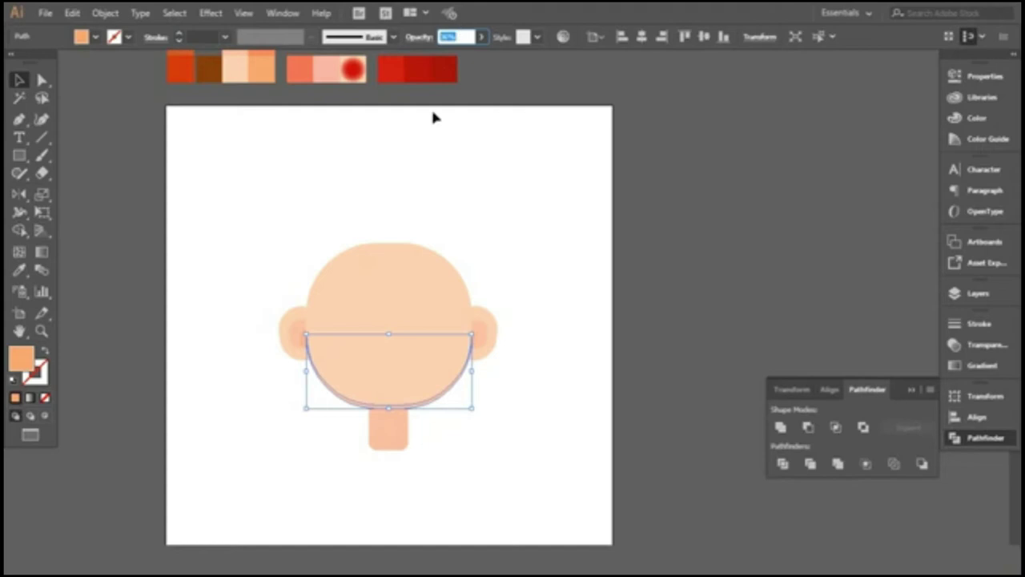
Set the crescent to 20% opacity and drag a neck copy up over the chin.
click(471, 212)
key(ctrl+plus)
click(559, 354)
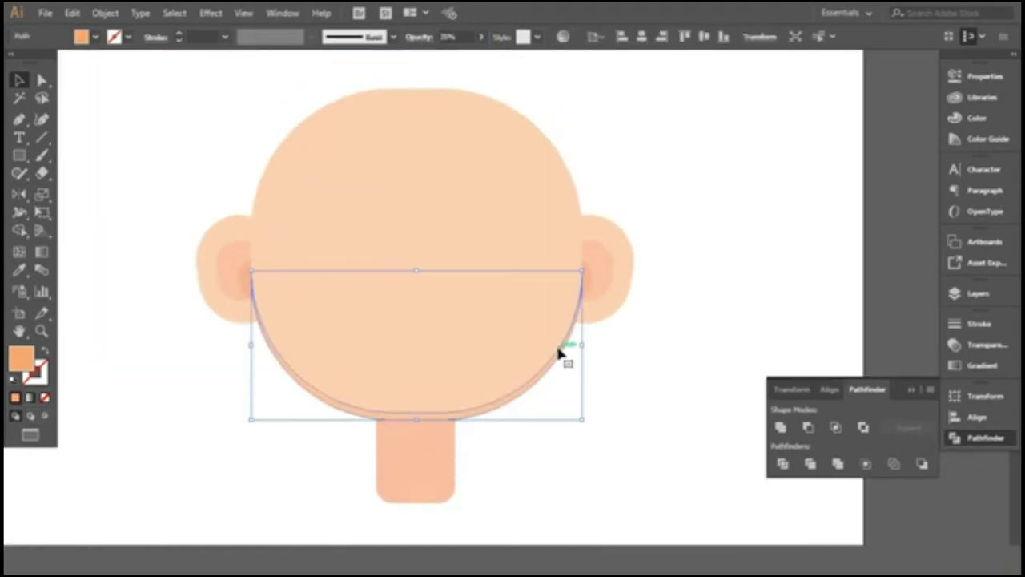
click(482, 37)
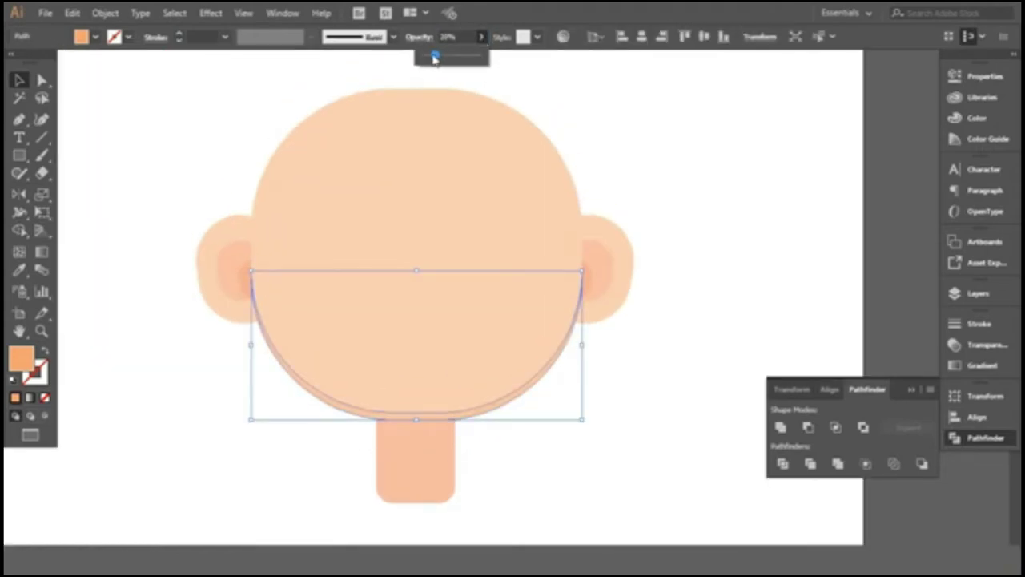
click(723, 122)
scroll(673, 169, down, 3)
key(ctrl+minus)
key(ctrl+plus)
mouse_move(422, 389)
mouse_down()
mouse_move(430, 307)
mouse_move(411, 317)
mouse_up()
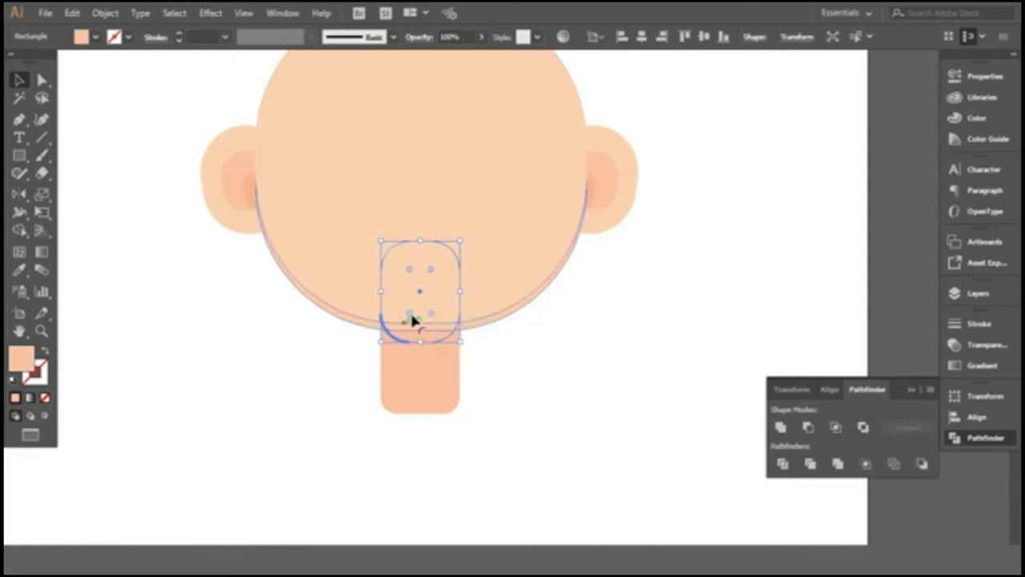
Shift the head copy down 13 px and intersect it with the neck copy.
click(404, 289)
drag(393, 253, 394, 263)
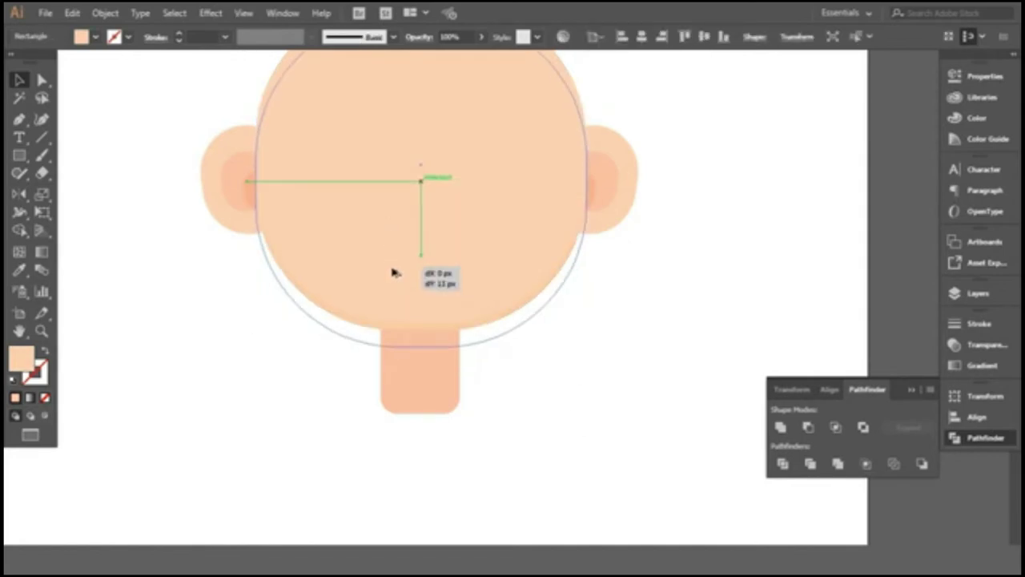
click(545, 441)
click(444, 400)
shift+click(435, 283)
click(835, 427)
Eyedrop the darker orange onto the intersected neck-top piece.
key(i)
key(ctrl+minus)
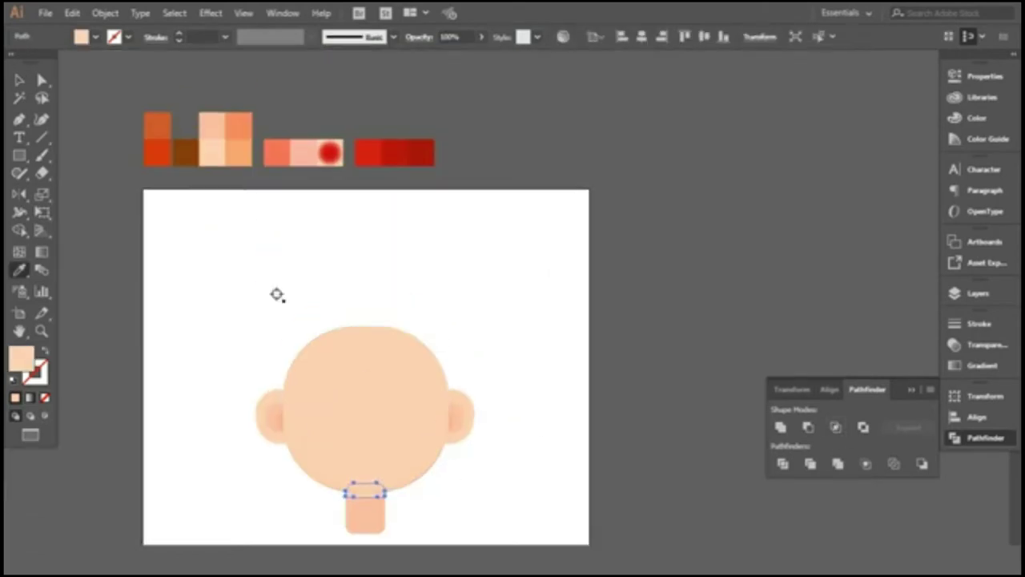
click(289, 152)
scroll(344, 243, down, 3)
key(v)
click(437, 439)
key(super)
key(Escape)
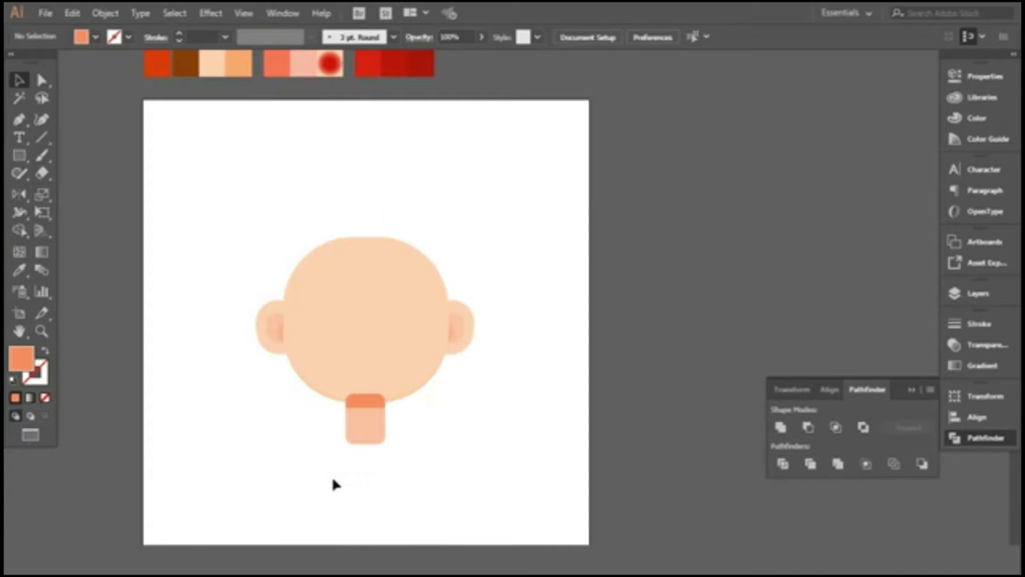
scroll(336, 473, up, 5)
Send both neck pieces to the back, behind the head.
drag(360, 460, 410, 245)
right_click(403, 301)
click(448, 468)
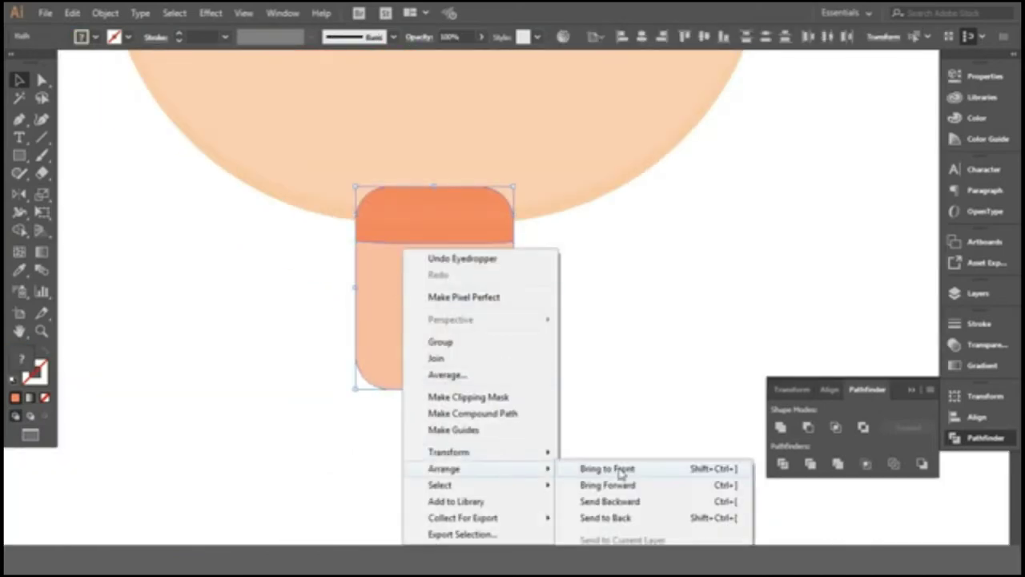
click(608, 524)
Fade the neck-top shadow piece to 30% opacity.
click(554, 348)
key(ctrl+minus)
click(315, 353)
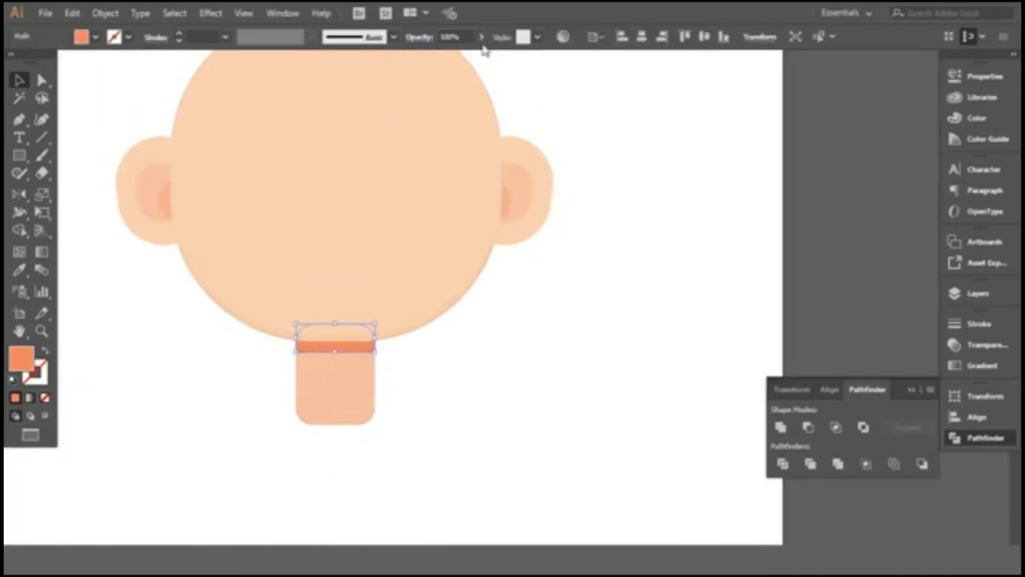
click(481, 37)
drag(479, 56, 440, 58)
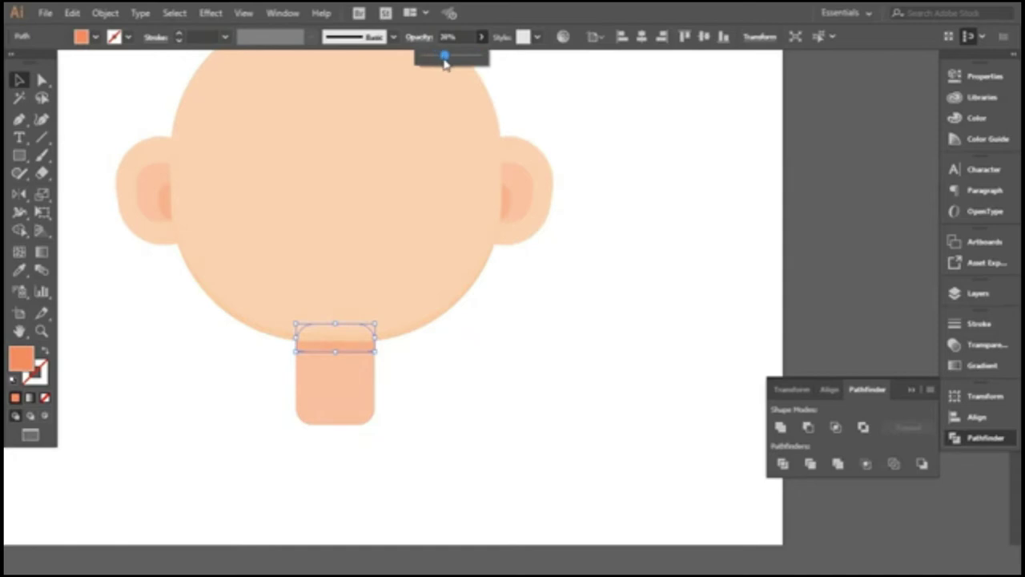
click(539, 331)
scroll(445, 457, down, 2)
scroll(281, 457, up, 1)
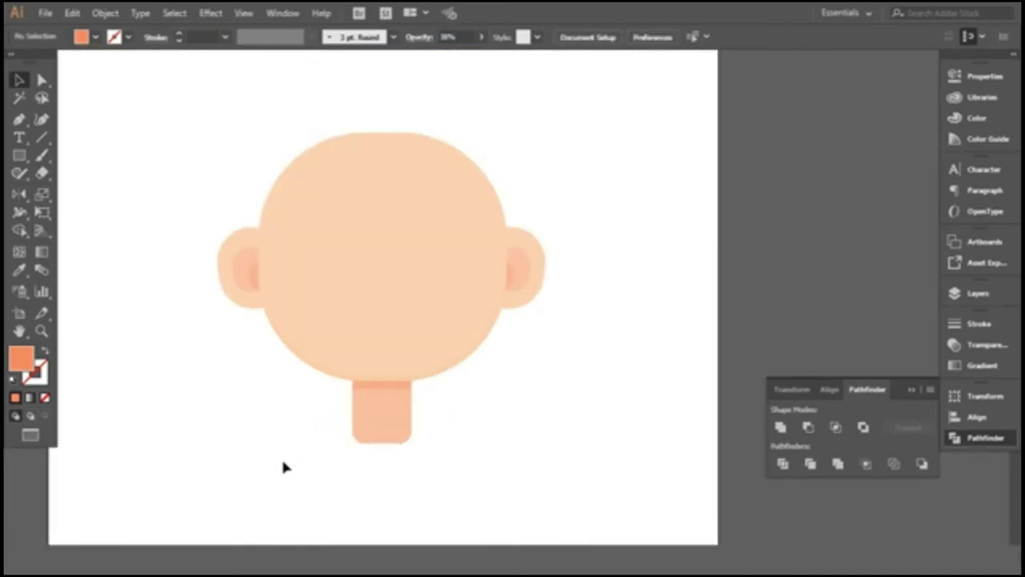
scroll(282, 449, down, 1)
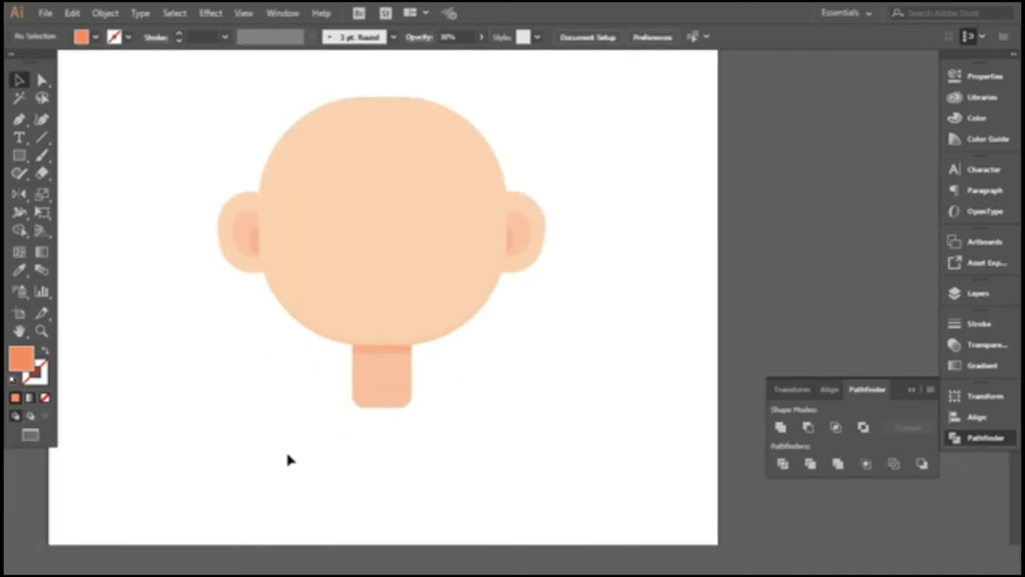
click(19, 156)
Resize the neck rectangle to 34 px wide and 60 px tall.
drag(19, 156, 58, 155)
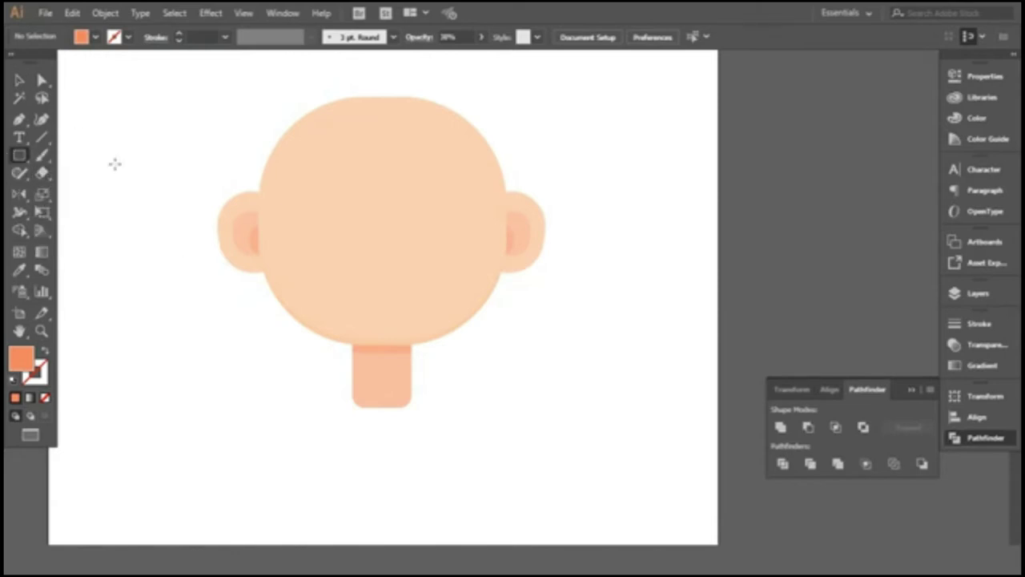
click(114, 162)
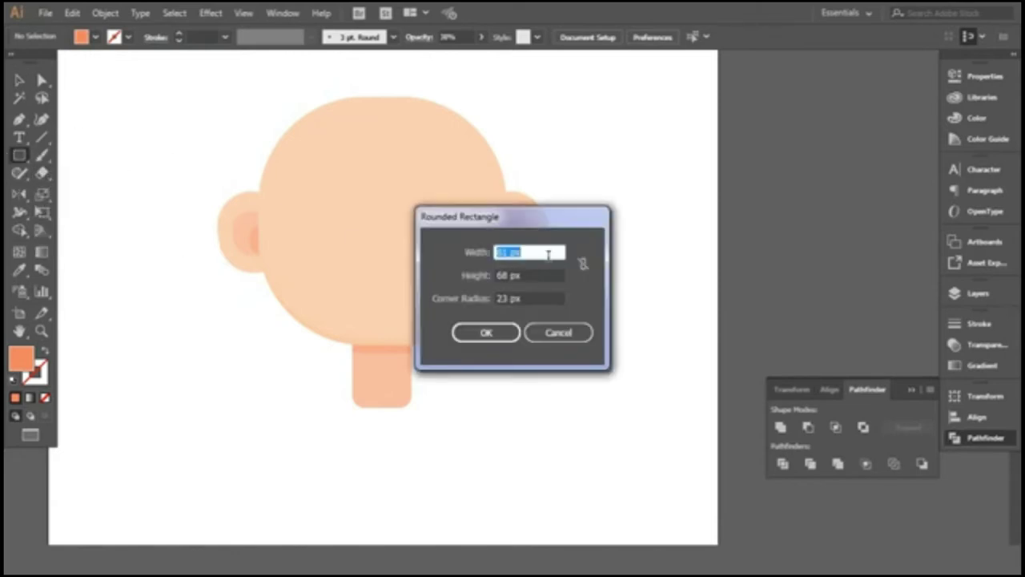
click(573, 338)
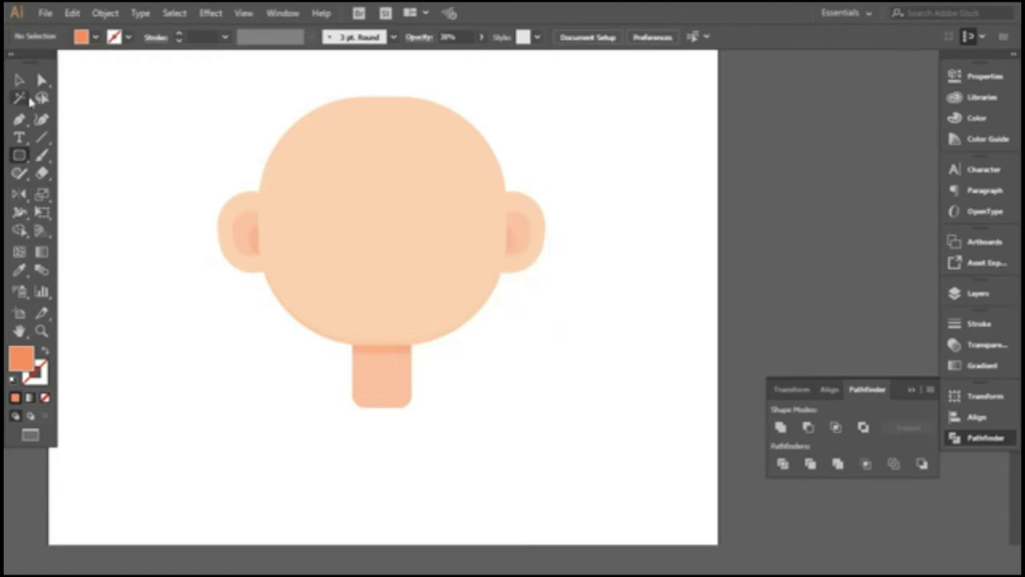
click(371, 401)
click(983, 77)
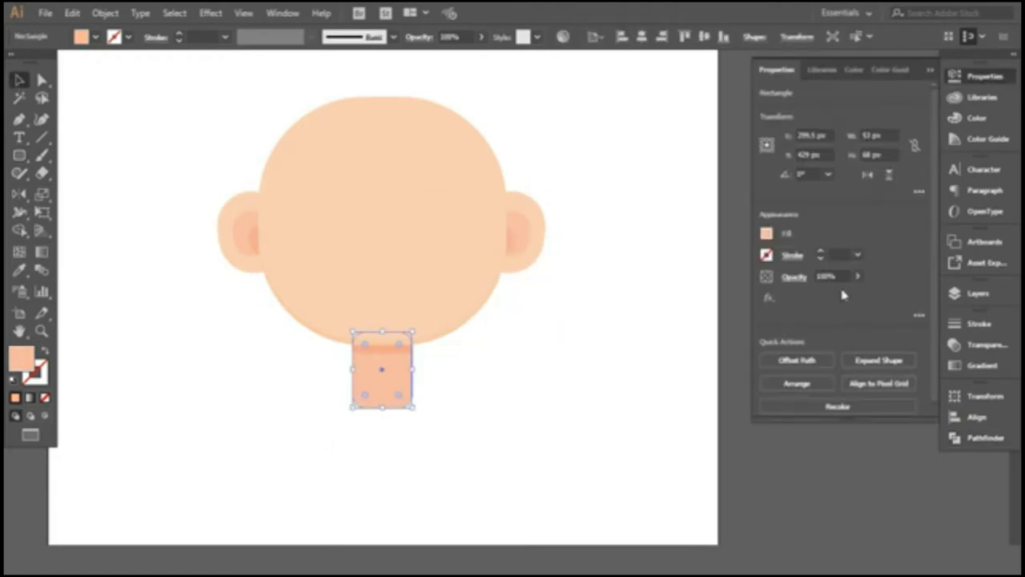
click(919, 192)
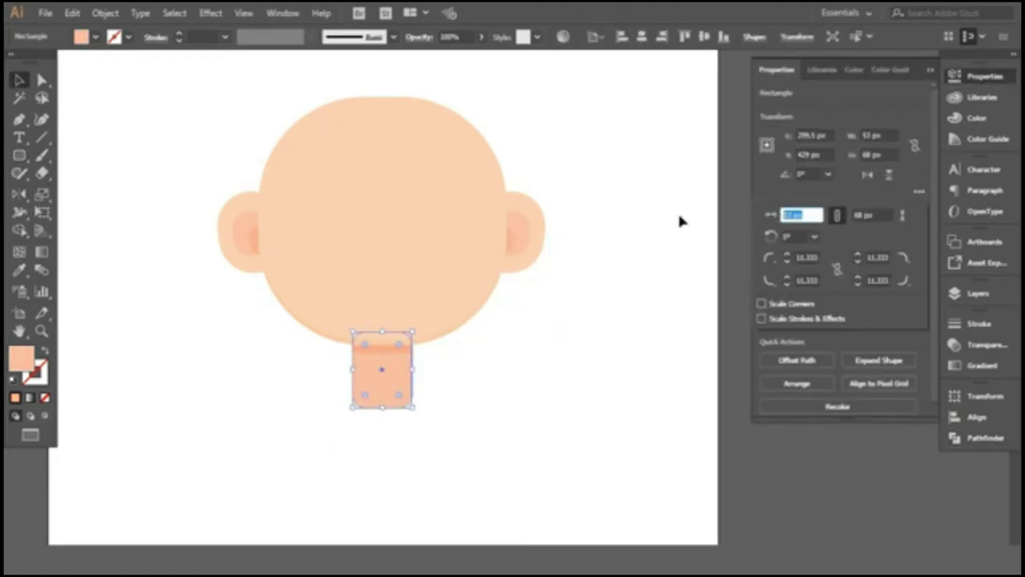
text(34)
key(Tab)
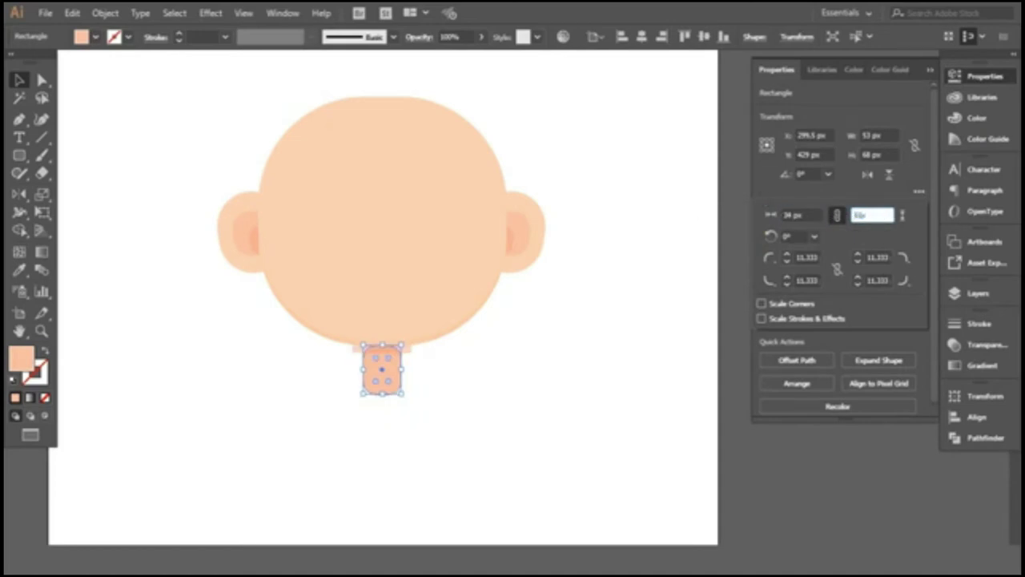
click(762, 198)
click(919, 191)
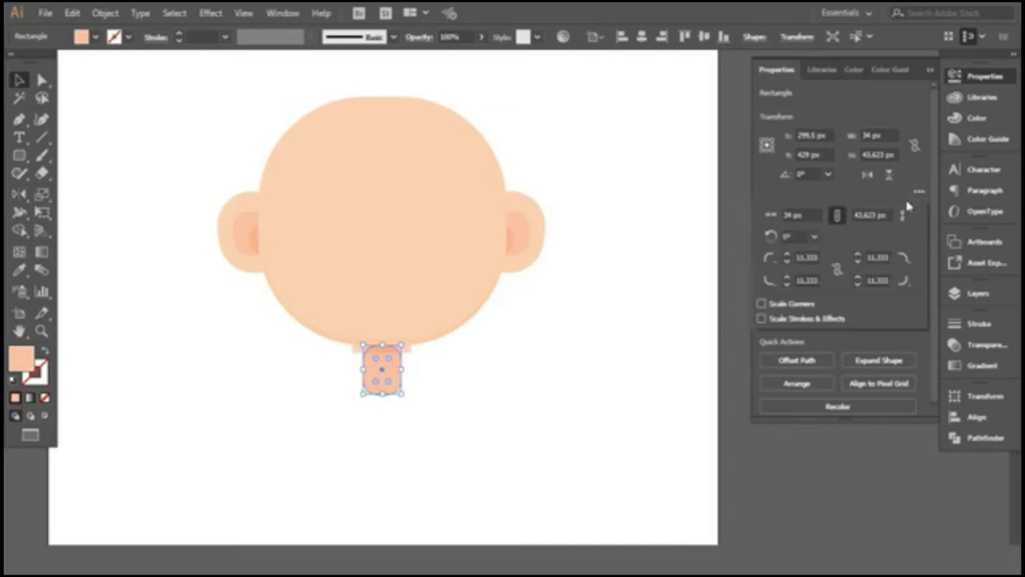
click(881, 216)
text(60)
key(Return)
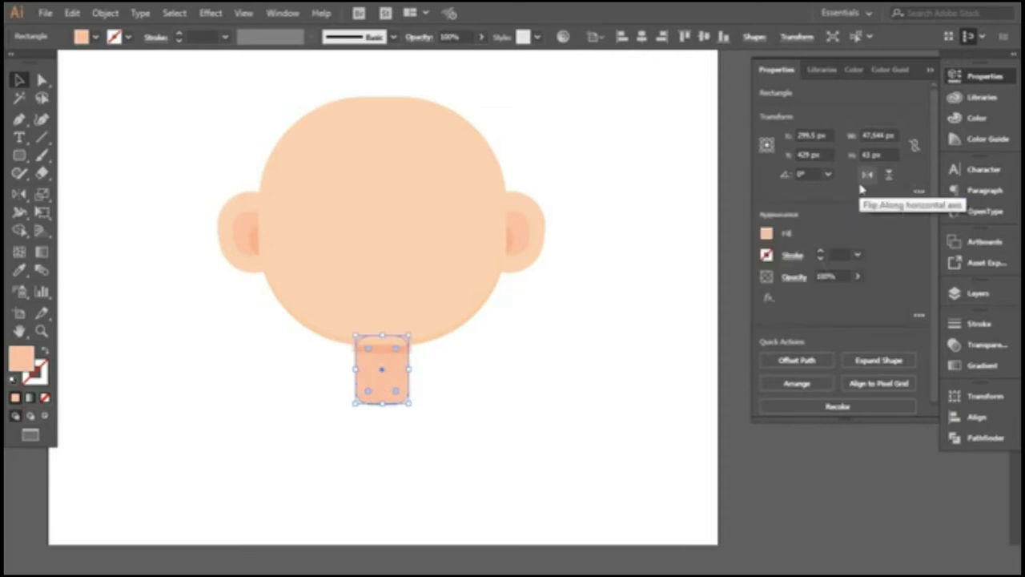
click(491, 403)
Narrow the translucent shadow strip to 47 × 19 px.
scroll(327, 332, up, 3)
scroll(337, 345, up, 3)
click(381, 324)
scroll(381, 325, up, 3)
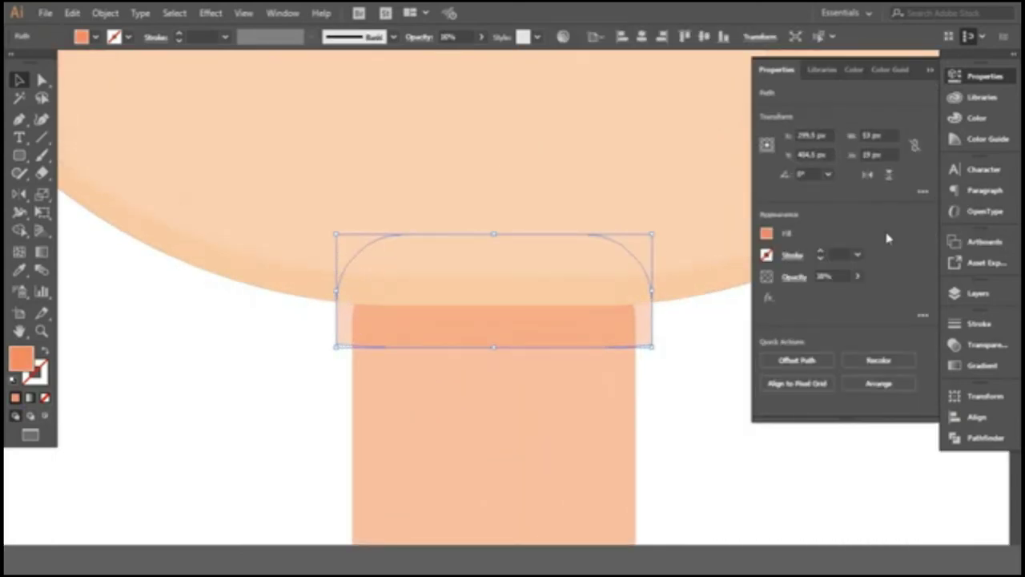
click(882, 154)
click(880, 135)
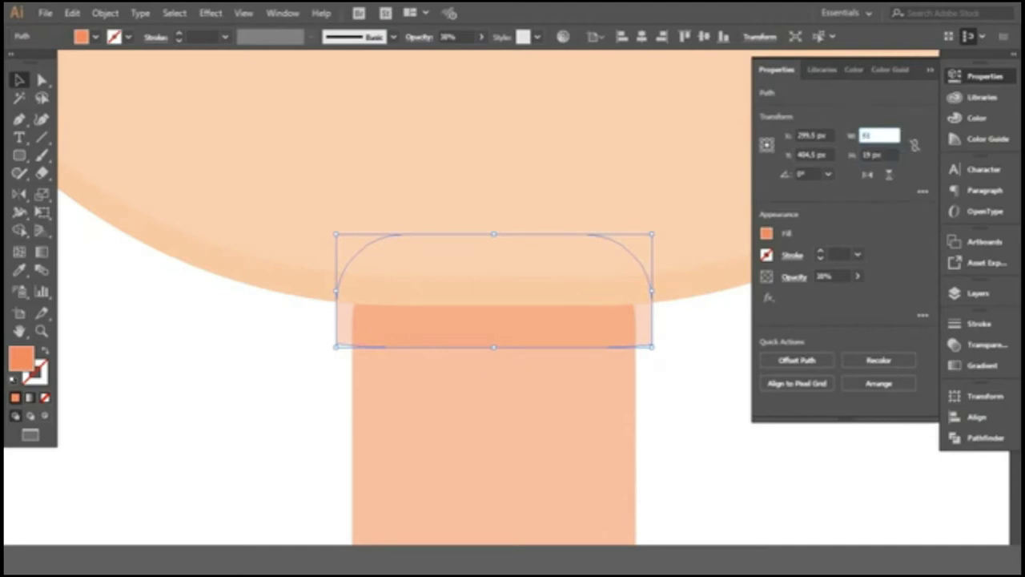
key(Return)
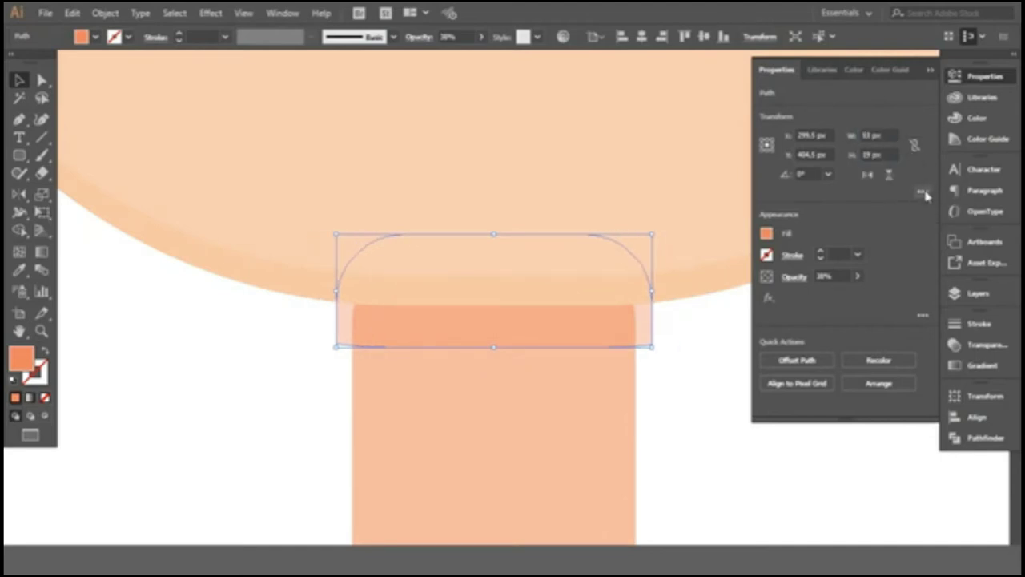
click(923, 192)
key(Return)
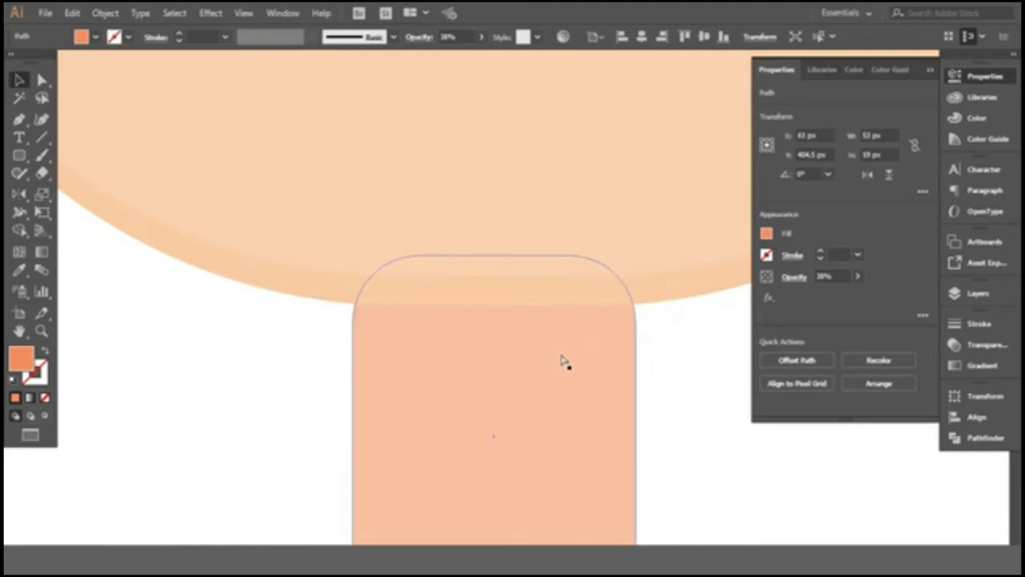
Pull the shadow strip's right edge in until it snaps to the neck edge.
scroll(633, 320, up, 2)
drag(662, 278, 641, 276)
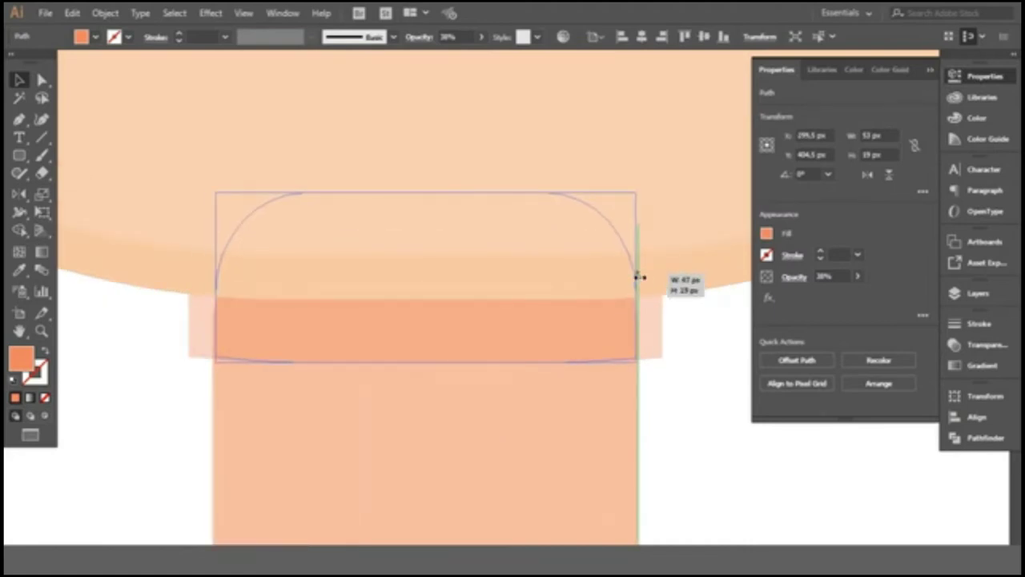
click(689, 464)
scroll(583, 344, up, 2)
scroll(583, 345, down, 3)
click(600, 478)
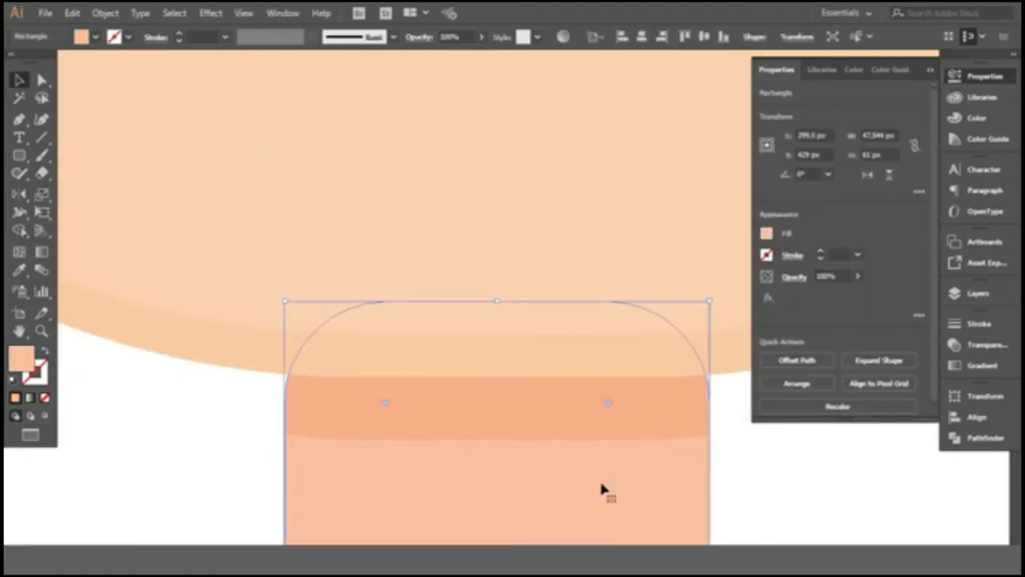
key(ctrl+shift+a)
scroll(694, 436, up, 2)
scroll(694, 436, up, 2)
click(730, 265)
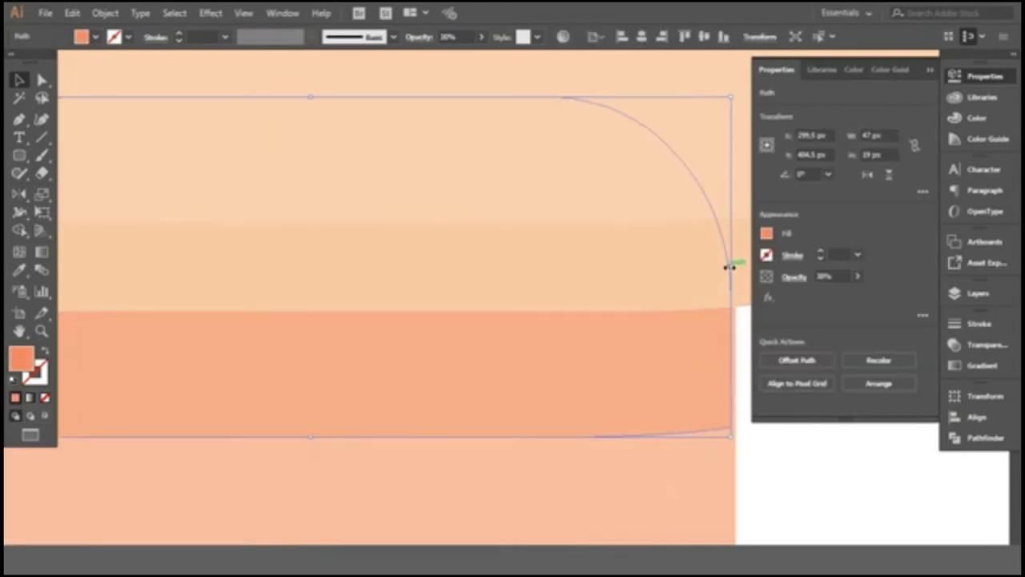
click(282, 13)
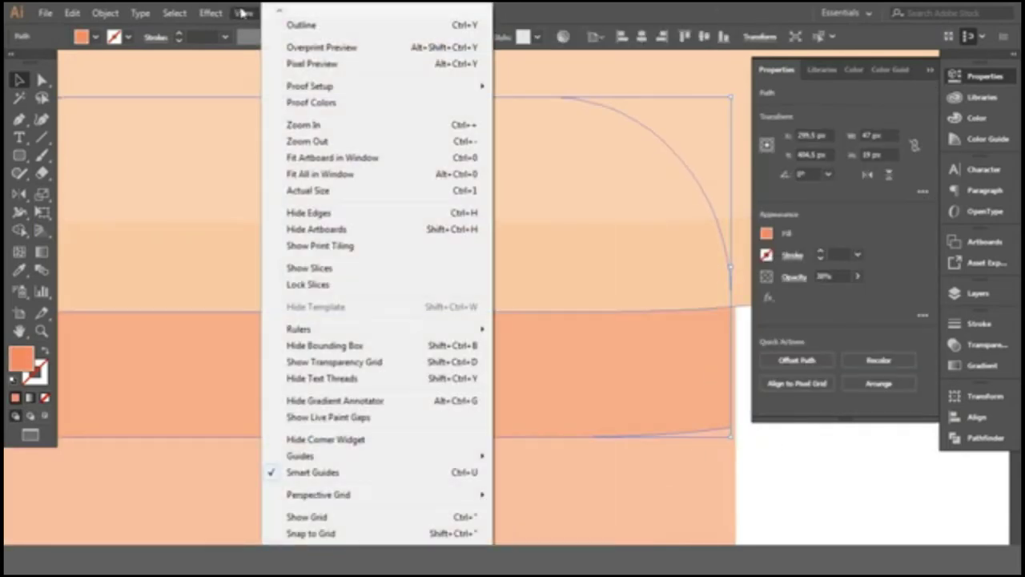
key(Escape)
drag(732, 265, 737, 267)
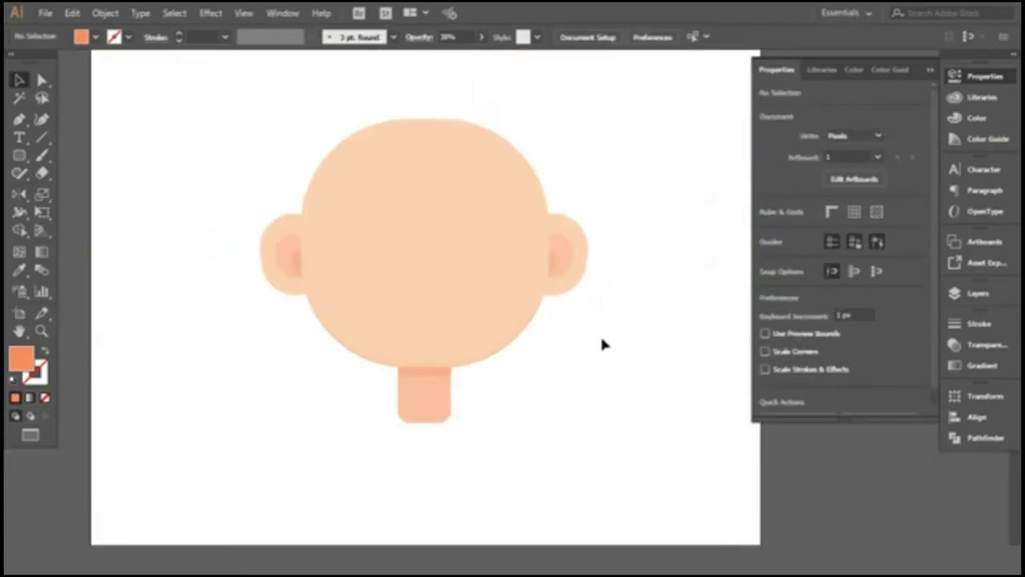
Create a 61 × 68 px rounded rectangle with corner radius 30.5.
click(160, 212)
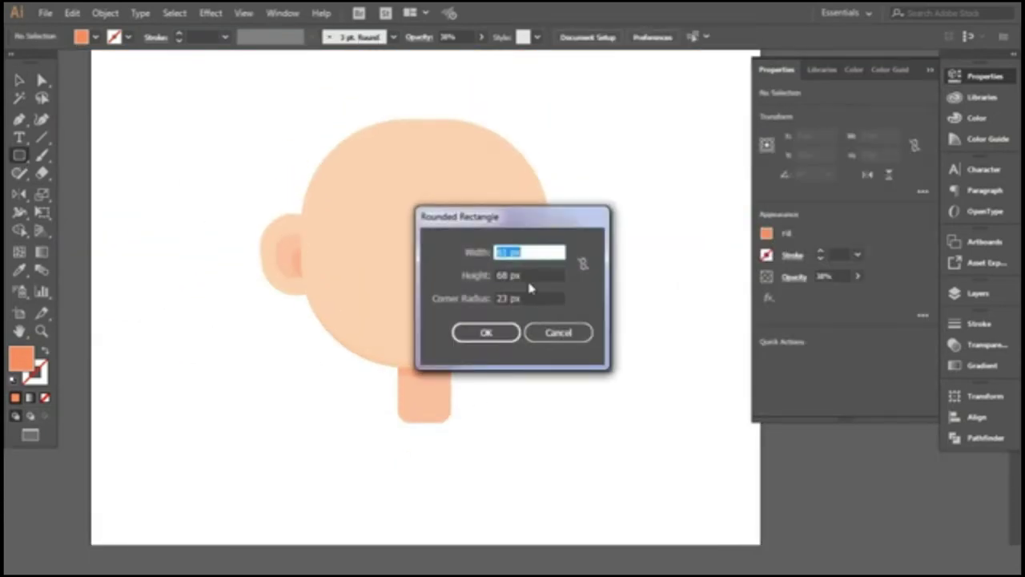
key(Tab)
key(Tab)
text(3)
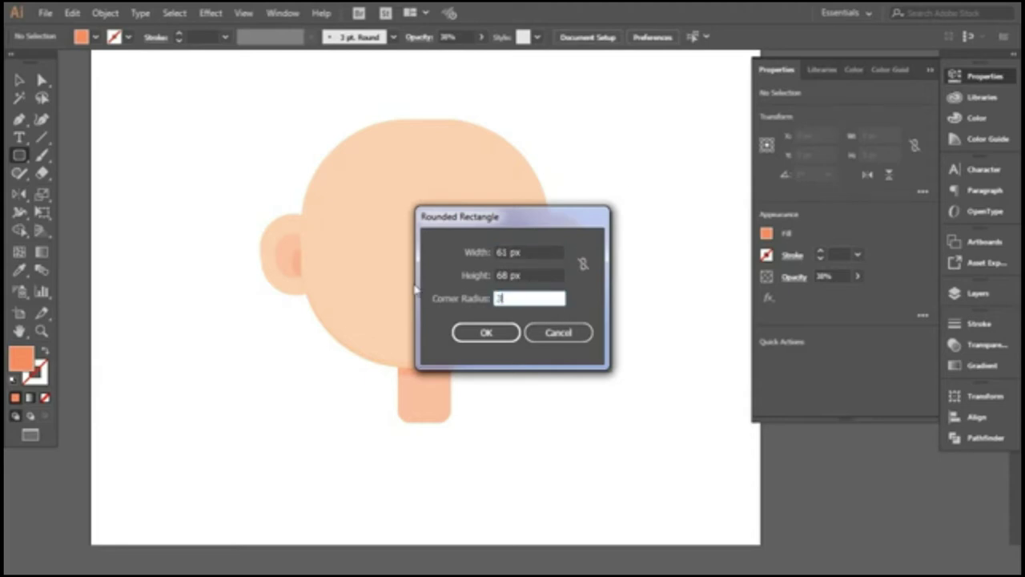
click(484, 331)
Fill the oval white and move it onto the upper-left of the face.
key(v)
click(988, 138)
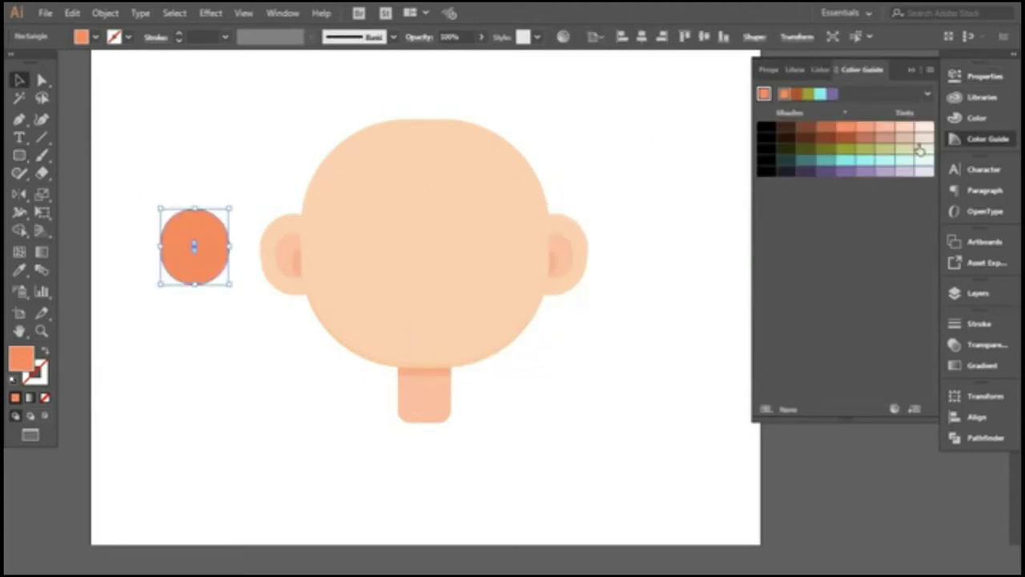
click(977, 118)
click(781, 170)
drag(212, 233, 360, 218)
click(243, 152)
click(406, 255)
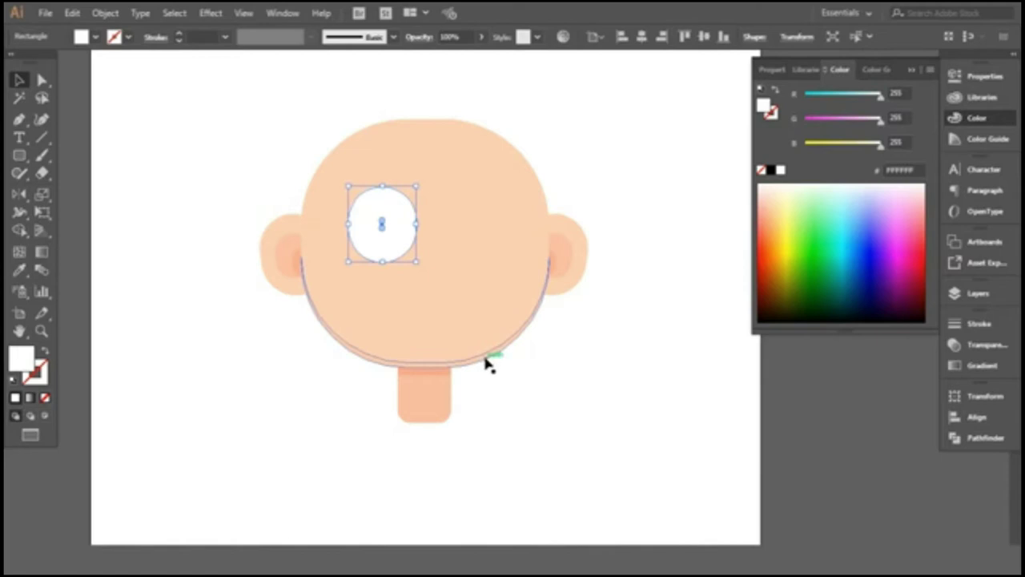
click(87, 142)
click(19, 155)
click(194, 168)
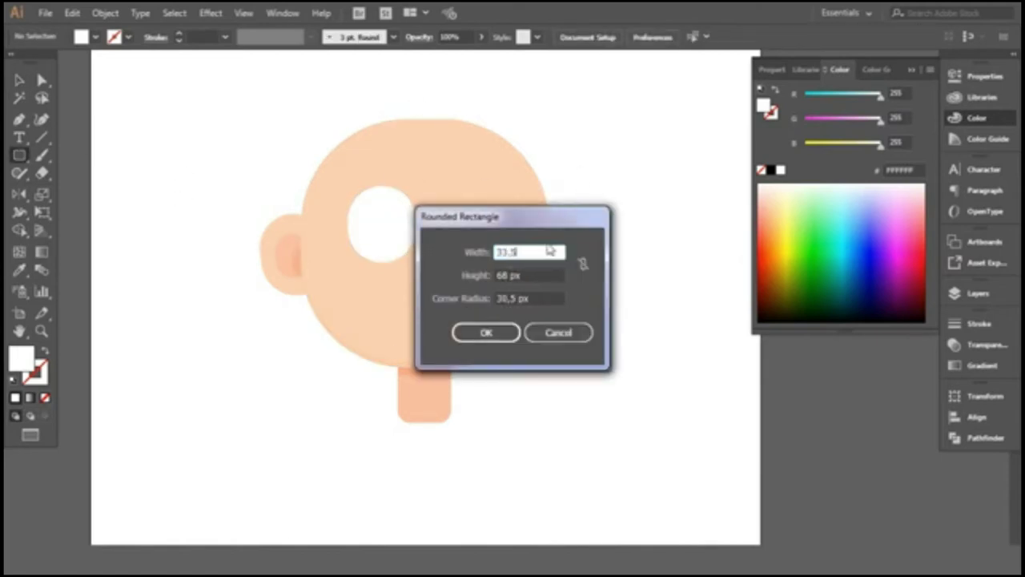
Create a 33.5 × 37 px iris shape and place it inside the white eye.
key(Tab)
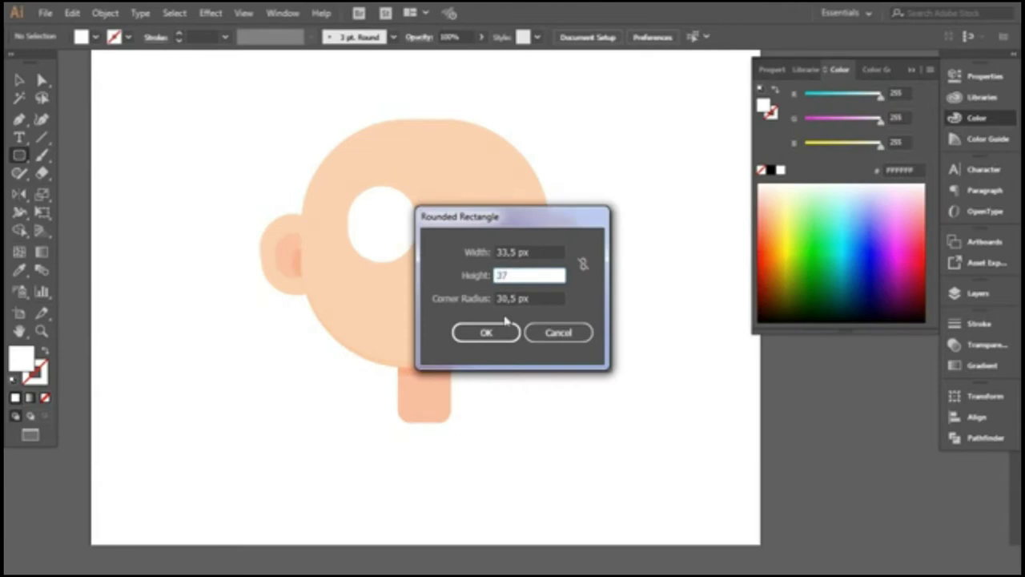
text(37)
key(Tab)
key(Return)
click(19, 81)
drag(212, 185, 383, 222)
scroll(265, 192, up, 3)
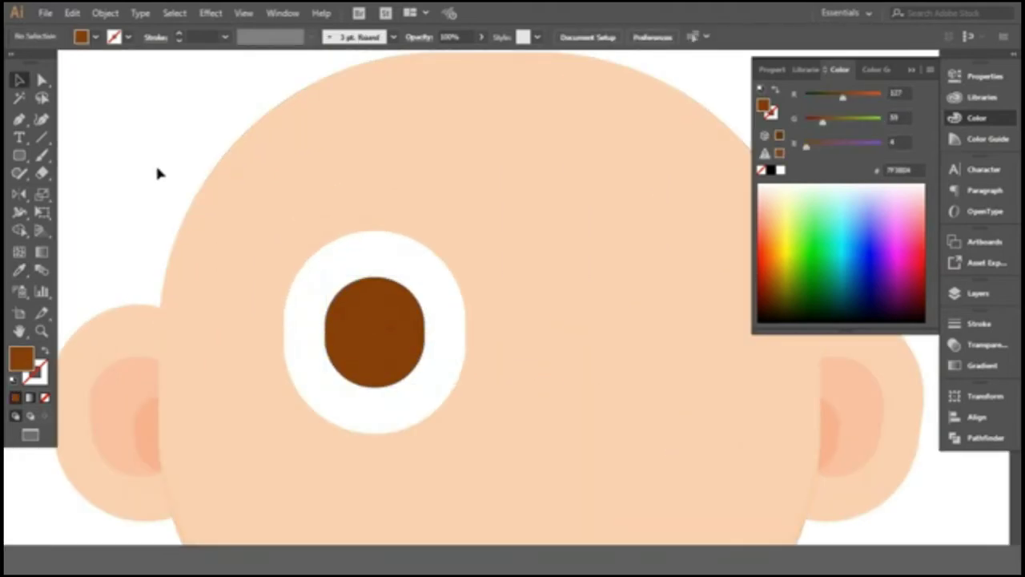
Draw an 18 px black circle pupil centred on the iris.
drag(19, 155, 89, 190)
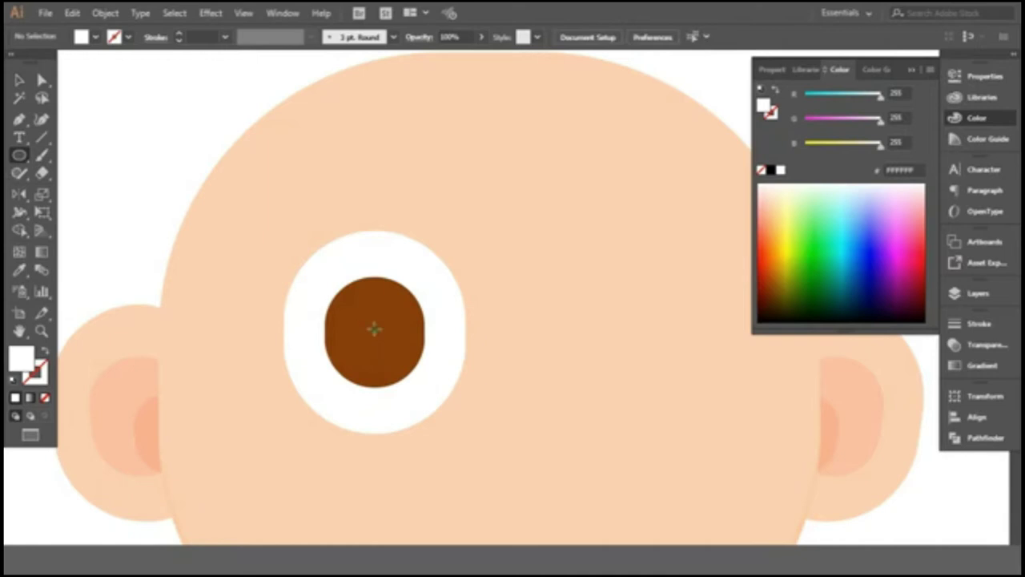
click(375, 328)
key(Tab)
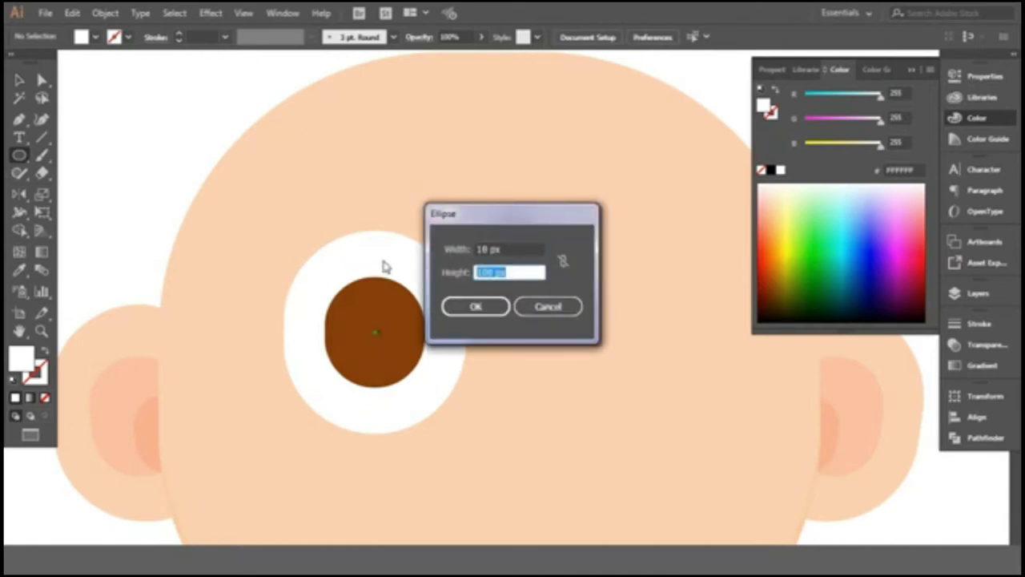
text(18)
key(Return)
key(v)
drag(380, 350, 375, 341)
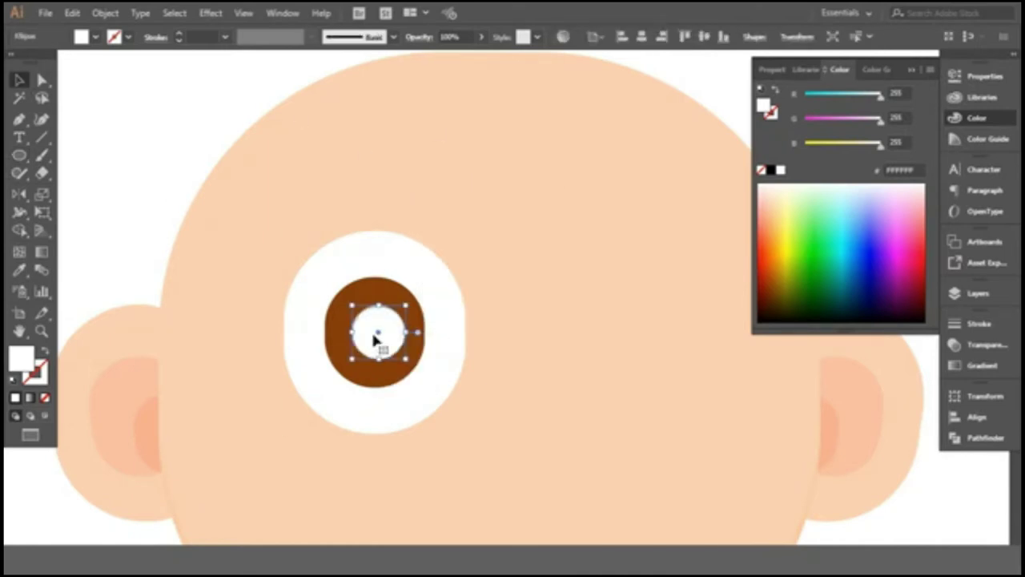
click(771, 170)
click(977, 118)
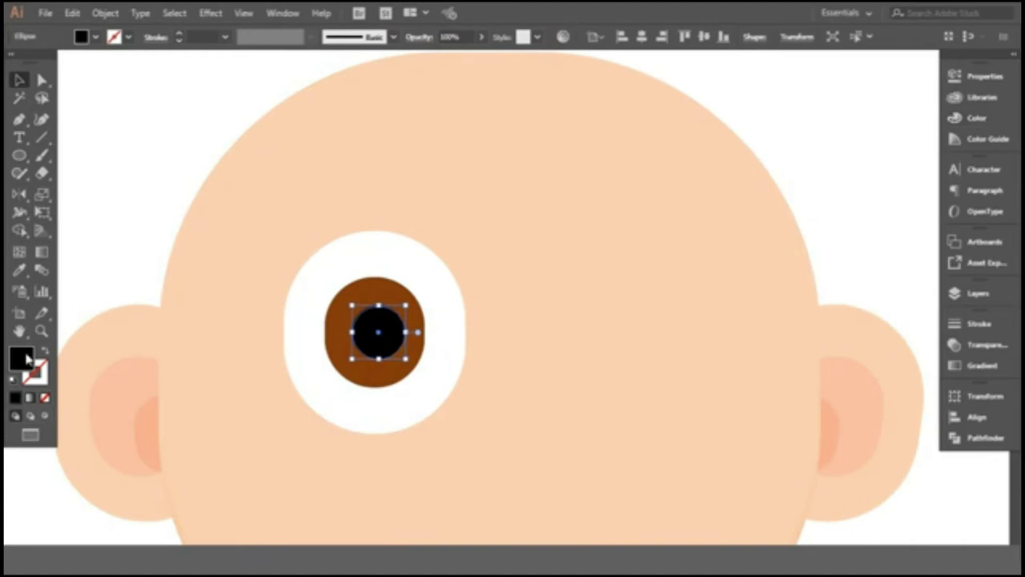
double_click(24, 357)
click(753, 141)
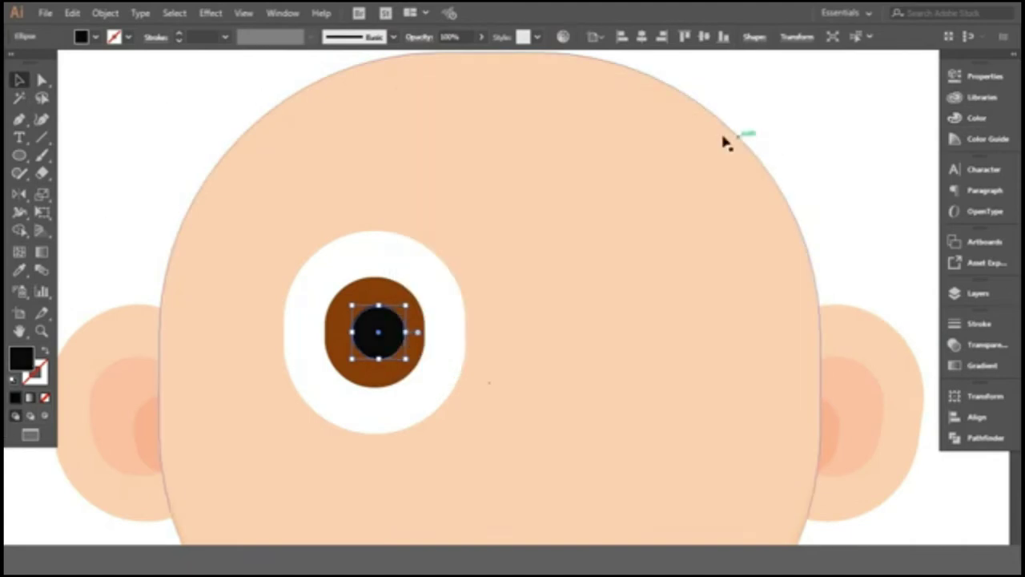
Zoom out and select the iris, face and eye white in turn.
click(185, 149)
key(ctrl+minus)
key(ctrl+minus)
alt+scroll(353, 290, up, 5)
alt+scroll(353, 290, up, 2)
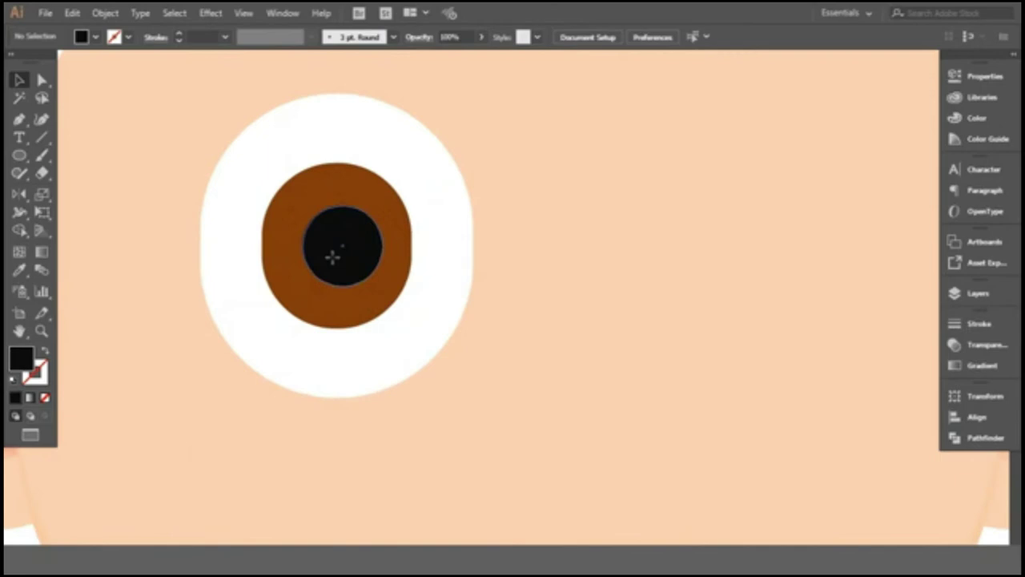
click(336, 268)
click(119, 225)
alt+scroll(118, 224, down, 5)
click(425, 233)
alt+scroll(246, 213, up, 2)
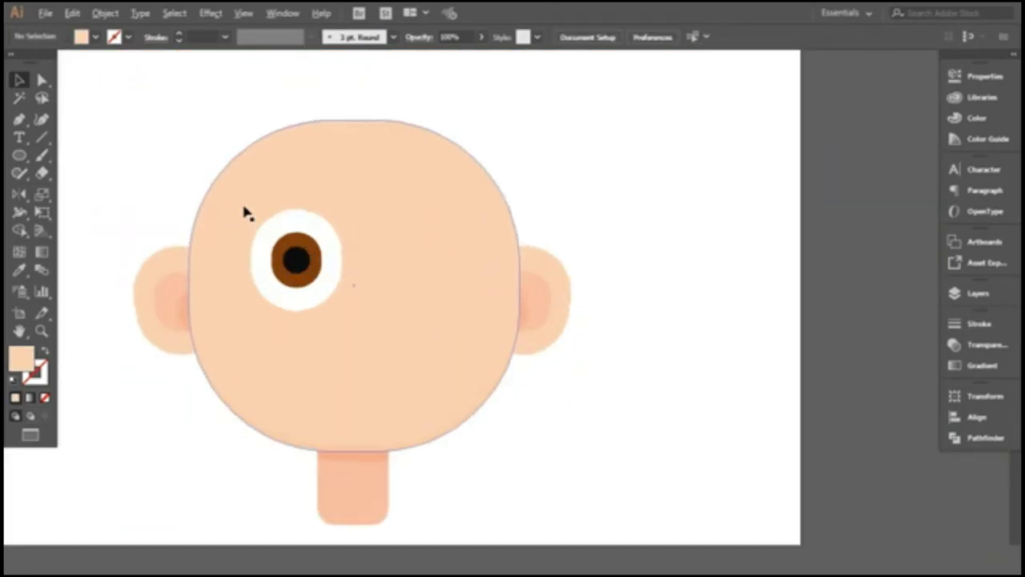
click(254, 325)
alt+scroll(254, 326, up, 3)
alt+scroll(288, 201, up, 2)
Cut the offset front circle from the eye white with Minus Front and switch colour to CMYK.
drag(282, 194, 290, 196)
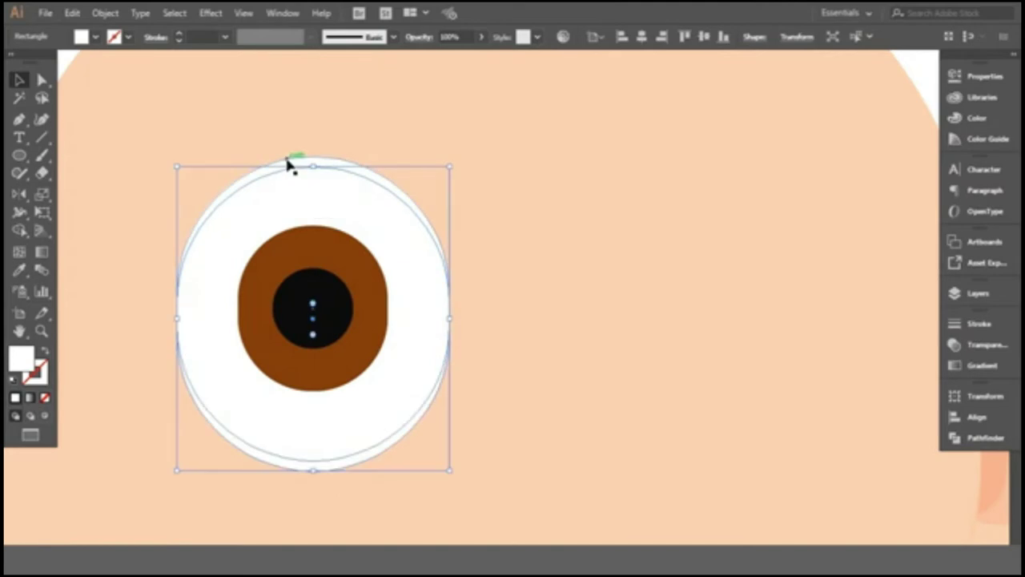
click(983, 439)
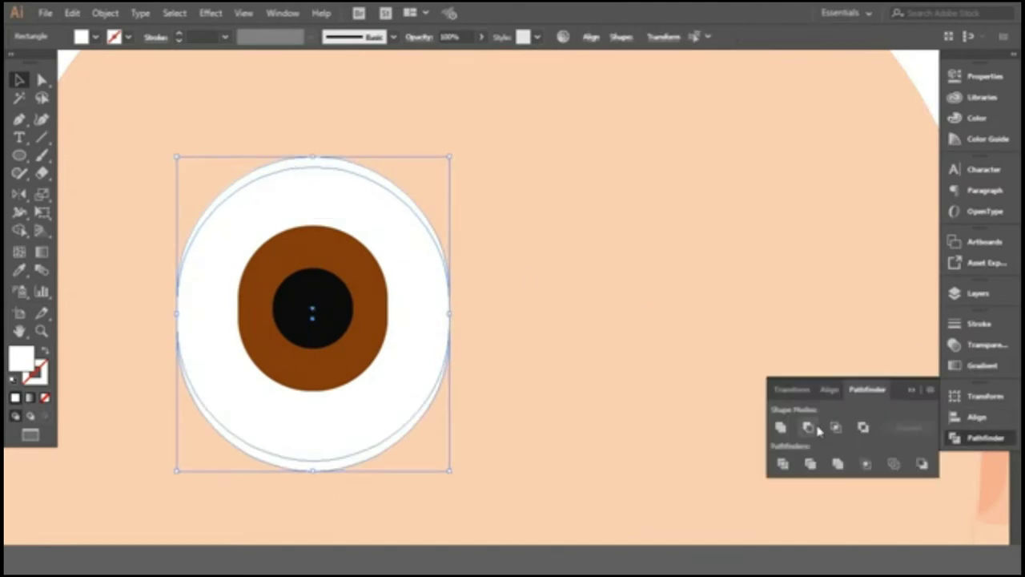
click(812, 428)
click(976, 118)
click(930, 70)
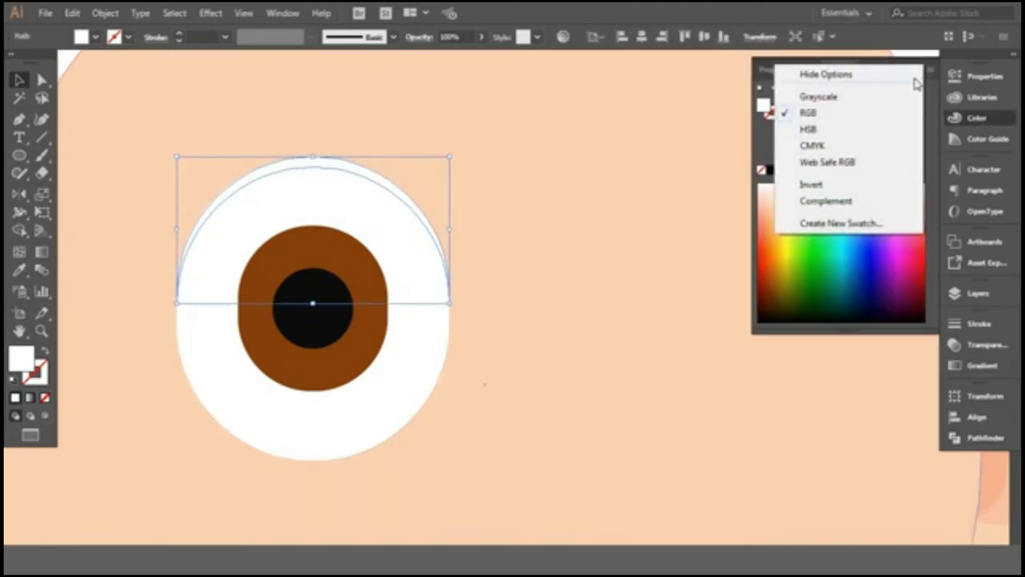
click(905, 146)
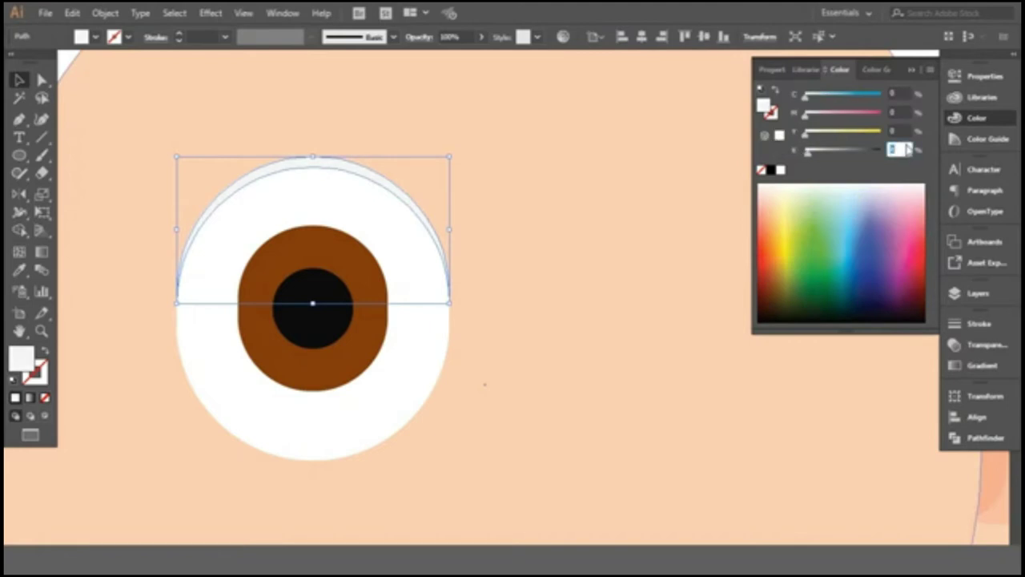
Duplicate the whole eye onto the right side of the face.
click(629, 174)
key(ctrl+minus)
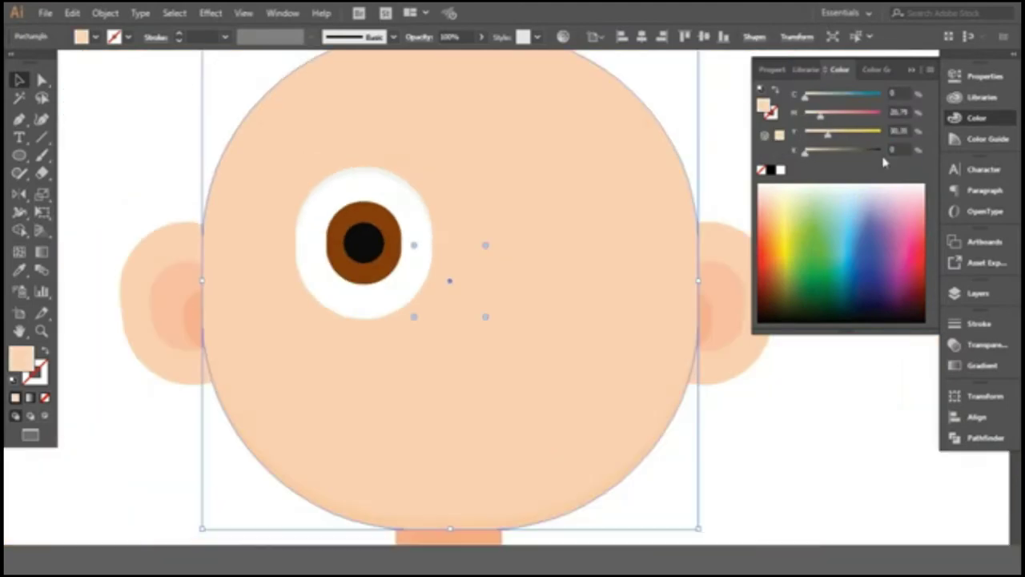
key(ctrl+0)
key(ctrl+shift+a)
scroll(449, 186, up, 2)
scroll(409, 204, up, 2)
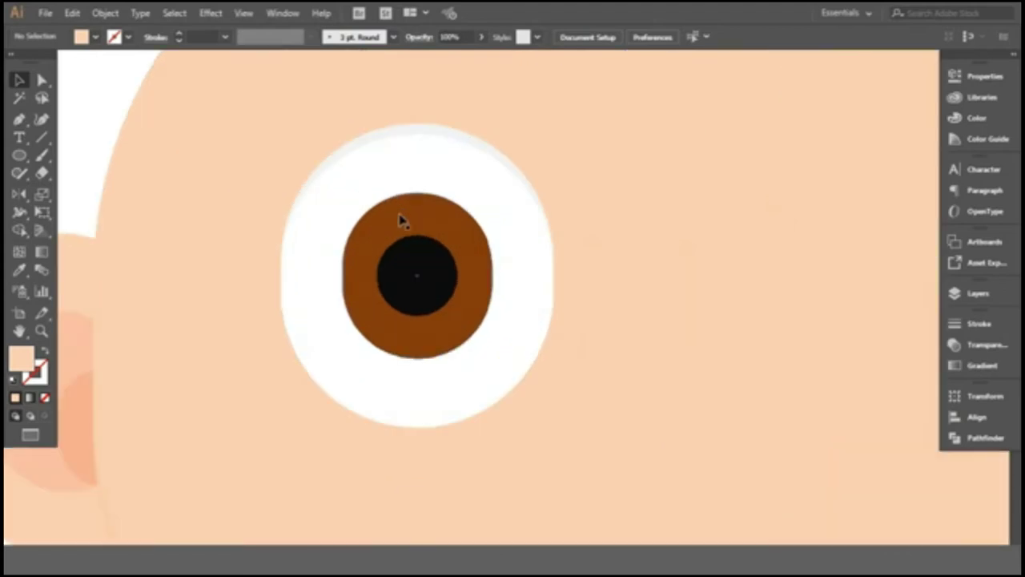
click(405, 228)
click(394, 160)
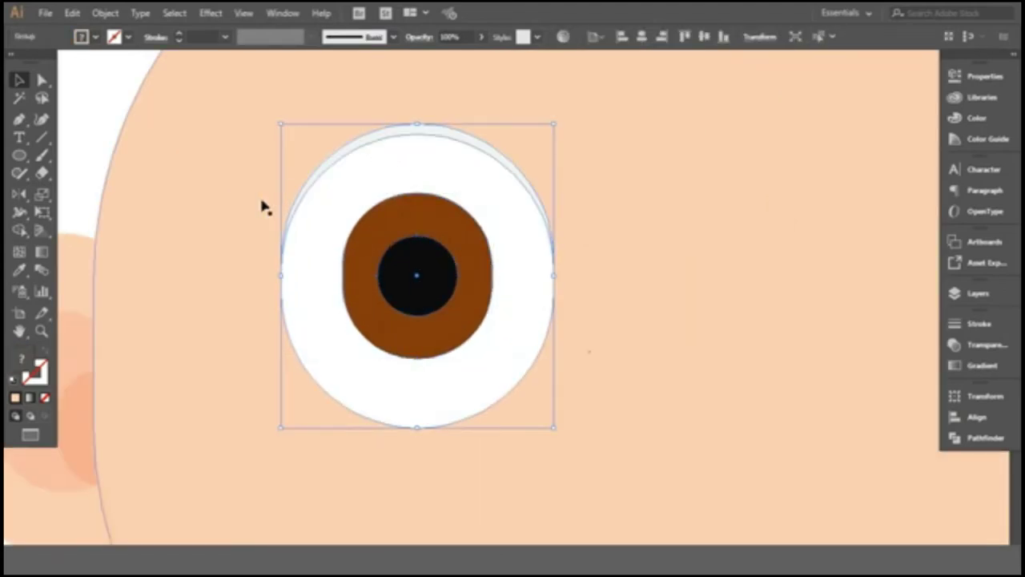
scroll(261, 206, down, 2)
drag(322, 201, 513, 224)
key(ctrl+shift+a)
scroll(281, 171, down, 2)
scroll(572, 180, down, 1)
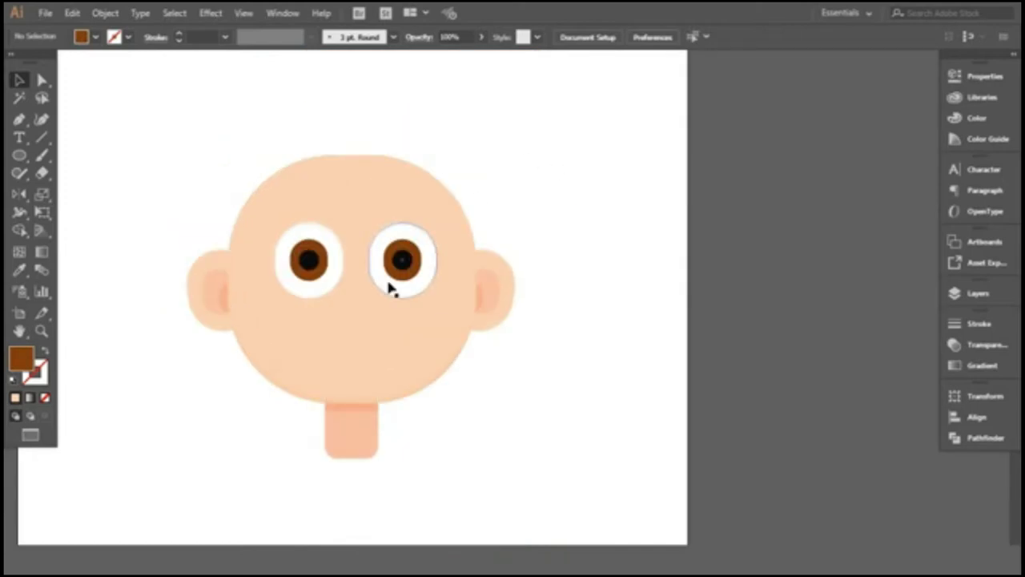
Delete the right eye copy and nudge the left eye slightly left.
scroll(387, 281, up, 2)
click(419, 255)
key(Delete)
click(233, 250)
key(Left)
key(Left)
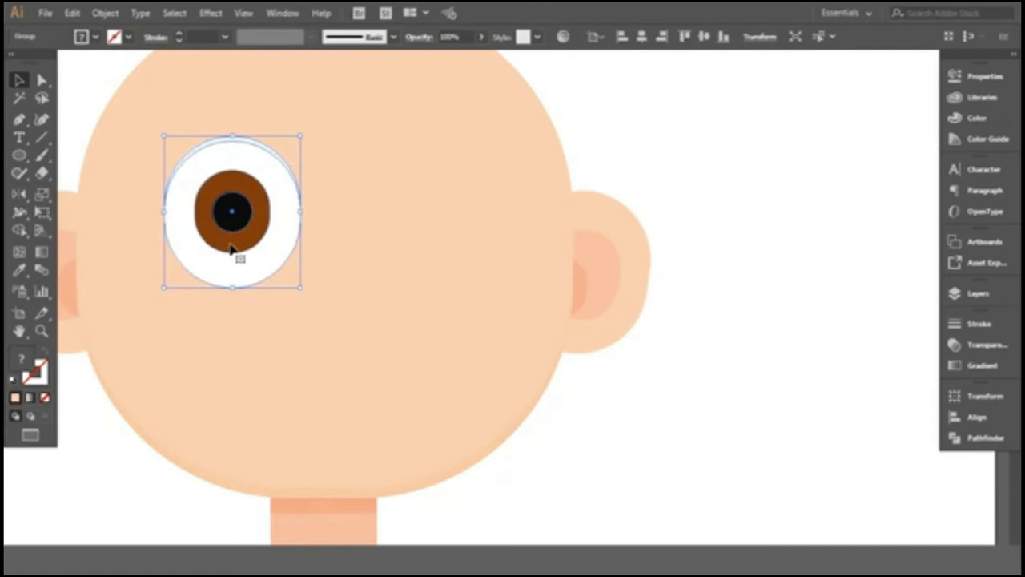
Inside the eye group, draw a white-filled circle highlight on the pupil.
scroll(245, 222, up, 1)
double_click(245, 222)
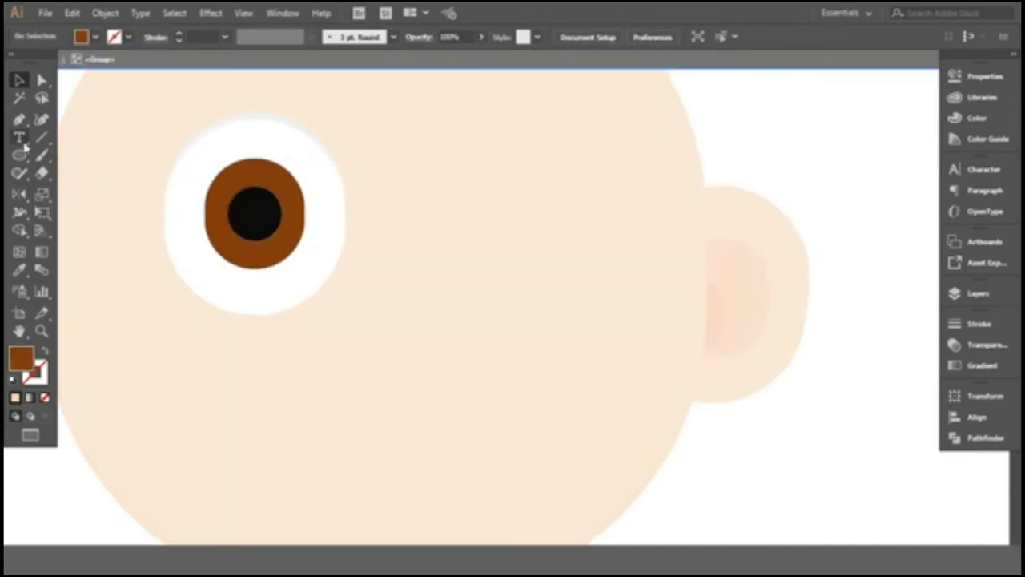
scroll(206, 186, up, 2)
drag(331, 190, 350, 215)
click(980, 120)
click(782, 170)
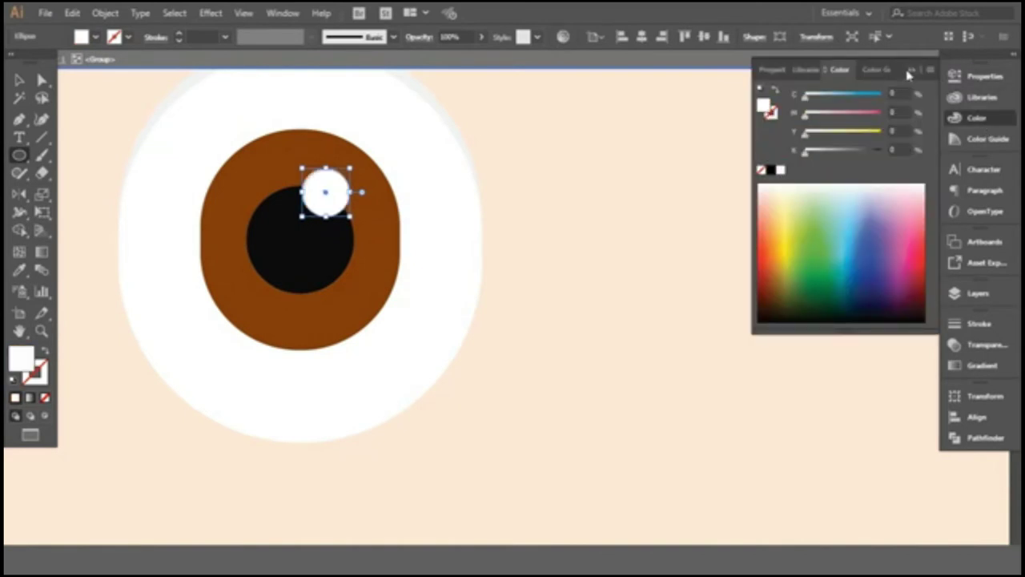
click(911, 70)
Duplicate the white circle diagonally down and shrink it into a tiny sparkle.
scroll(285, 181, up, 2)
key(v)
drag(356, 242, 407, 297)
drag(463, 316, 435, 298)
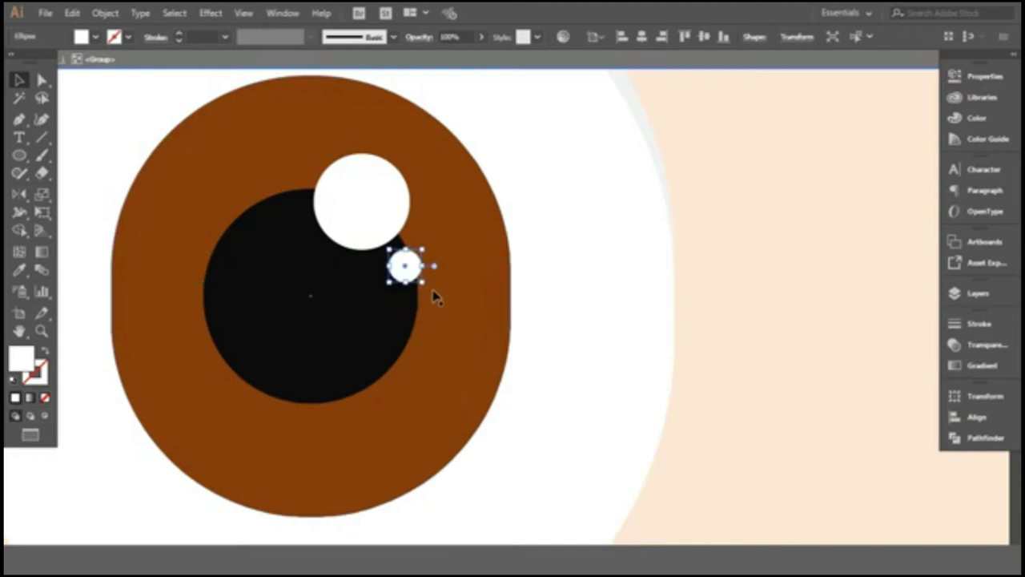
key(Right)
key(Right)
key(Right)
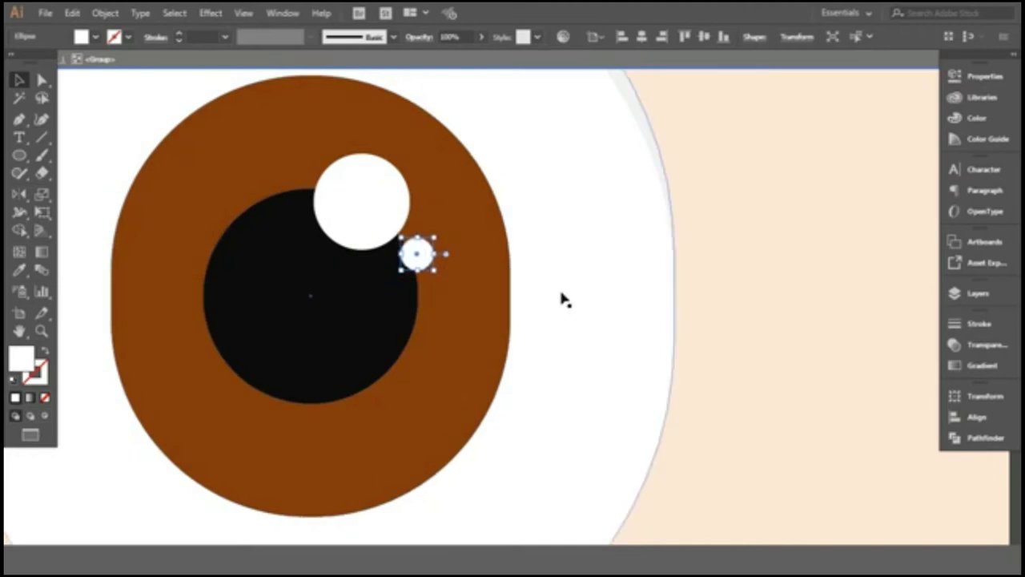
key(ctrl+shift+a)
Lower the large highlight's opacity to 67% and adjust the sparkle's opacity.
click(392, 200)
click(480, 37)
drag(488, 63, 460, 61)
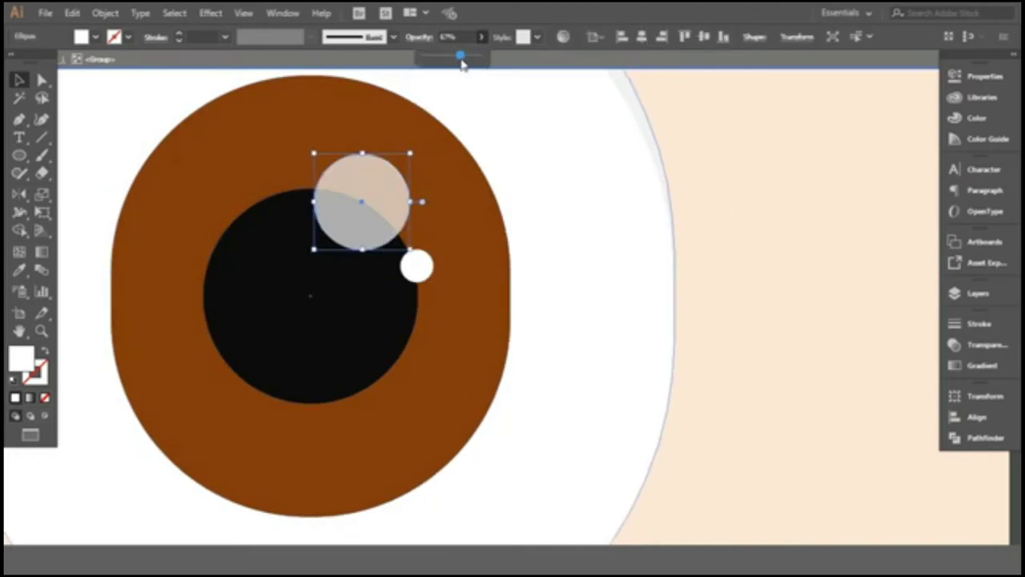
click(418, 277)
click(481, 37)
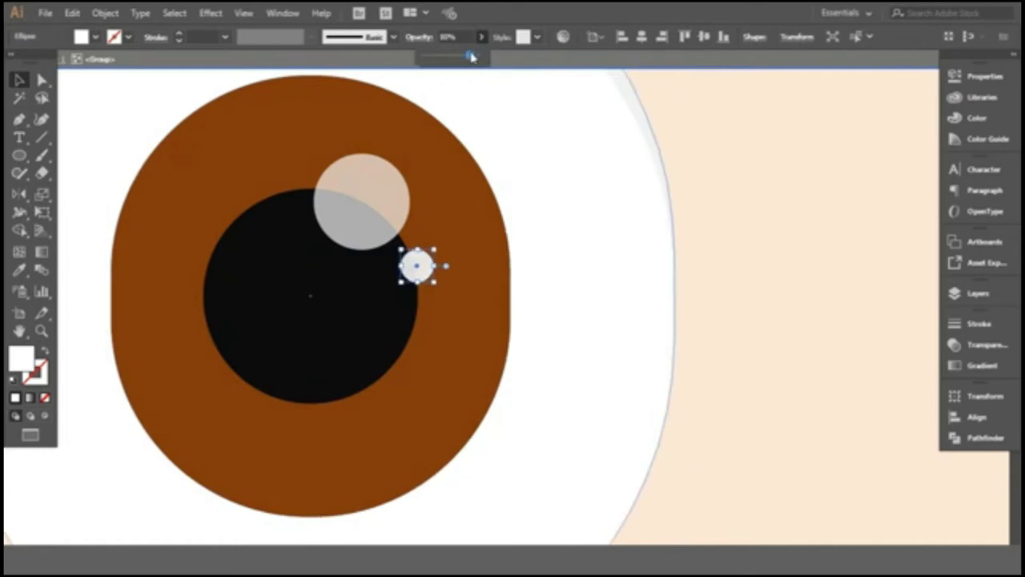
key(ctrl+shift+a)
Check the highlight's position, keep it in place, and exit the eye group.
alt+scroll(259, 210, down, 2)
alt+scroll(259, 210, down, 5)
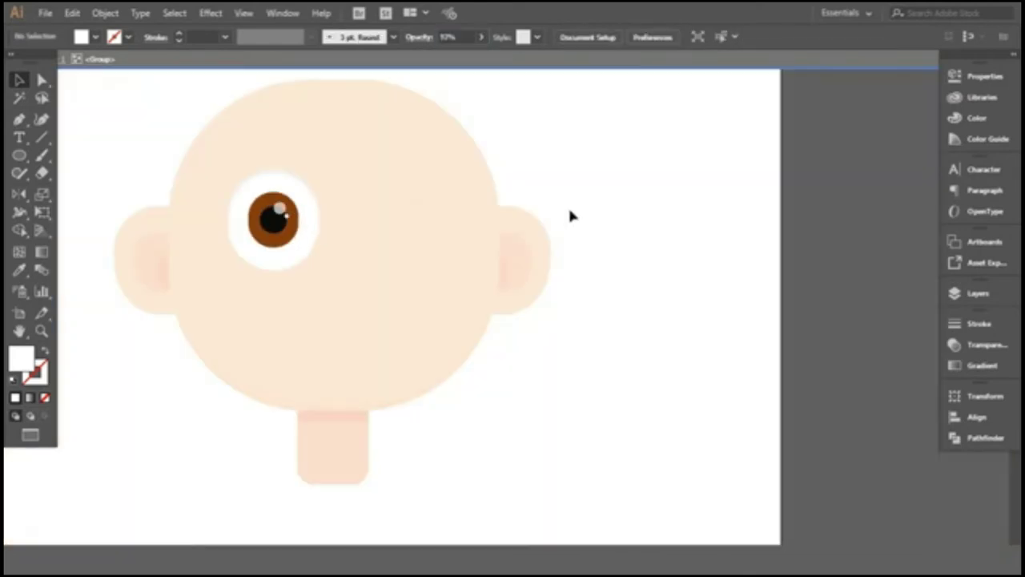
alt+scroll(295, 202, up, 5)
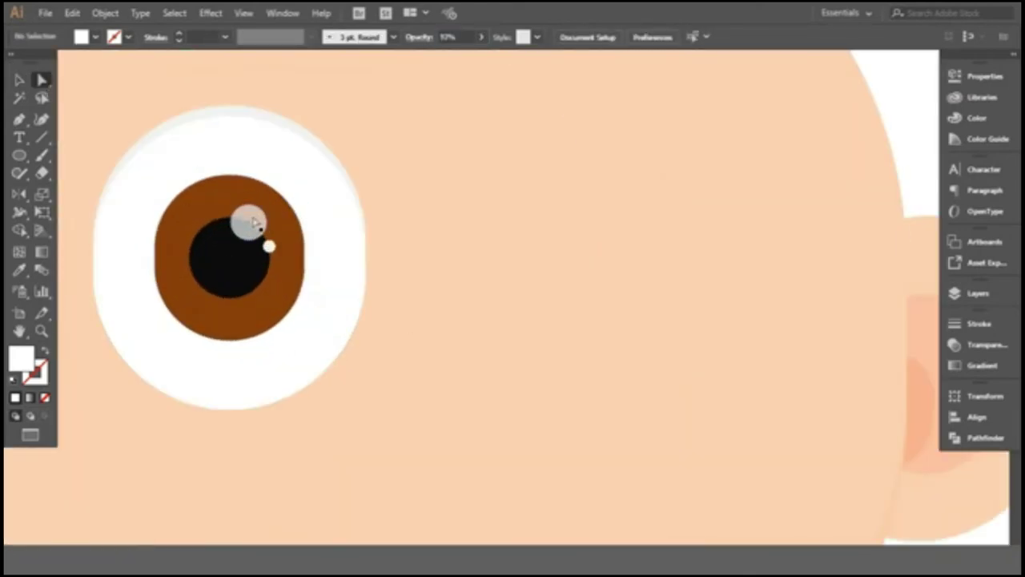
click(251, 224)
alt+scroll(252, 224, up, 3)
key(Right)
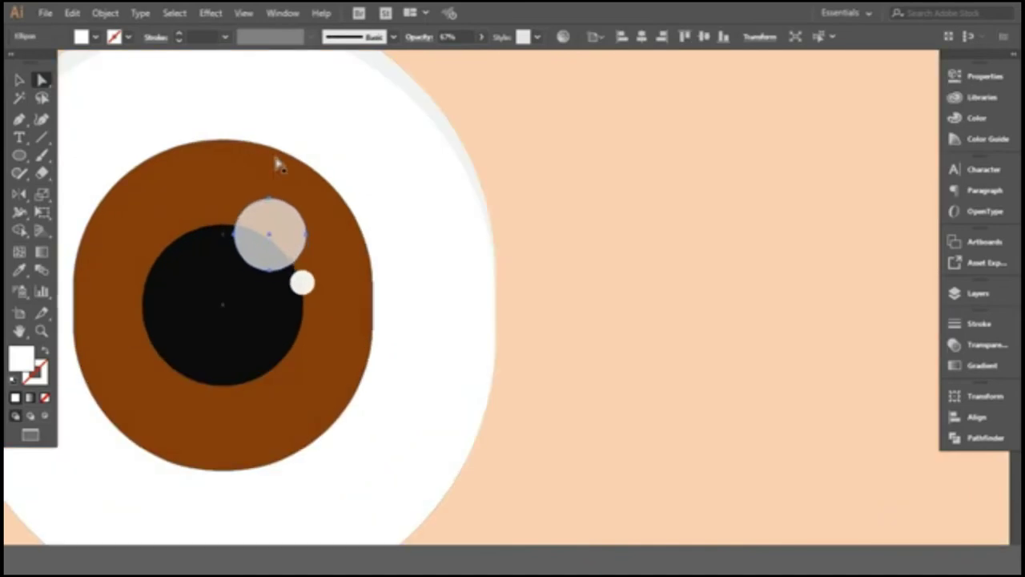
key(ctrl+z)
click(594, 266)
click(21, 79)
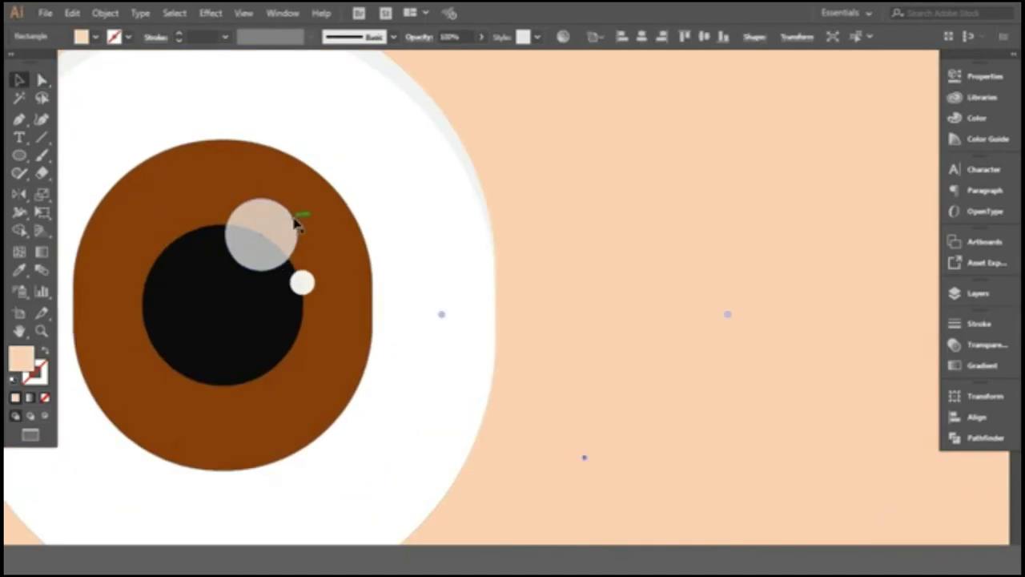
Copy the finished eye 90.5 px right and centre both eyes horizontally.
alt+scroll(297, 218, down, 8)
click(230, 240)
drag(230, 241, 362, 264)
shift+click(264, 248)
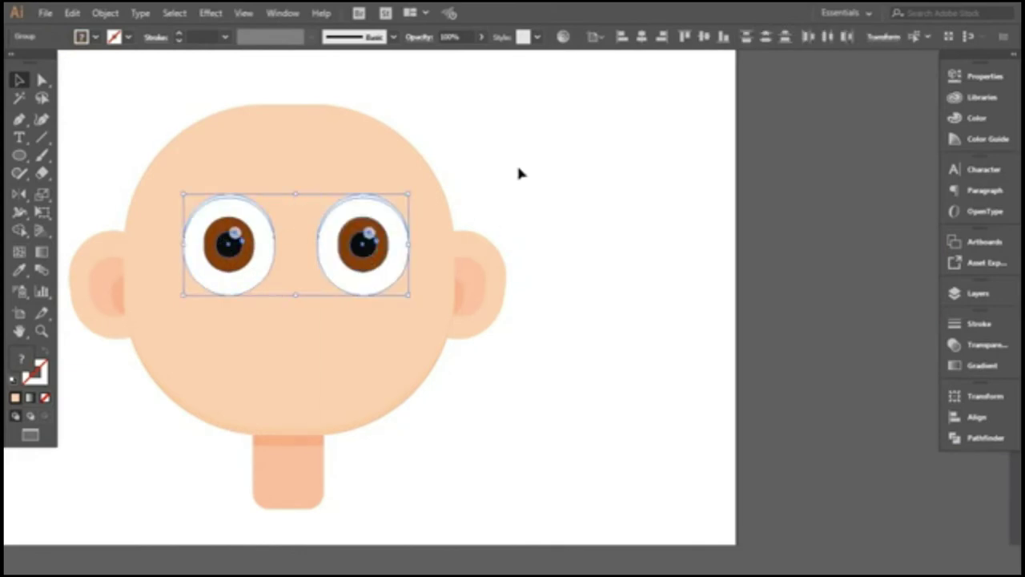
click(642, 39)
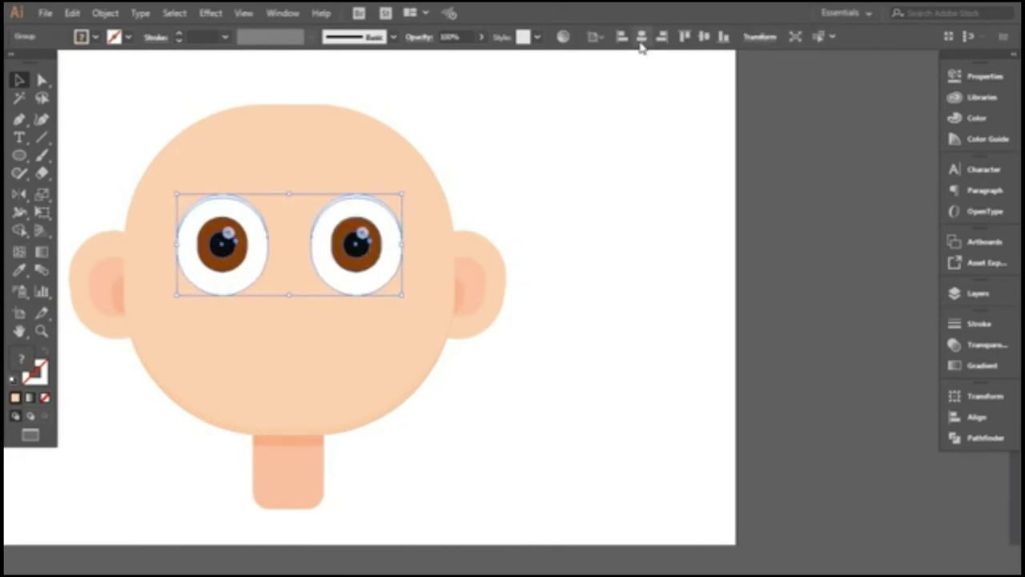
click(572, 168)
key(ctrl+plus)
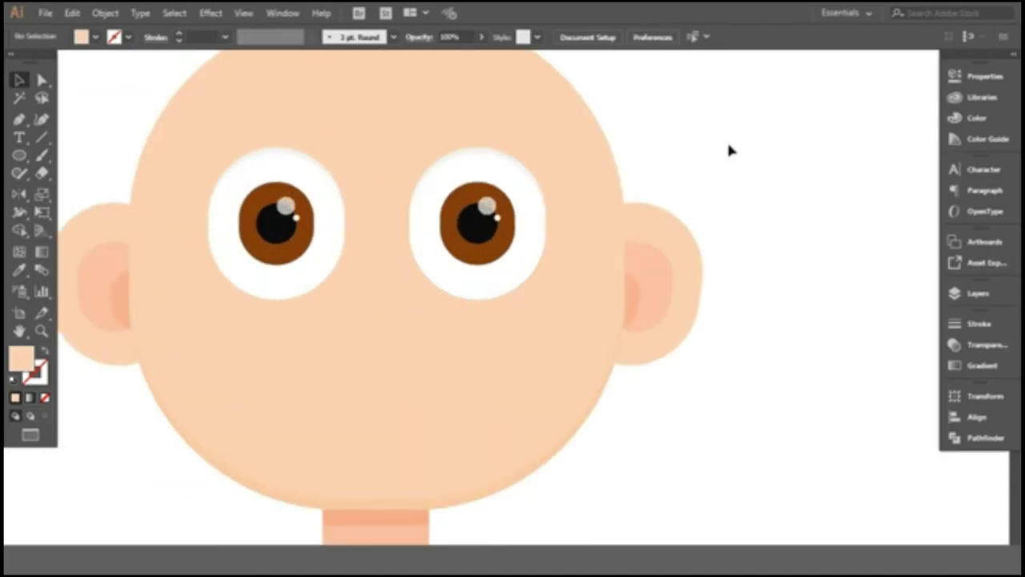
Create a 3-sided polygon triangle on the face's centre line.
drag(20, 155, 85, 191)
click(376, 279)
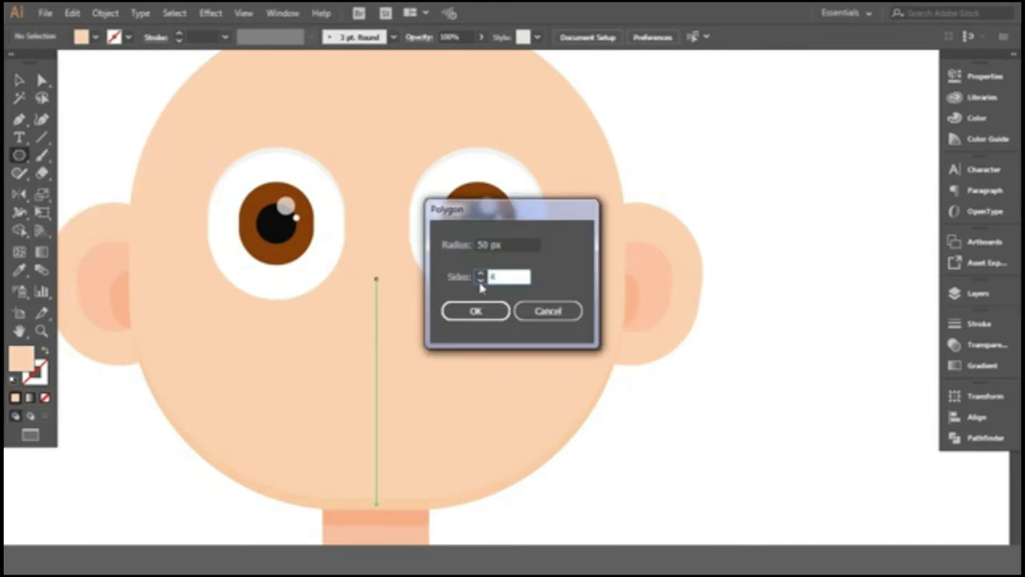
click(504, 243)
click(464, 311)
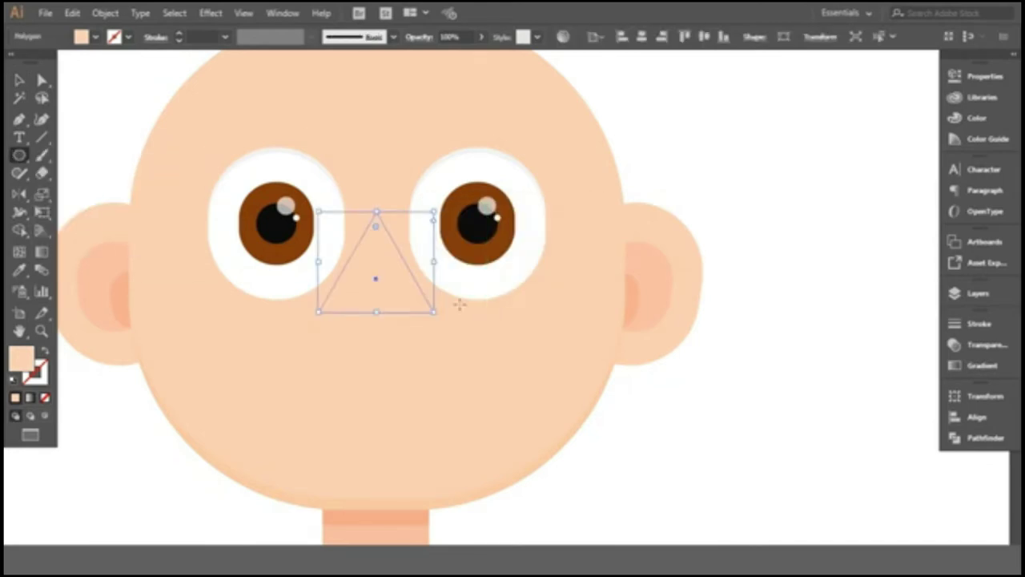
Shrink the triangle to fit between the eyes and round its corners.
key(v)
drag(435, 307, 413, 300)
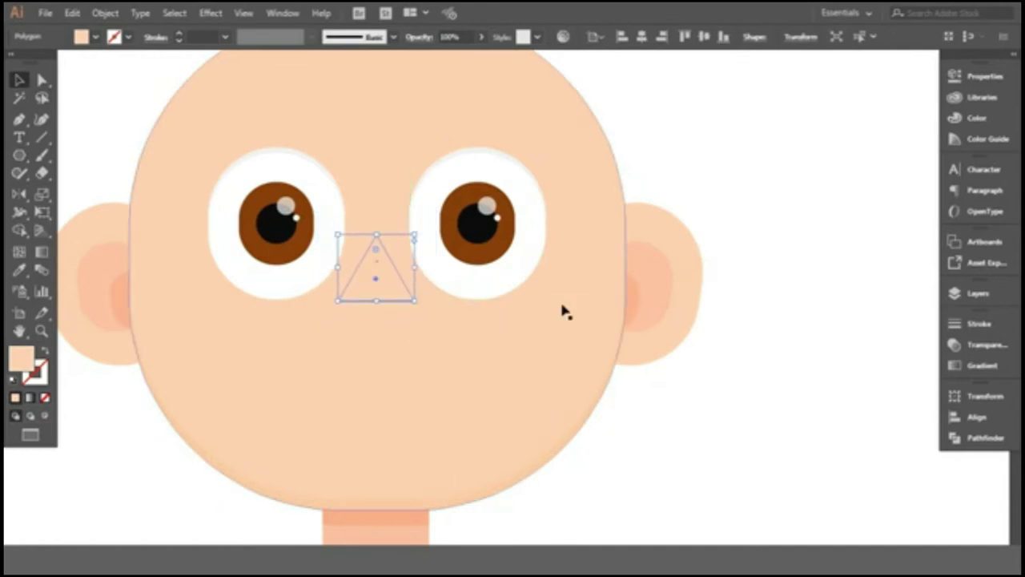
drag(373, 271, 427, 323)
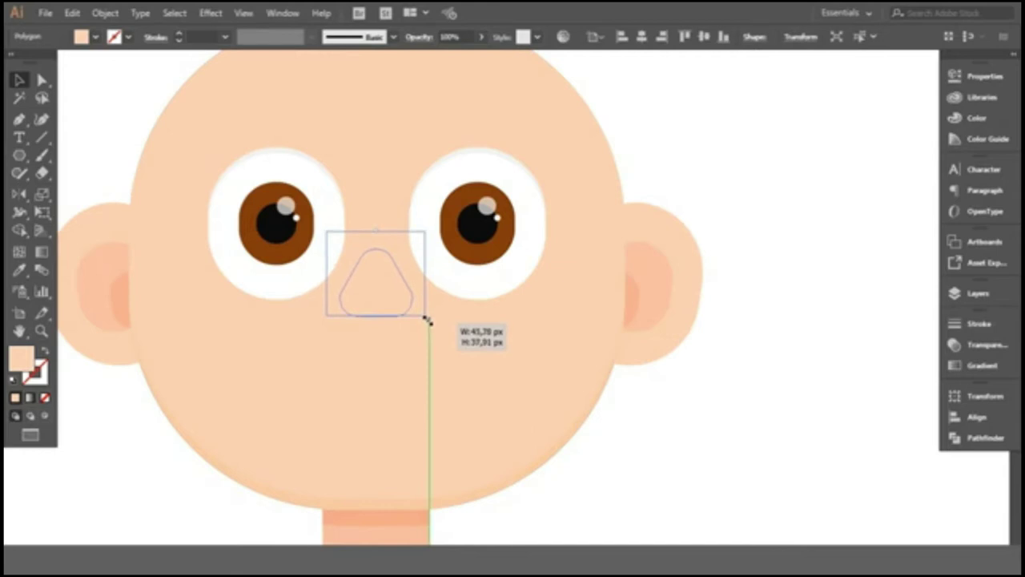
key(ctrl+minus)
key(ctrl+minus)
key(ctrl+minus)
Fill the nose with a sampled swatch colour and scale it slightly smaller.
key(i)
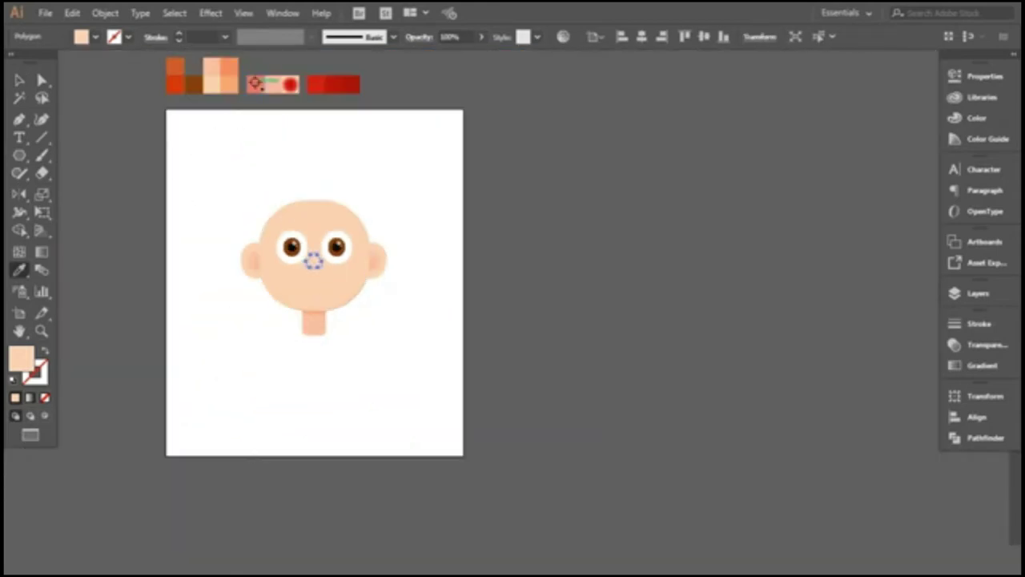
click(275, 86)
key(v)
key(ctrl+plus)
key(ctrl+plus)
click(362, 233)
click(657, 378)
click(405, 236)
drag(419, 245, 416, 247)
Shrink the nose a little more.
scroll(403, 288, up, 2)
click(374, 270)
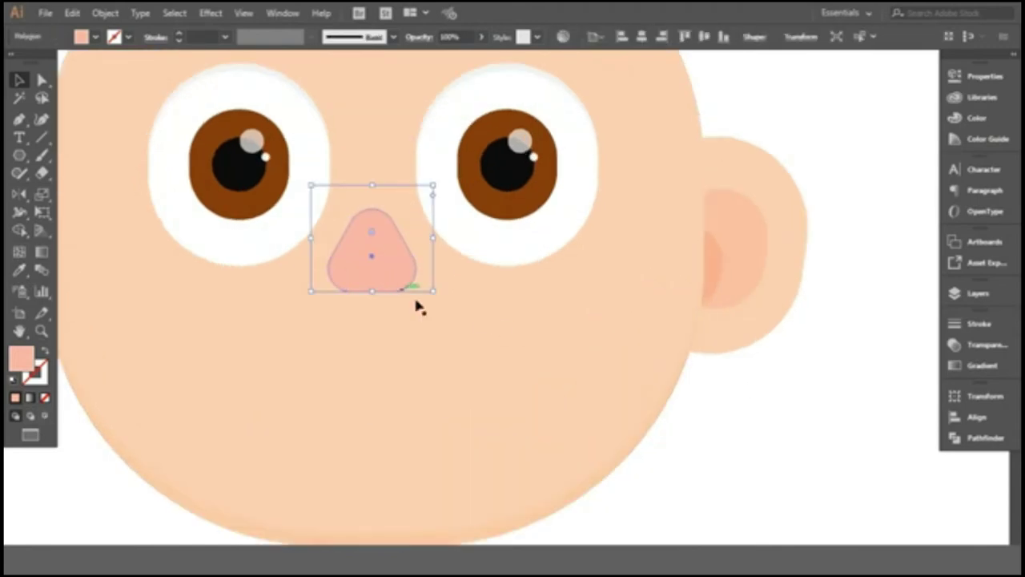
drag(433, 293, 429, 287)
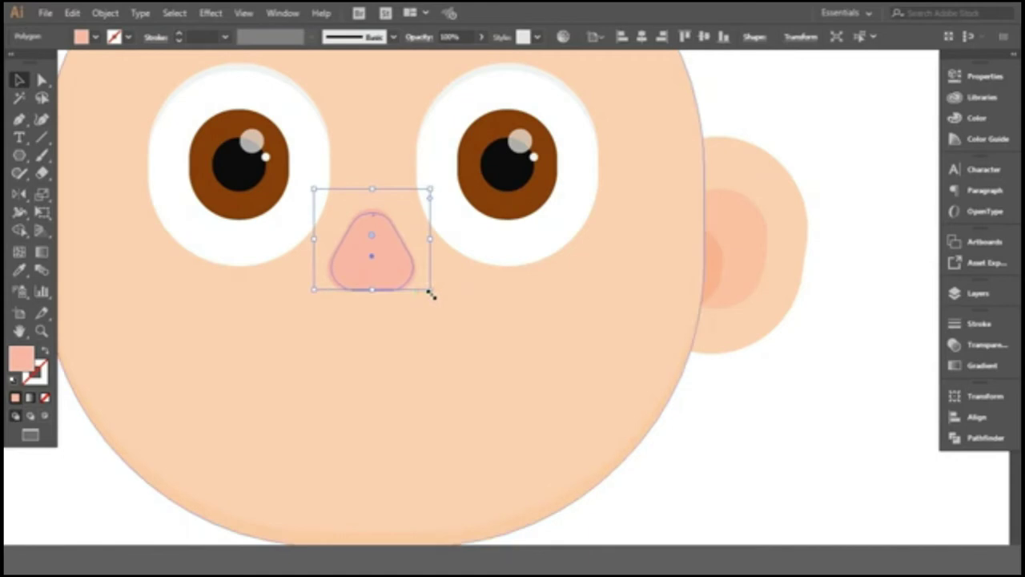
scroll(414, 318, down, 3)
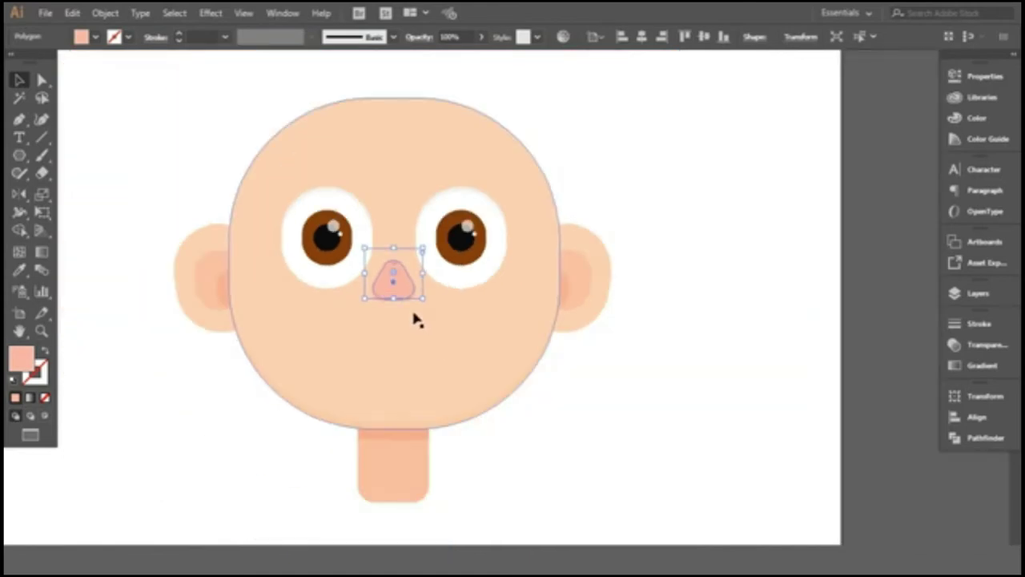
scroll(250, 171, down, 3)
Fill the nose with the salmon swatch and make it semi-transparent.
click(312, 105)
scroll(408, 344, up, 5)
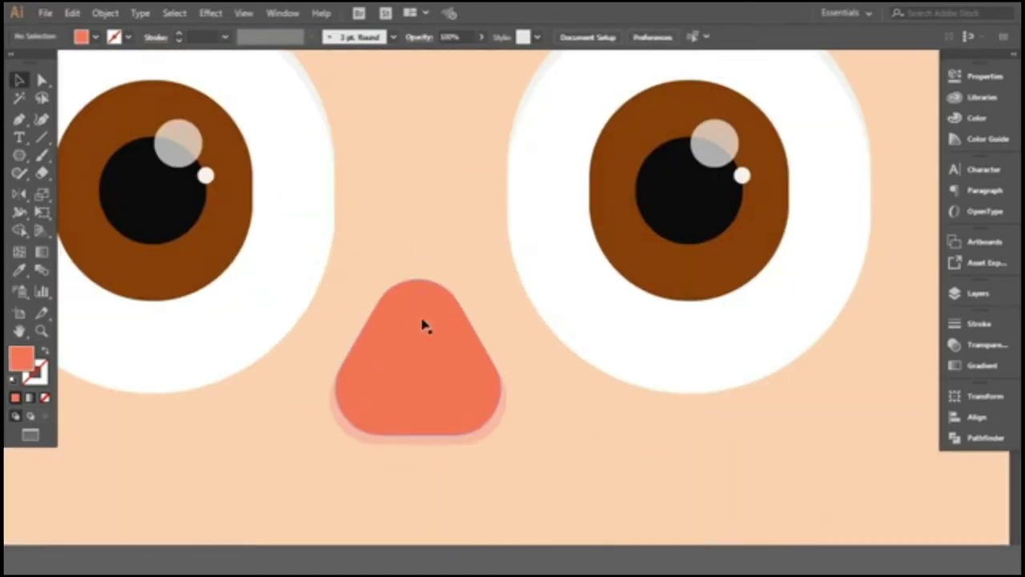
click(423, 325)
click(481, 37)
drag(479, 57, 442, 58)
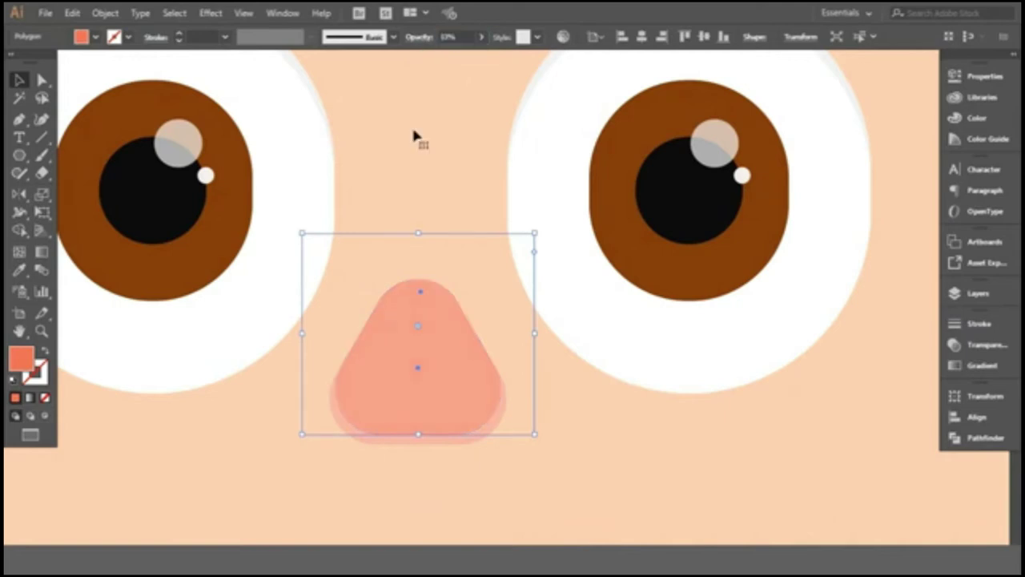
click(415, 137)
scroll(381, 153, down, 3)
scroll(382, 153, down, 3)
click(606, 280)
scroll(337, 120, up, 2)
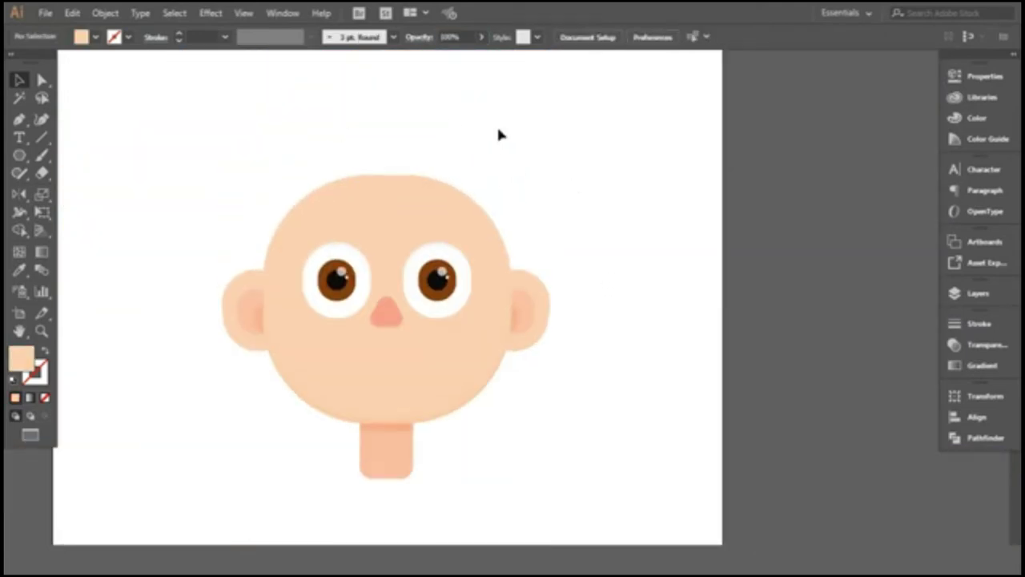
Draw a rectangle over the top of the left eye.
click(20, 155)
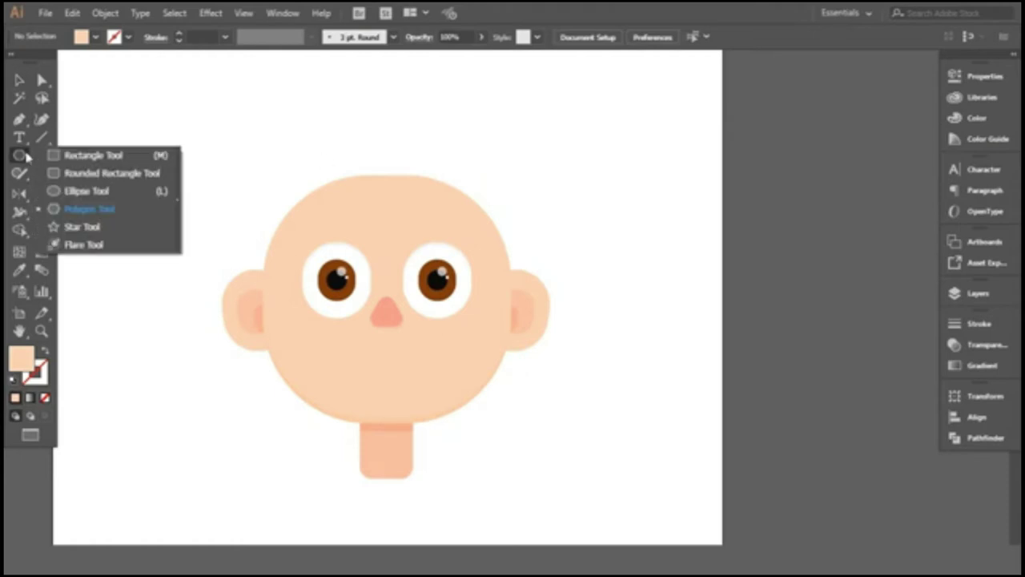
drag(19, 155, 69, 192)
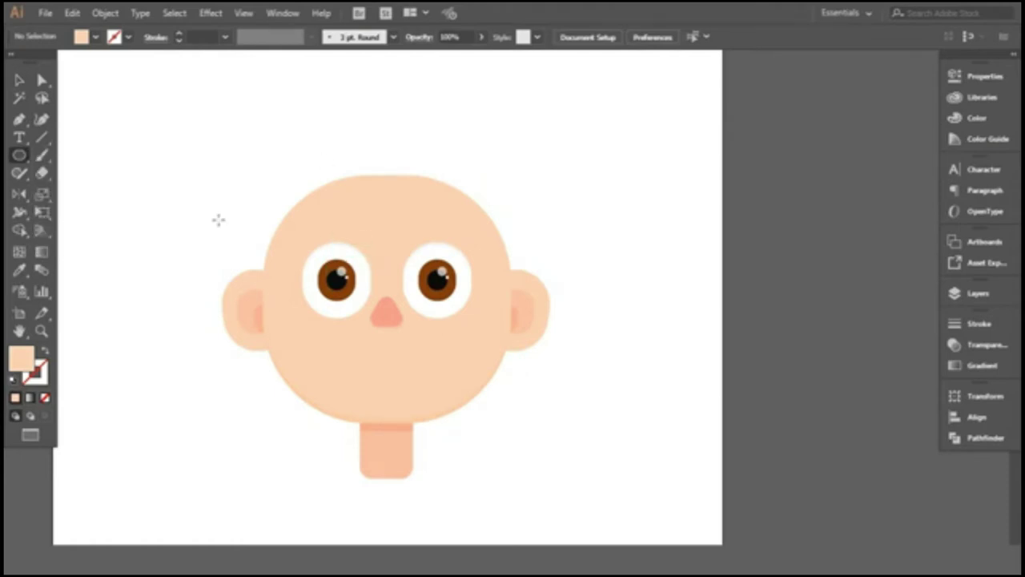
key(ctrl+=)
drag(20, 155, 77, 162)
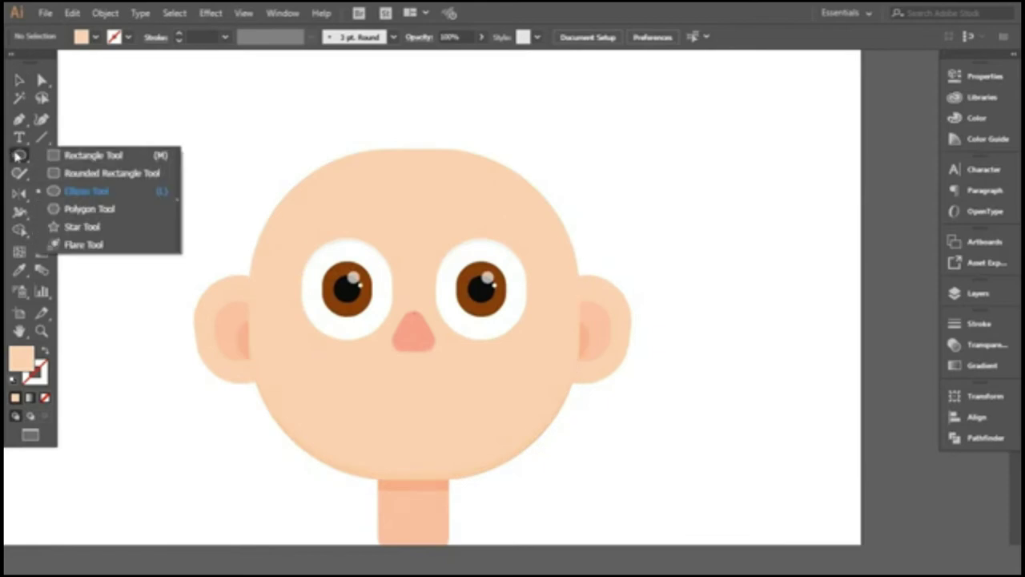
click(78, 163)
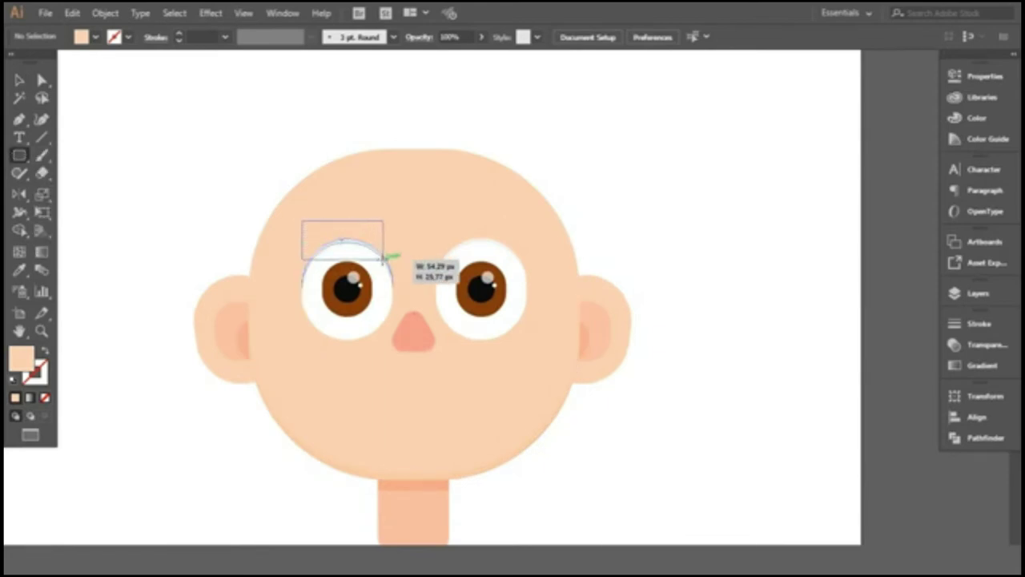
drag(301, 221, 393, 294)
Round the rectangle into an oval with a black outline and no fill.
key(v)
drag(311, 230, 321, 247)
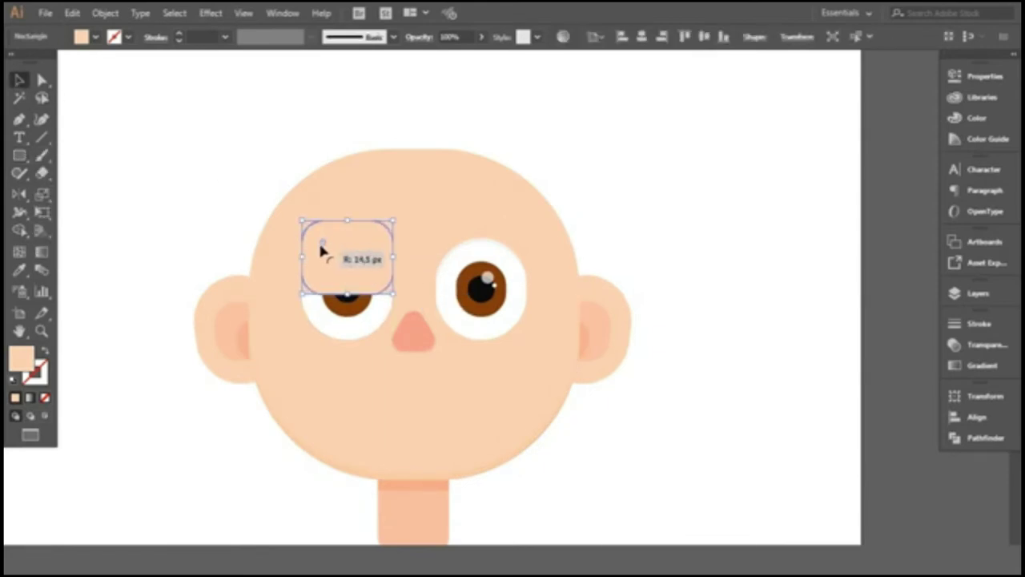
key(shift+x)
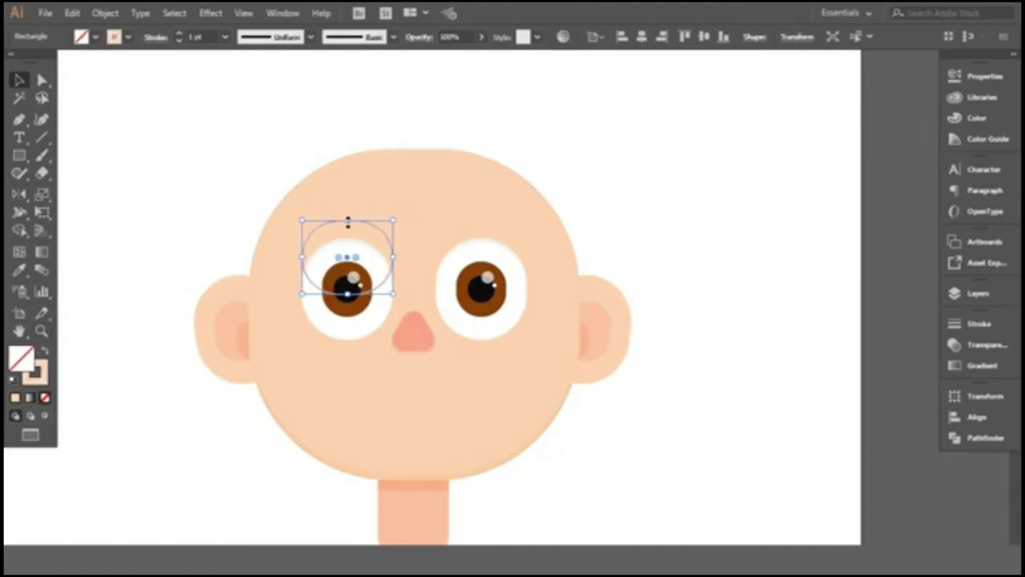
drag(347, 256, 354, 270)
click(981, 138)
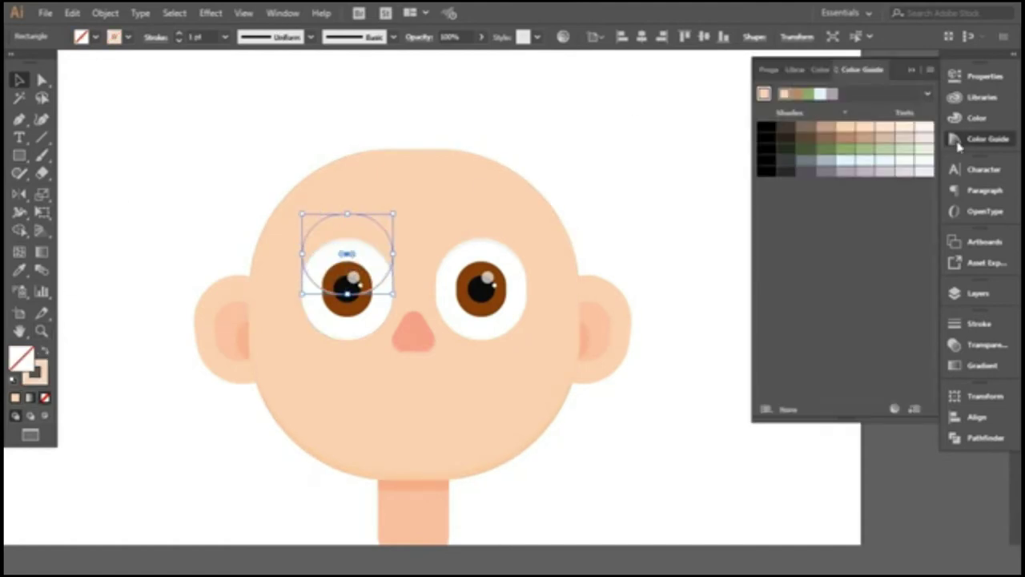
click(976, 118)
click(772, 169)
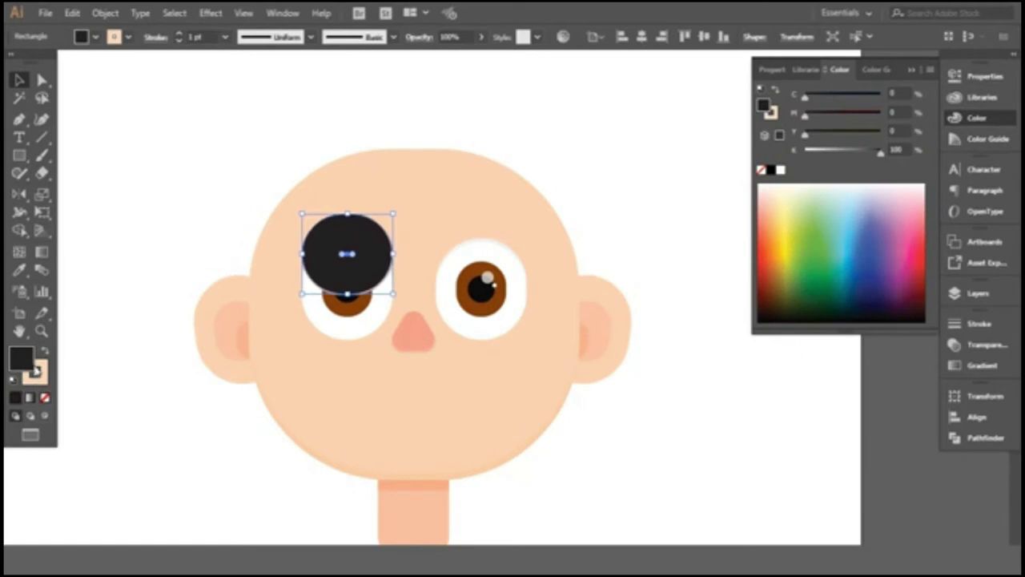
key(shift+x)
key(slash)
click(190, 131)
Make the oval narrower and taller, then isolate it for editing.
alt+scroll(361, 229, up, 1)
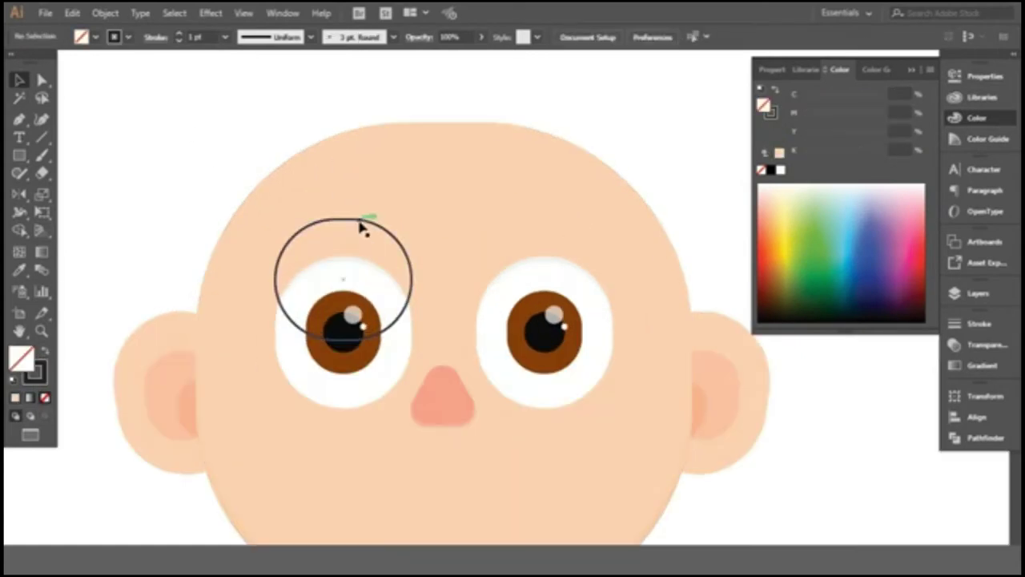
click(360, 228)
drag(414, 214, 405, 210)
click(348, 169)
alt+scroll(371, 194, down, 1)
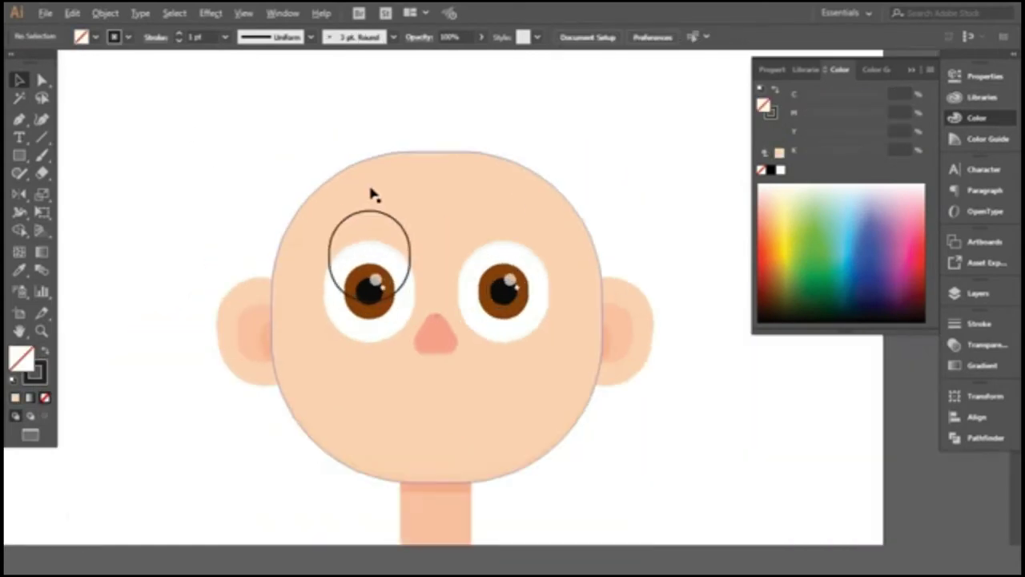
alt+scroll(371, 194, up, 1)
click(367, 231)
double_click(362, 232)
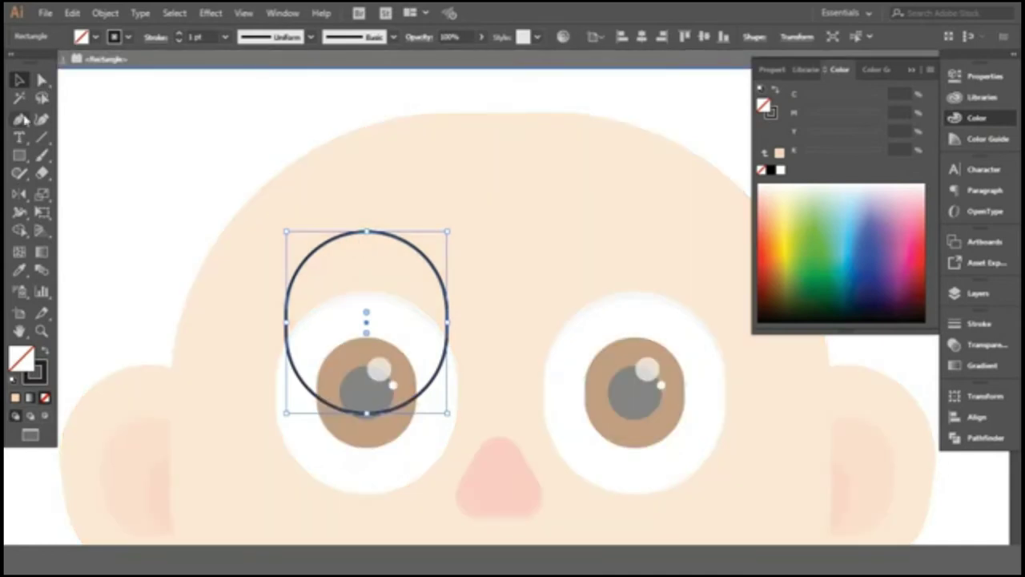
Add anchor points on both sides of the oval along a horizontal guide.
drag(24, 119, 104, 119)
alt+scroll(325, 270, up, 1)
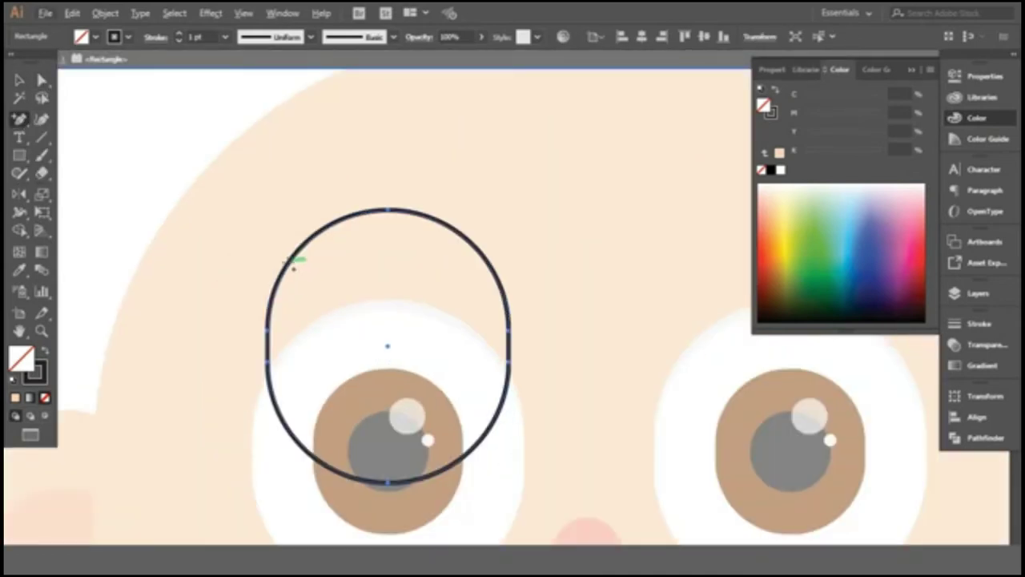
click(294, 260)
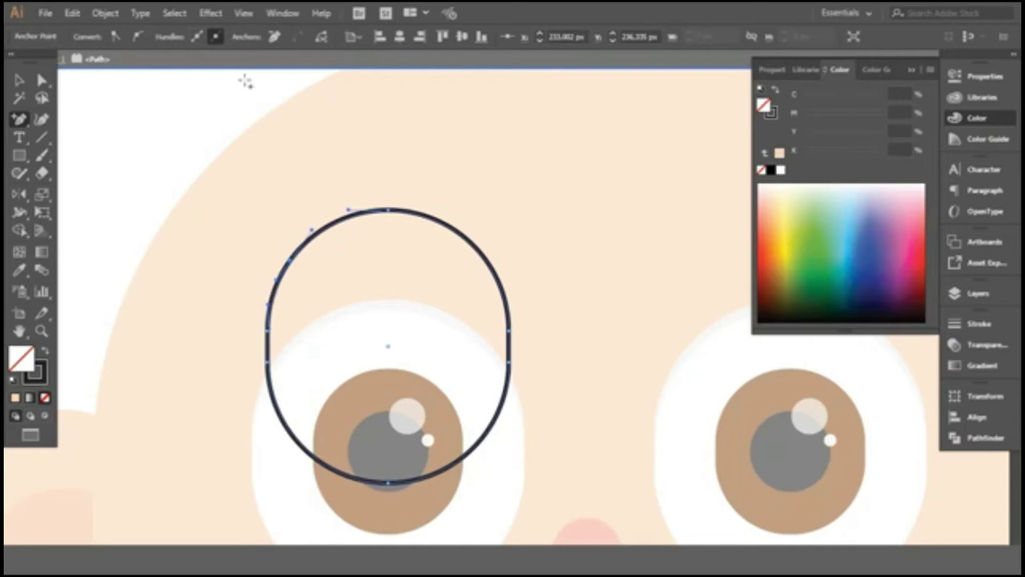
key(ctrl+r)
drag(299, 57, 493, 261)
click(488, 260)
Delete the oval's lower half, leaving only the top arc.
click(230, 263)
key(Delete)
drag(212, 504, 555, 308)
key(ctrl+z)
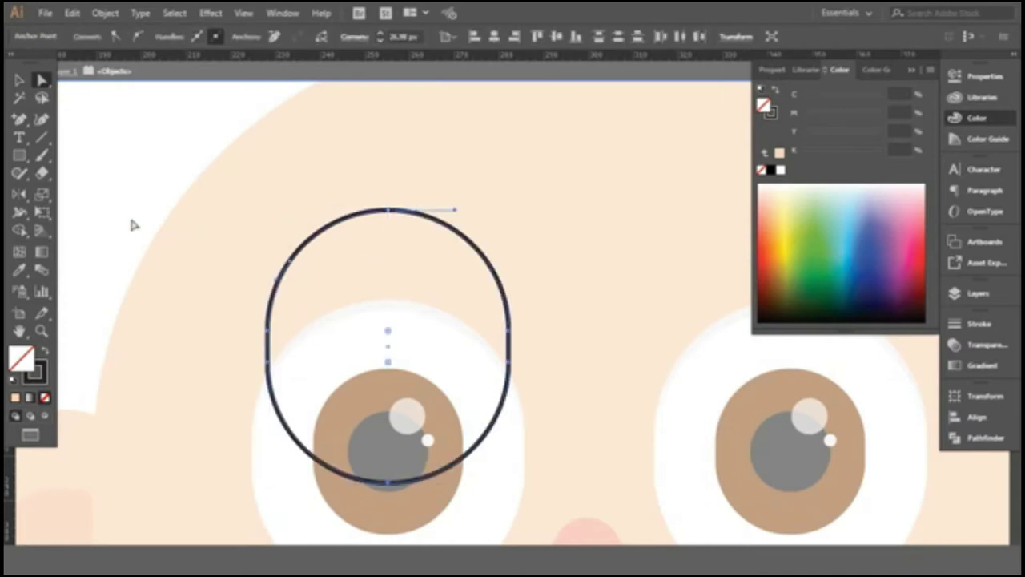
click(113, 148)
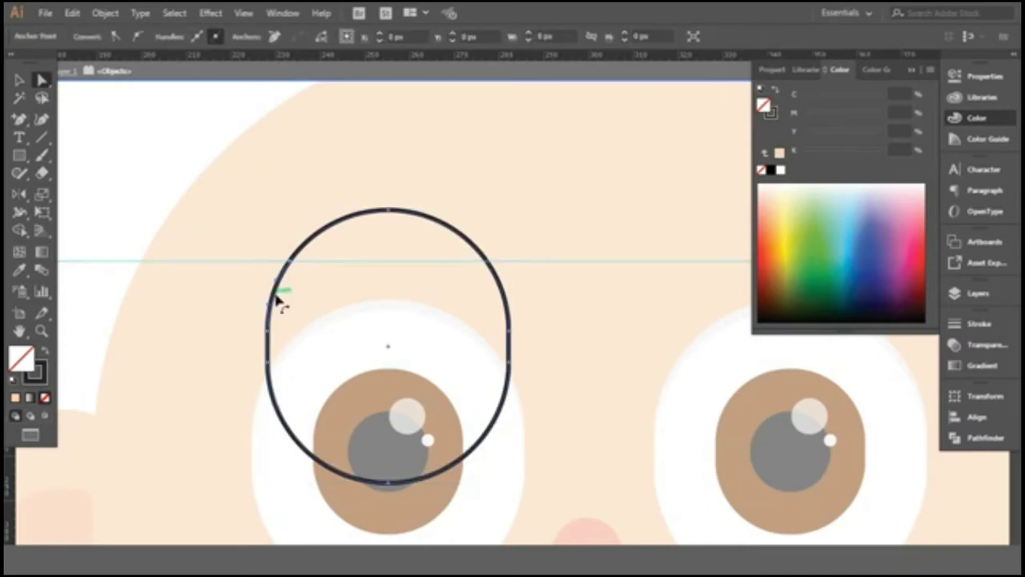
click(489, 261)
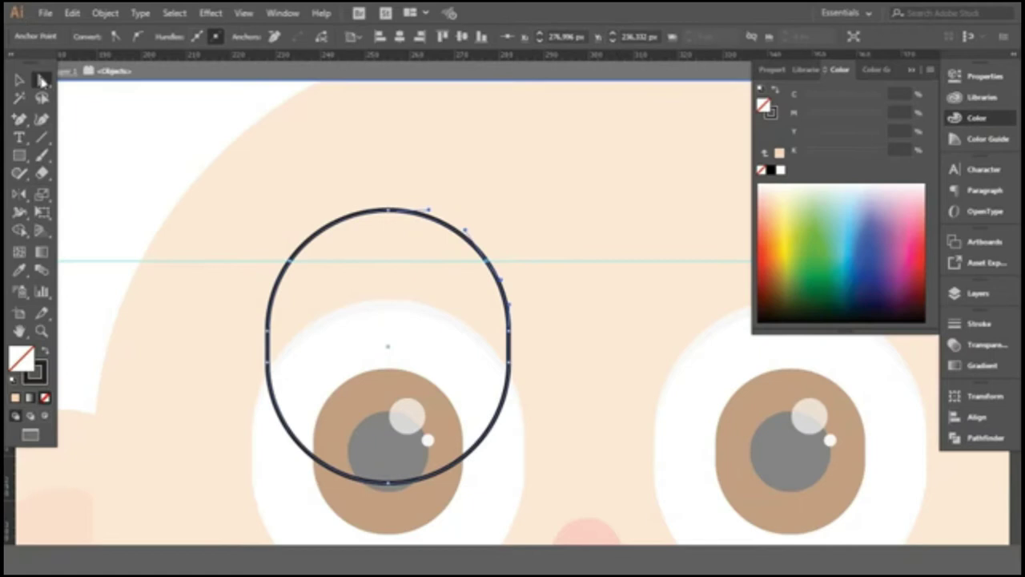
drag(271, 525, 535, 295)
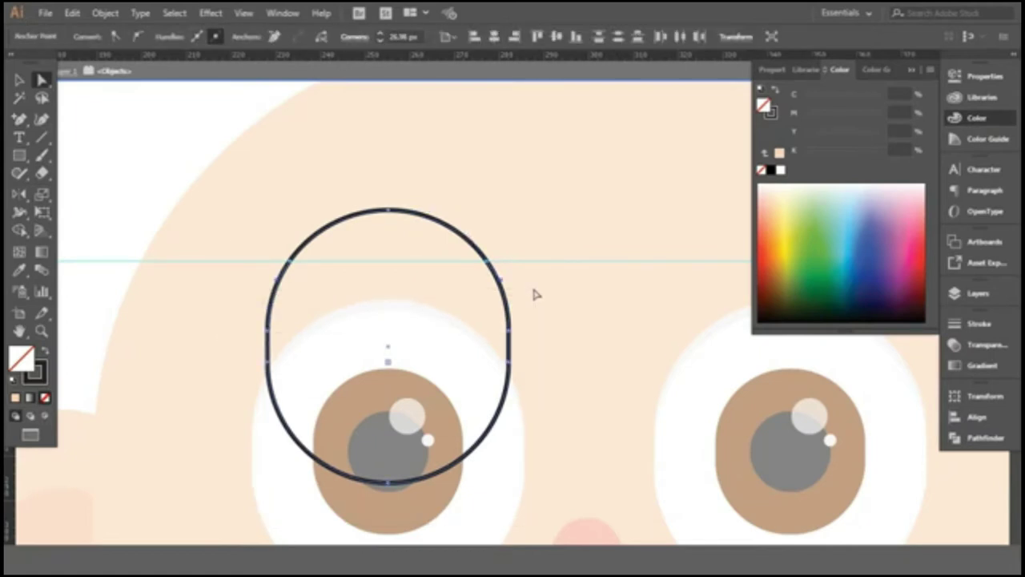
key(Delete)
Remove the horizontal guide.
key(v)
click(132, 258)
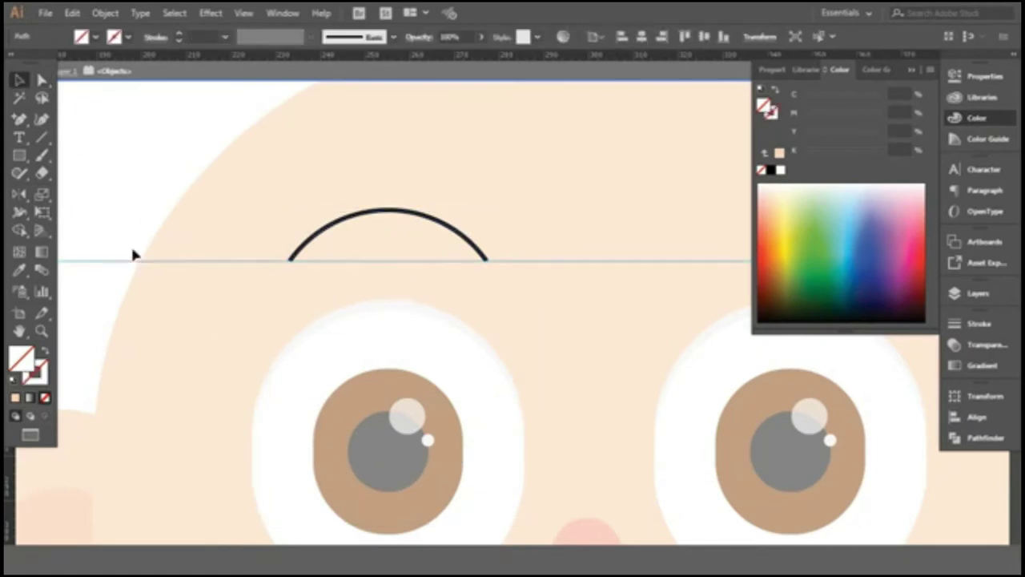
key(Delete)
scroll(300, 222, down, 3)
scroll(319, 218, down, 2)
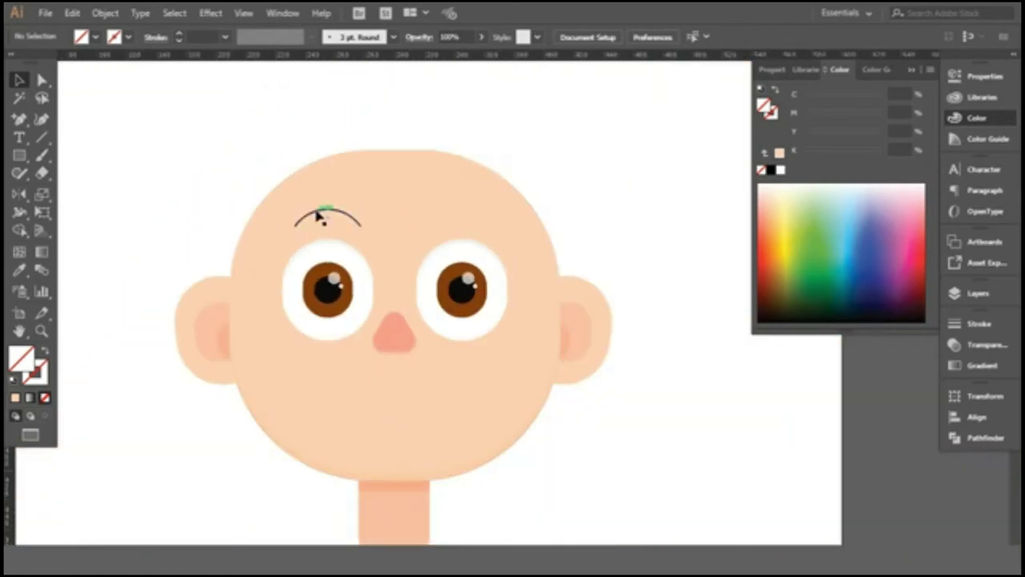
Set the arc's stroke to 6 pt and position it above the left eye.
click(319, 218)
click(155, 37)
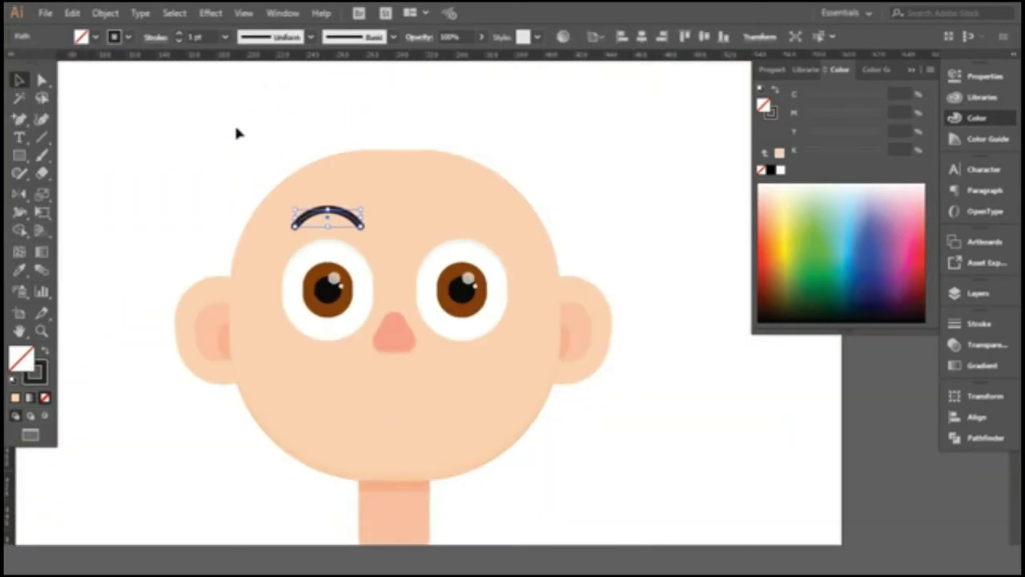
click(234, 123)
scroll(301, 226, up, 3)
click(351, 195)
drag(343, 232, 355, 218)
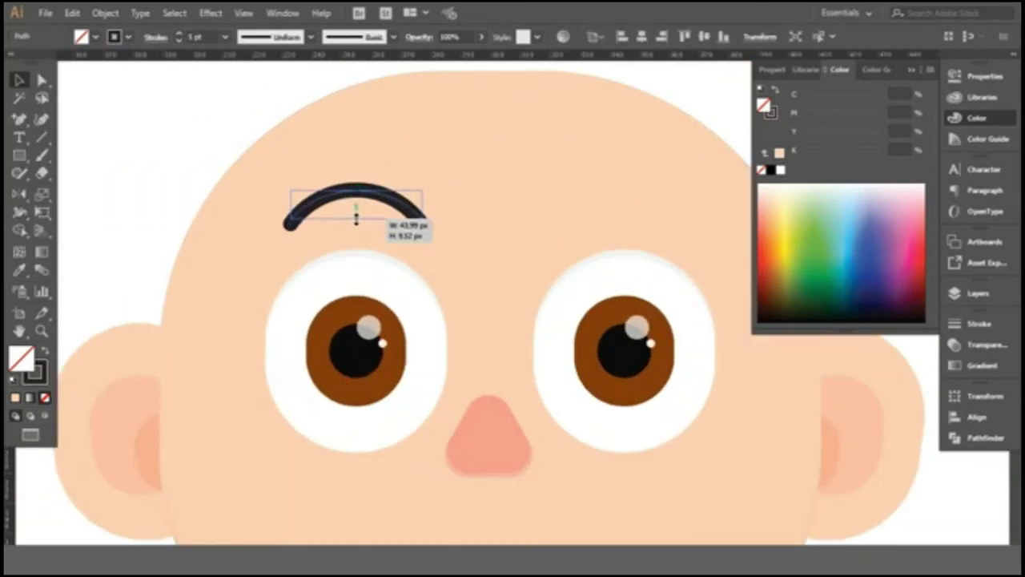
scroll(164, 168, down, 3)
drag(272, 192, 278, 199)
Thicken the eyebrow arc to a 6 pt stroke and expand it into a filled shape.
click(181, 36)
click(120, 145)
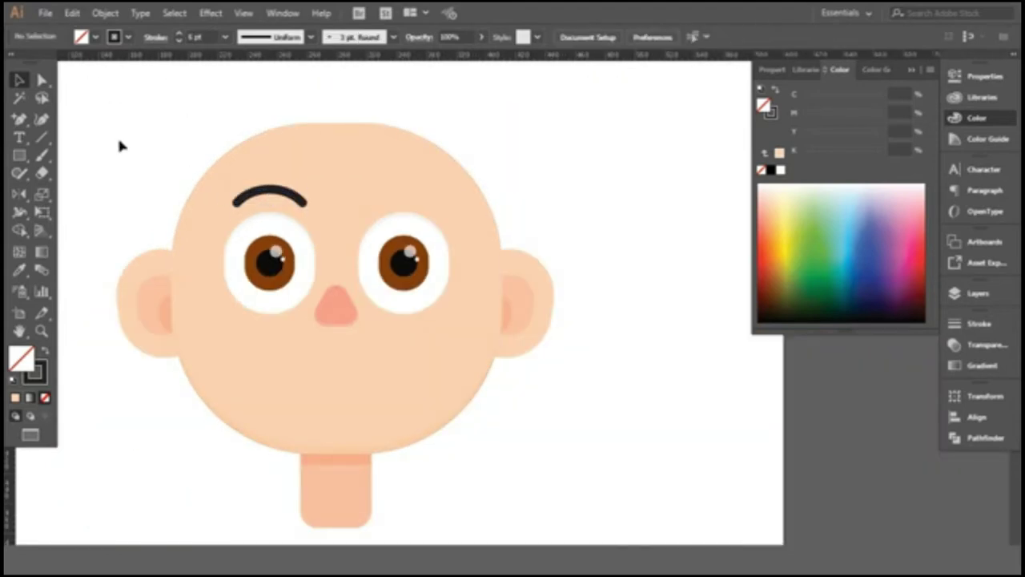
click(288, 194)
click(105, 13)
click(164, 155)
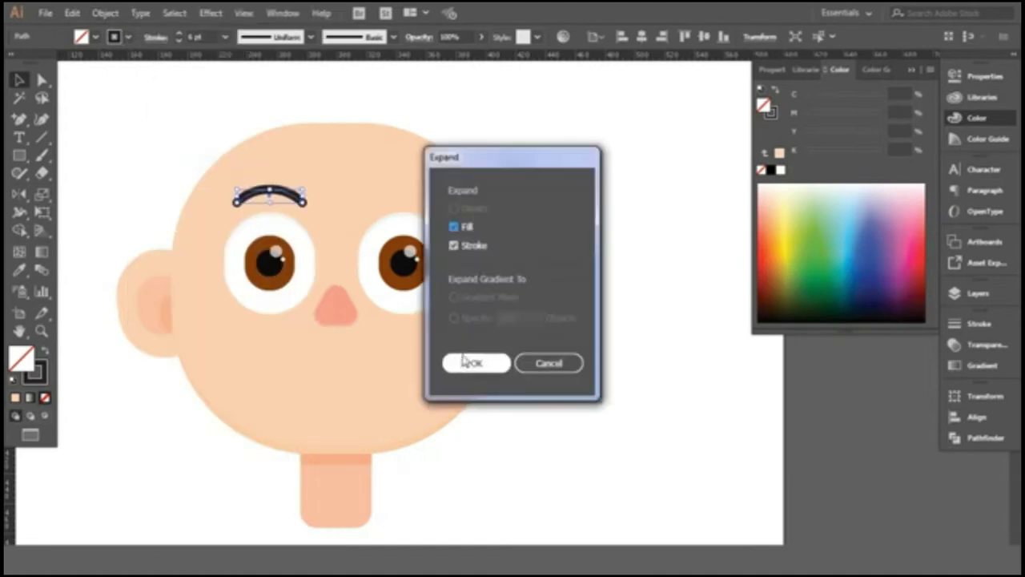
click(466, 363)
alt+scroll(293, 208, down, 1)
alt+scroll(152, 254, down, 1)
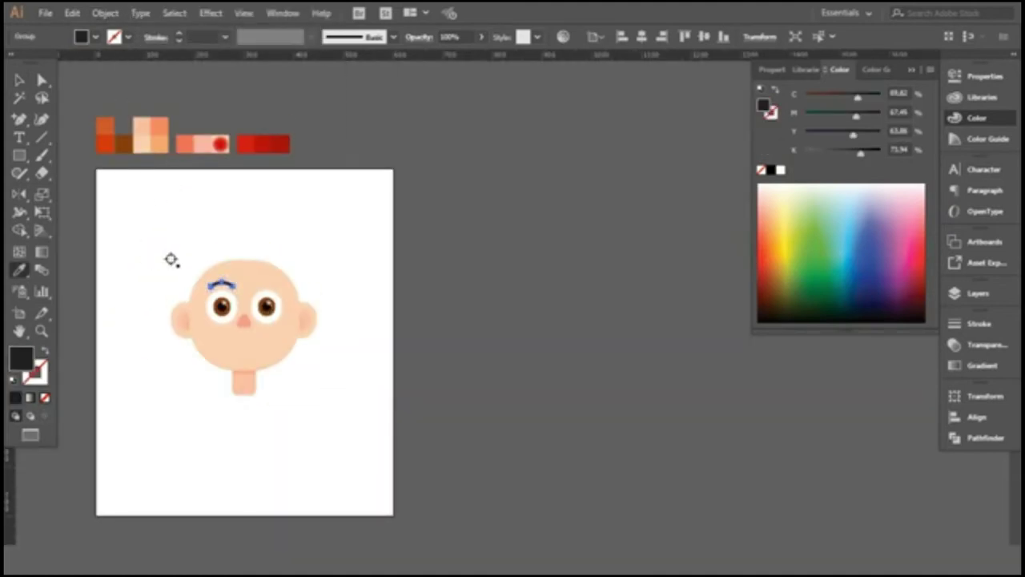
Fill the eyebrow with the palette's brown, then shift it to a lighter orange-brown.
click(124, 143)
click(152, 337)
alt+scroll(204, 284, up, 2)
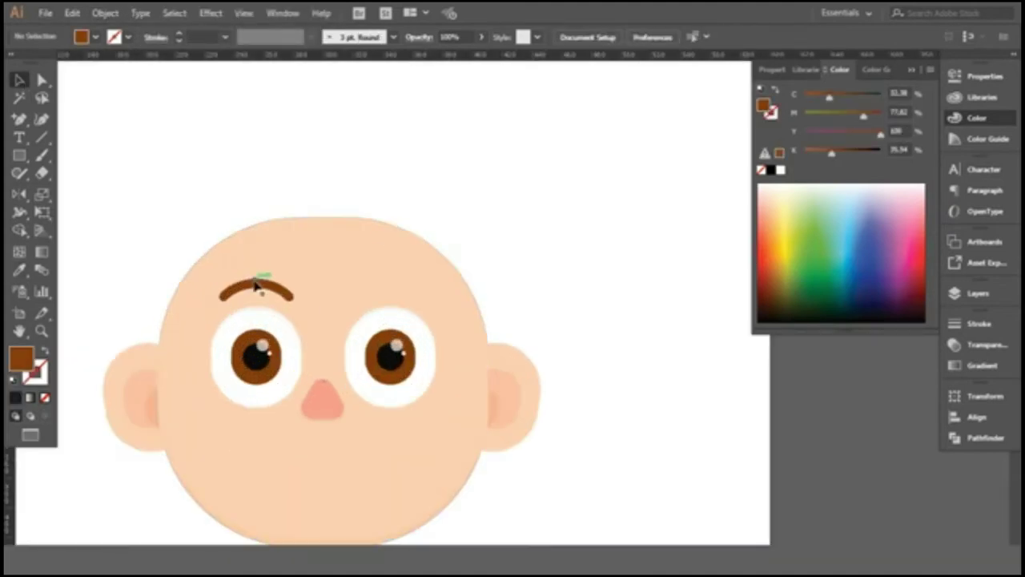
click(258, 283)
double_click(21, 357)
drag(576, 218, 585, 176)
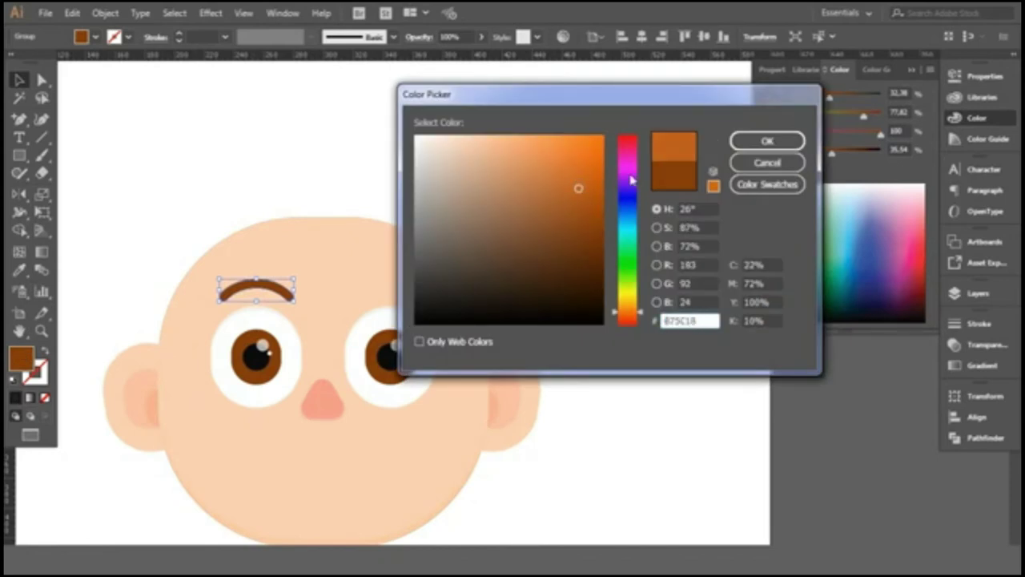
key(Return)
Change the eyebrow fill to a dark brown in the colour picker.
double_click(21, 357)
text(7F3401)
key(Return)
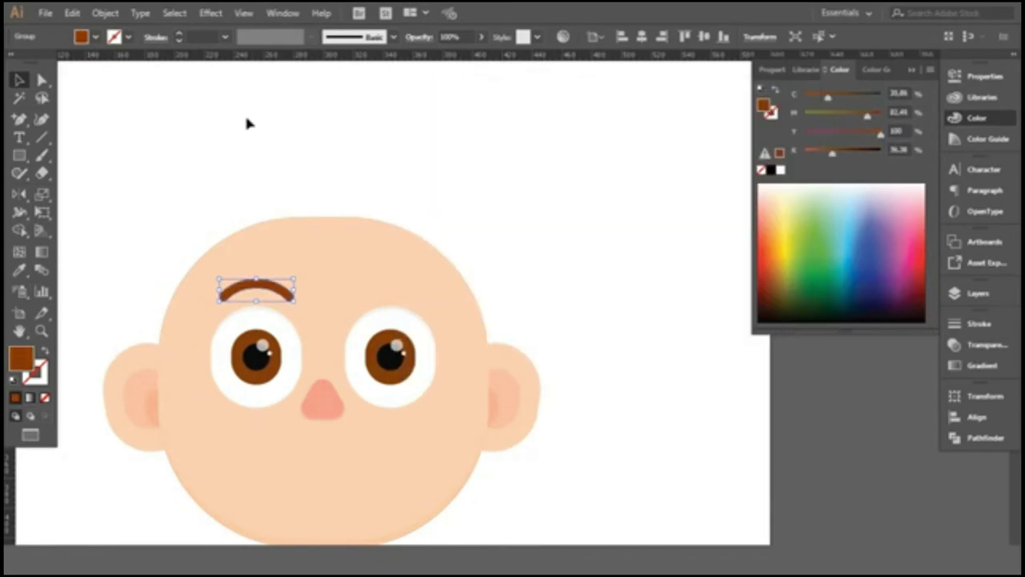
double_click(21, 358)
text(421C03)
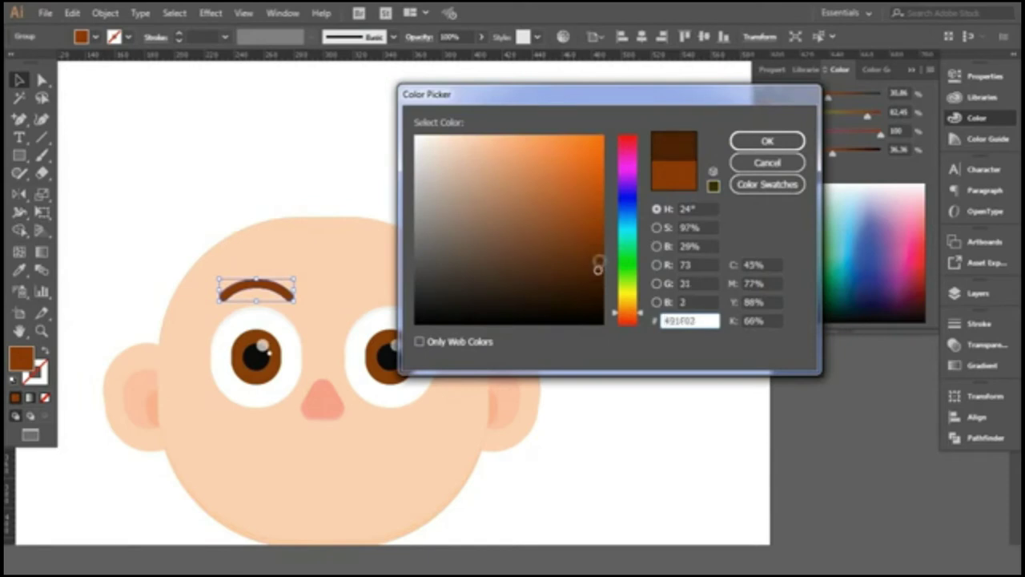
click(768, 140)
click(402, 120)
scroll(413, 129, down, 3)
scroll(424, 134, up, 3)
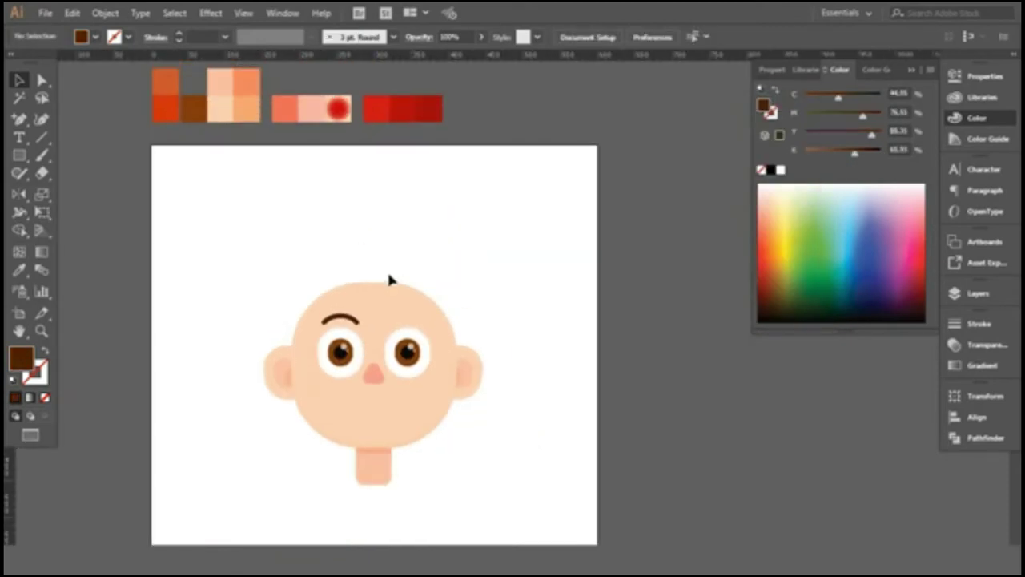
Lighten the eyebrow fill to a softer brown.
click(340, 319)
double_click(20, 357)
key(ctrl+v)
key(Return)
click(424, 198)
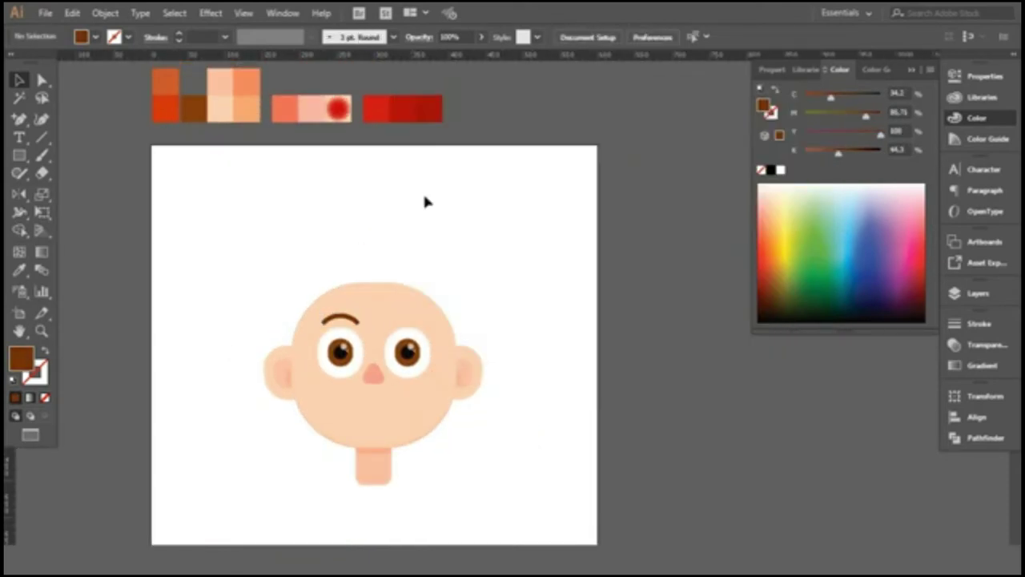
scroll(353, 314, up, 5)
scroll(334, 278, down, 1)
Alt-drag a copy of the eyebrow over the right eye, nudge it into line, and zoom out.
drag(334, 278, 523, 284)
key(Right)
key(Right)
key(Right)
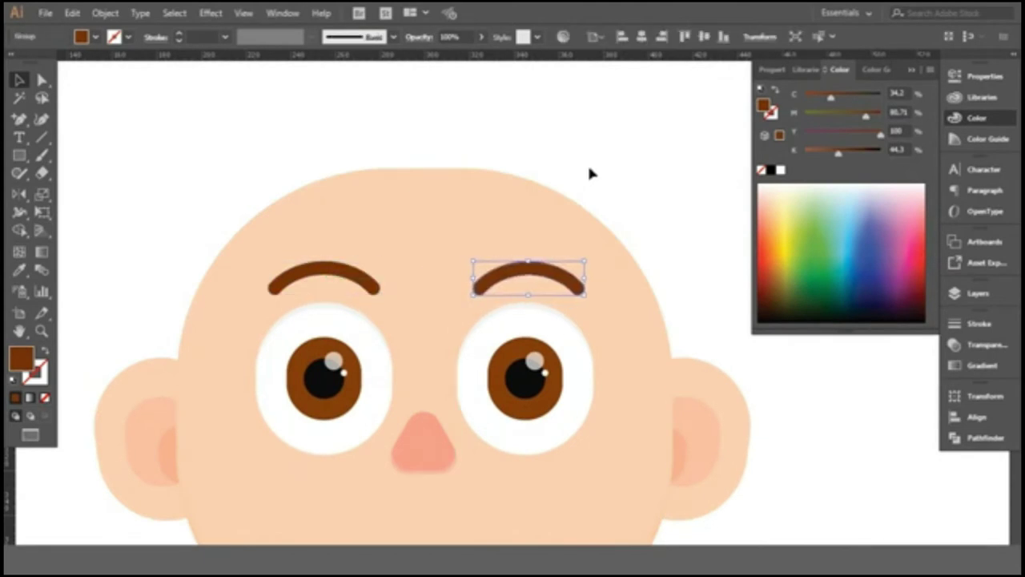
click(587, 167)
key(ctrl+0)
scroll(561, 176, up, 2)
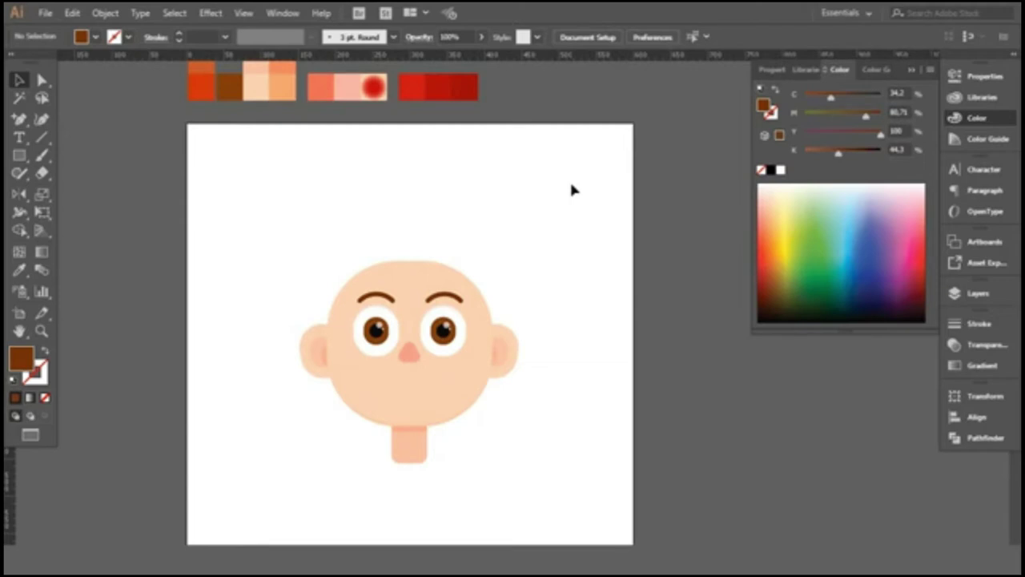
scroll(571, 190, down, 1)
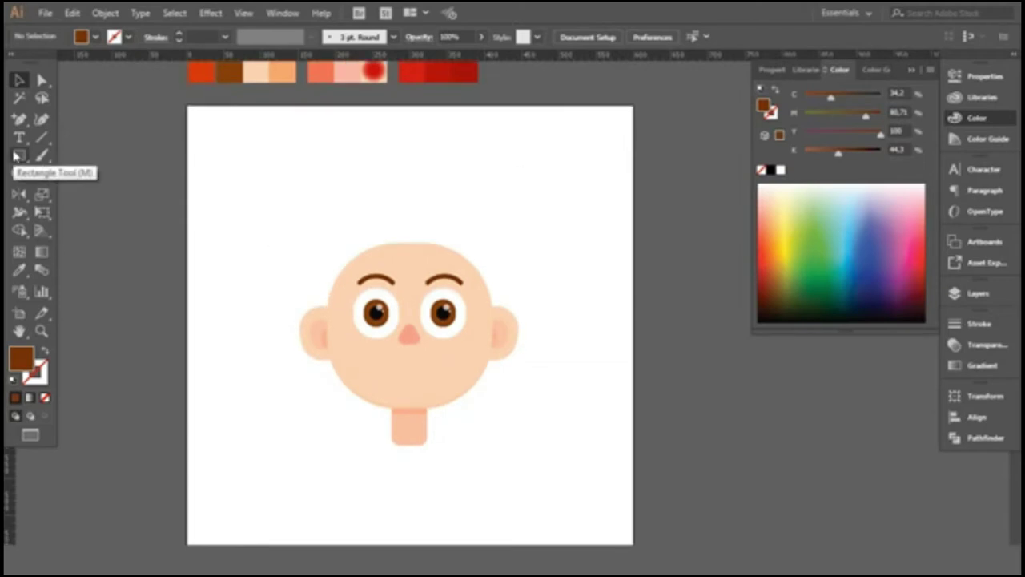
Draw a curved smile path below the nose with the Pen tool, discarding a stray first attempt.
click(19, 120)
click(382, 311)
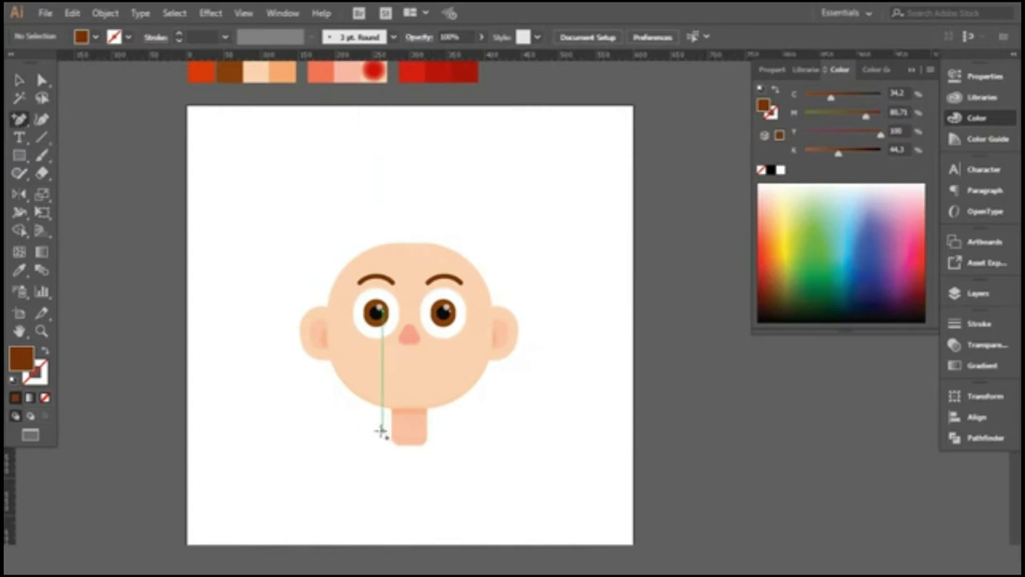
scroll(382, 424, up, 4)
click(328, 323)
key(Return)
drag(19, 120, 79, 118)
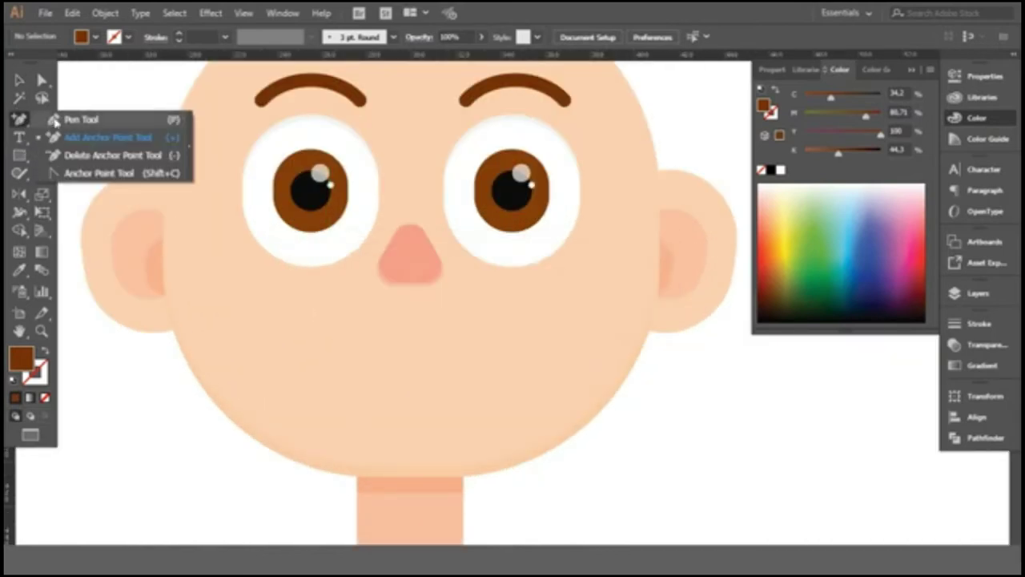
click(333, 316)
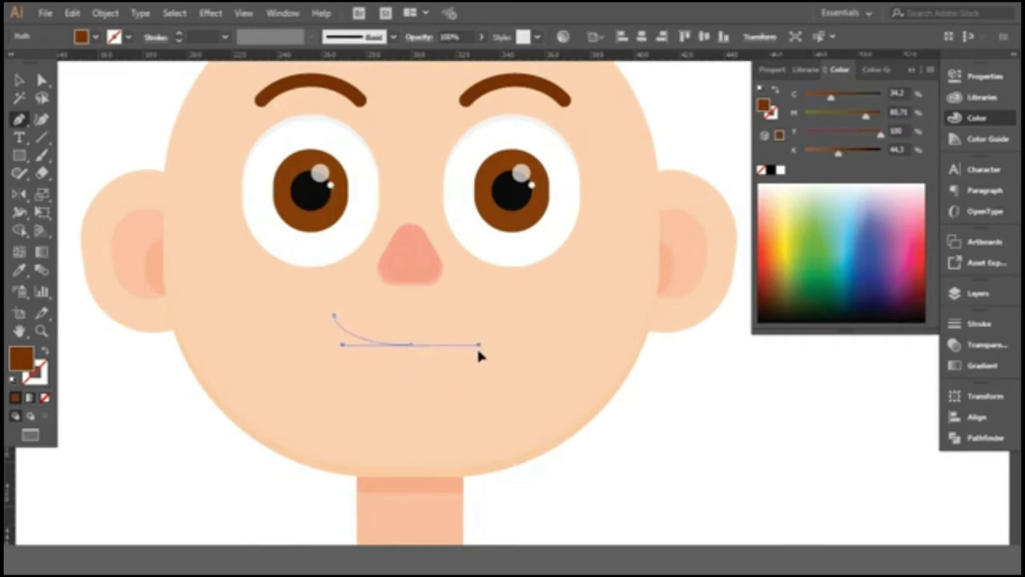
drag(479, 355, 479, 346)
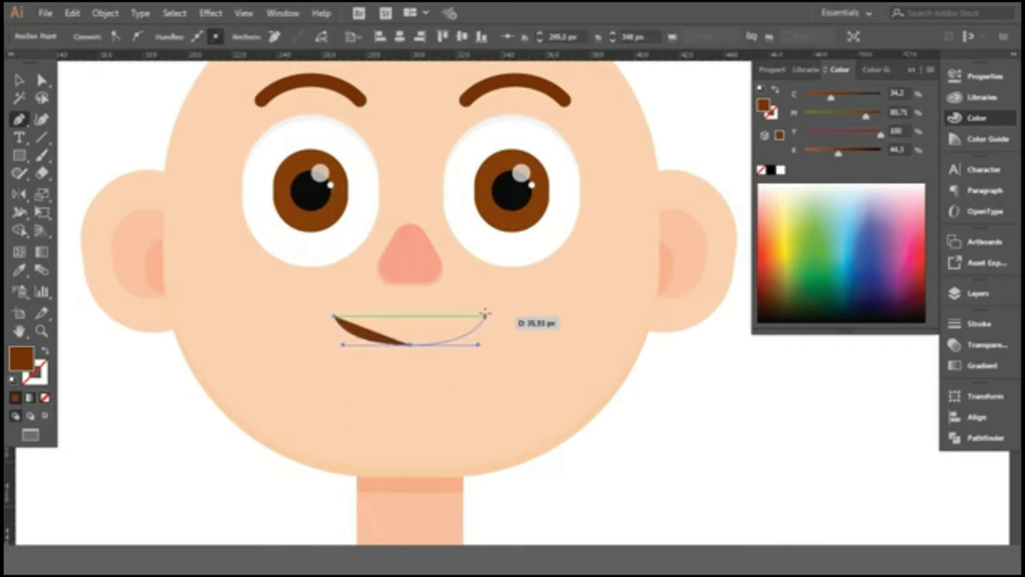
click(485, 315)
Make the smile a brown stroke, then widen it and flatten its curve.
click(45, 350)
click(19, 80)
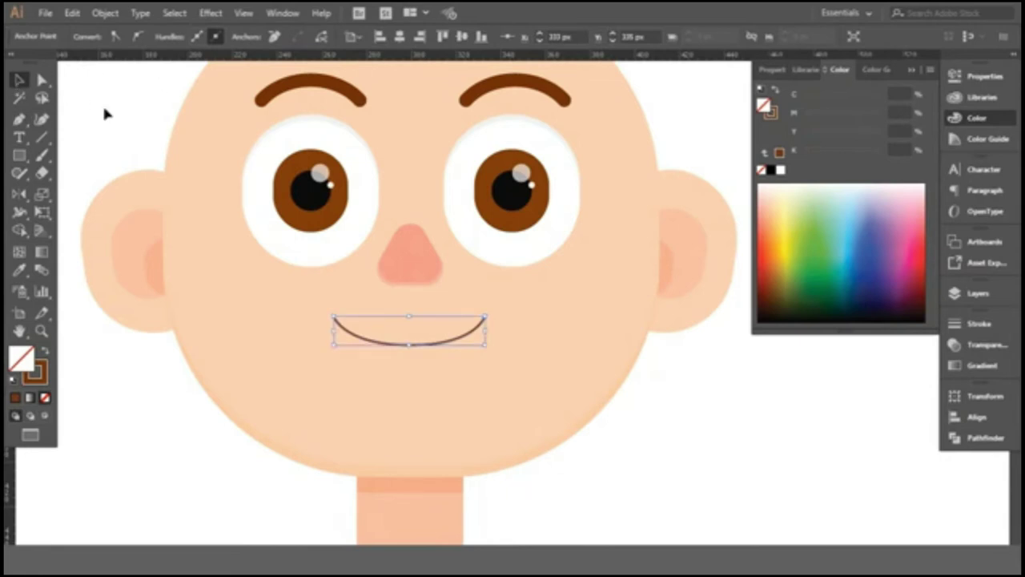
drag(486, 346, 503, 357)
drag(408, 309, 406, 316)
key(ctrl+minus)
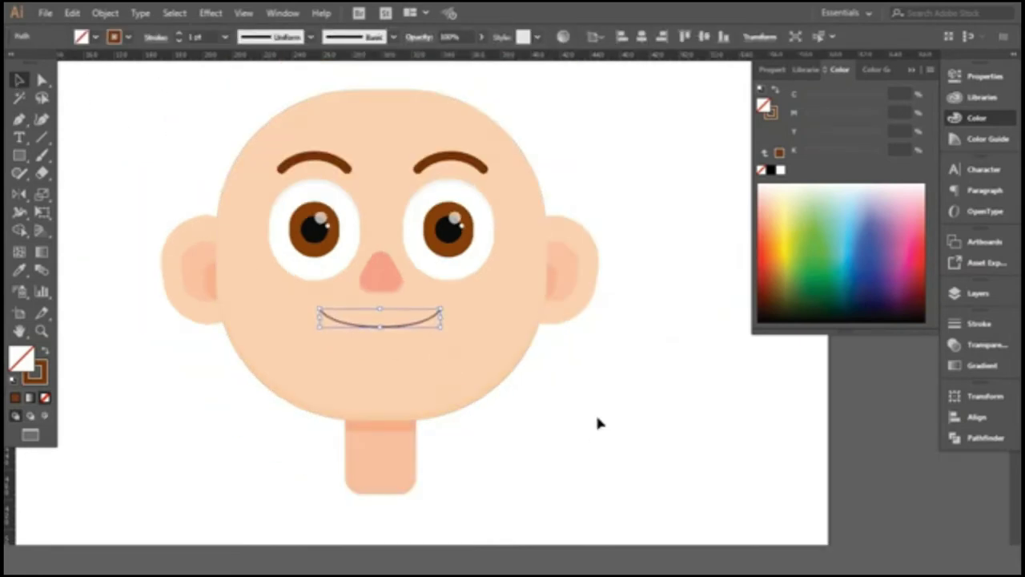
Set the smile's stroke weight to 2.5 pt.
click(180, 40)
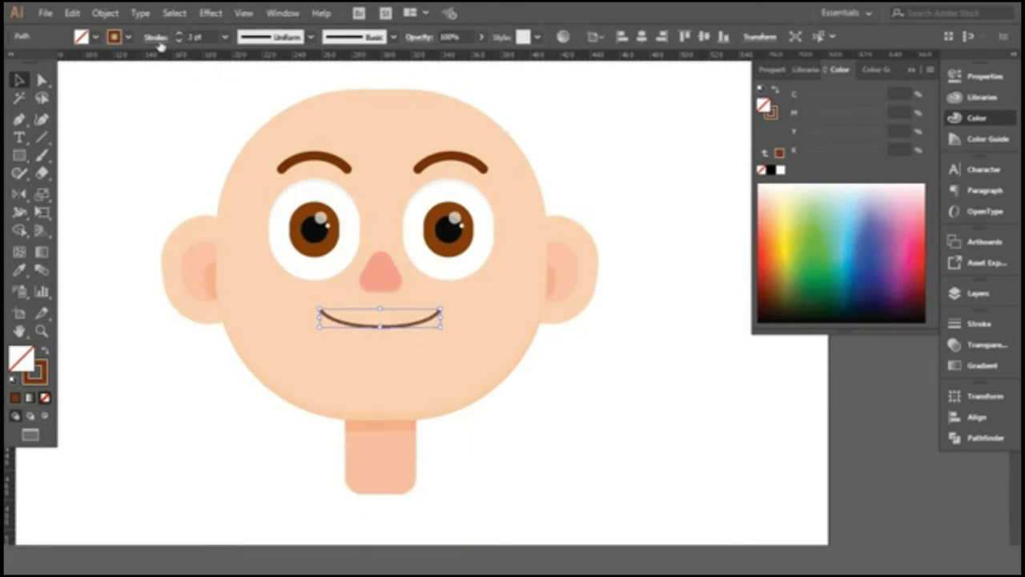
click(158, 39)
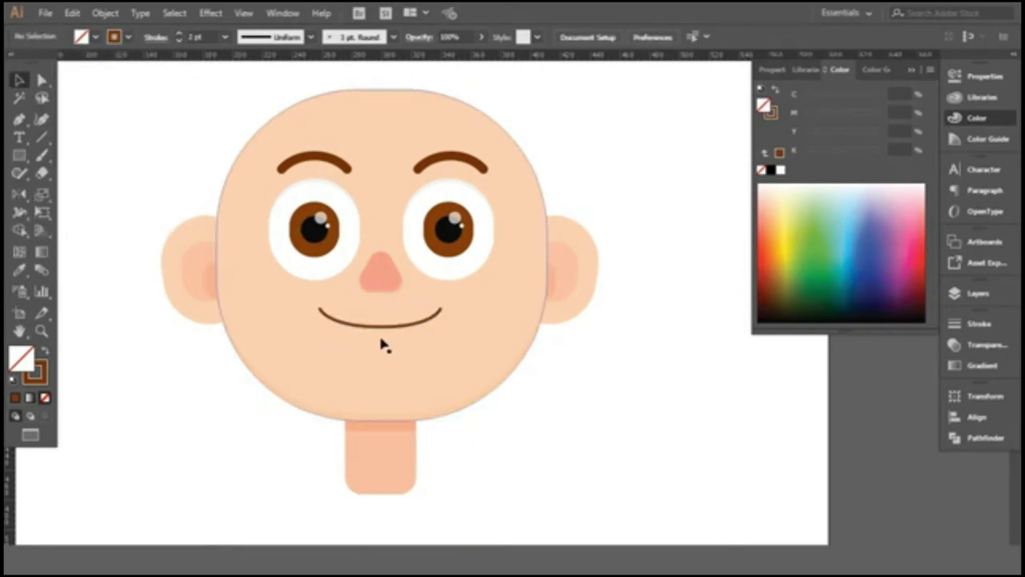
click(199, 37)
text(2.5)
key(Return)
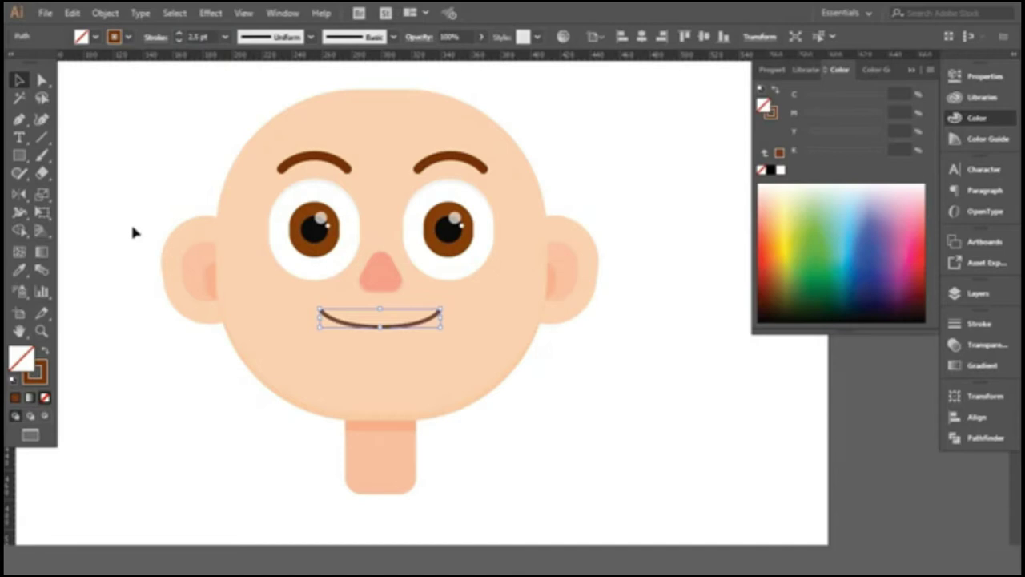
click(130, 222)
key(i)
key(ctrl+minus)
key(ctrl+minus)
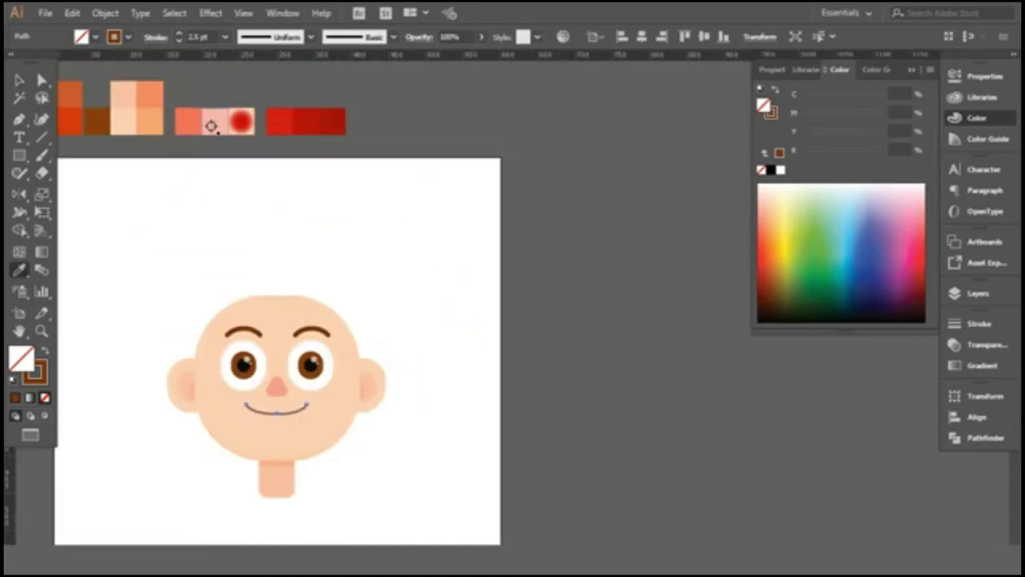
Make the smile a light pink stroke from the swatch, weighted 3 pt.
click(211, 126)
click(46, 352)
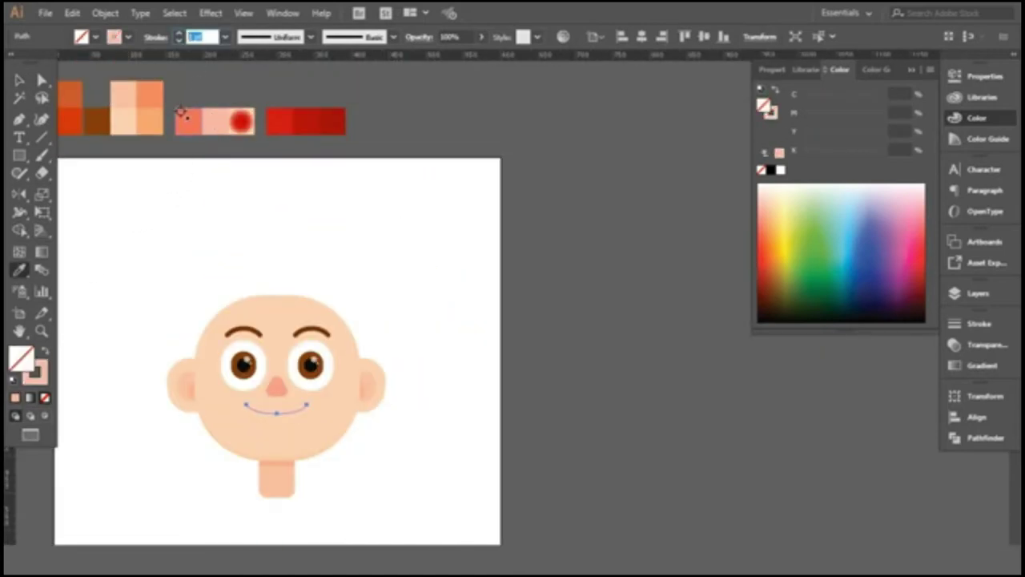
text(2.5)
click(155, 37)
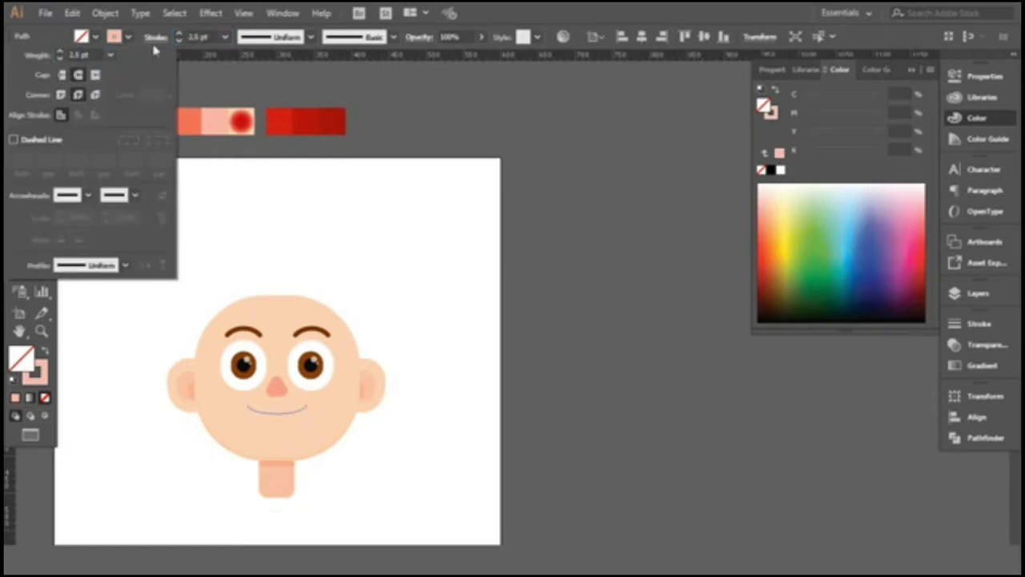
key(ctrl+plus)
Fine-tune the smile's stroke to a soft salmon pink in the Color Picker.
click(224, 177)
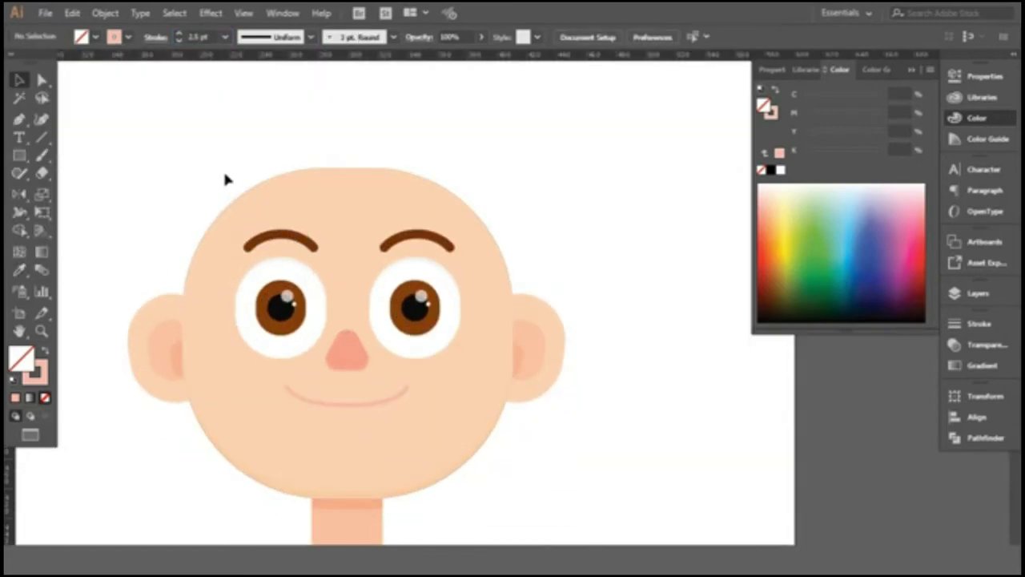
scroll(315, 349, down, 1)
click(315, 337)
click(550, 175)
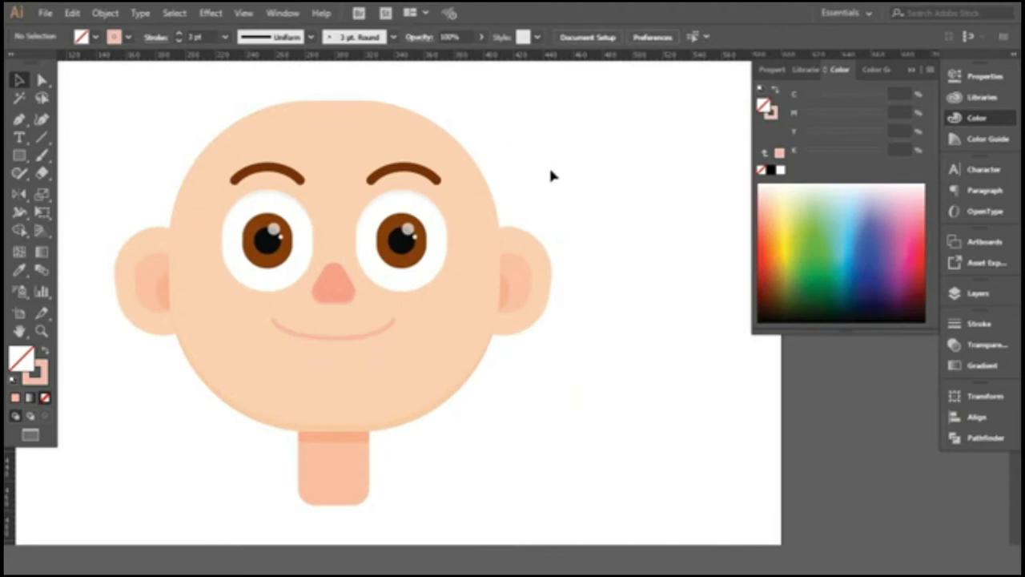
click(285, 326)
double_click(34, 371)
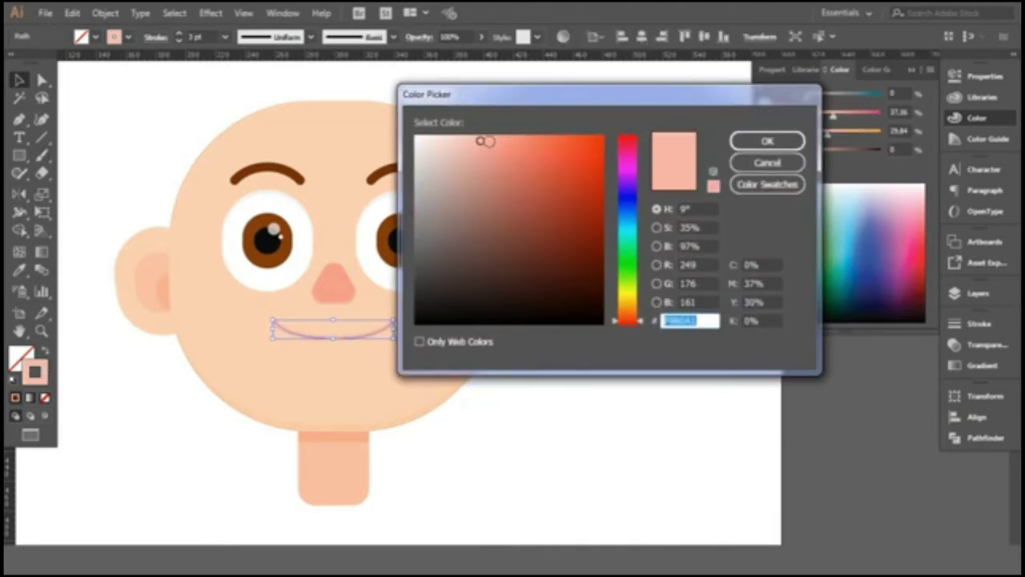
key(Return)
click(525, 141)
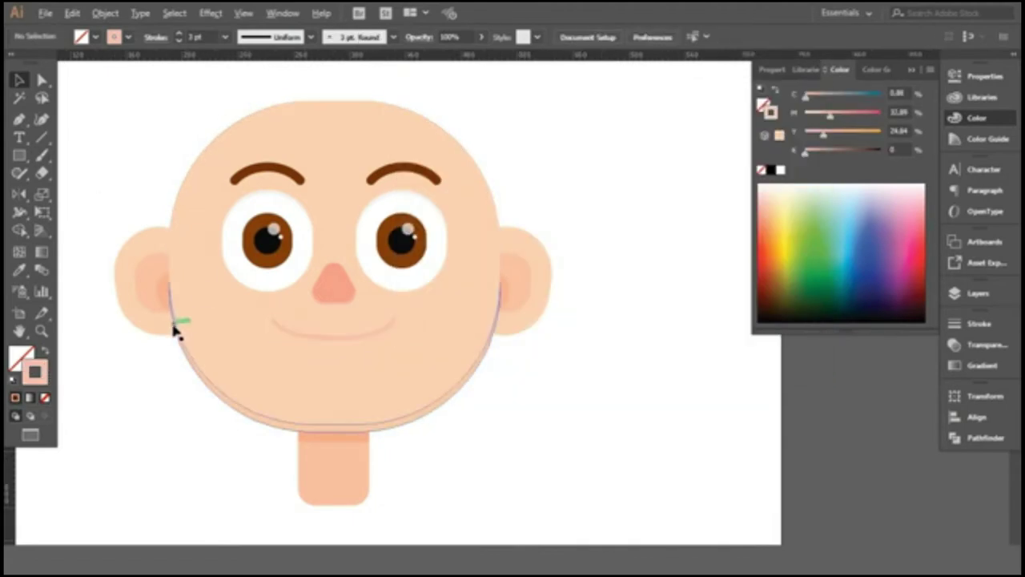
key(ctrl+minus)
key(ctrl+minus)
scroll(246, 214, up, 1)
scroll(266, 213, up, 2)
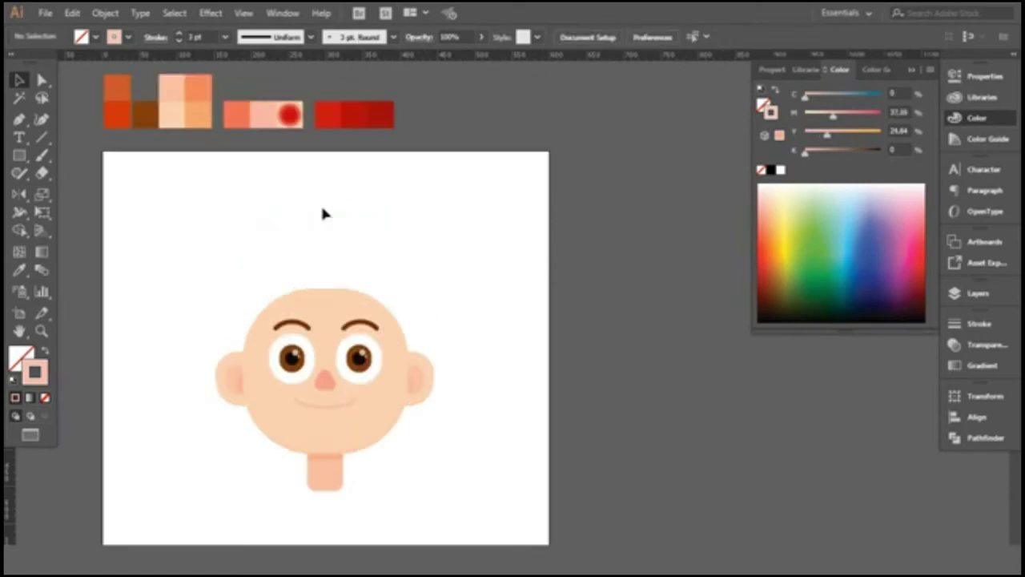
scroll(321, 213, down, 2)
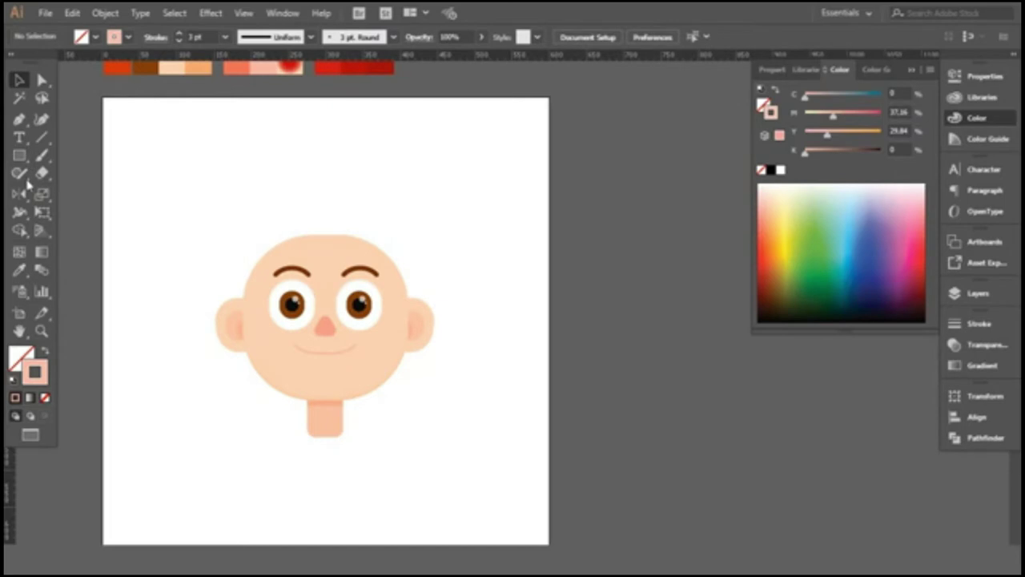
scroll(321, 357, up, 5)
Draw a curved lower-lip shape under the smile and fill it with pink.
double_click(325, 353)
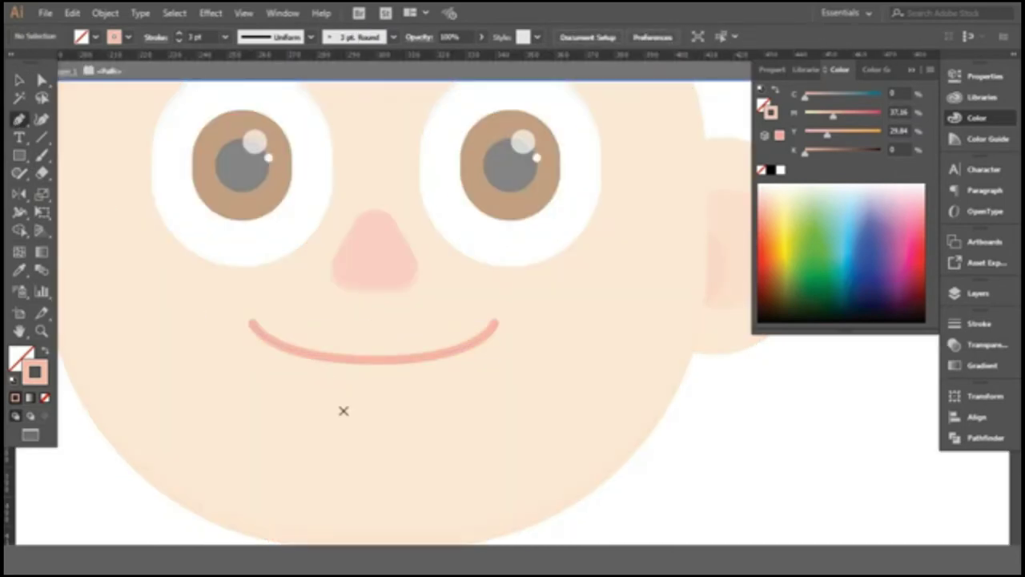
click(277, 344)
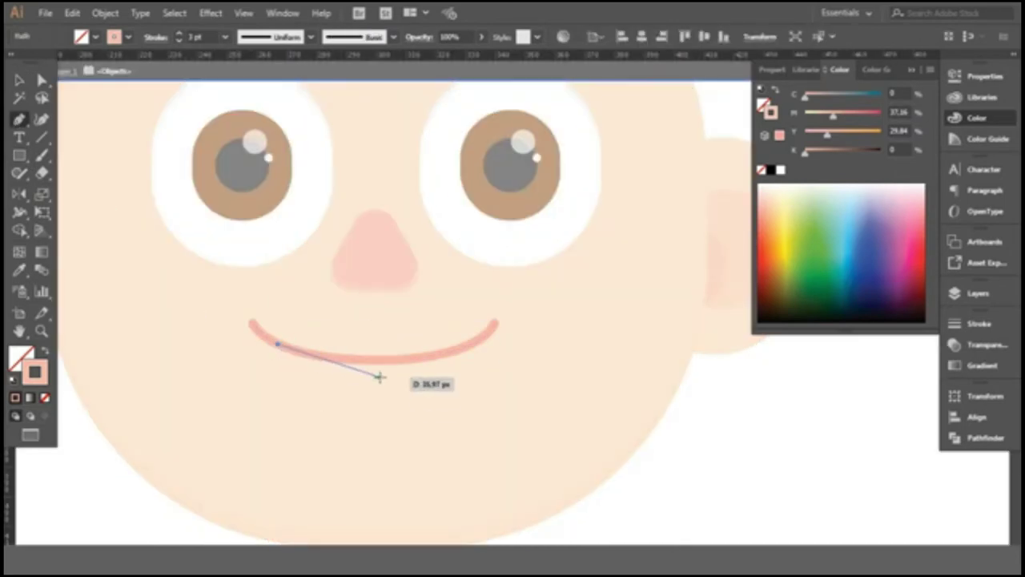
drag(374, 376, 446, 376)
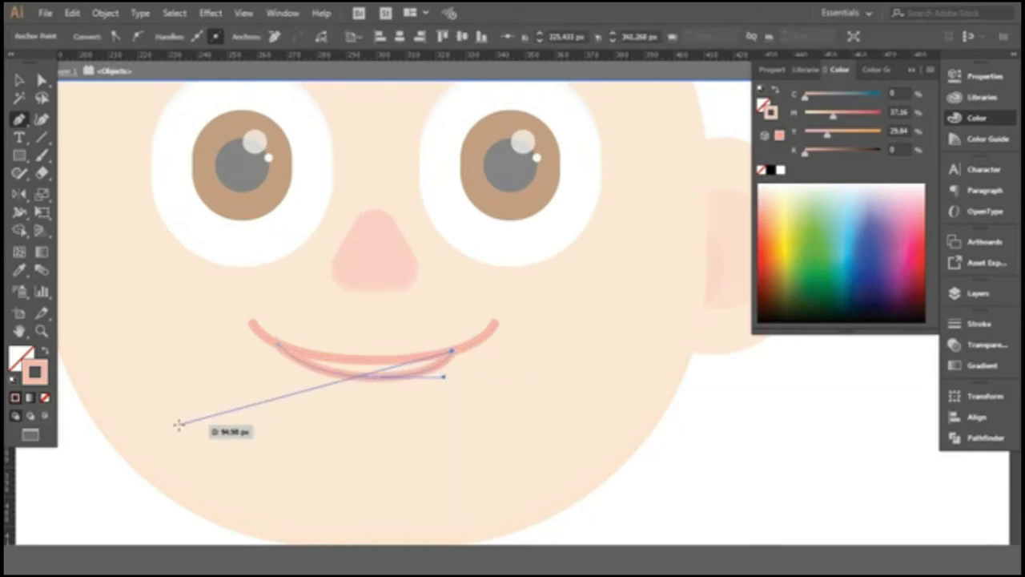
click(462, 348)
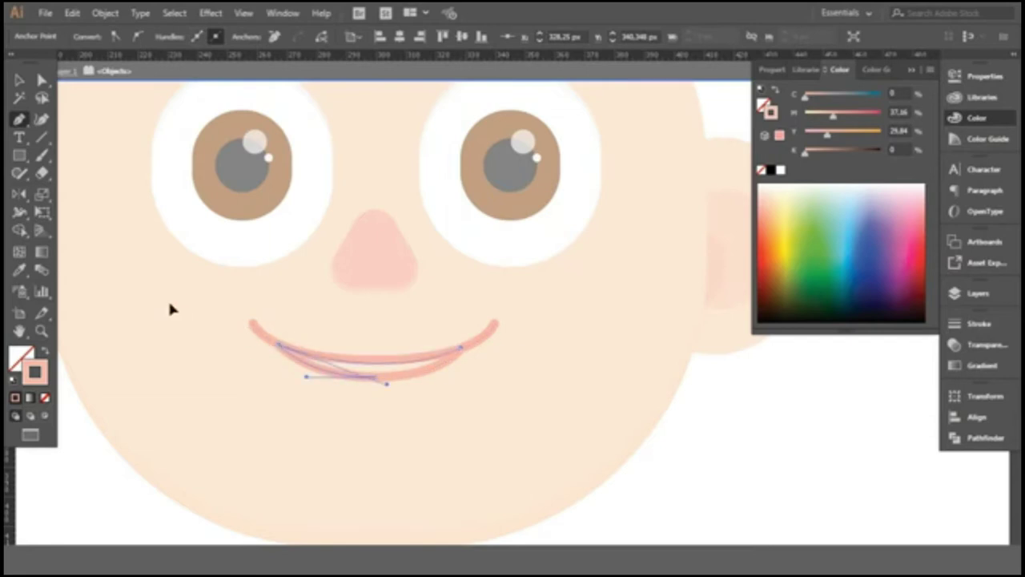
key(shift+x)
key(v)
Give the lip the orange swatch colour and bring it in front of the smile.
key(ctrl+0)
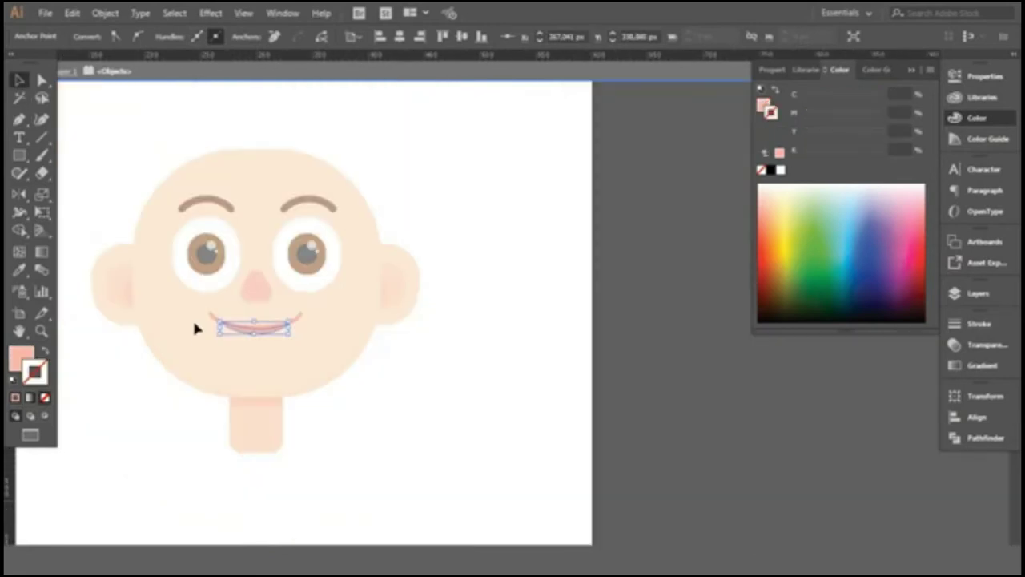
key(ctrl+minus)
key(i)
click(18, 80)
click(165, 300)
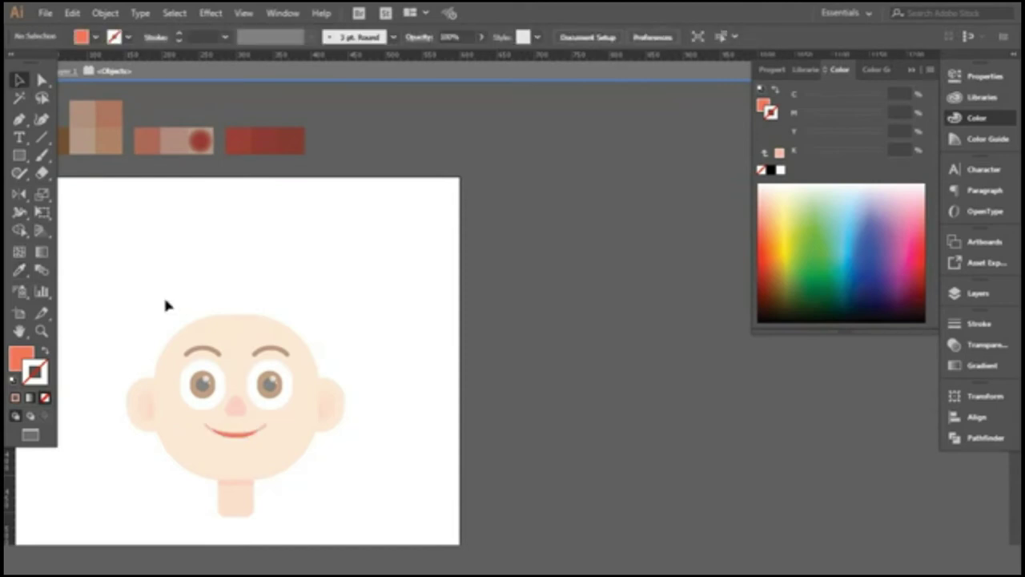
scroll(211, 469, up, 5)
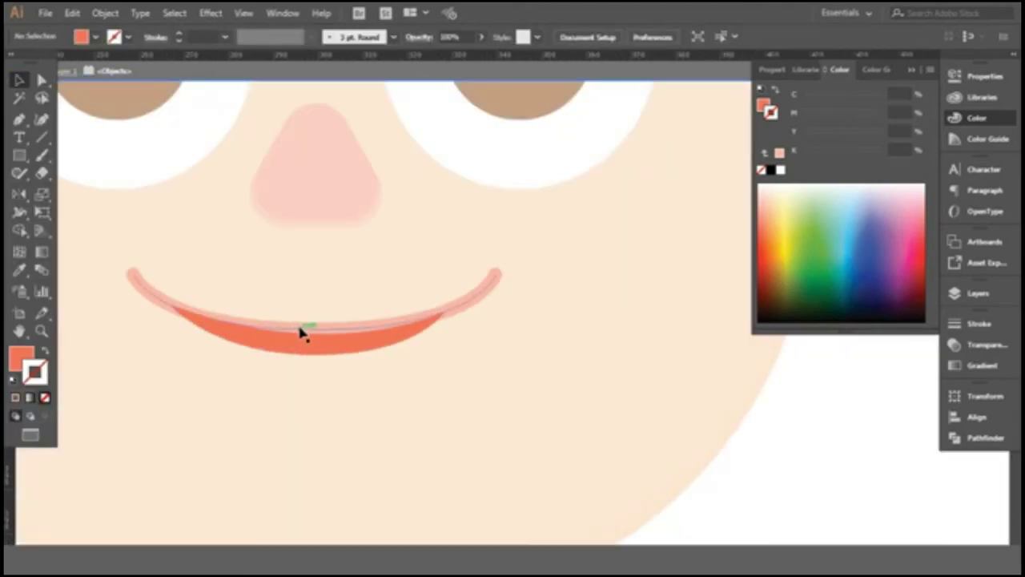
right_click(305, 332)
click(509, 469)
click(368, 432)
Try reshaping the lip's lower curve by its anchor points, then undo the change.
click(286, 351)
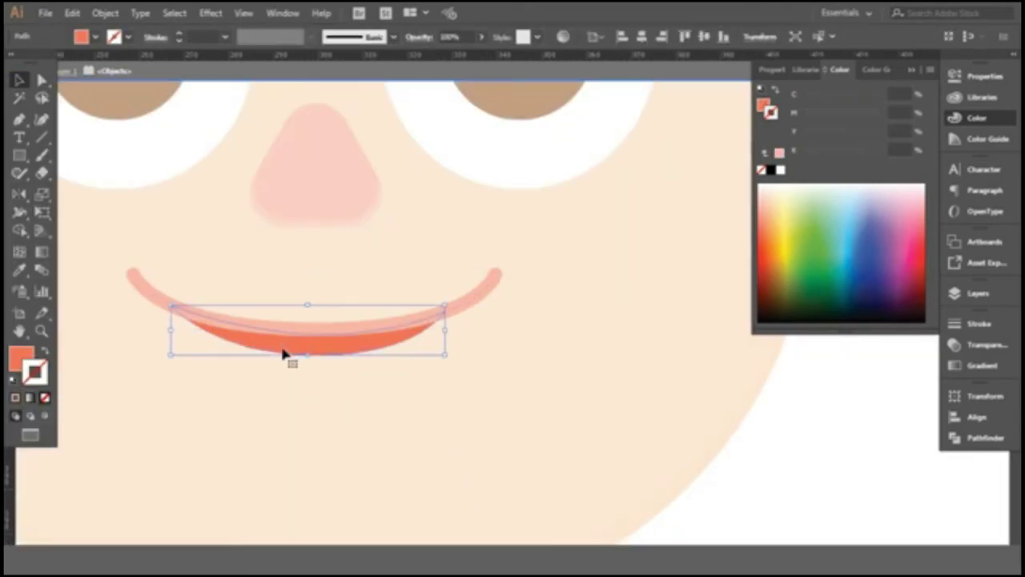
key(a)
click(173, 306)
drag(216, 364, 232, 358)
click(290, 412)
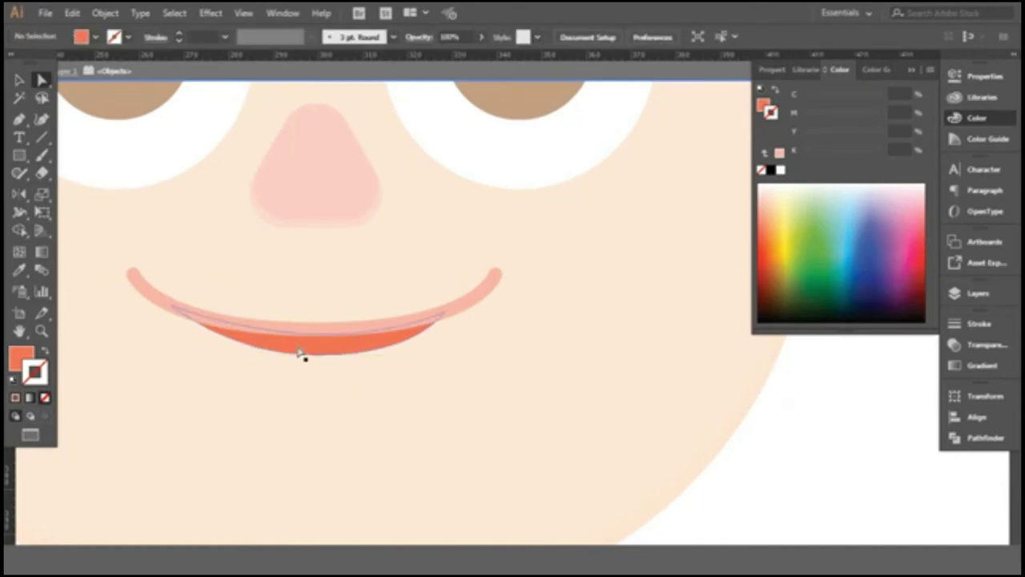
scroll(303, 356, down, 3)
scroll(332, 378, up, 3)
key(ctrl+z)
scroll(282, 416, down, 2)
scroll(254, 395, down, 2)
click(601, 470)
Pull the lip's bottom edge up slightly and set its opacity to 60%.
key(v)
click(288, 370)
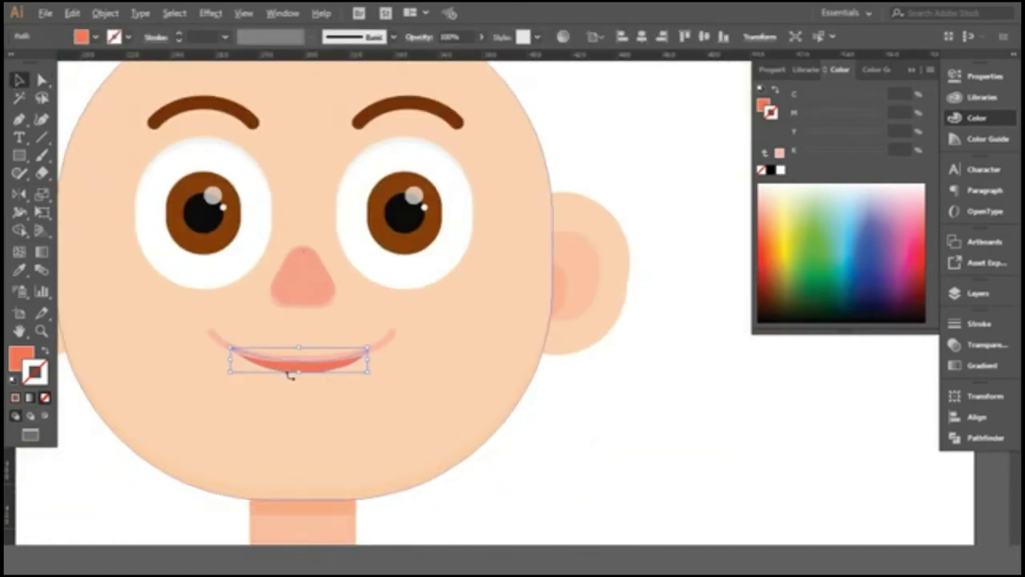
scroll(288, 371, up, 3)
drag(307, 361, 307, 357)
scroll(517, 383, down, 2)
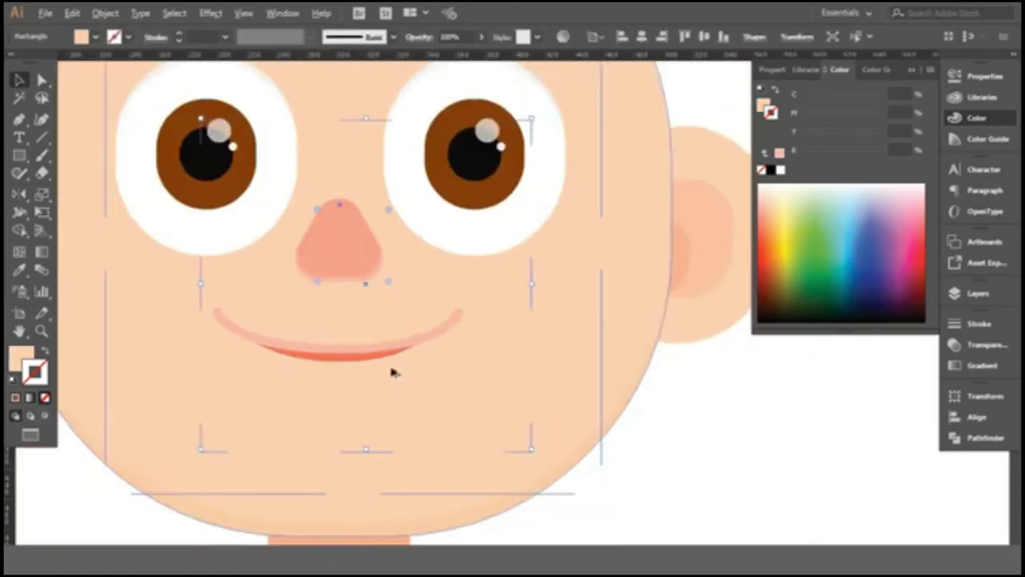
scroll(392, 369, down, 2)
click(480, 36)
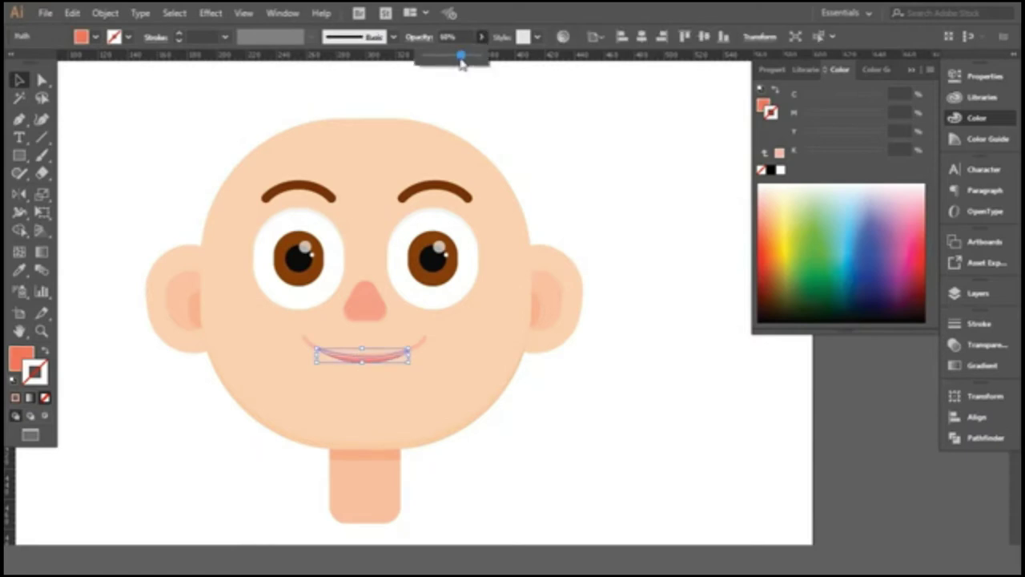
click(483, 419)
key(m)
scroll(355, 336, up, 3)
Draw a small white rectangle under the smile and round its corners as a tooth.
scroll(354, 336, up, 3)
mouse_move(347, 305)
mouse_down()
mouse_move(362, 339)
mouse_move(387, 340)
mouse_up()
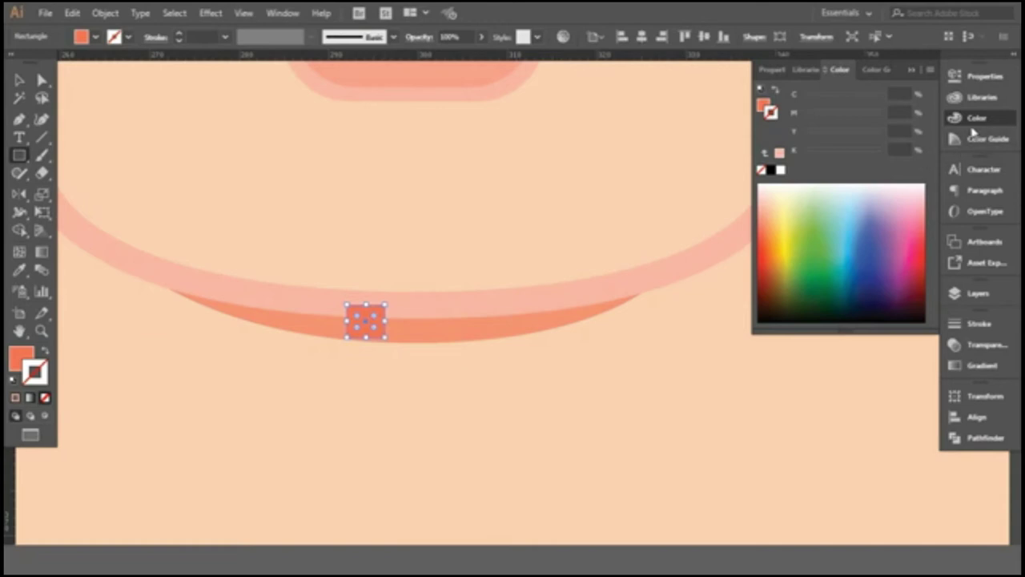
click(781, 169)
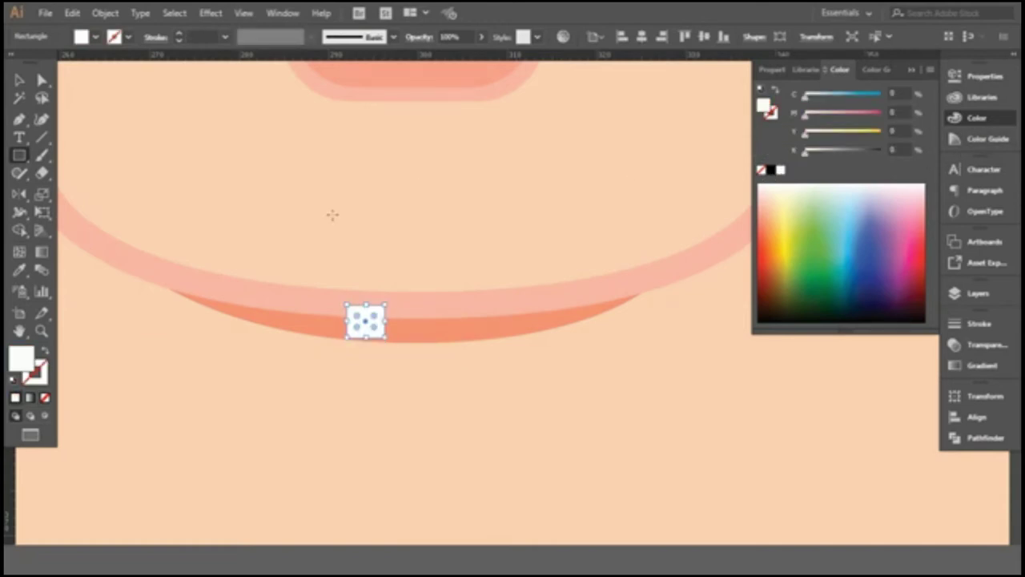
key(v)
scroll(366, 400, up, 3)
mouse_move(304, 240)
mouse_down()
mouse_move(316, 211)
mouse_move(318, 224)
mouse_up()
scroll(270, 384, down, 5)
scroll(567, 407, down, 2)
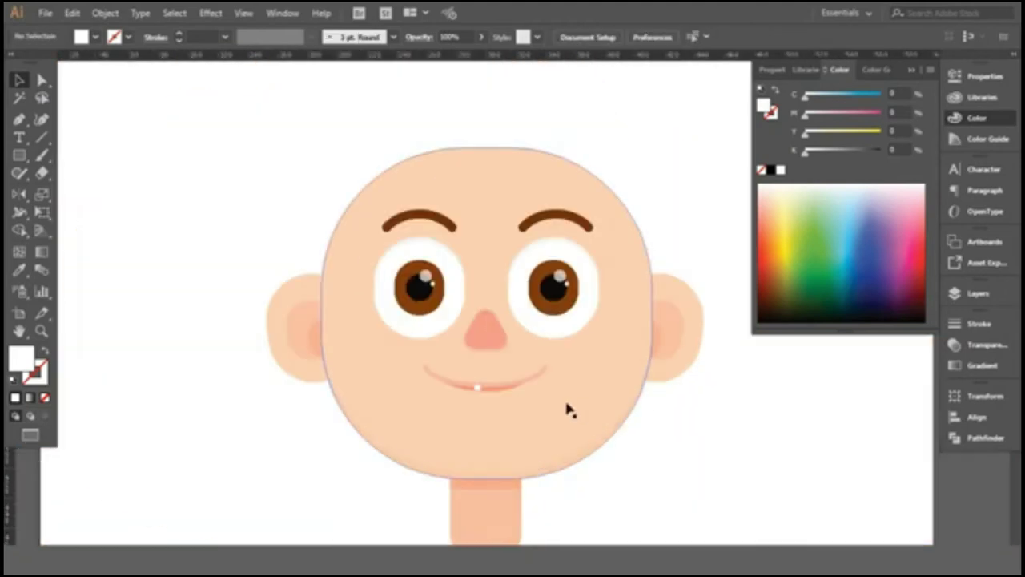
scroll(488, 411, up, 3)
scroll(448, 377, up, 2)
scroll(417, 361, up, 2)
Duplicate the tooth just to its right and align the two teeth.
click(417, 357)
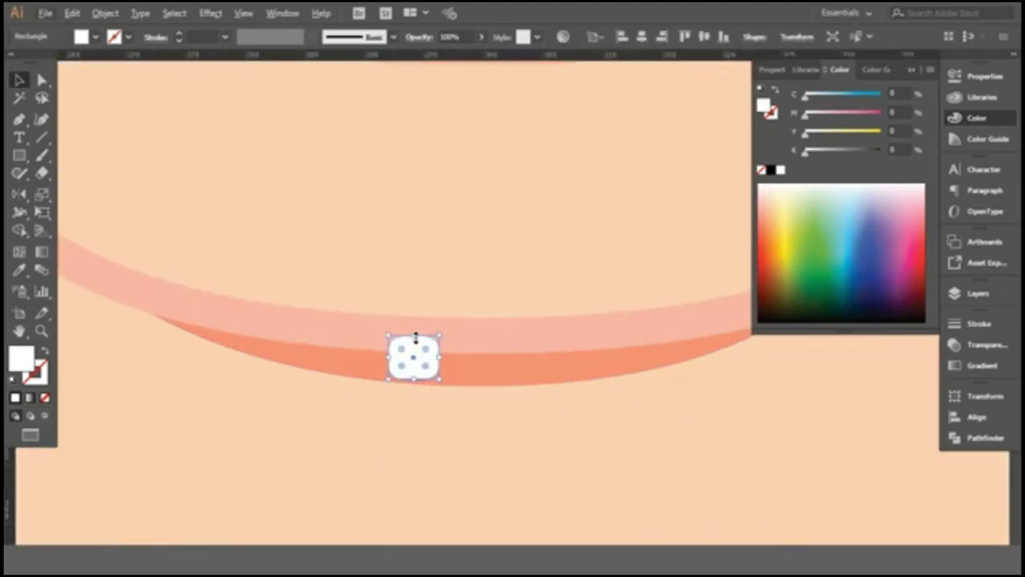
drag(418, 355, 479, 365)
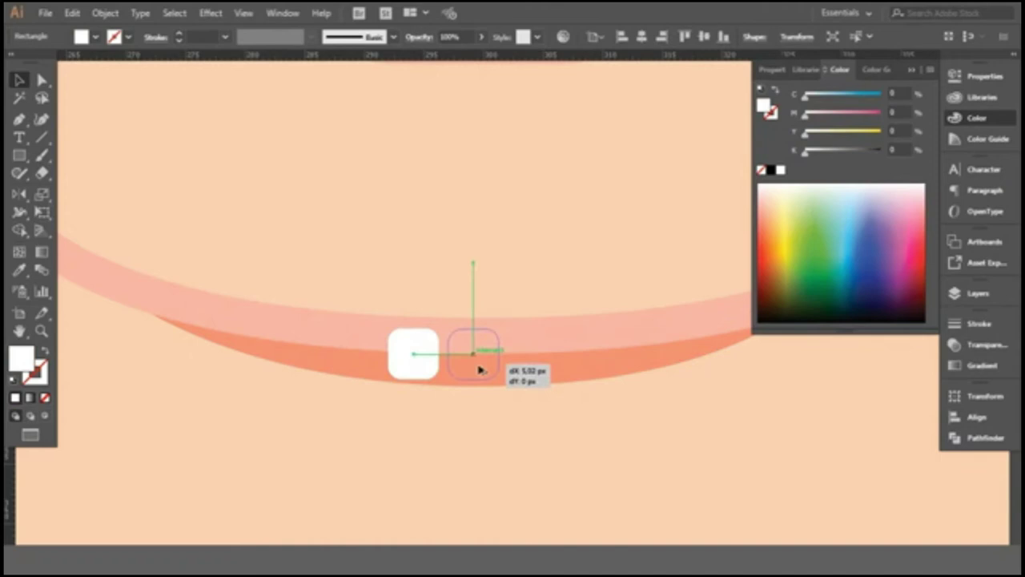
click(325, 464)
scroll(384, 469, down, 5)
scroll(412, 491, up, 1)
scroll(393, 428, up, 2)
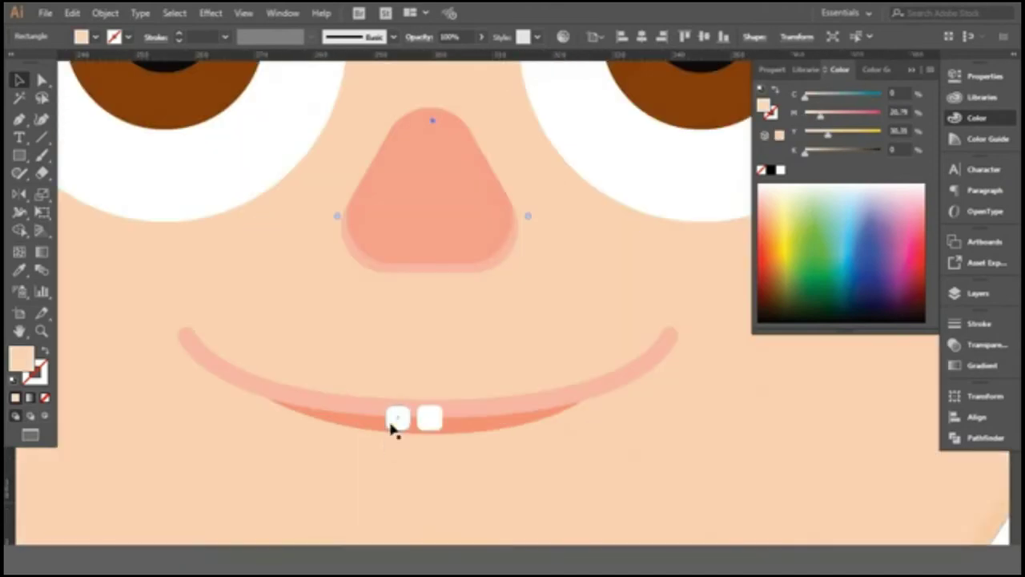
click(396, 422)
shift+click(431, 425)
click(641, 36)
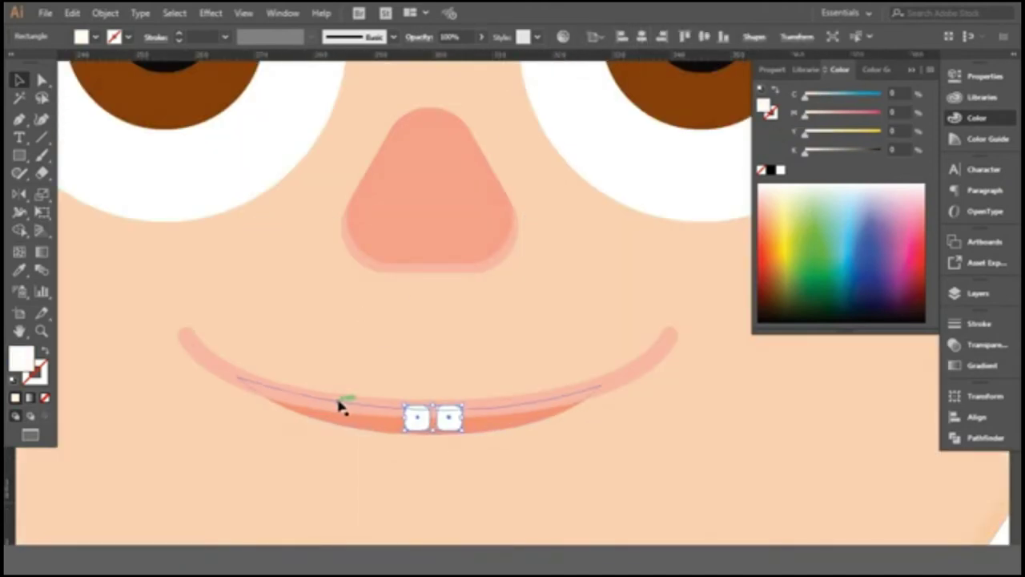
Change the smile's stacking order relative to the two teeth.
right_click(339, 407)
click(529, 377)
click(424, 307)
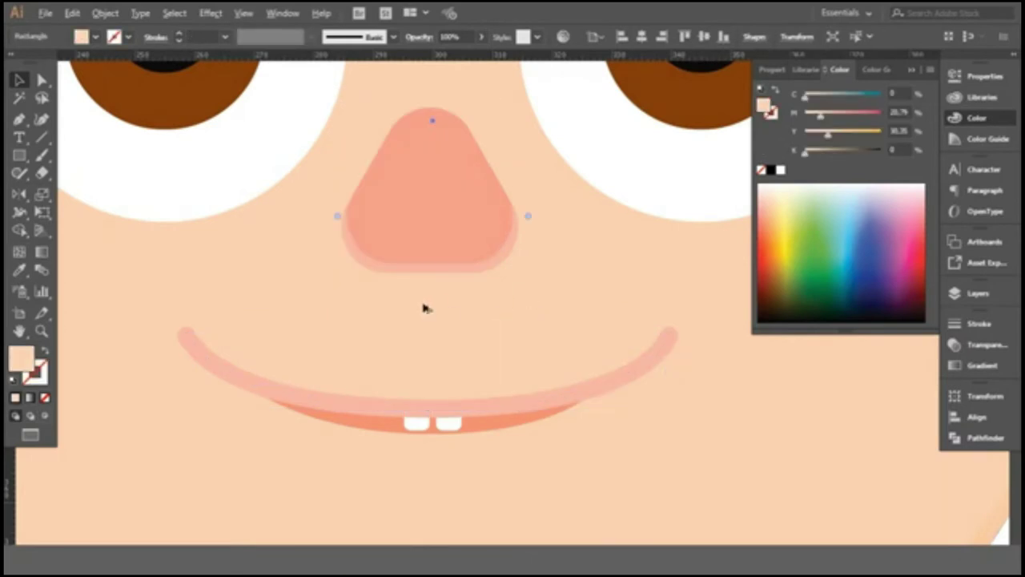
scroll(637, 458, down, 3)
click(635, 458)
scroll(371, 385, up, 3)
scroll(393, 368, up, 3)
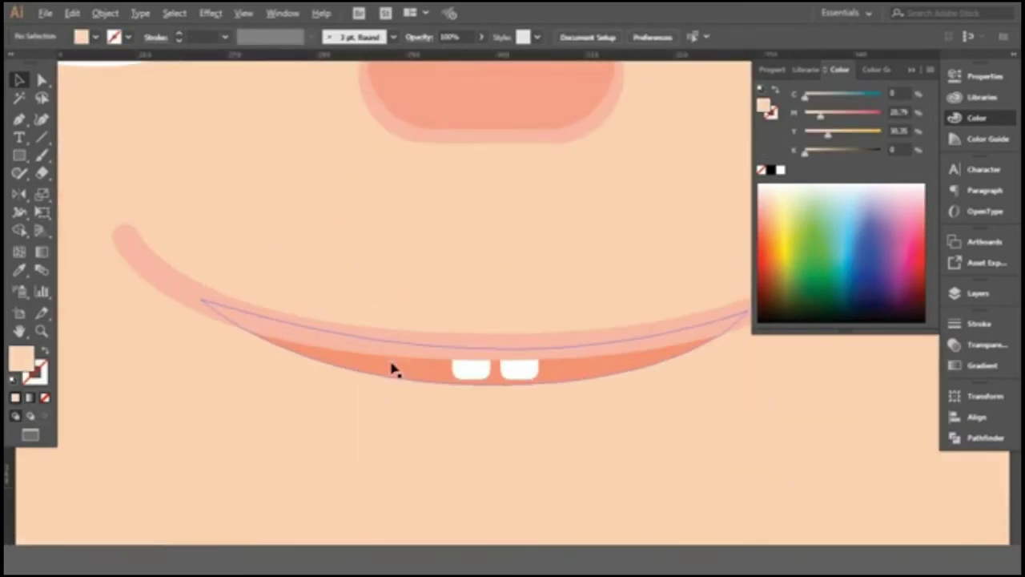
click(463, 378)
drag(584, 348, 299, 473)
scroll(251, 442, down, 3)
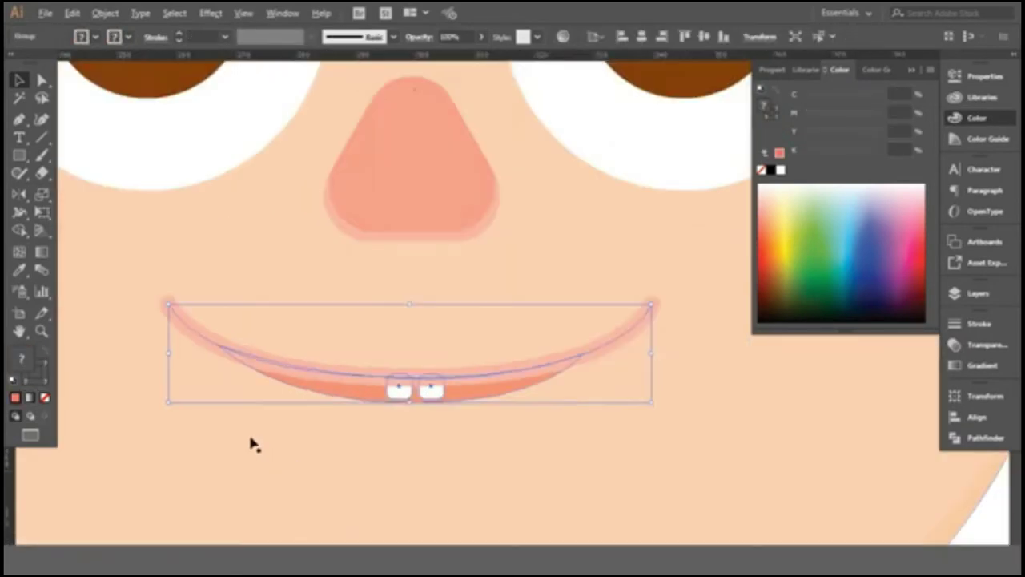
scroll(628, 442, down, 2)
click(628, 442)
scroll(629, 443, down, 2)
scroll(389, 430, down, 2)
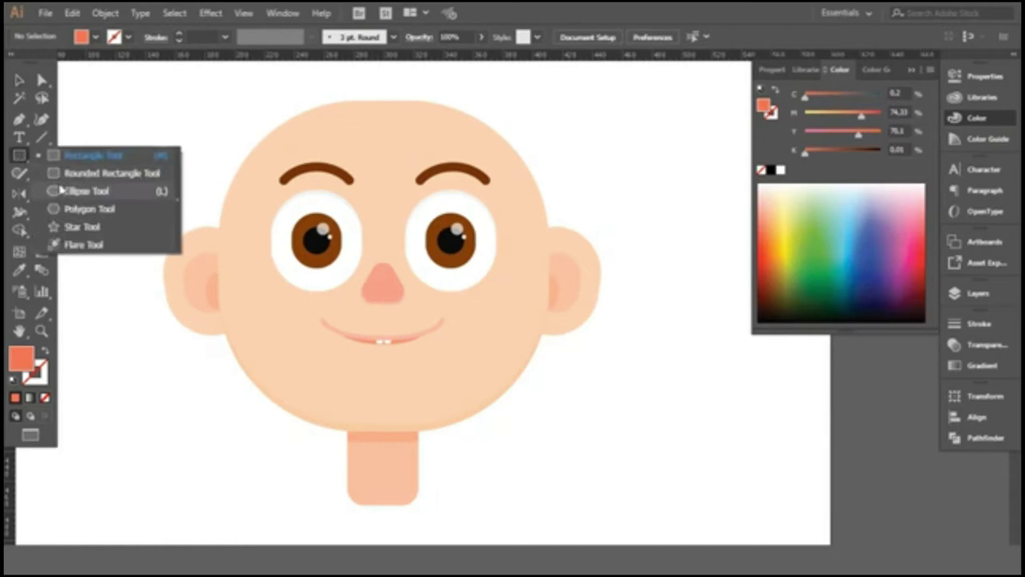
Create a 41.5 × 30 px orange ellipse and move it onto the left cheek.
drag(19, 156, 80, 188)
click(163, 163)
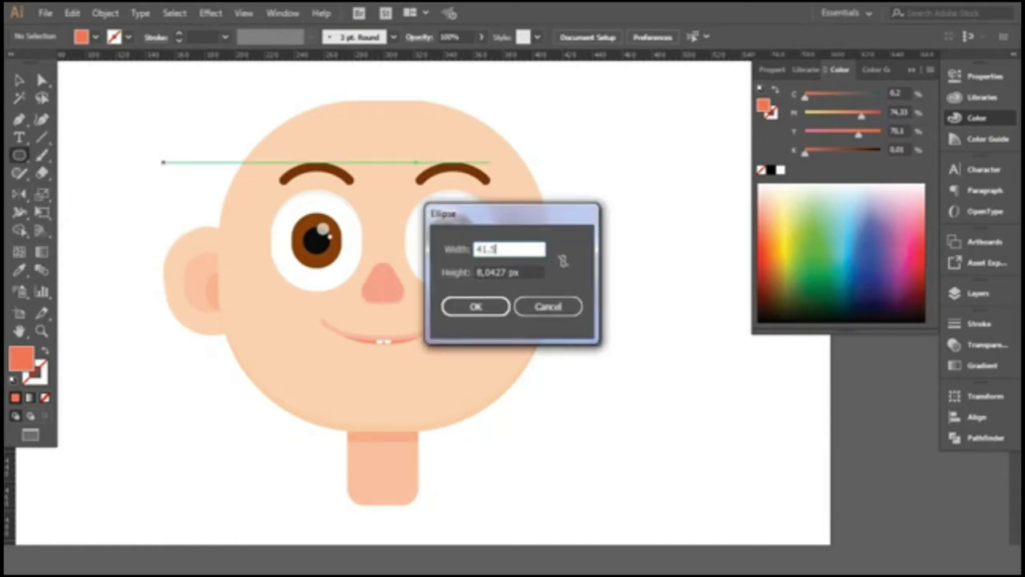
click(533, 271)
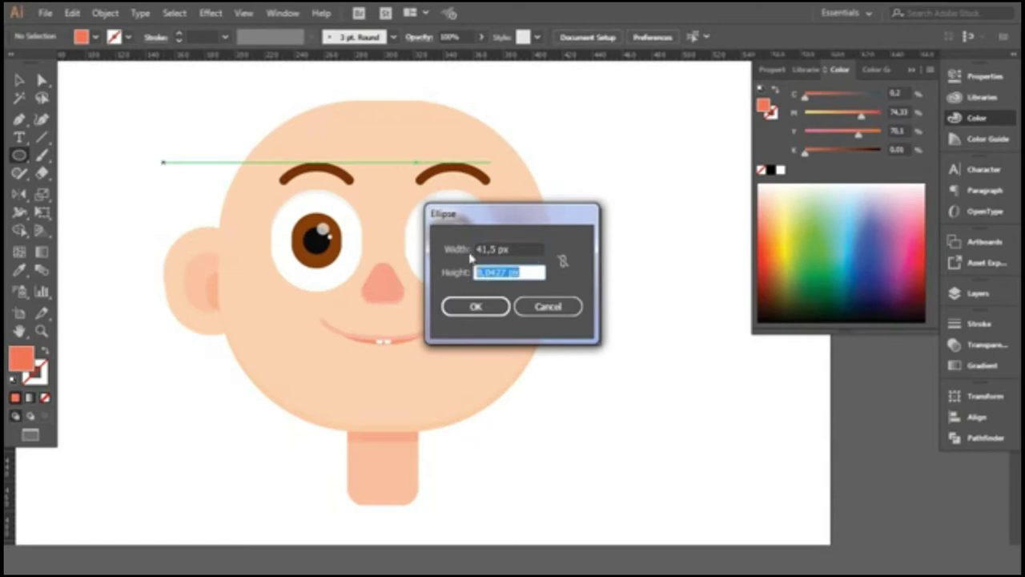
text(30)
key(Return)
click(19, 80)
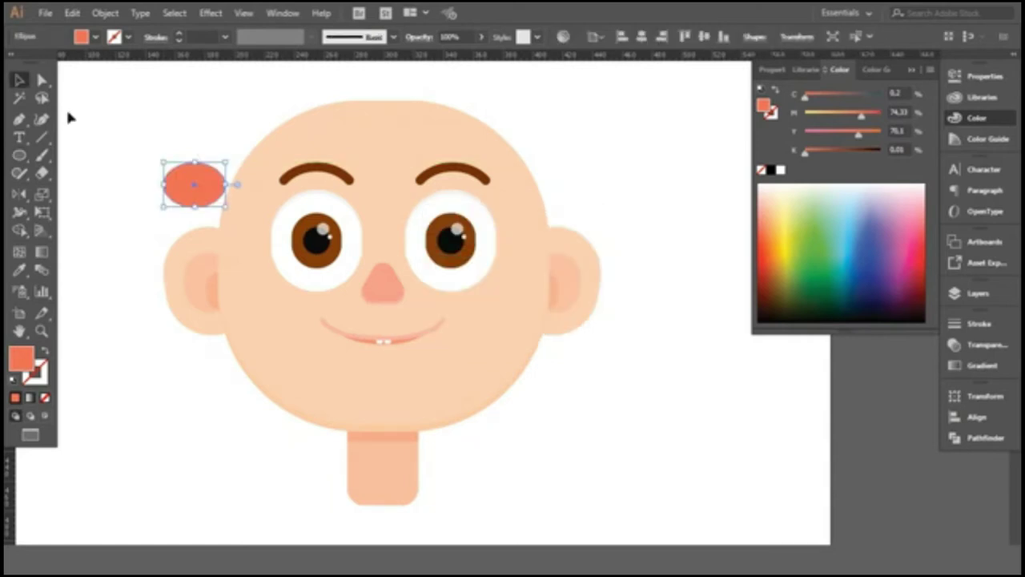
drag(216, 196, 312, 334)
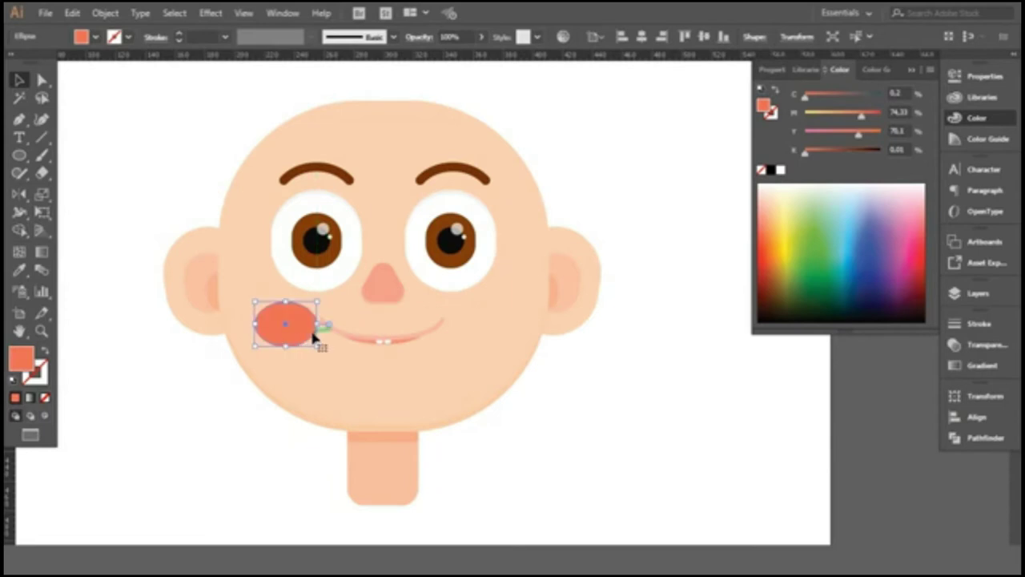
click(550, 439)
click(384, 340)
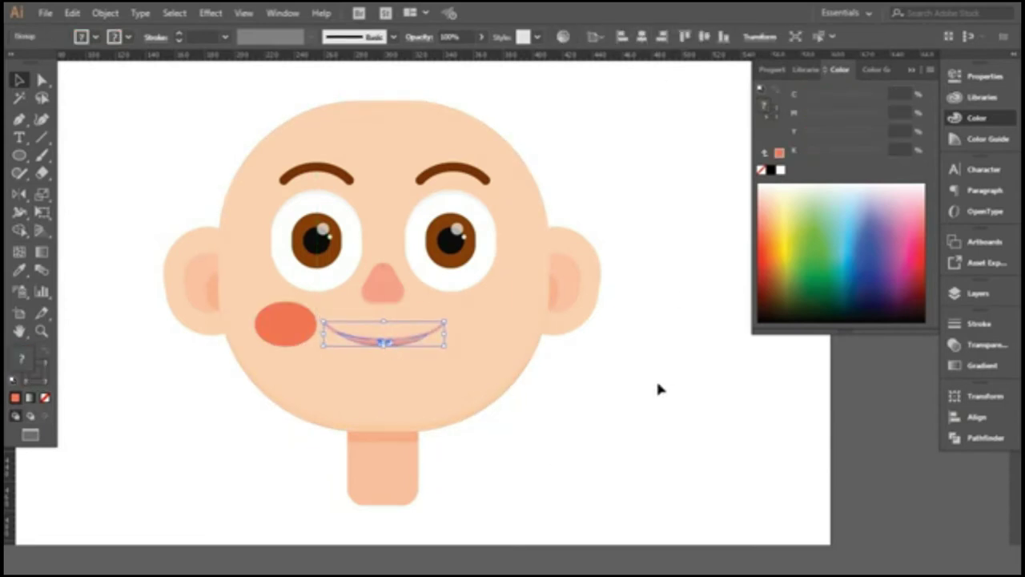
Flatten the mouth slightly from its top edge inside the mouth group.
double_click(375, 346)
drag(389, 321, 387, 318)
click(605, 410)
double_click(606, 410)
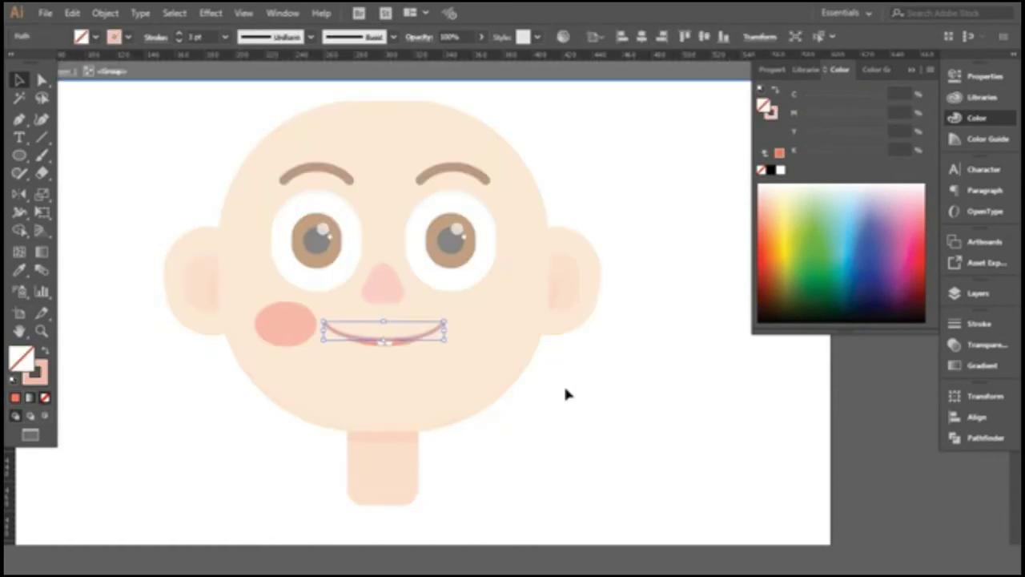
scroll(300, 300, up, 2)
scroll(352, 322, down, 2)
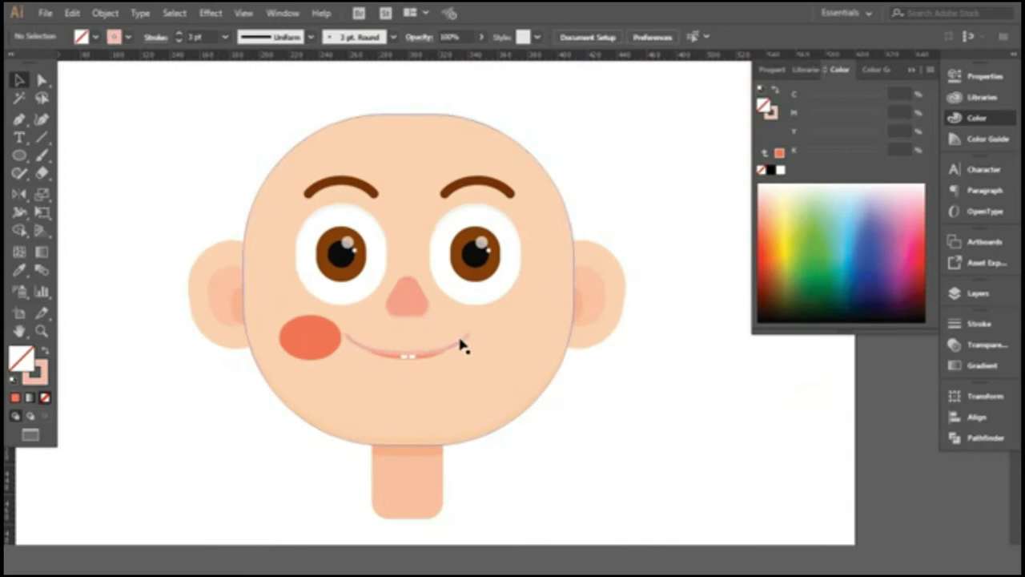
Add a horizontal guide and lower the smile's right anchor onto it.
double_click(419, 354)
scroll(380, 325, up, 3)
click(200, 290)
drag(181, 58, 220, 371)
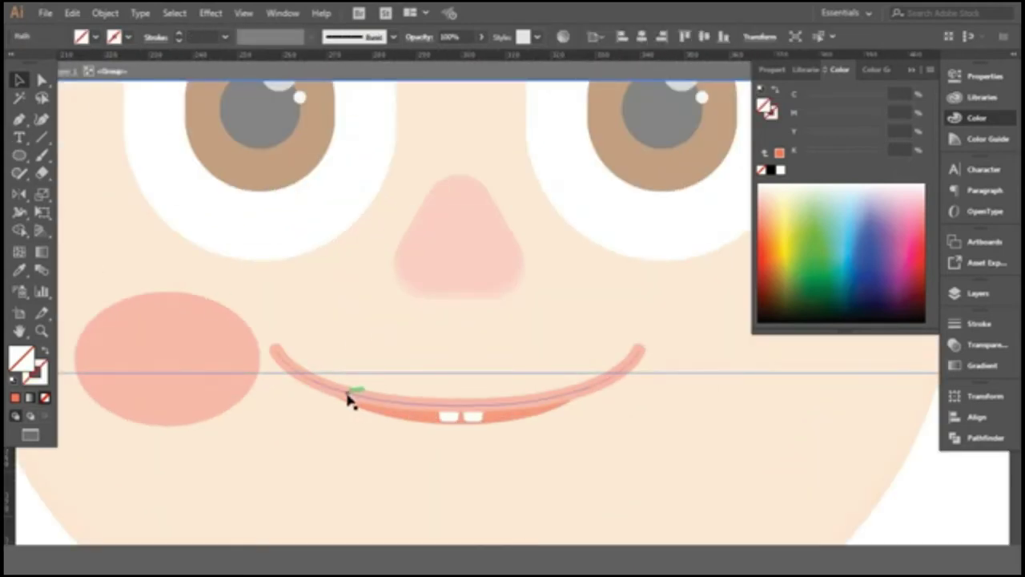
click(19, 119)
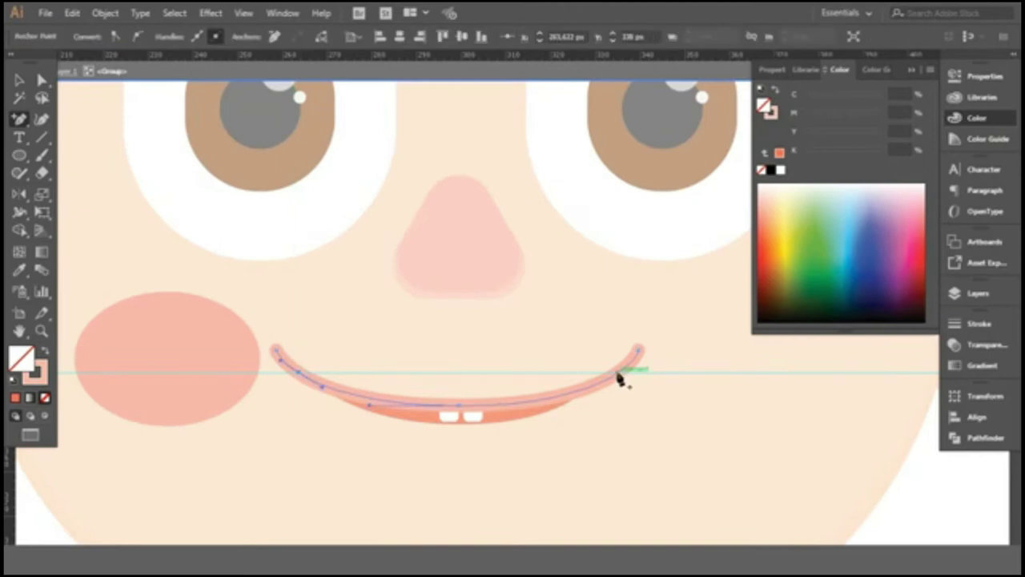
drag(629, 350, 618, 371)
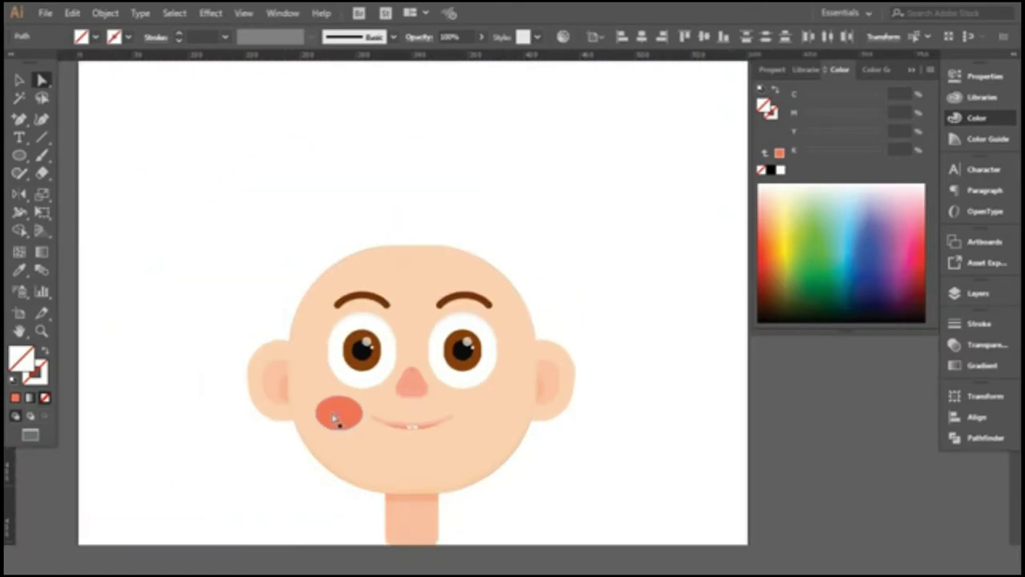
click(335, 418)
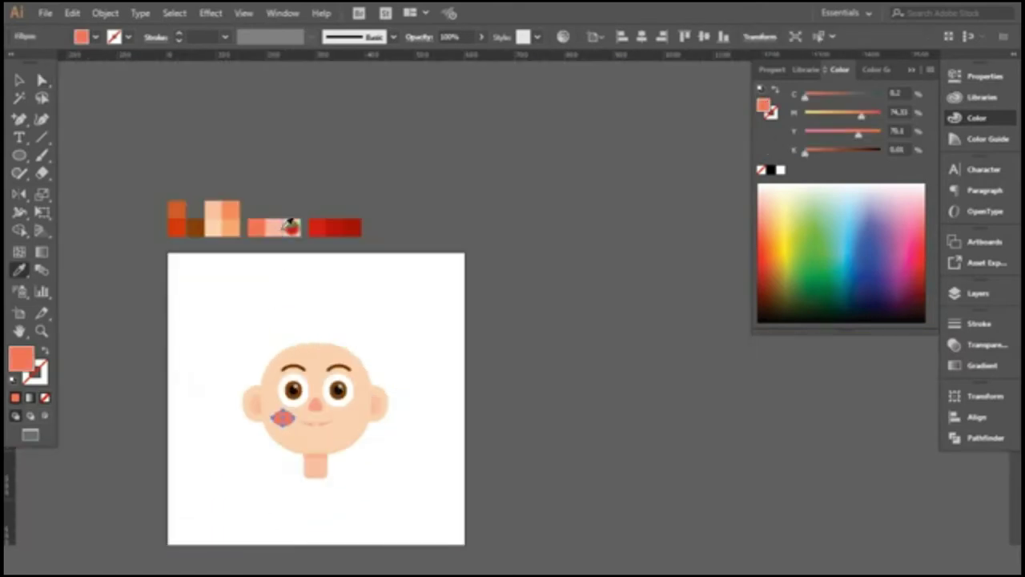
Fill the cheek ellipse with the red radial gradient, squashed and widened across the cheek.
click(290, 227)
key(ctrl+plus)
key(ctrl+plus)
key(ctrl+plus)
key(g)
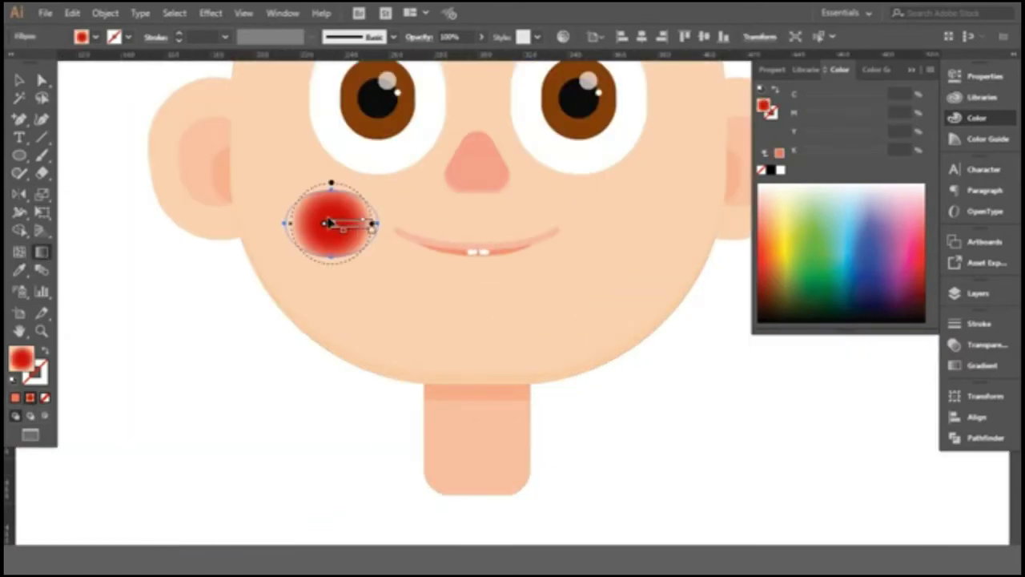
drag(332, 186, 332, 194)
drag(372, 224, 386, 224)
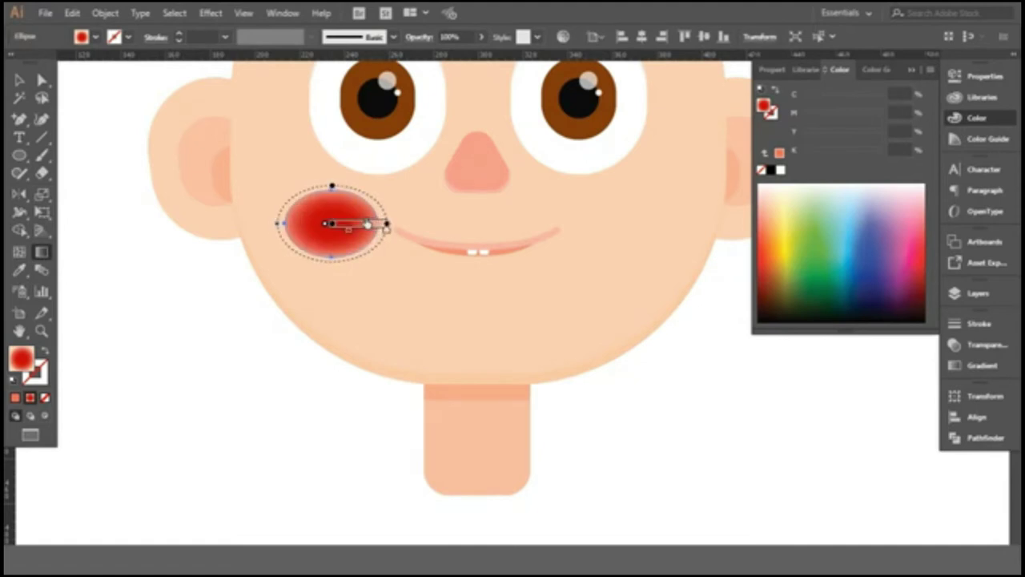
Lower the cheek's opacity to fade the blush to light pink.
key(v)
click(481, 37)
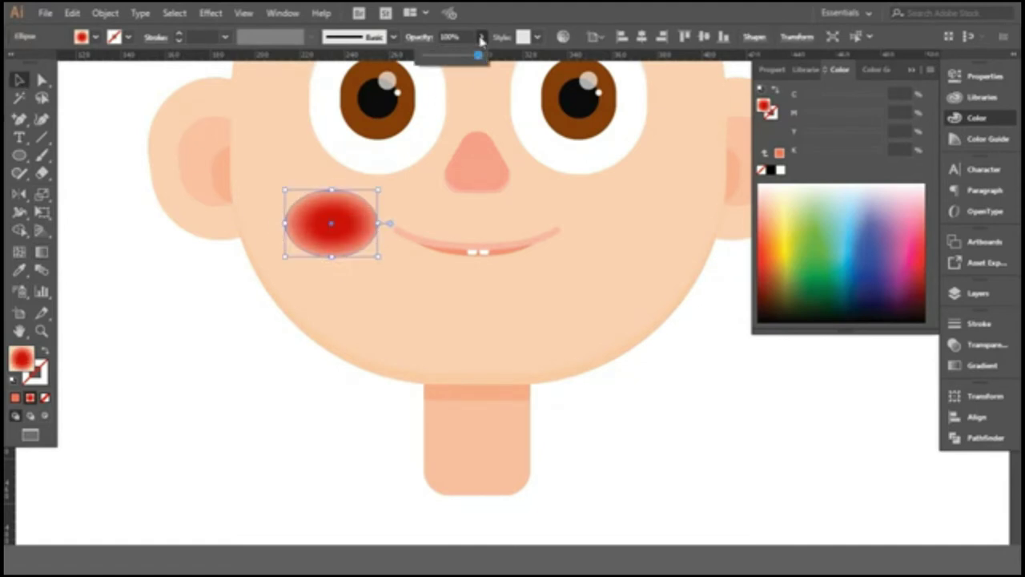
drag(458, 58, 437, 58)
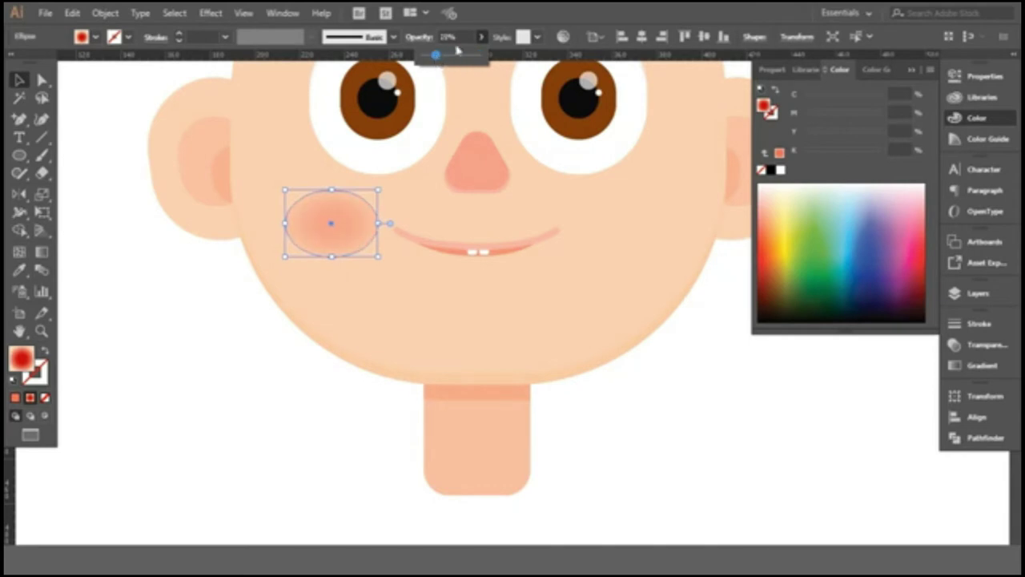
click(458, 37)
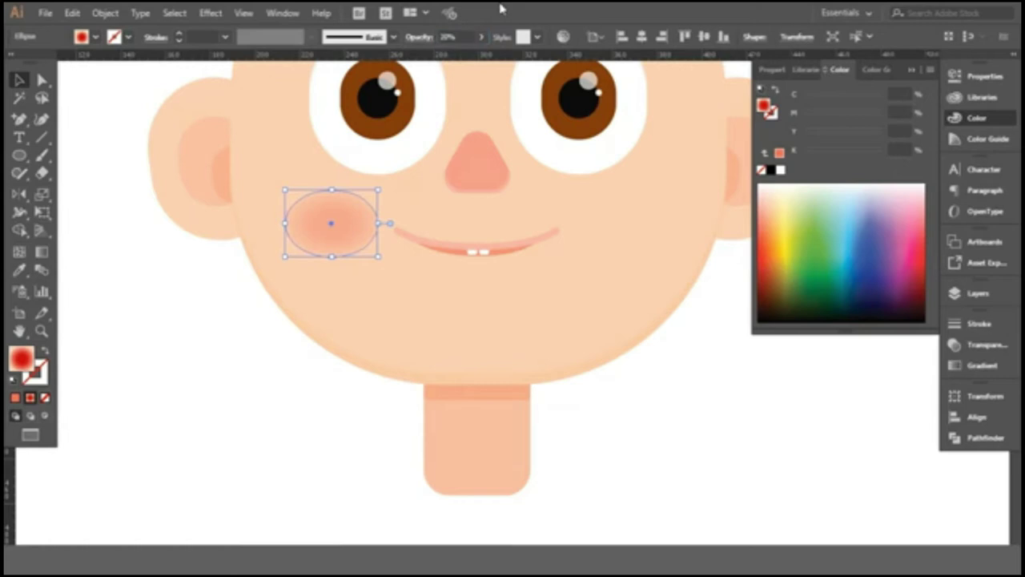
click(157, 418)
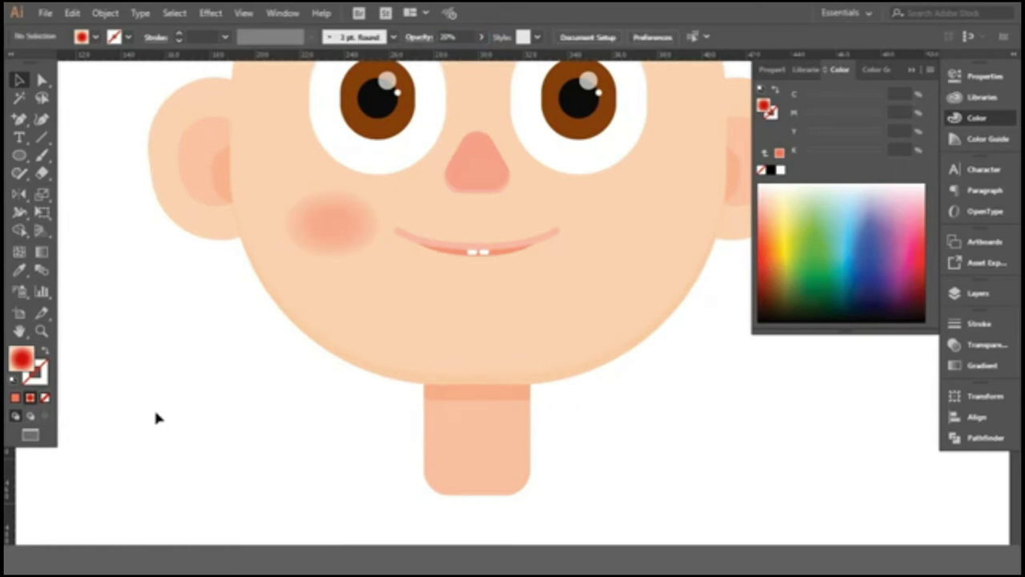
scroll(400, 259, down, 3)
scroll(400, 259, up, 4)
click(275, 321)
Tilt the cheek ellipse slightly and set its opacity to 60.
drag(336, 285, 343, 298)
click(453, 37)
text(60)
key(Return)
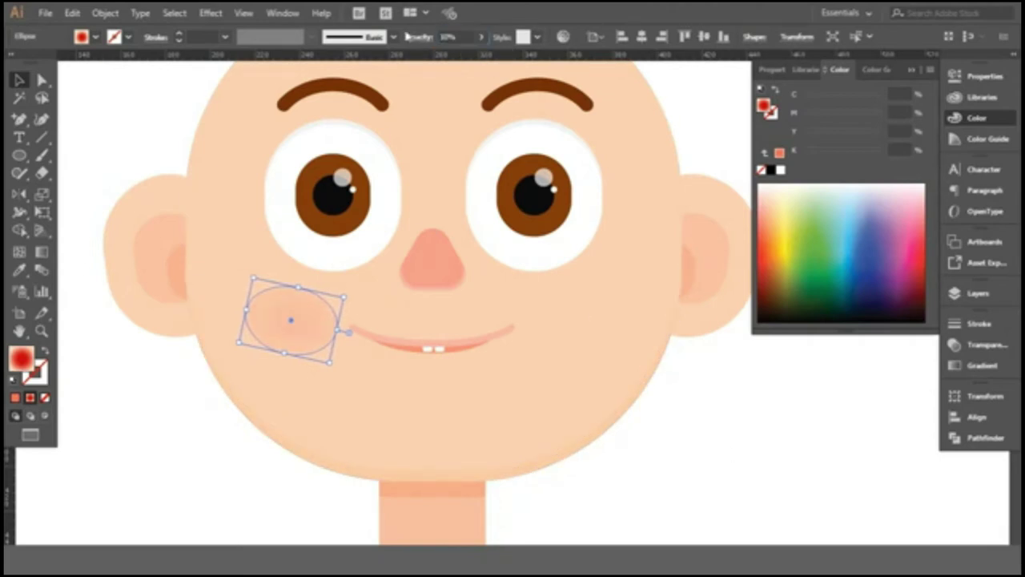
click(174, 447)
scroll(197, 466, down, 1)
Copy the blush to the right cheek and reflect it vertically.
click(264, 371)
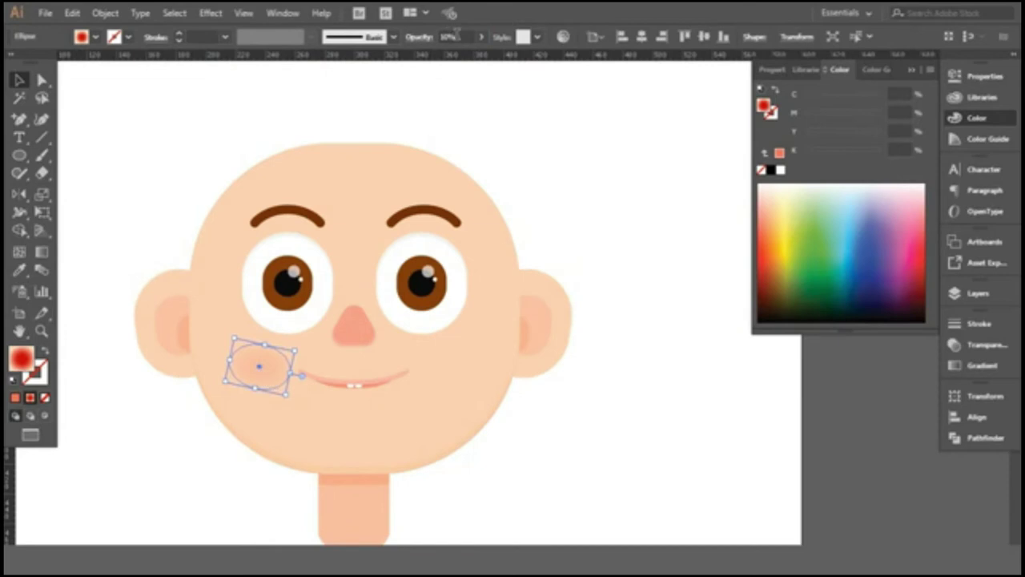
click(549, 152)
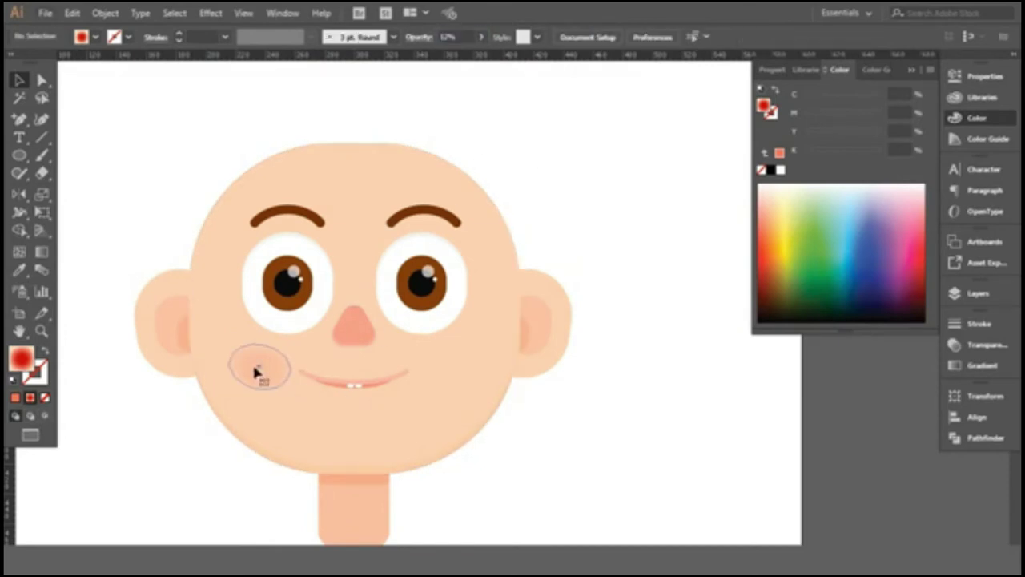
drag(259, 366, 440, 367)
right_click(441, 368)
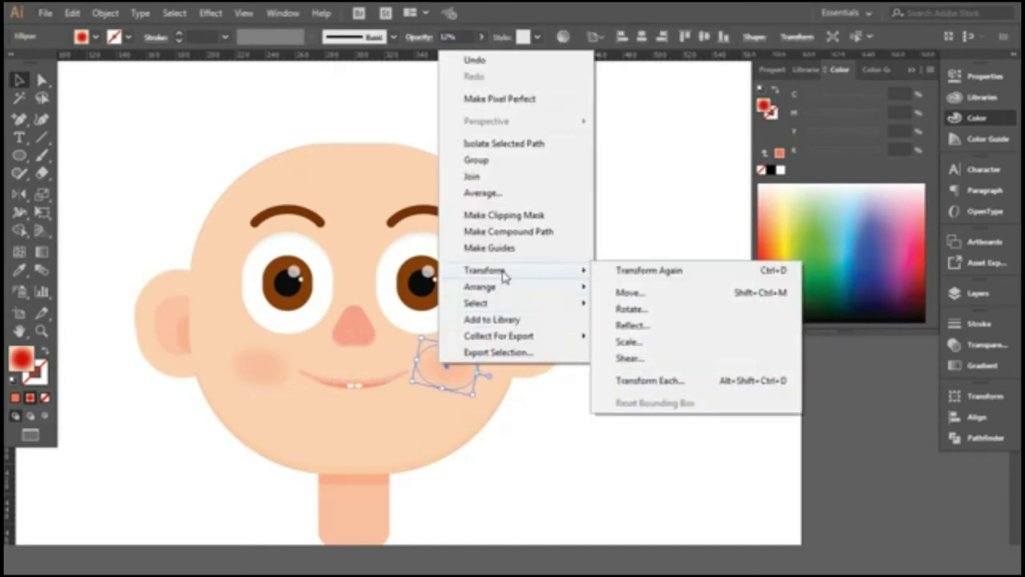
click(633, 322)
click(518, 371)
click(617, 447)
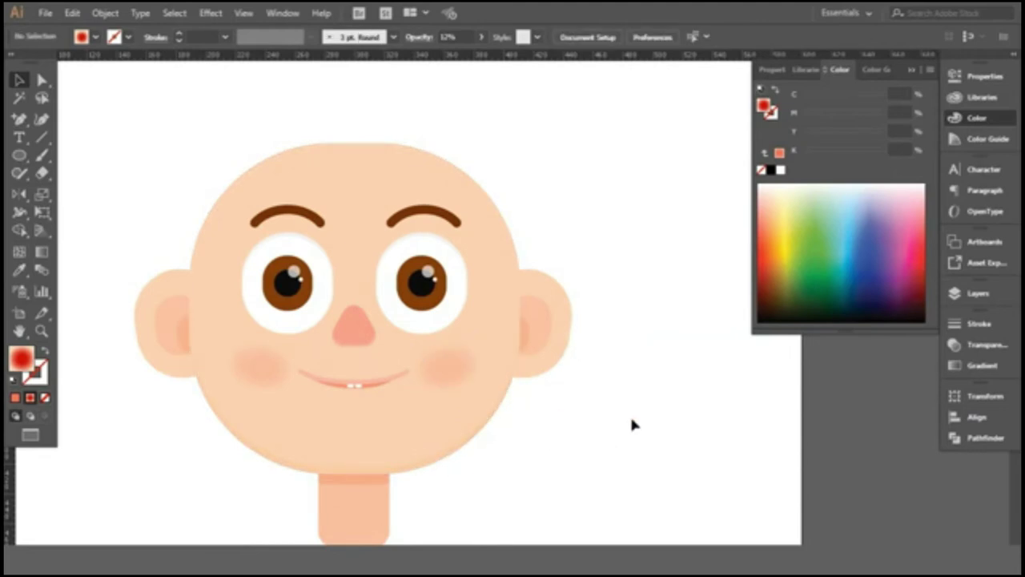
key(ctrl+0)
Inside the mouth group, nudge the left tooth right and the right tooth left.
alt+scroll(530, 178, up, 2)
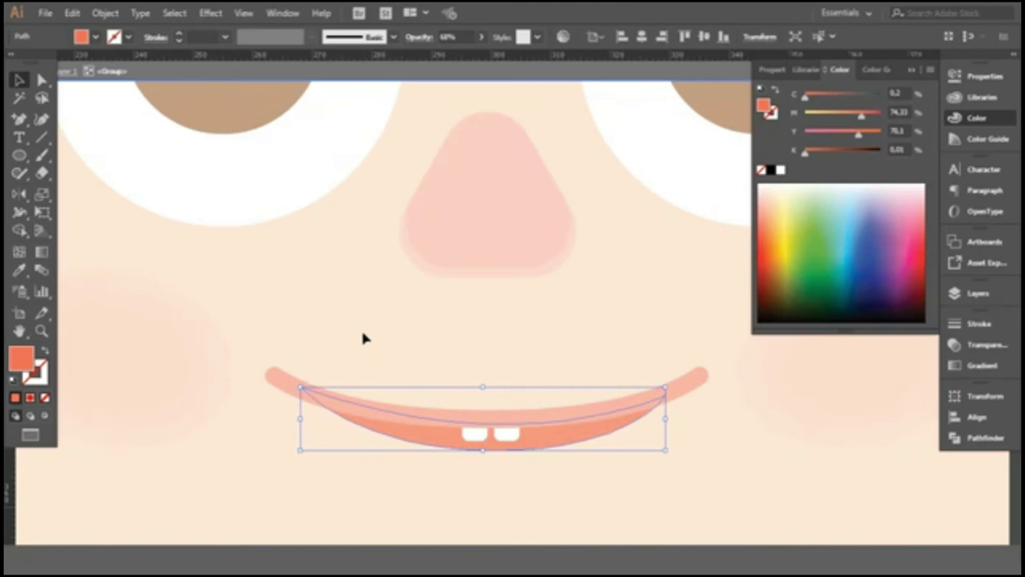
click(496, 457)
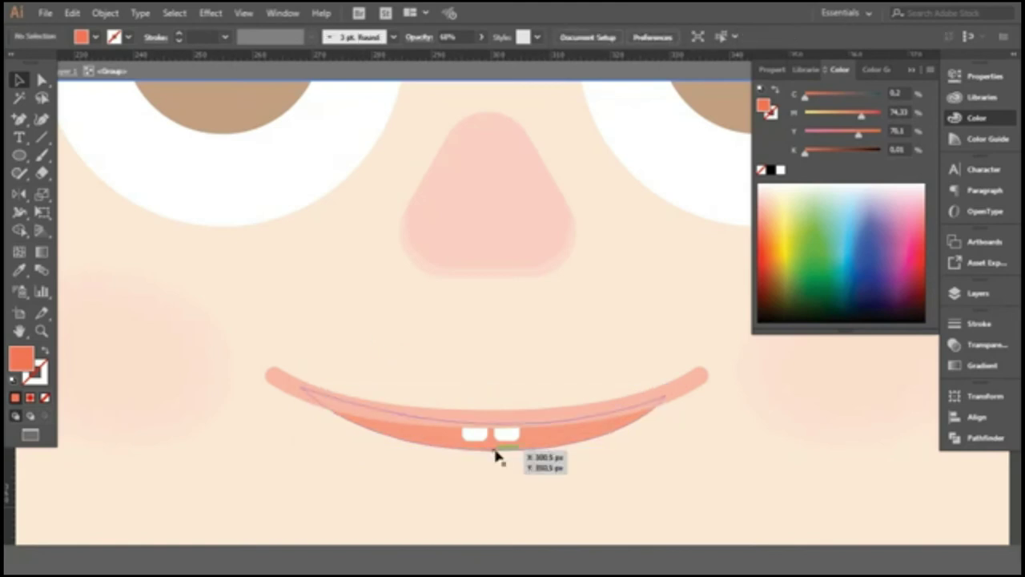
double_click(513, 430)
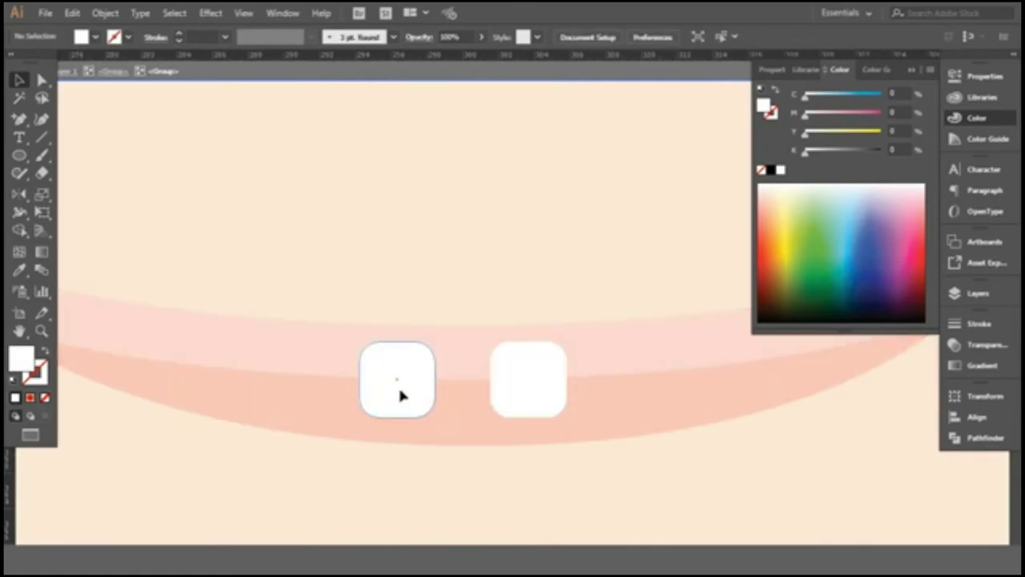
drag(402, 395, 410, 396)
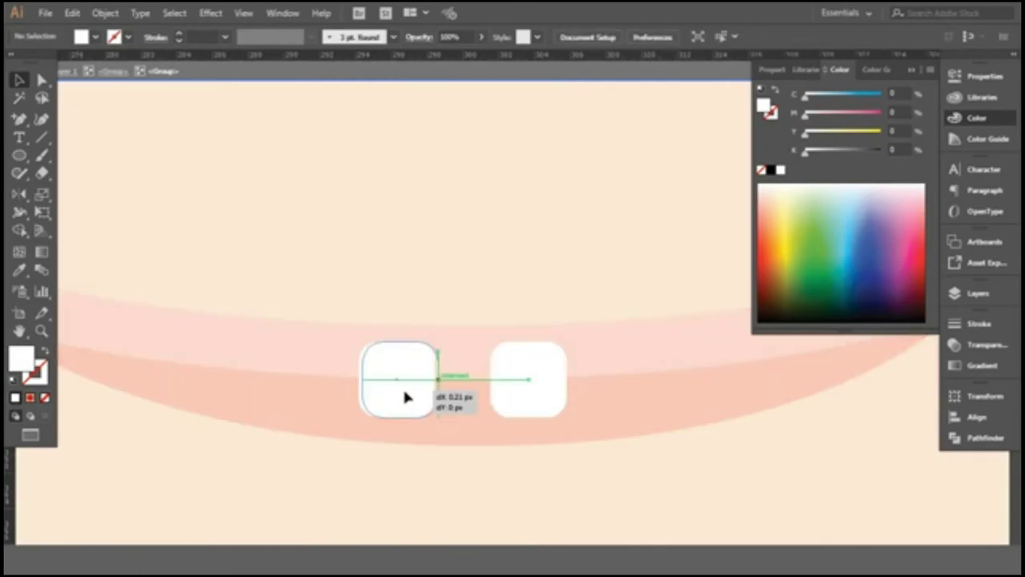
drag(531, 405, 526, 403)
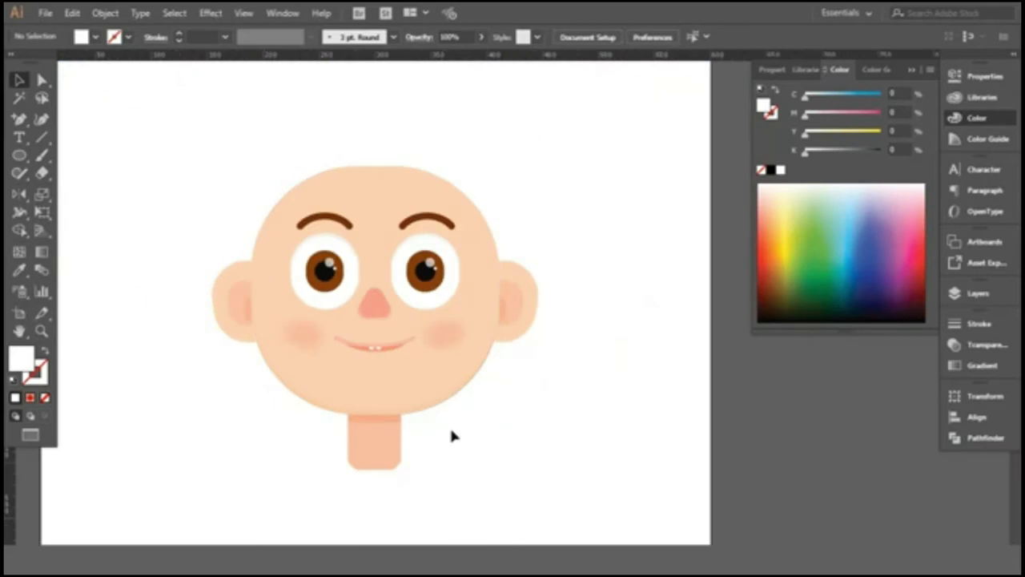
key(ctrl+plus)
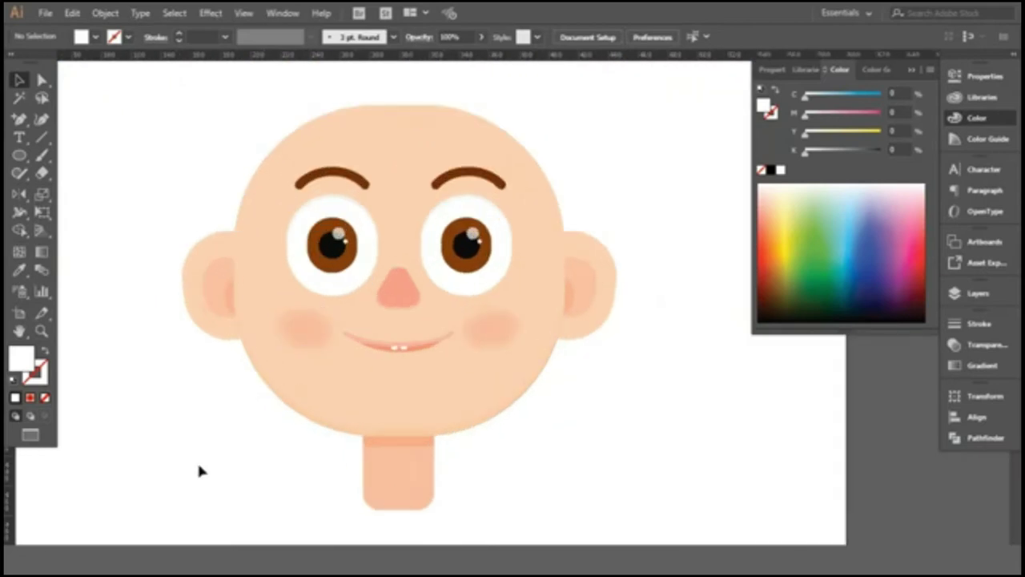
scroll(207, 475, down, 1)
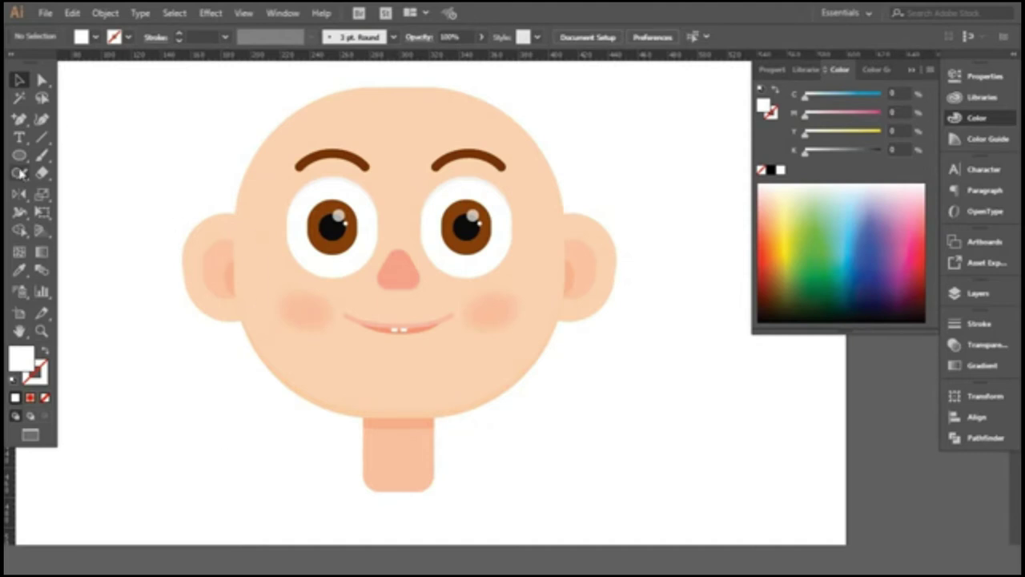
Draw a circle beside the head's upper left and fill it with the orange-red swatch.
key(l)
scroll(156, 243, up, 2)
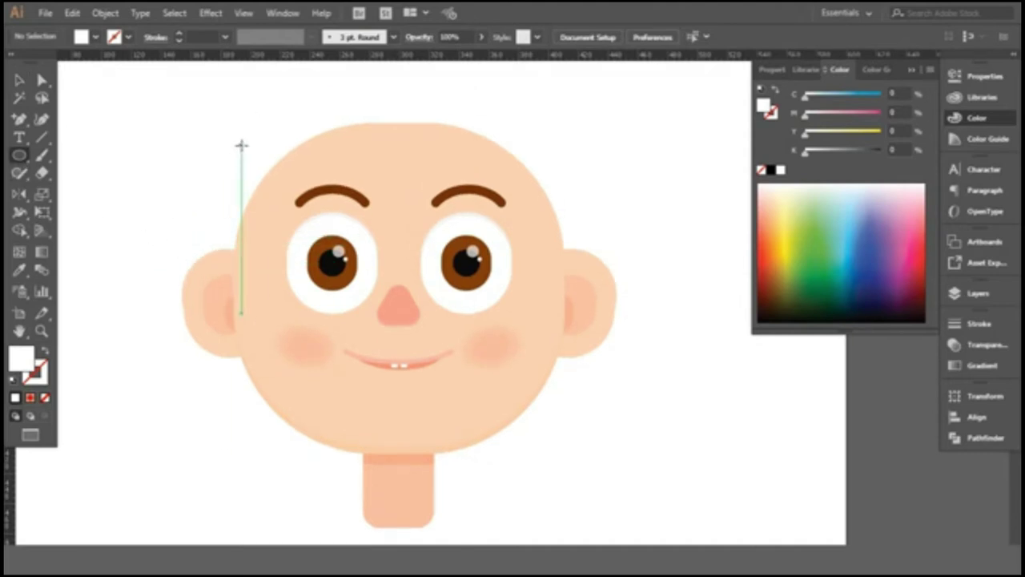
drag(241, 145, 298, 202)
scroll(298, 202, down, 3)
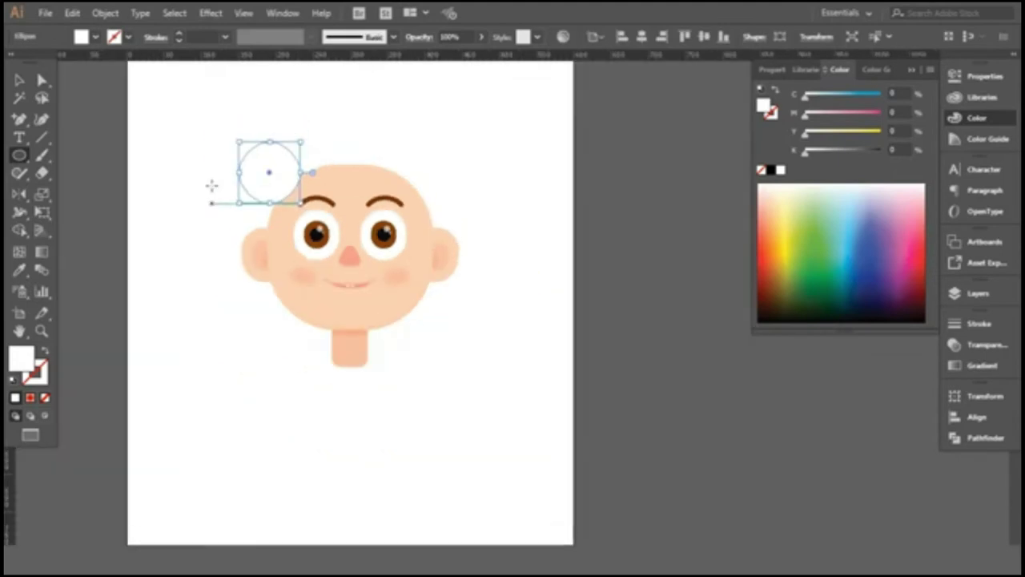
scroll(211, 185, up, 3)
key(i)
click(142, 113)
key(v)
click(227, 331)
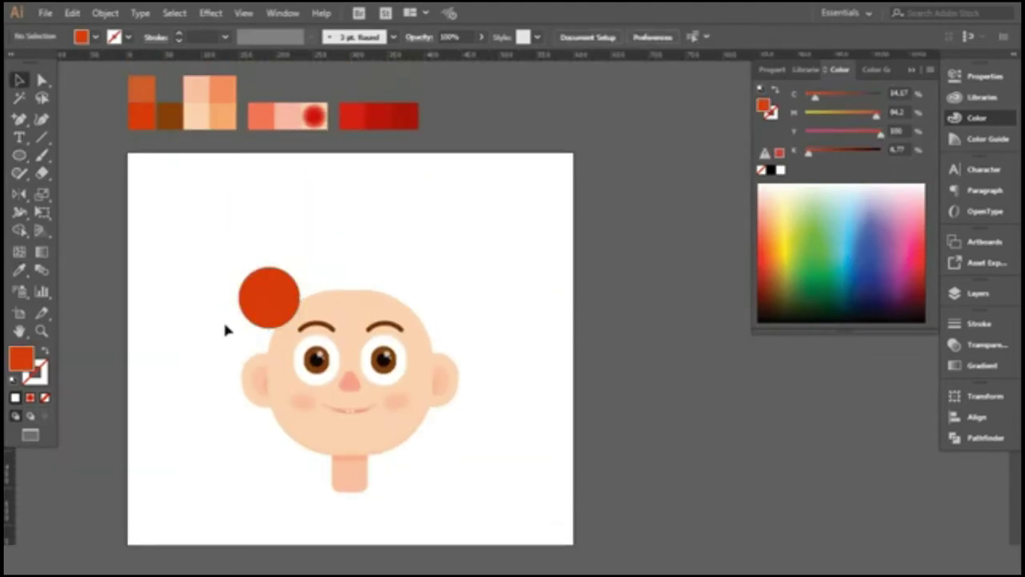
Move the red circle down onto the head's upper left.
scroll(193, 337, up, 2)
drag(307, 281, 314, 268)
click(319, 168)
scroll(319, 168, down, 1)
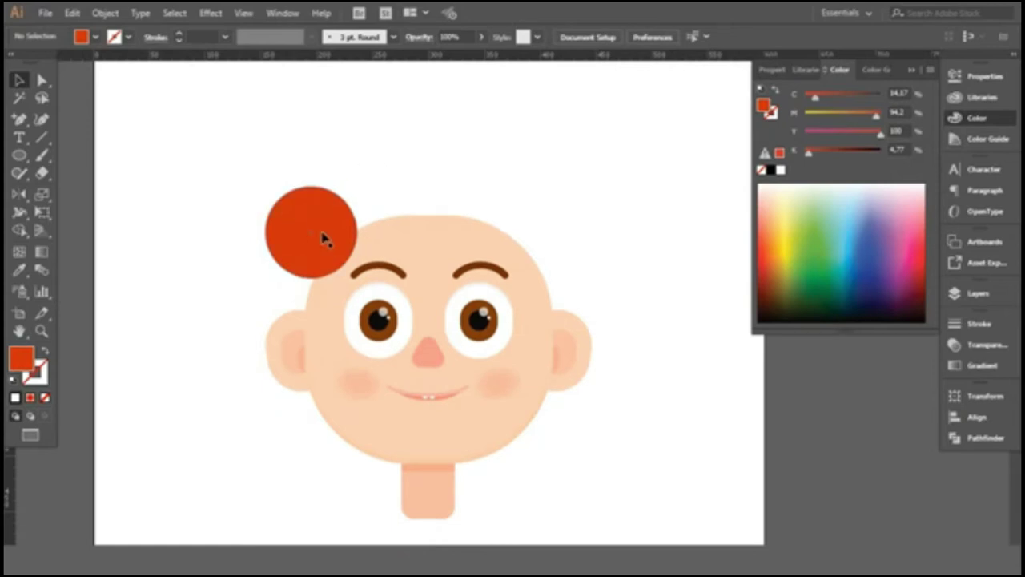
scroll(321, 251, up, 1)
click(321, 251)
drag(366, 281, 364, 281)
drag(314, 245, 373, 275)
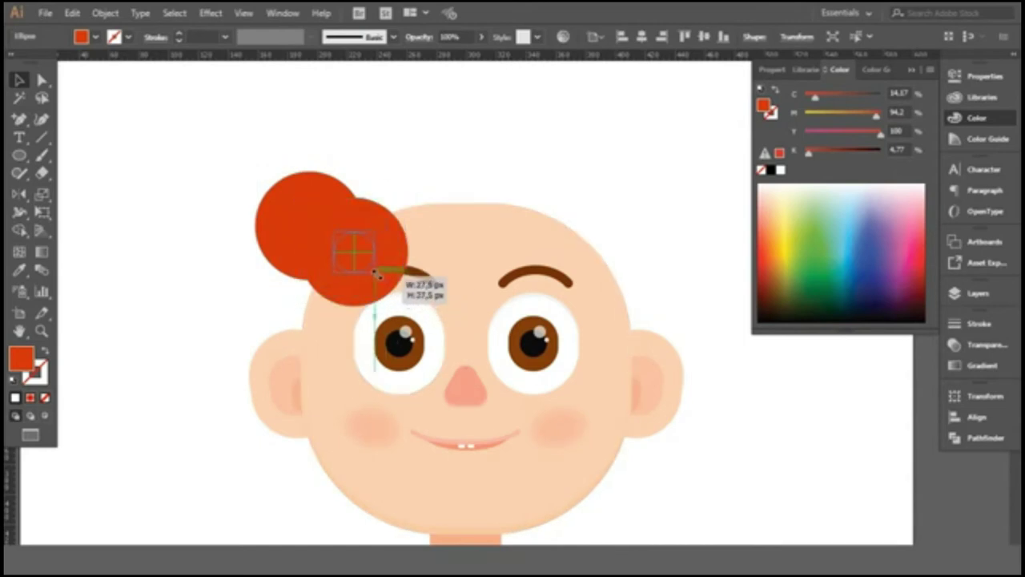
Add a small red lobe along the big circle's lower edge.
drag(377, 275, 377, 275)
key(ctrl+shift+a)
scroll(344, 286, up, 2)
drag(367, 237, 338, 236)
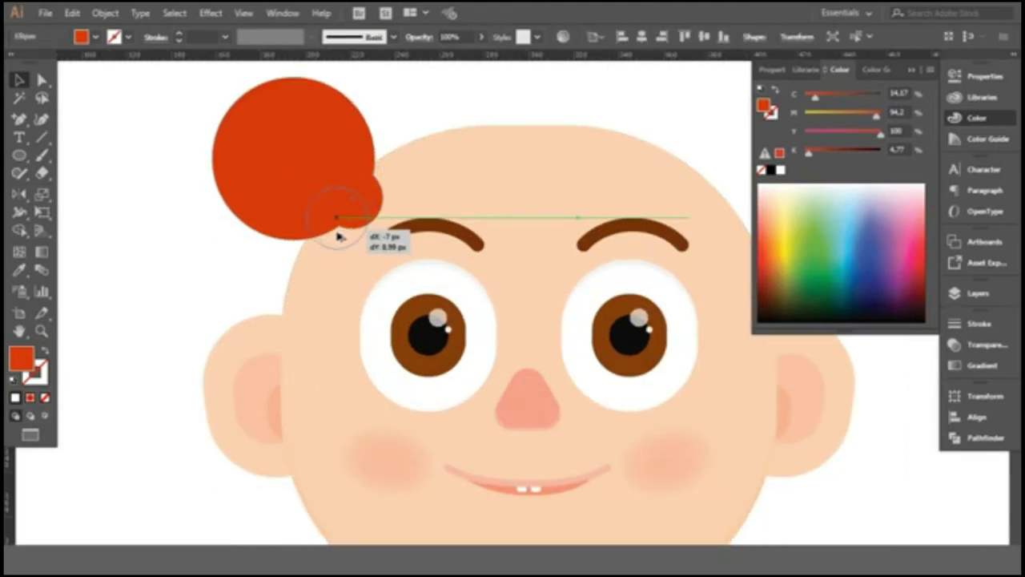
drag(338, 235, 320, 249)
click(177, 249)
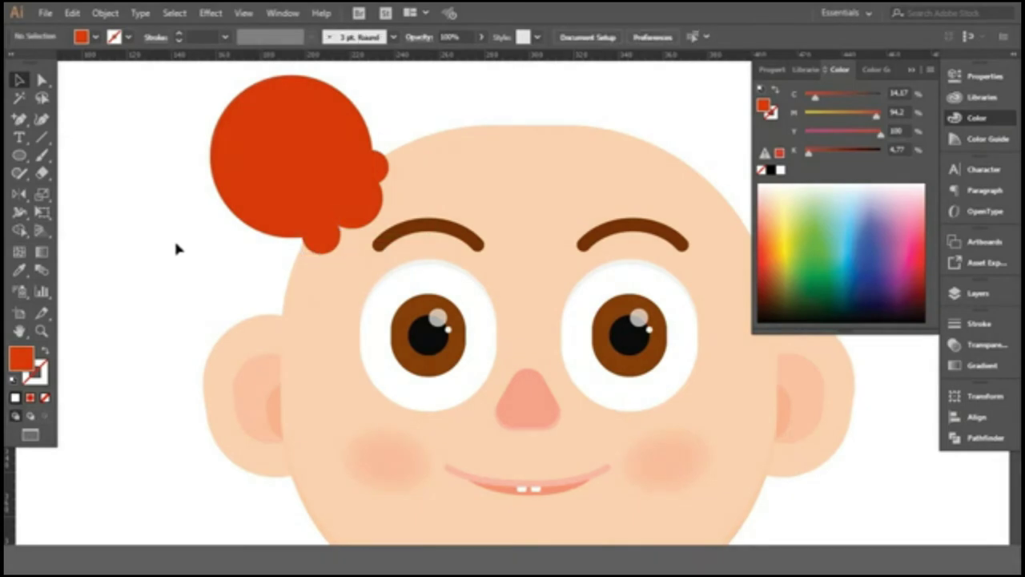
scroll(341, 98, down, 2)
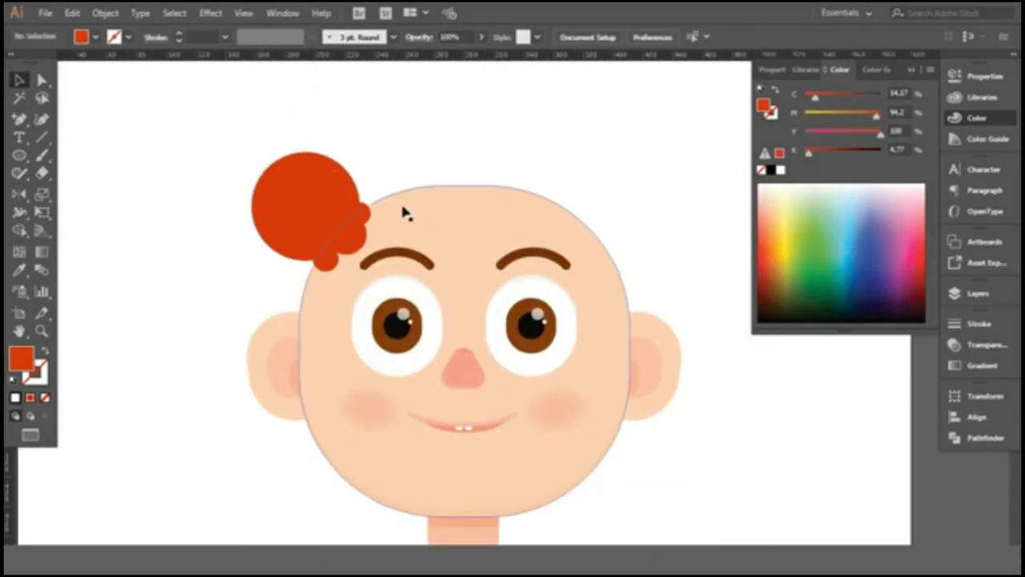
scroll(403, 211, up, 2)
Check the big hair circle's fill colour in the colour picker, leaving it unchanged.
click(245, 206)
double_click(25, 358)
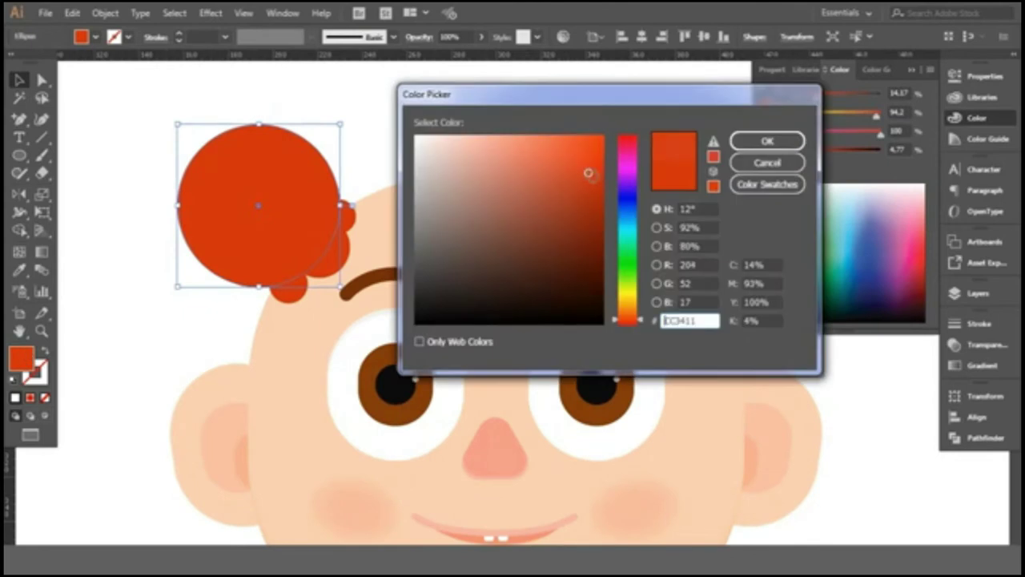
click(767, 163)
click(382, 114)
scroll(286, 140, down, 2)
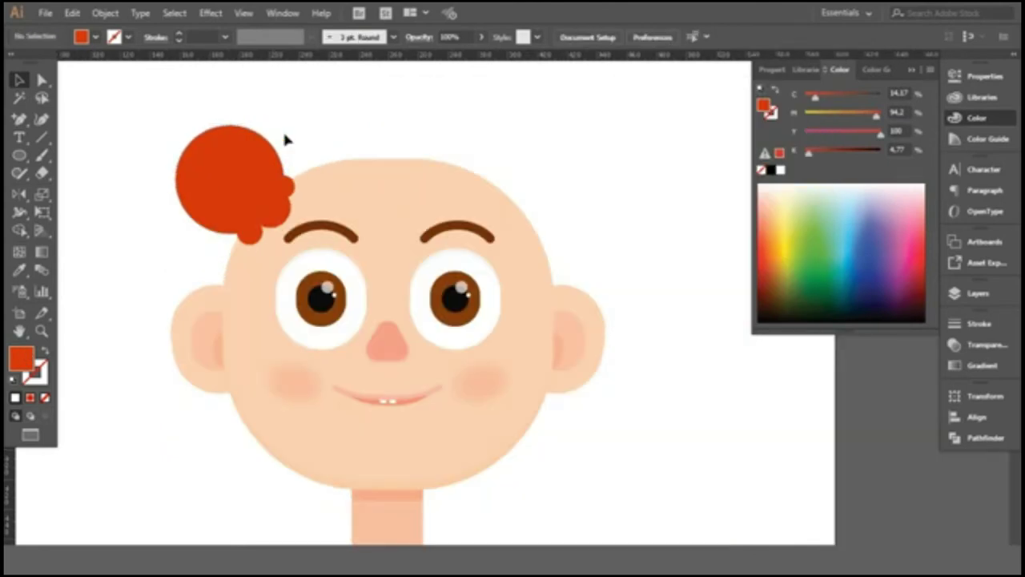
Place a resized copy of the red circle at the head's top centre.
drag(232, 176, 384, 157)
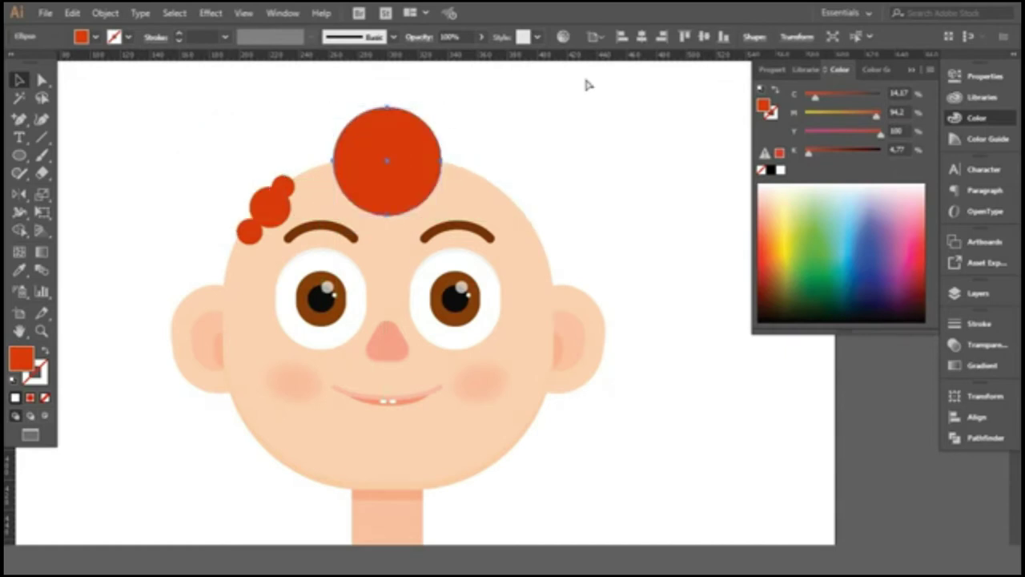
key(ctrl+z)
drag(246, 190, 405, 189)
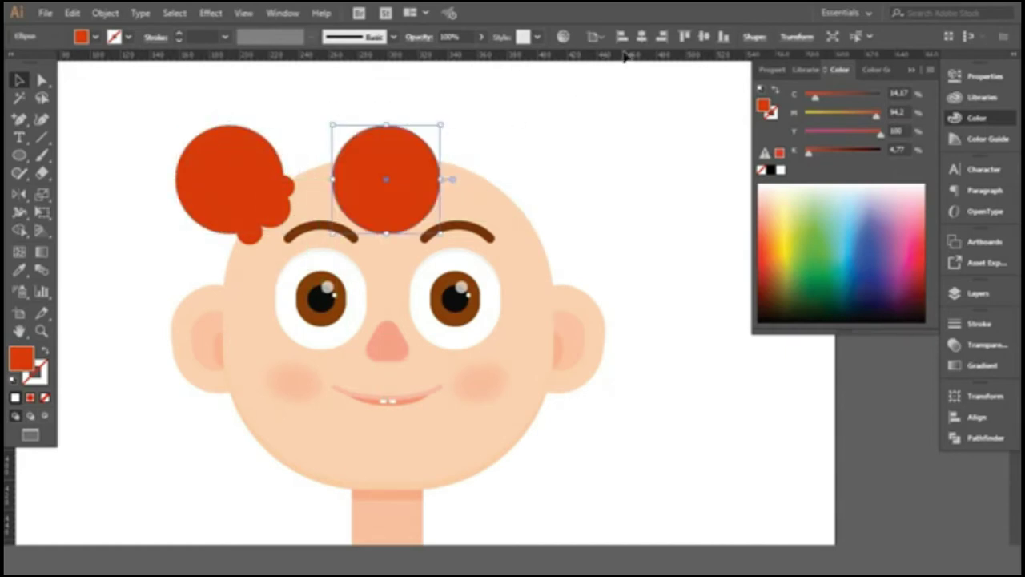
drag(443, 234, 423, 214)
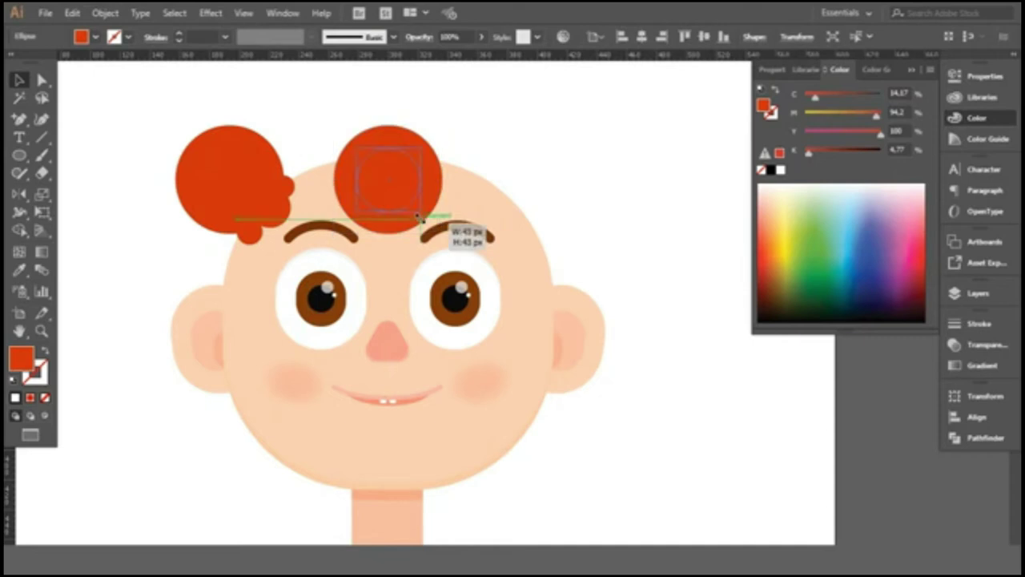
key(Up)
key(Up)
key(Up)
key(Up)
key(Up)
key(Up)
mouse_move(424, 202)
mouse_down()
mouse_move(397, 197)
mouse_move(399, 207)
mouse_up()
click(476, 156)
Draw three more red circles as lobes on the centre tuft.
key(l)
drag(374, 171, 430, 225)
click(541, 126)
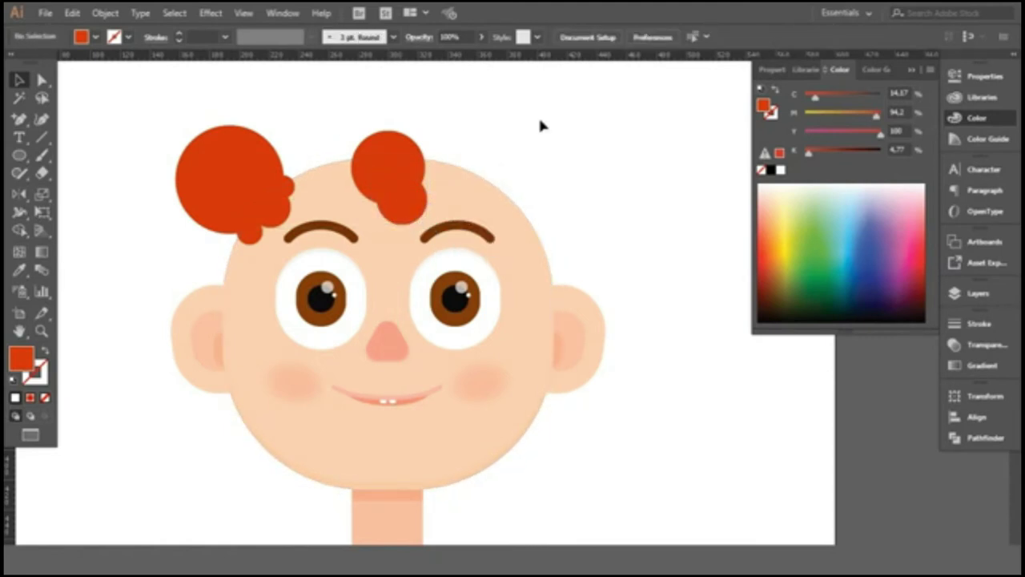
drag(371, 198, 425, 251)
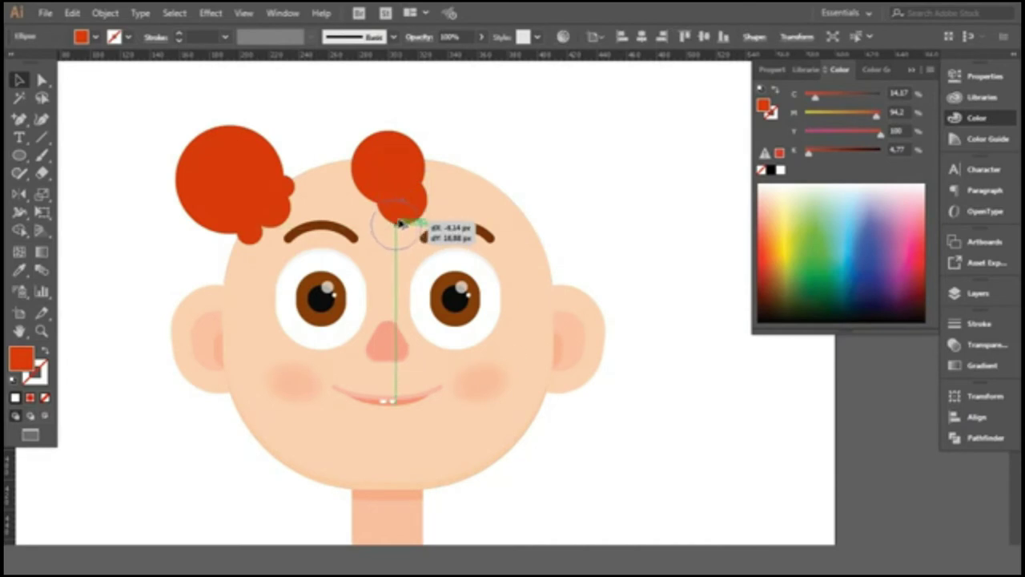
drag(377, 210, 411, 237)
click(509, 147)
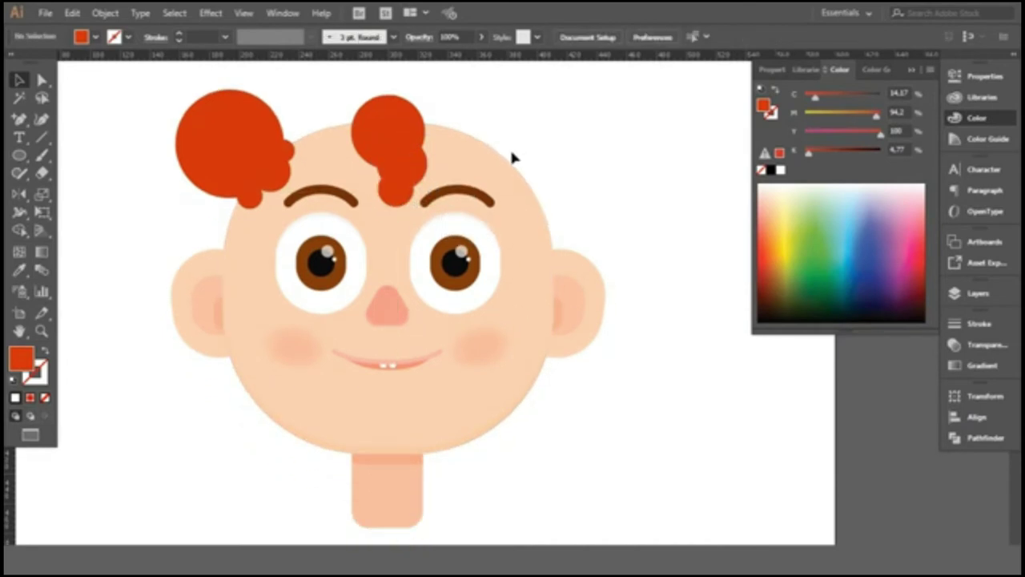
Draw a small red dot between the brows.
scroll(481, 176, down, 1)
drag(383, 194, 400, 261)
key(ctrl+plus)
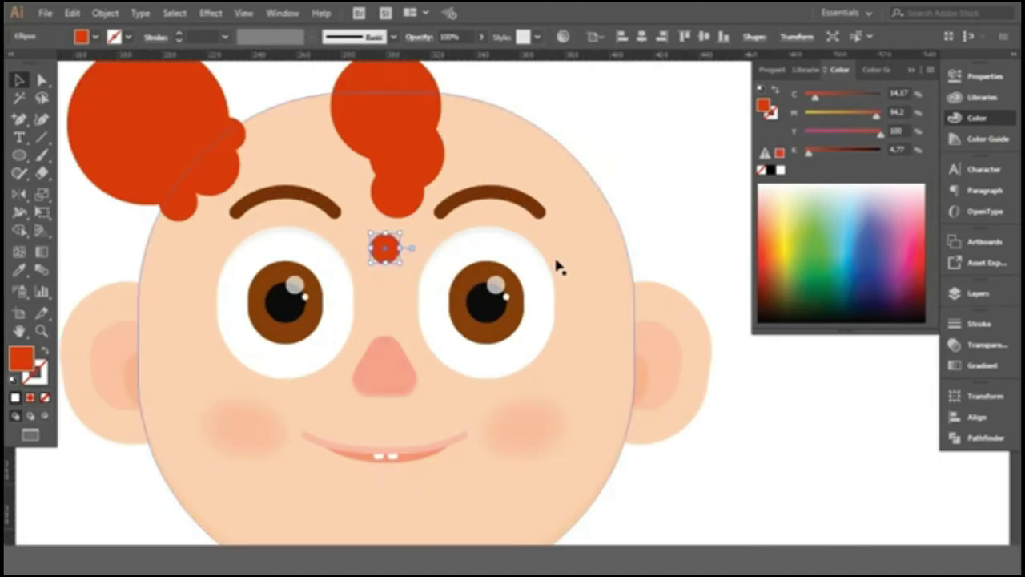
Move the small red dot so it sits between the brows.
click(621, 112)
key(ctrl+minus)
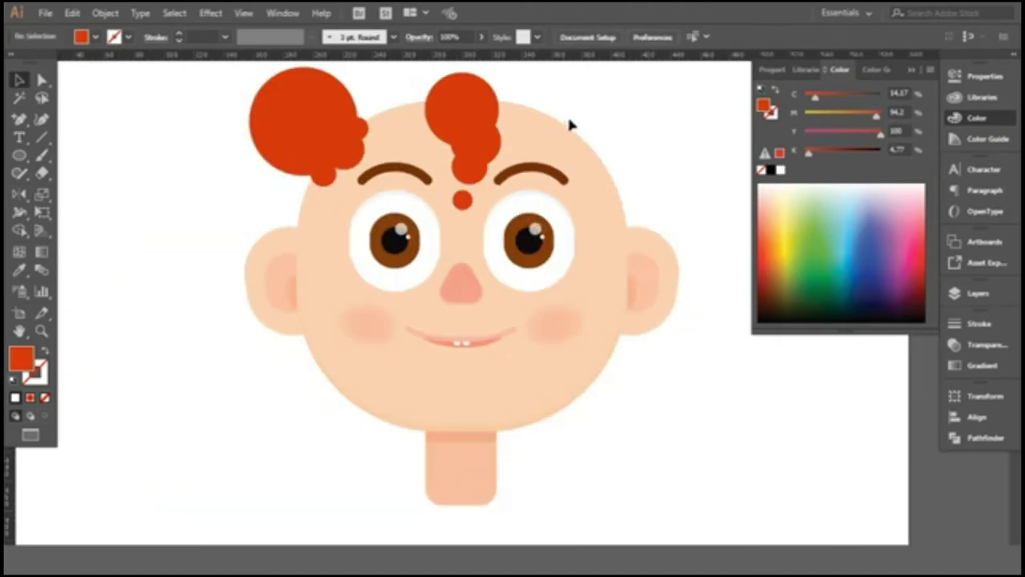
scroll(565, 124, up, 1)
scroll(567, 141, up, 1)
mouse_move(409, 283)
mouse_down()
mouse_move(462, 175)
mouse_move(480, 182)
mouse_up()
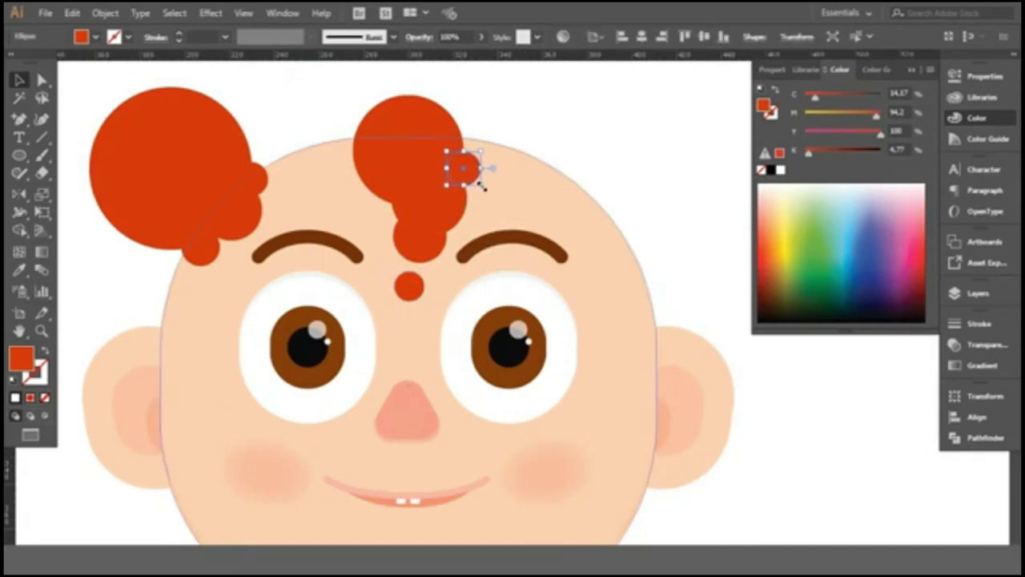
key(ctrl+shift+a)
key(ctrl+0)
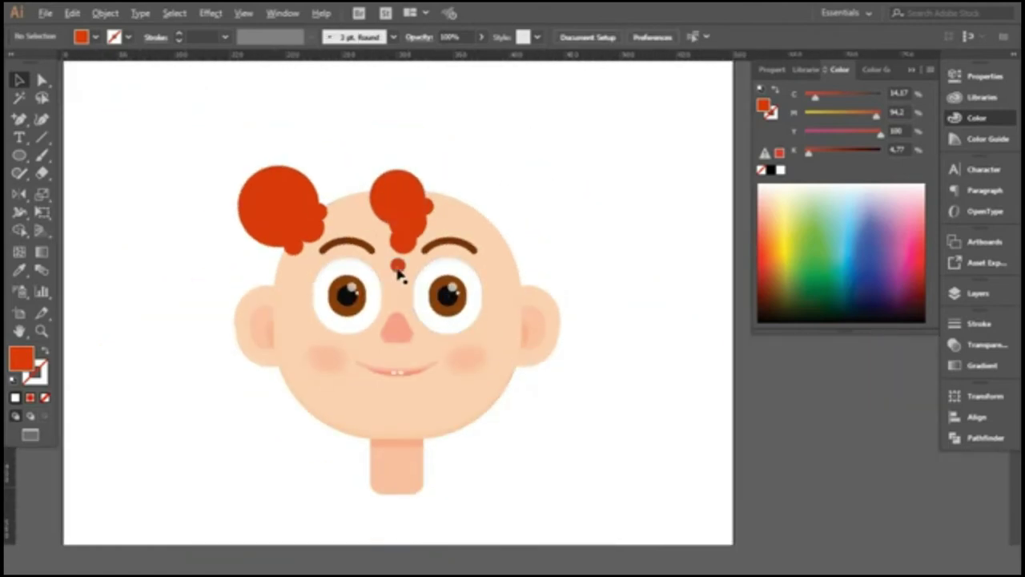
Nudge the red forehead dot slightly upward.
click(399, 269)
scroll(399, 271, up, 5)
key(Up)
key(Up)
key(Up)
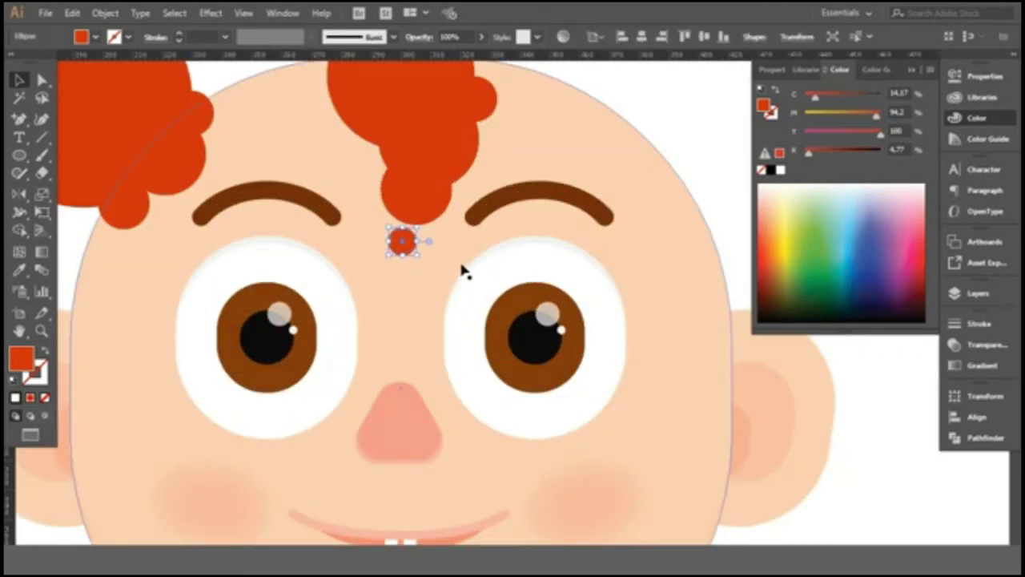
key(ctrl+shift+a)
scroll(360, 152, down, 3)
scroll(453, 142, down, 2)
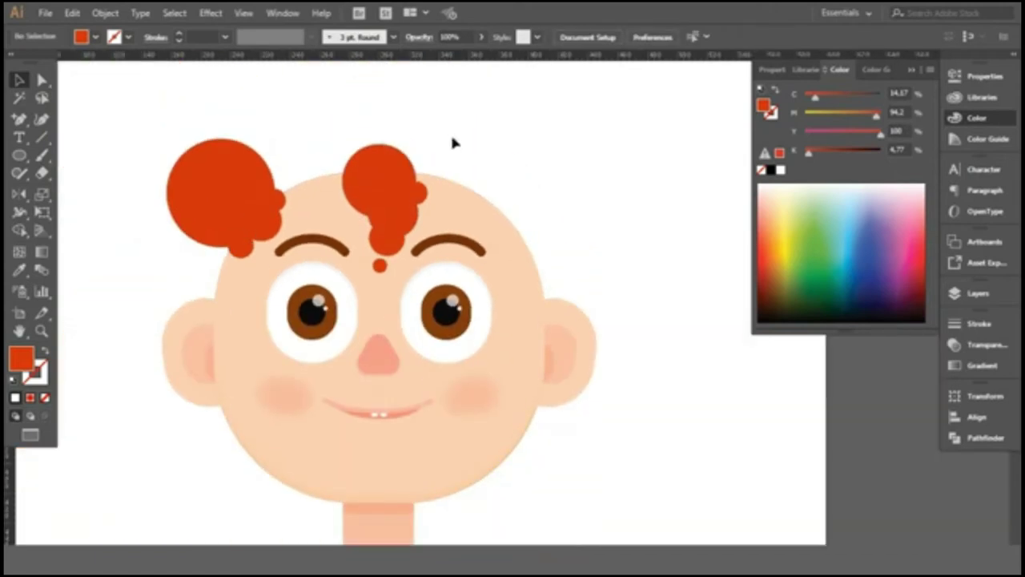
Resize the red forehead dot using a bounding-box handle.
click(383, 266)
scroll(383, 271, up, 5)
drag(417, 305, 424, 305)
scroll(584, 293, down, 2)
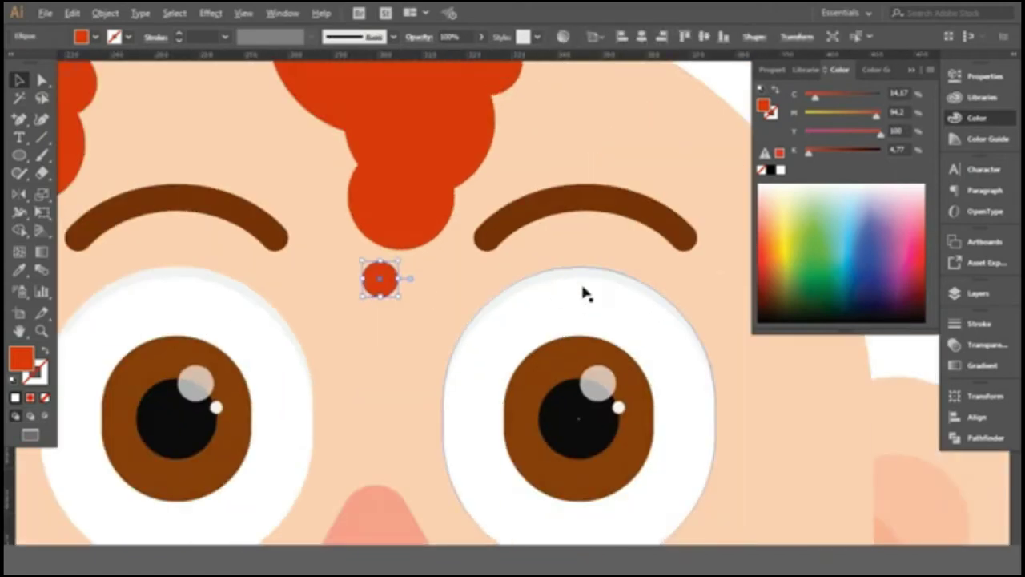
scroll(618, 117, down, 3)
click(618, 118)
Move the top hair circle of the centre tuft upward.
scroll(279, 153, down, 2)
scroll(517, 130, up, 1)
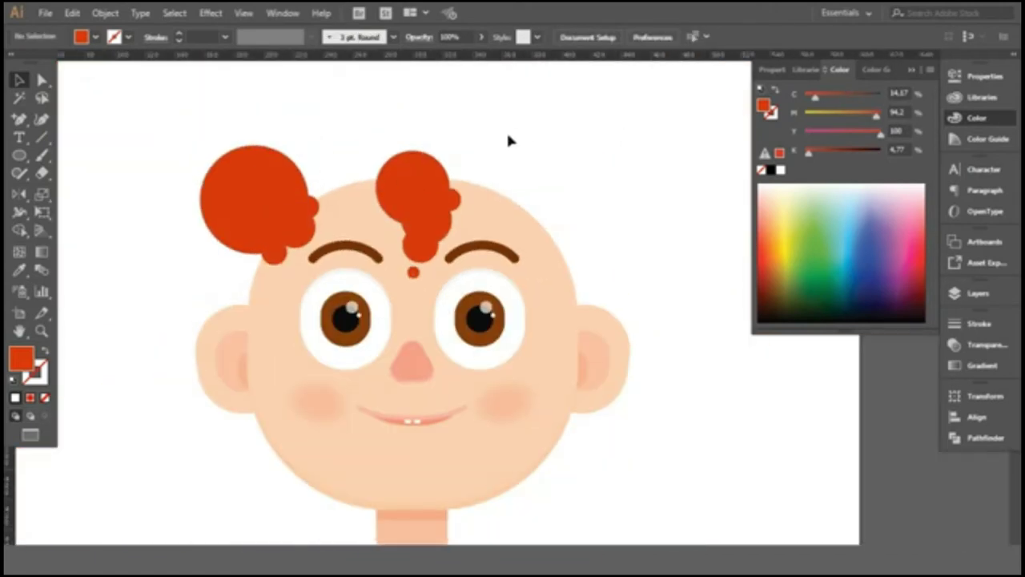
drag(411, 186, 412, 154)
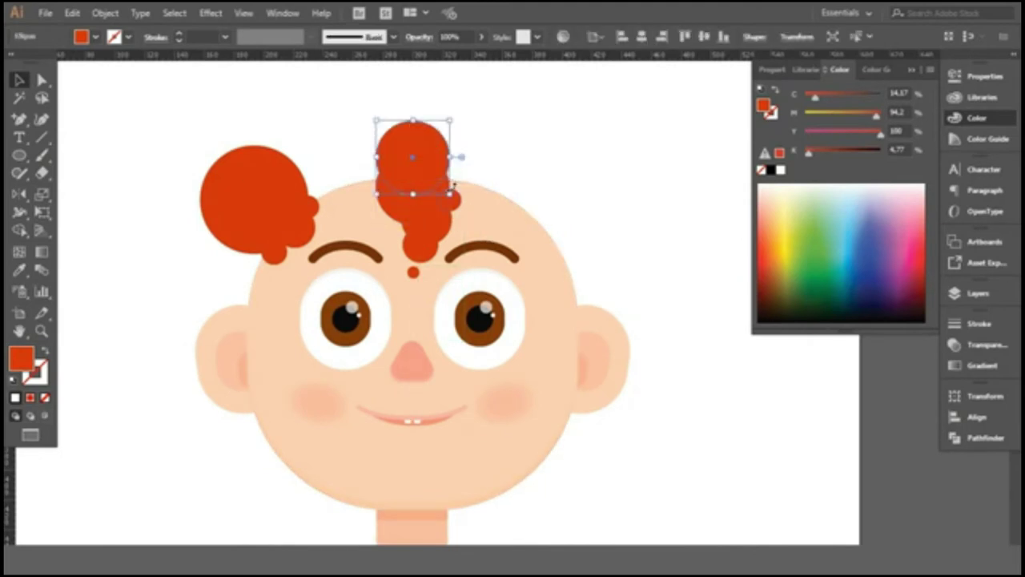
Place a copy of the top hair circle to its left and enlarge it slightly.
click(524, 145)
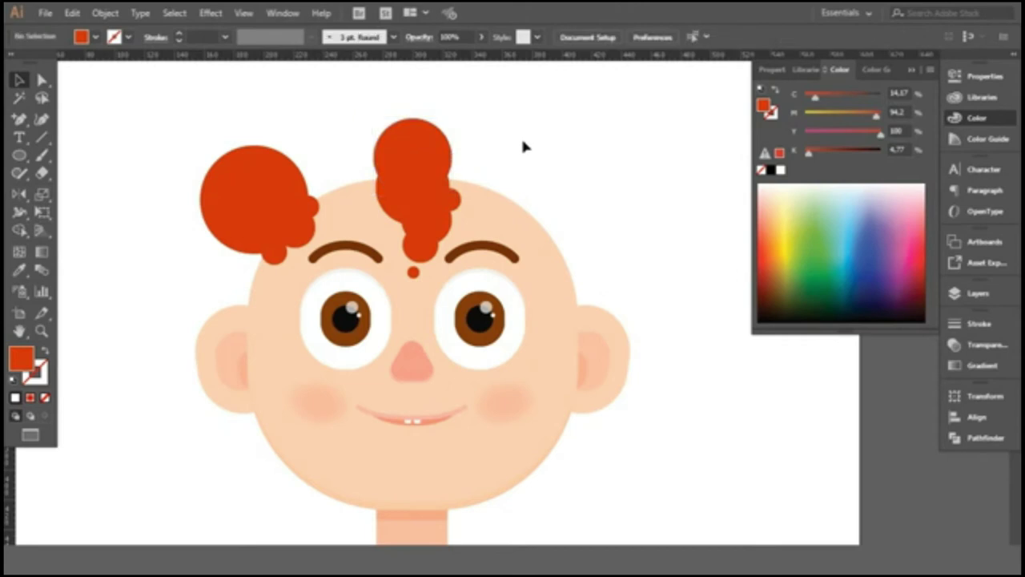
scroll(521, 140, up, 1)
click(411, 178)
drag(411, 178, 331, 178)
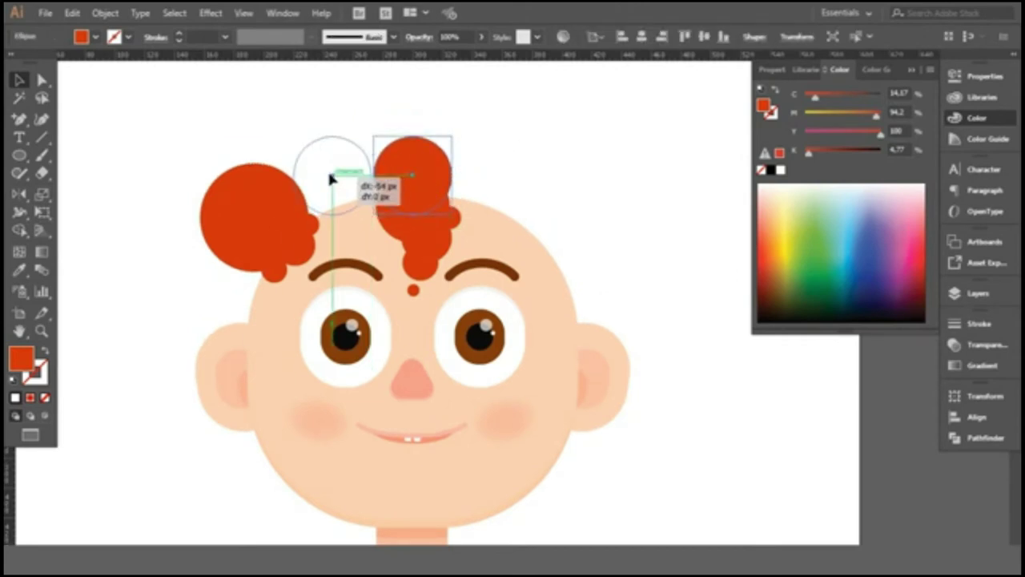
drag(331, 178, 332, 175)
drag(378, 220, 381, 224)
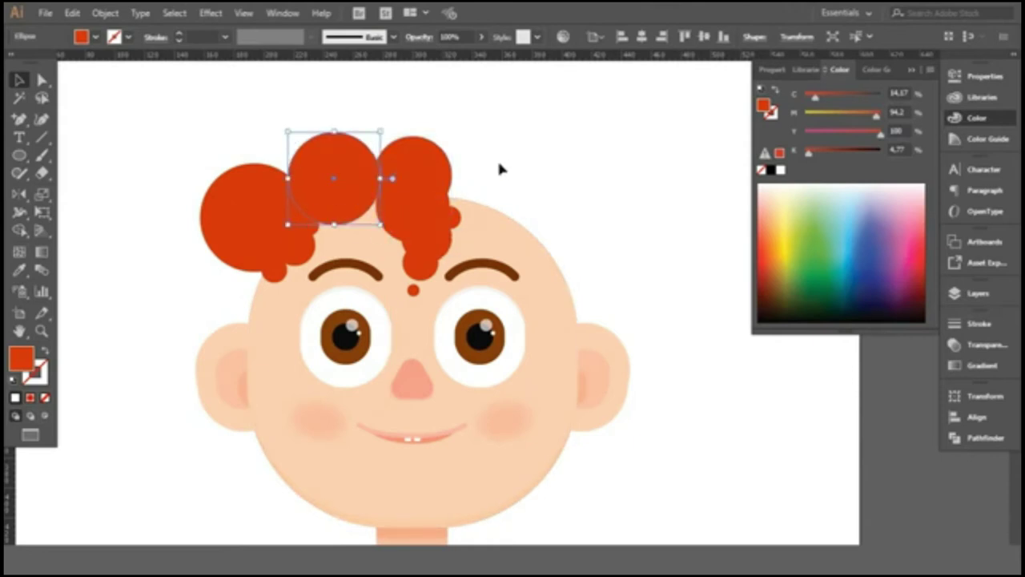
Nudge the right hair circle slightly left and down.
scroll(320, 168, up, 2)
click(441, 222)
key(Left)
key(Down)
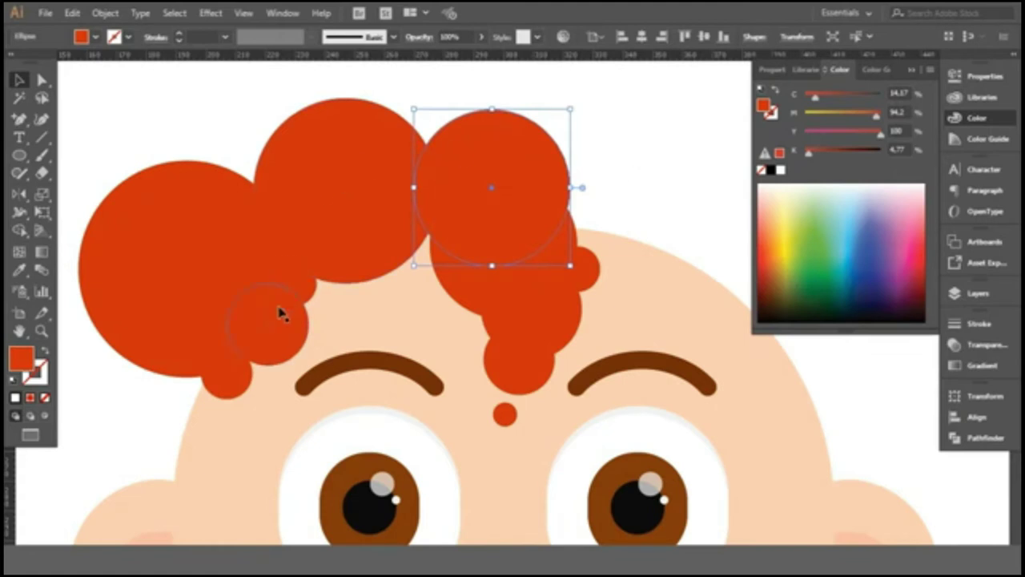
Add small hair circles along the lower edge of the left tuft.
drag(295, 277, 272, 324)
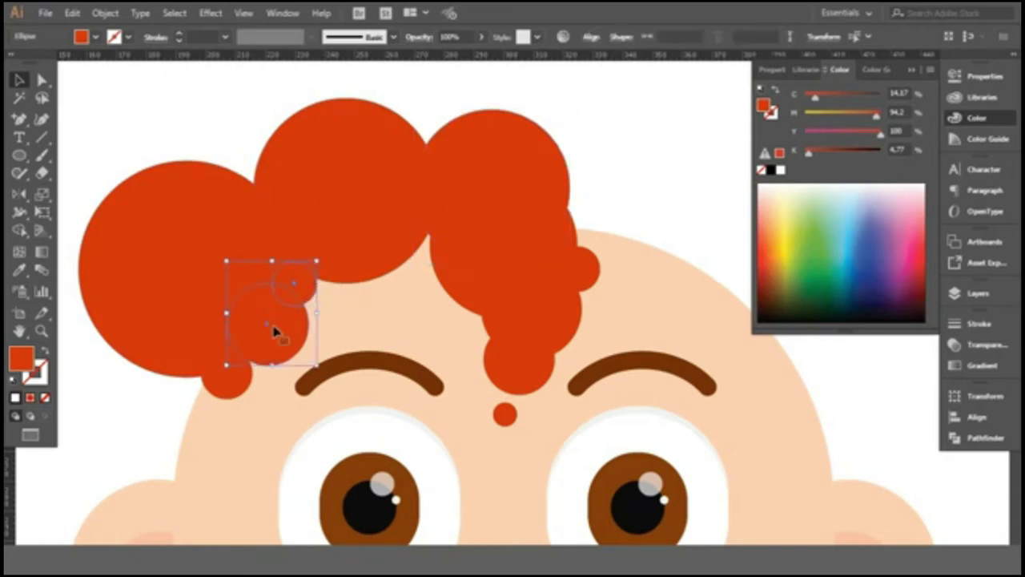
click(190, 150)
drag(272, 254, 323, 305)
click(208, 102)
scroll(522, 188, down, 2)
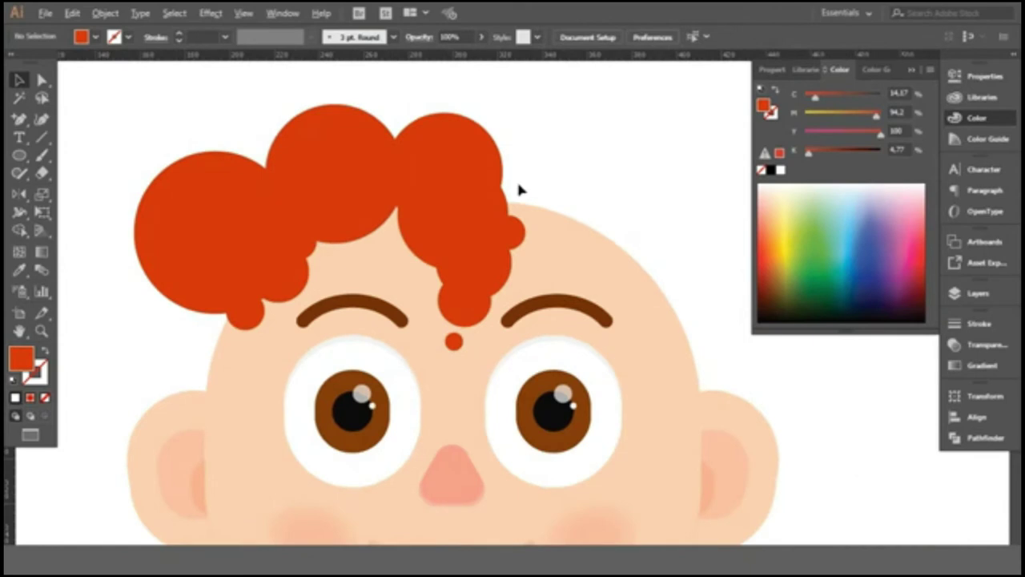
scroll(403, 130, down, 2)
scroll(403, 130, up, 2)
Move one of the top hair circles slightly higher.
click(430, 197)
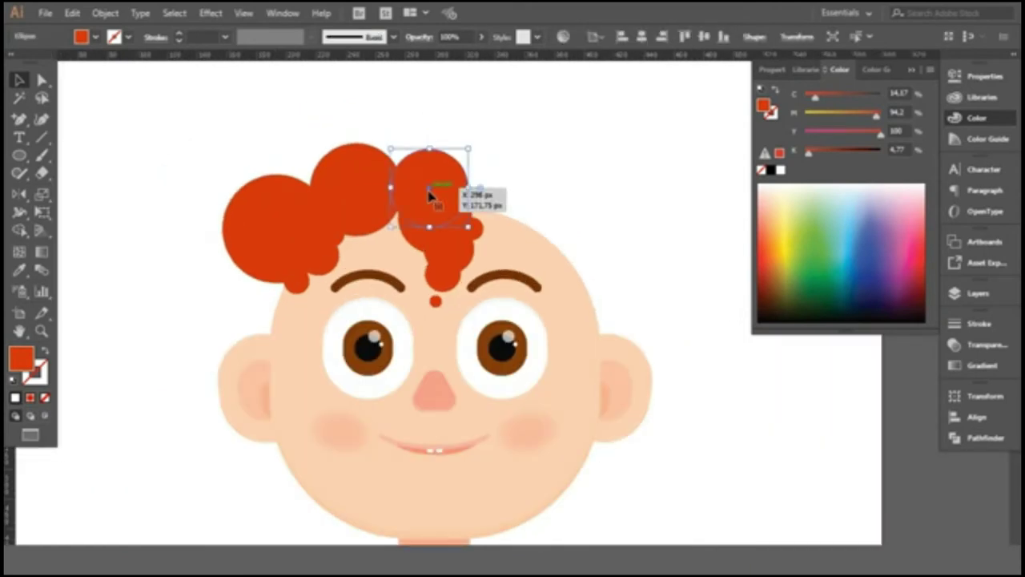
click(542, 176)
drag(463, 232, 413, 244)
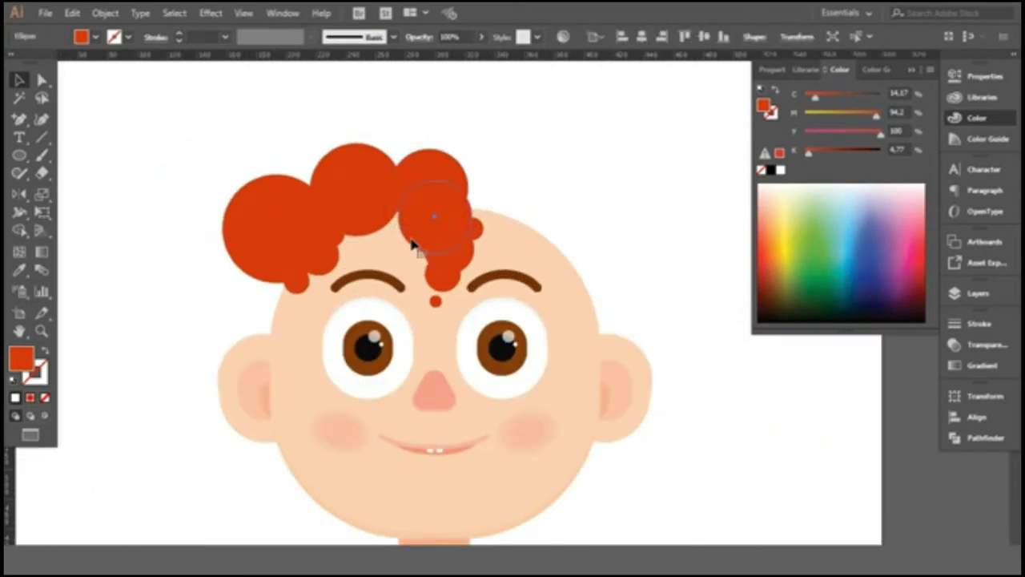
drag(473, 254, 471, 246)
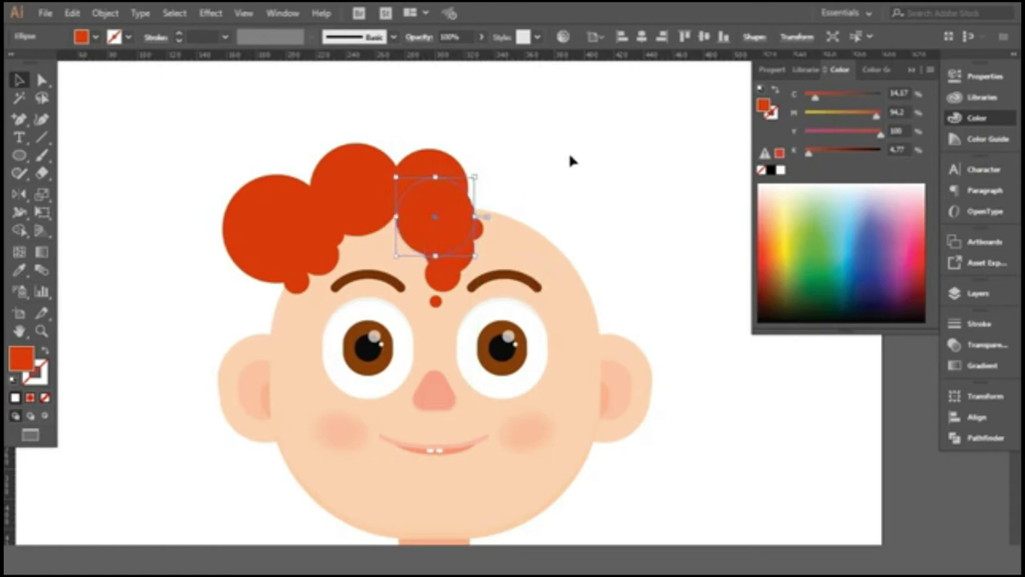
click(568, 157)
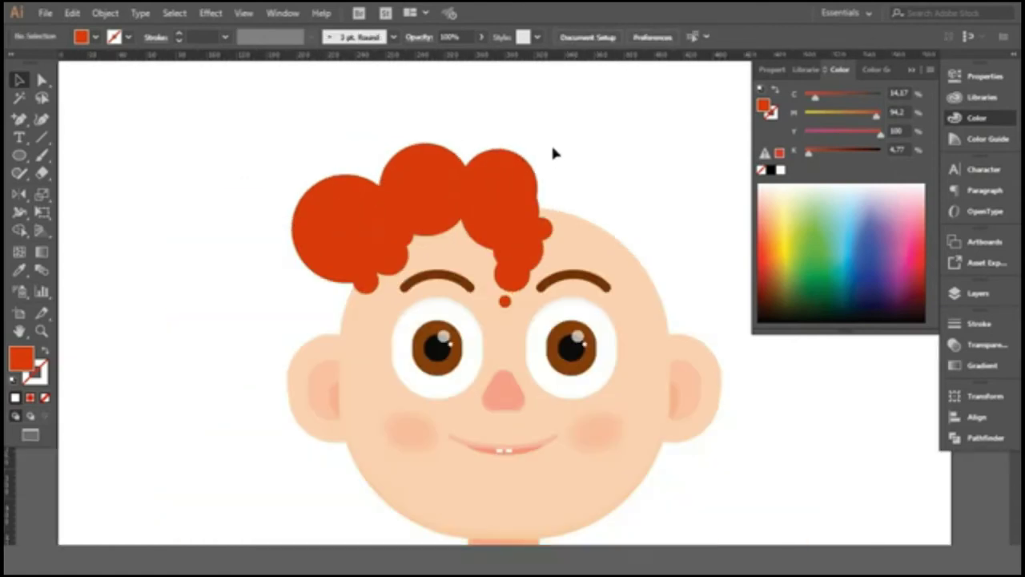
Shift the forehead curl circles and red dot slightly left together.
click(529, 184)
key(ctrl+plus)
shift+click(549, 267)
shift+click(513, 355)
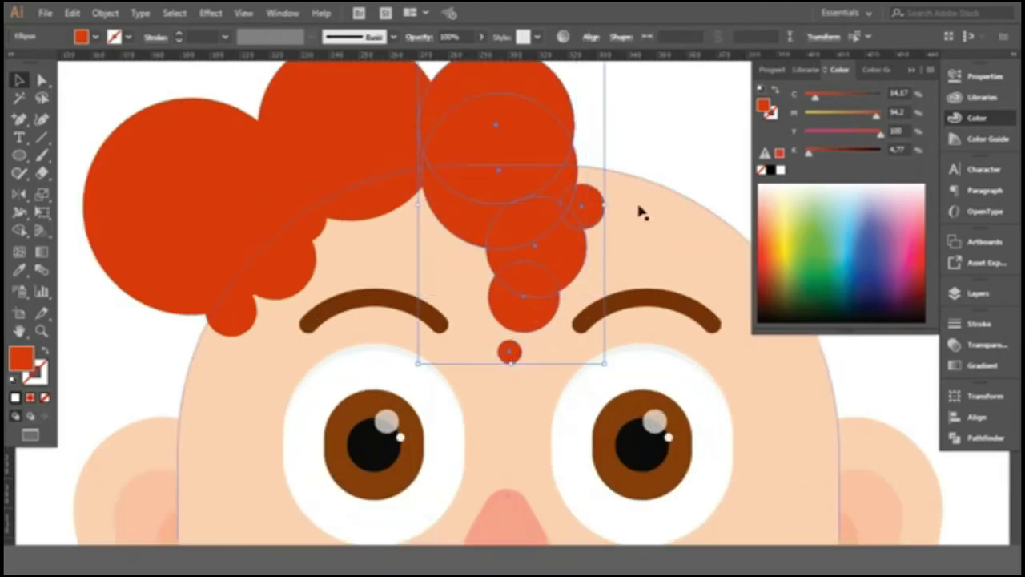
key(Left)
key(Left)
key(Left)
click(567, 145)
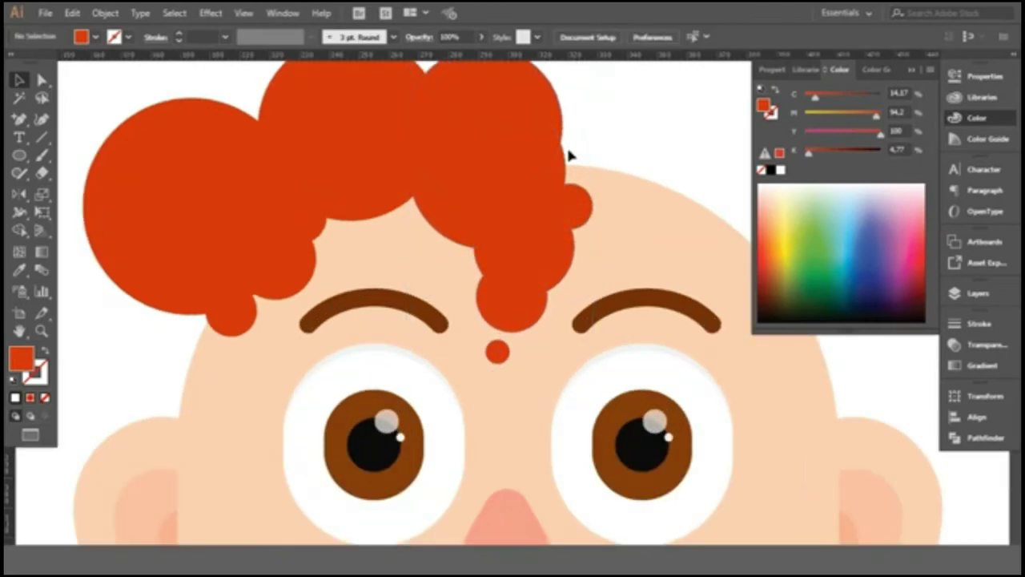
key(ctrl+0)
Move the large left hair circle up and right, then nudge it down.
mouse_move(357, 216)
mouse_down()
mouse_move(399, 170)
mouse_move(391, 164)
mouse_move(473, 149)
mouse_move(495, 157)
mouse_up()
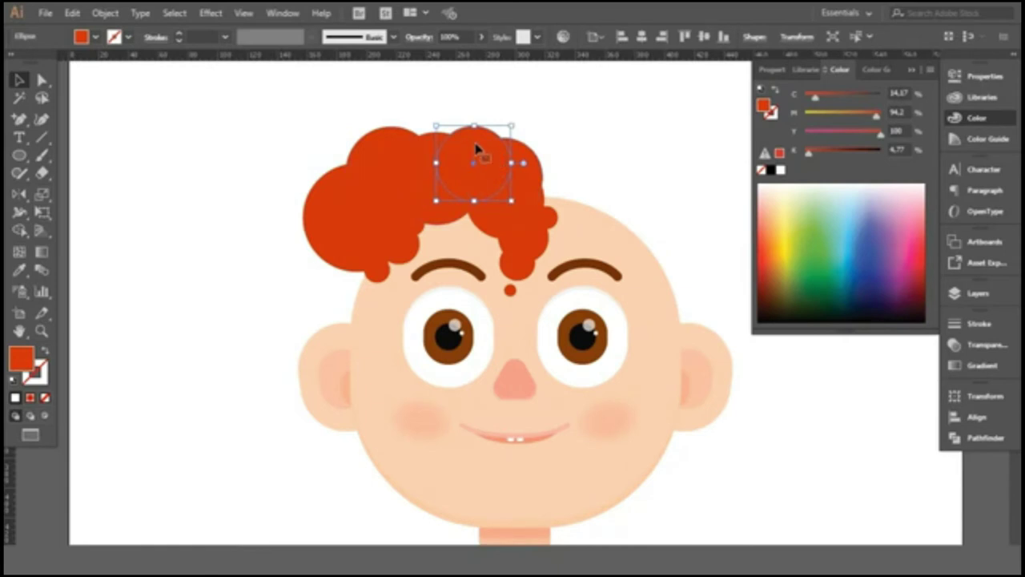
key(Down)
key(Down)
key(Down)
key(Down)
key(Down)
key(Down)
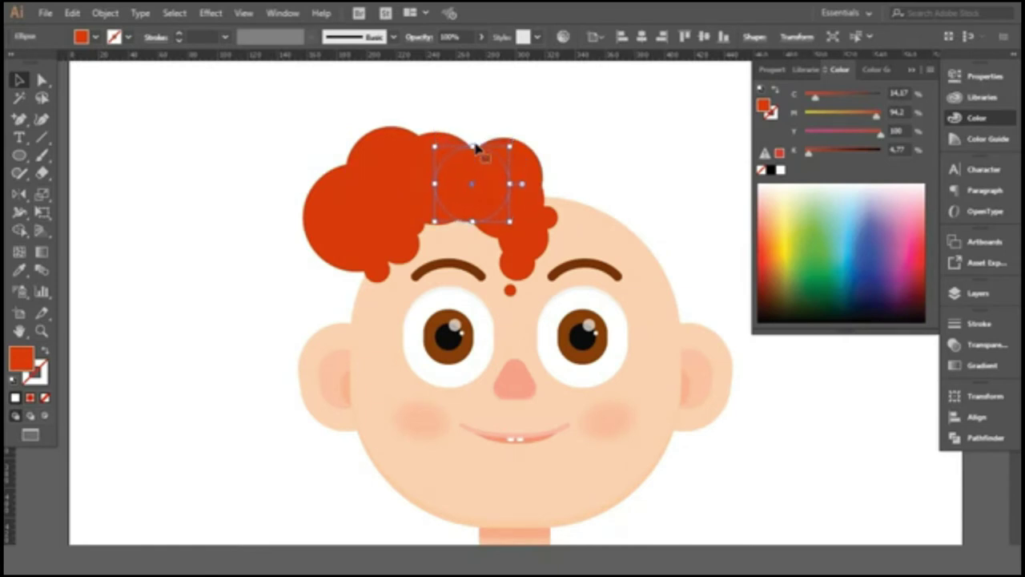
click(455, 116)
key(ctrl+minus)
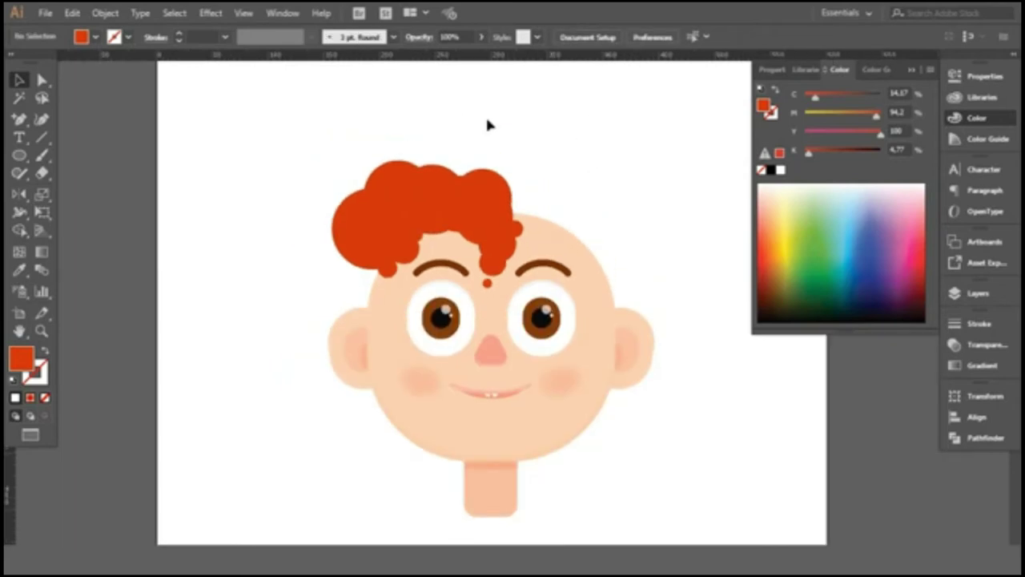
click(360, 235)
Give the big left hair circle a pale yellow fill and lowered opacity.
double_click(360, 236)
click(215, 201)
click(359, 251)
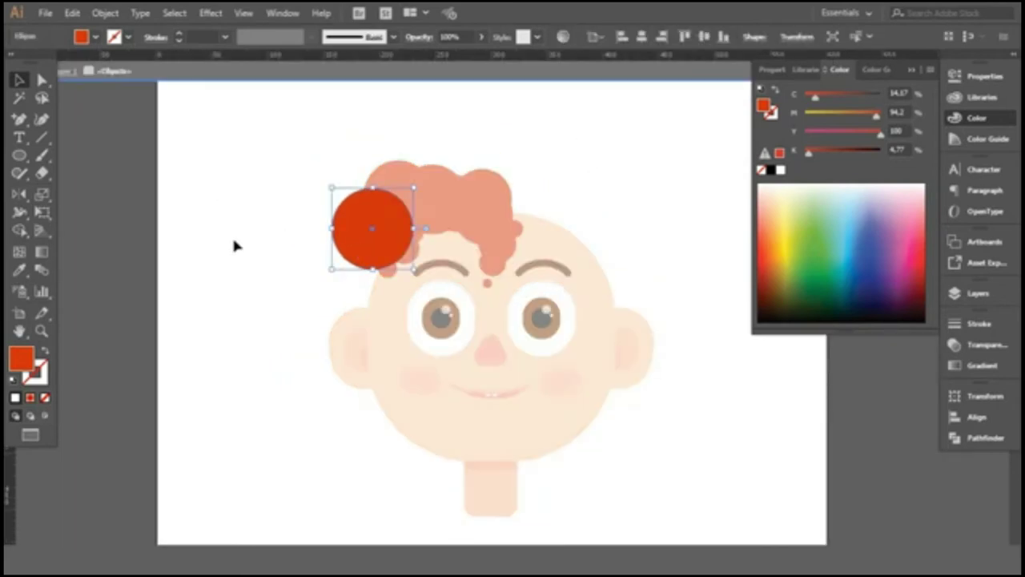
click(781, 171)
drag(804, 132, 833, 131)
click(481, 37)
drag(481, 55, 435, 55)
Readjust the tinted hair circle's opacity from the full drawing.
double_click(467, 111)
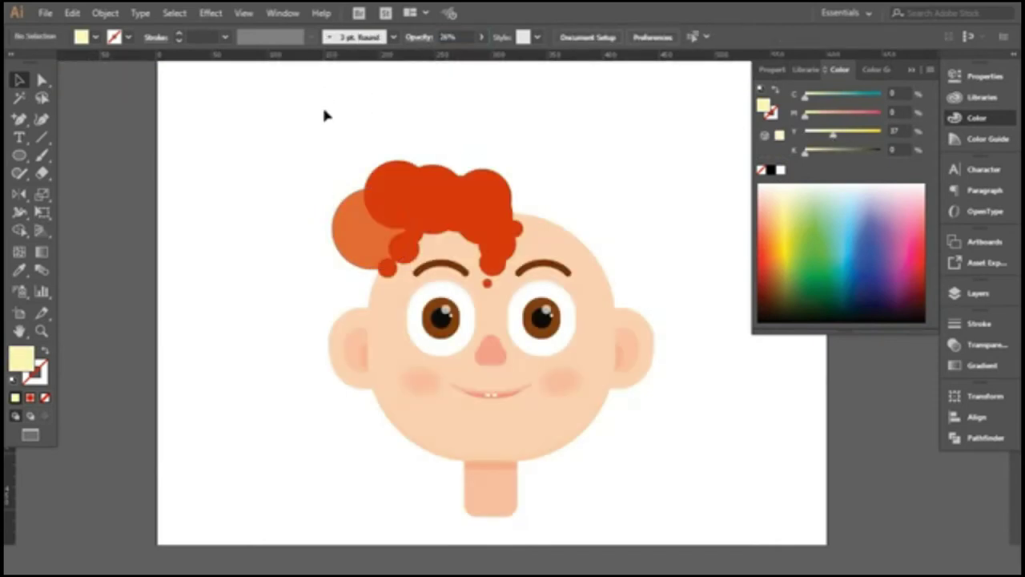
click(43, 81)
click(360, 233)
click(481, 37)
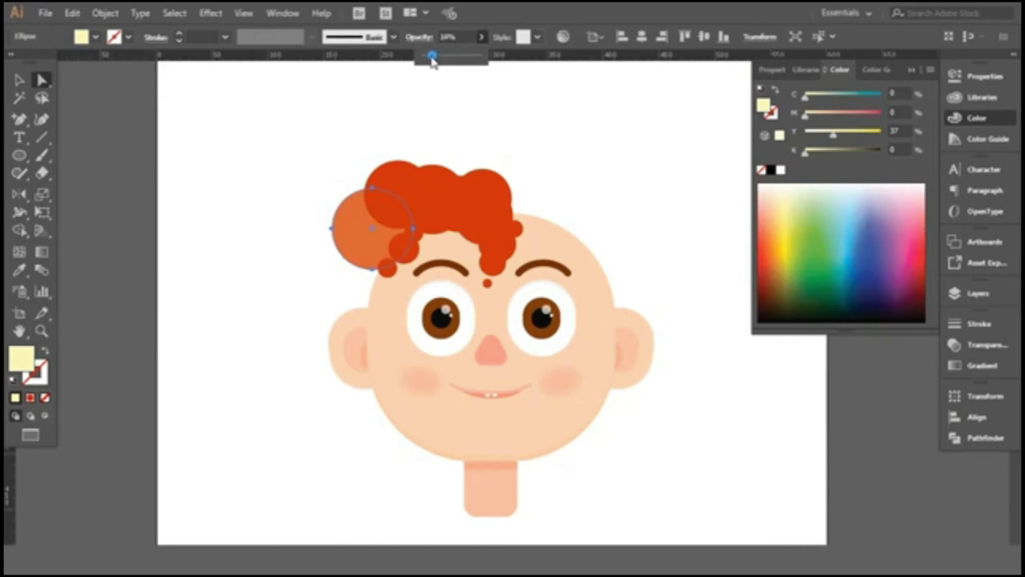
click(431, 57)
key(v)
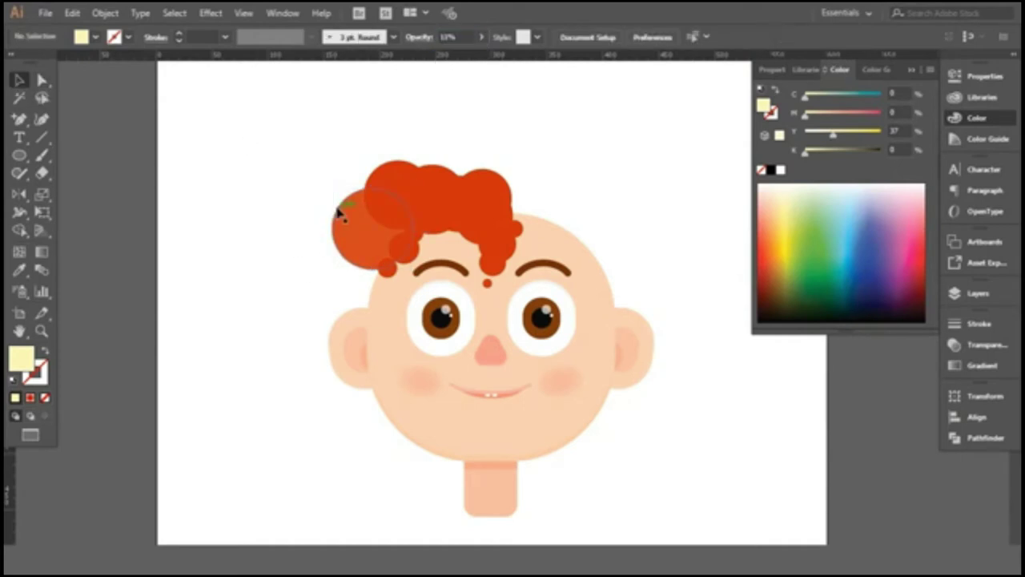
Send the small hair circles and big circle one level backward.
scroll(343, 210, up, 3)
drag(433, 358, 490, 266)
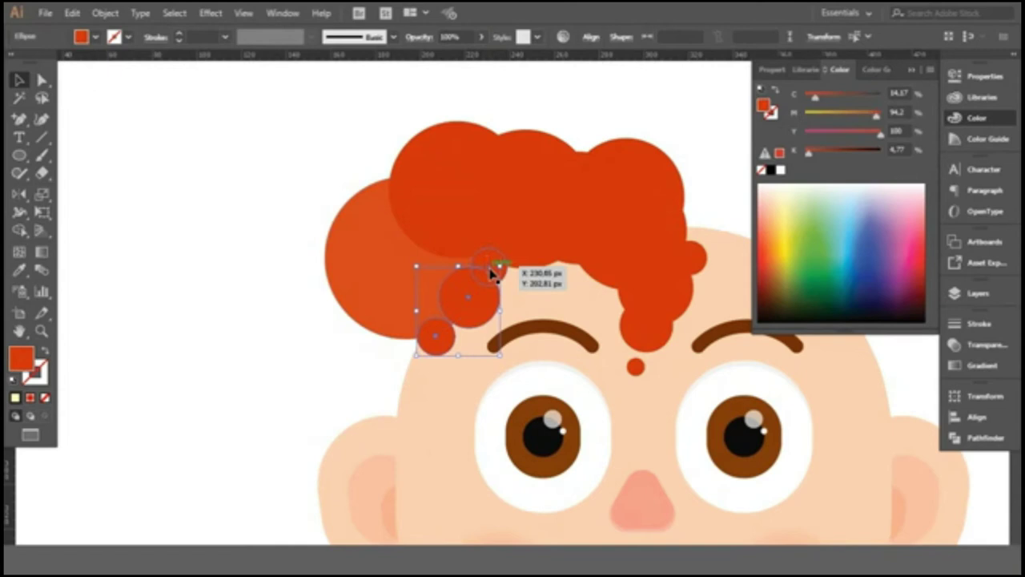
shift+click(372, 266)
right_click(373, 266)
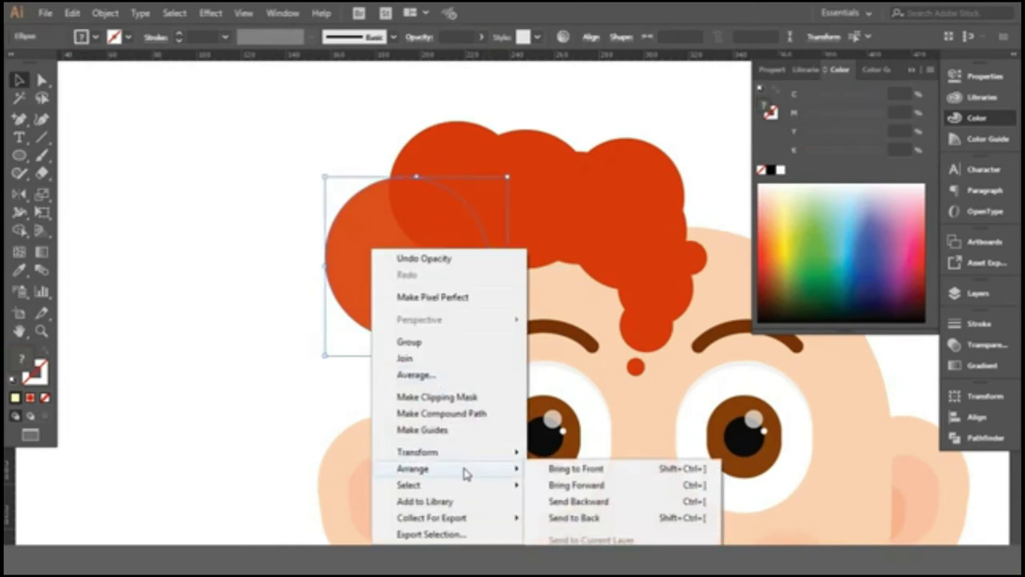
click(577, 501)
click(217, 313)
key(ctrl+minus)
key(ctrl+minus)
Reduce the big tinted hair circle's opacity to 5%.
click(41, 80)
click(349, 240)
click(481, 37)
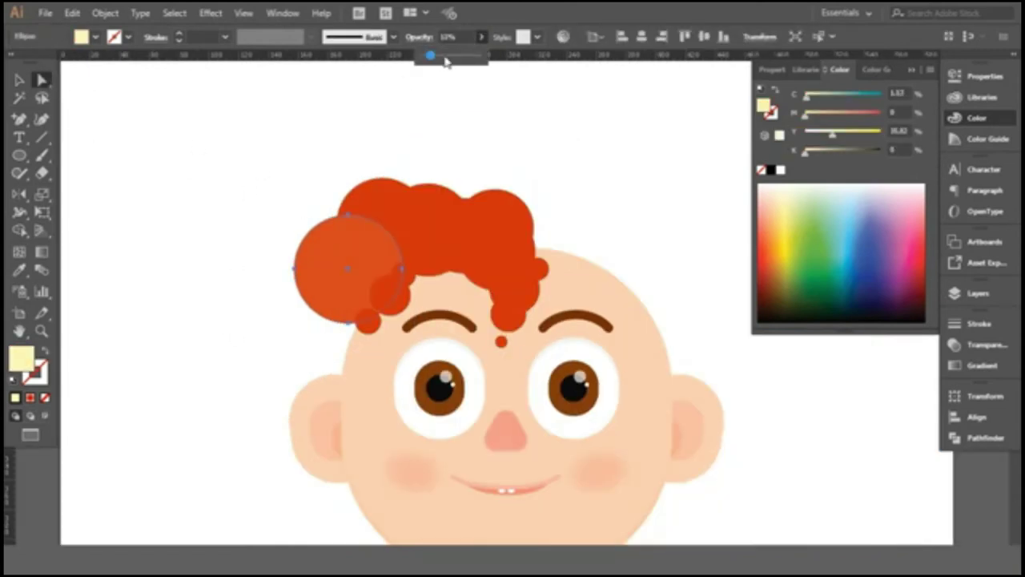
click(192, 165)
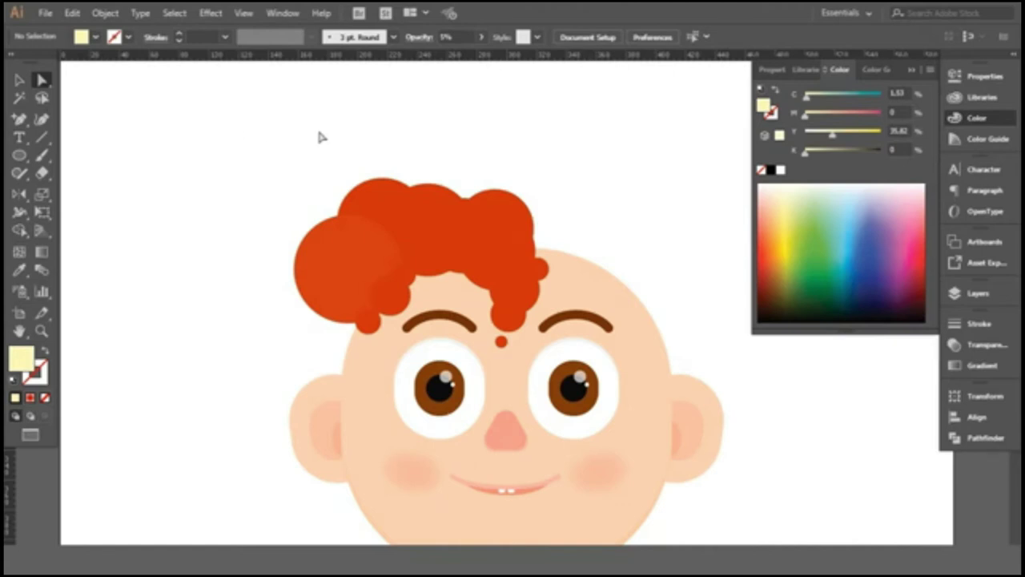
Fill a small left hair circle with black and lower its opacity to tint it.
scroll(315, 169, up, 1)
scroll(398, 300, up, 2)
scroll(458, 334, up, 1)
click(459, 335)
right_click(433, 353)
click(481, 50)
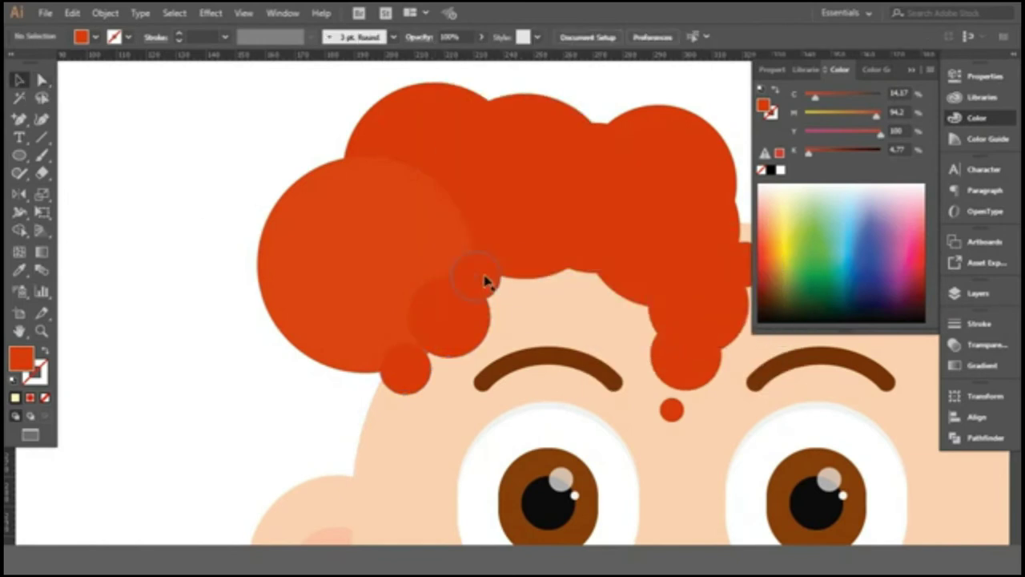
double_click(486, 280)
click(770, 170)
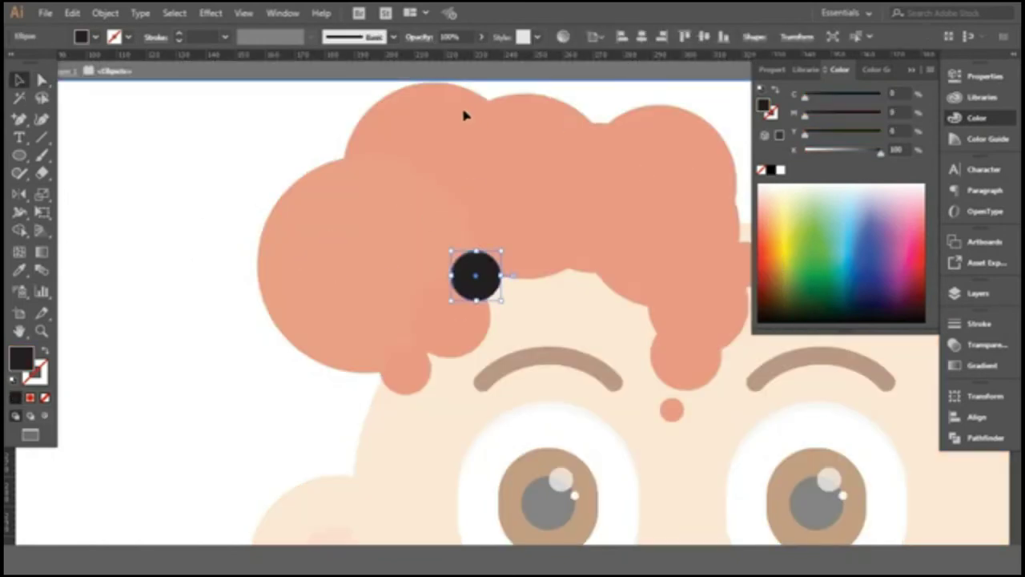
drag(443, 55, 435, 57)
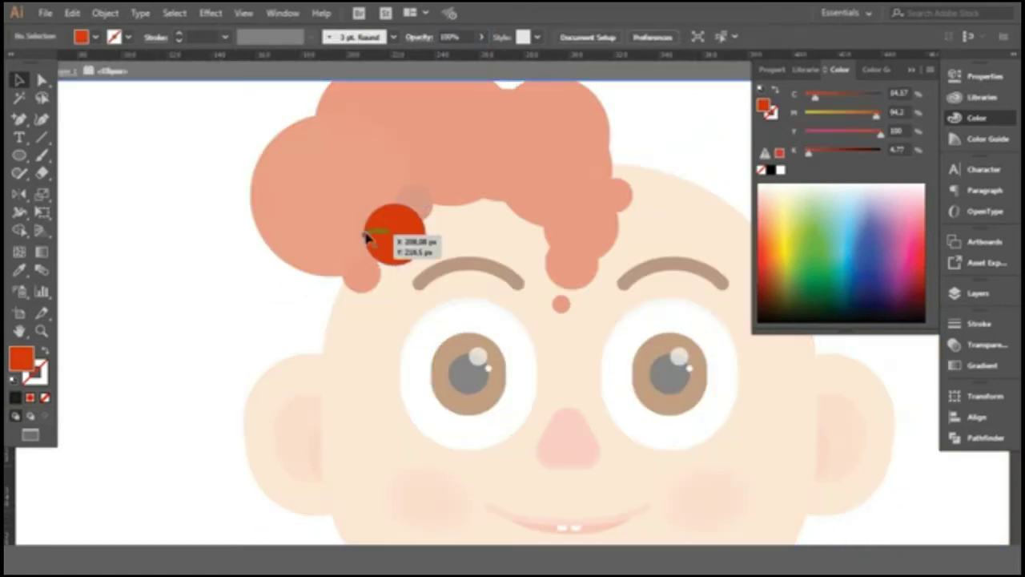
Undo an accidental duplicate circle, exit isolation, and isolate another small hair circle.
drag(396, 186, 433, 223)
key(ctrl+z)
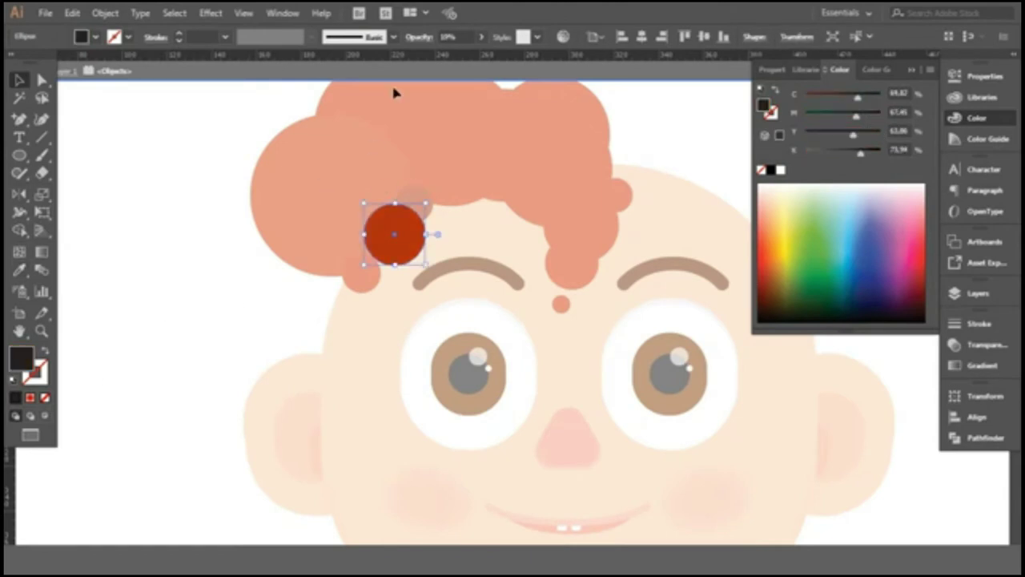
double_click(202, 144)
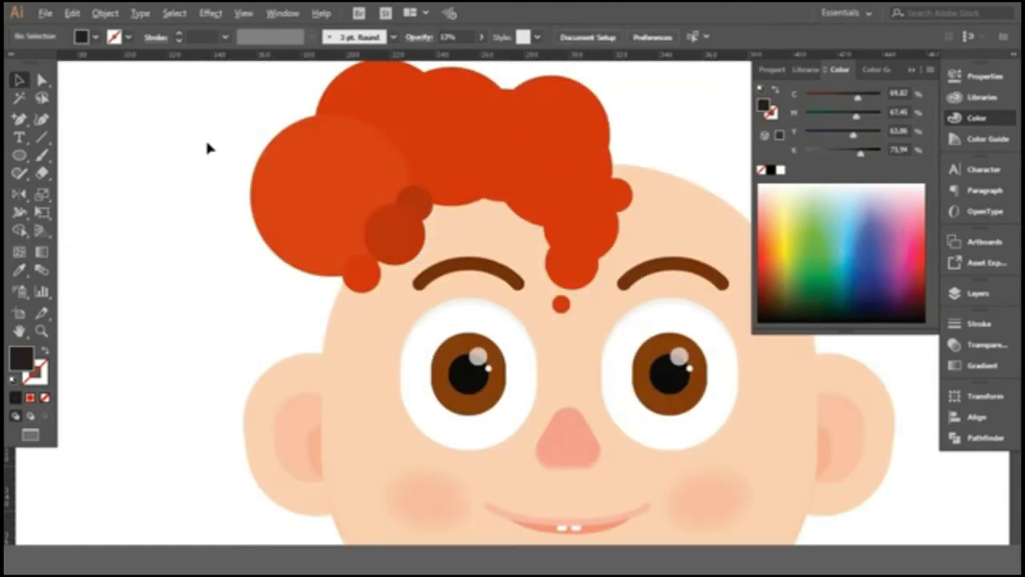
scroll(283, 270, up, 3)
click(338, 276)
double_click(338, 272)
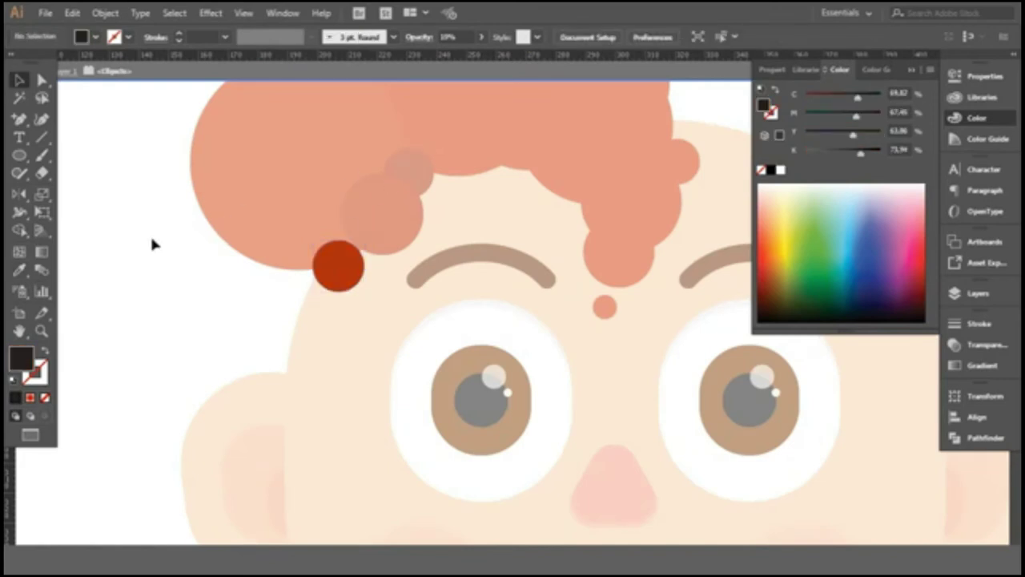
scroll(202, 229, up, 1)
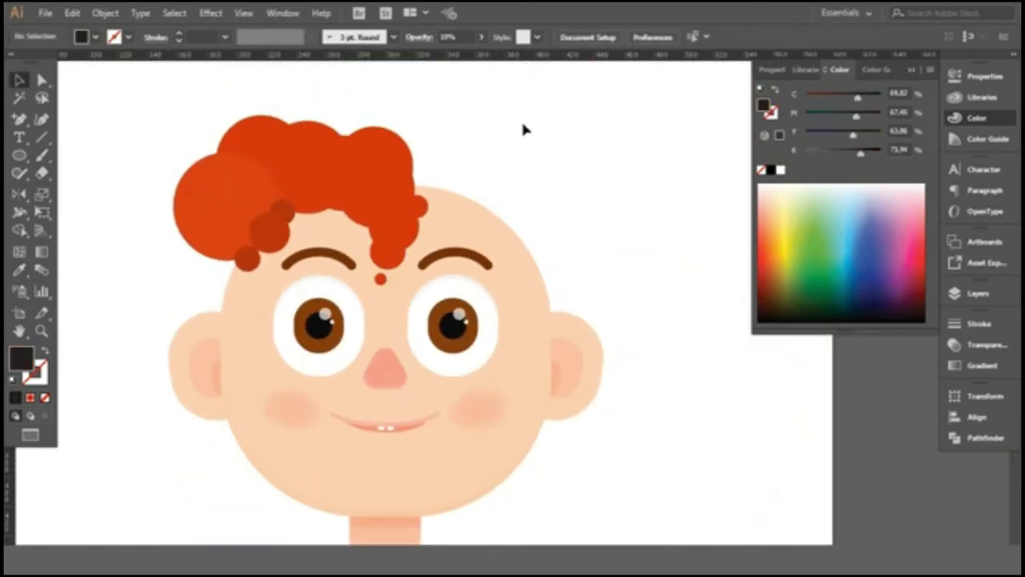
Pick out the large top hair circle using the Selection tool.
click(231, 210)
click(425, 38)
click(98, 151)
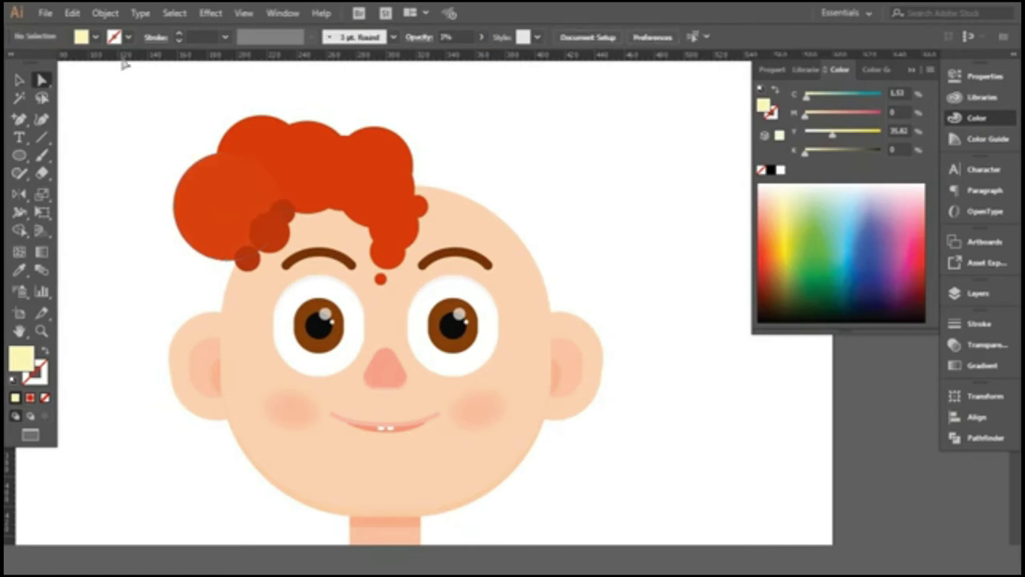
scroll(199, 111, up, 1)
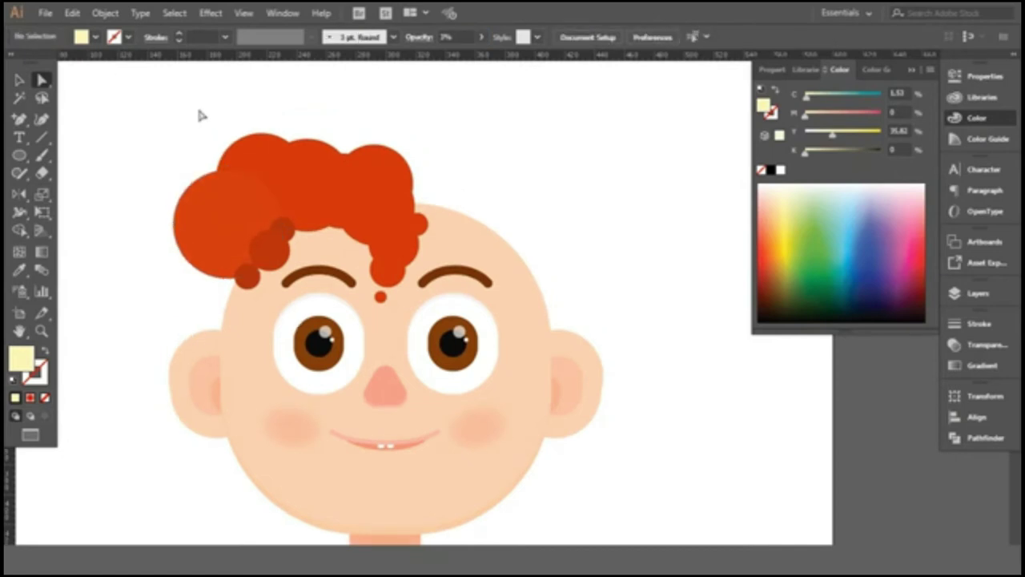
click(280, 237)
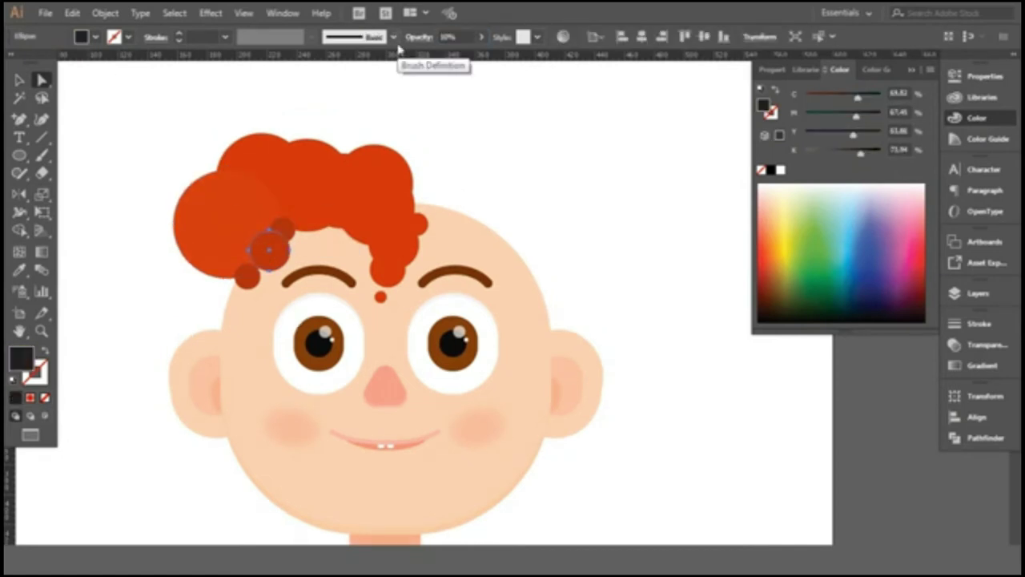
click(312, 104)
scroll(229, 156, up, 5)
click(481, 311)
click(18, 79)
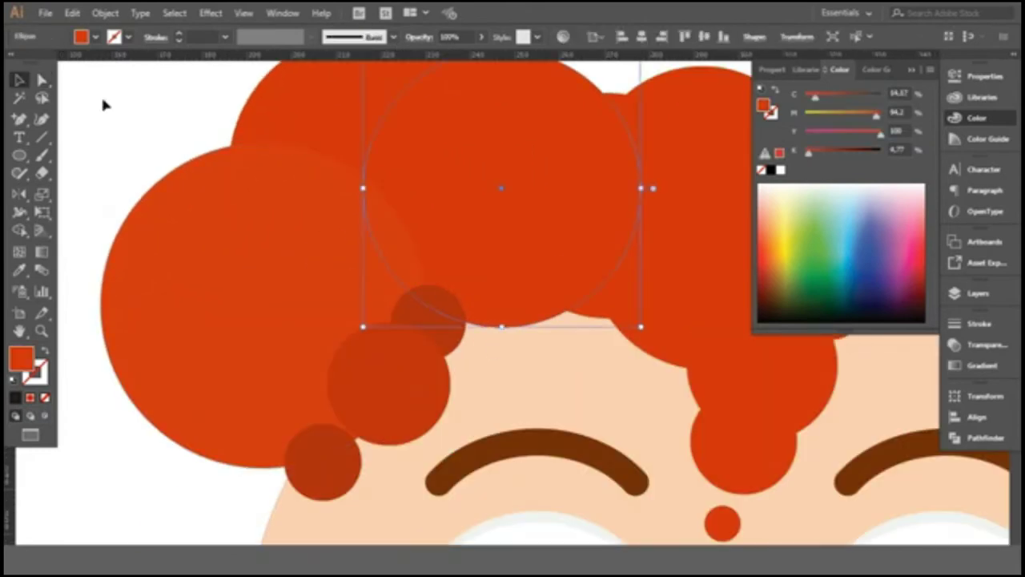
Fill the large top hair circle with black at 20% opacity.
double_click(463, 275)
click(470, 316)
double_click(348, 286)
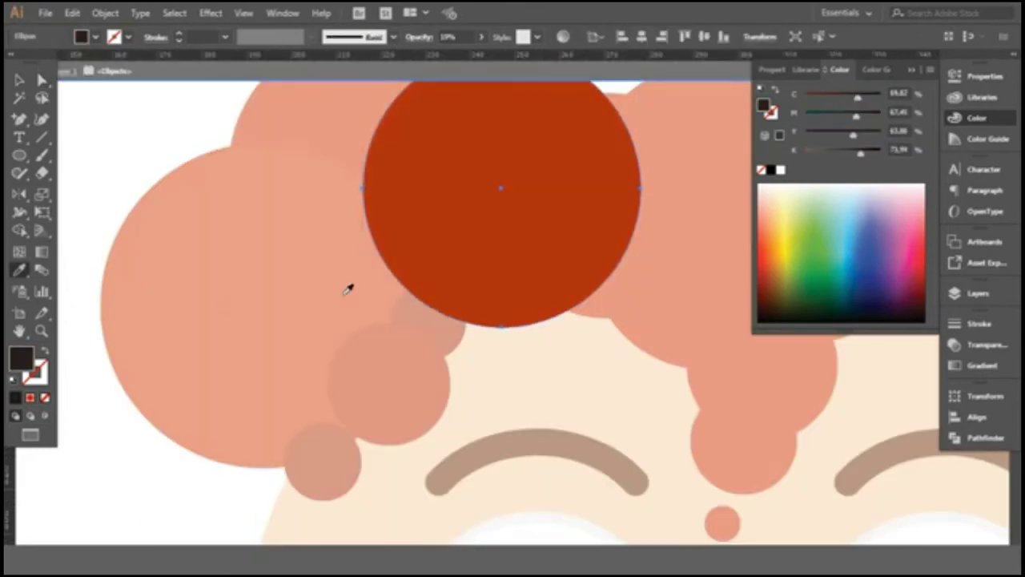
click(406, 186)
click(452, 37)
text(20)
double_click(140, 136)
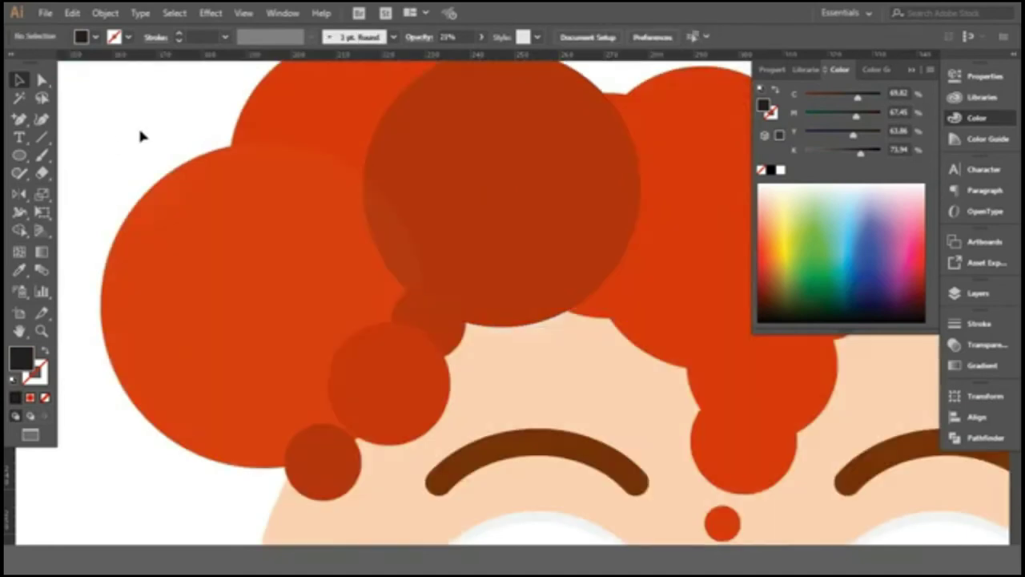
Zoom out to show the whole face and select both small hair circles together.
key(ctrl+minus)
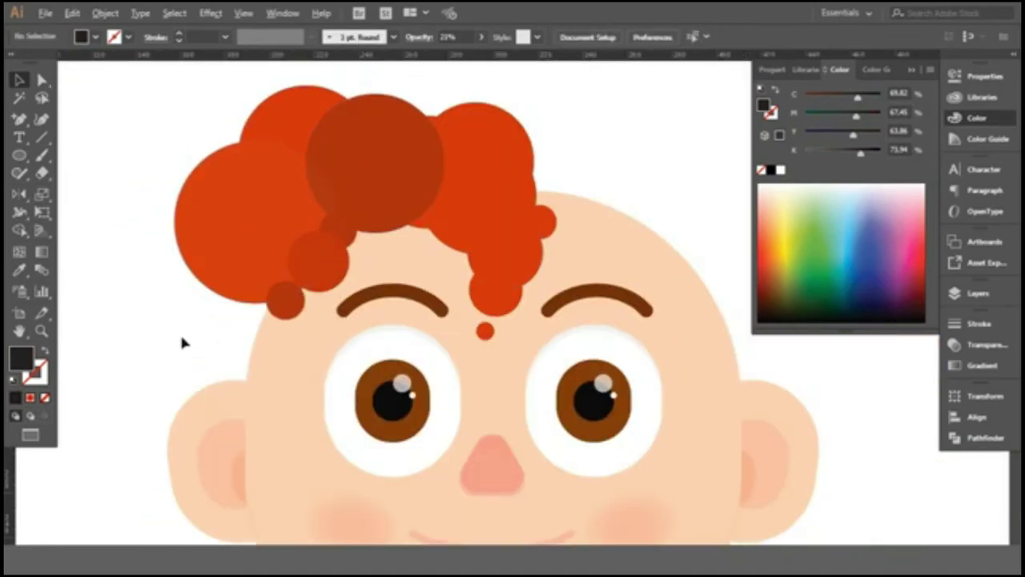
scroll(183, 343, up, 1)
click(401, 198)
click(42, 79)
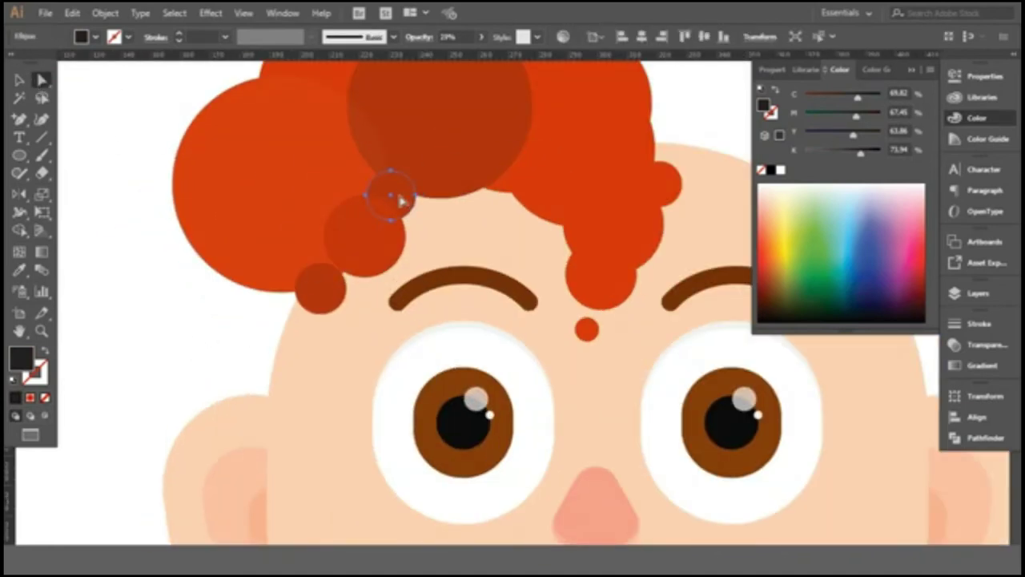
key(v)
drag(366, 279, 376, 200)
Isolate the hair circle group and move a faint circle down-left off the hair.
shift+click(234, 242)
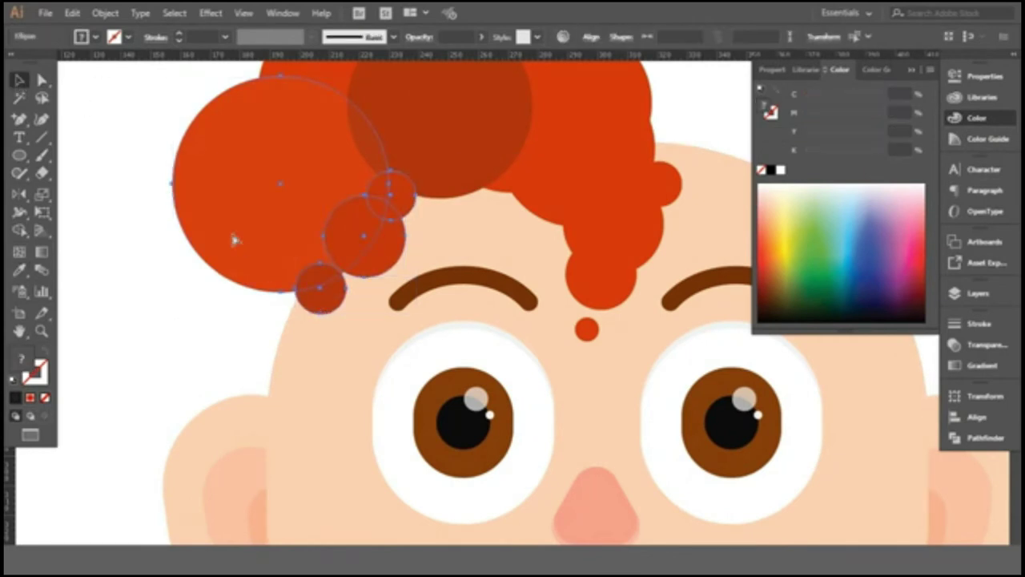
right_click(236, 189)
click(187, 335)
click(216, 224)
double_click(237, 208)
click(222, 244)
scroll(176, 363, down, 1)
drag(229, 228, 187, 293)
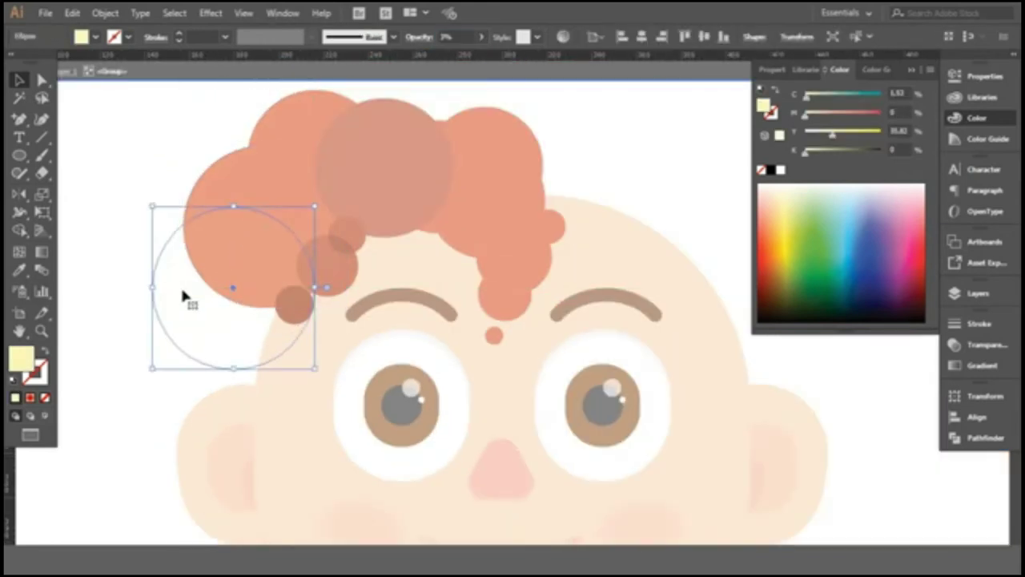
double_click(137, 171)
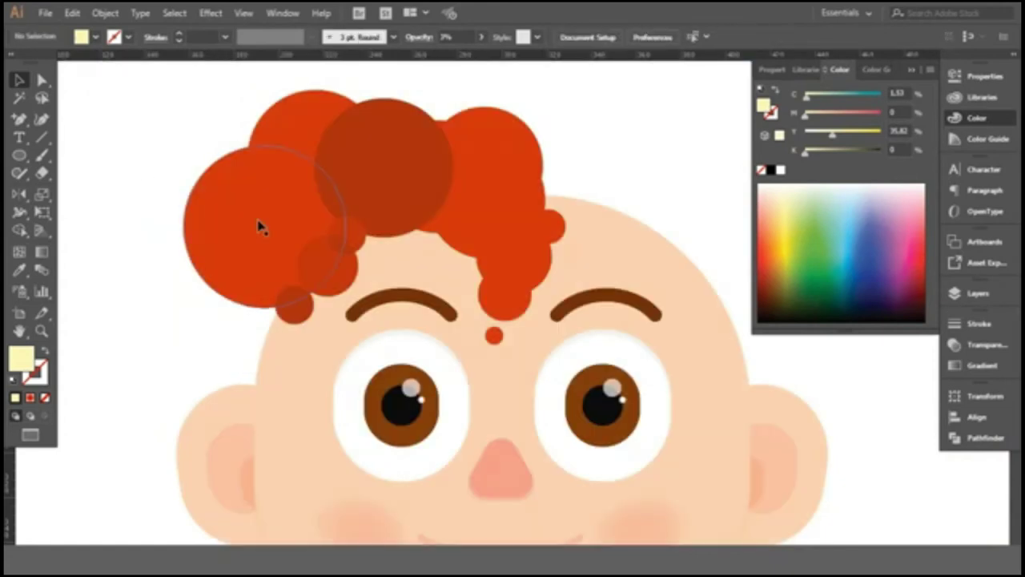
Bring the large left hair circle in front of the dark top circle.
click(259, 224)
scroll(313, 270, up, 1)
click(144, 377)
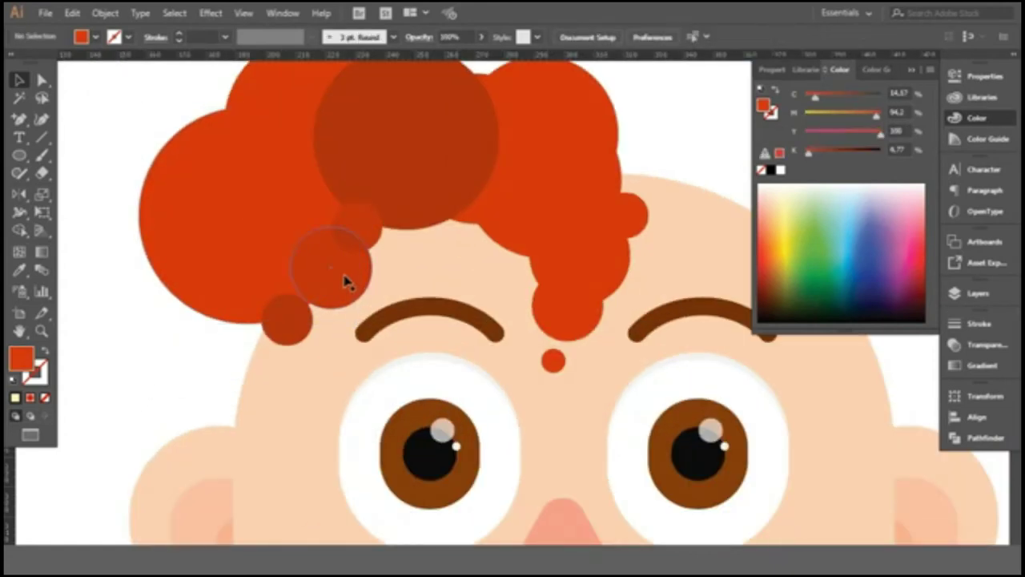
double_click(204, 317)
click(167, 328)
double_click(167, 328)
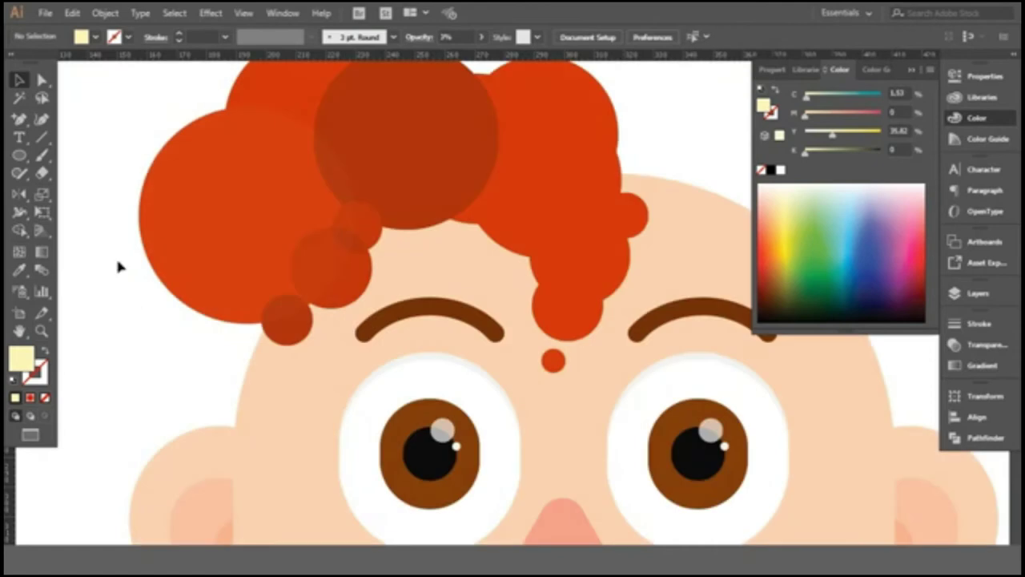
click(184, 279)
right_click(190, 274)
click(365, 420)
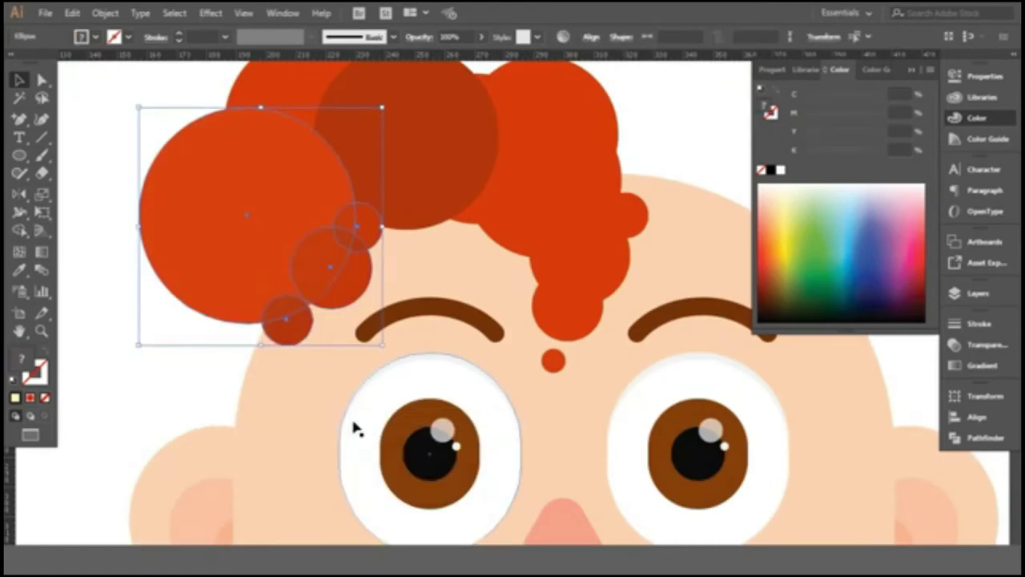
click(211, 373)
Send two small hair circles to the back and nudge a circle back onto the hair.
double_click(217, 290)
scroll(268, 444, up, 1)
drag(291, 323, 328, 286)
shift+click(365, 185)
right_click(367, 186)
click(561, 465)
scroll(329, 336, up, 1)
key(ctrl+shift+a)
drag(357, 257, 450, 311)
drag(427, 270, 334, 214)
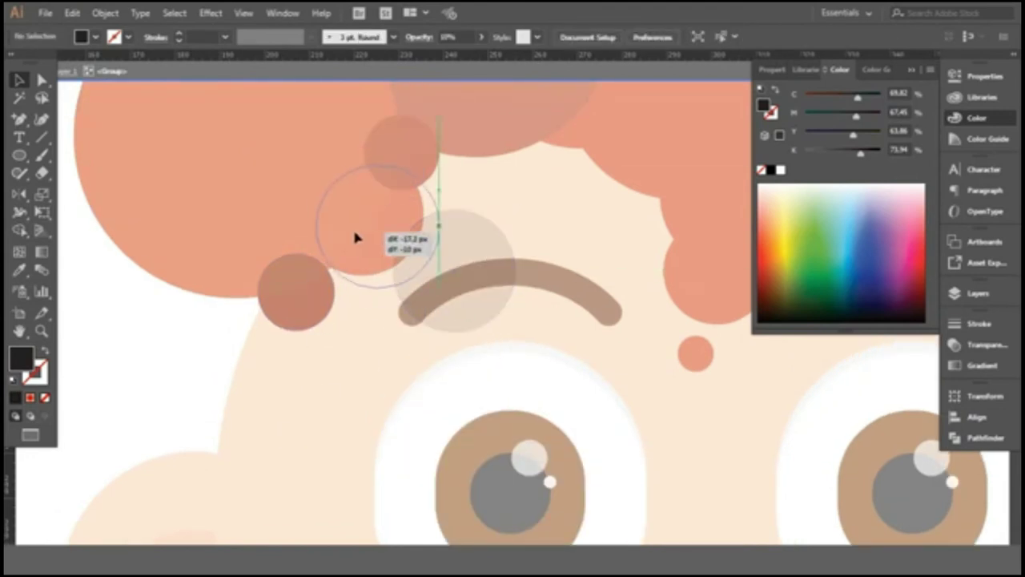
double_click(65, 325)
Select all the face parts to check stacking, then return to full-colour preview.
scroll(97, 336, down, 2)
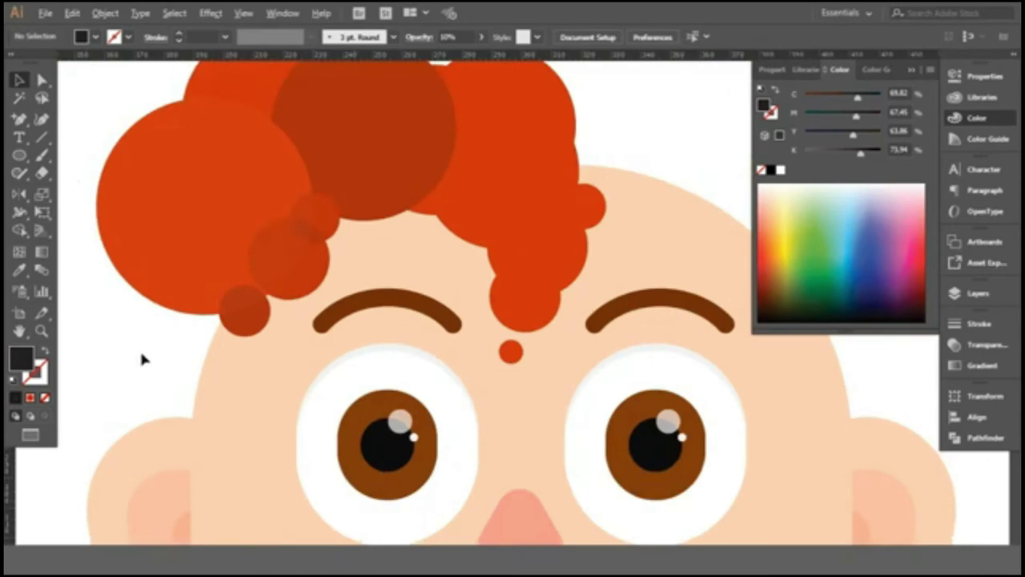
scroll(200, 340, up, 1)
click(248, 343)
click(165, 293)
scroll(160, 285, down, 3)
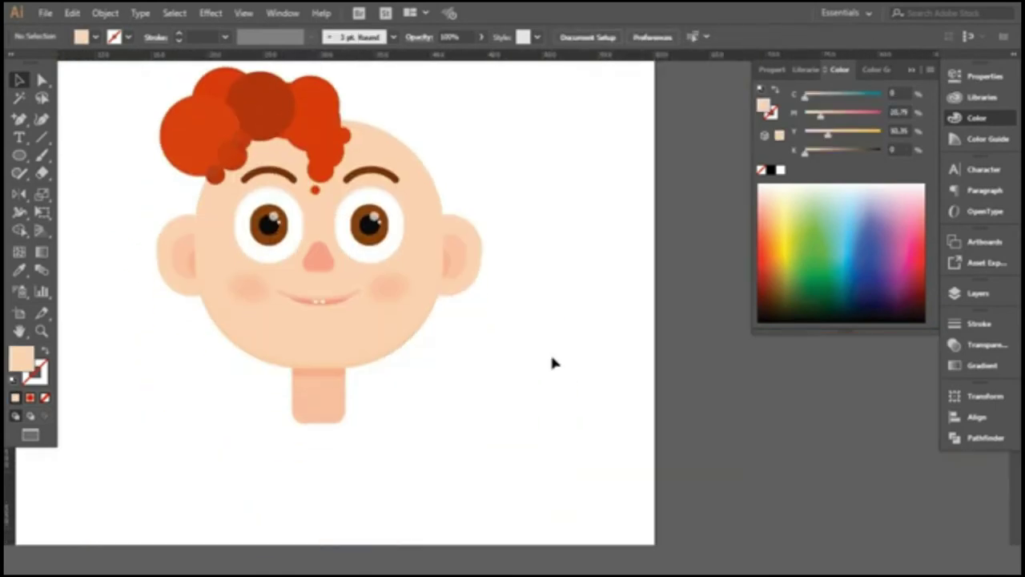
drag(393, 517, 499, 200)
scroll(371, 168, up, 2)
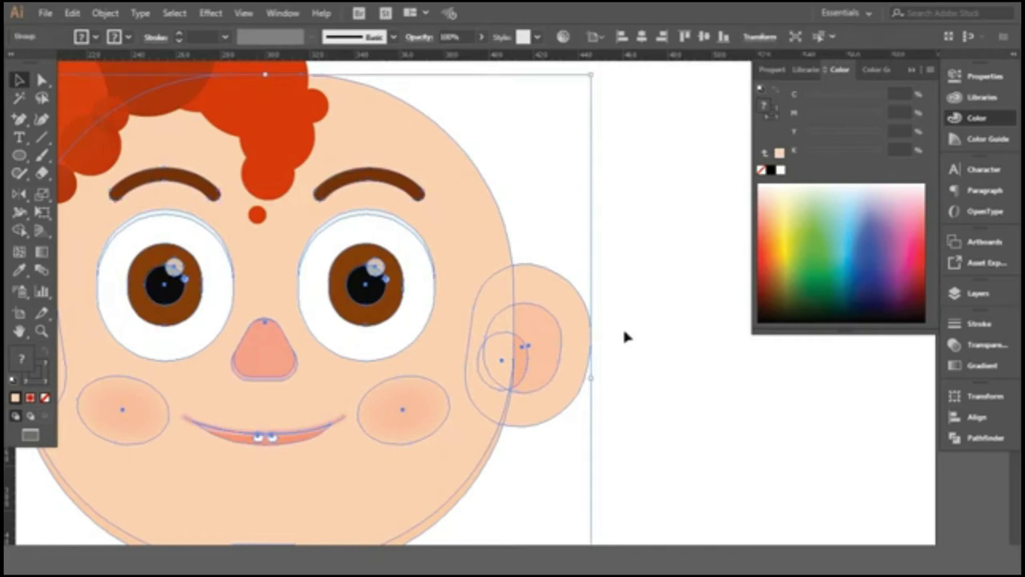
scroll(625, 345, down, 2)
click(630, 365)
key(ctrl+y)
scroll(384, 187, up, 2)
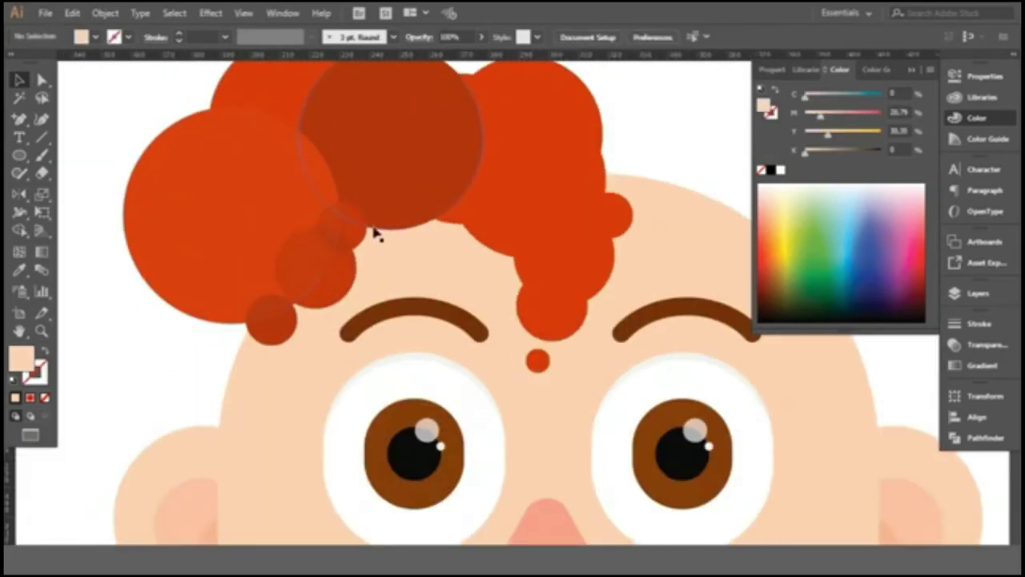
Bring the small dark hair circles to the front over the neighbouring curls.
right_click(197, 232)
right_click(172, 232)
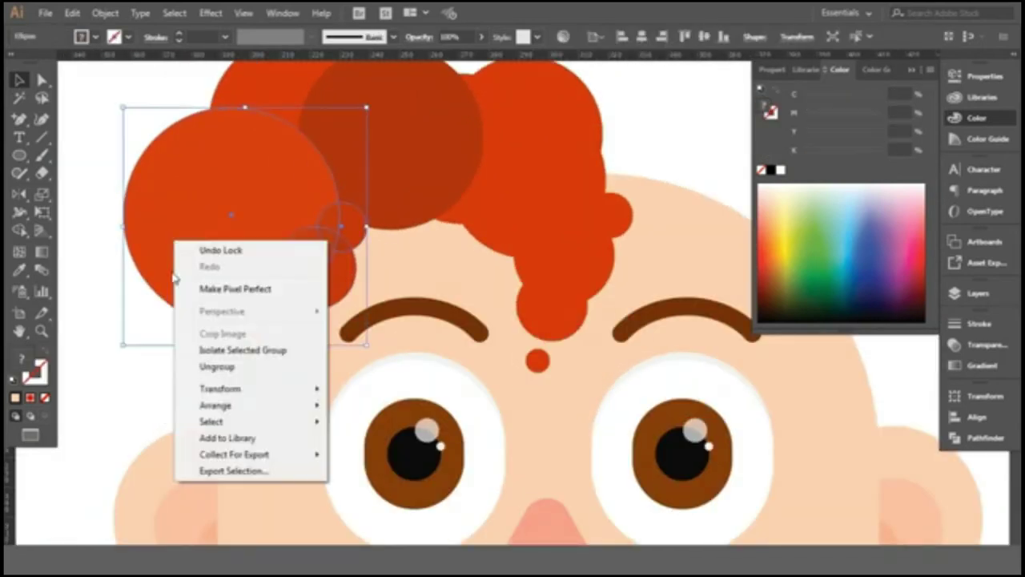
click(157, 393)
click(277, 324)
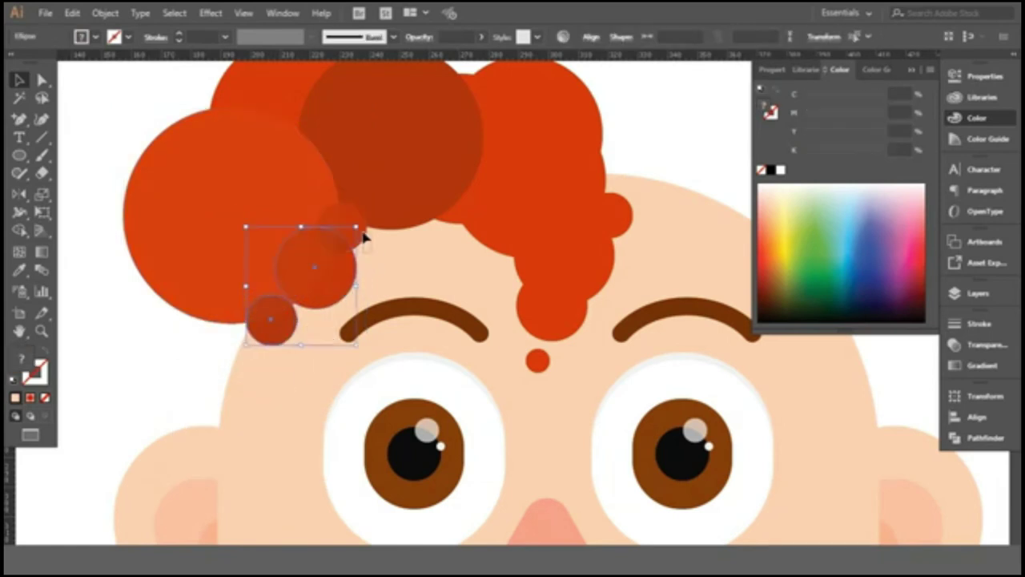
right_click(318, 215)
click(496, 467)
click(137, 393)
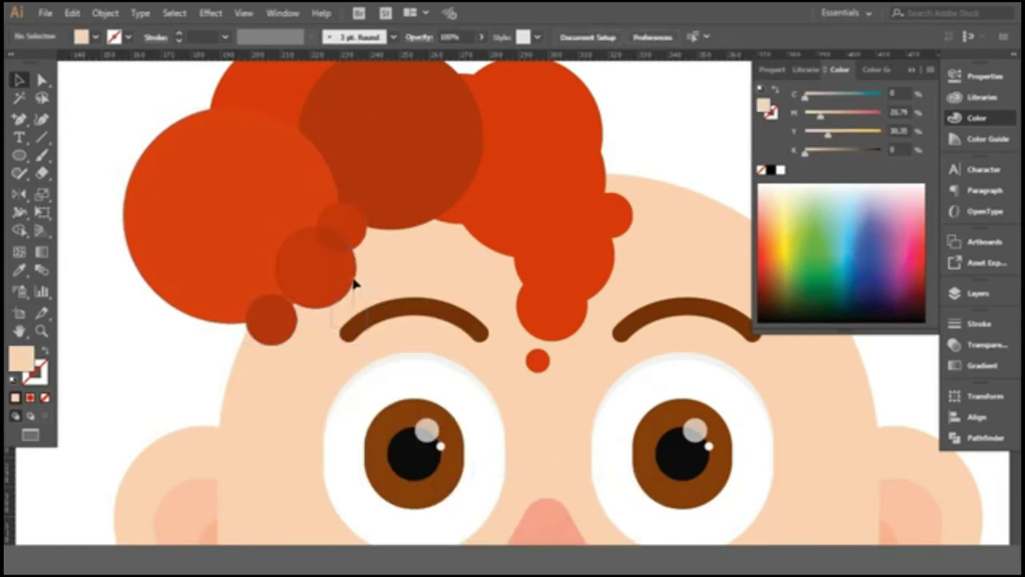
right_click(355, 282)
click(550, 469)
click(183, 394)
scroll(189, 405, up, 2)
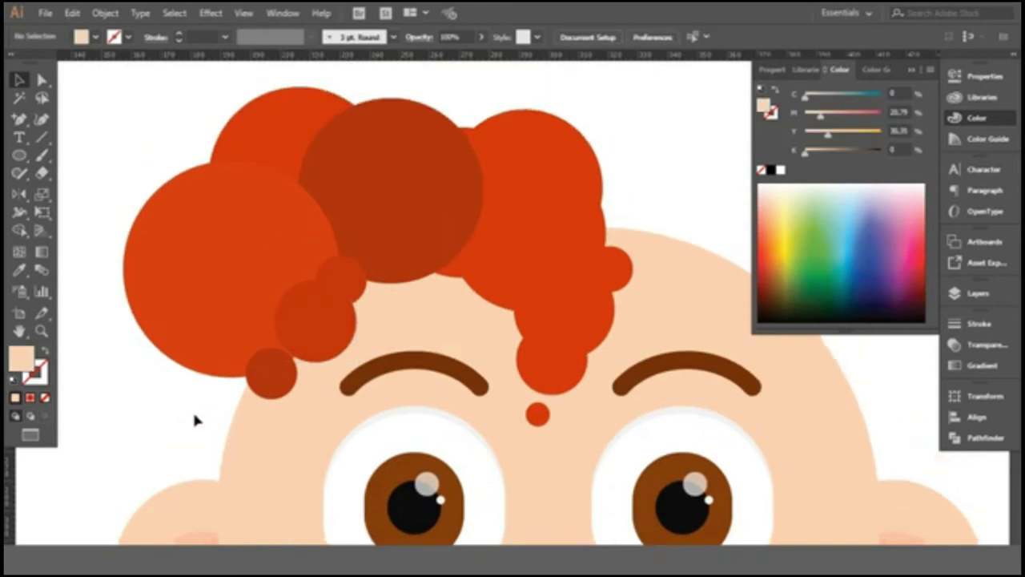
scroll(340, 396, down, 1)
scroll(192, 166, down, 1)
Send the dark hair circle backward step by step until it sits behind the right circle.
right_click(350, 201)
mouse_move(391, 433)
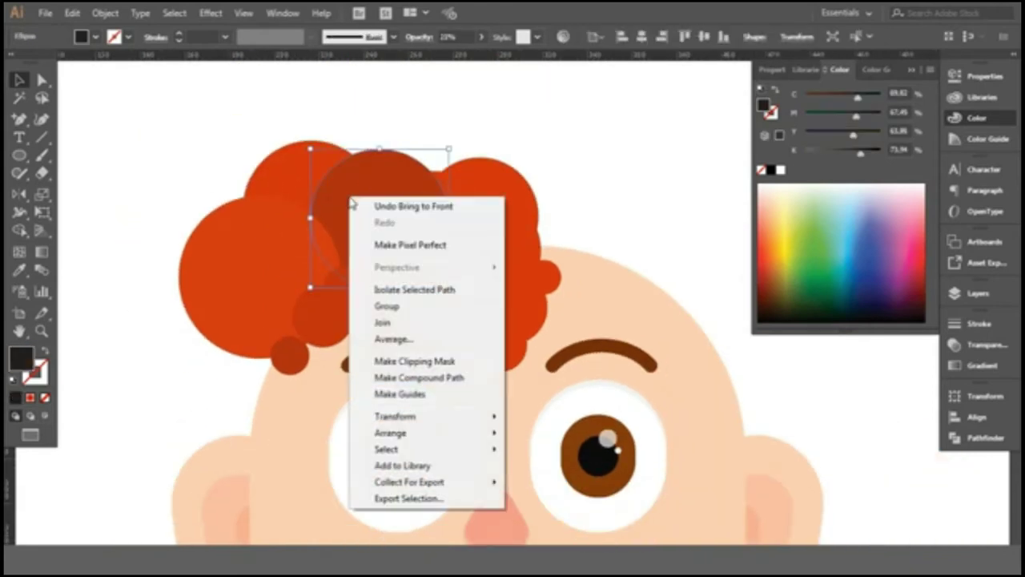
click(552, 470)
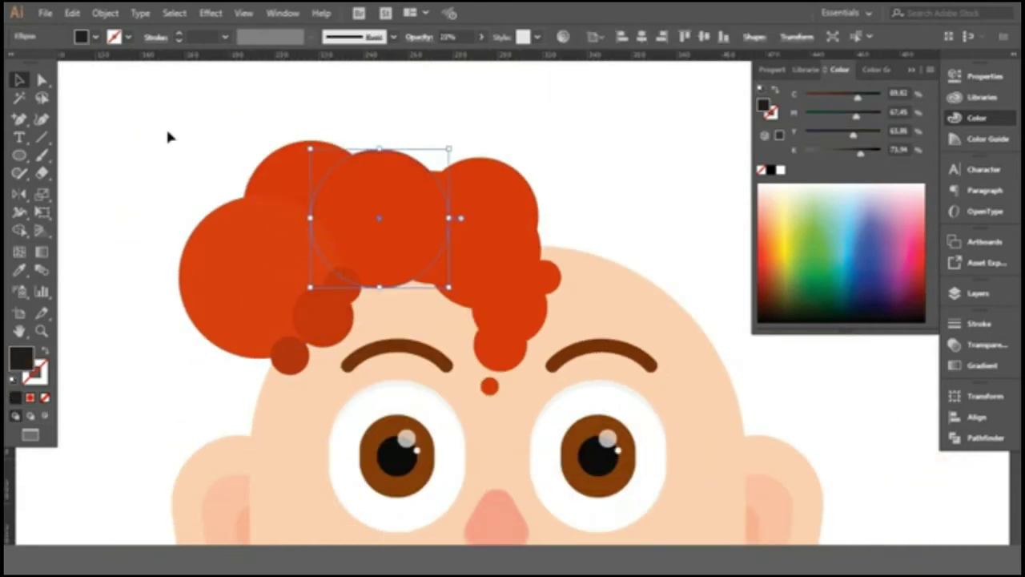
key(ctrl+z)
scroll(378, 313, up, 1)
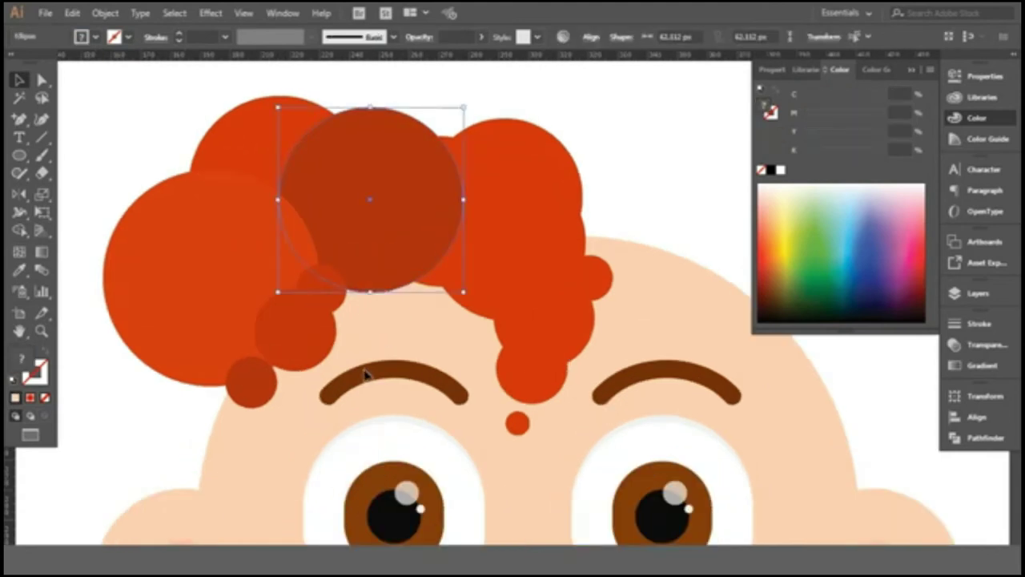
right_click(366, 267)
click(570, 465)
right_click(380, 267)
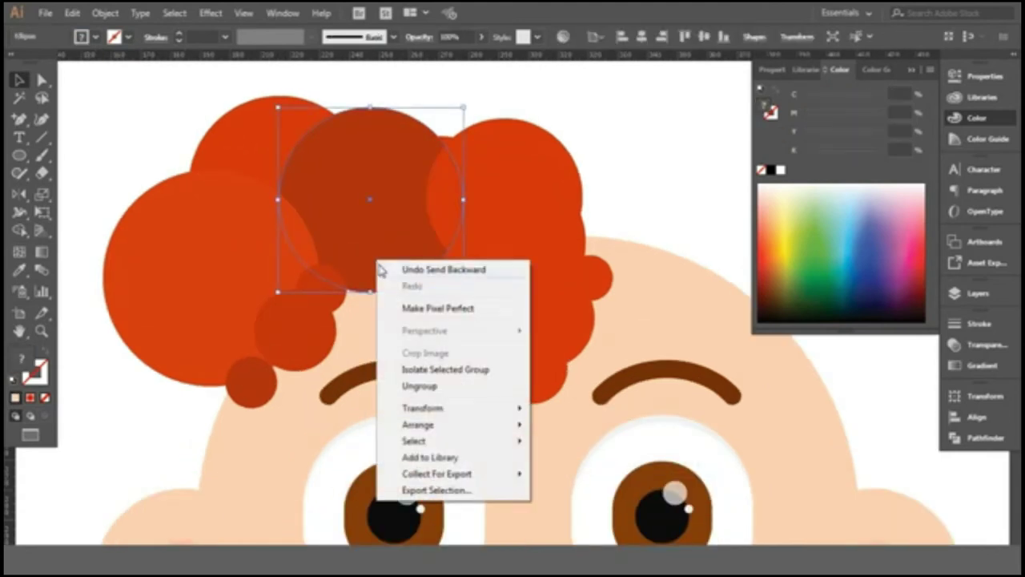
click(570, 456)
right_click(375, 262)
click(569, 456)
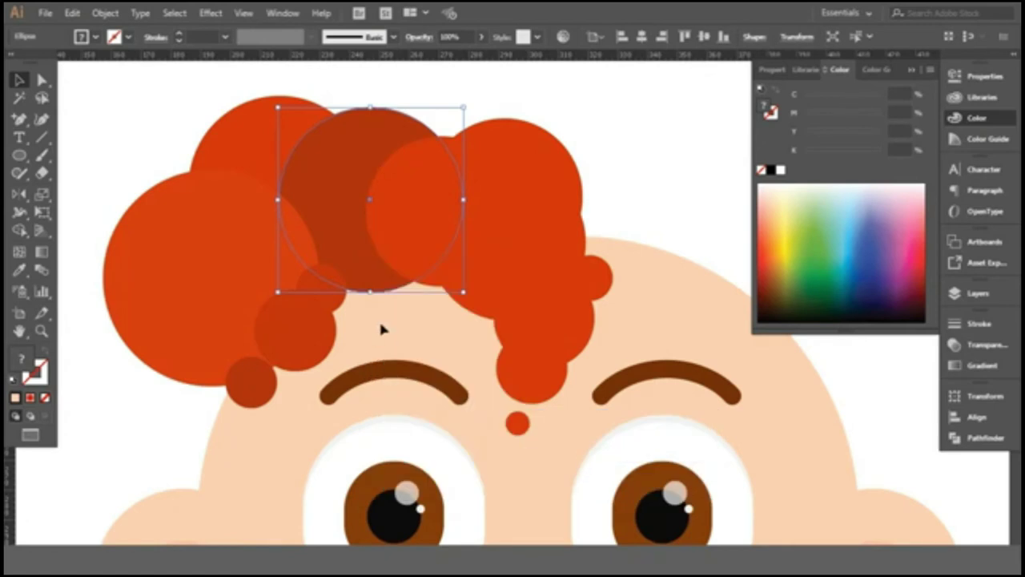
click(379, 319)
Bring the small dark, medium, big left and top hair circles to the front together.
scroll(301, 419, down, 1)
click(261, 395)
scroll(303, 403, up, 1)
shift+click(322, 356)
shift+click(128, 263)
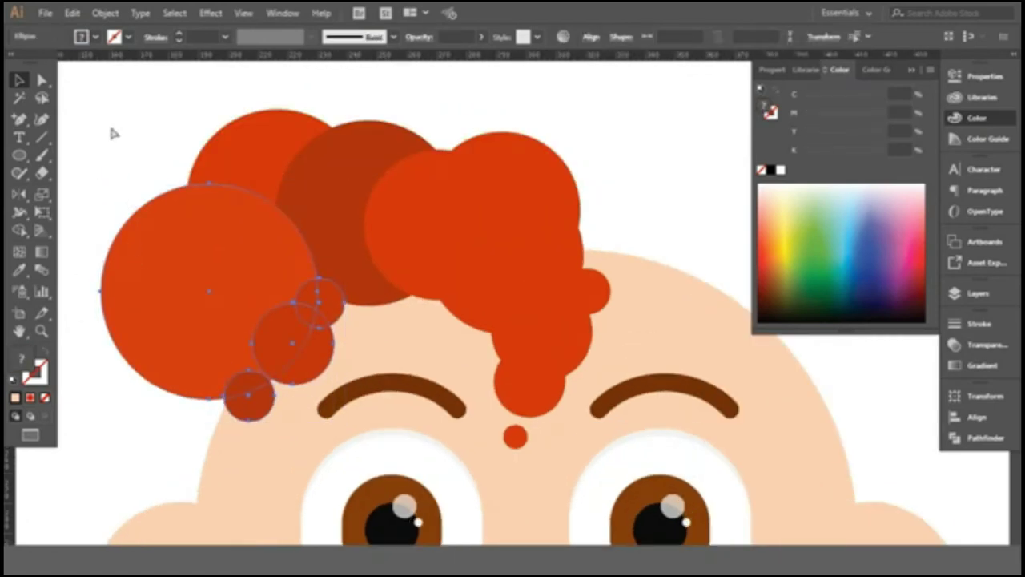
shift+click(235, 165)
right_click(256, 150)
click(453, 298)
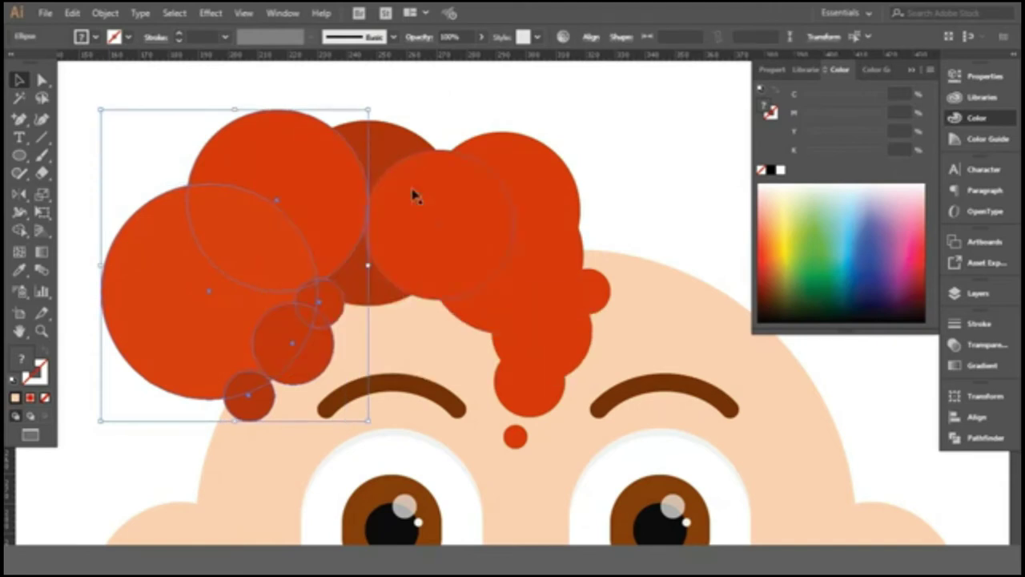
click(449, 98)
Check the big left and dark hair circles, trying then undoing a black fill on one.
scroll(411, 210, down, 1)
click(233, 292)
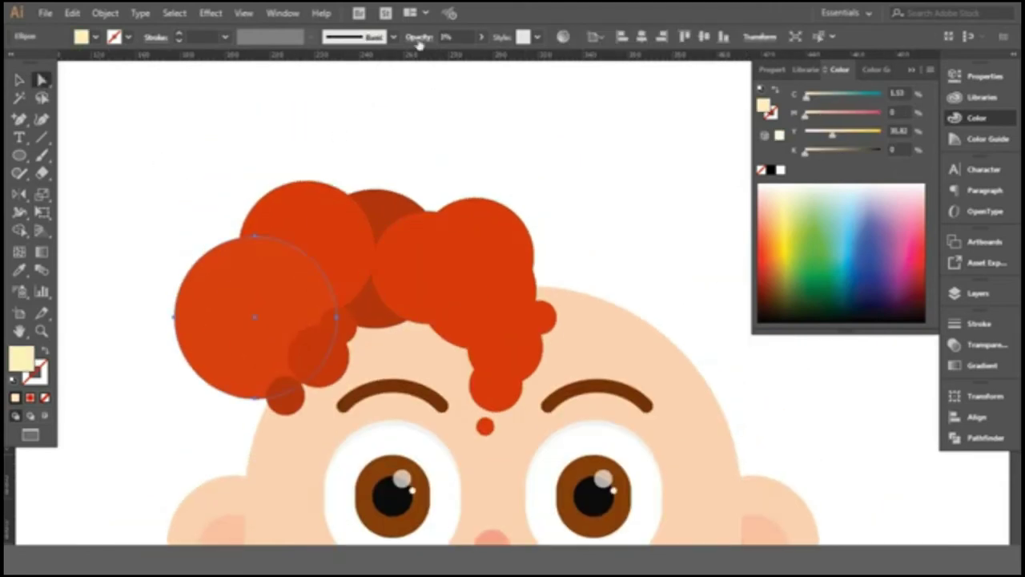
click(366, 105)
scroll(451, 141, down, 2)
scroll(392, 156, up, 1)
scroll(376, 185, up, 2)
click(365, 200)
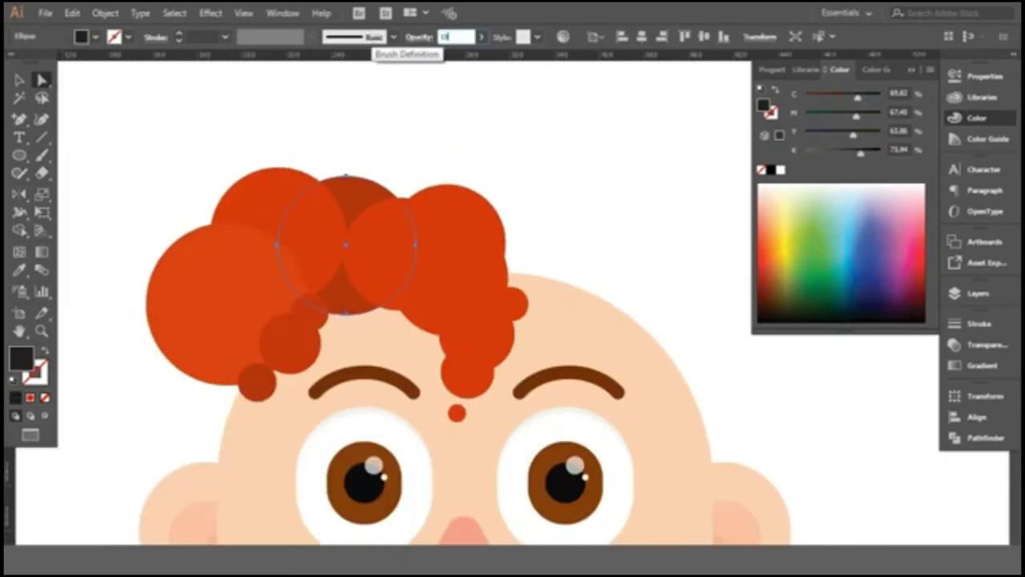
click(473, 137)
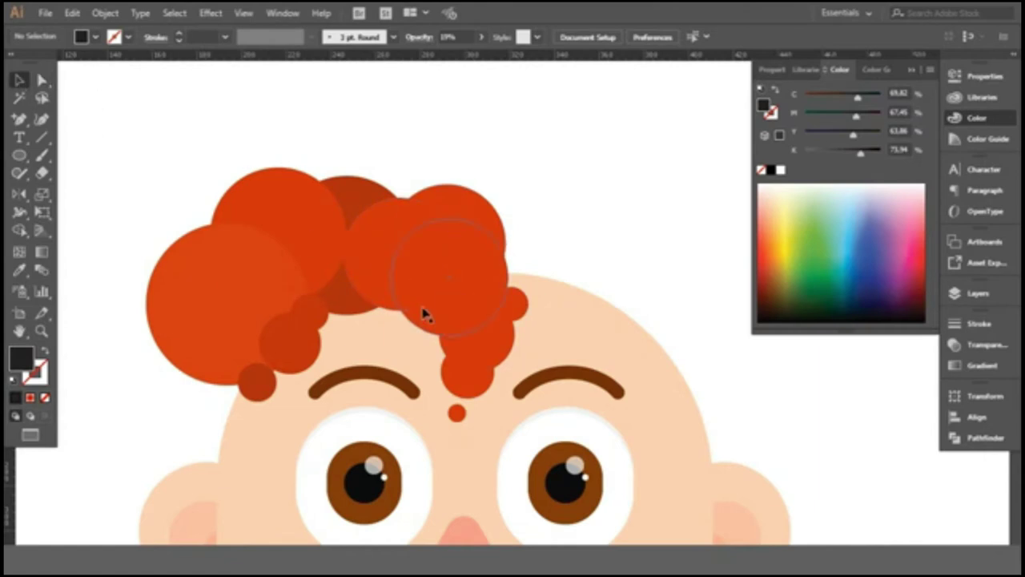
double_click(430, 230)
click(769, 171)
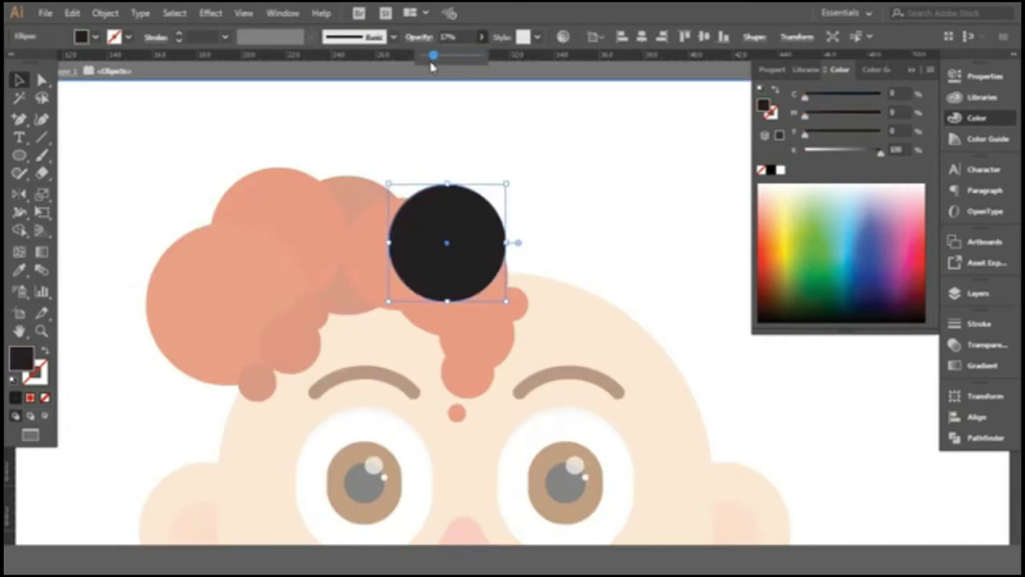
key(ctrl+z)
key(ctrl+z)
double_click(538, 132)
Bring two hair circles, including the right-side one, to the front.
scroll(457, 241, up, 2)
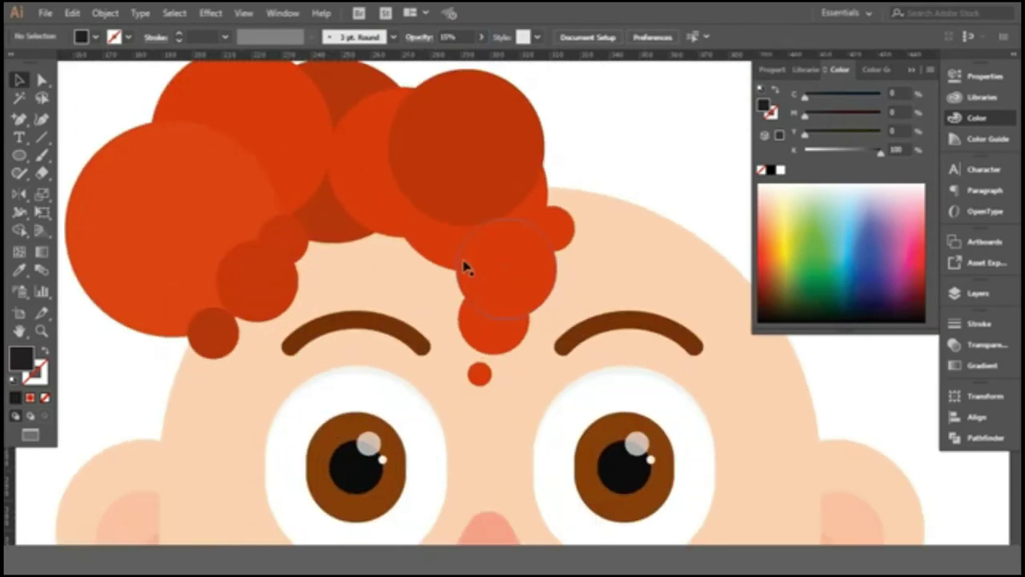
right_click(424, 237)
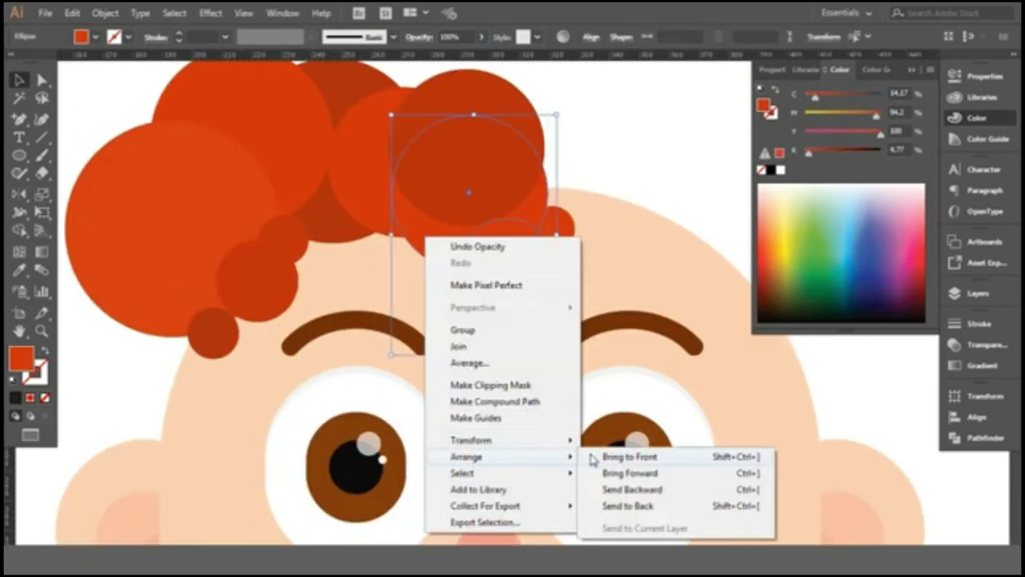
click(629, 458)
click(627, 153)
scroll(579, 323, up, 1)
click(446, 228)
right_click(441, 220)
click(640, 461)
Resize the right hair circle to 50.5 px, then nudge it down and shrink it to 45 px.
drag(549, 288, 549, 281)
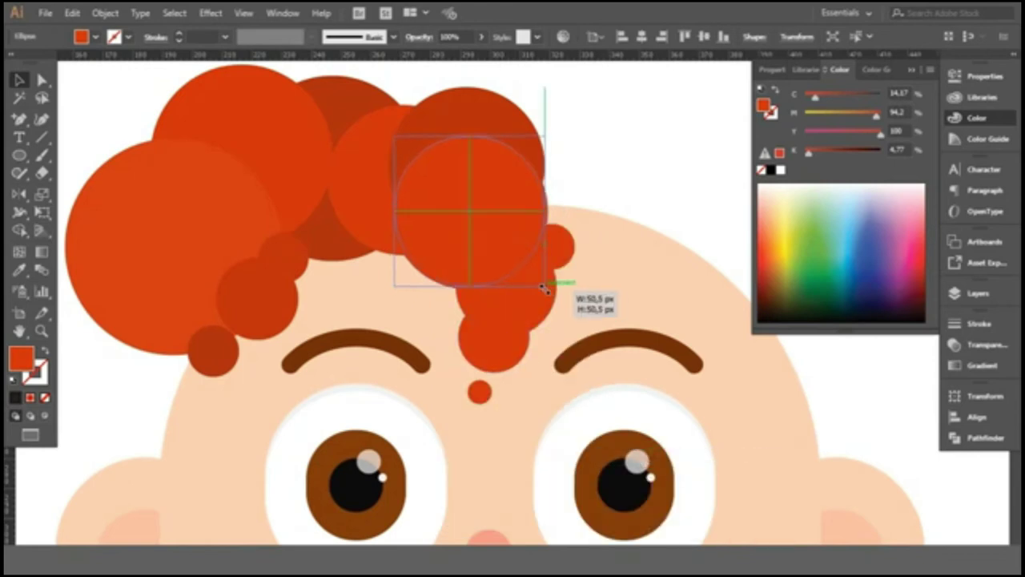
click(606, 120)
key(ctrl+0)
key(ctrl+z)
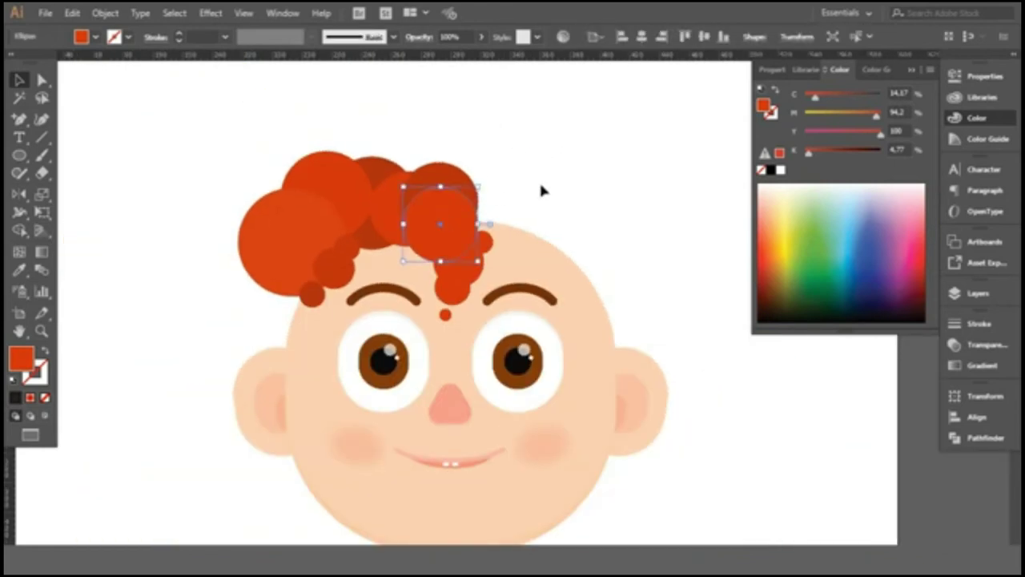
key(Down)
key(Down)
key(Down)
key(Down)
key(Down)
drag(478, 271, 485, 266)
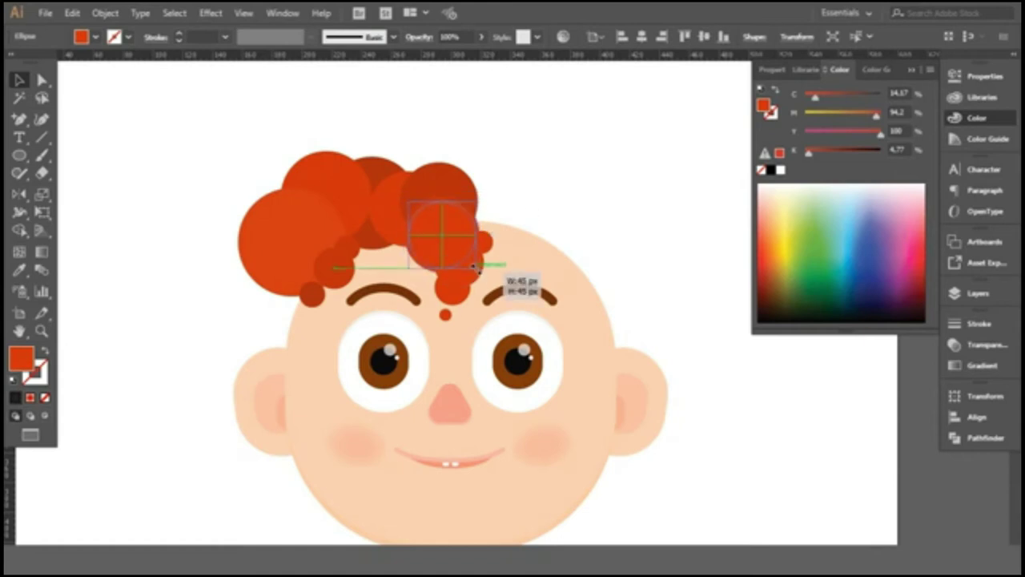
click(571, 148)
Change the opacity of the top-right hair circle.
key(ctrl+equal)
click(556, 268)
click(449, 105)
click(457, 37)
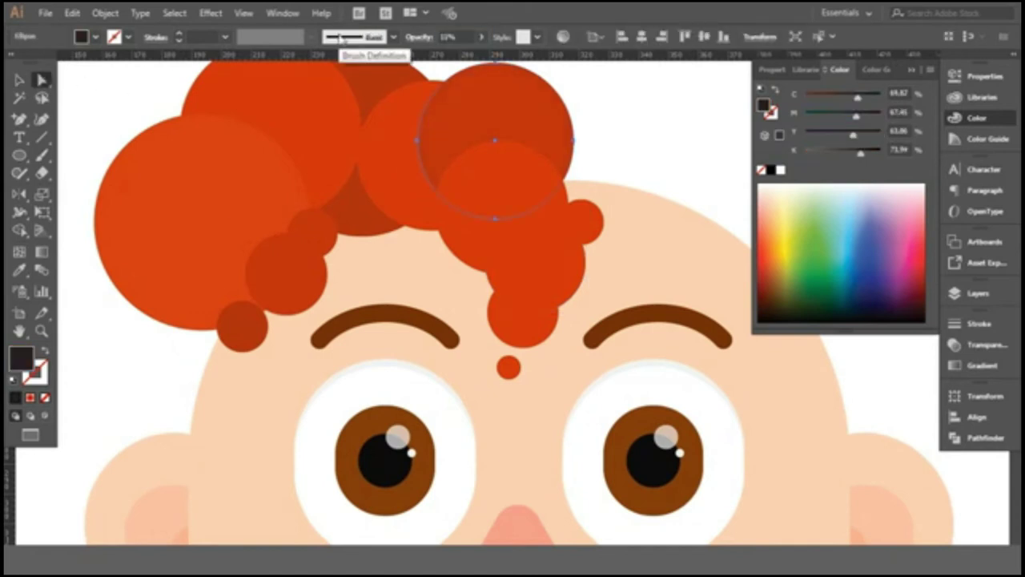
key(ctrl+shift+a)
scroll(310, 137, down, 2)
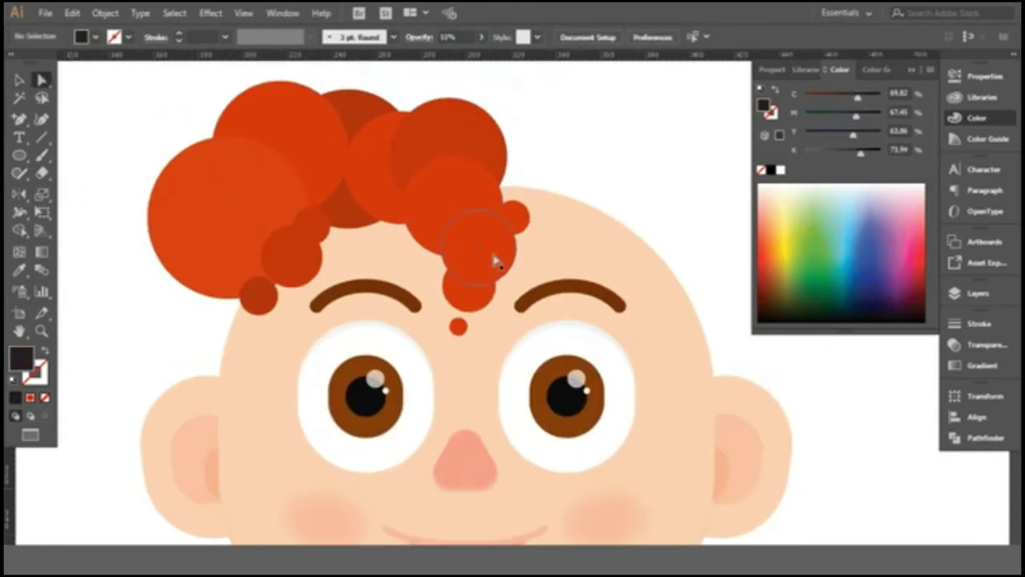
click(495, 260)
key(v)
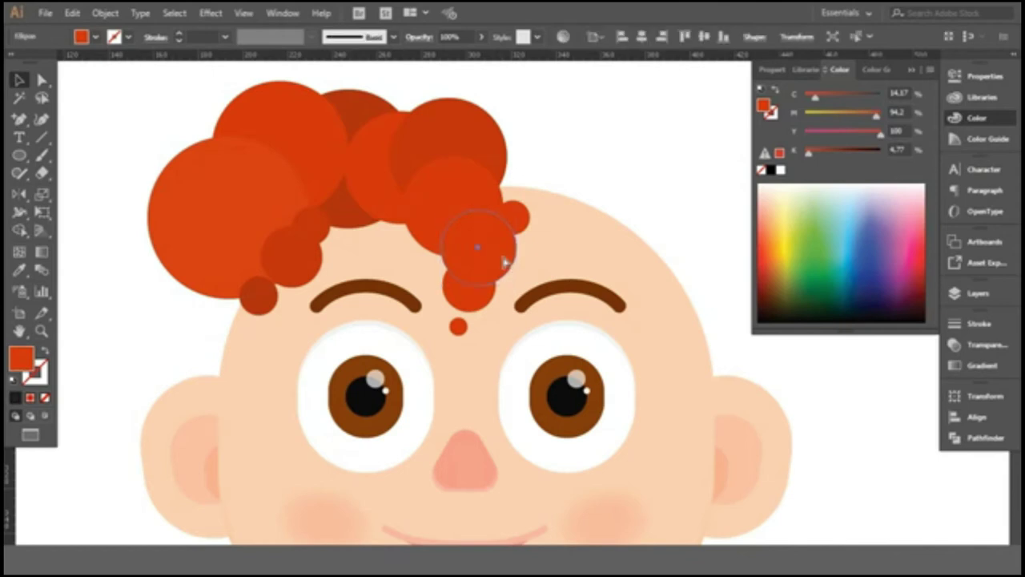
Darken the red fill of the lower circle near the brow and send it back one step.
double_click(481, 262)
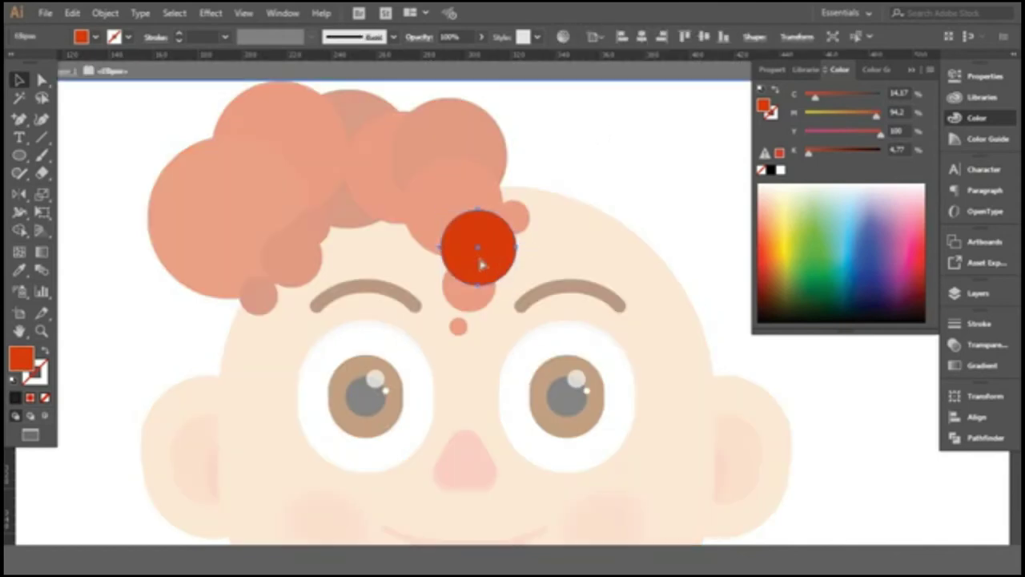
click(513, 170)
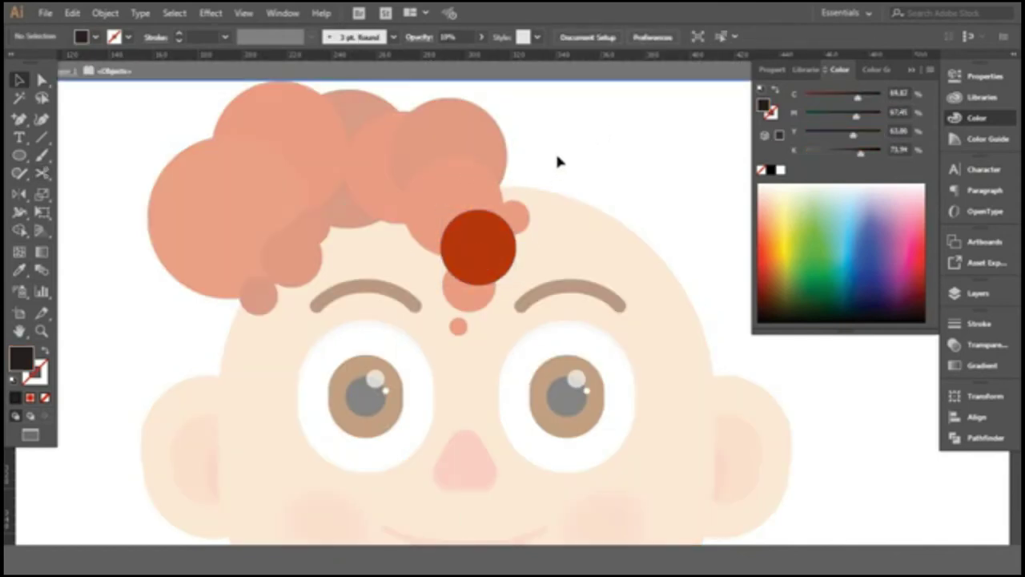
double_click(560, 165)
right_click(417, 280)
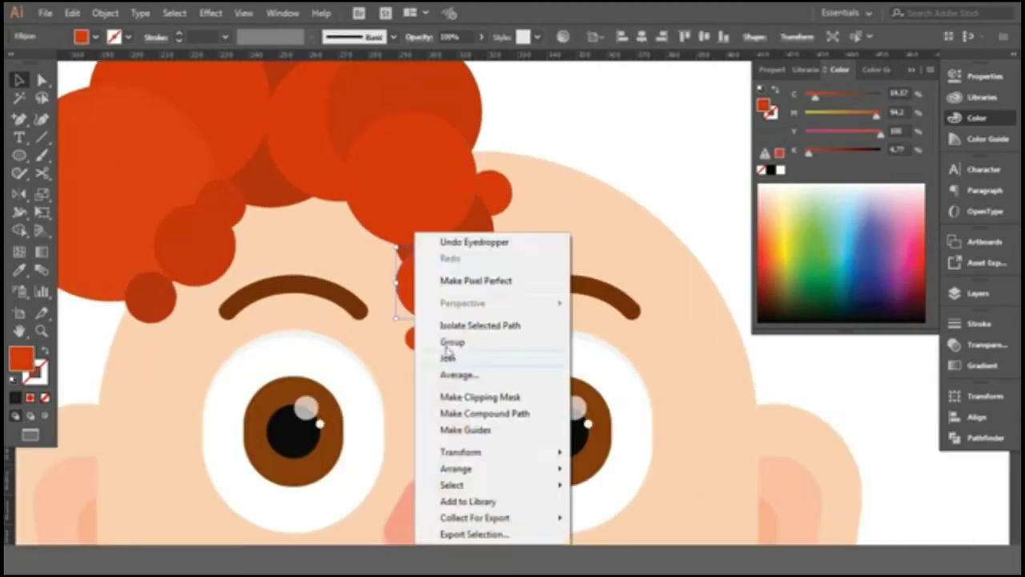
click(617, 499)
click(553, 129)
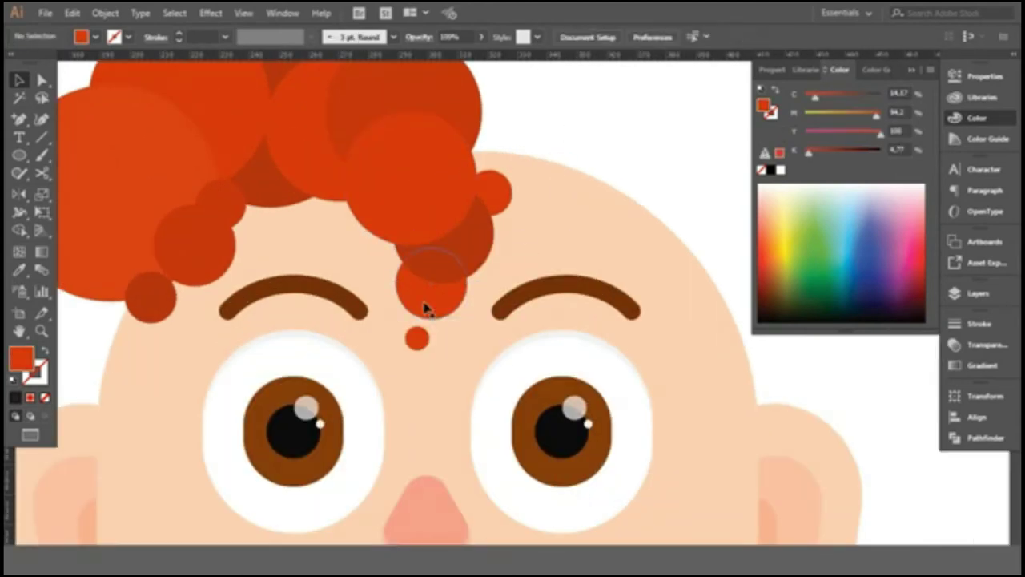
Give the circle above the brows a darker sampled red and adjust its opacity.
double_click(426, 309)
click(431, 285)
key(i)
click(480, 37)
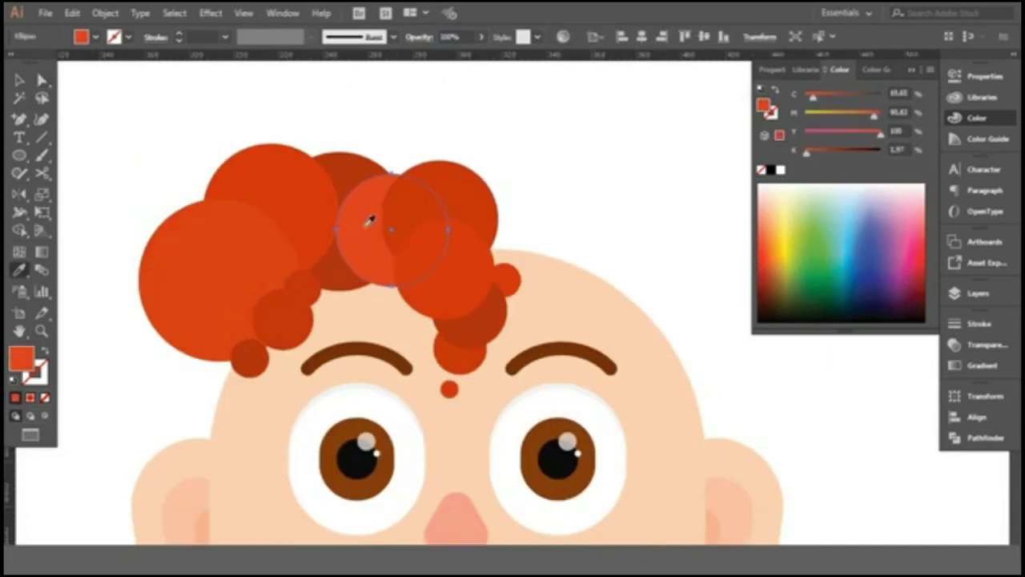
Apply the sampled colour to the circle above the brows, then lighten it slightly.
click(370, 221)
key(v)
click(380, 137)
click(391, 230)
drag(875, 112, 872, 120)
click(478, 104)
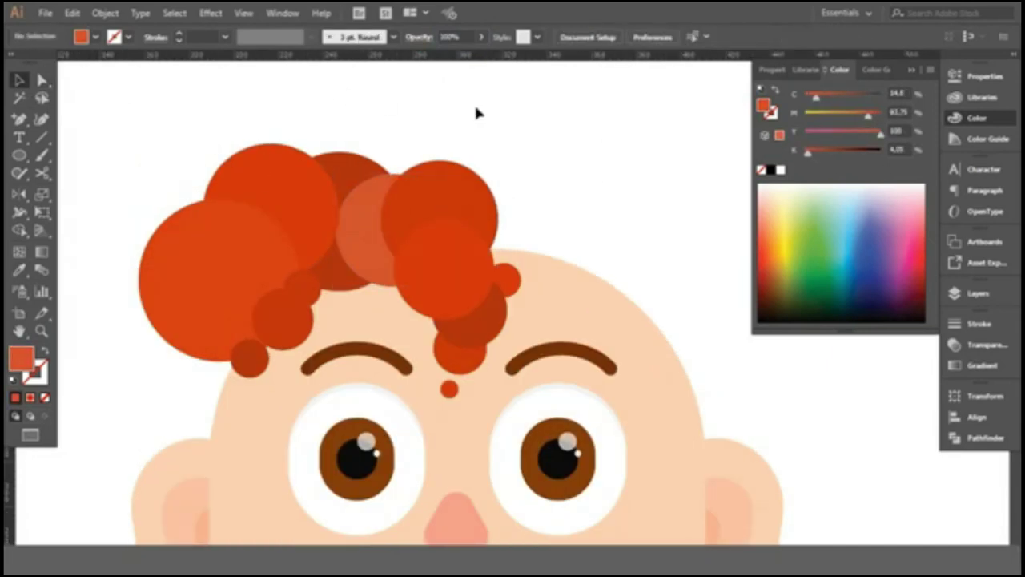
Shift the top-left hair circle slightly into a better position.
click(268, 179)
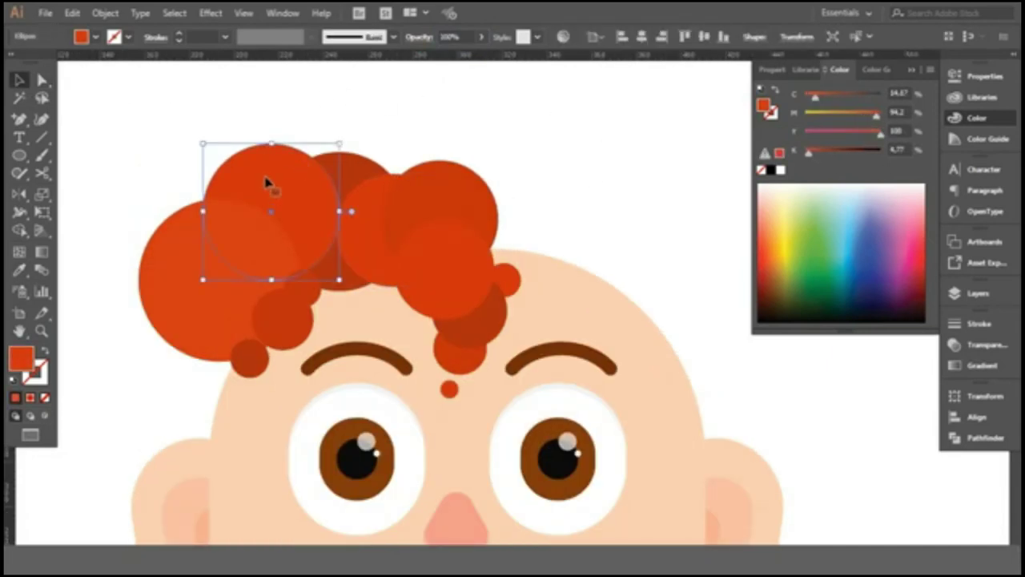
drag(268, 178, 267, 187)
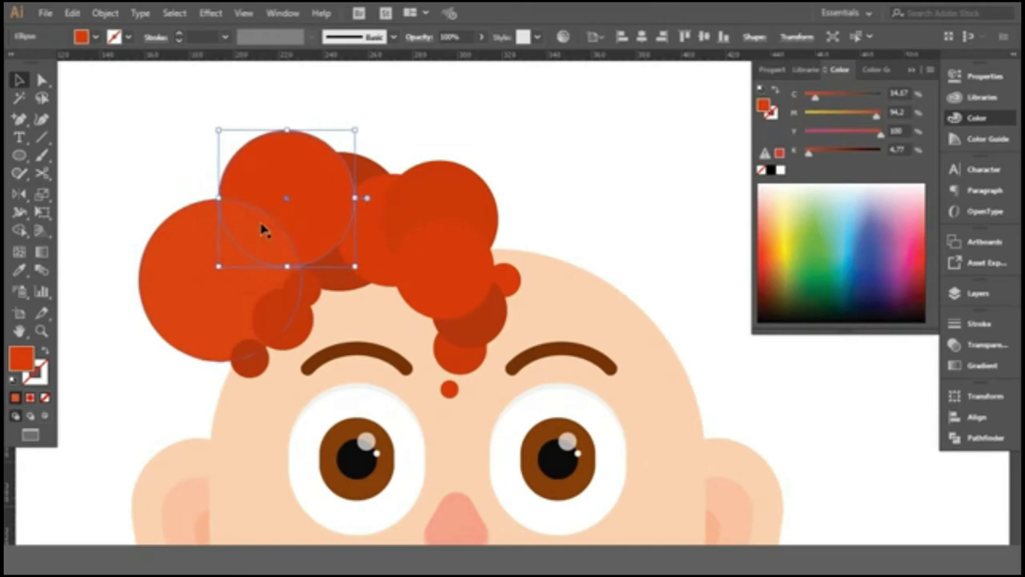
key(ctrl+0)
click(519, 132)
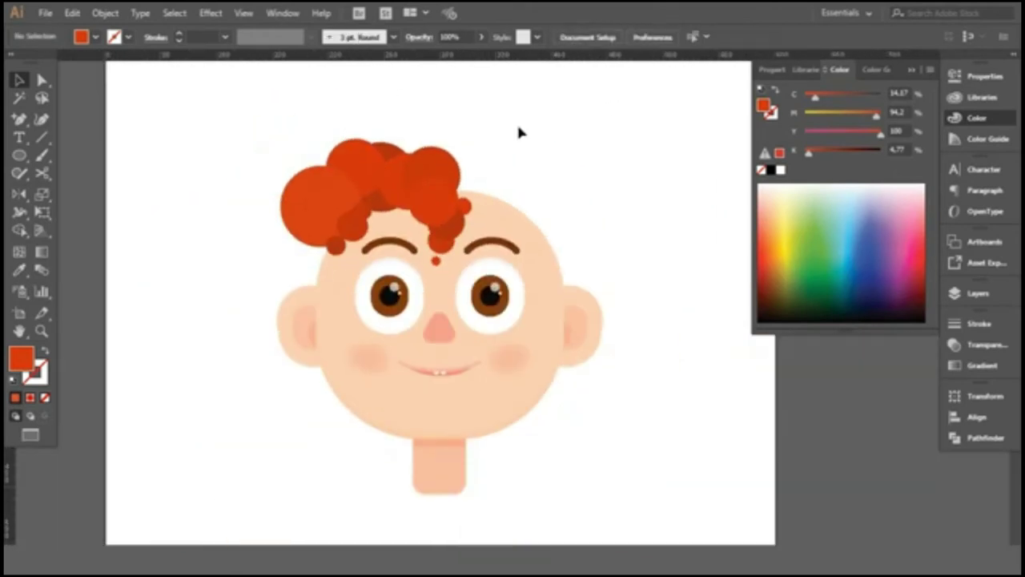
key(ctrl+equal)
key(ctrl+equal)
key(ctrl+equal)
Place small red circles along the hairline and add a new red circle beside the hair.
mouse_move(493, 212)
mouse_down()
mouse_move(505, 226)
mouse_move(483, 201)
mouse_up()
key(ctrl+minus)
key(ctrl+minus)
key(ctrl+equal)
key(ctrl+equal)
key(ctrl+equal)
drag(451, 343, 437, 284)
key(ctrl+minus)
drag(525, 320, 549, 277)
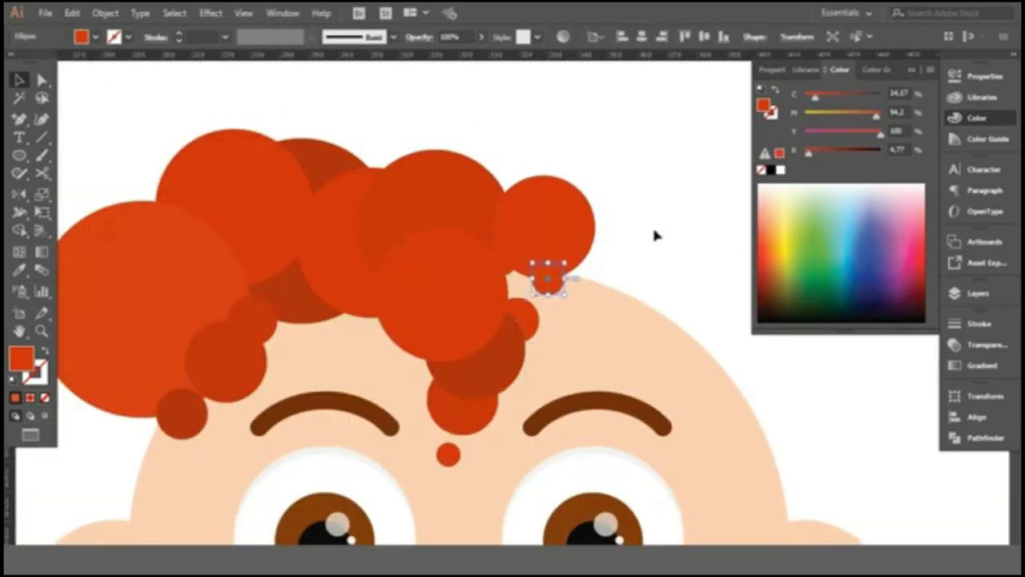
key(ctrl+minus)
drag(562, 183, 639, 254)
Draw a 23.5 px circle above the brows and nudge the hair cluster lower.
scroll(641, 248, up, 1)
scroll(529, 121, down, 2)
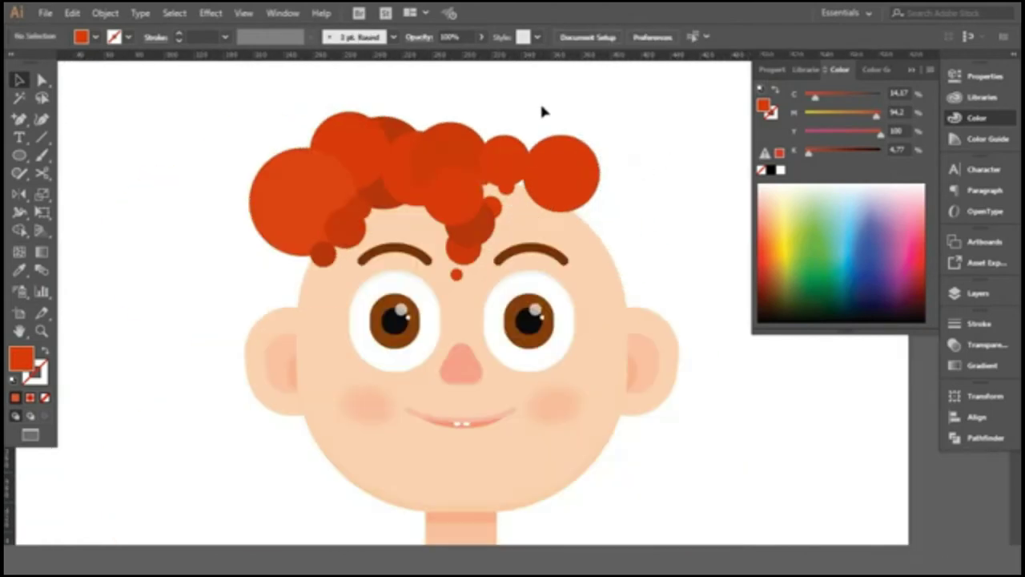
scroll(494, 222, up, 2)
click(454, 274)
drag(437, 248, 476, 279)
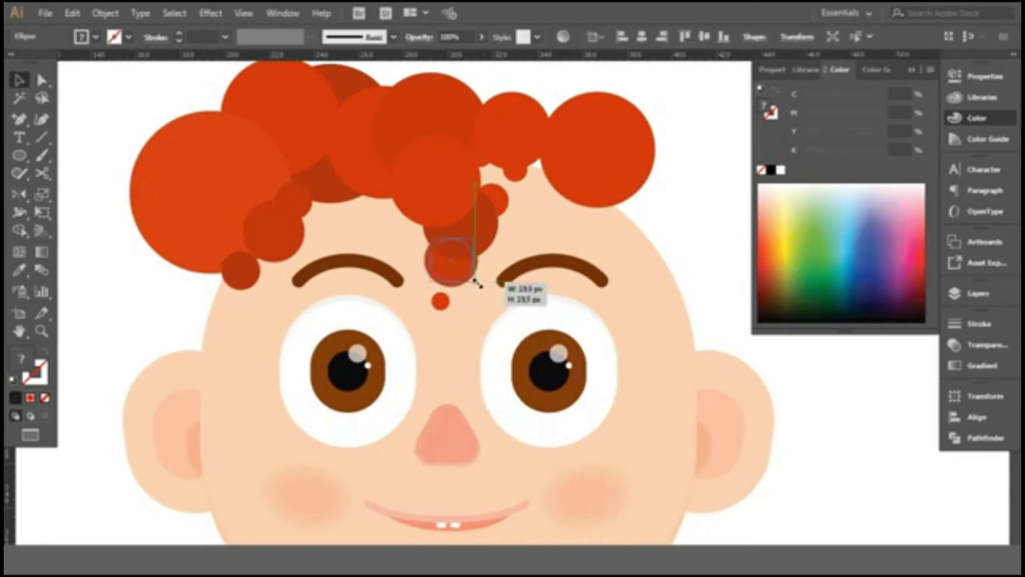
key(ctrl+0)
mouse_move(649, 127)
mouse_down()
mouse_move(321, 179)
mouse_move(618, 211)
mouse_move(595, 216)
mouse_move(625, 229)
mouse_move(595, 313)
mouse_up()
Copy the big hair circle as smaller curls and resize them along the hair's right edge.
scroll(648, 152, up, 3)
click(691, 259)
scroll(577, 249, up, 1)
drag(641, 350, 618, 314)
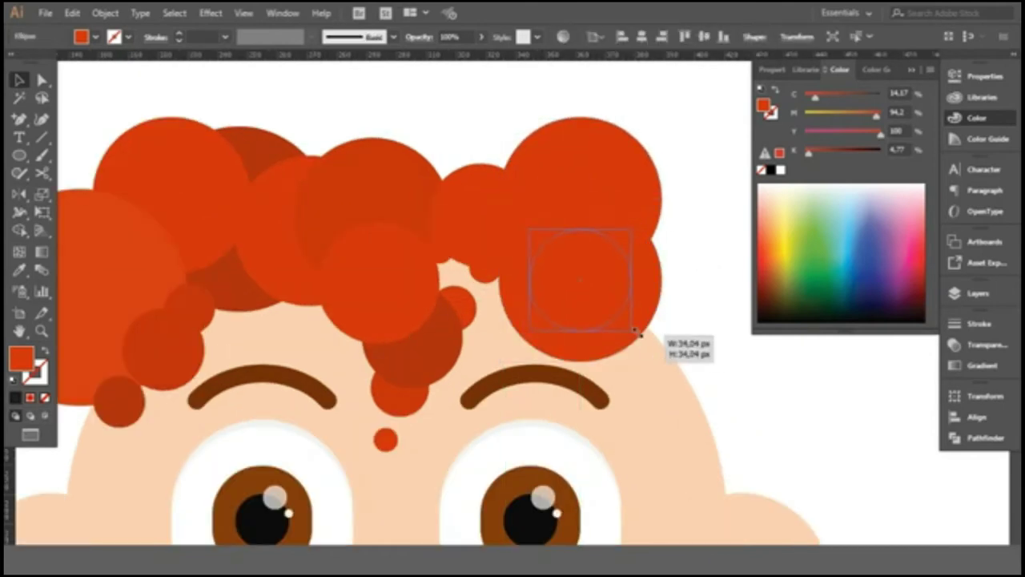
drag(580, 276, 610, 283)
scroll(618, 288, down, 1)
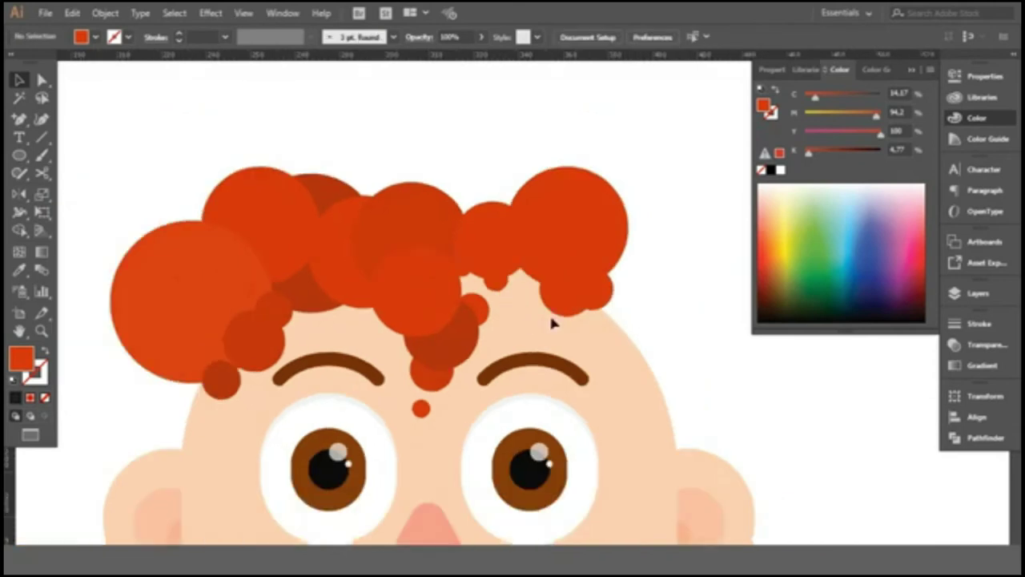
drag(561, 241, 641, 245)
drag(675, 274, 680, 283)
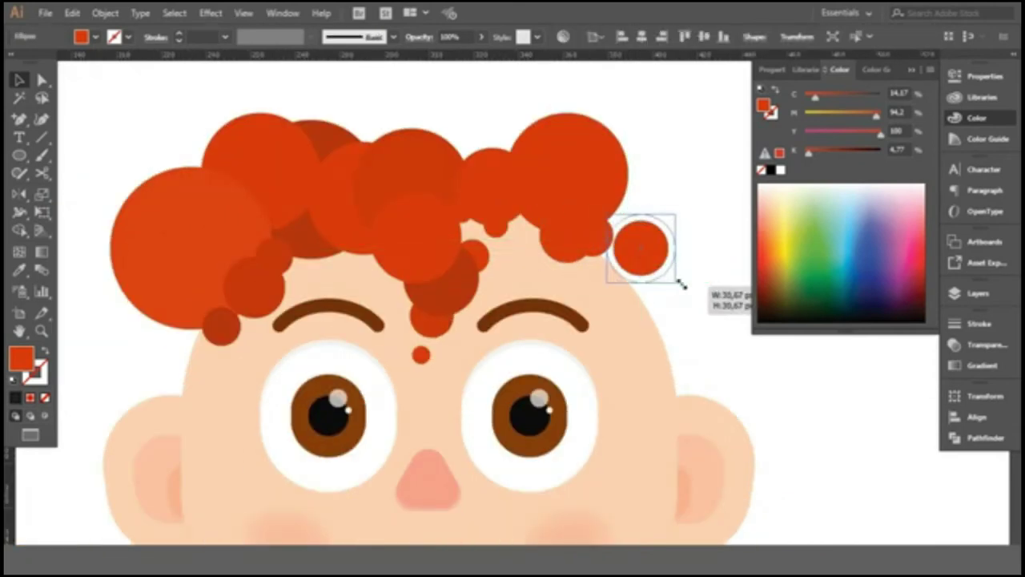
scroll(680, 284, up, 1)
drag(633, 229, 623, 217)
drag(675, 296, 689, 302)
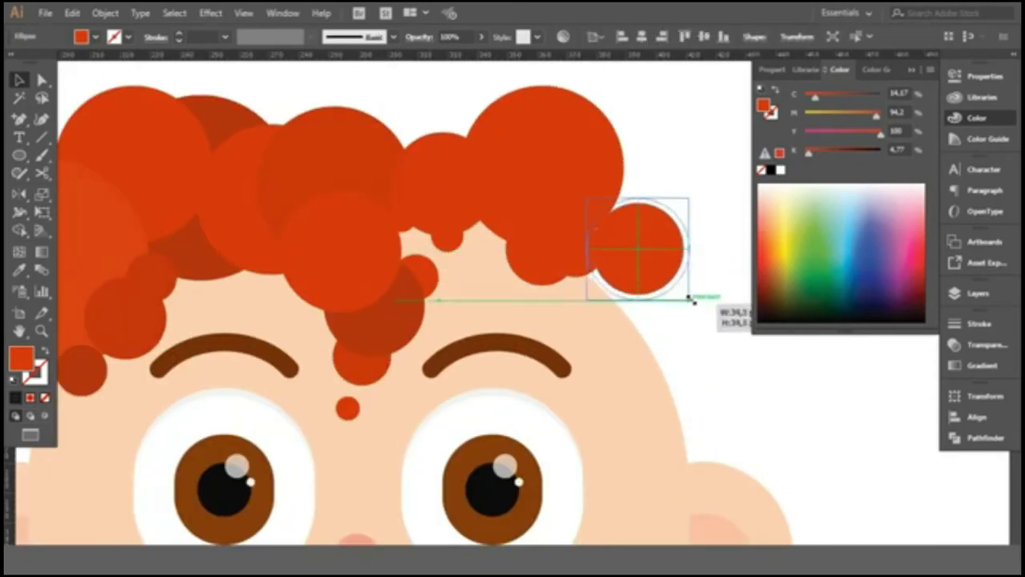
Select the big right hair circle on its own, then deselect and fit the face in view.
shift+click(538, 256)
click(718, 365)
scroll(660, 277, up, 1)
click(659, 277)
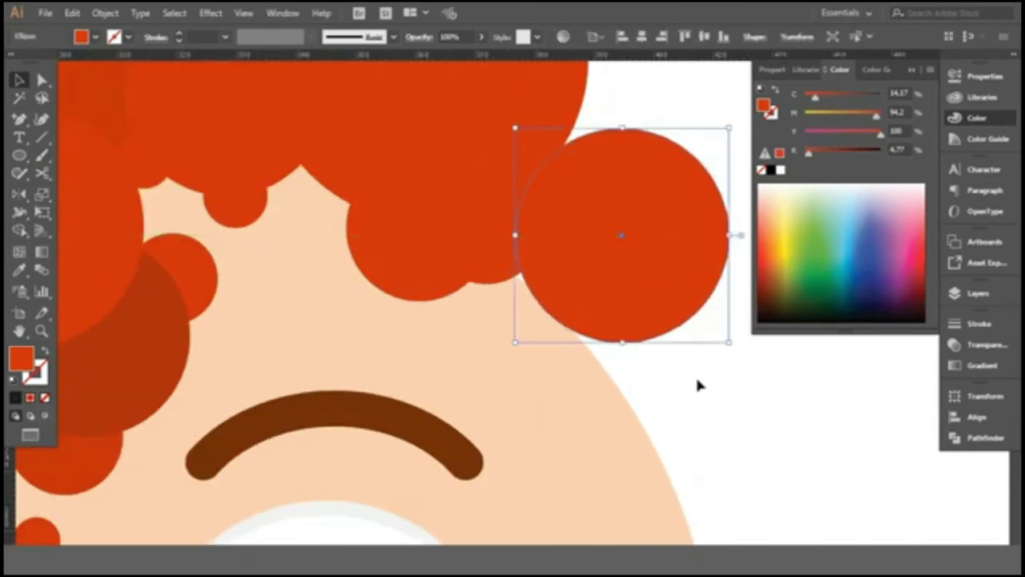
scroll(698, 385, up, 1)
scroll(717, 473, up, 1)
click(718, 473)
key(ctrl+0)
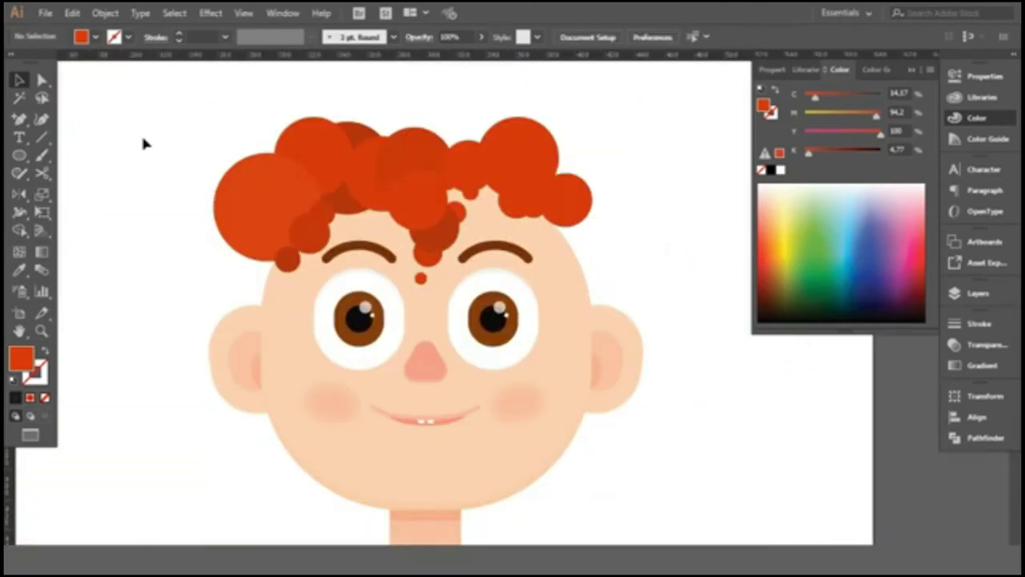
Draw a small curl circle and place it above the hair's top right.
scroll(502, 99, up, 1)
scroll(504, 140, up, 1)
scroll(524, 195, up, 2)
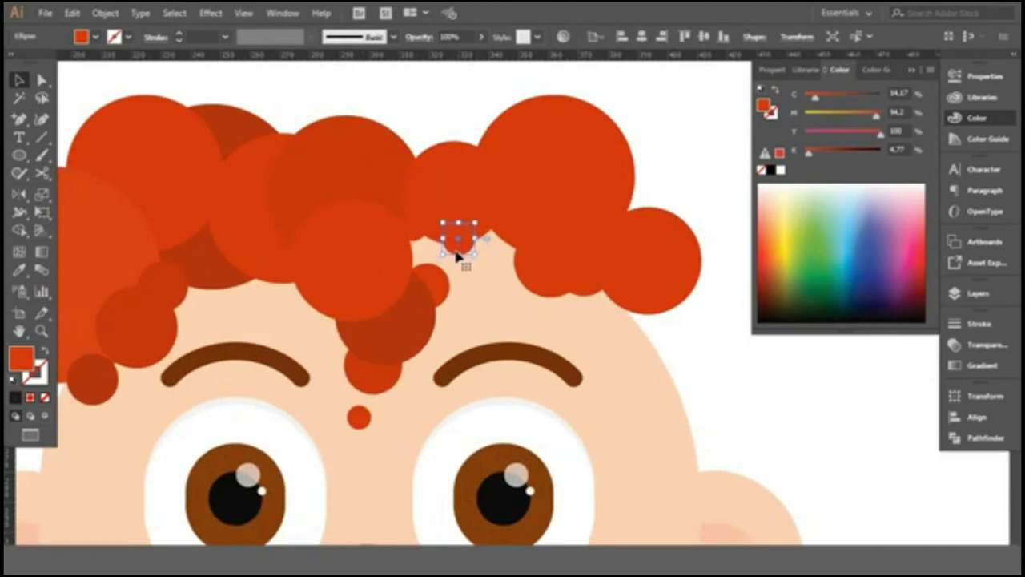
scroll(457, 238, down, 1)
drag(502, 144, 481, 150)
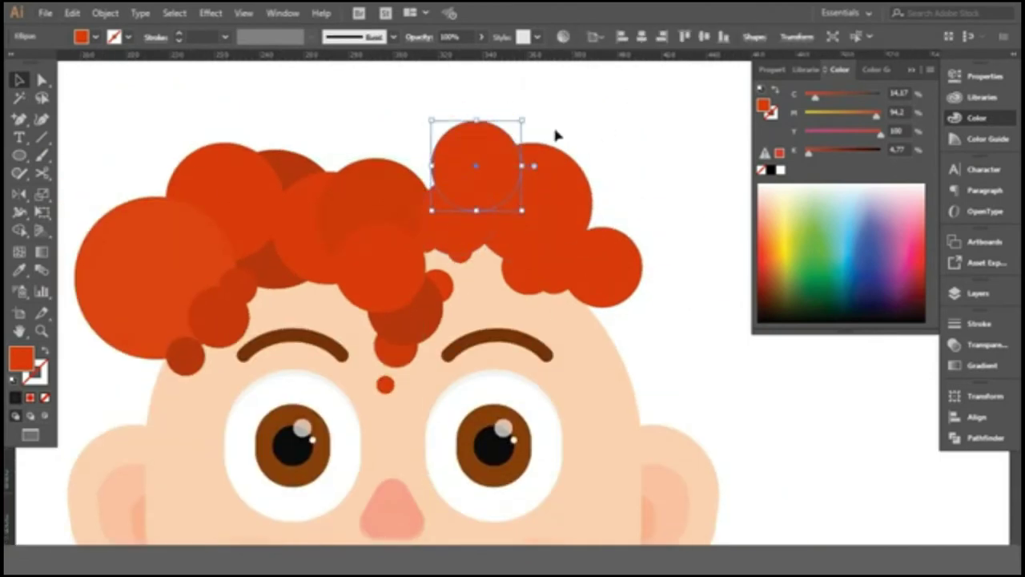
drag(531, 156, 561, 147)
click(662, 174)
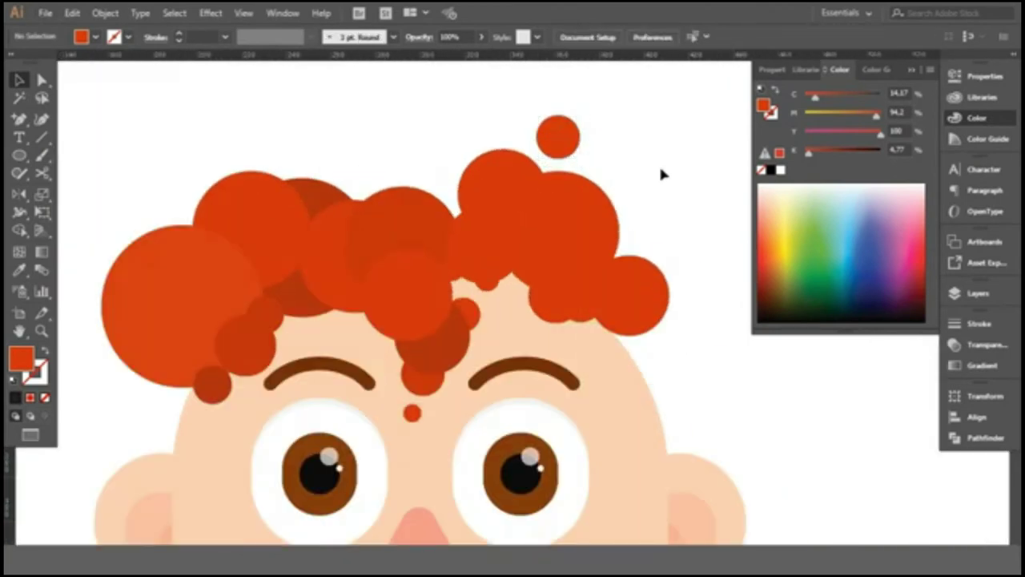
Move a hair circle up toward the top left of the hair.
scroll(408, 207, down, 1)
drag(473, 232, 448, 173)
scroll(540, 104, down, 2)
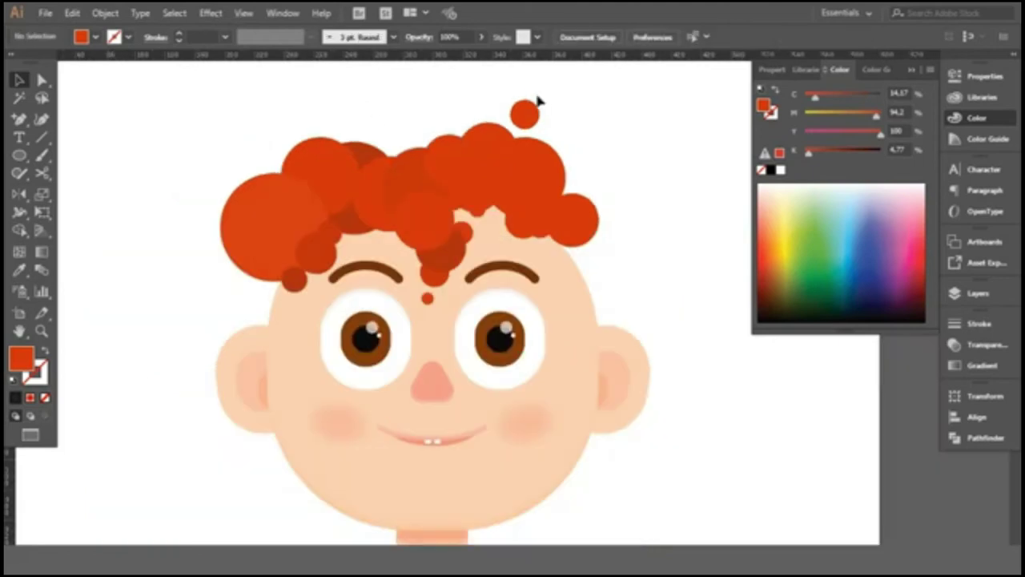
scroll(428, 124, up, 1)
scroll(413, 262, up, 2)
click(413, 262)
scroll(421, 99, down, 2)
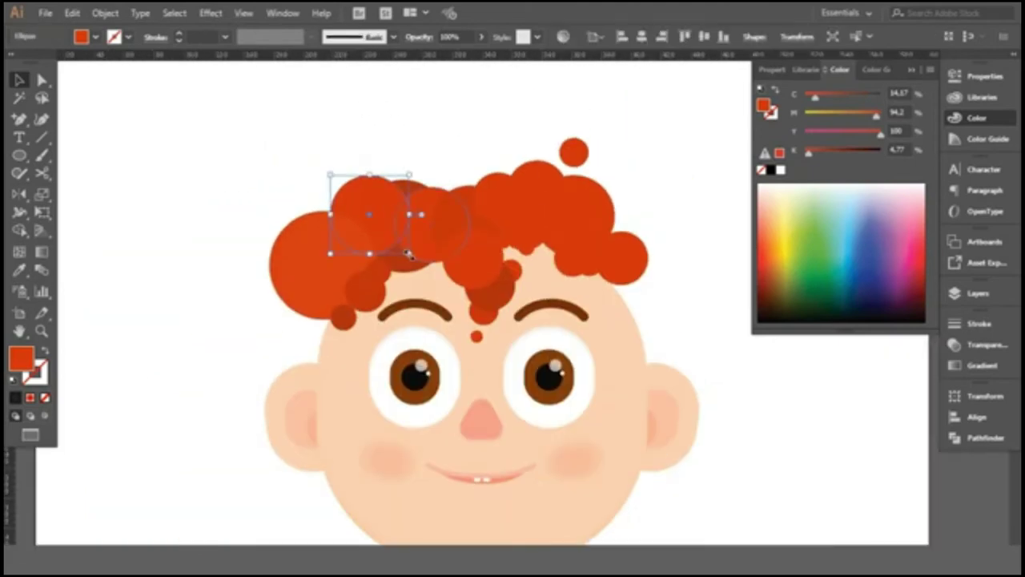
click(266, 147)
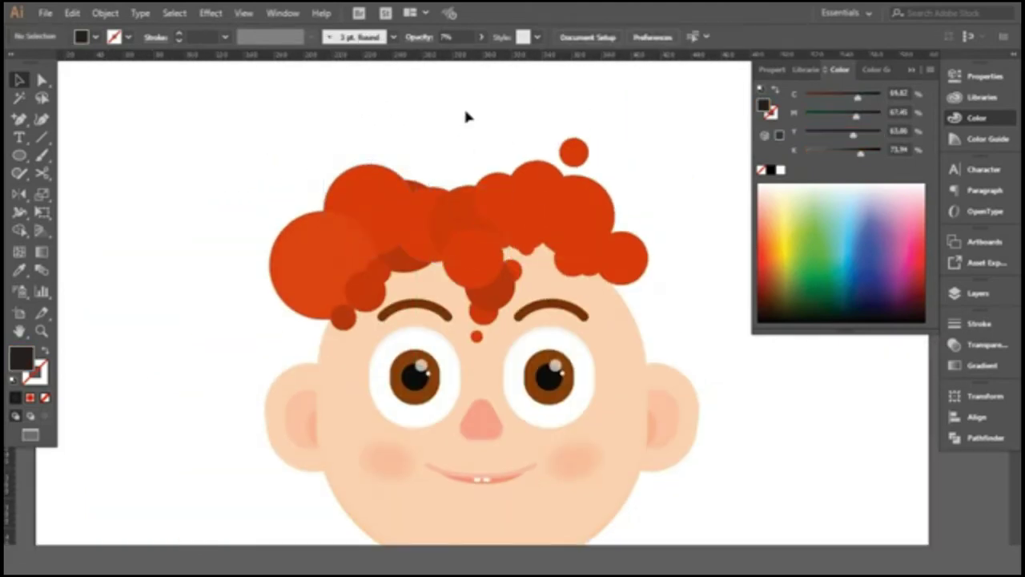
Shift one hair circle within the hair and raise another one higher.
scroll(449, 152, up, 2)
drag(435, 229, 531, 303)
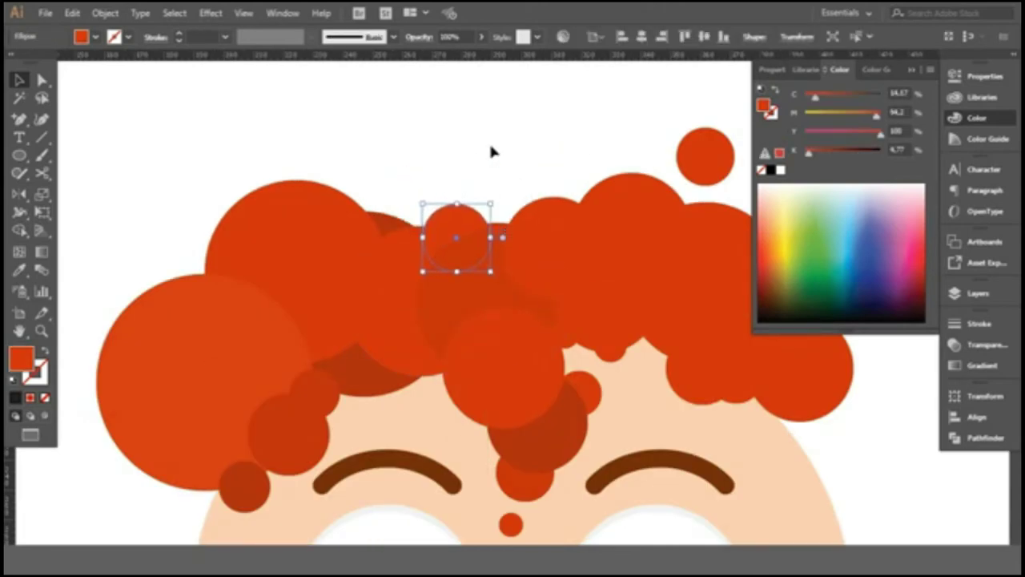
scroll(489, 141, down, 1)
mouse_move(403, 302)
mouse_down()
mouse_move(393, 208)
mouse_move(414, 153)
mouse_up()
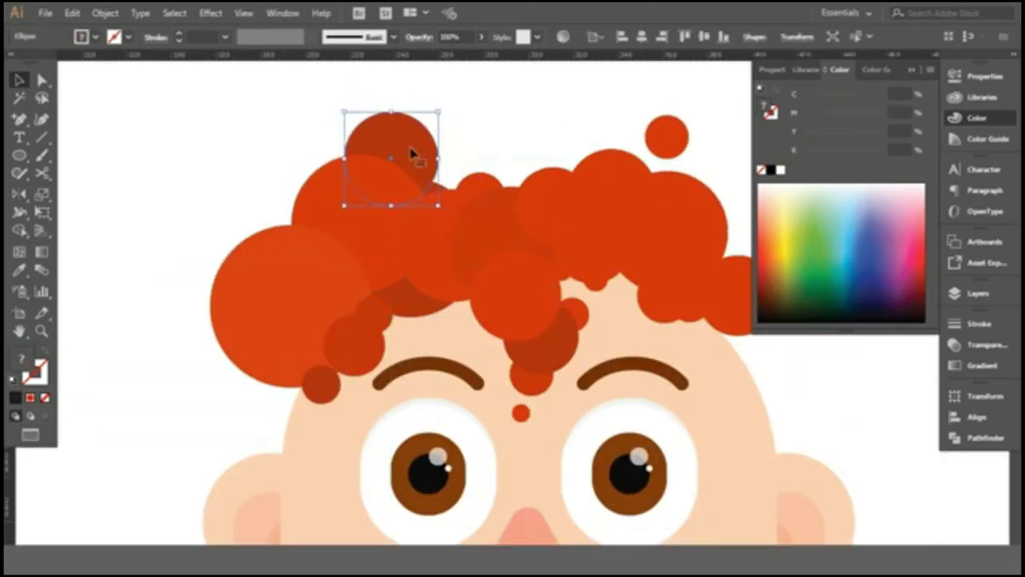
click(464, 123)
click(478, 177)
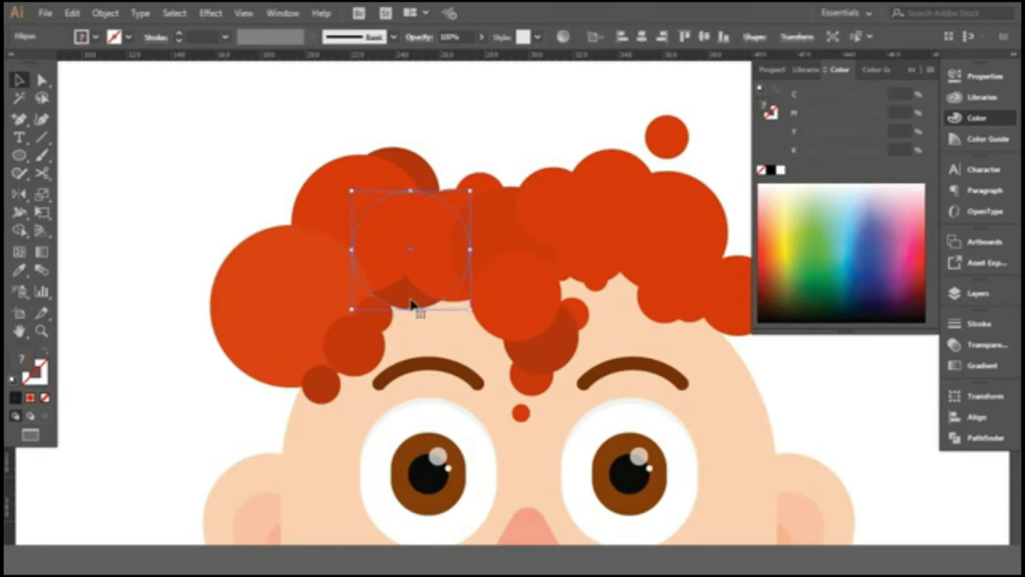
click(484, 119)
Alt-drag a copy of the small curl above the hair, then nudge a forehead circle up.
drag(666, 133, 419, 120)
click(491, 114)
click(440, 206)
key(Up)
key(Up)
key(Up)
key(Up)
key(Up)
key(Up)
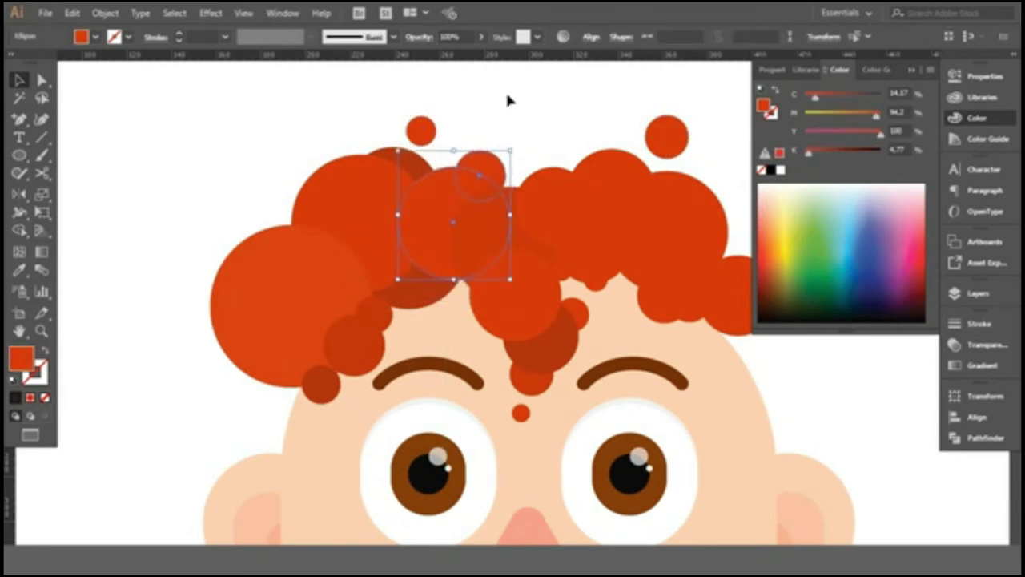
key(ctrl+0)
scroll(504, 153, up, 2)
scroll(520, 136, up, 2)
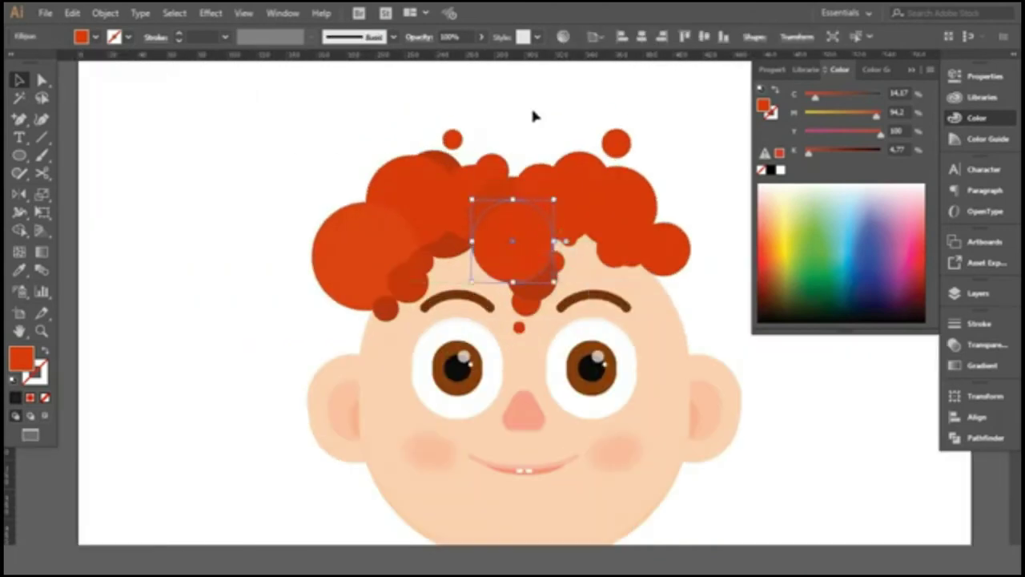
Move a hair circle left and down, then shrink it.
drag(535, 117, 468, 160)
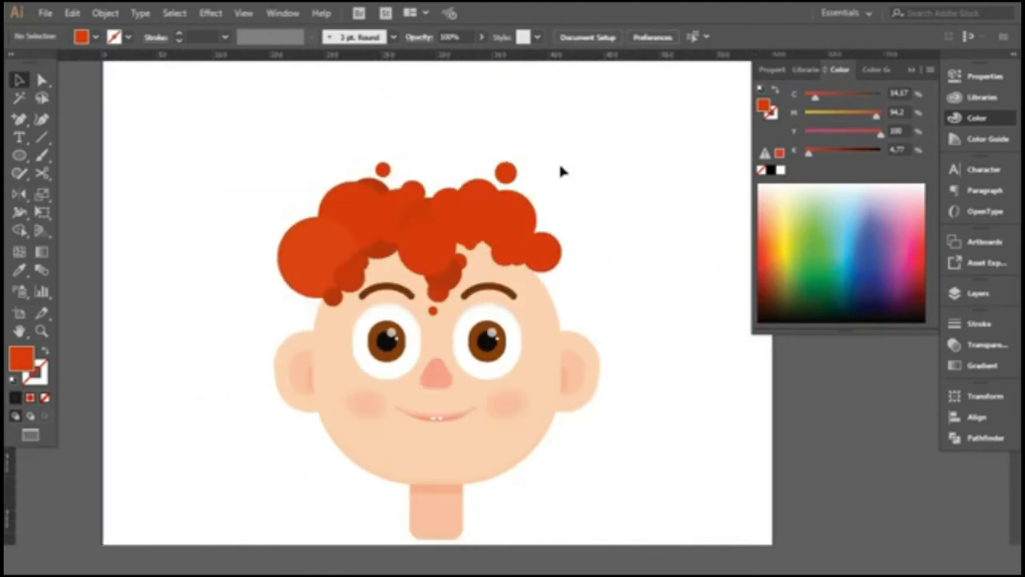
scroll(259, 275, up, 2)
click(394, 206)
mouse_move(438, 253)
mouse_down()
mouse_move(352, 267)
mouse_move(343, 248)
mouse_move(315, 246)
mouse_up()
click(250, 254)
drag(319, 284, 337, 280)
click(222, 321)
Reposition a large hair circle and a smaller one on the left side.
scroll(341, 144, down, 2)
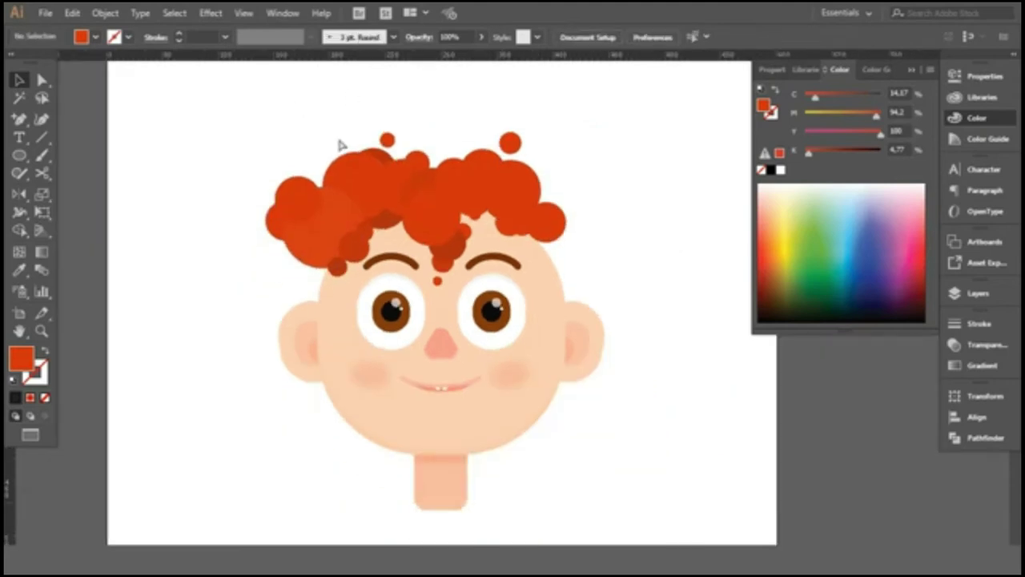
scroll(366, 213, up, 4)
drag(417, 184, 337, 288)
click(394, 247)
drag(449, 312, 366, 294)
click(263, 155)
scroll(245, 143, down, 2)
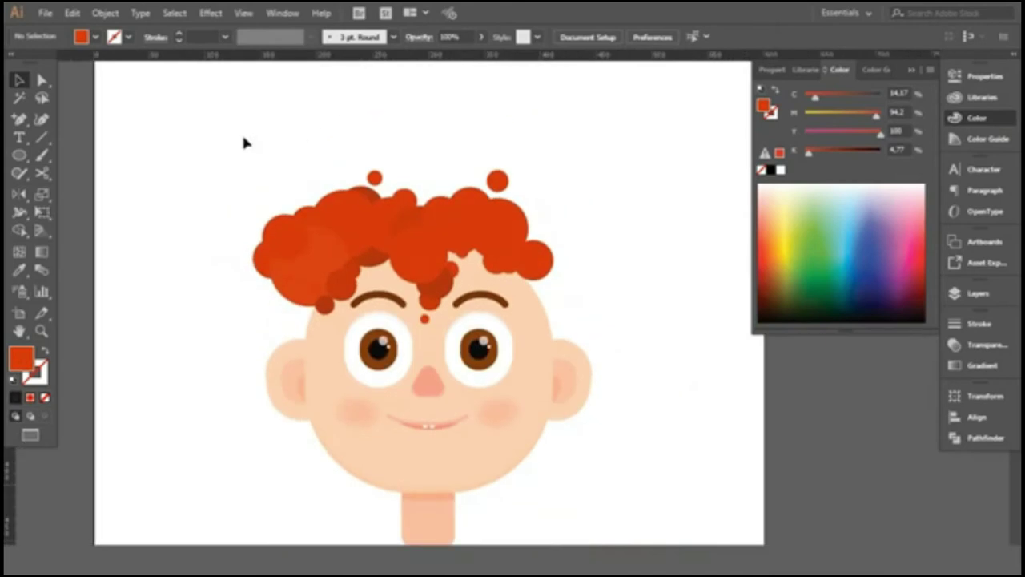
drag(258, 265, 328, 247)
scroll(328, 248, up, 1)
scroll(580, 154, down, 1)
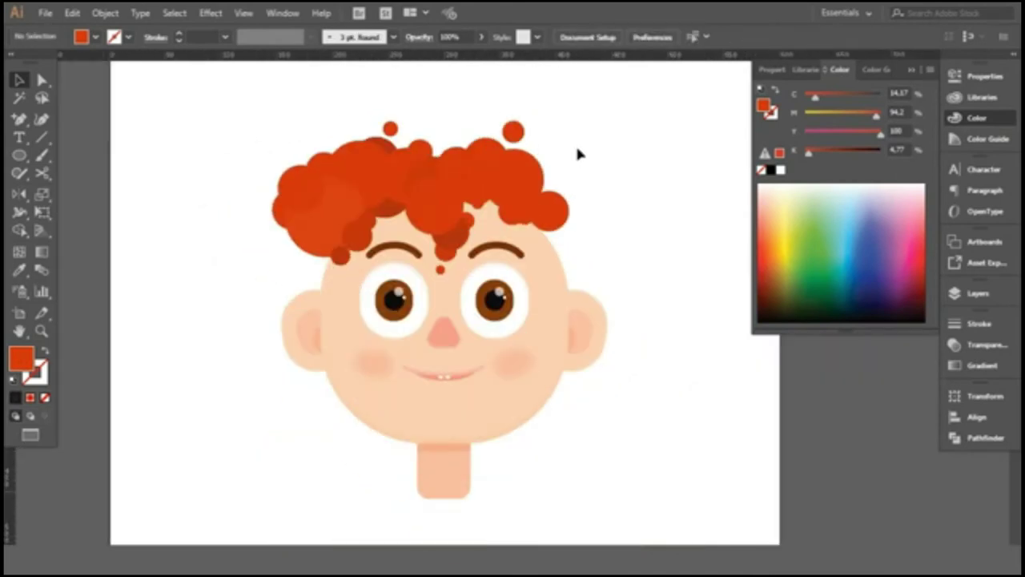
Move the large left curl circle to a new position.
click(418, 149)
scroll(444, 107, up, 1)
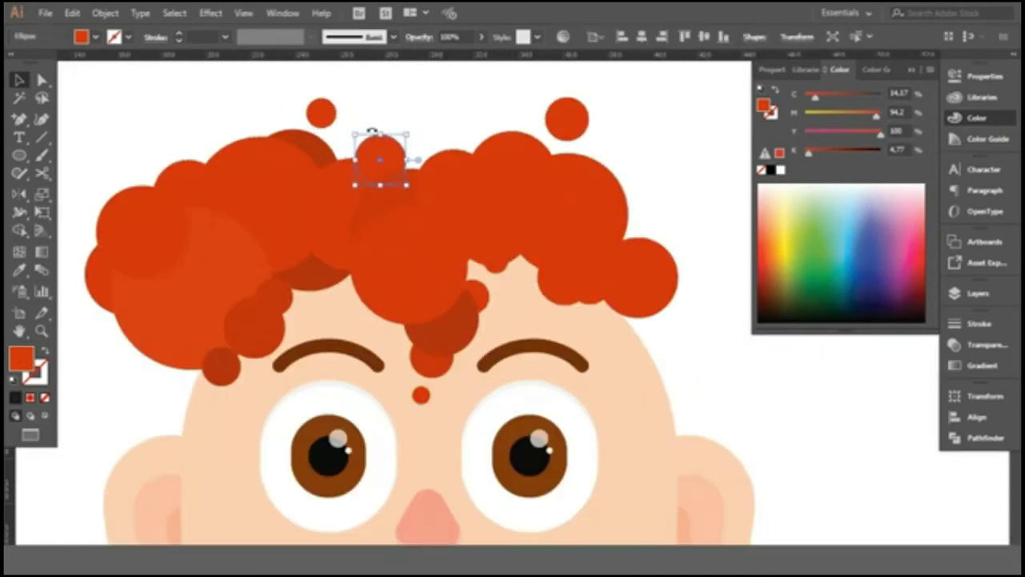
click(441, 119)
scroll(288, 240, down, 1)
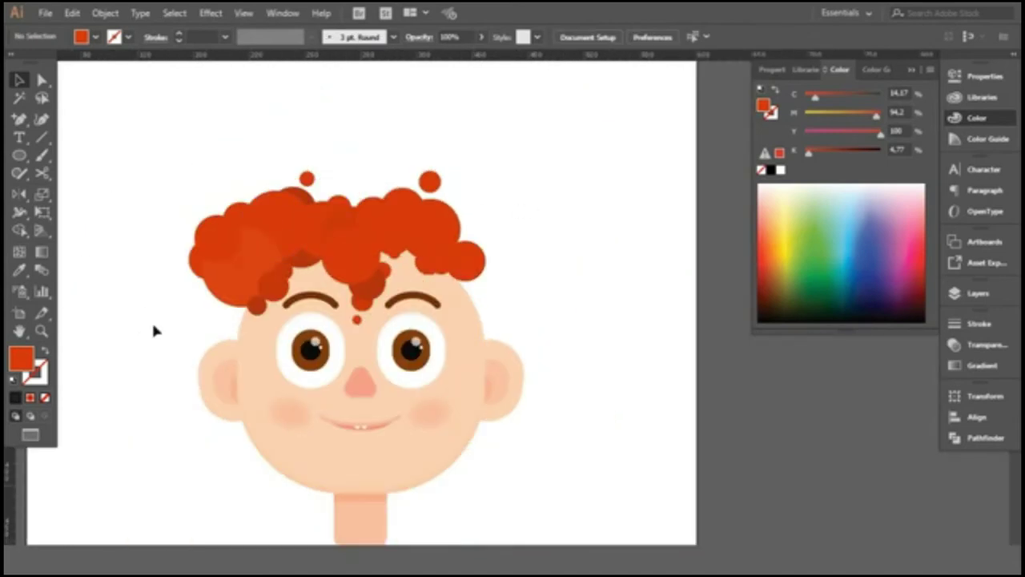
scroll(154, 330, down, 1)
mouse_move(281, 201)
mouse_down()
mouse_move(245, 305)
mouse_move(259, 301)
mouse_up()
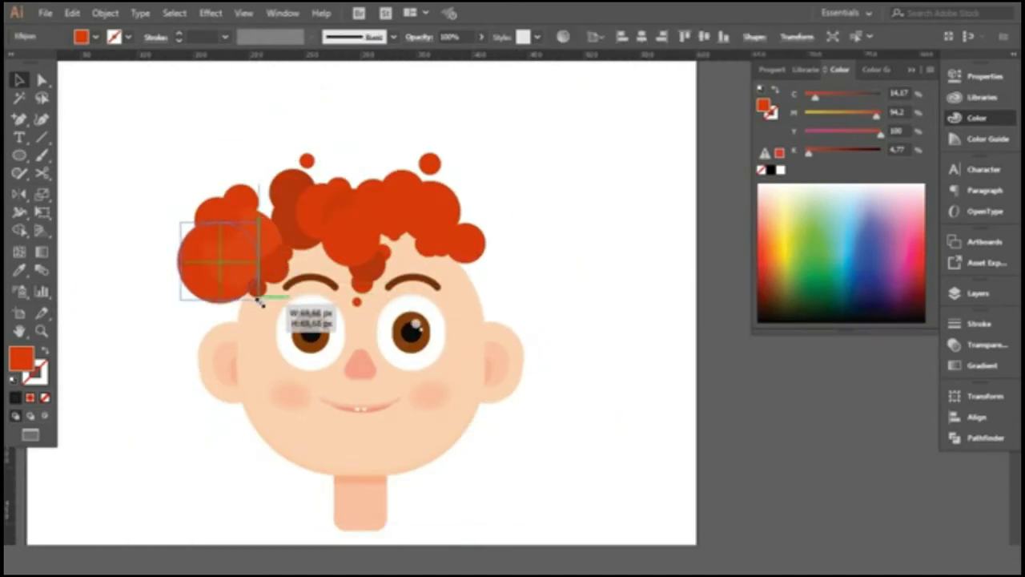
Move a hair circle on the left side of the hair.
click(605, 172)
key(ctrl+0)
scroll(298, 290, up, 5)
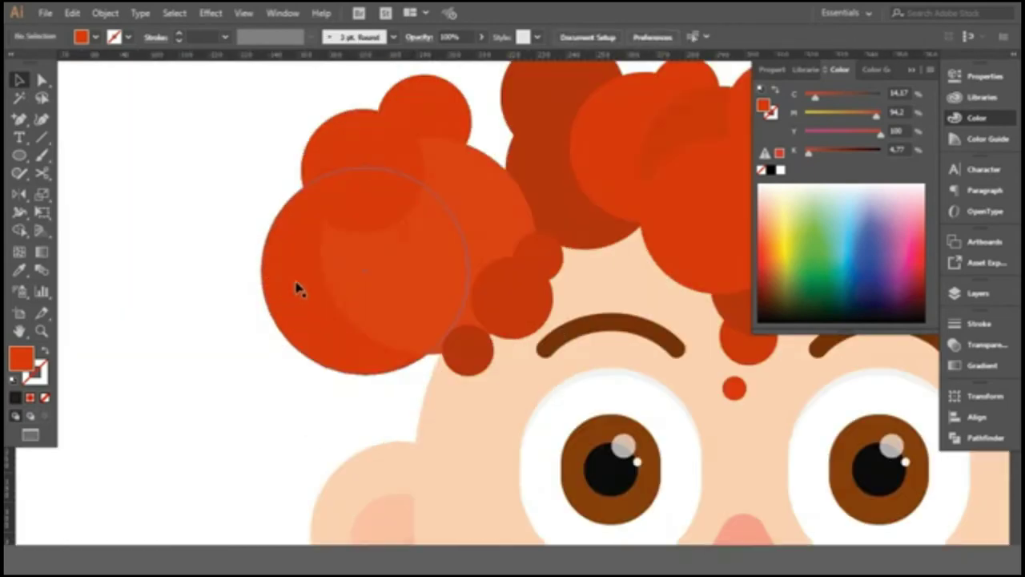
click(298, 290)
scroll(210, 210, down, 3)
scroll(151, 145, down, 2)
click(150, 145)
scroll(454, 173, down, 2)
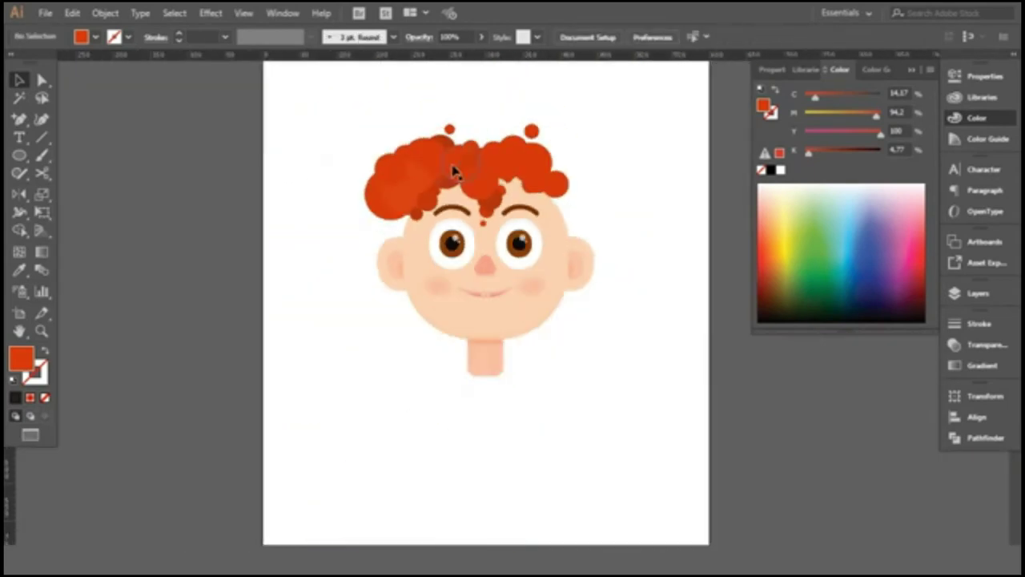
scroll(454, 172, up, 2)
scroll(366, 320, up, 3)
mouse_move(330, 251)
mouse_down()
mouse_move(362, 298)
mouse_move(385, 286)
mouse_up()
Draw a new hair circle and a small curl at the hair's left edge.
scroll(283, 292, down, 2)
drag(255, 214, 336, 290)
click(152, 313)
scroll(152, 313, down, 1)
scroll(218, 294, up, 1)
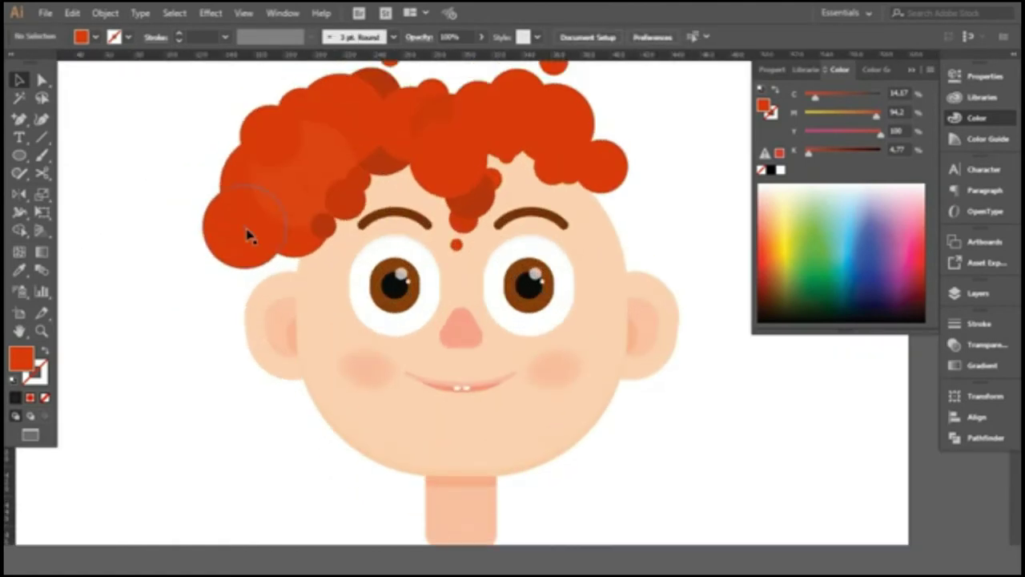
drag(209, 238, 230, 261)
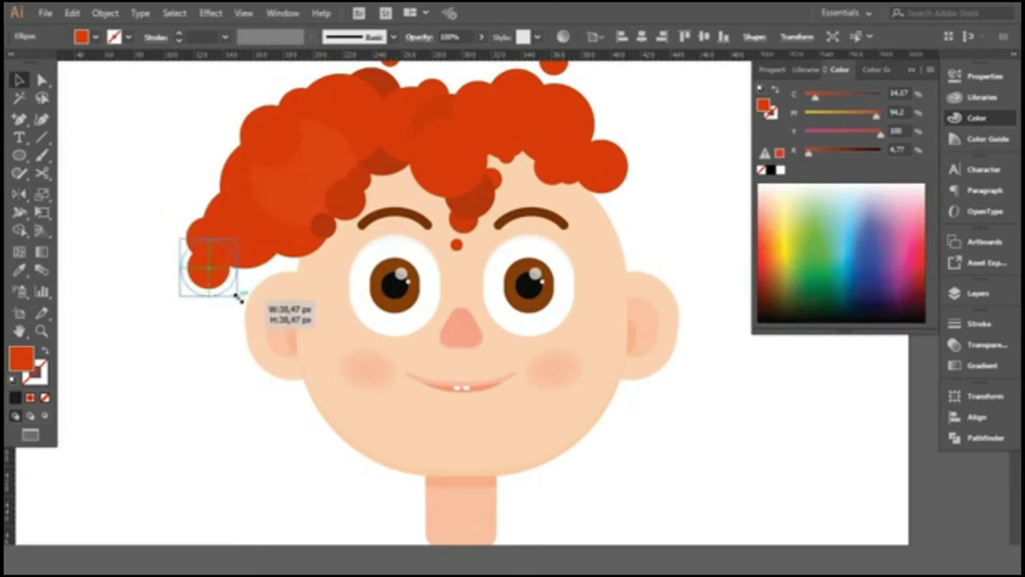
mouse_move(240, 297)
mouse_down()
mouse_move(160, 268)
mouse_move(211, 301)
mouse_move(152, 200)
mouse_up()
click(115, 297)
Shift a left-side hair circle slightly down and right.
scroll(178, 151, down, 1)
scroll(225, 270, up, 1)
click(106, 218)
drag(213, 247, 238, 267)
drag(280, 293, 281, 293)
click(165, 359)
scroll(165, 359, down, 1)
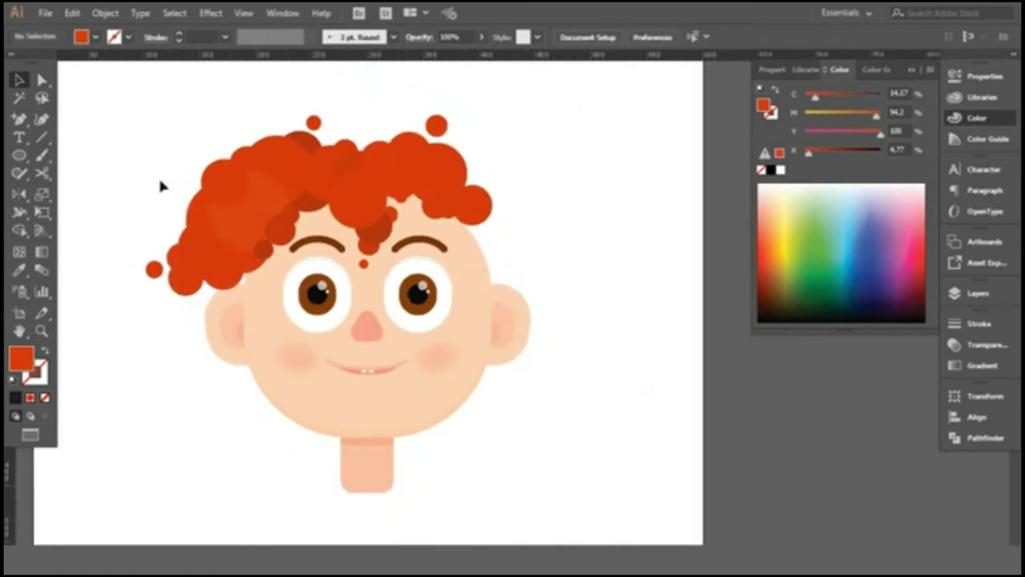
scroll(233, 249, up, 1)
scroll(232, 249, up, 1)
Draw a new curl circle below the hair on the left.
mouse_move(182, 209)
mouse_down()
mouse_move(253, 345)
mouse_move(290, 329)
mouse_up()
scroll(133, 433, up, 1)
click(91, 416)
scroll(90, 417, up, 1)
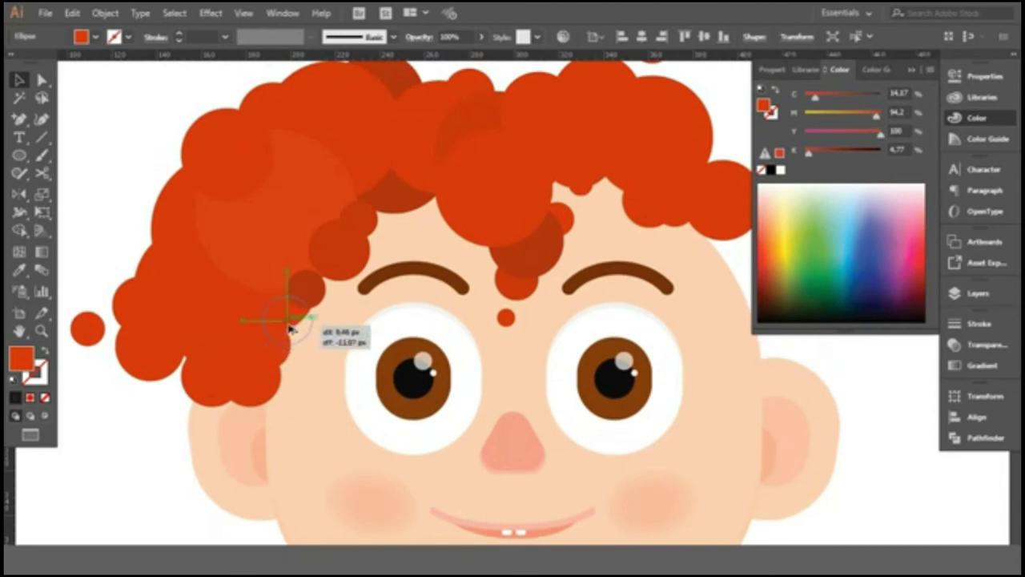
click(109, 197)
key(ctrl+0)
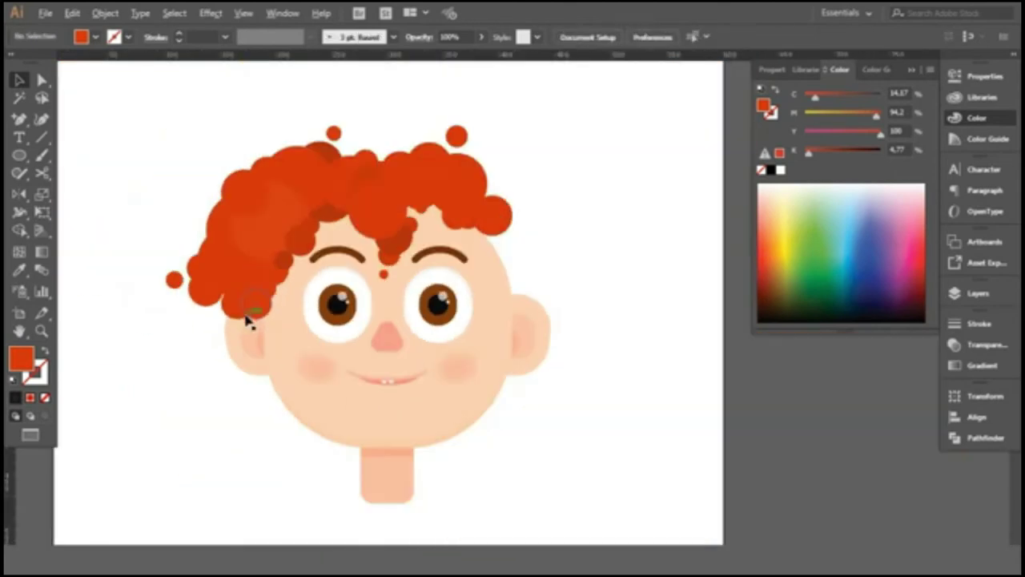
scroll(238, 334, up, 1)
Move a hair circle up and left into the curls.
drag(296, 287, 275, 252)
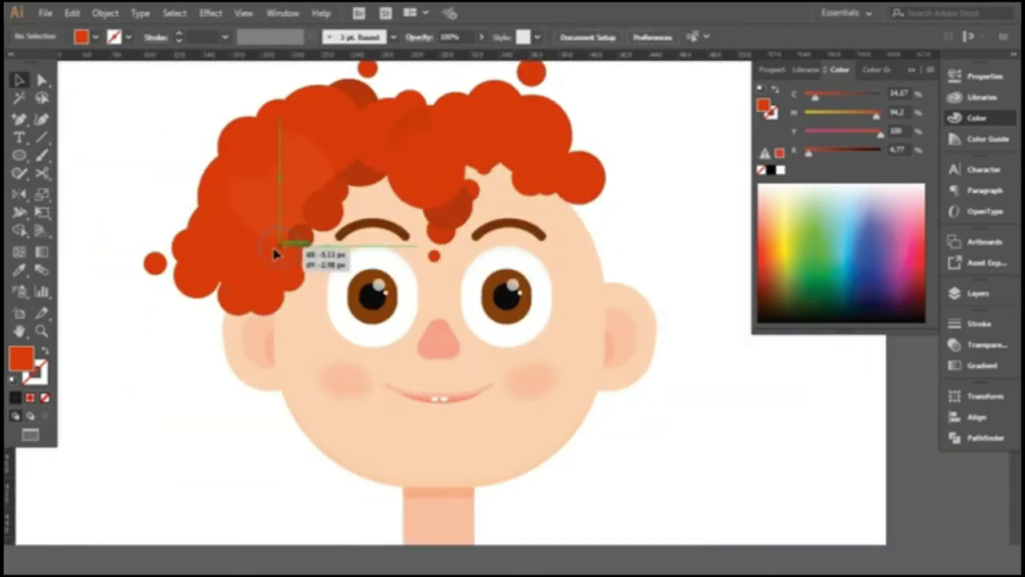
scroll(301, 253, up, 2)
key(ctrl+0)
click(204, 356)
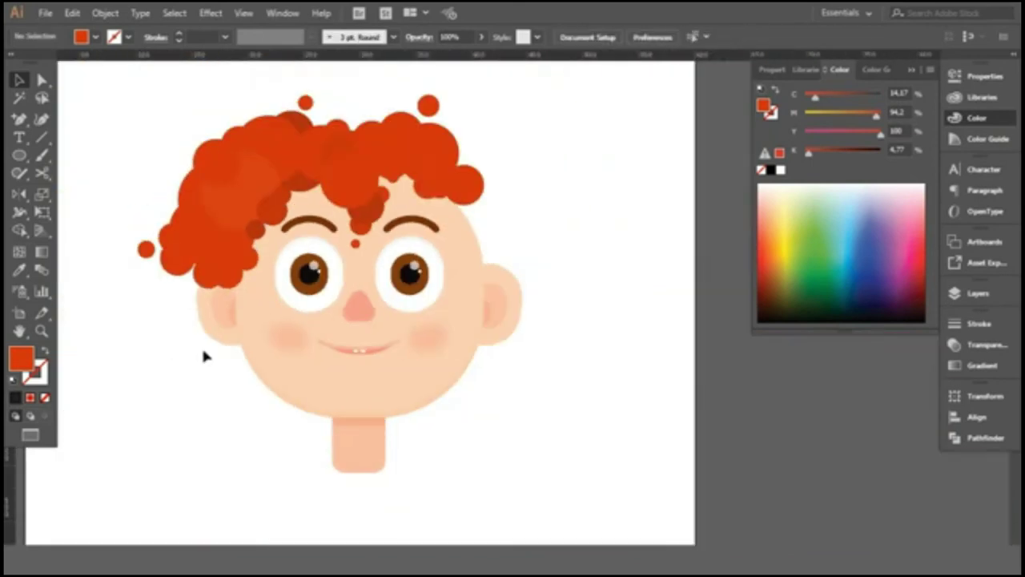
scroll(187, 362, up, 2)
Draw a red circle over the left ear and nudge it into place.
drag(281, 288, 283, 319)
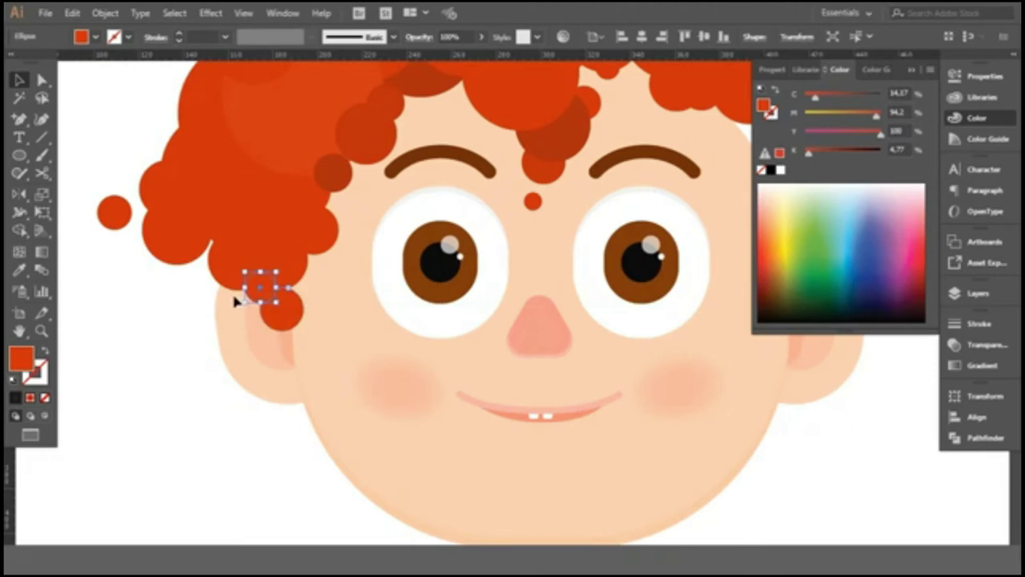
scroll(280, 335, up, 3)
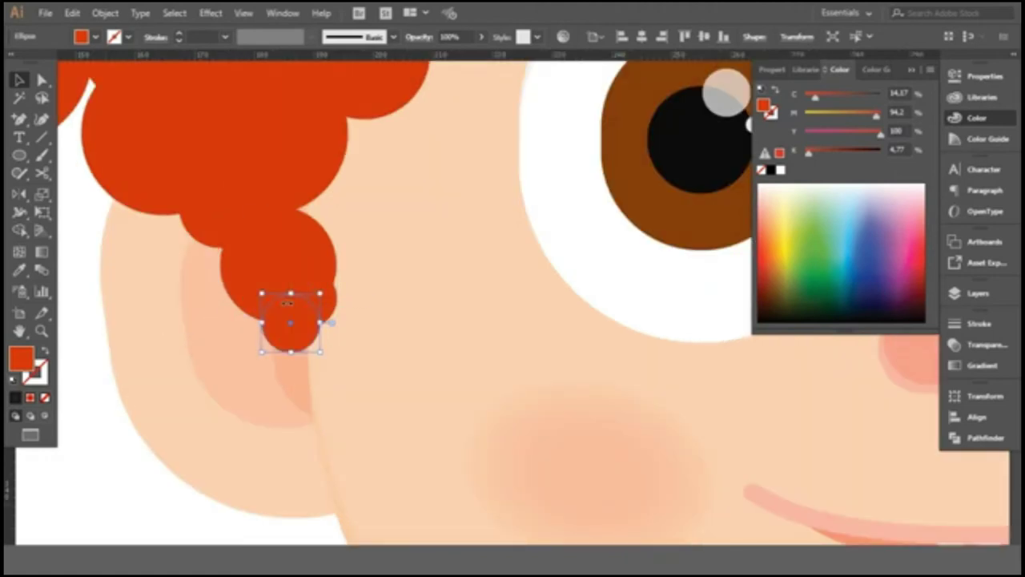
drag(233, 232, 211, 238)
key(ctrl+0)
click(222, 398)
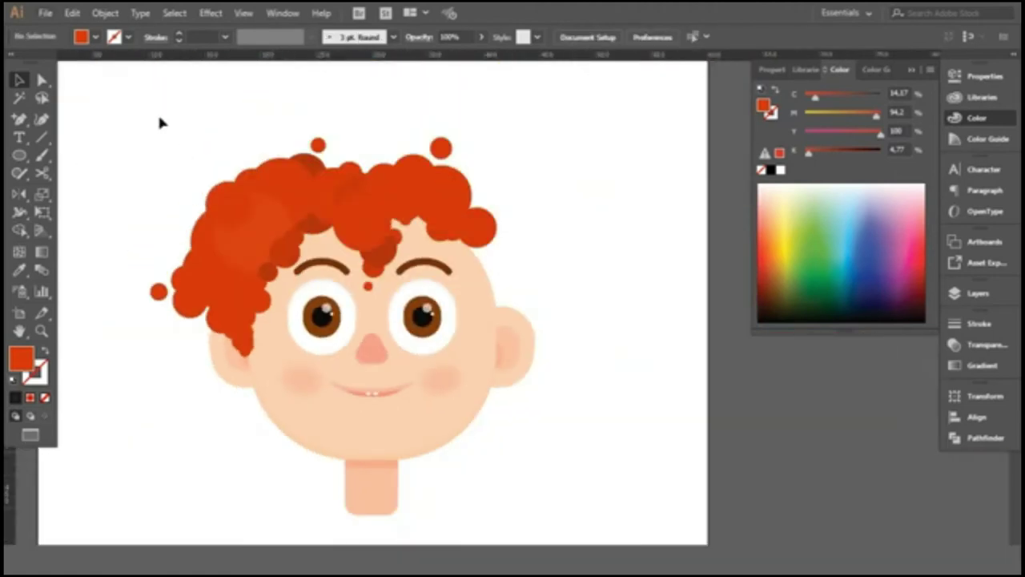
scroll(235, 304, up, 2)
scroll(110, 190, up, 1)
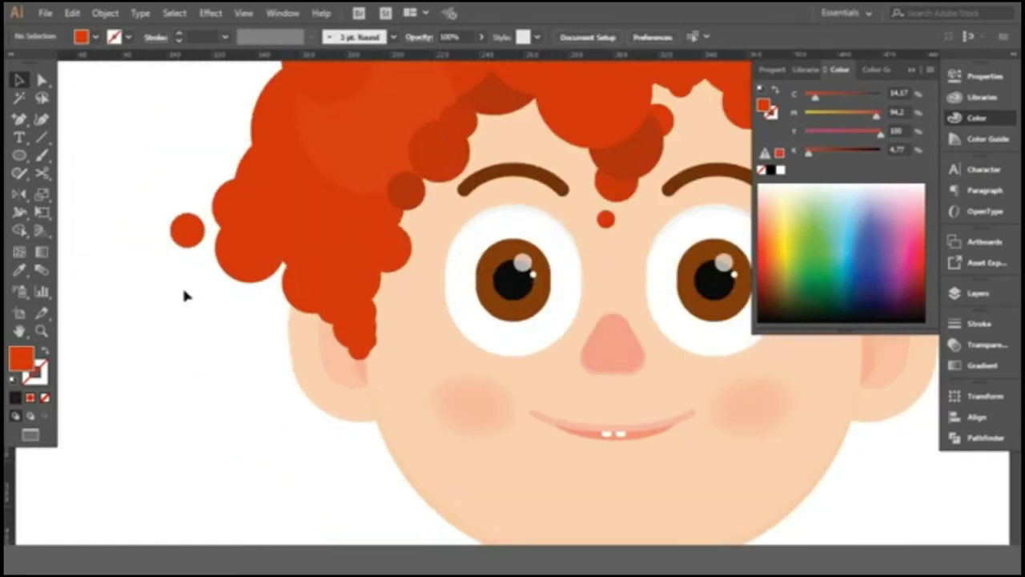
scroll(230, 222, up, 1)
Move two hair circles down and right toward the ear.
drag(249, 203, 315, 320)
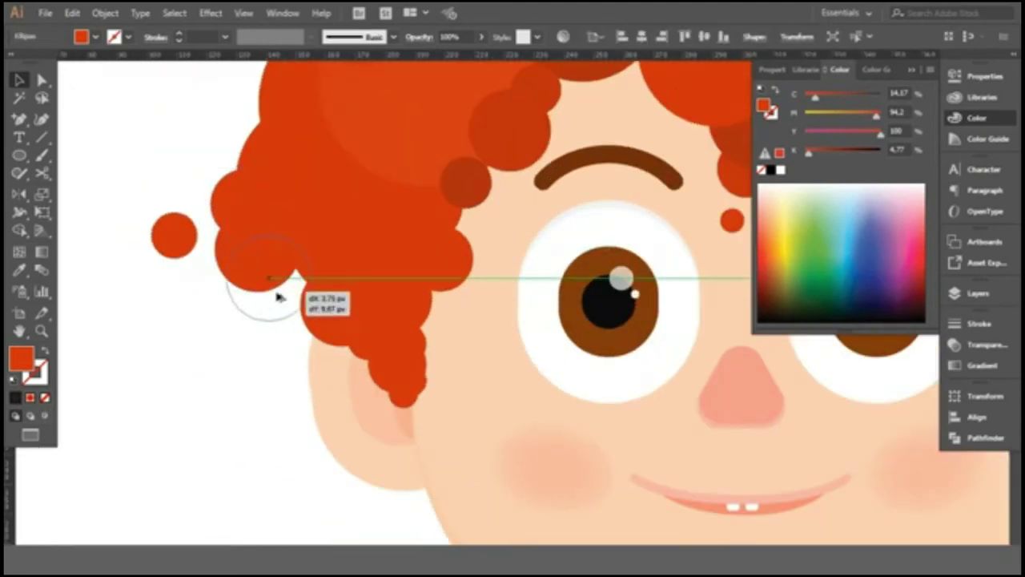
click(185, 326)
key(ctrl+0)
scroll(412, 257, up, 2)
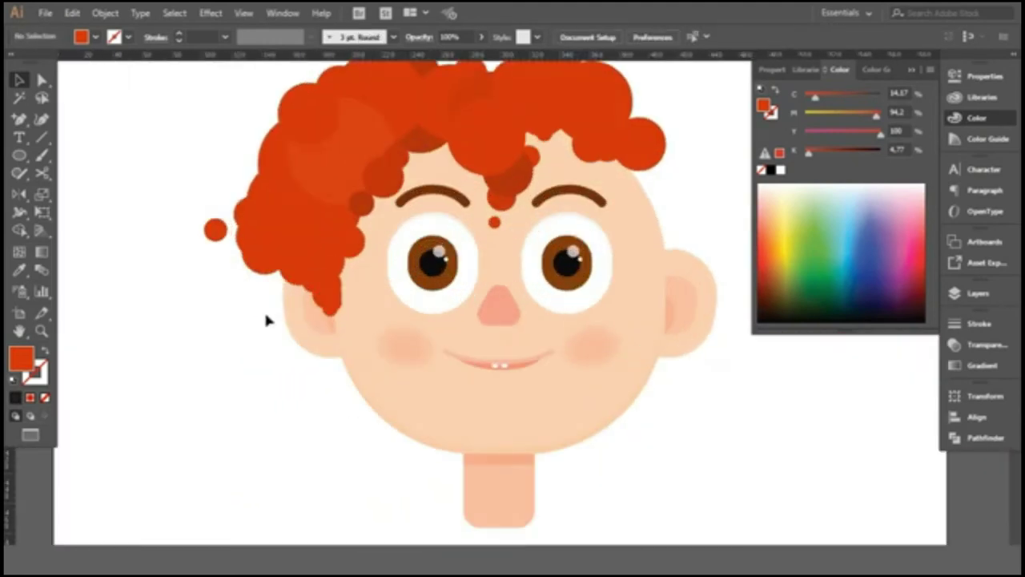
scroll(254, 313, up, 1)
mouse_move(260, 242)
mouse_down()
mouse_move(286, 270)
mouse_move(311, 356)
mouse_up()
scroll(224, 360, down, 1)
Send the lowest left curl behind the ear and raise another hair circle about 25 px.
right_click(297, 344)
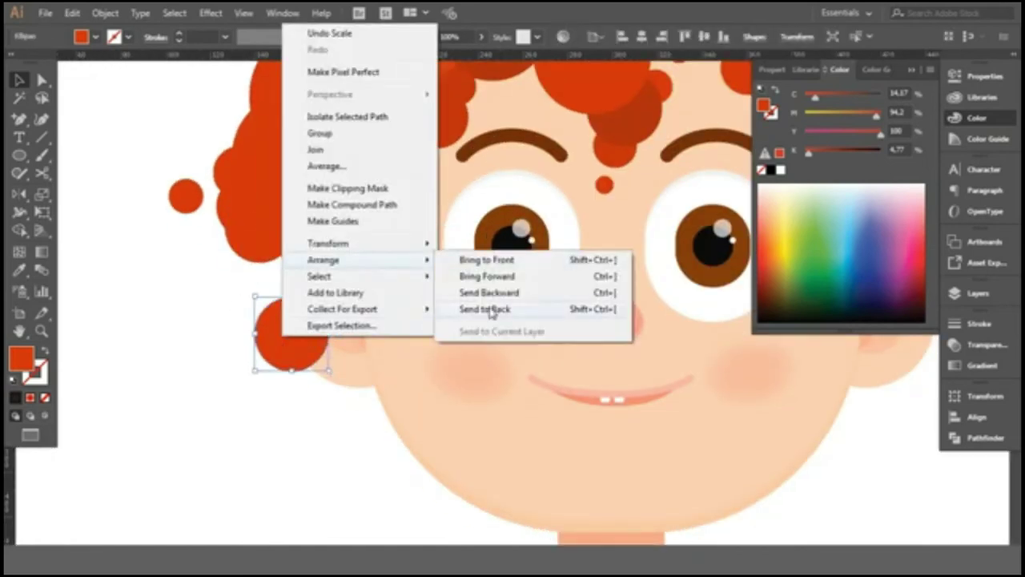
click(485, 305)
drag(277, 321, 279, 320)
click(207, 363)
drag(282, 271, 282, 250)
click(202, 387)
Pull the small left hair circle into the hair.
scroll(202, 387, down, 1)
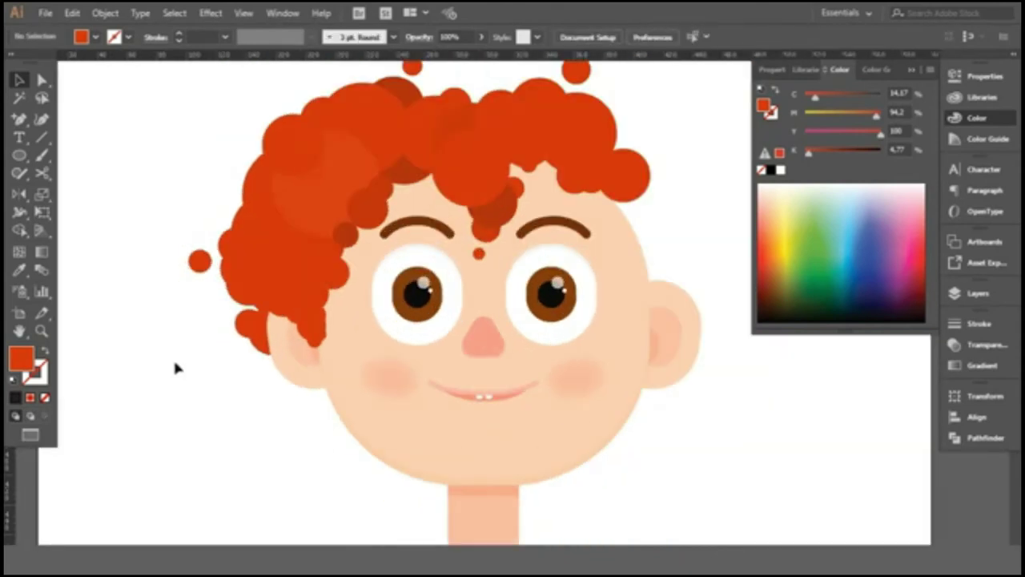
scroll(177, 366, down, 2)
scroll(313, 320, up, 2)
scroll(394, 144, down, 1)
scroll(230, 335, up, 2)
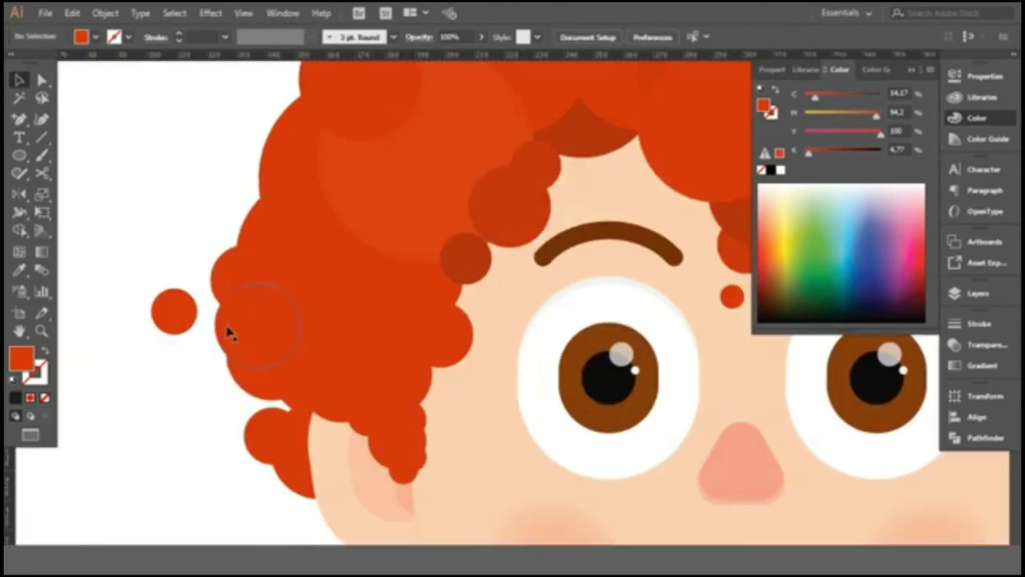
drag(183, 317, 254, 356)
scroll(264, 360, down, 2)
scroll(309, 152, up, 2)
scroll(238, 267, up, 1)
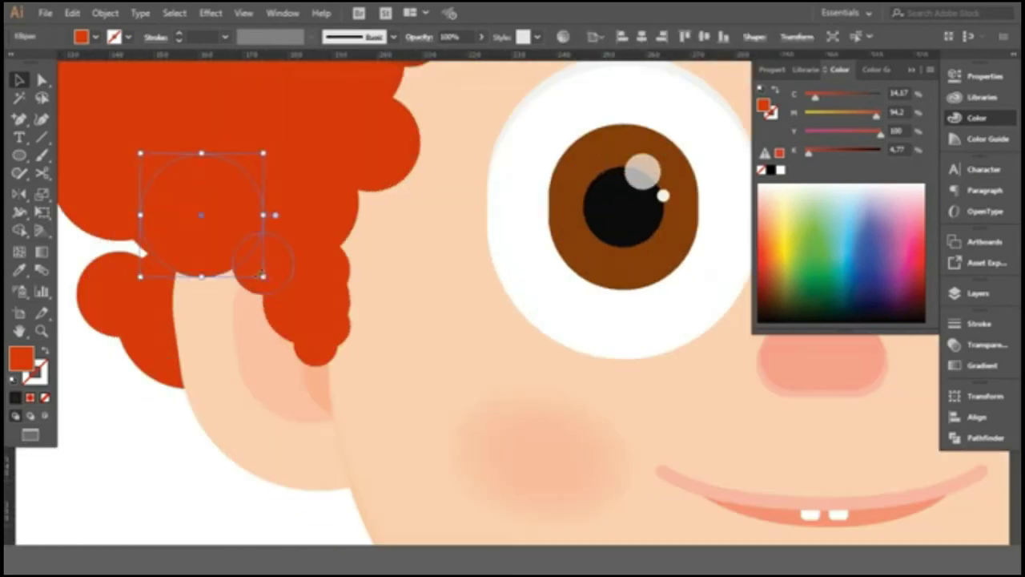
Add a hair circle and shift the right-edge curl so it bulges above the right eyebrow.
drag(370, 266, 370, 267)
scroll(370, 267, down, 2)
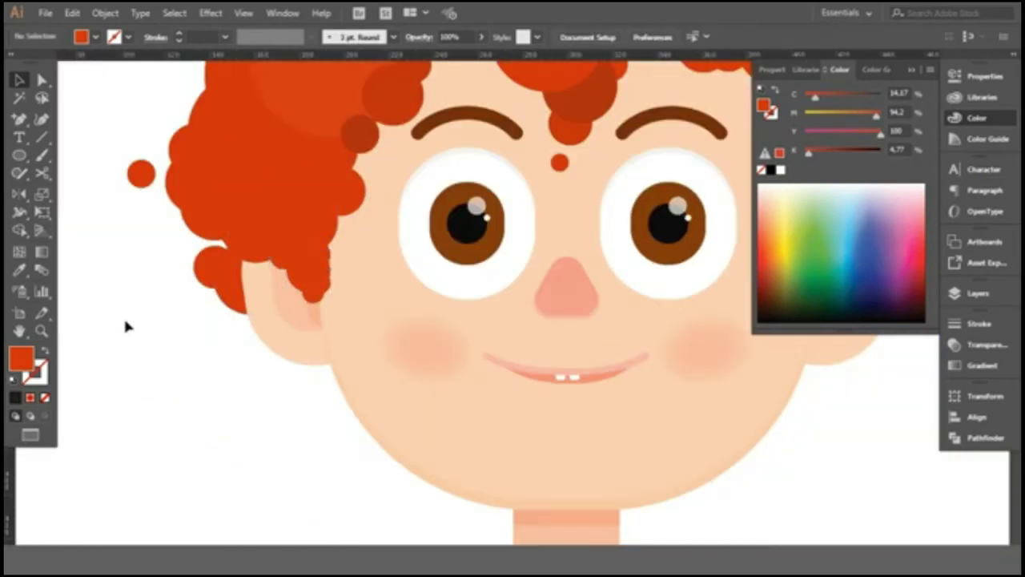
scroll(126, 327, down, 2)
click(501, 208)
drag(501, 208, 529, 228)
click(585, 220)
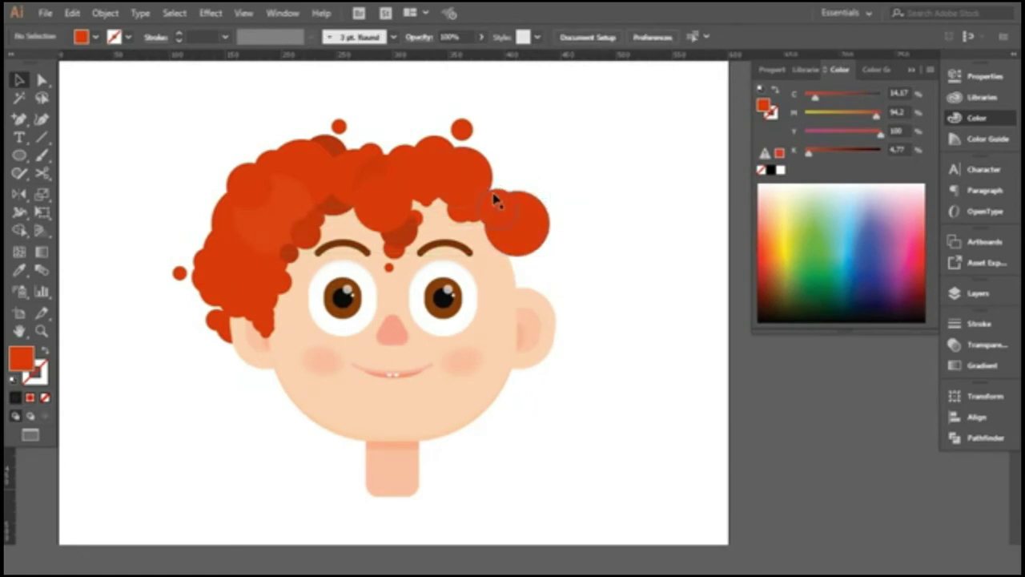
Reposition the large and small hair circles on the right side of the head.
drag(551, 163, 522, 201)
drag(630, 75, 547, 258)
click(626, 107)
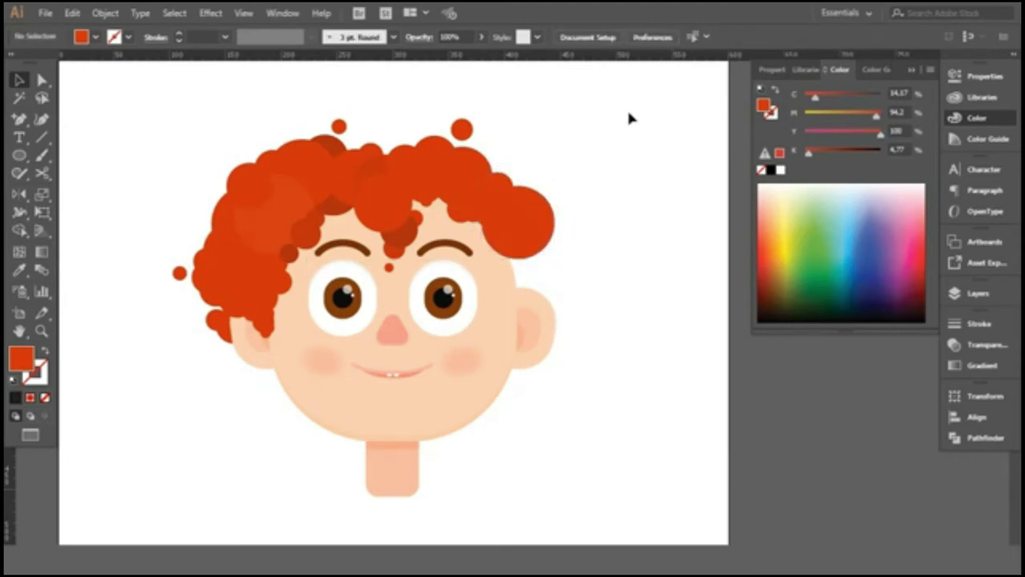
click(482, 213)
scroll(599, 141, down, 1)
drag(561, 172, 543, 262)
click(499, 232)
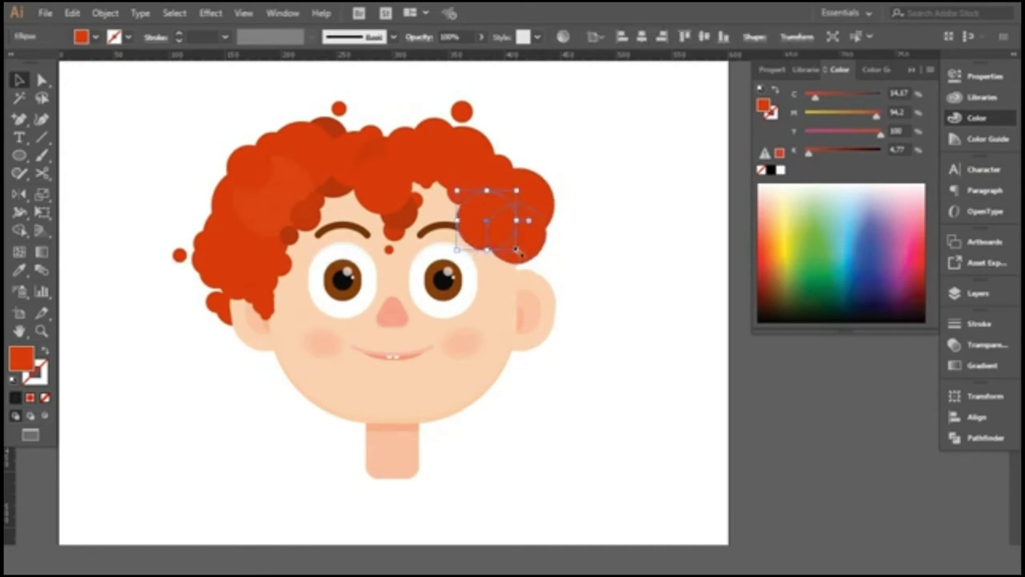
click(608, 140)
Check the hair circles above the right eyebrow and the small red forehead dot.
click(487, 190)
key(ctrl+equal)
key(ctrl+equal)
key(ctrl+equal)
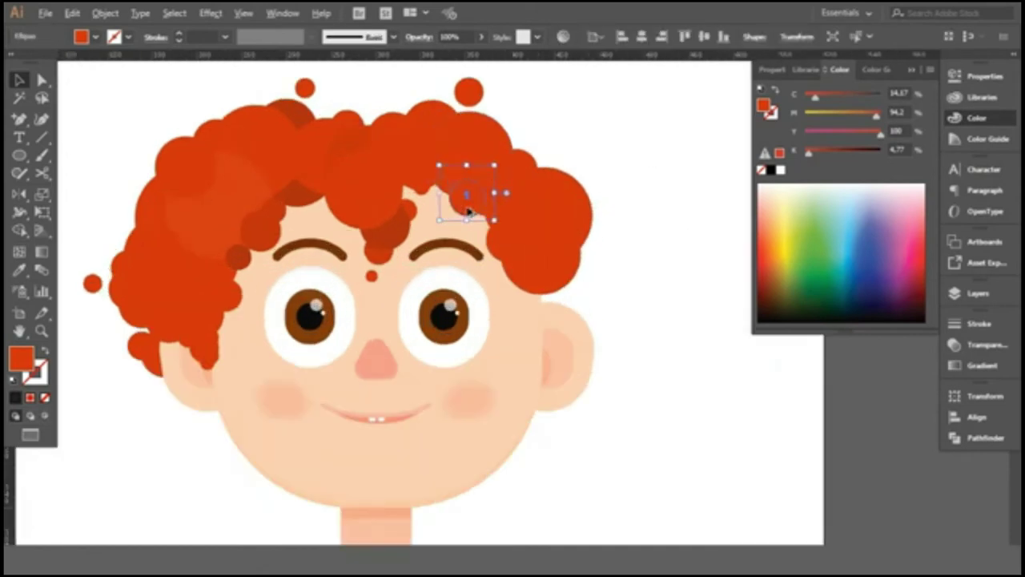
key(ctrl+0)
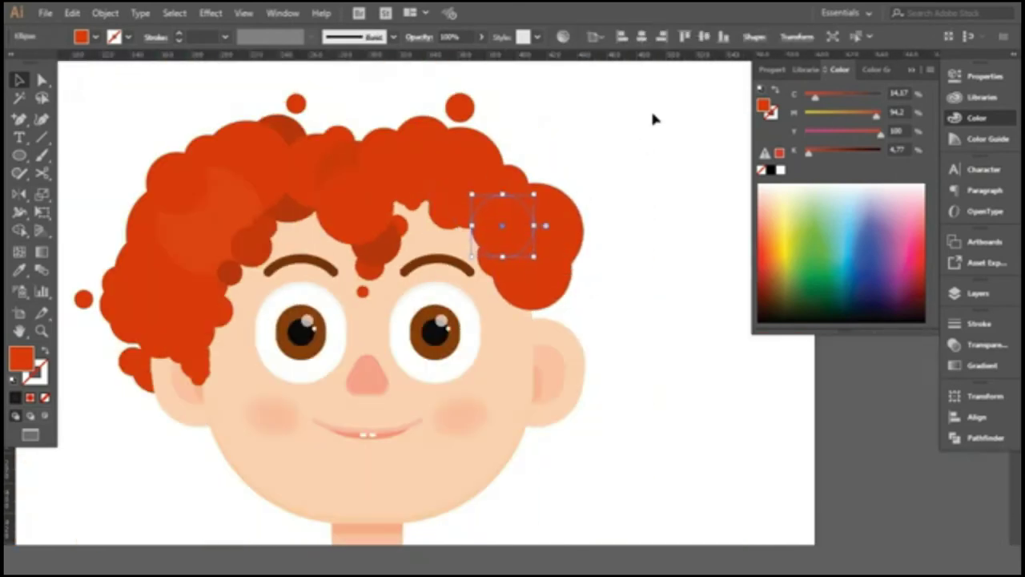
click(612, 138)
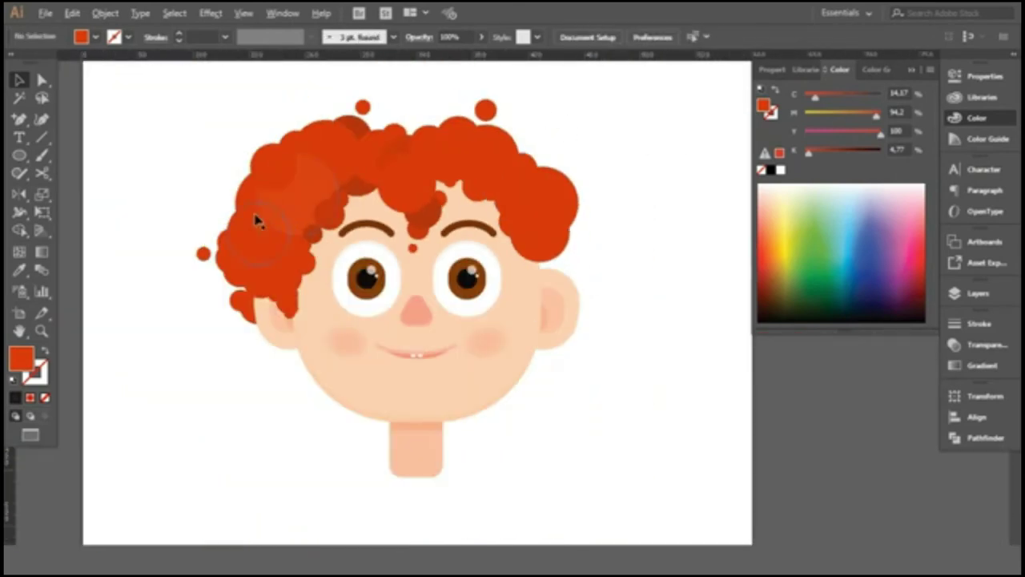
scroll(256, 218, up, 3)
click(670, 278)
scroll(211, 156, down, 3)
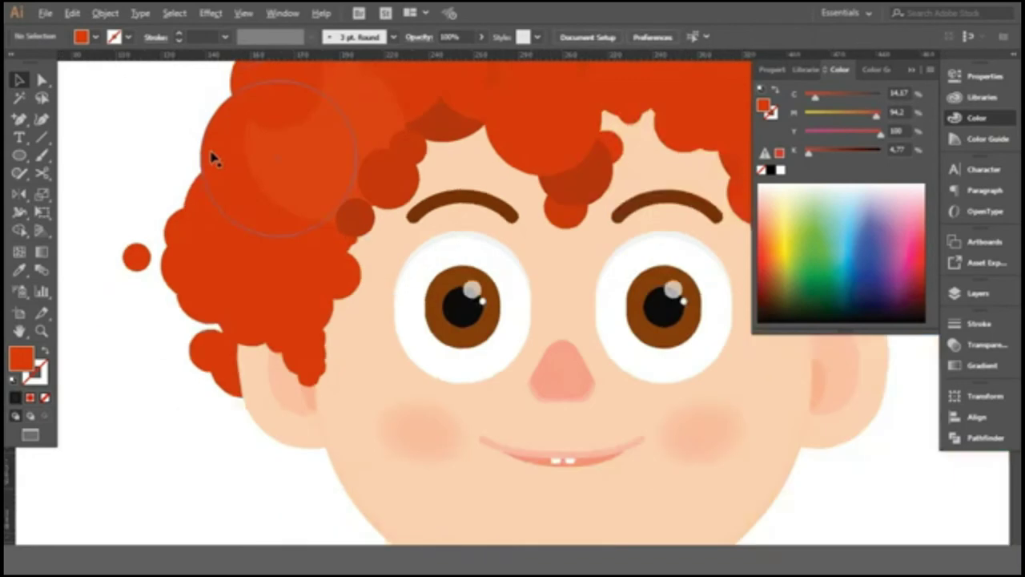
scroll(243, 236, up, 4)
scroll(339, 278, down, 4)
scroll(625, 165, down, 1)
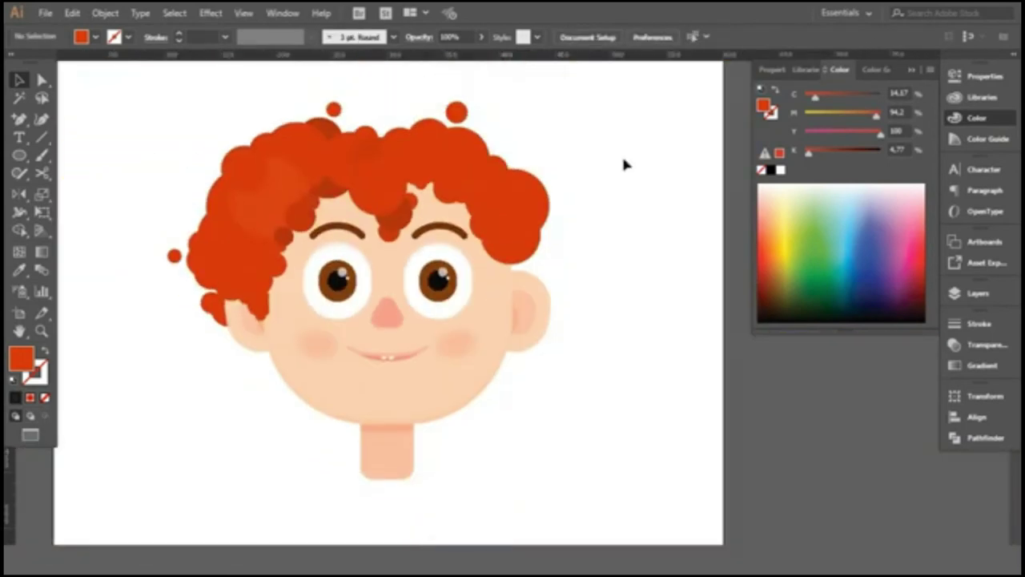
scroll(624, 164, up, 3)
Draw a new red hair circle near the right ear with the Ellipse tool.
key(l)
mouse_move(440, 220)
mouse_down()
mouse_move(530, 310)
mouse_move(641, 348)
mouse_up()
scroll(592, 236, up, 2)
scroll(632, 293, down, 3)
click(633, 293)
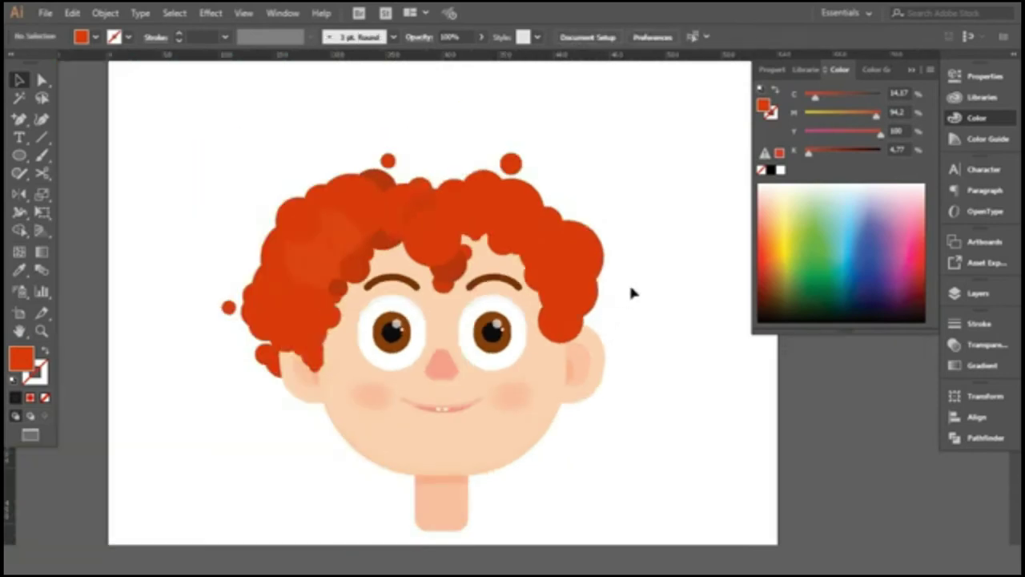
scroll(307, 350, up, 5)
Add two hair circles, one near the left ear and a small one near the left eye.
drag(291, 286, 387, 381)
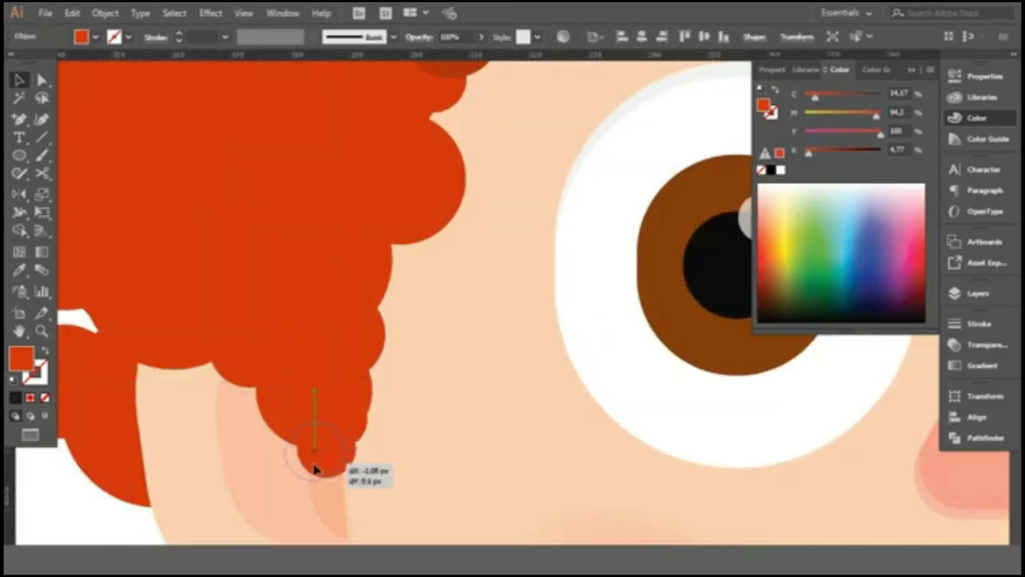
scroll(194, 374, down, 3)
scroll(160, 376, down, 2)
click(117, 348)
scroll(168, 377, up, 3)
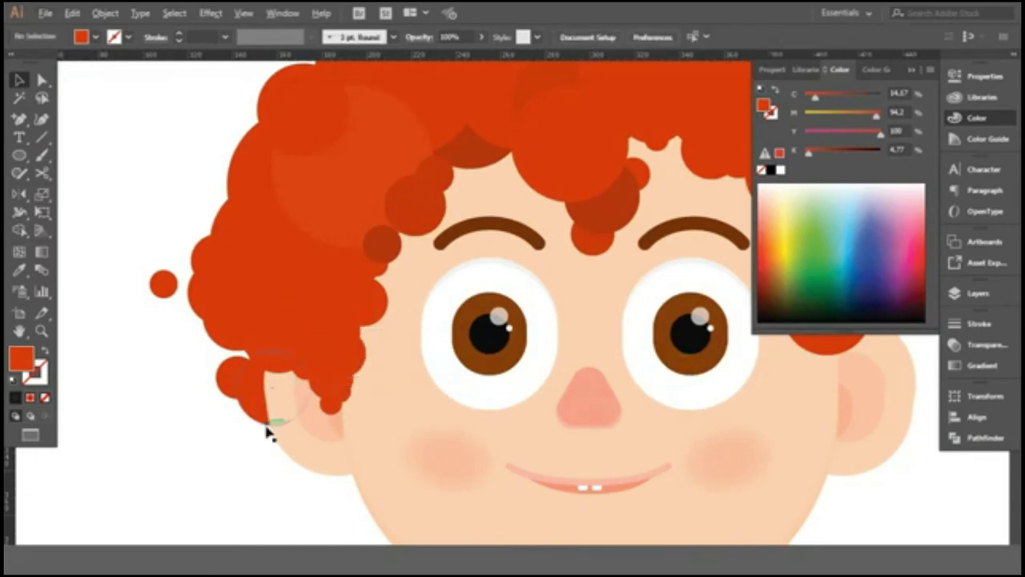
scroll(267, 428, up, 2)
scroll(138, 433, down, 2)
drag(235, 278, 285, 327)
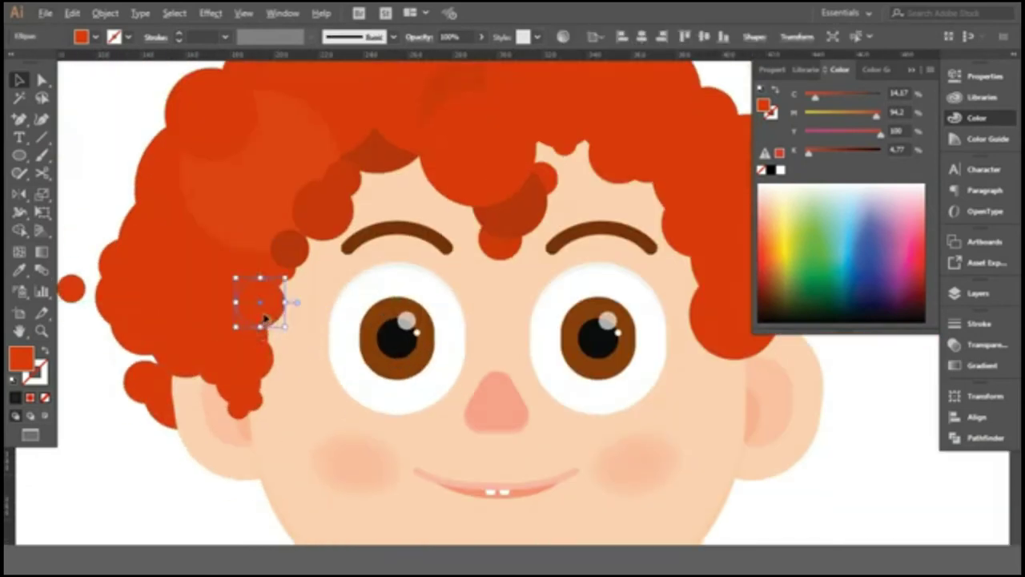
scroll(516, 264, down, 2)
click(516, 265)
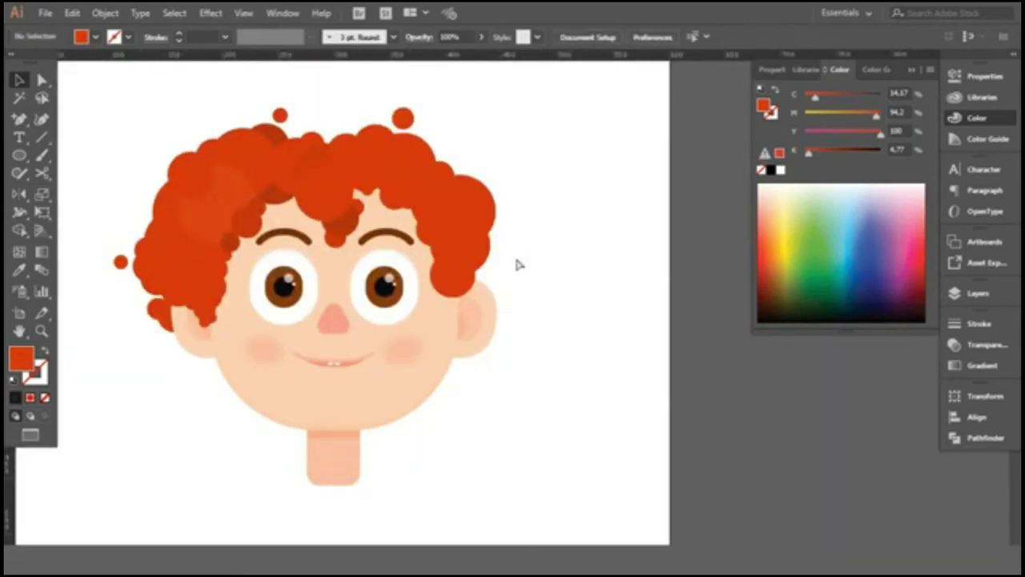
Draw another curl circle on the right side of the hair.
scroll(215, 264, up, 2)
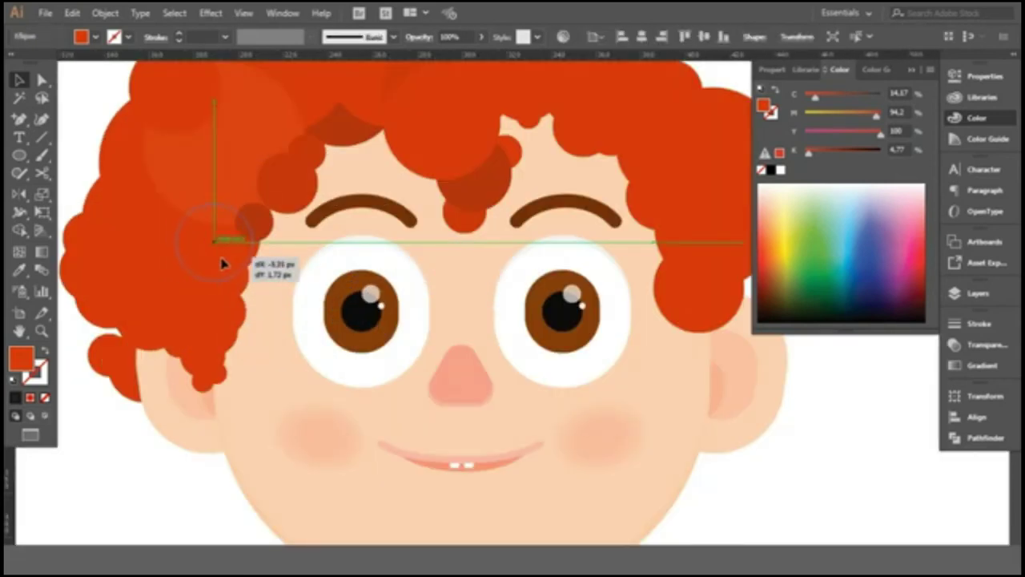
scroll(222, 264, down, 2)
scroll(220, 240, up, 2)
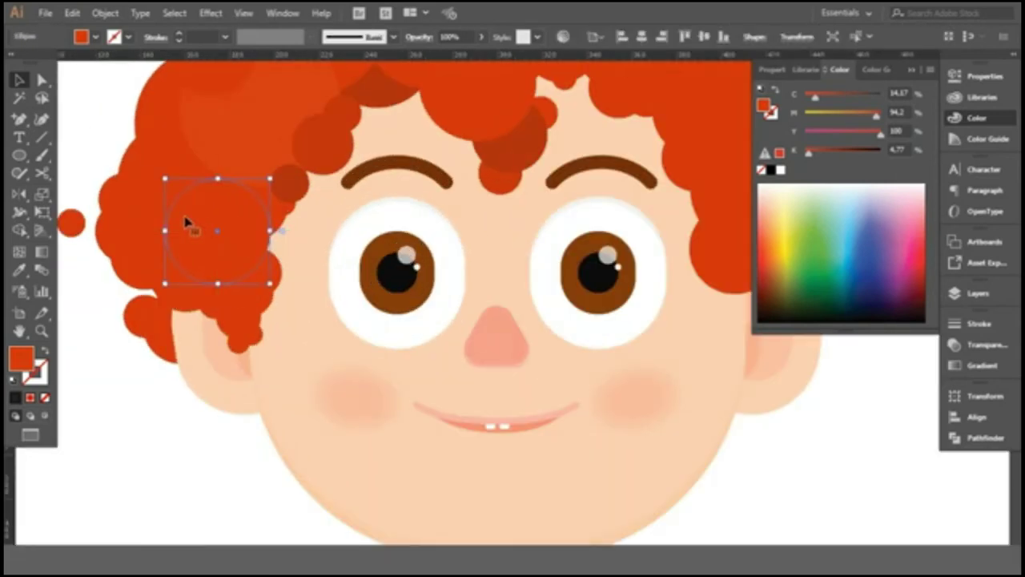
scroll(136, 281, down, 2)
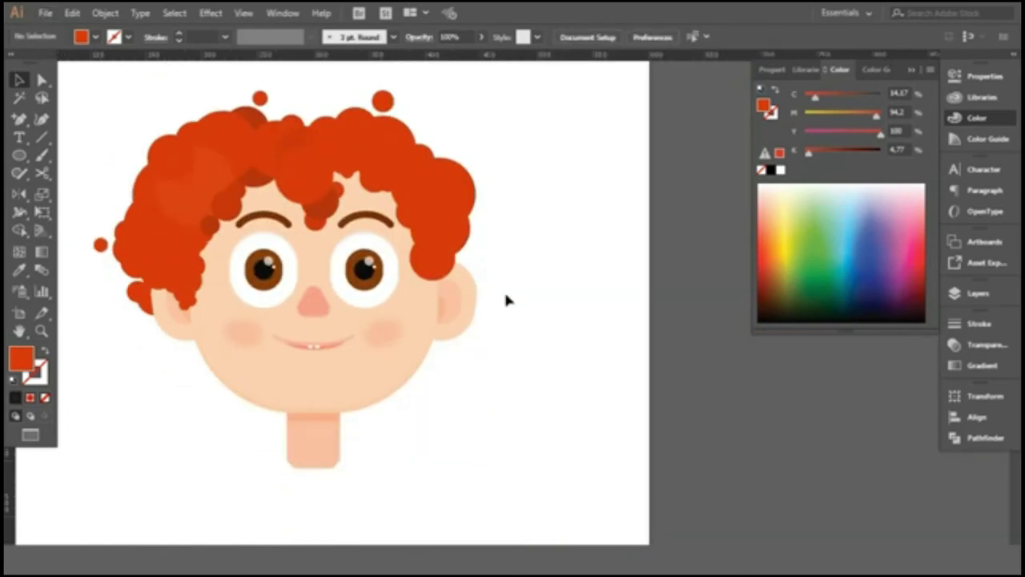
scroll(432, 281, up, 1)
mouse_move(429, 263)
mouse_down()
mouse_move(458, 297)
mouse_move(459, 314)
mouse_move(419, 334)
mouse_up()
click(628, 210)
scroll(465, 156, down, 3)
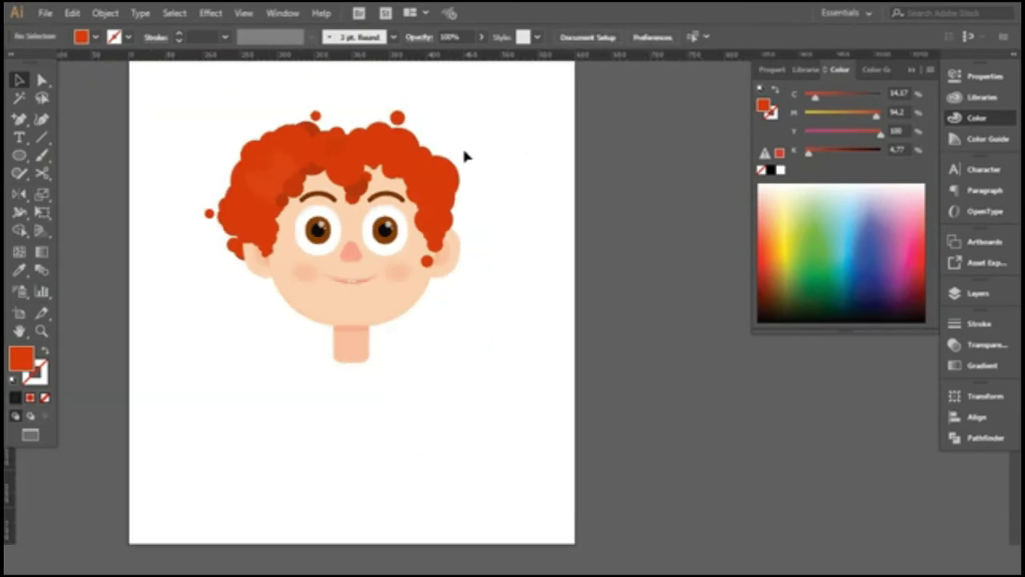
scroll(417, 241, up, 4)
scroll(465, 233, down, 3)
scroll(238, 272, up, 4)
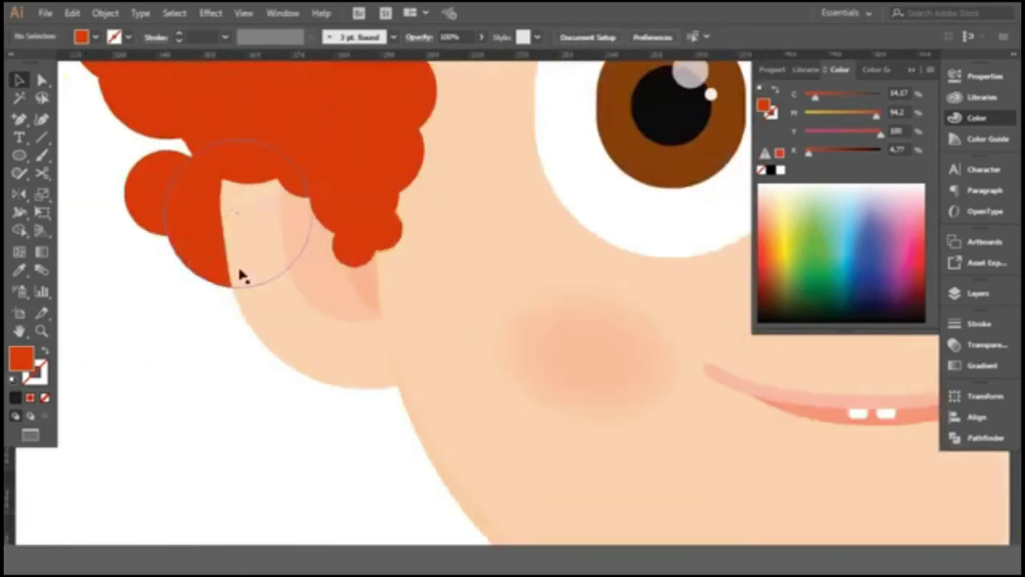
scroll(264, 208, up, 2)
scroll(204, 124, down, 3)
Move the hair circles up beside the left ear.
drag(330, 248, 258, 115)
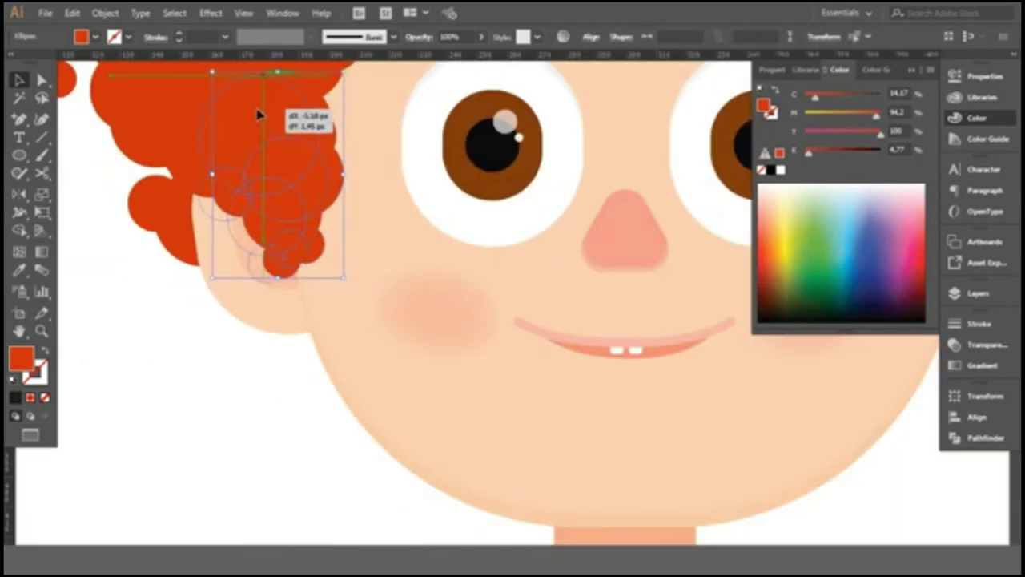
scroll(529, 331, down, 3)
scroll(473, 336, up, 2)
scroll(481, 275, up, 2)
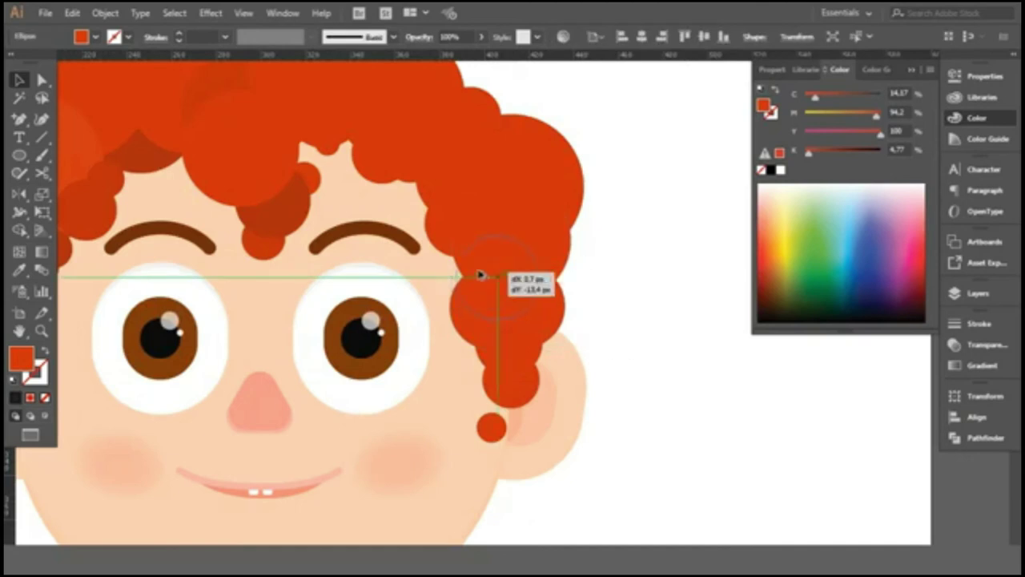
scroll(561, 203, down, 3)
scroll(561, 203, up, 3)
Nudge a right-side curl rightward, then move down and enlarge the right curl.
drag(460, 267, 481, 275)
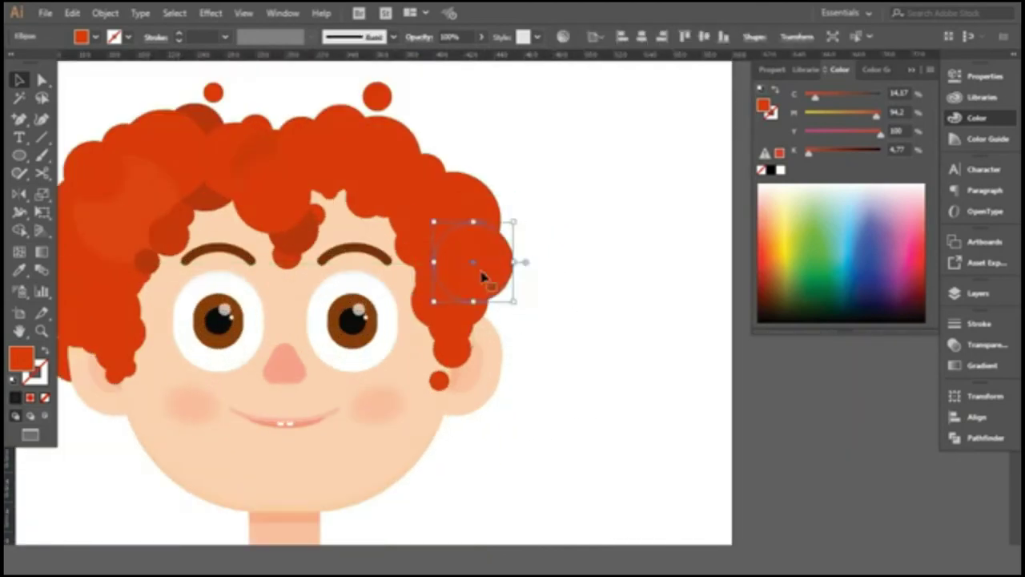
scroll(489, 225, up, 1)
mouse_move(486, 223)
mouse_down()
mouse_move(485, 302)
mouse_move(458, 243)
mouse_up()
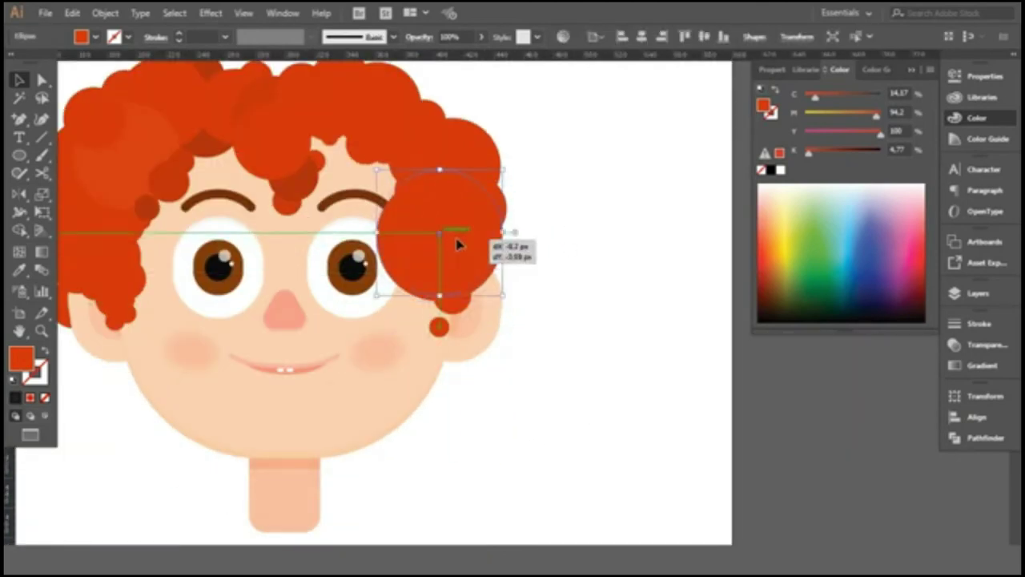
scroll(603, 377, down, 2)
click(512, 228)
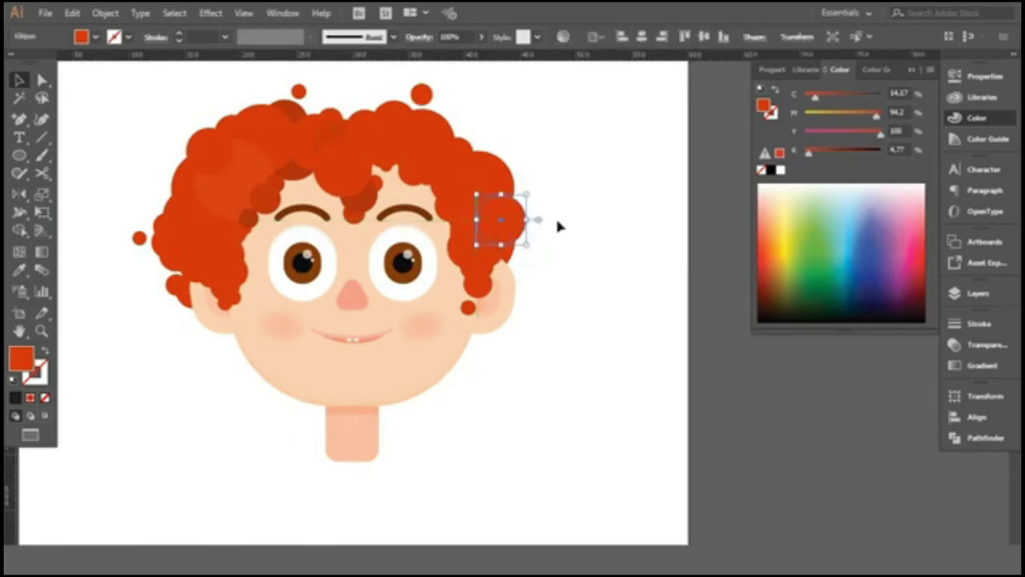
click(210, 115)
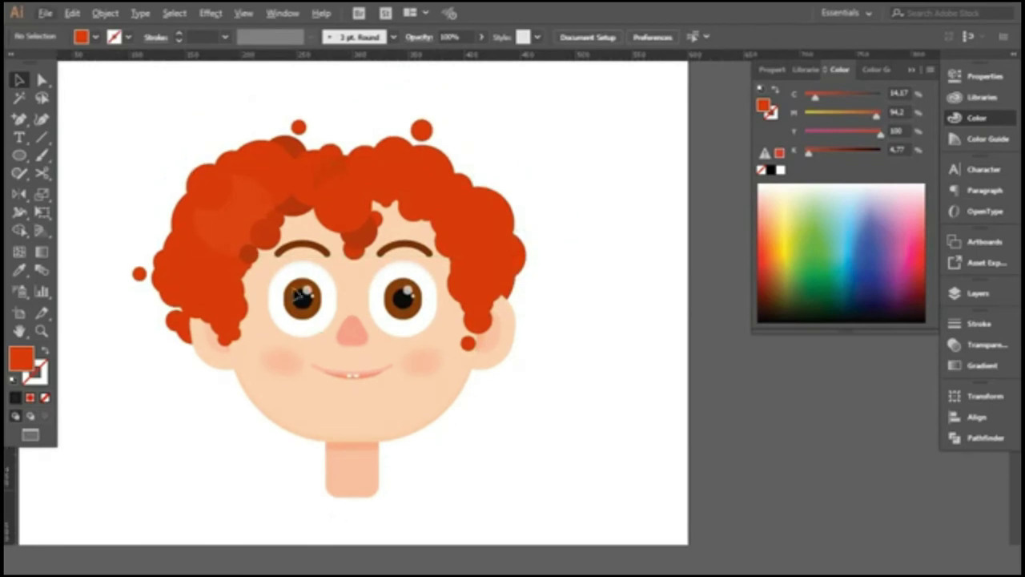
scroll(387, 113, up, 2)
scroll(361, 108, up, 2)
scroll(359, 116, up, 1)
click(350, 313)
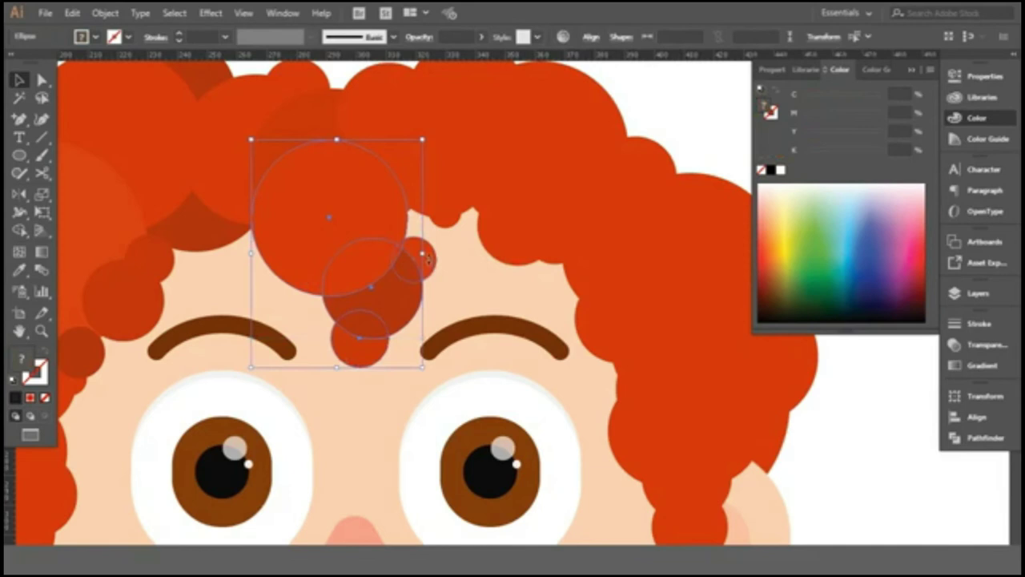
Change the stacking order of the forehead hair circles with Arrange.
scroll(352, 313, up, 2)
right_click(296, 187)
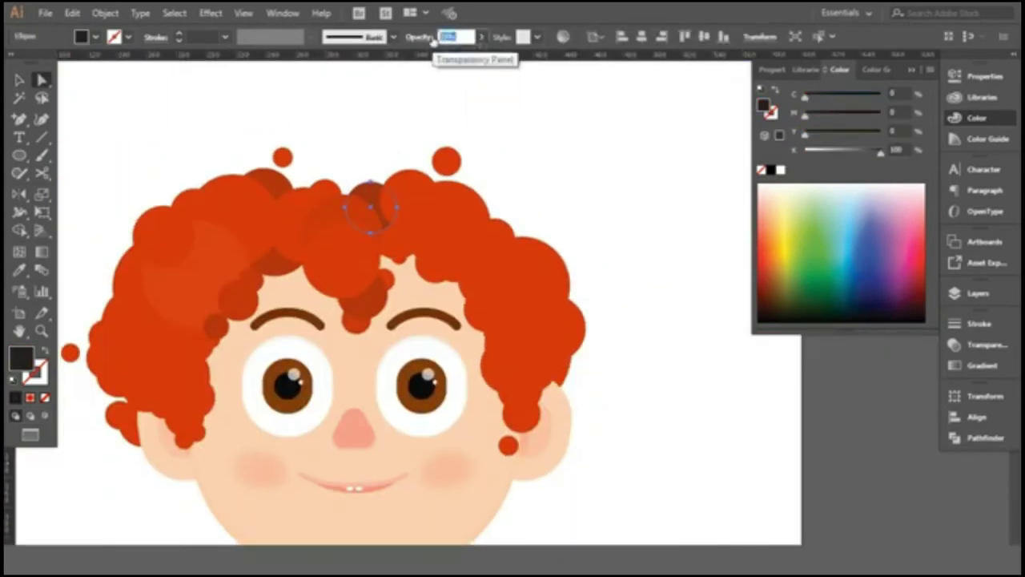
click(371, 100)
scroll(371, 99, down, 2)
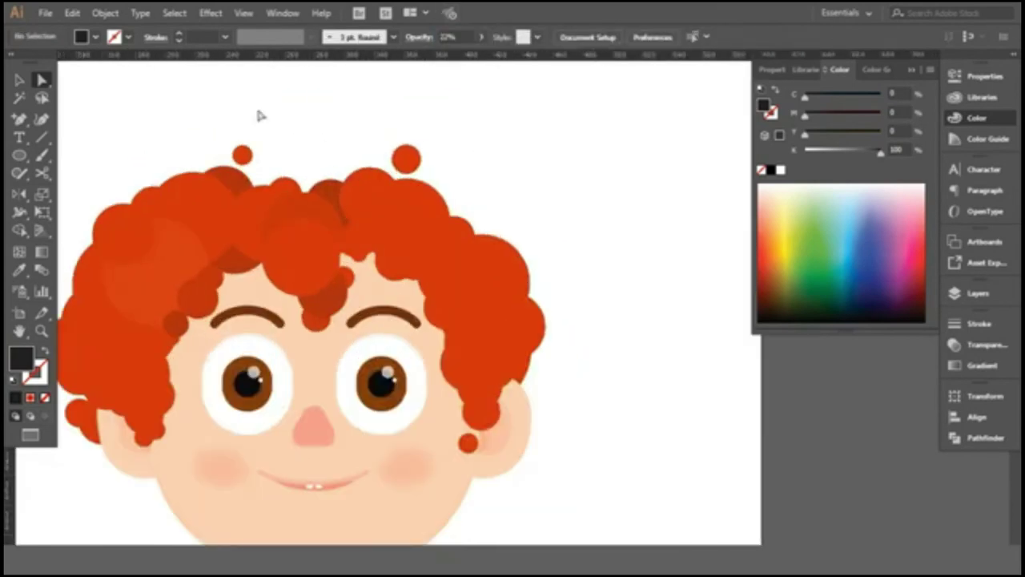
scroll(354, 113, down, 1)
scroll(348, 235, up, 2)
scroll(430, 227, down, 1)
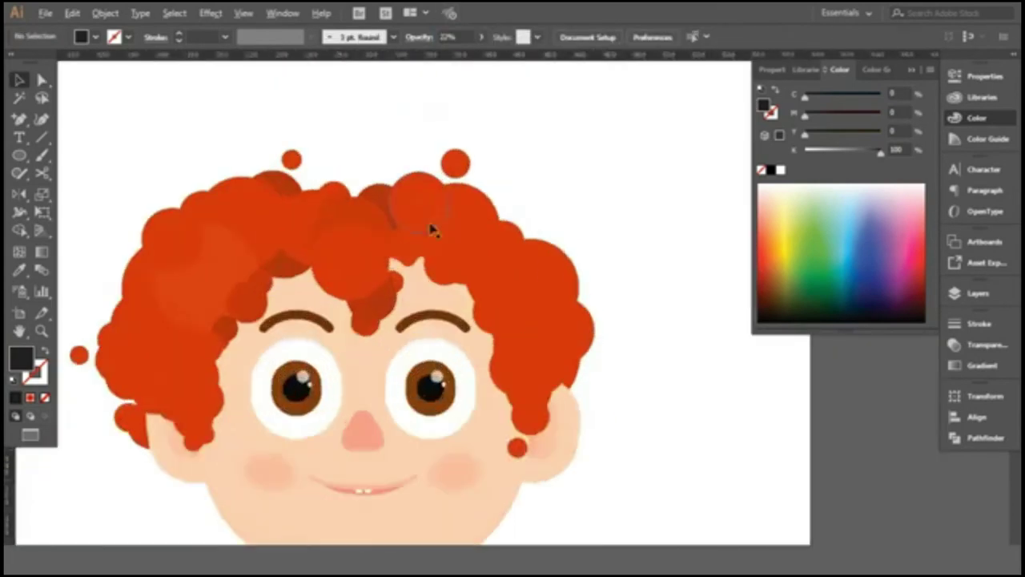
scroll(430, 275, up, 1)
scroll(431, 275, up, 2)
Select individual fringe and top-of-head curls, briefly entering and leaving isolation mode.
click(433, 280)
scroll(436, 289, down, 3)
scroll(504, 171, up, 1)
click(393, 222)
right_click(268, 259)
key(Escape)
double_click(353, 138)
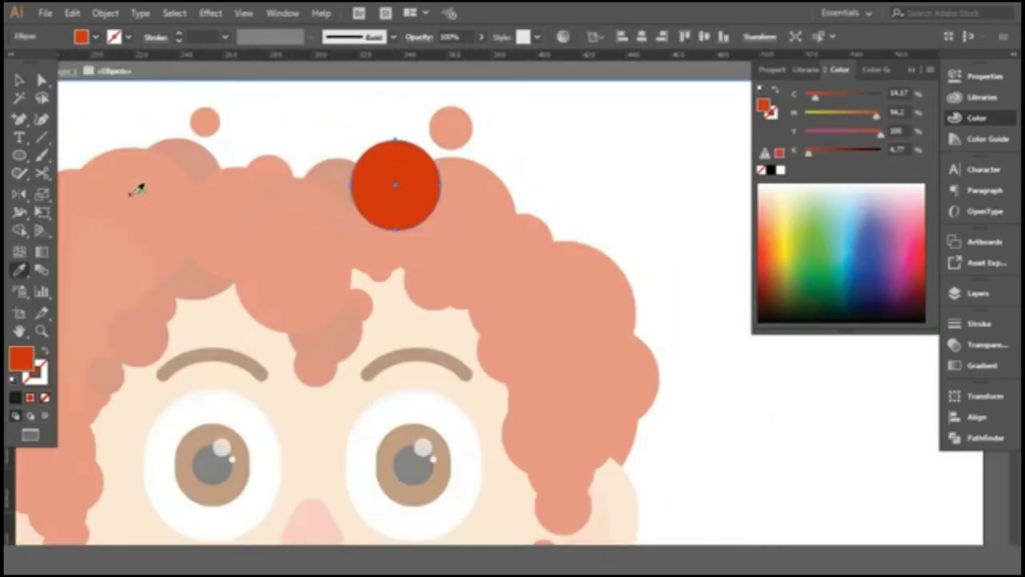
key(v)
double_click(293, 80)
scroll(307, 108, down, 1)
click(429, 176)
click(537, 151)
scroll(425, 211, up, 2)
Restyle a fringe curl with a darker translucent fill using the Eyedropper.
click(361, 234)
key(i)
click(253, 293)
right_click(362, 245)
click(345, 256)
click(529, 115)
scroll(474, 132, down, 3)
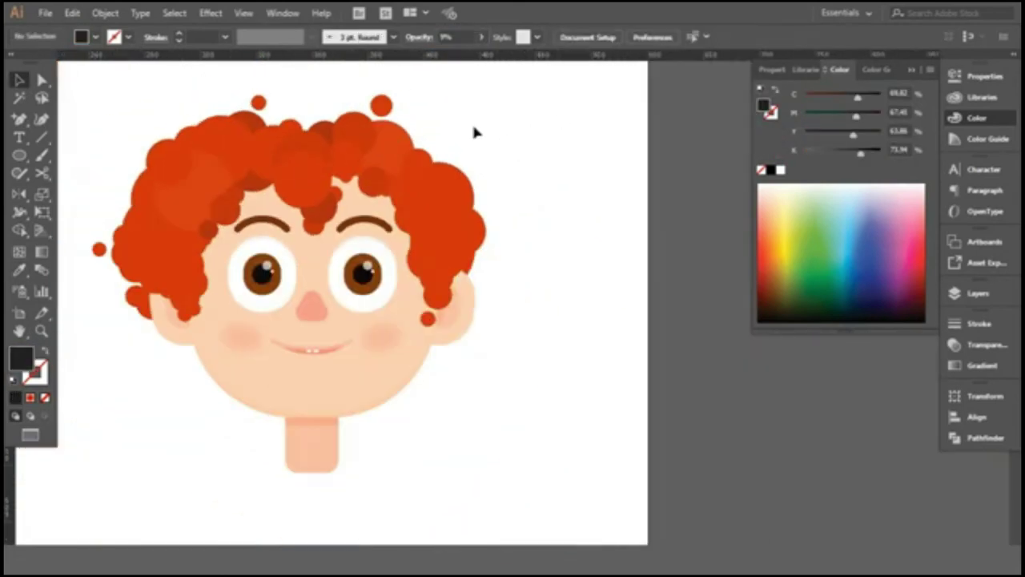
scroll(473, 130, up, 2)
scroll(556, 109, up, 2)
Pick up the red hair fill from a right fringe curl.
click(407, 236)
scroll(408, 236, down, 1)
key(i)
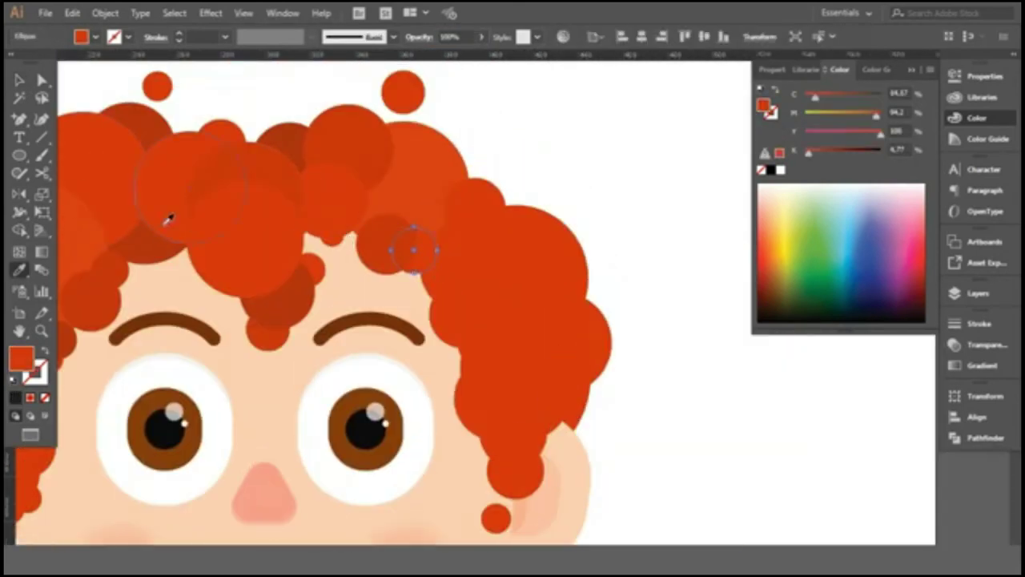
key(v)
key(ctrl+shift+a)
scroll(523, 121, down, 2)
scroll(325, 274, up, 5)
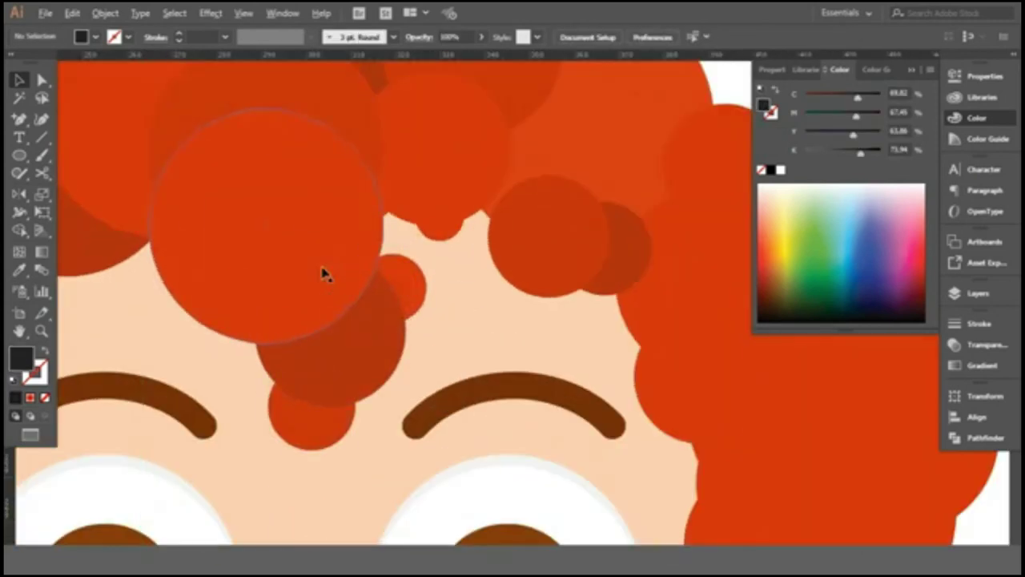
click(324, 274)
Draw a small extra red curl among the fringe circles.
key(l)
drag(360, 189, 403, 232)
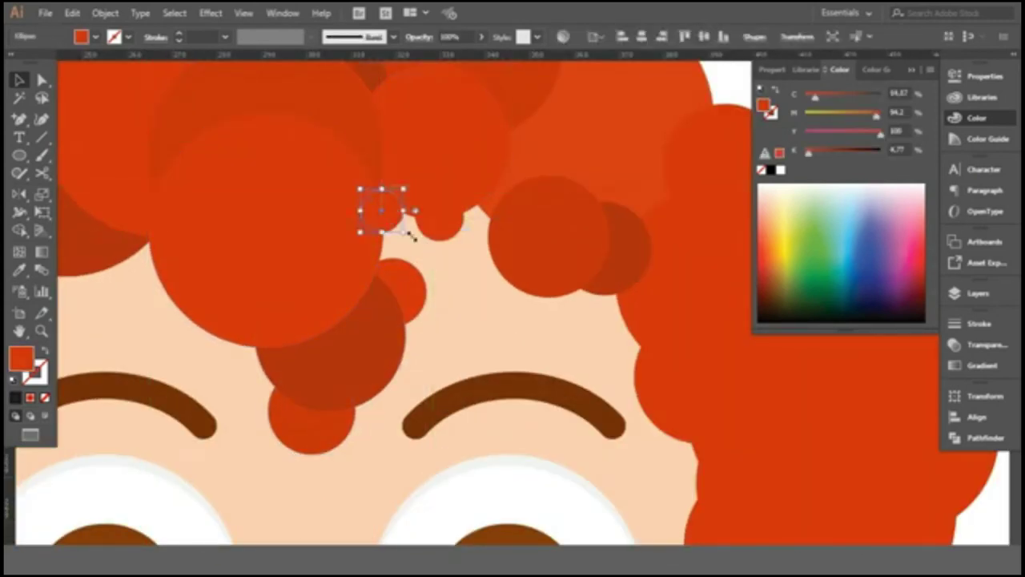
scroll(410, 234, down, 2)
key(v)
key(ctrl+shift+a)
scroll(492, 206, down, 1)
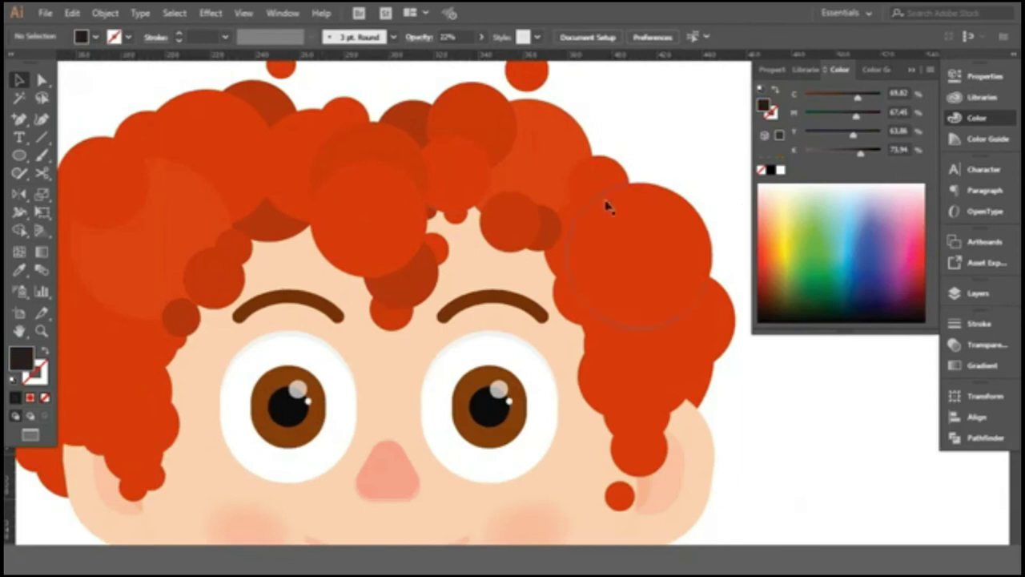
scroll(606, 207, up, 1)
scroll(425, 266, down, 2)
scroll(427, 159, up, 3)
Inspect the faint translucent circle and nearby curls with Direct Selection and zoom.
key(a)
click(397, 243)
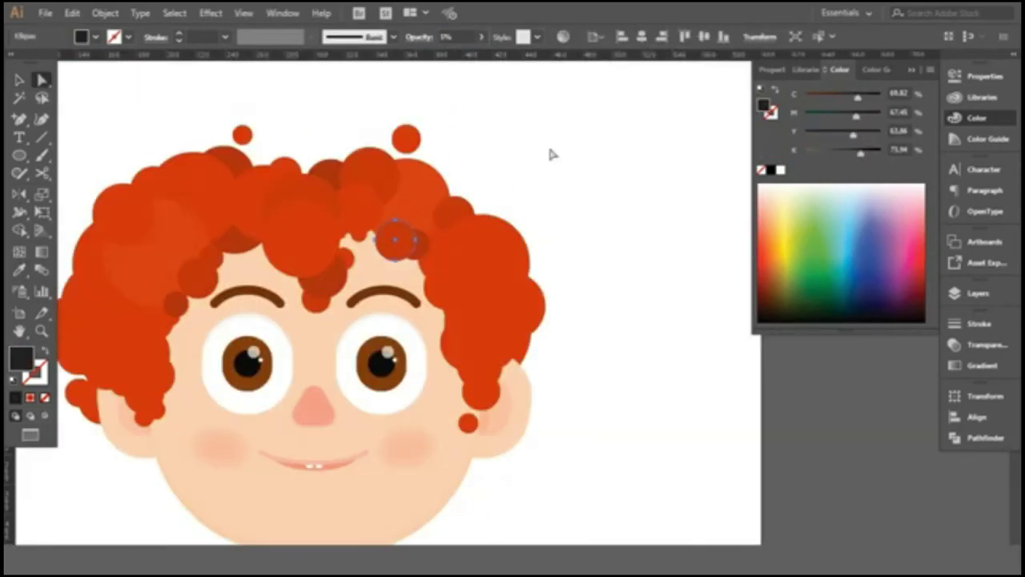
click(535, 152)
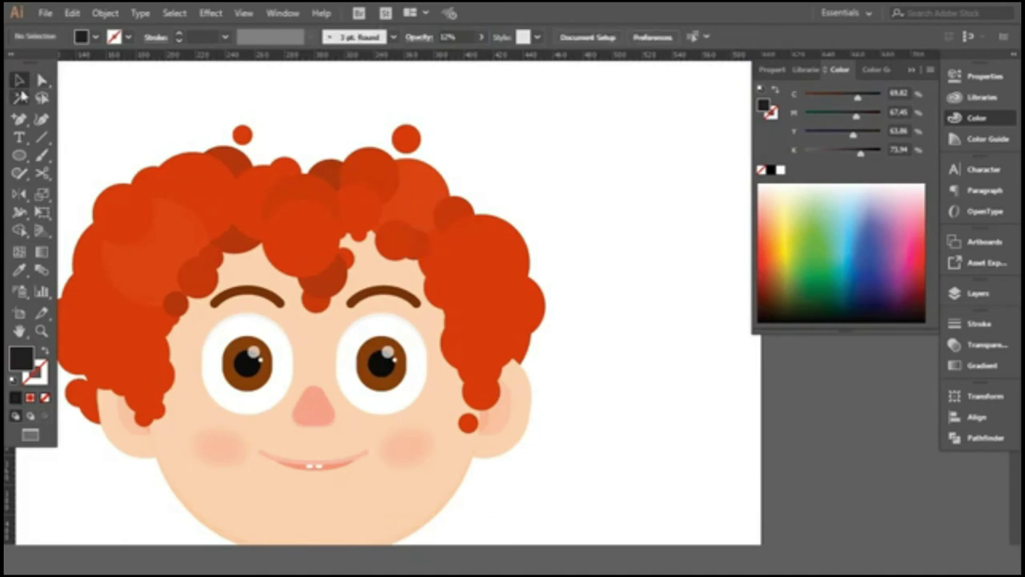
key(ctrl+plus)
click(396, 279)
click(556, 211)
key(ctrl+minus)
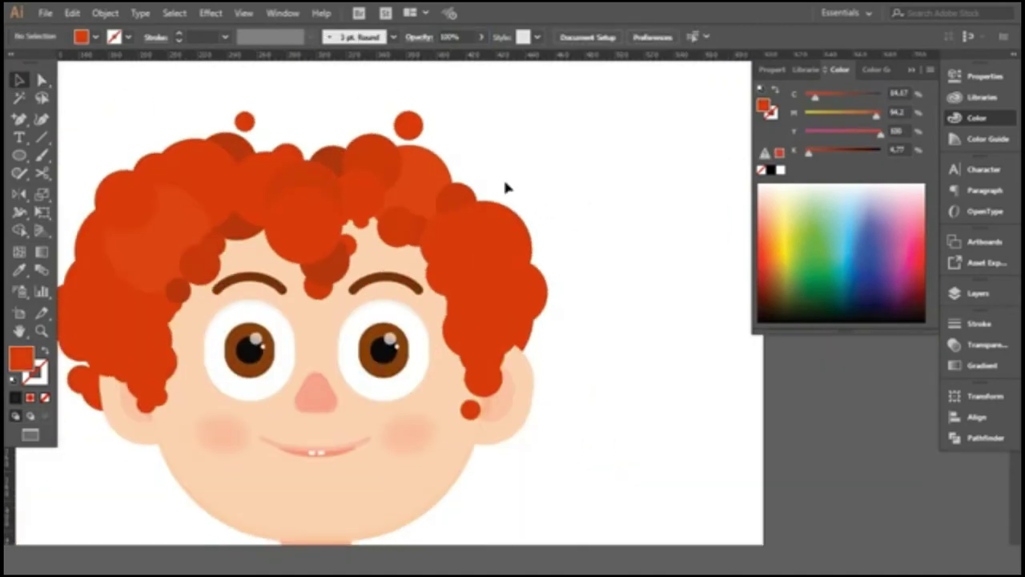
click(513, 237)
click(582, 211)
scroll(487, 205, up, 2)
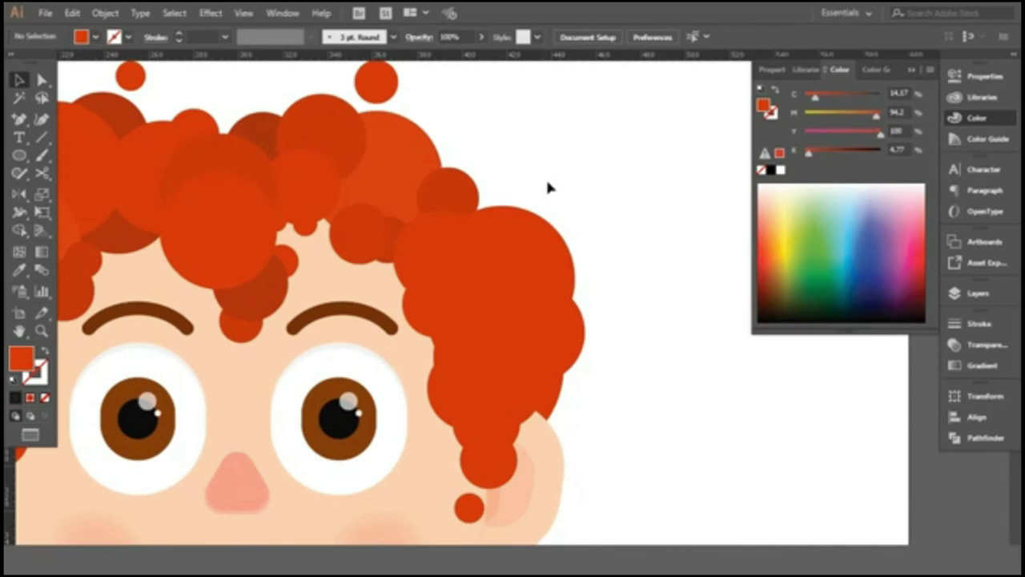
key(ctrl+minus)
Place a small hair circle on the lower left hair edge near the cheek.
scroll(620, 251, down, 1)
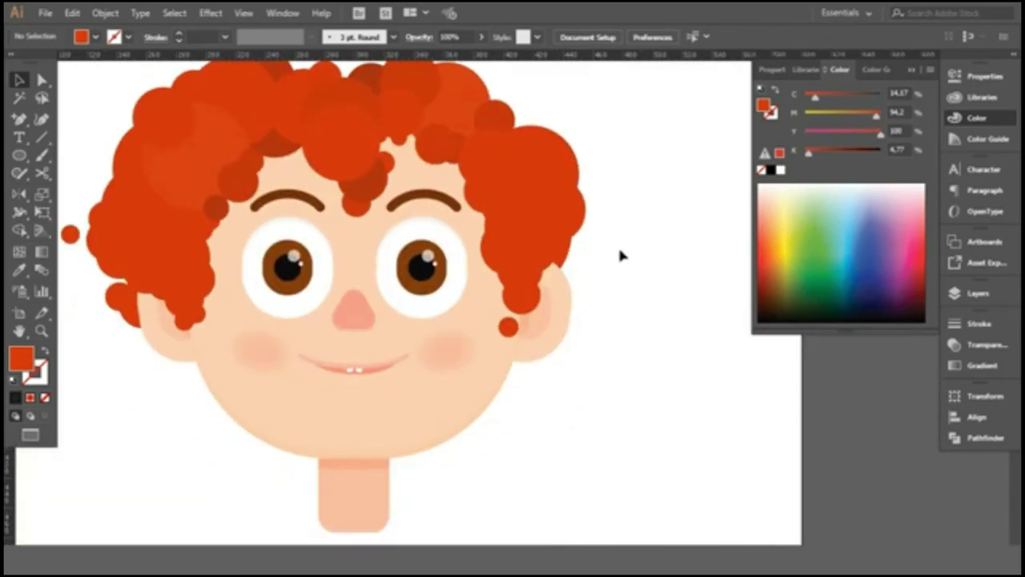
drag(192, 380, 199, 372)
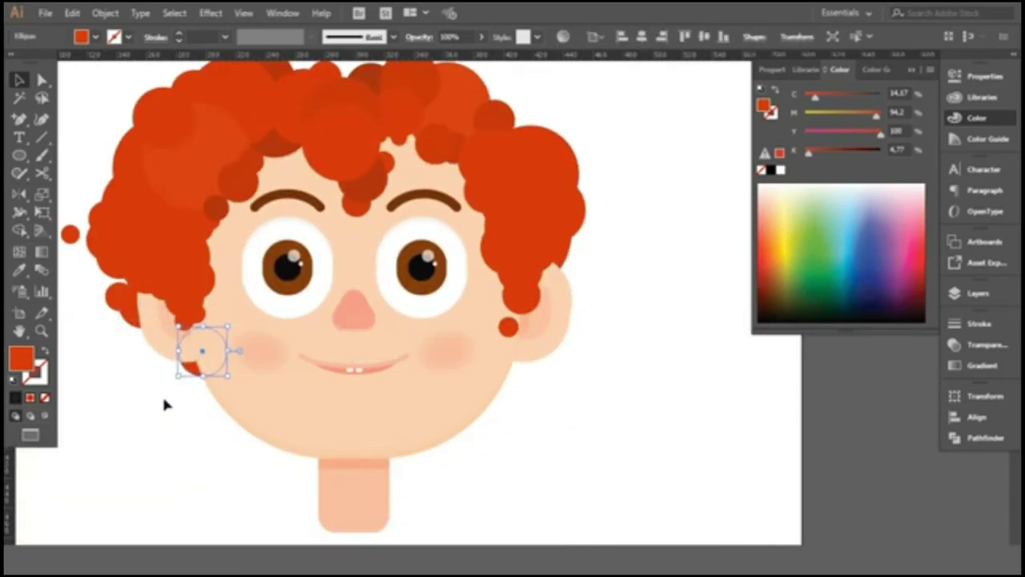
scroll(162, 394, up, 2)
drag(290, 346, 262, 358)
scroll(218, 433, up, 2)
drag(282, 314, 307, 353)
scroll(237, 427, down, 2)
drag(355, 293, 274, 339)
click(223, 413)
Position and enlarge a hair circle at the jaw edge, then move it down the jawline.
scroll(224, 412, down, 5)
scroll(268, 400, up, 3)
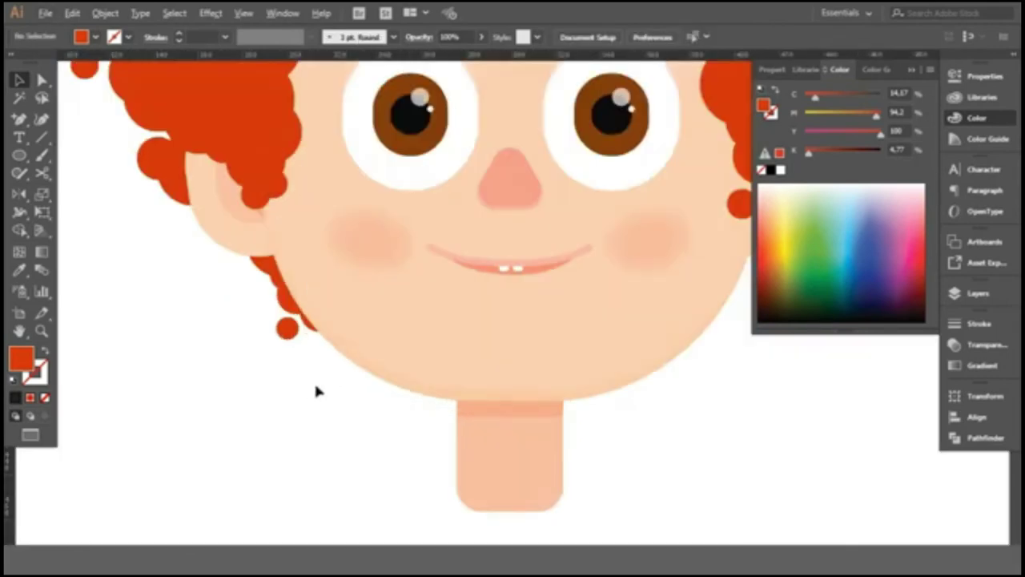
scroll(318, 393, up, 2)
mouse_move(320, 293)
mouse_down()
mouse_move(332, 346)
mouse_move(366, 378)
mouse_move(309, 321)
mouse_up()
scroll(301, 412, up, 1)
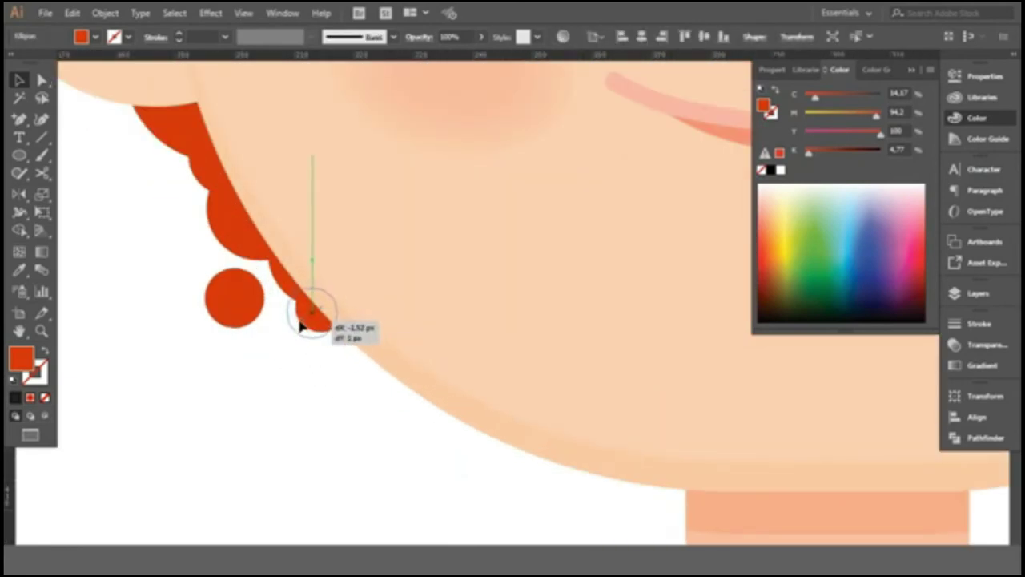
scroll(309, 320, down, 1)
mouse_move(390, 338)
mouse_down()
mouse_move(338, 364)
mouse_move(385, 374)
mouse_up()
drag(360, 293, 430, 353)
Resize the hair circle at the chin edge.
scroll(430, 282, down, 3)
scroll(430, 283, down, 1)
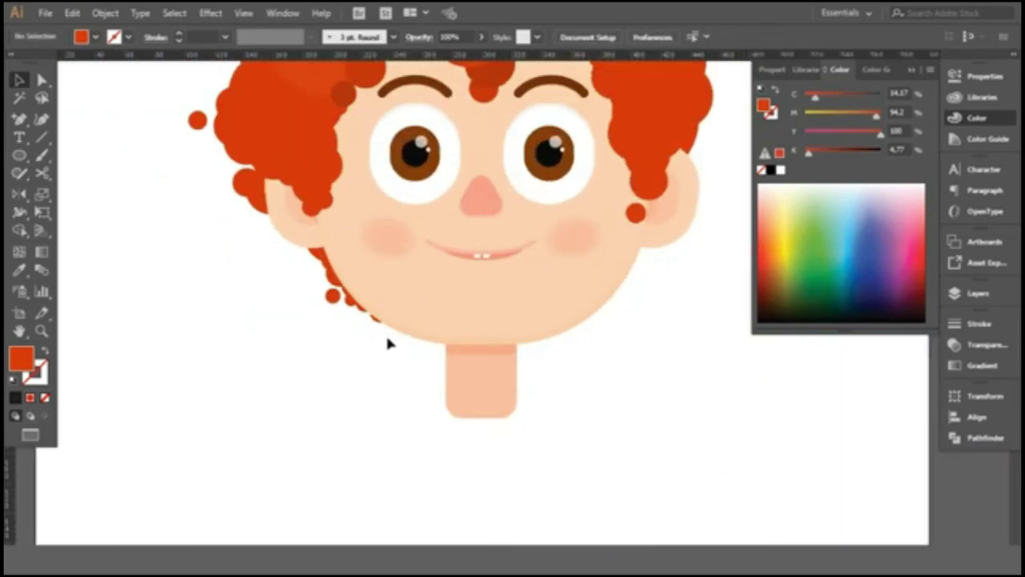
scroll(389, 341, up, 1)
click(366, 332)
drag(366, 332, 422, 365)
scroll(276, 283, down, 1)
scroll(359, 293, up, 2)
click(359, 293)
drag(401, 265, 453, 280)
scroll(351, 402, down, 1)
Settle the chin circle, move a curl toward the neck and add a curl at the jaw-neck join.
click(351, 403)
scroll(351, 403, up, 1)
drag(376, 352, 367, 336)
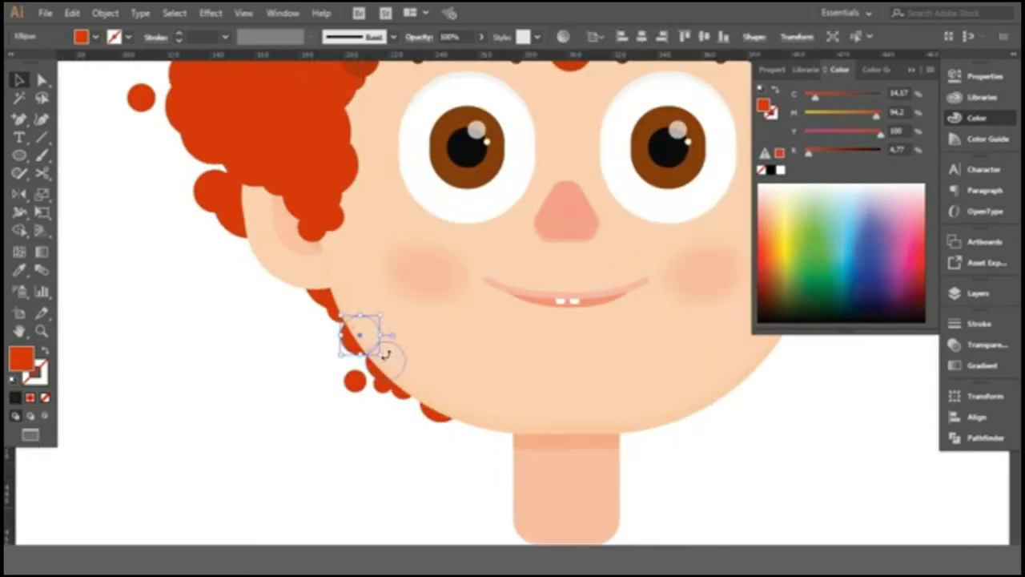
scroll(190, 364, down, 1)
scroll(430, 428, up, 1)
mouse_move(305, 403)
mouse_down()
mouse_move(365, 432)
mouse_move(345, 417)
mouse_up()
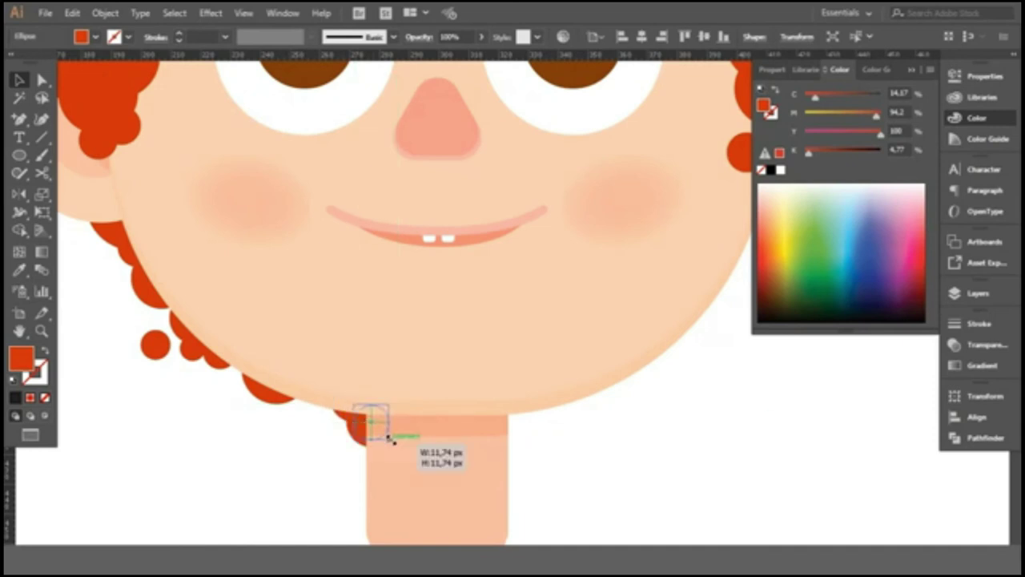
mouse_move(186, 343)
mouse_down()
mouse_move(204, 361)
mouse_move(235, 354)
mouse_up()
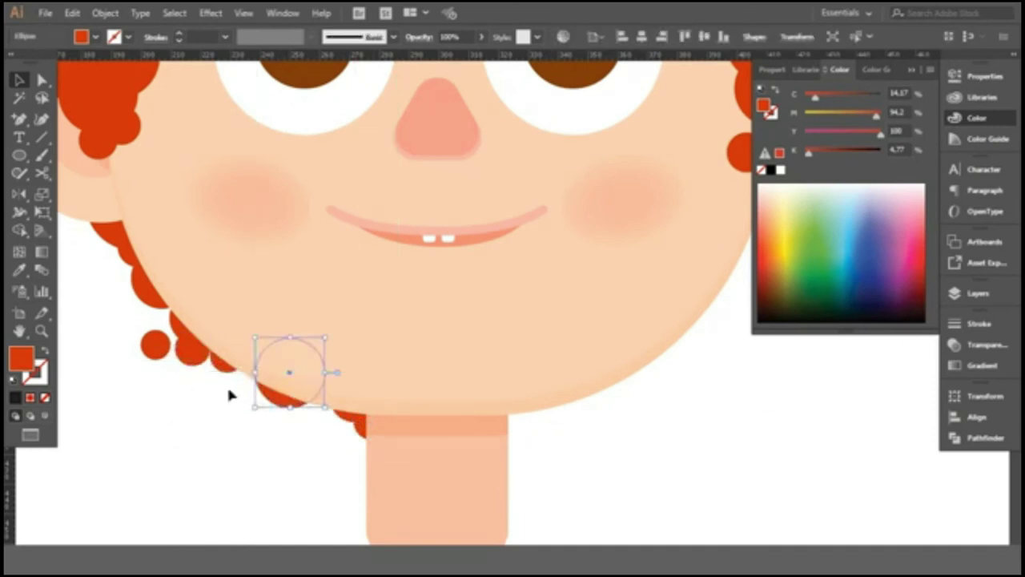
key(ctrl+0)
Move a curl along the chin line.
scroll(379, 491, up, 3)
click(258, 334)
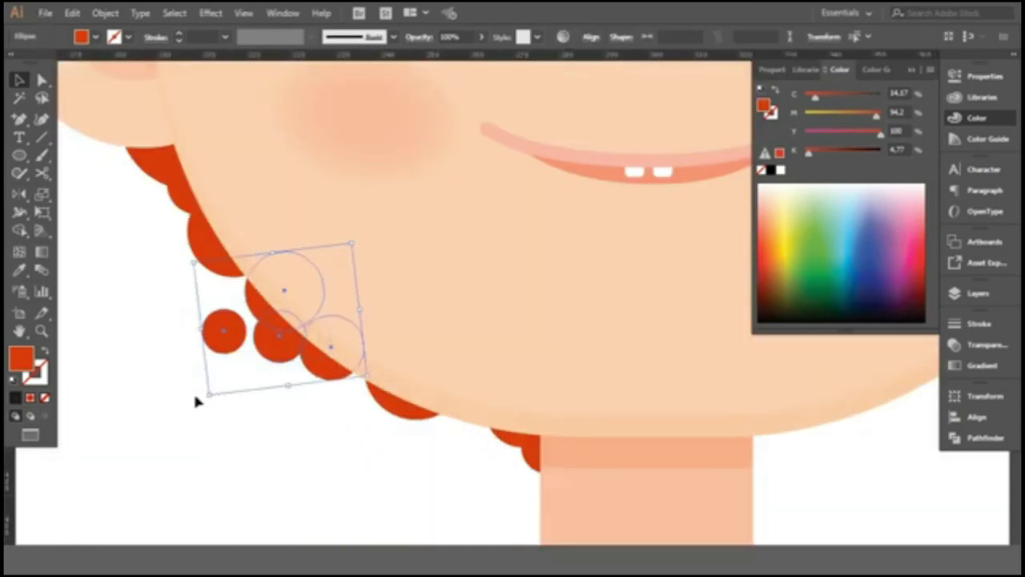
scroll(193, 391, down, 3)
scroll(478, 414, up, 3)
drag(198, 273, 429, 406)
key(ctrl+0)
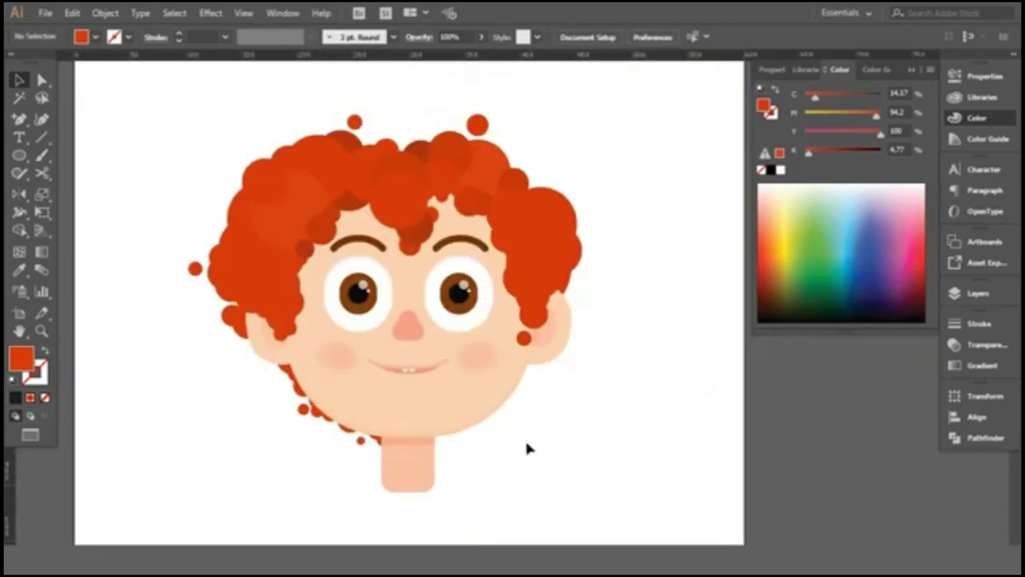
scroll(258, 391, up, 3)
right_click(430, 123)
key(Escape)
scroll(300, 390, down, 2)
Place curls along the right jawline and fine-tune the chin hair circles.
drag(301, 390, 531, 386)
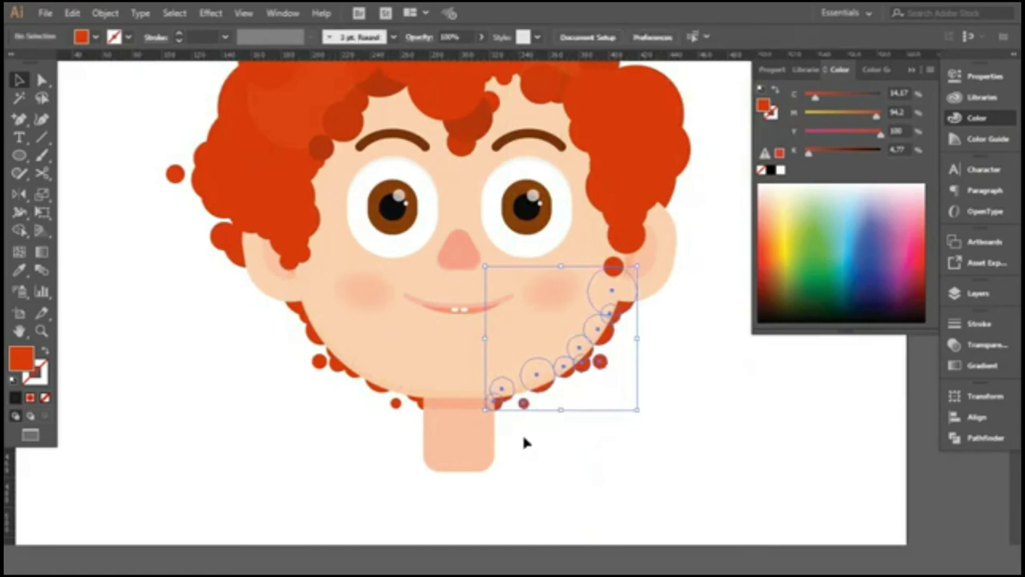
drag(522, 432, 361, 392)
drag(357, 343, 358, 346)
scroll(511, 272, up, 2)
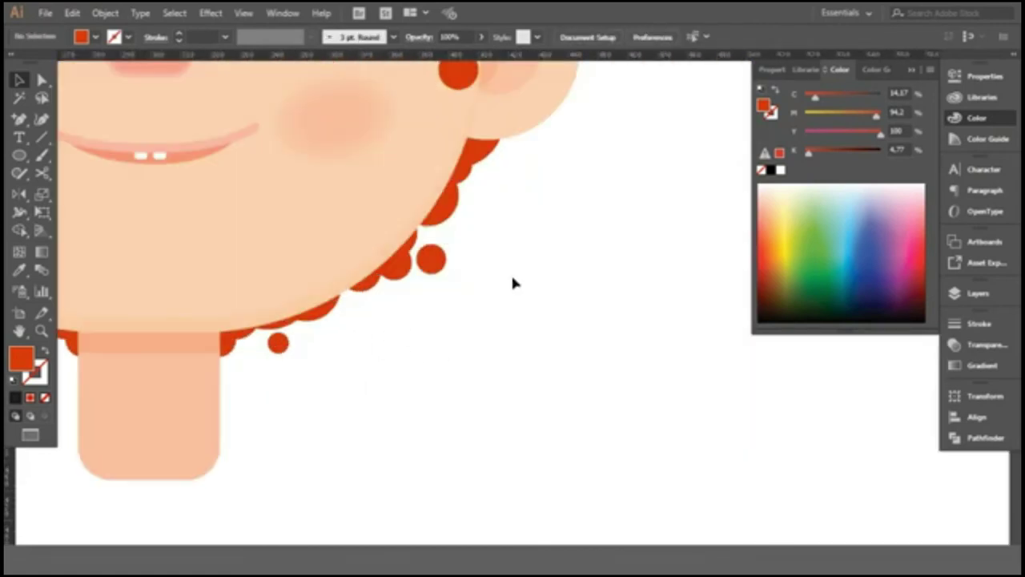
scroll(387, 322, up, 2)
click(375, 276)
drag(377, 285, 443, 216)
click(545, 286)
key(ctrl+0)
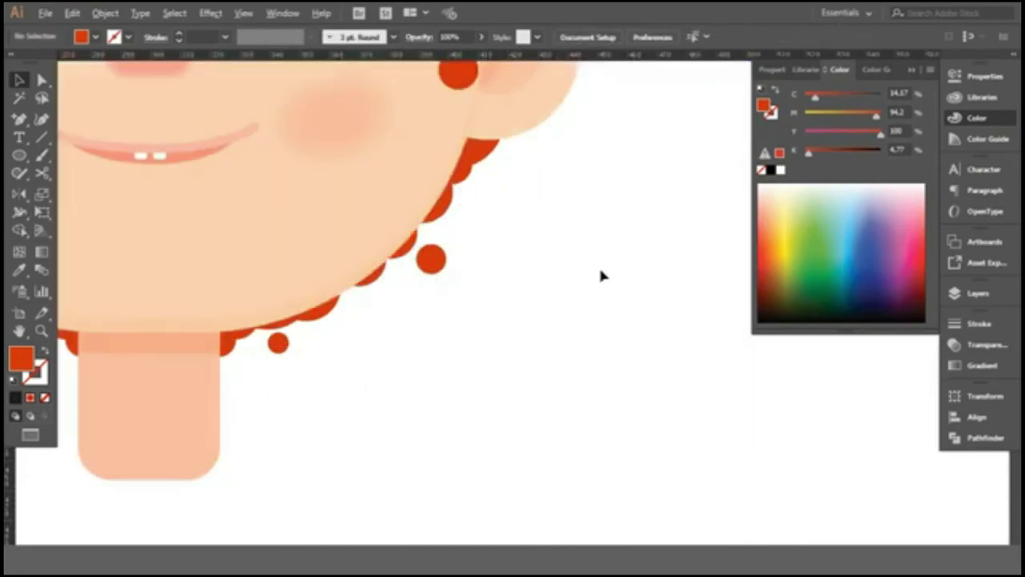
scroll(241, 201, up, 2)
scroll(544, 134, up, 2)
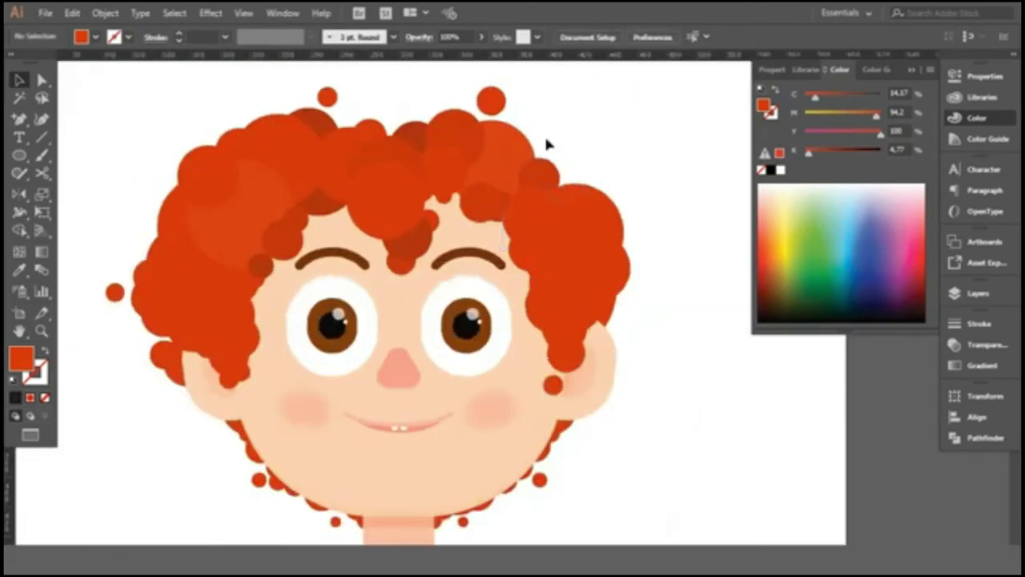
scroll(401, 338, down, 1)
scroll(356, 444, up, 3)
key(a)
click(363, 374)
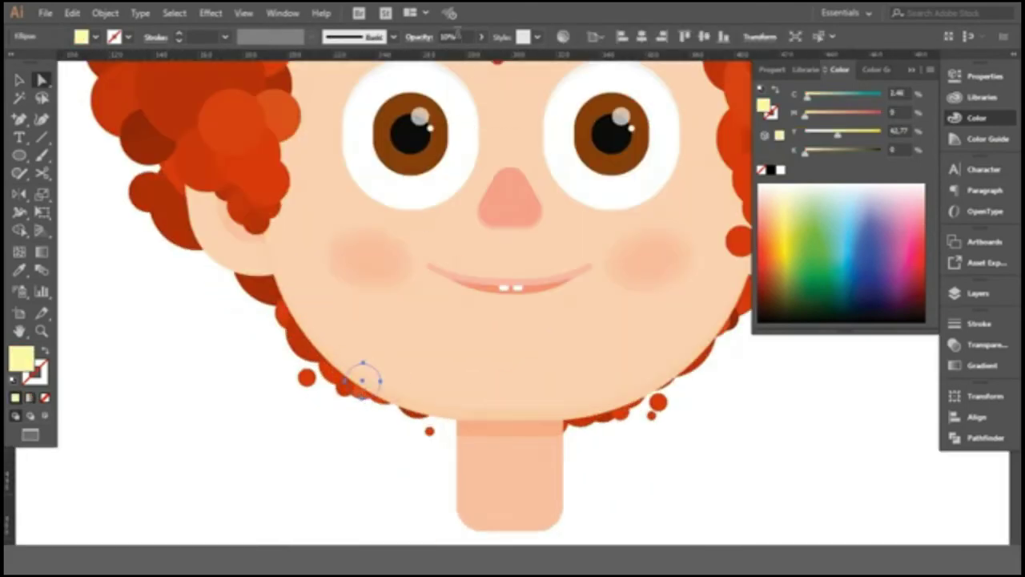
click(210, 310)
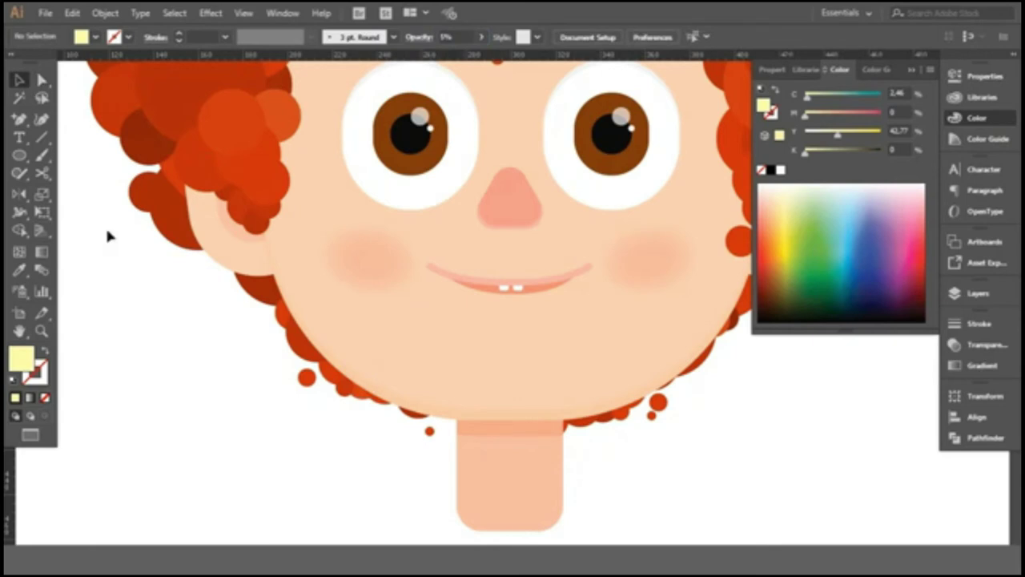
key(ctrl+0)
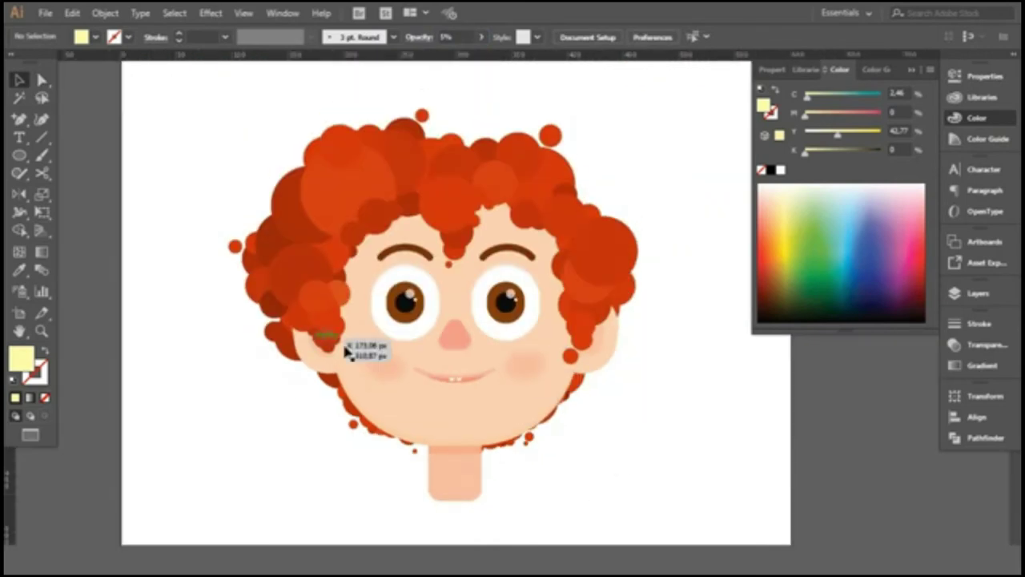
scroll(267, 238, down, 2)
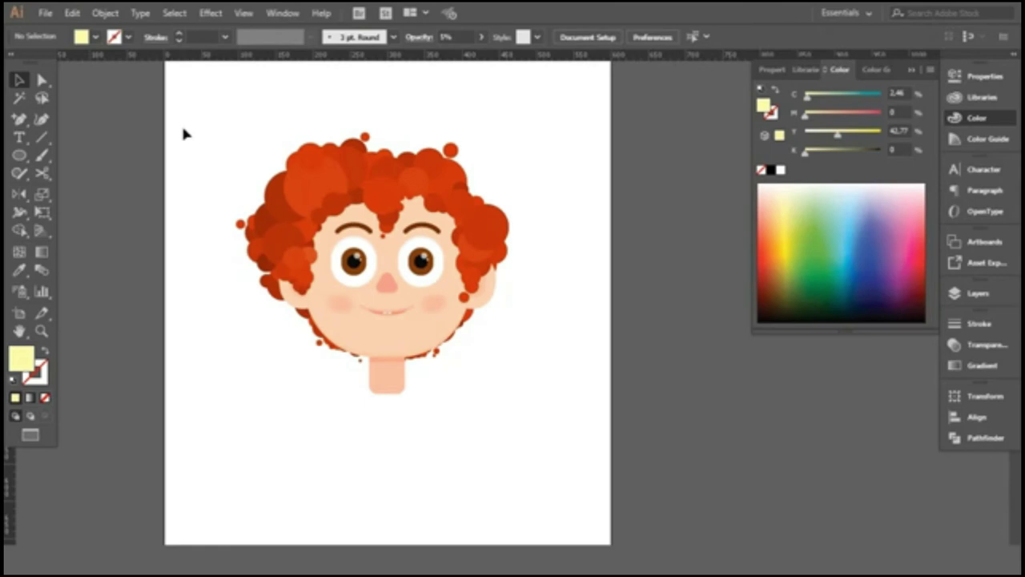
Create a 118 × 72 px rounded rectangle near the neck.
drag(19, 154, 76, 169)
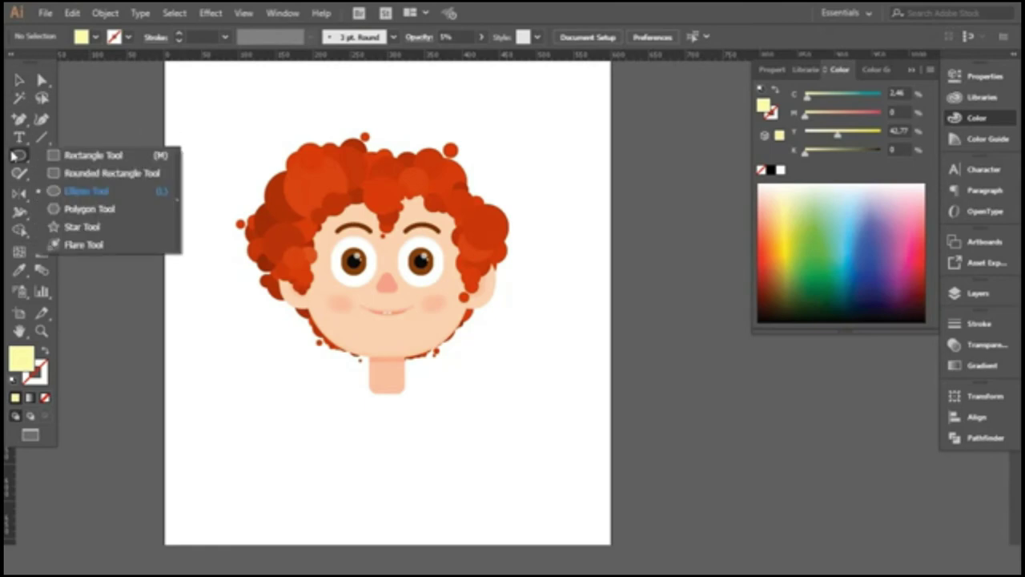
click(258, 356)
text(118)
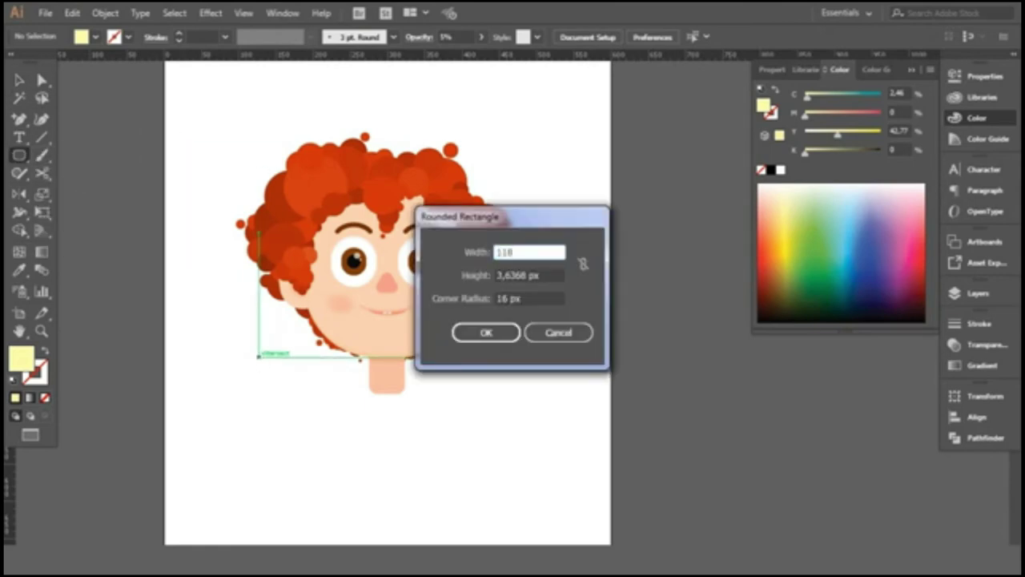
key(Tab)
text(72)
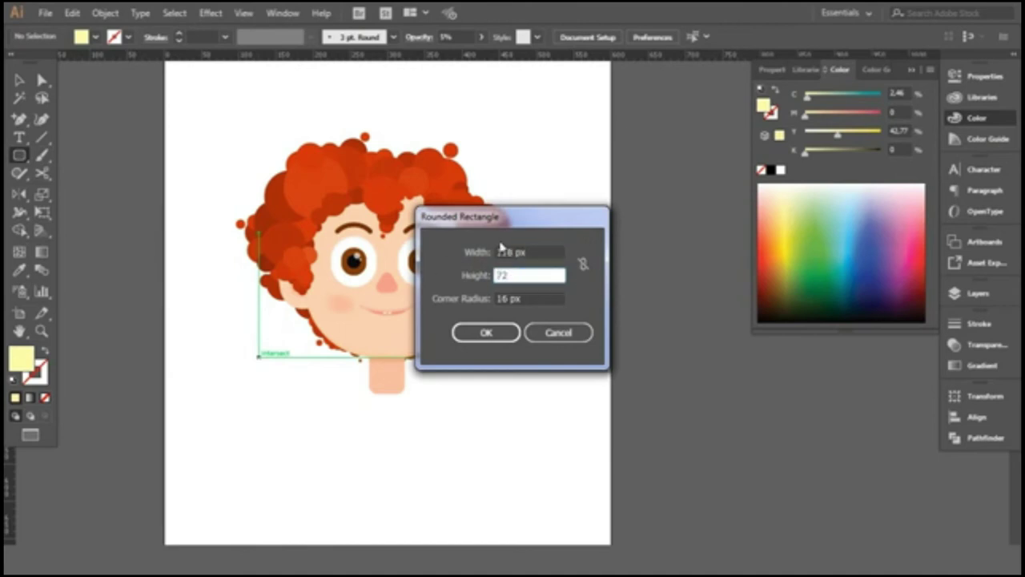
key(Tab)
text(4)
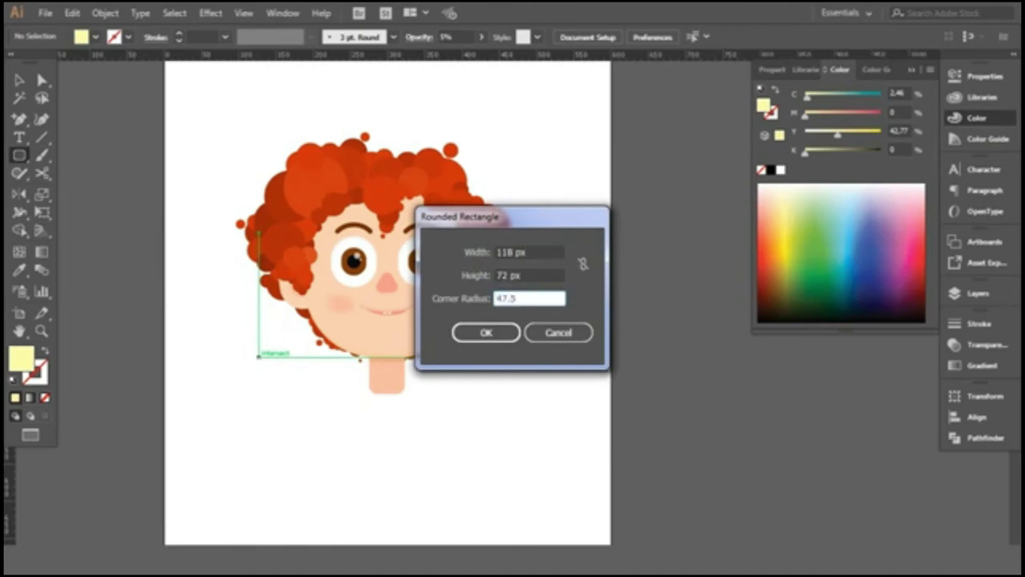
key(Return)
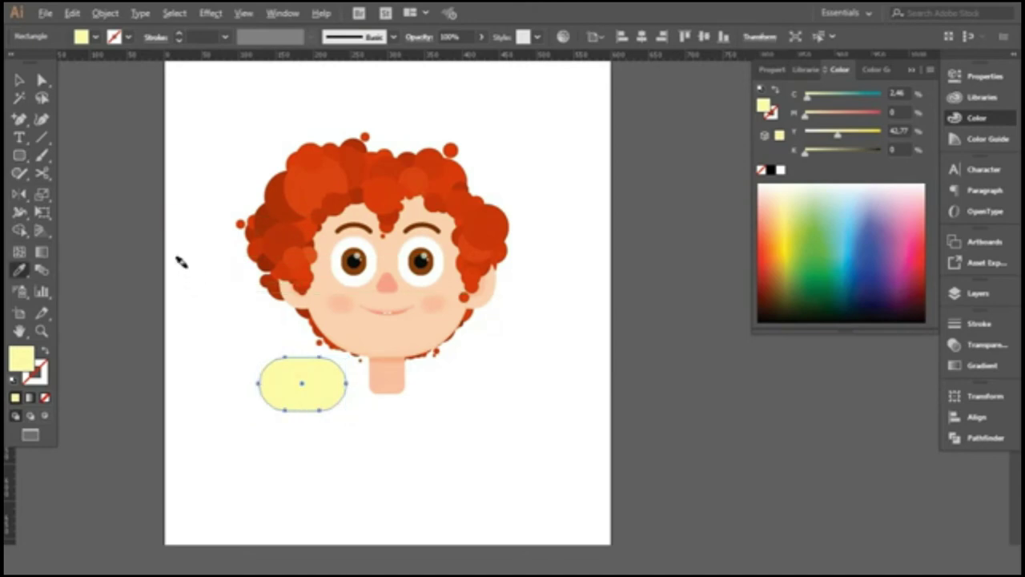
Fill the new rounded rectangle red, sampling the colour with the Eyedropper.
key(ctrl+minus)
key(i)
click(339, 99)
Move the red shape just below the neck and reduce its corner rounding.
key(v)
key(ctrl+plus)
drag(232, 347, 318, 363)
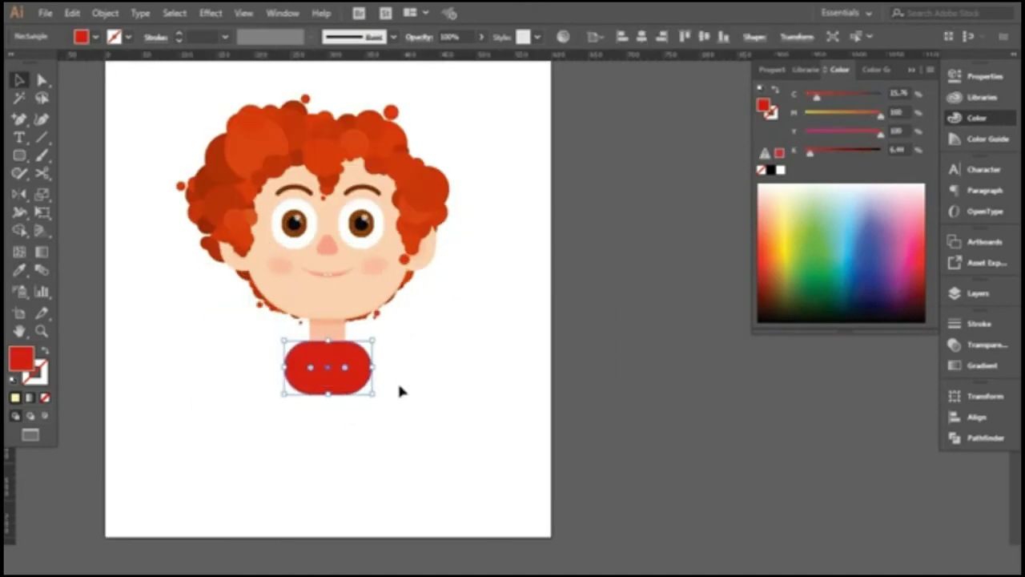
key(ctrl+plus)
key(ctrl+plus)
click(206, 412)
click(304, 403)
drag(295, 373, 288, 400)
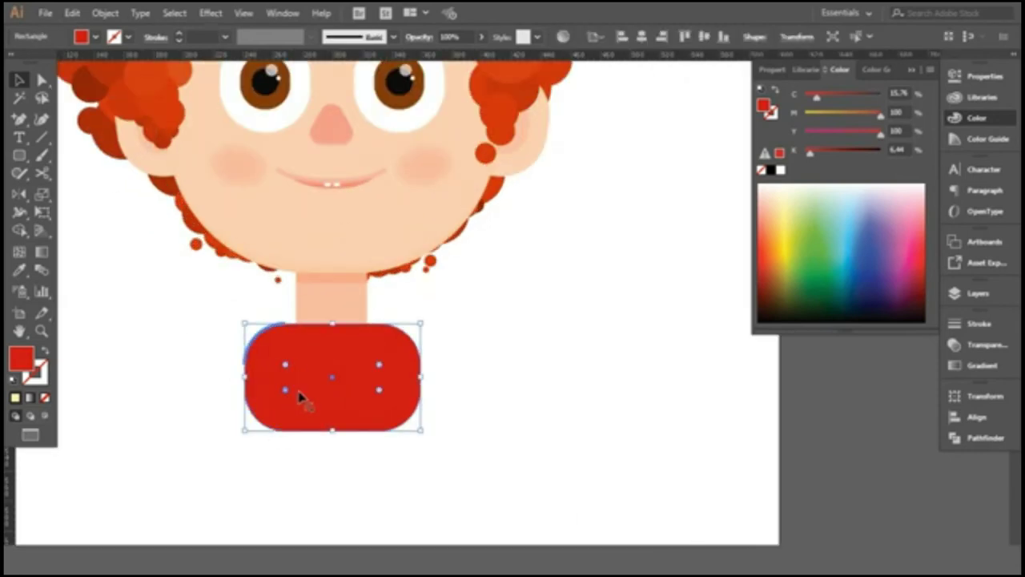
Set the shape's top-left corner radius to 44.5 px in Properties.
click(976, 76)
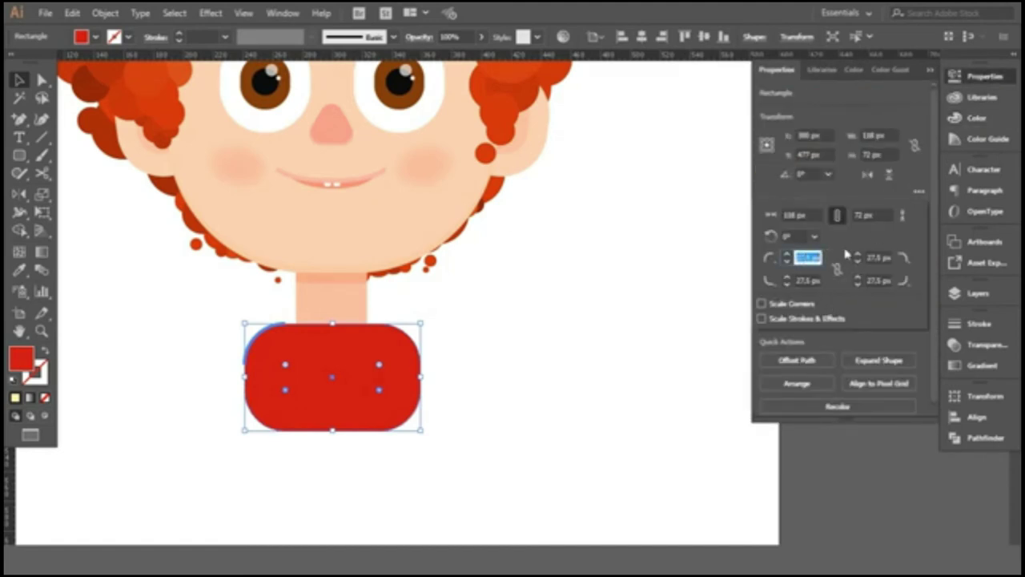
click(798, 281)
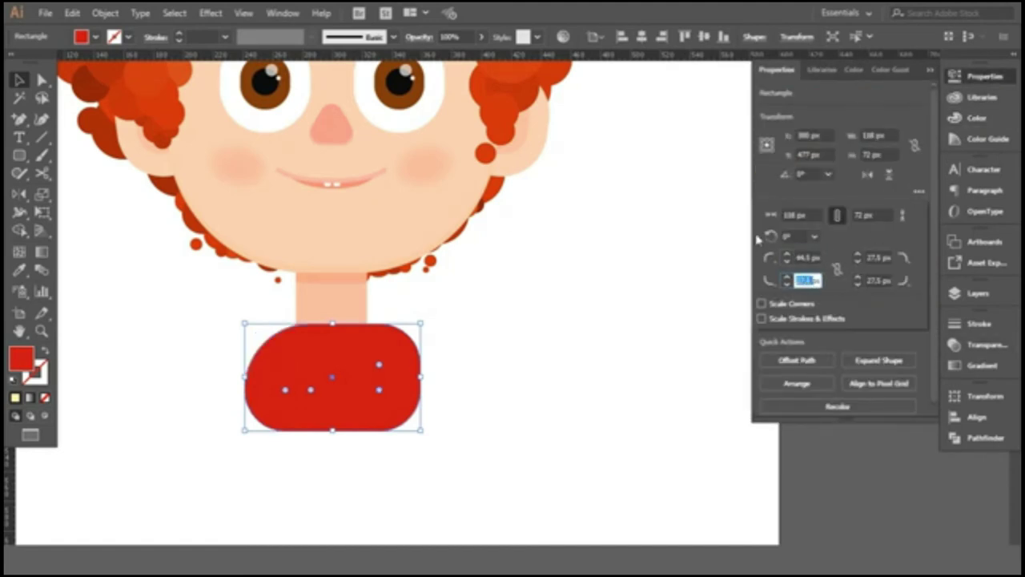
text(44,5)
key(Return)
click(597, 337)
click(380, 370)
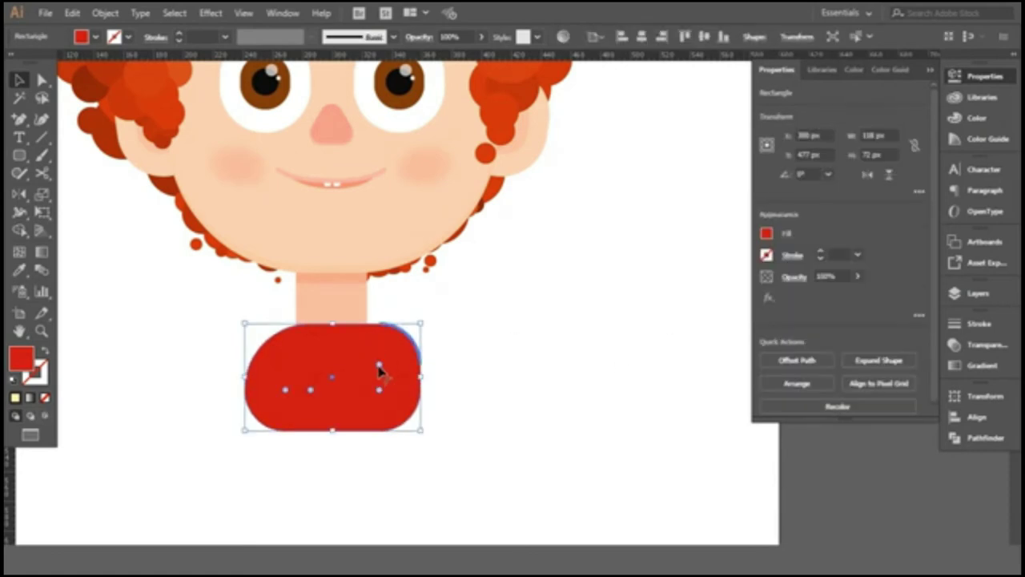
Adjust the individual corner radii, raising the top-right corner to 46 px.
click(921, 193)
click(881, 257)
text(45)
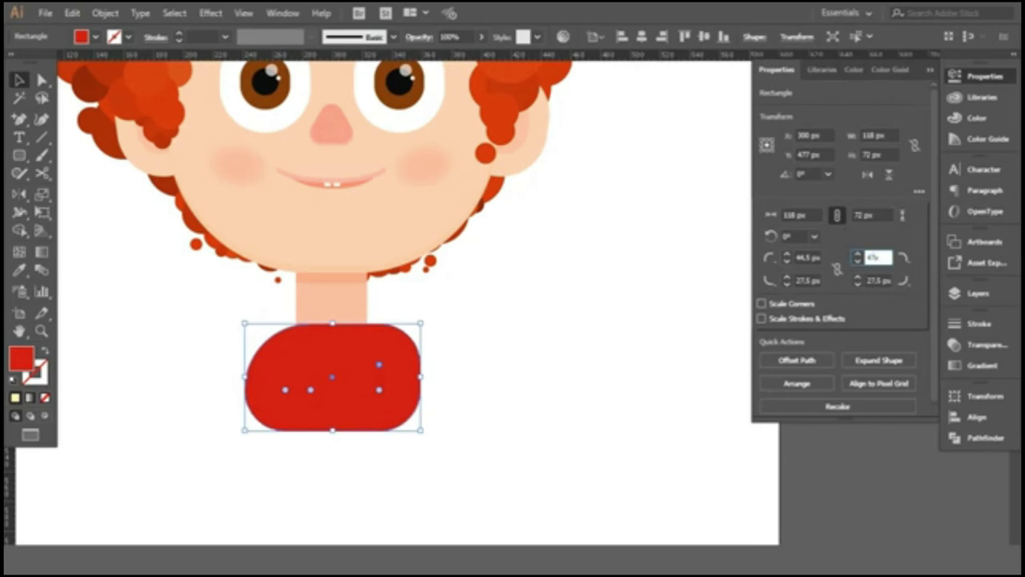
key(Return)
click(920, 192)
click(879, 257)
click(859, 255)
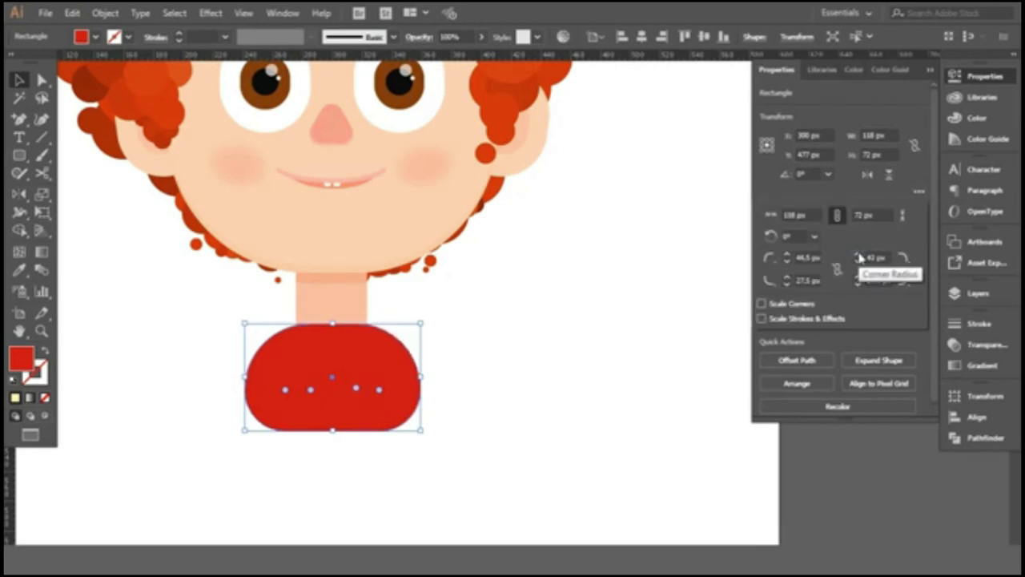
click(858, 254)
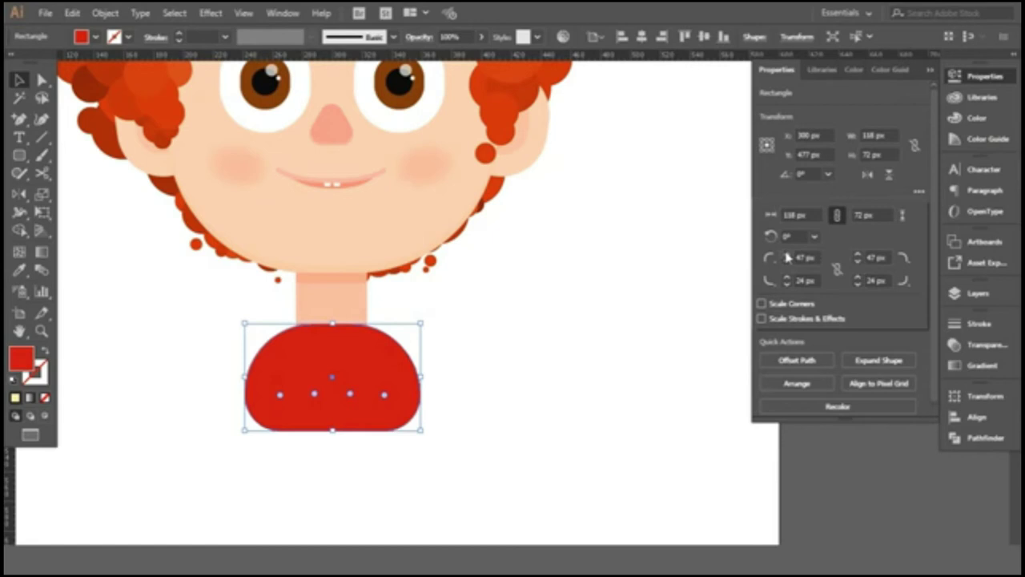
click(565, 271)
key(ctrl+0)
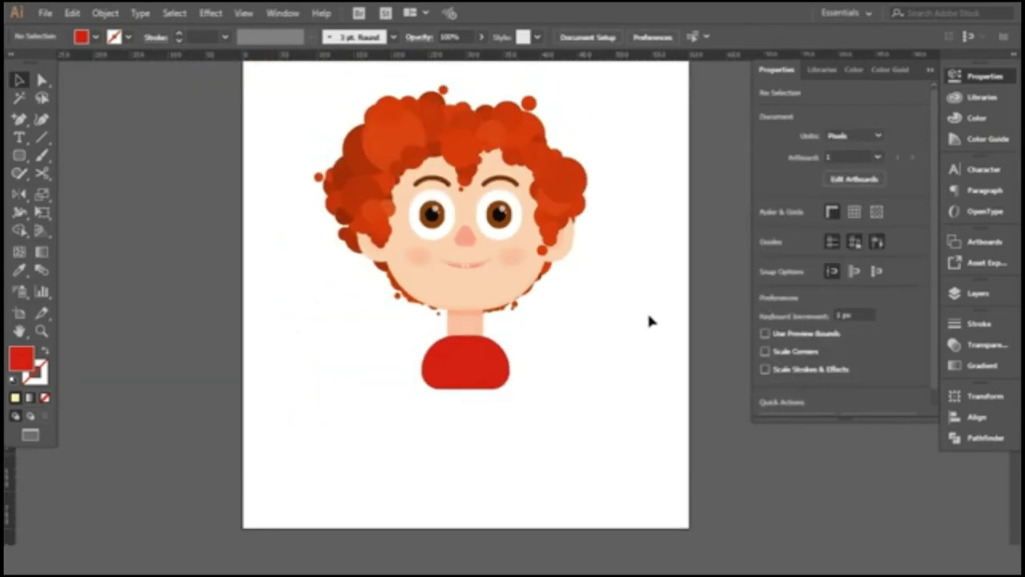
Draw a red collar rectangle across the neck base and nudge it up and left.
scroll(515, 414, down, 1)
scroll(568, 403, up, 3)
key(m)
scroll(443, 346, up, 1)
drag(443, 346, 560, 395)
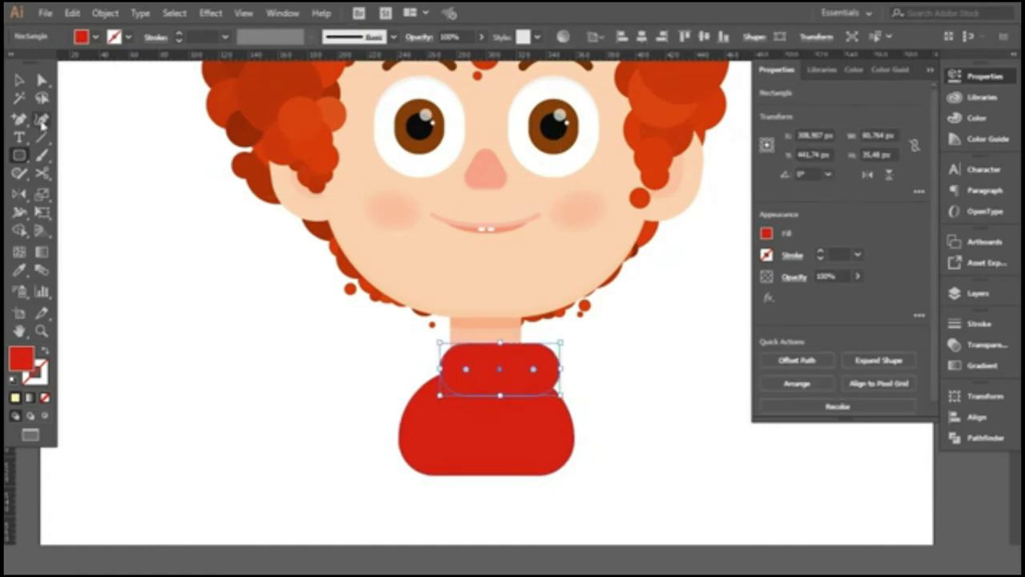
key(v)
key(Up)
key(Up)
key(Up)
key(Left)
key(Left)
key(Left)
click(685, 348)
click(535, 387)
click(631, 402)
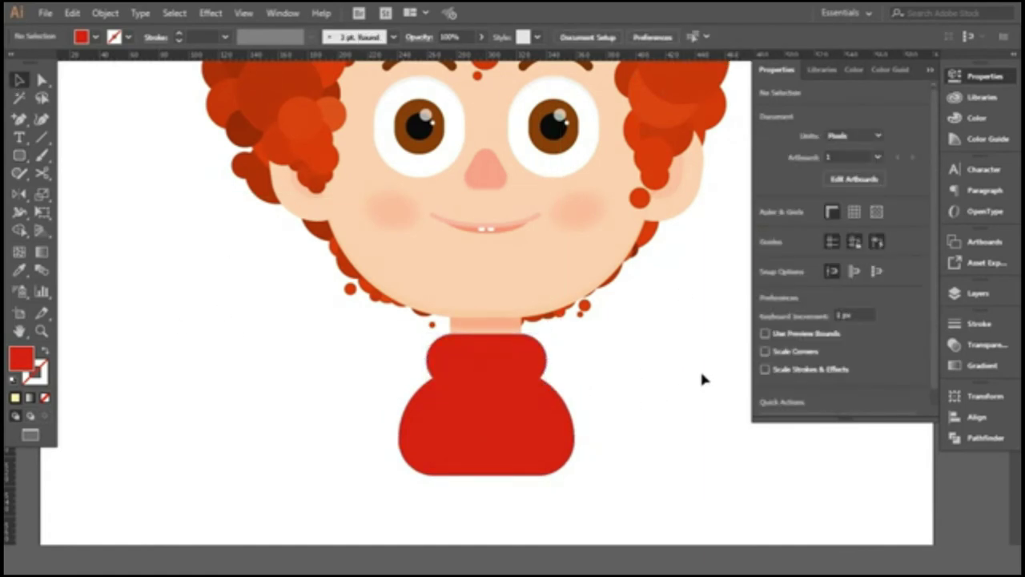
key(ctrl+0)
Nudge the torso and the collar shape down to line them up.
click(469, 377)
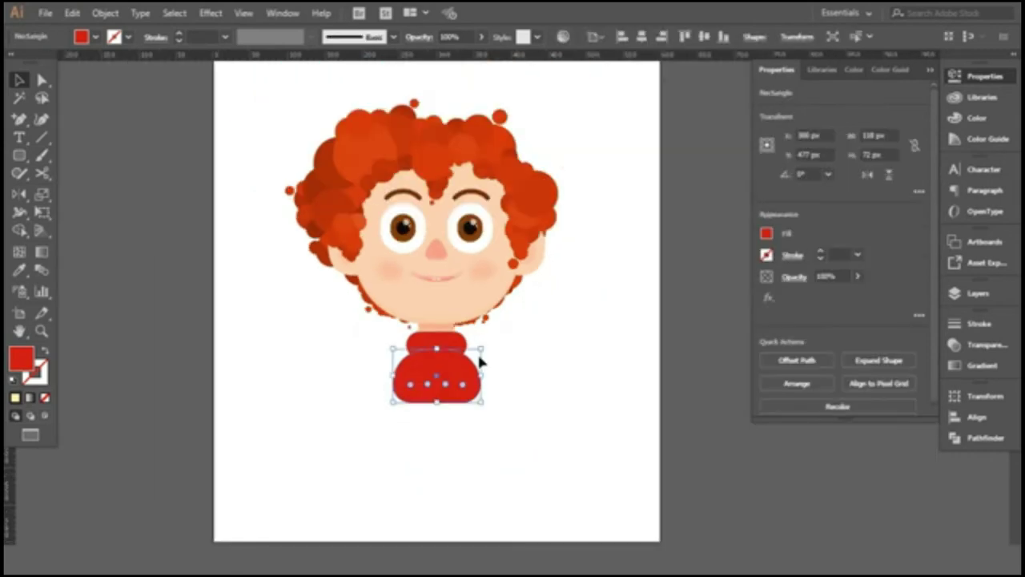
key(Down)
key(Down)
key(Down)
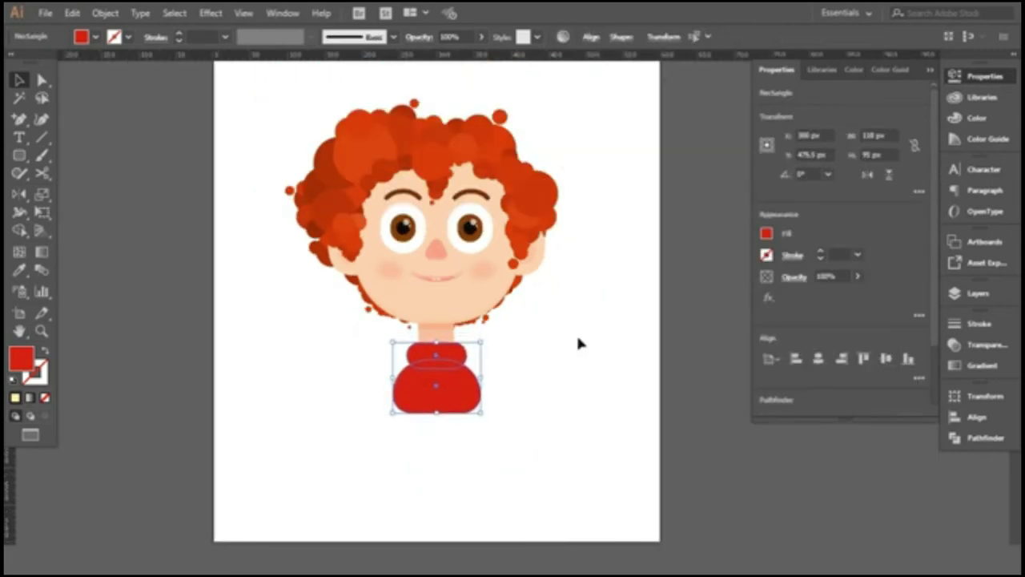
click(576, 333)
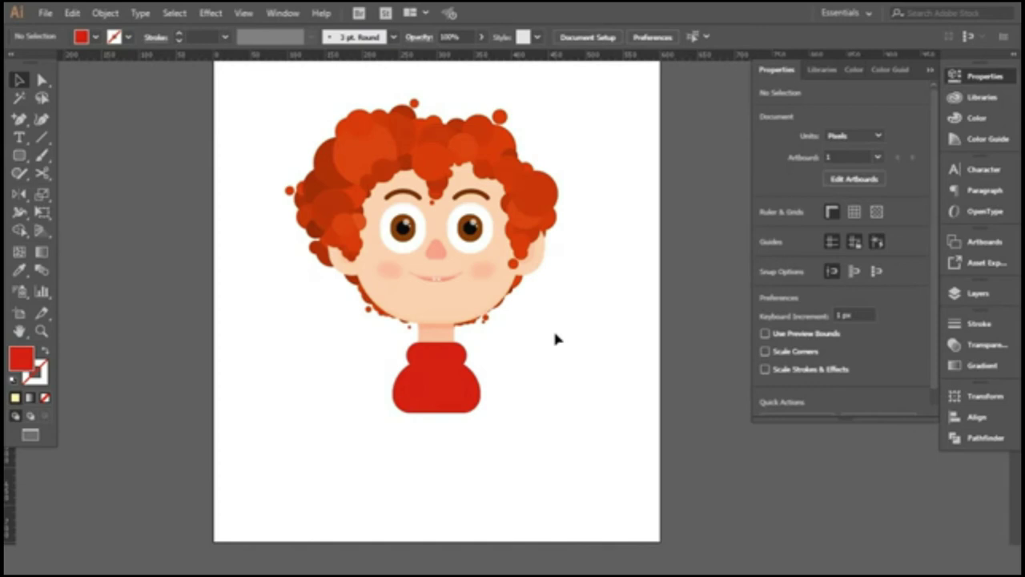
click(437, 403)
click(490, 347)
click(455, 359)
key(Down)
key(Down)
key(Down)
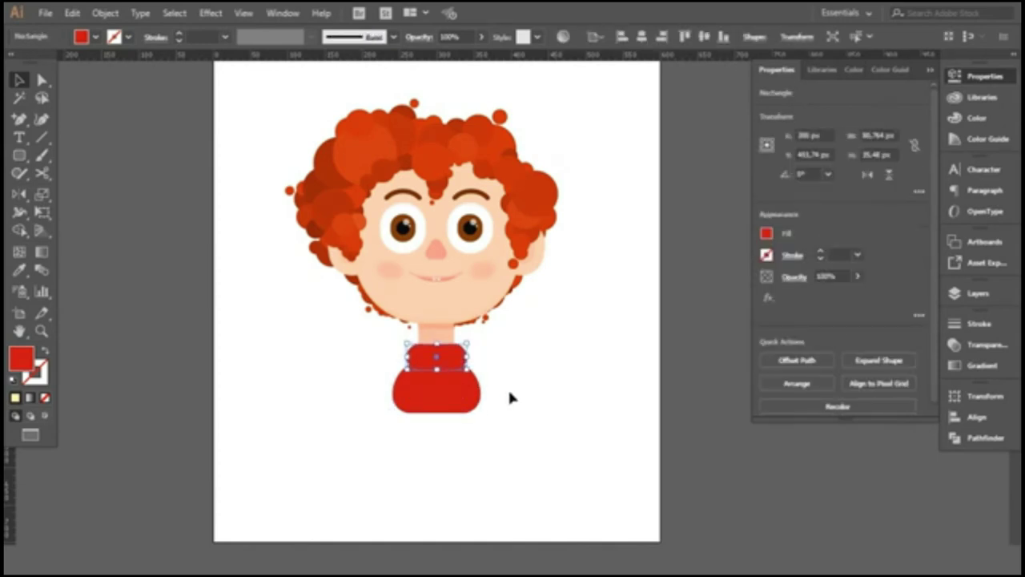
shift+click(442, 407)
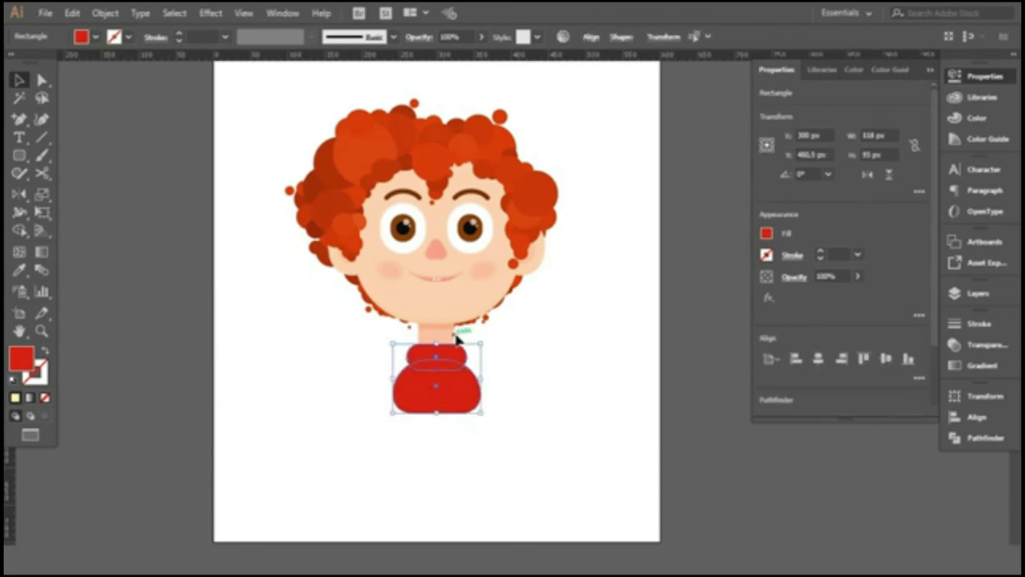
click(515, 360)
Nudge the torso back up about 16 px under the collar.
click(424, 337)
click(595, 387)
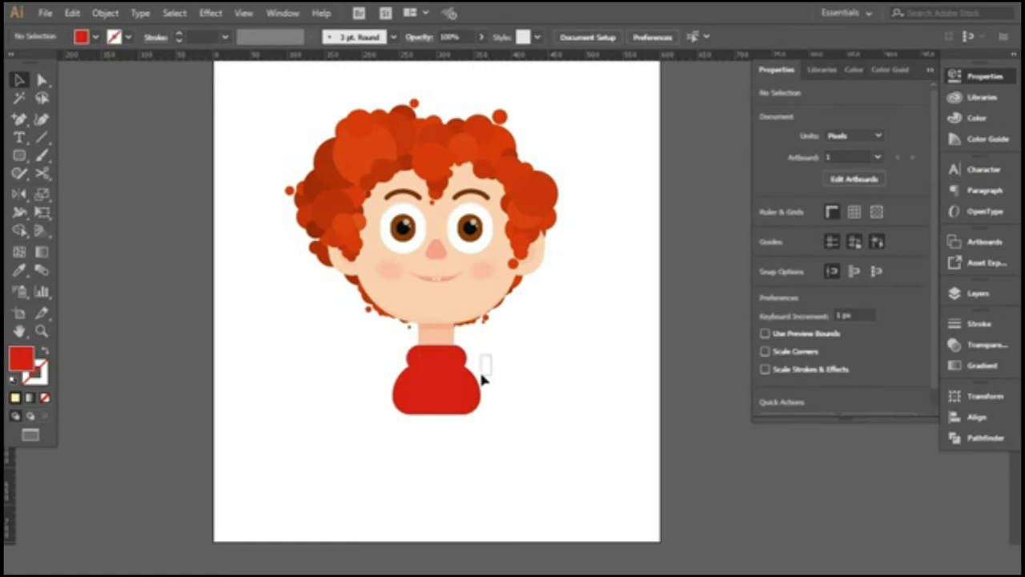
click(480, 380)
key(Up)
key(Up)
key(Up)
key(Up)
key(Up)
key(Up)
key(Up)
key(Up)
key(Up)
key(Up)
key(Up)
key(Up)
click(578, 362)
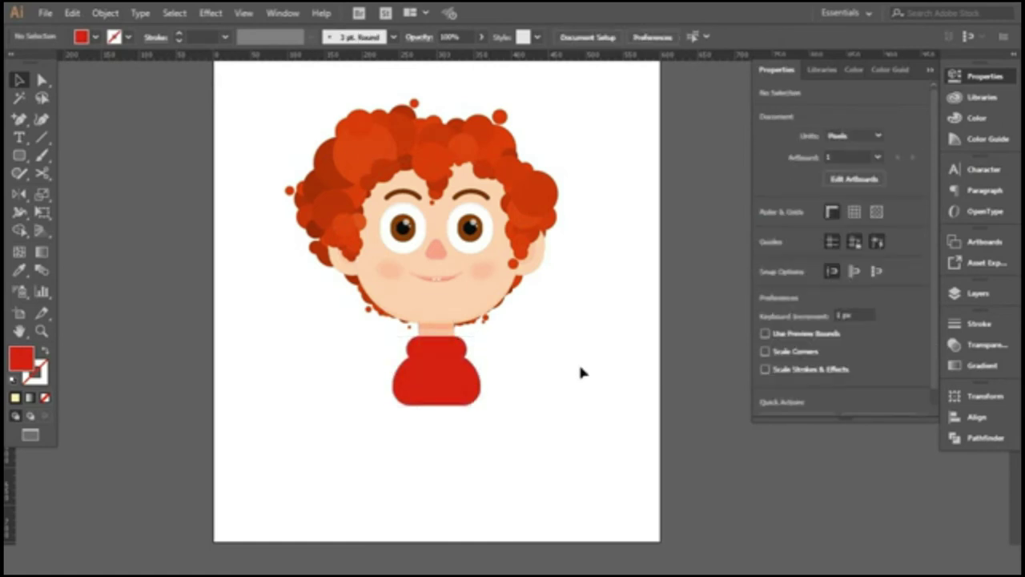
click(19, 156)
Draw a neck rectangle with 18 px rounded corners and eyedrop the skin colour onto it.
scroll(423, 304, up, 5)
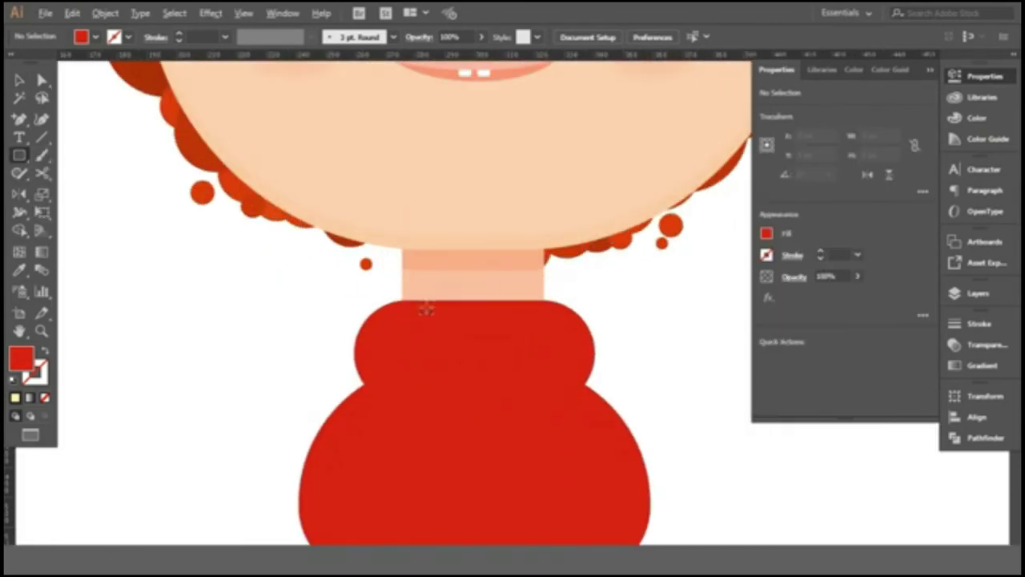
drag(403, 244, 544, 348)
mouse_move(414, 338)
mouse_down()
mouse_move(455, 286)
mouse_move(452, 293)
mouse_up()
scroll(377, 291, down, 2)
key(i)
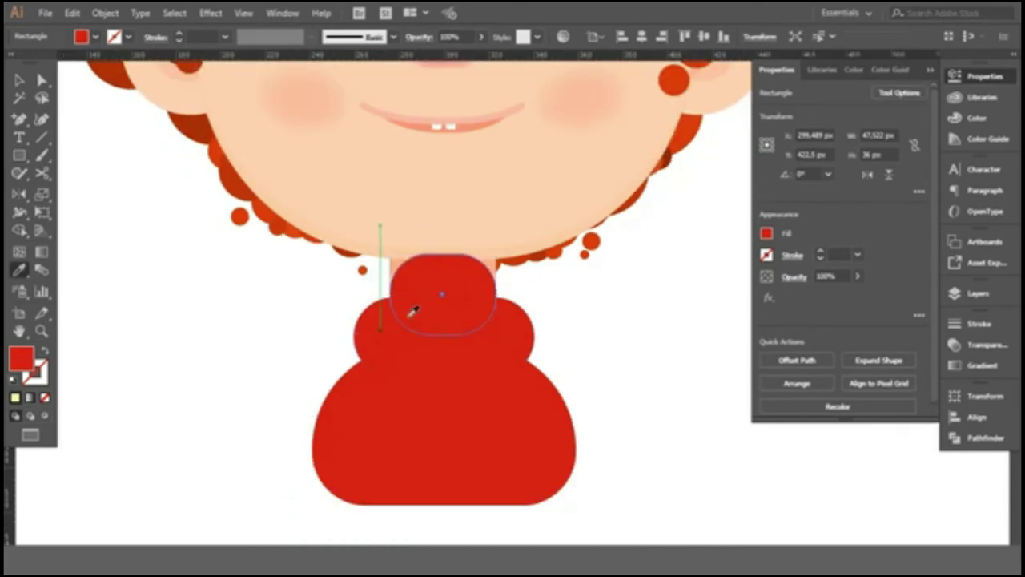
click(377, 241)
key(v)
click(286, 279)
Stretch the neck's top up under the chin in isolation mode and reposition it slightly.
double_click(439, 290)
mouse_move(443, 255)
mouse_down()
mouse_move(458, 91)
mouse_move(442, 158)
mouse_up()
click(591, 361)
double_click(593, 360)
click(435, 302)
mouse_move(434, 301)
mouse_down()
mouse_move(444, 277)
mouse_move(448, 284)
mouse_up()
click(620, 342)
Nudge the neck down slightly into position.
scroll(433, 303, up, 2)
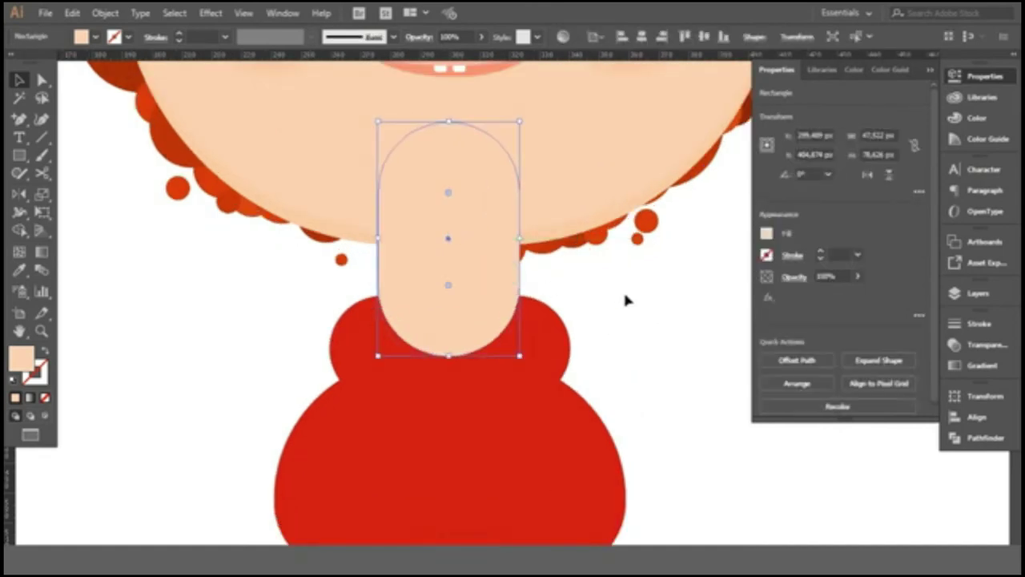
click(623, 298)
scroll(460, 293, up, 2)
click(460, 292)
scroll(461, 292, up, 2)
key(Down)
key(Down)
key(Down)
key(Down)
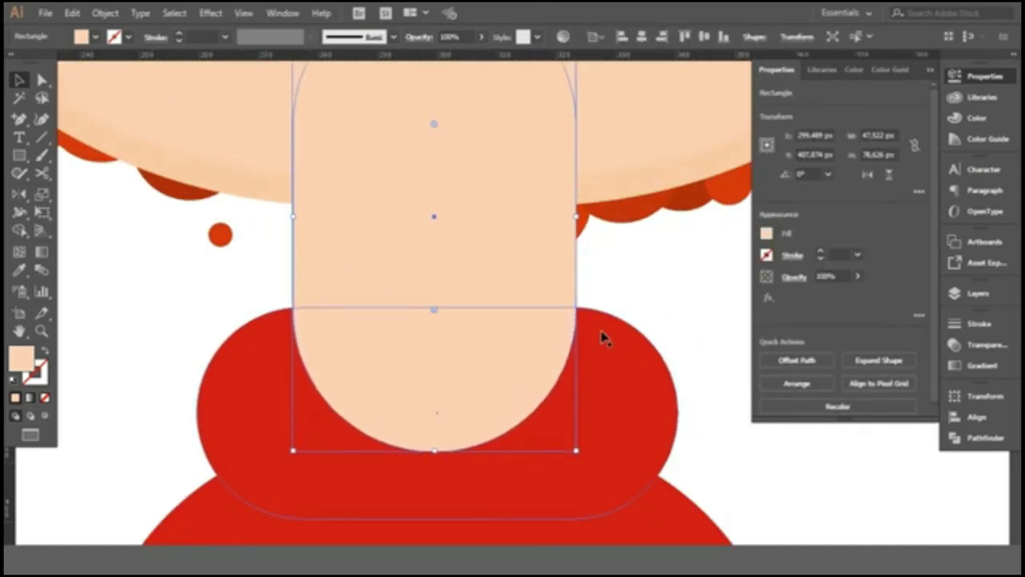
click(627, 287)
scroll(267, 281, down, 1)
click(344, 316)
scroll(343, 316, up, 3)
scroll(344, 316, down, 4)
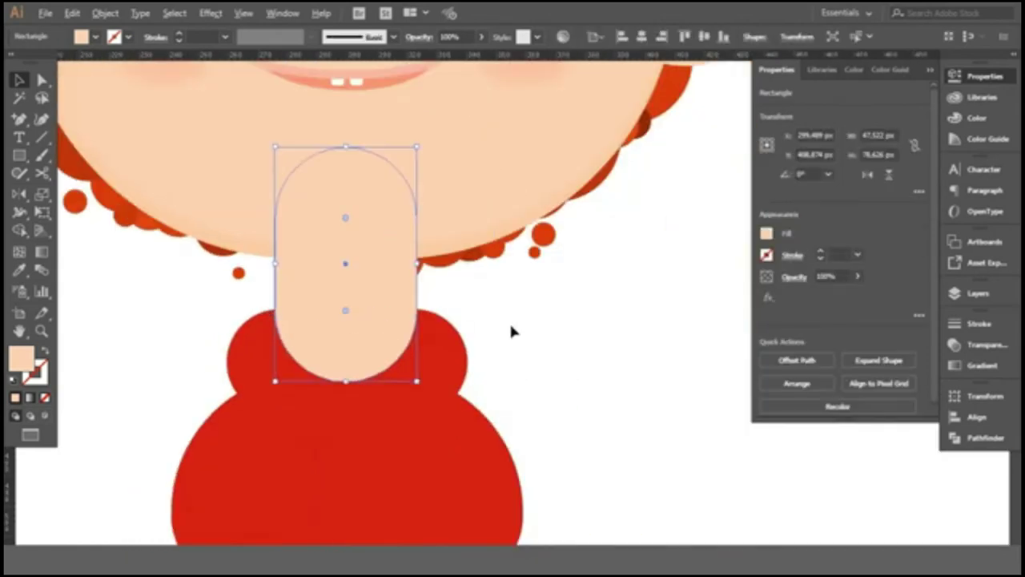
scroll(512, 332, down, 2)
click(601, 377)
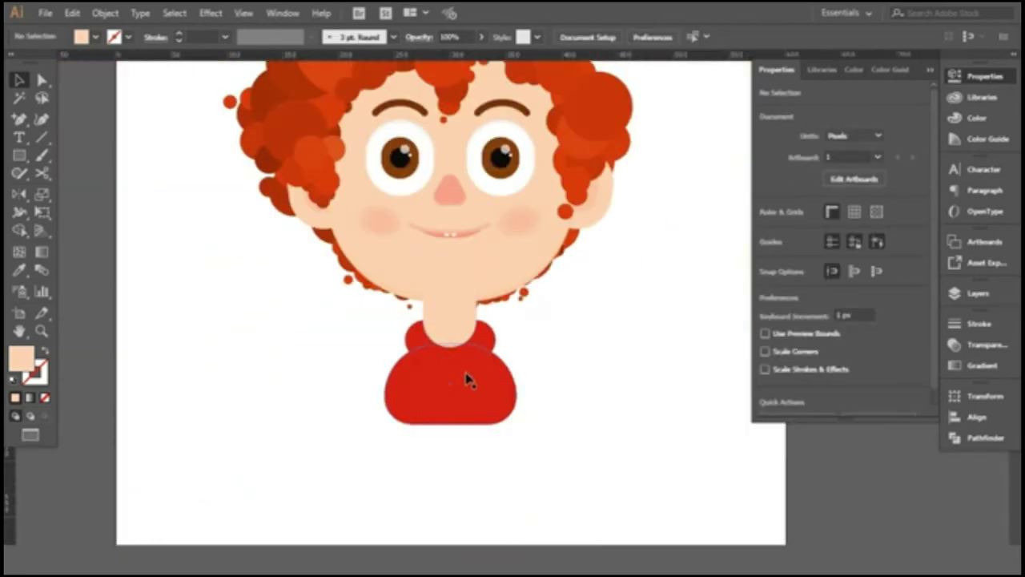
Move the red collar shape under the neck.
drag(430, 346, 451, 343)
scroll(451, 343, up, 2)
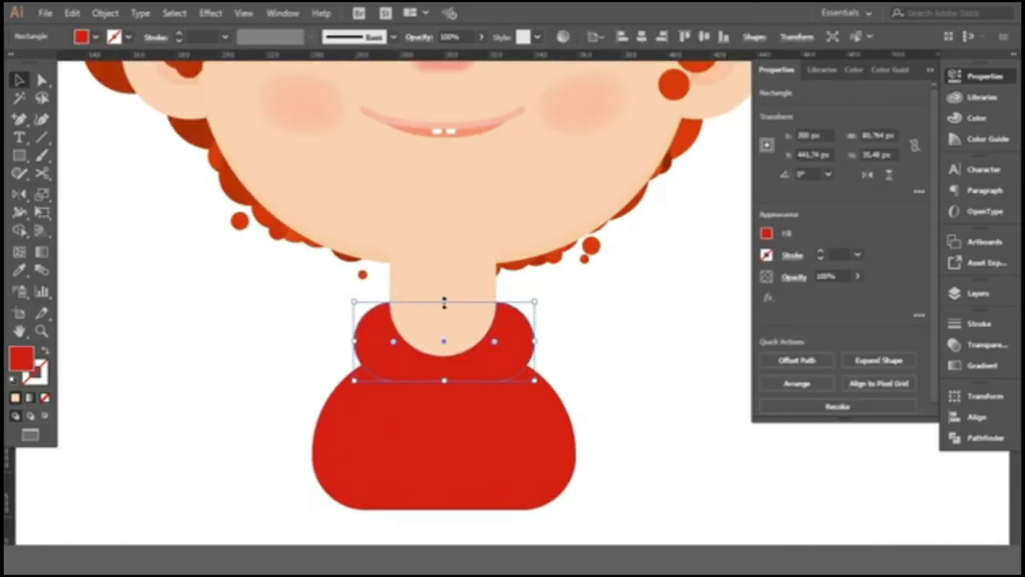
scroll(389, 325, down, 1)
click(388, 324)
scroll(388, 324, up, 2)
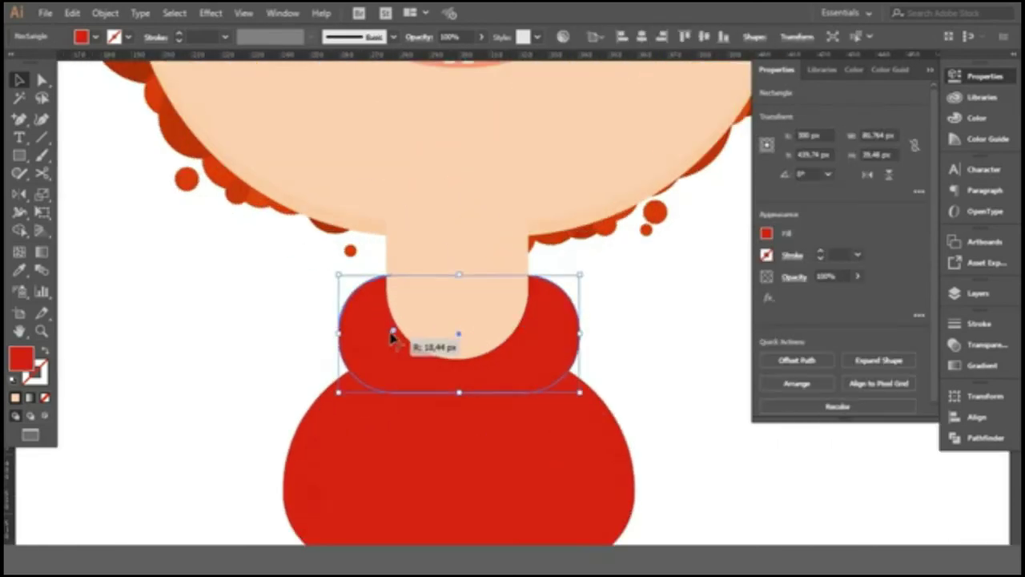
click(610, 261)
scroll(497, 350, down, 2)
Create a red triangle of about 52 × 45 px with the Polygon tool.
click(19, 155)
click(76, 207)
click(284, 309)
click(486, 314)
Rotate the triangle 180° and move it onto the sweater below the neck.
drag(328, 256, 227, 383)
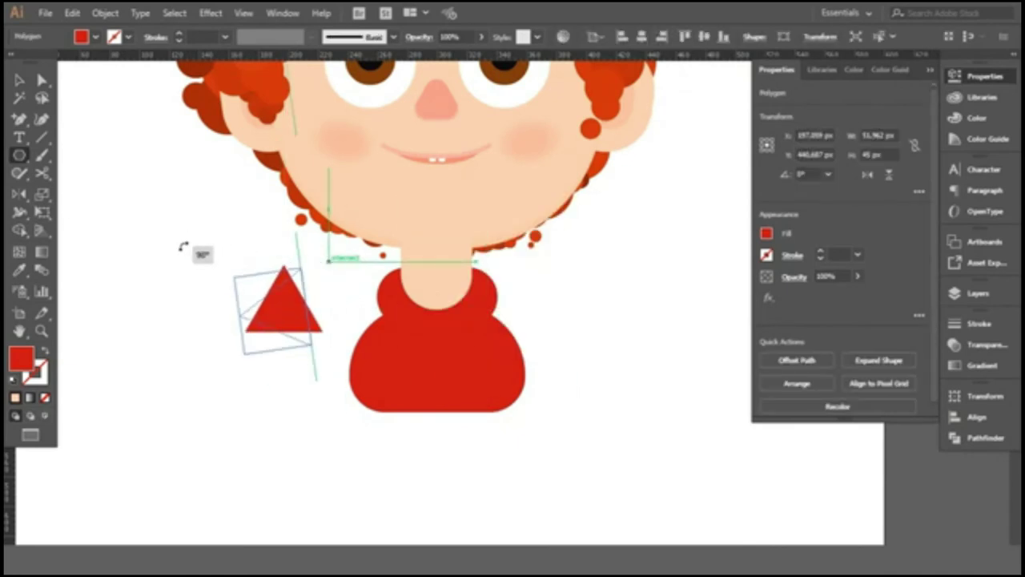
key(v)
drag(285, 308, 453, 347)
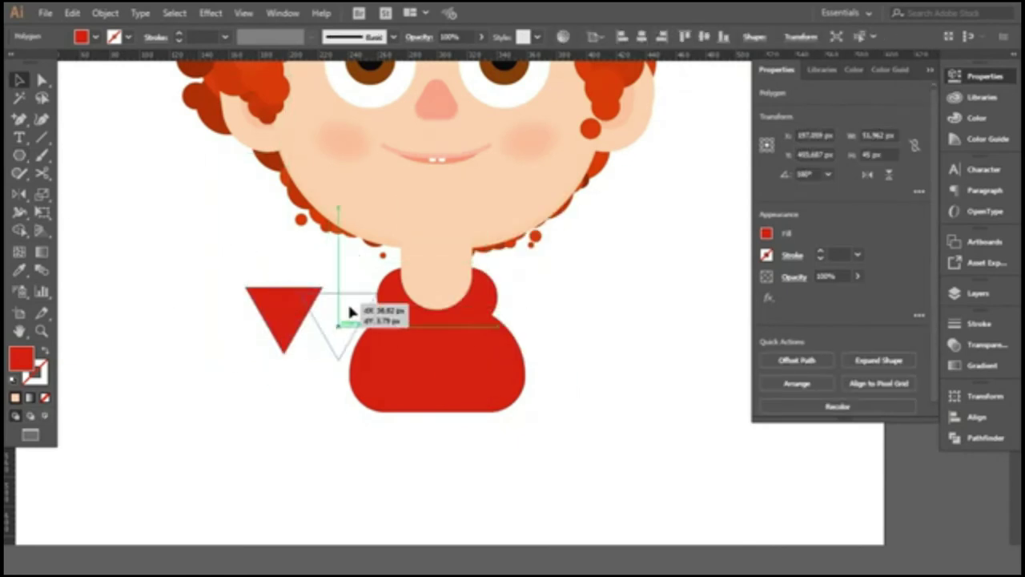
Round the triangle's corners, widen it to about 96 px, and nudge it up.
scroll(449, 336, up, 2)
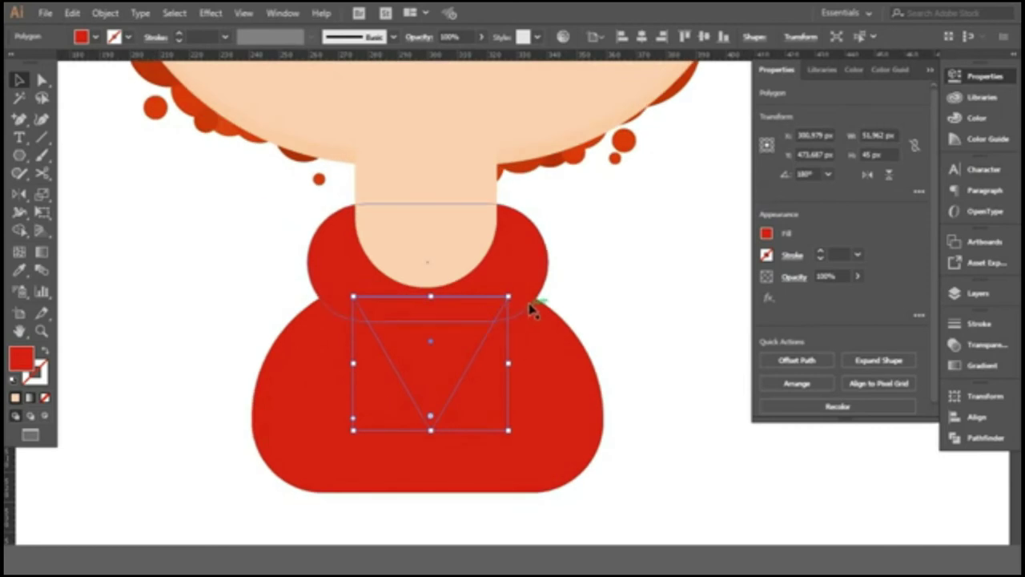
drag(431, 418, 451, 383)
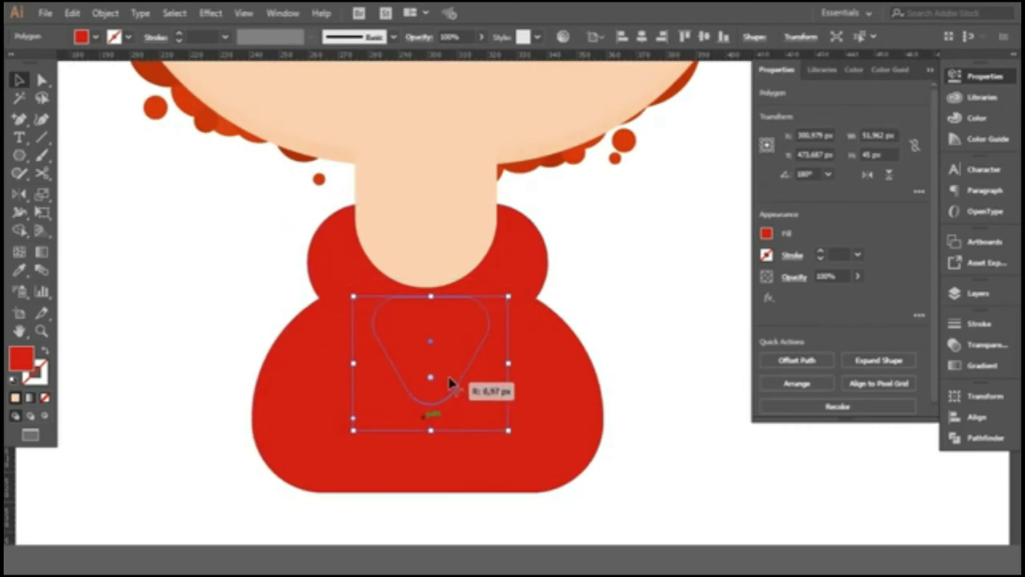
drag(509, 363, 574, 364)
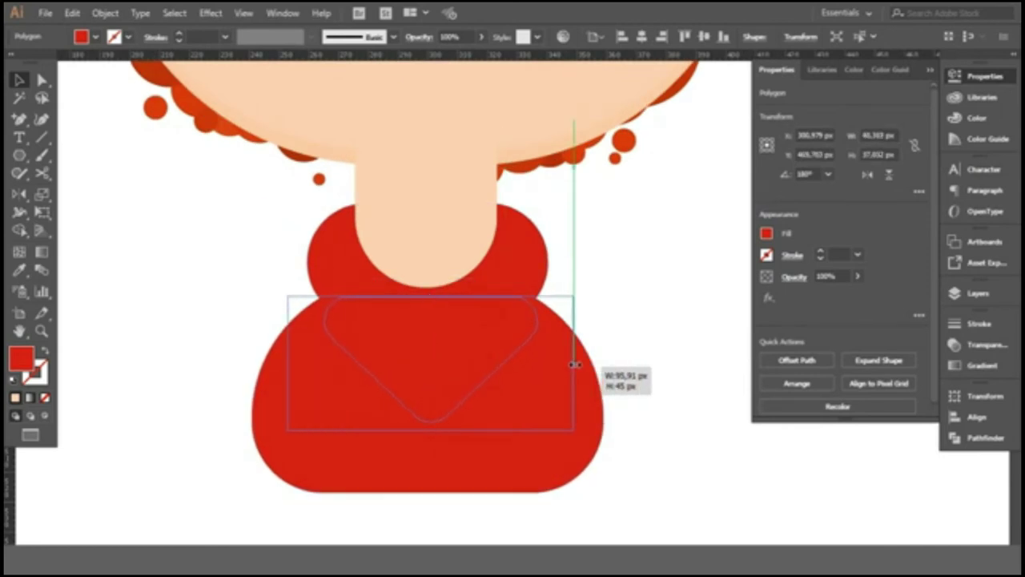
key(Up)
key(Up)
key(Up)
key(Up)
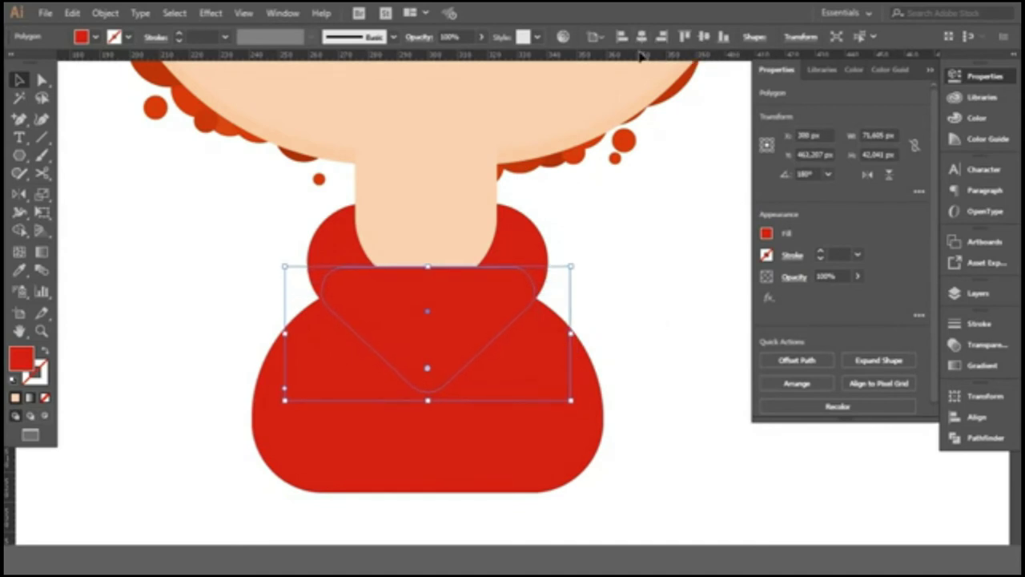
scroll(465, 318, up, 2)
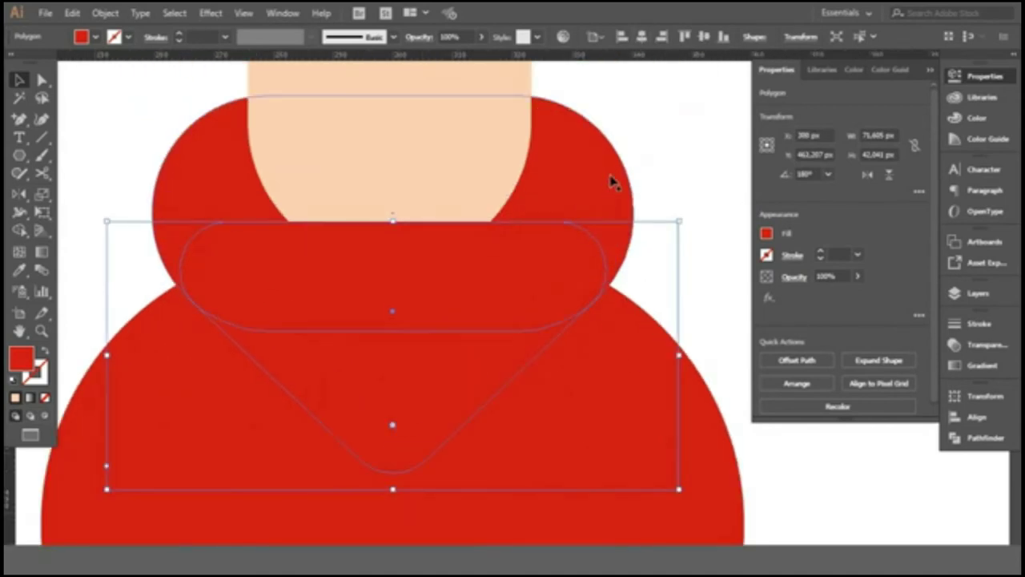
scroll(613, 182, down, 1)
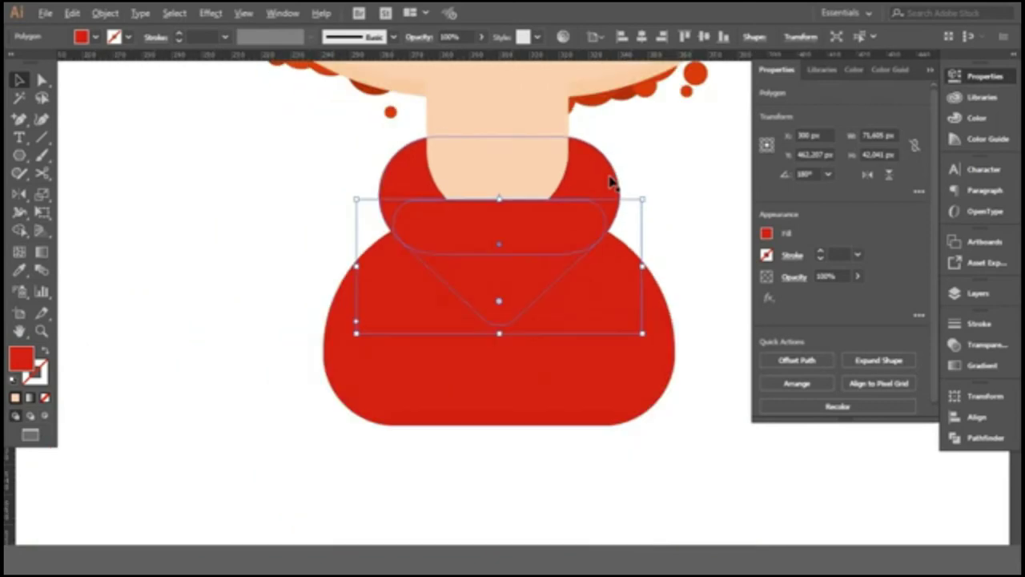
scroll(396, 367, down, 1)
Intersect the neck and rounded triangle with Pathfinder to form the V-neck collar.
click(982, 437)
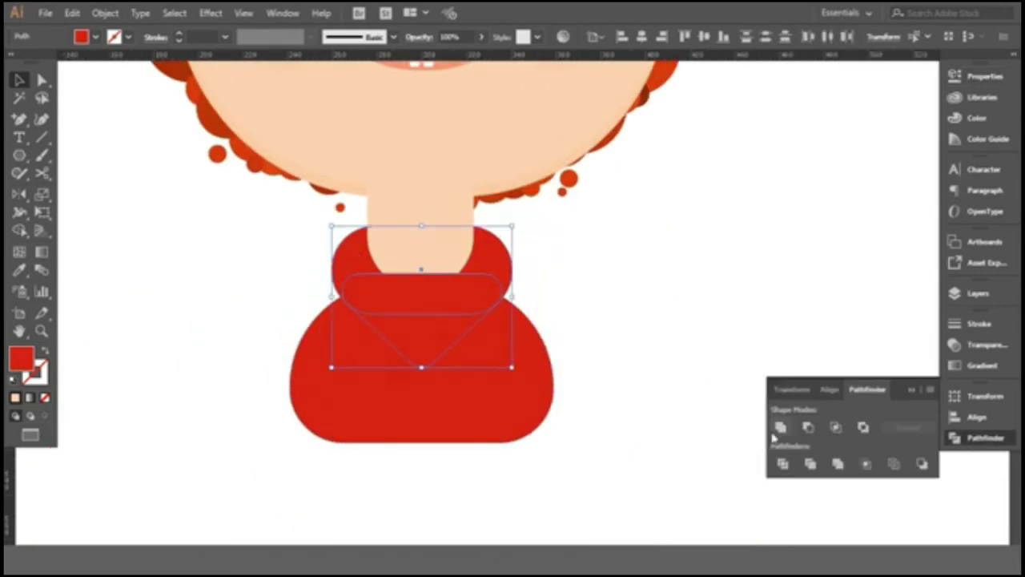
click(419, 213)
shift+click(424, 325)
key(ctrl+z)
key(ctrl+shift+z)
click(835, 427)
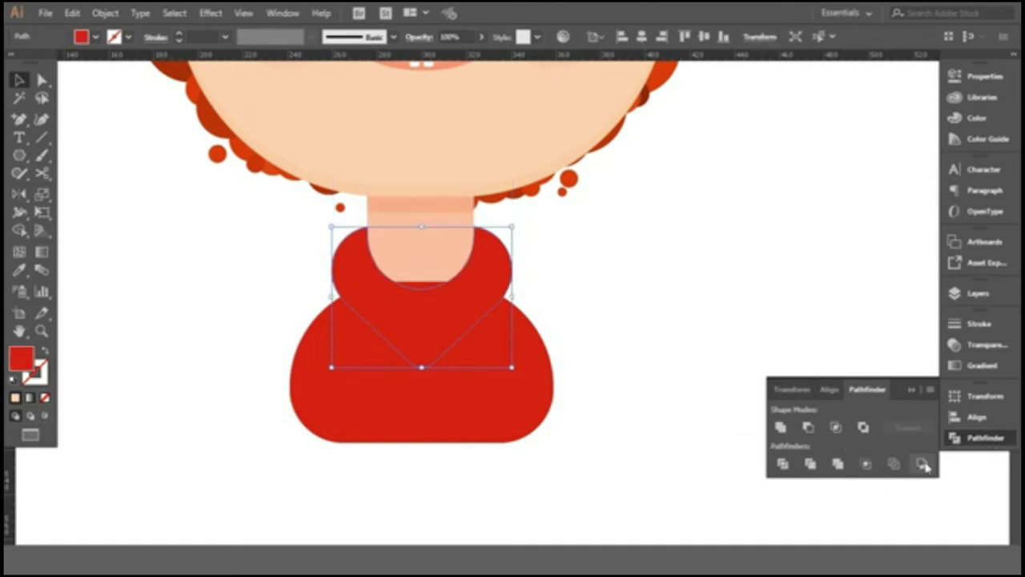
key(ctrl+shift+a)
Send the red sweater body behind the collar.
click(348, 372)
key(Down)
key(Down)
key(Down)
click(624, 319)
scroll(390, 293, down, 2)
scroll(522, 385, down, 1)
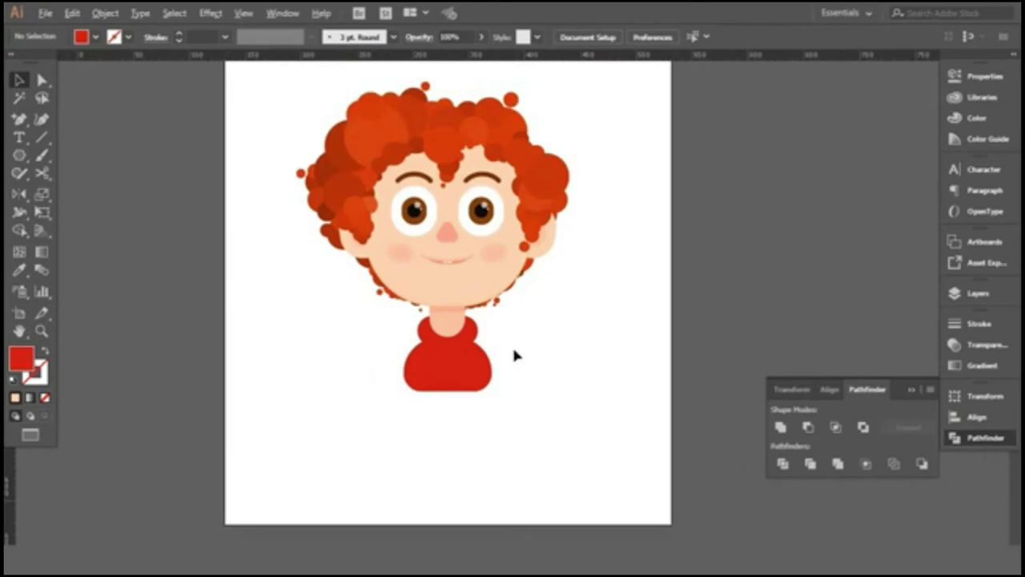
scroll(513, 353, up, 3)
Nudge the sweater body up and raise the collar slightly over the neck.
drag(291, 464, 439, 344)
click(439, 344)
key(Up)
key(Up)
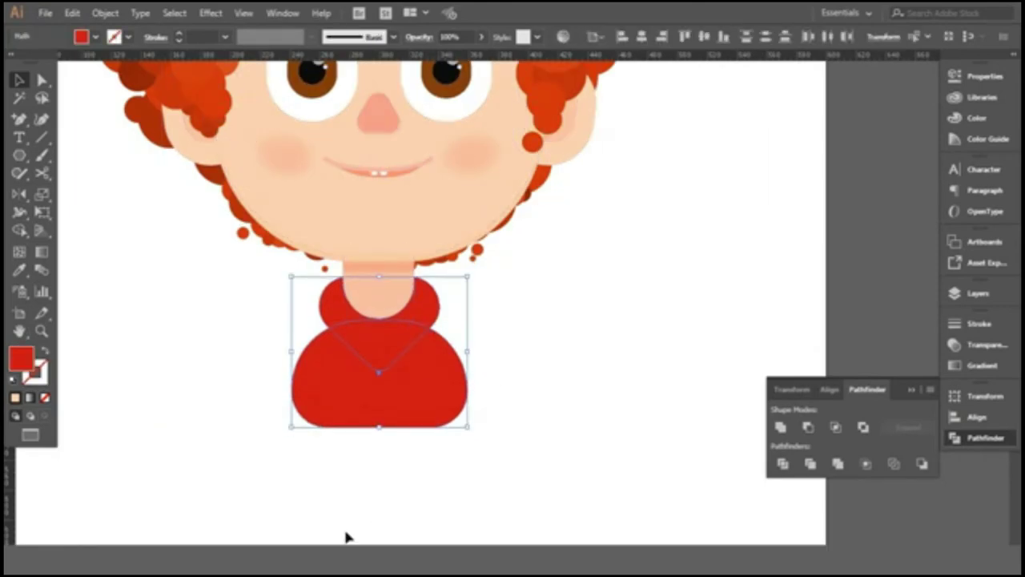
key(Up)
key(Up)
click(346, 536)
click(379, 276)
drag(379, 277, 380, 273)
Adjust the collar so it joins the sweater body seamlessly.
click(551, 335)
click(368, 340)
click(550, 362)
scroll(550, 361, down, 3)
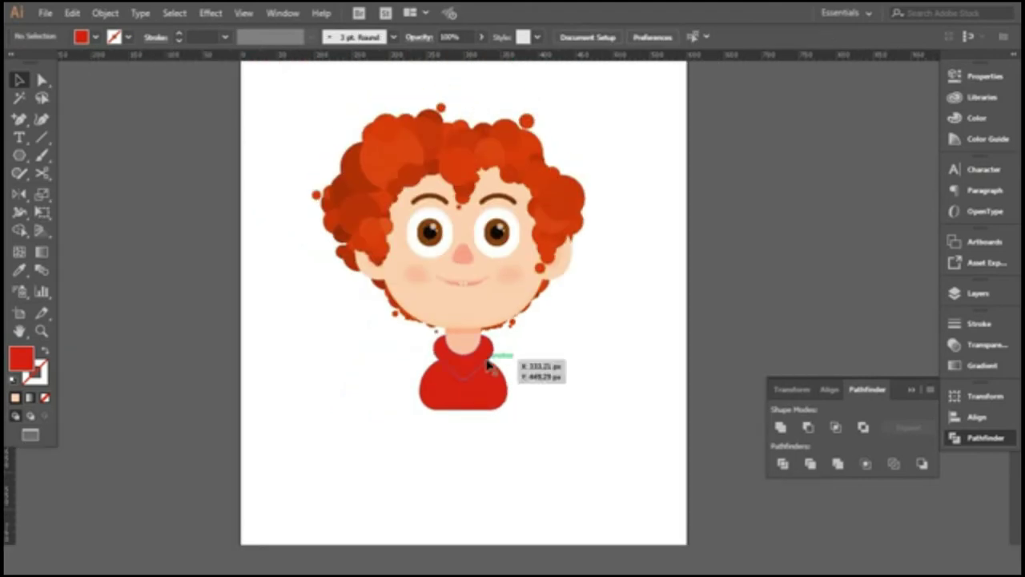
scroll(563, 348, up, 3)
drag(419, 344, 419, 360)
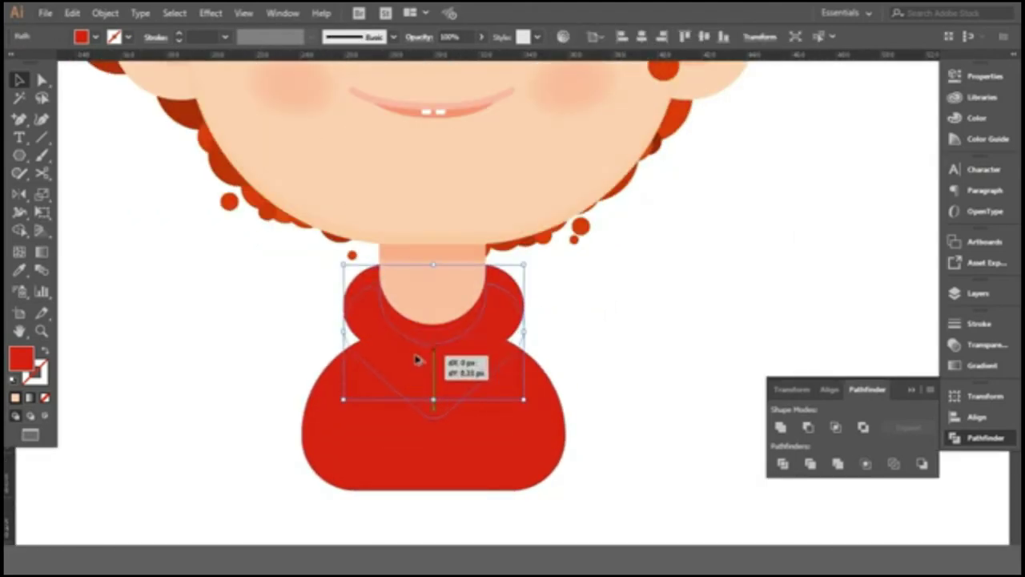
Bring the collar to the front with Arrange > Bring to Front.
click(558, 290)
right_click(508, 320)
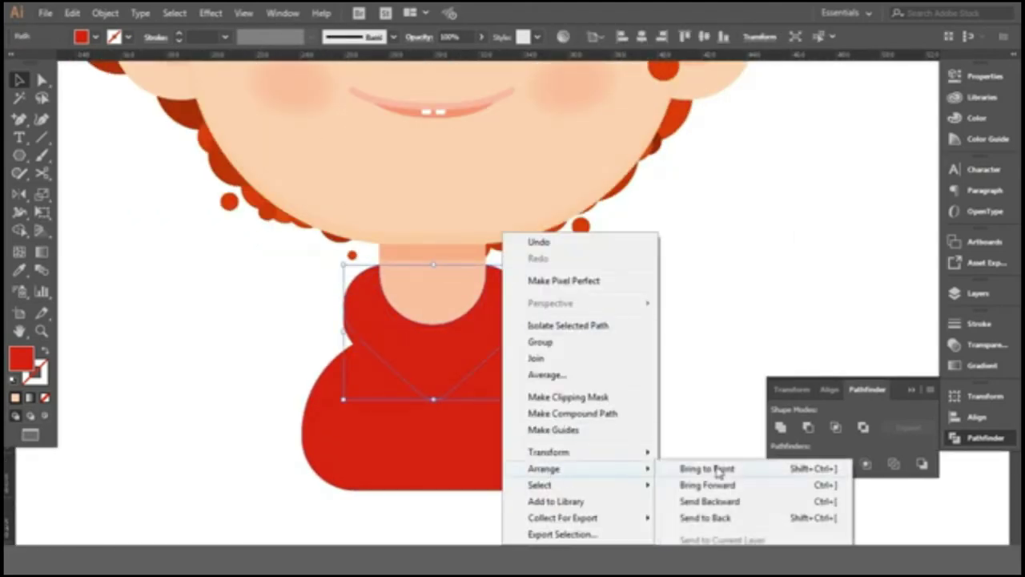
click(727, 468)
click(537, 346)
Move the collar up about 22 px.
scroll(537, 350, down, 3)
click(492, 389)
scroll(492, 389, down, 3)
key(n)
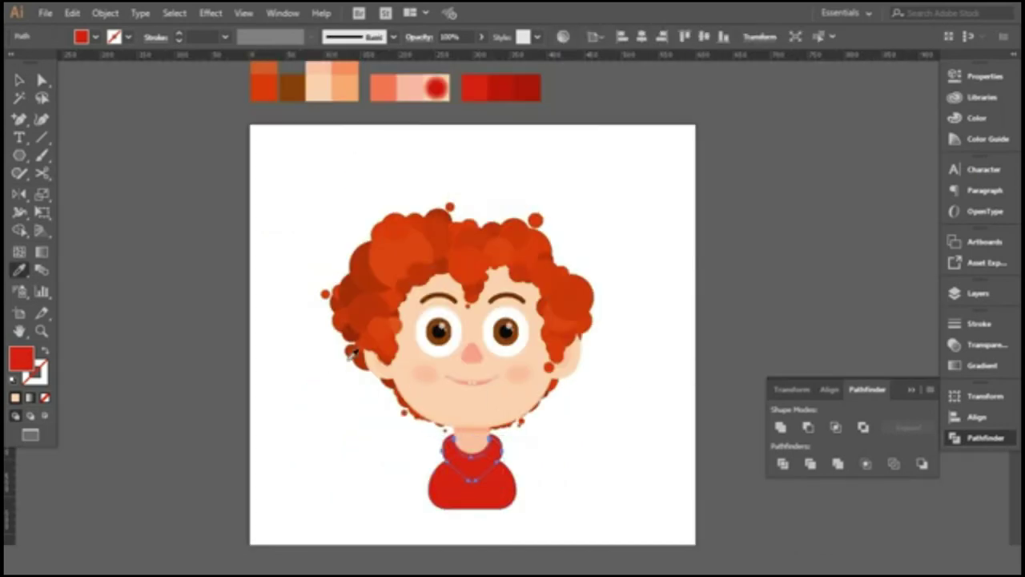
key(v)
scroll(472, 516, up, 2)
scroll(473, 517, up, 3)
click(478, 401)
click(645, 363)
scroll(345, 350, down, 1)
scroll(345, 350, down, 1)
scroll(400, 385, up, 3)
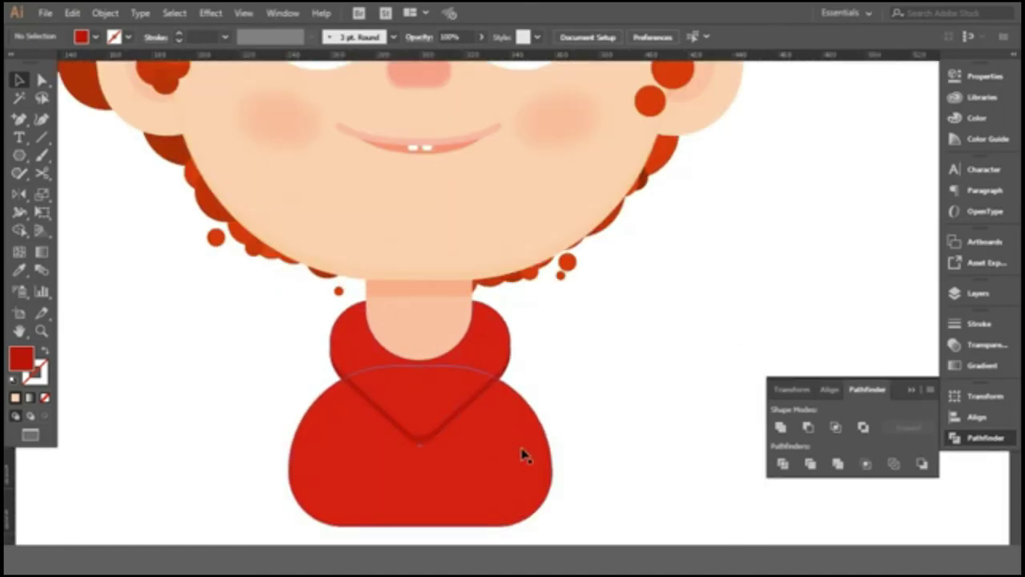
scroll(417, 440, up, 2)
drag(429, 446, 429, 428)
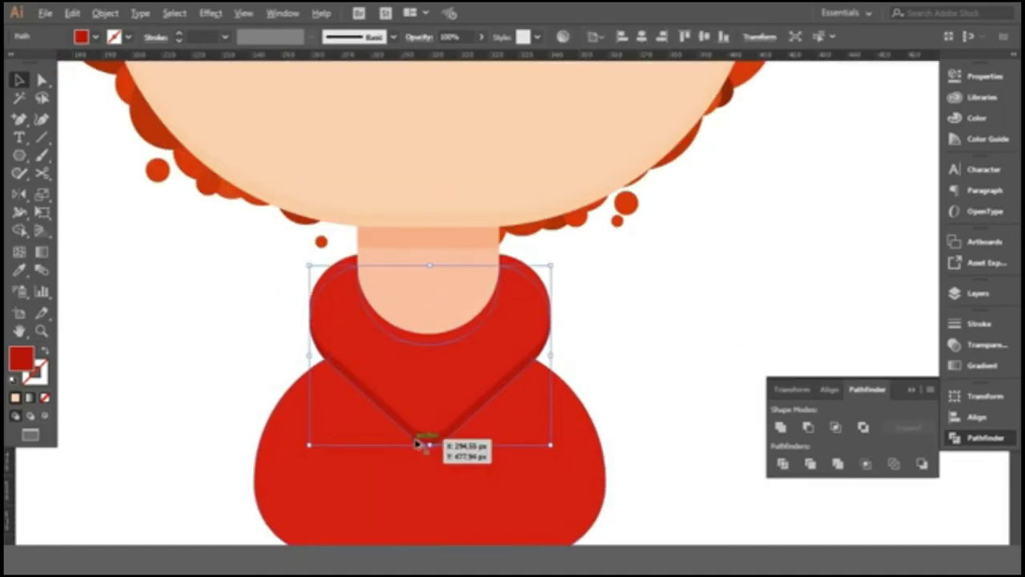
Fit the neck behind the face and resize the collar's top edges around it.
scroll(438, 309, up, 2)
drag(438, 309, 437, 244)
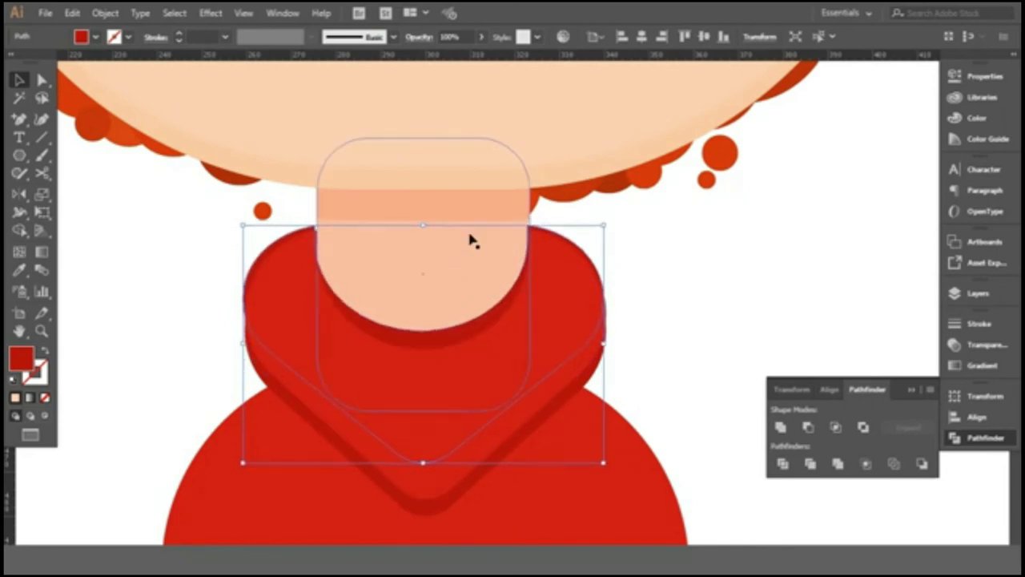
drag(423, 225, 424, 234)
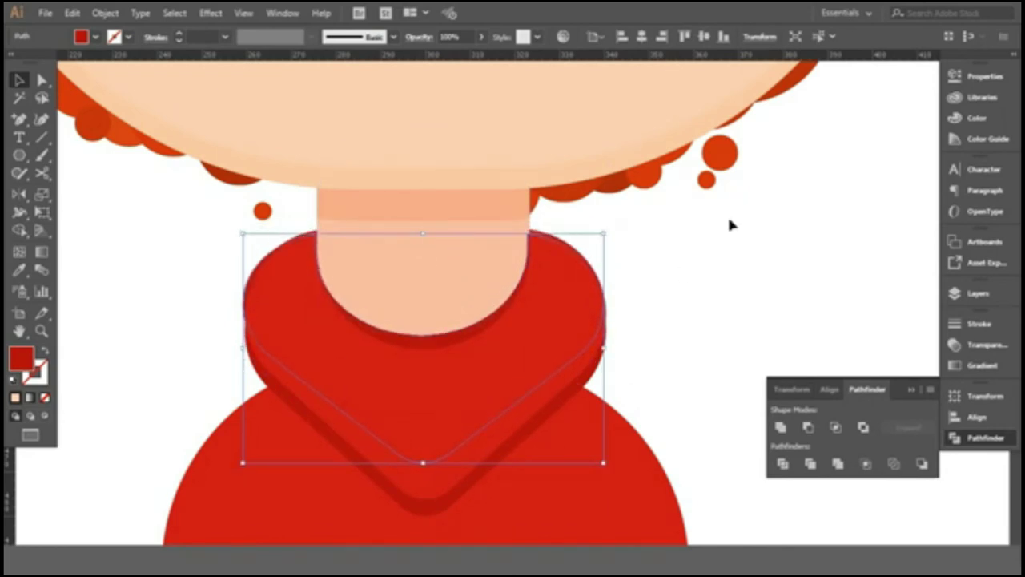
scroll(517, 307, up, 3)
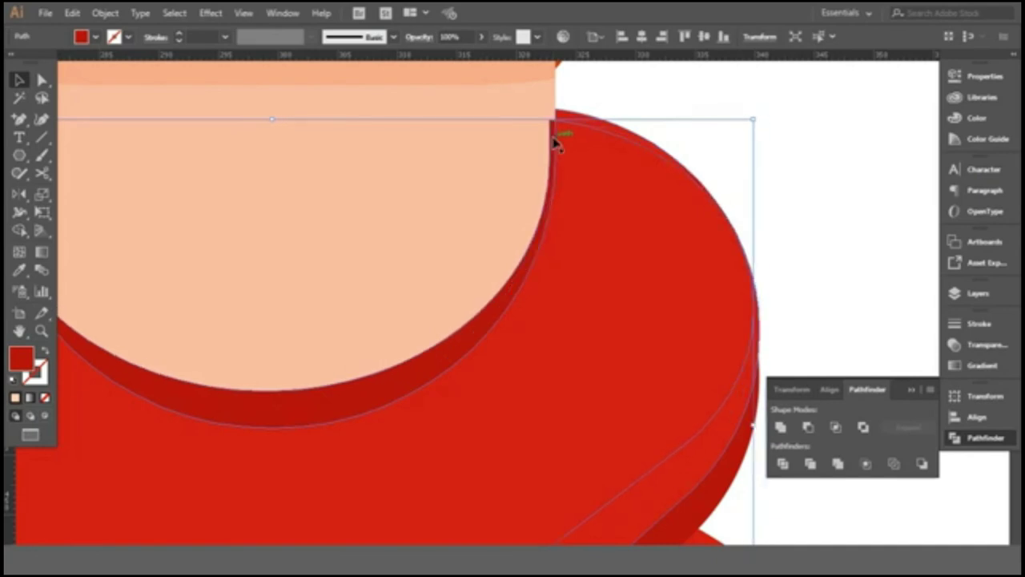
drag(558, 140, 554, 131)
Select the collar's individual anchor points and then the neck shape.
click(858, 176)
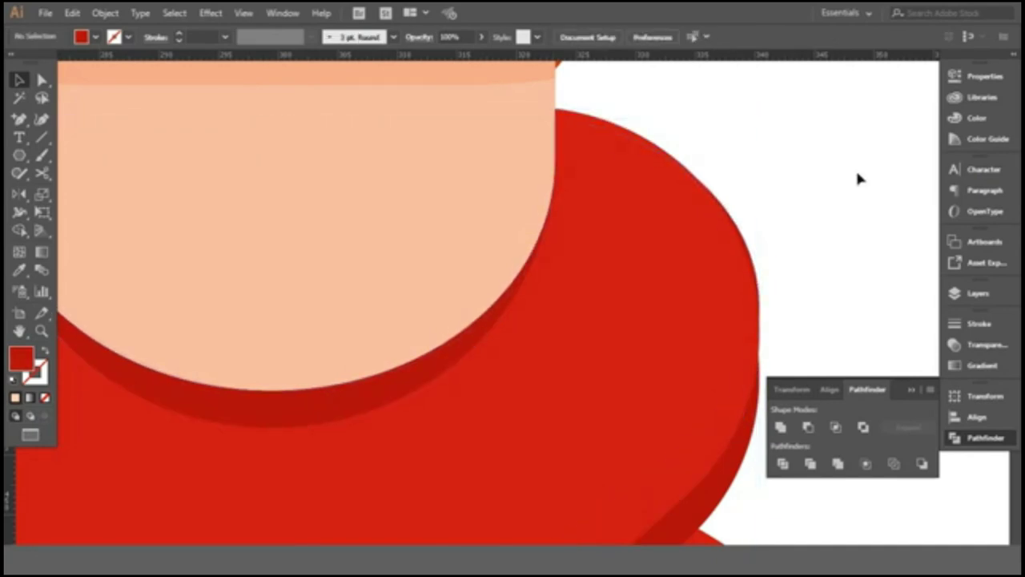
scroll(547, 290, down, 3)
click(547, 290)
scroll(390, 297, down, 3)
scroll(302, 298, down, 3)
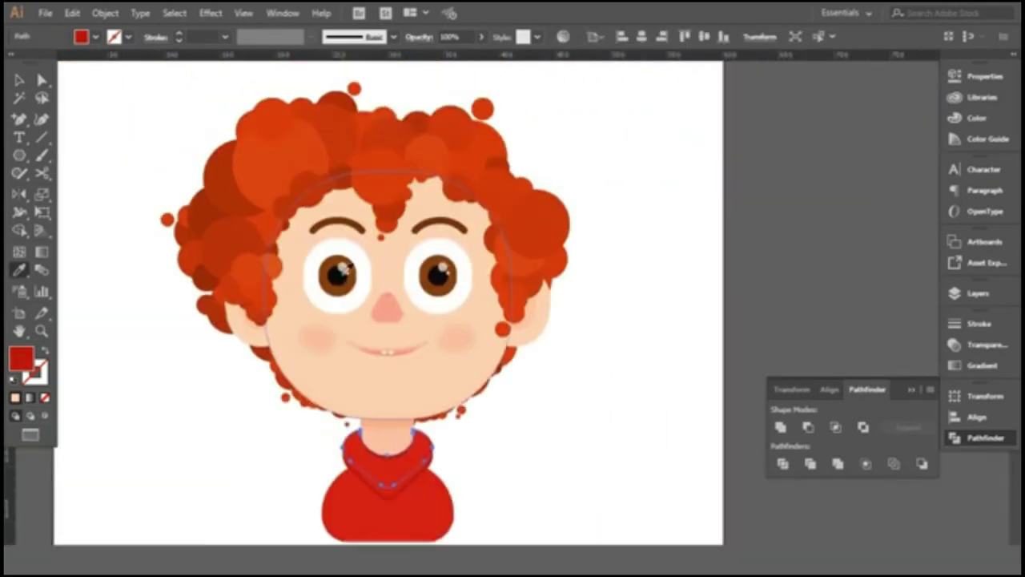
scroll(486, 178, up, 5)
key(i)
click(486, 178)
scroll(390, 360, down, 5)
scroll(521, 425, up, 3)
scroll(393, 344, up, 3)
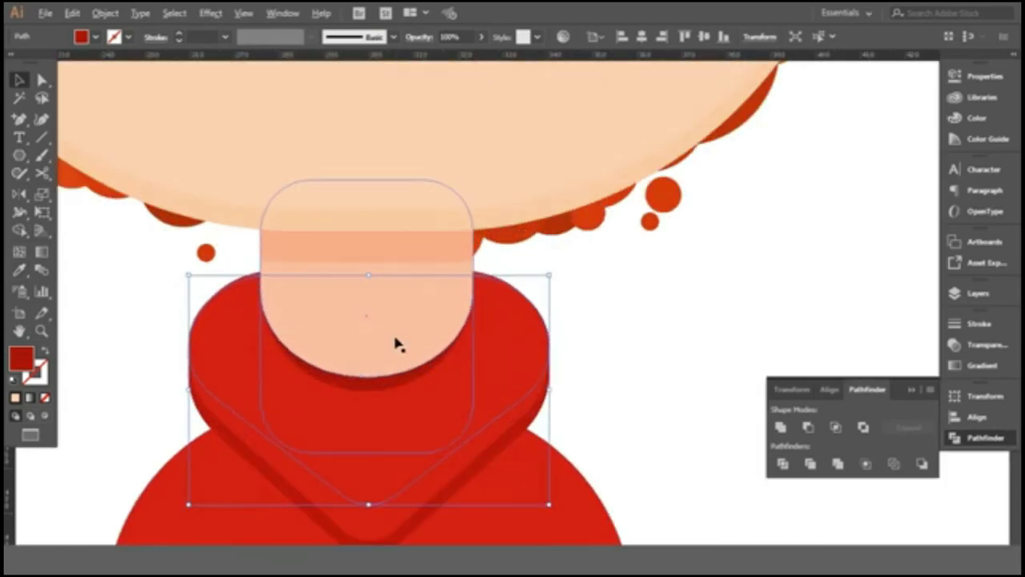
click(42, 80)
scroll(381, 459, up, 3)
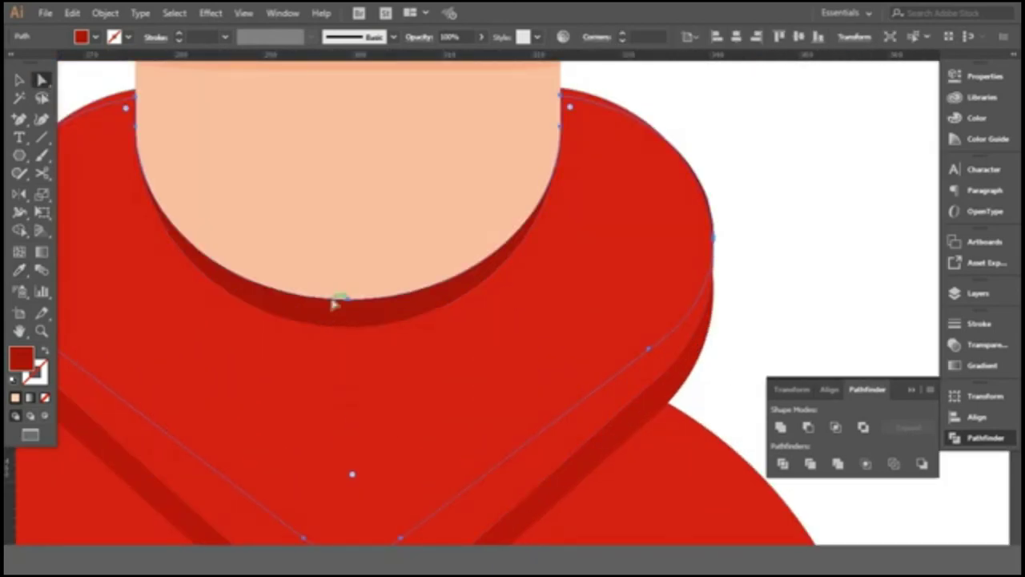
Try reshaping the collar's edge under the neck, then undo the unwanted dent.
drag(335, 305, 350, 300)
key(ctrl+z)
key(v)
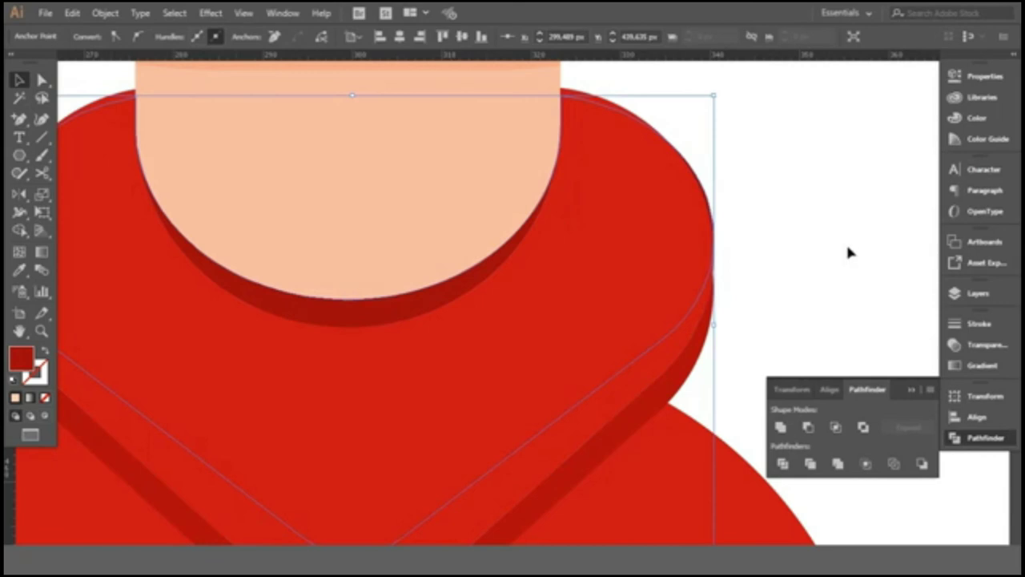
click(849, 252)
Flatten the collar's inner neck curve with Direct Selection in isolation mode.
double_click(709, 192)
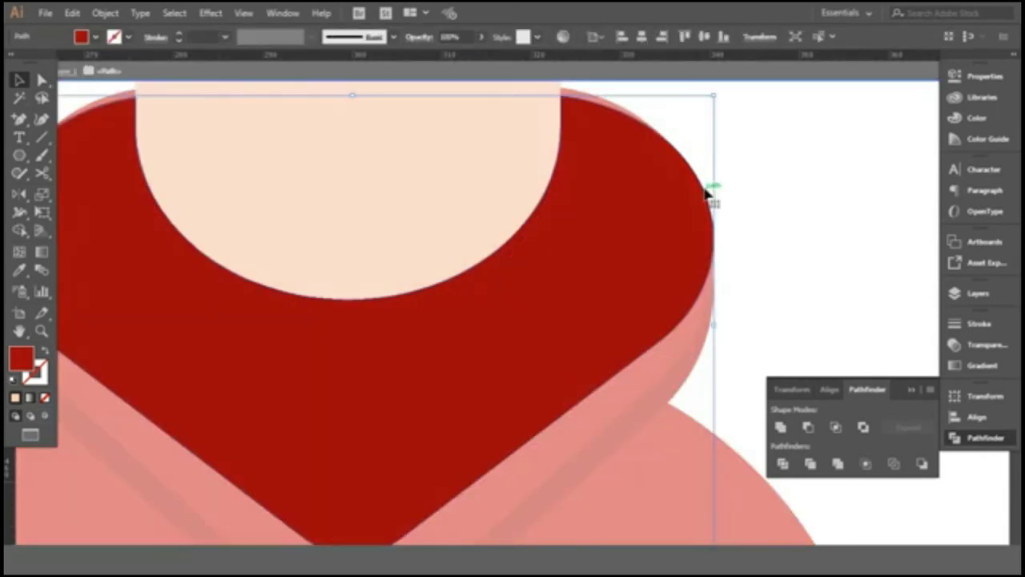
key(a)
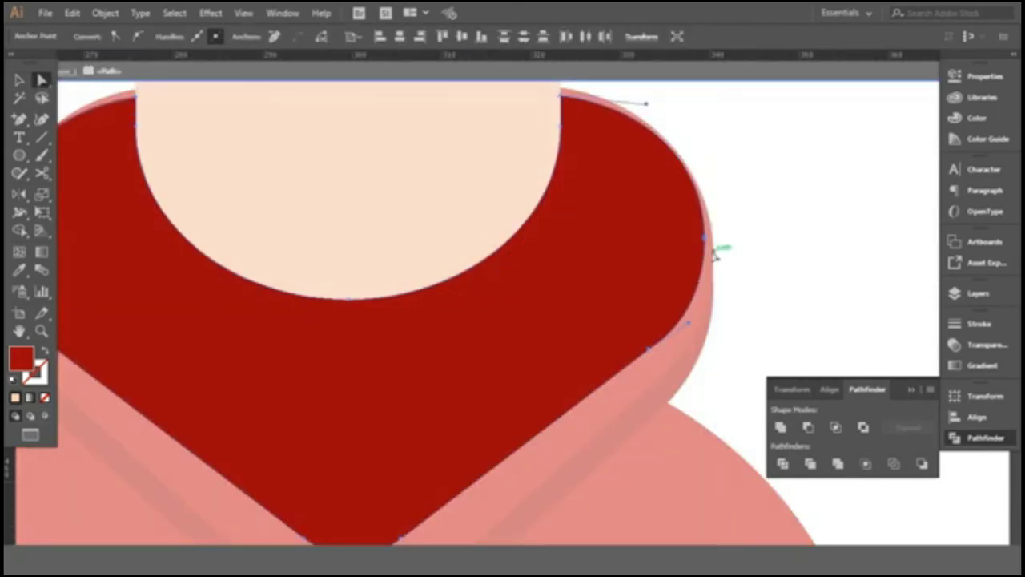
scroll(721, 248, down, 1)
key(ctrl+z)
key(ctrl+z)
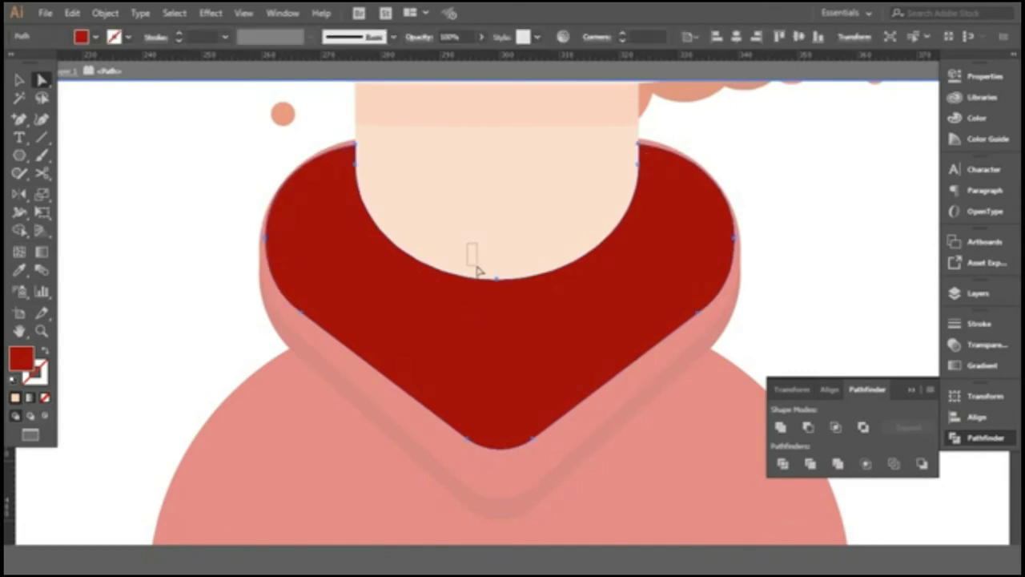
key(ctrl+z)
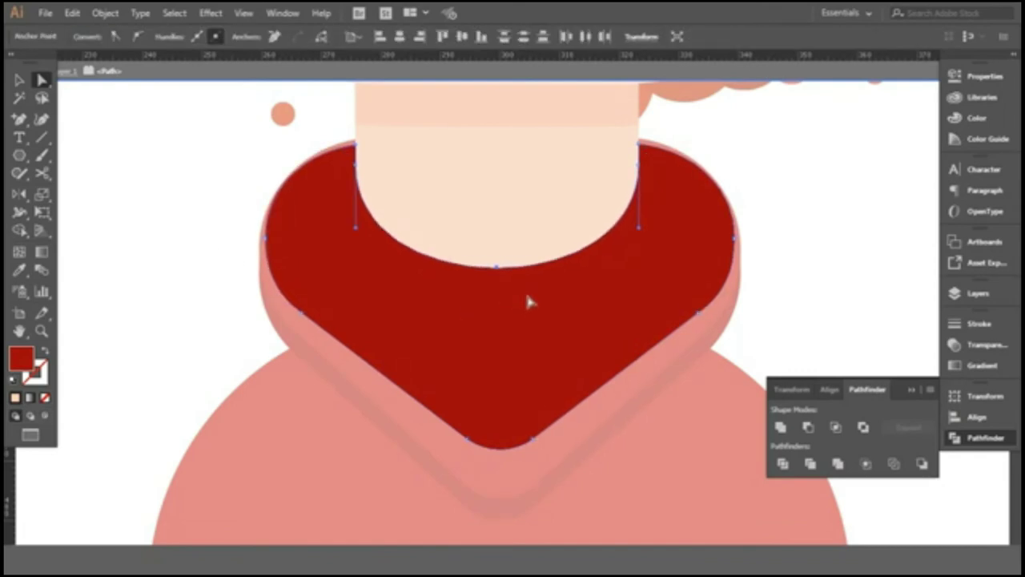
double_click(136, 173)
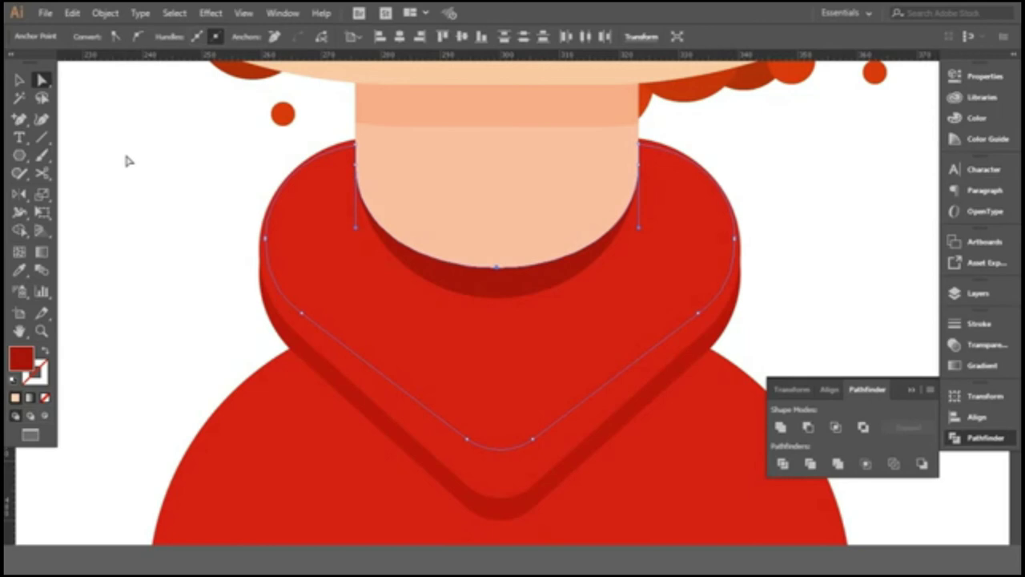
scroll(532, 241, down, 5)
scroll(321, 362, up, 4)
scroll(270, 433, up, 2)
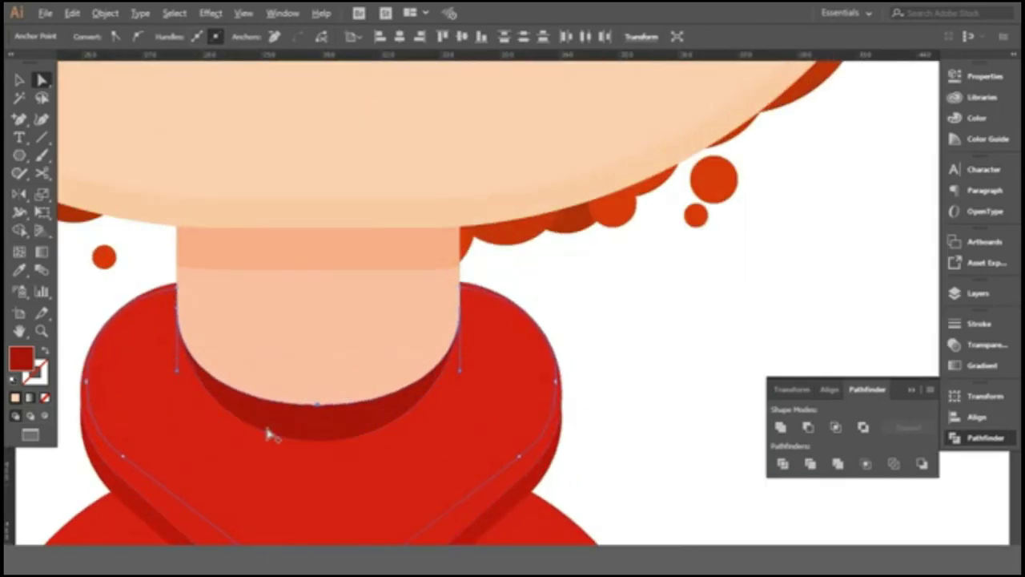
scroll(270, 434, up, 2)
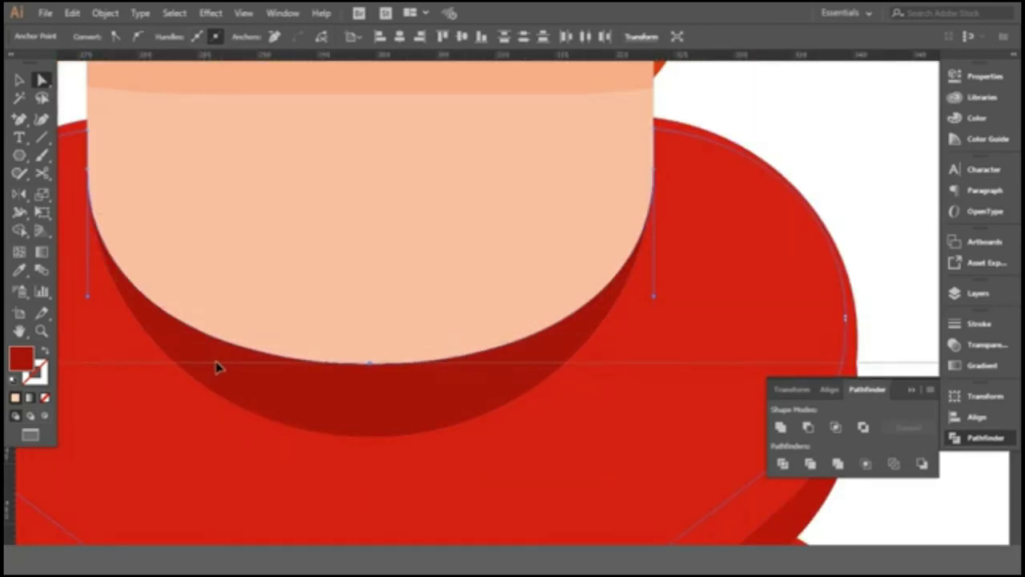
key(ctrl+shift+a)
Isolate the collar shape and select its inner neck curve for anchor editing.
key(p)
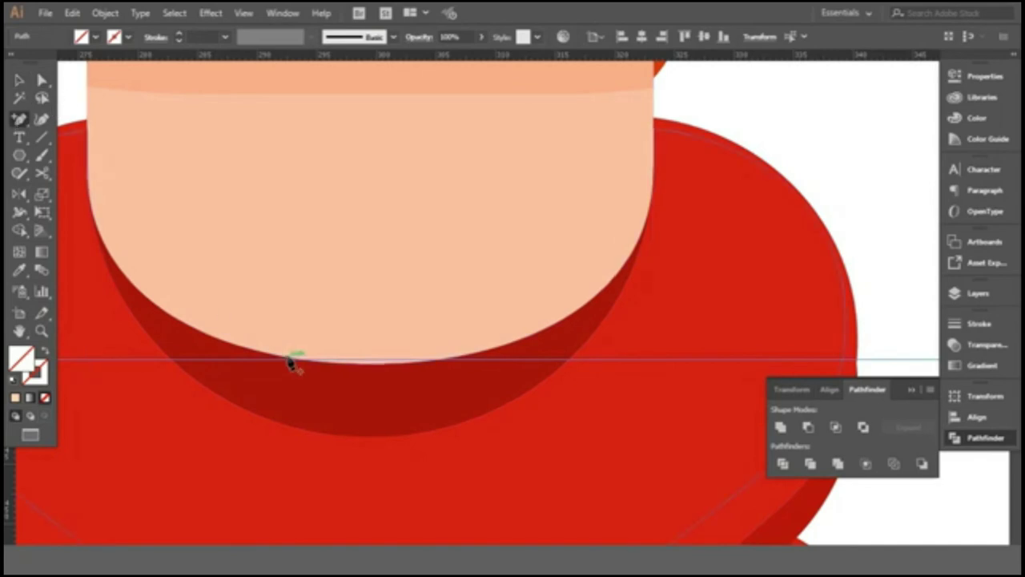
key(v)
click(320, 414)
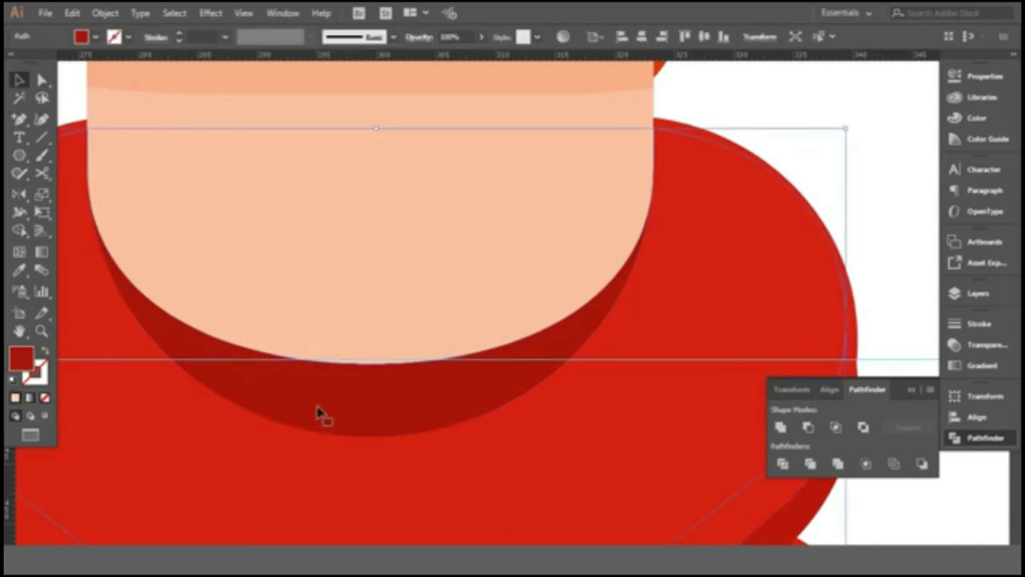
double_click(321, 414)
key(a)
click(371, 362)
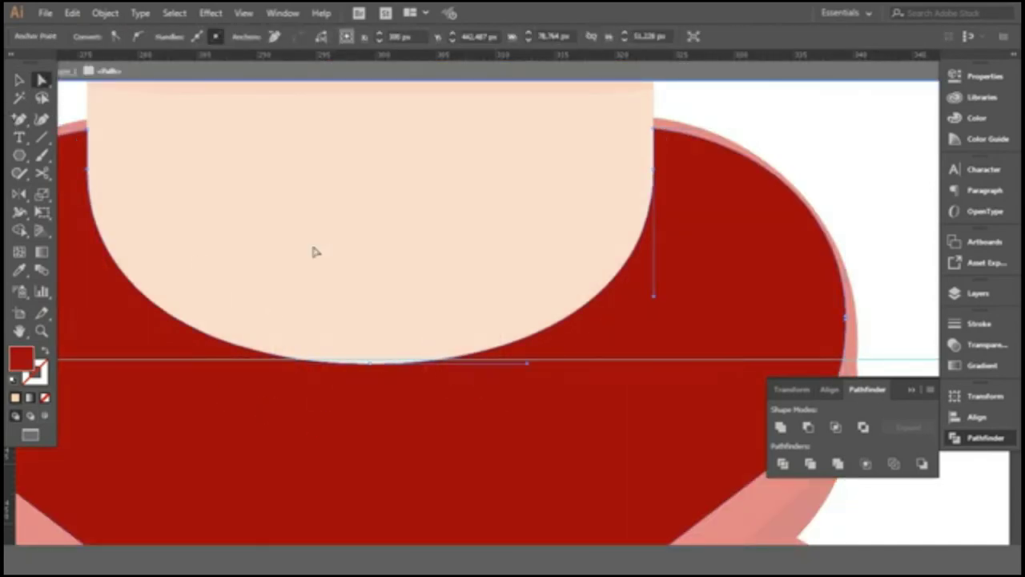
click(164, 339)
Add anchors either side of the neck curve's centre and pull the centre point down into a dip.
key(p)
click(303, 359)
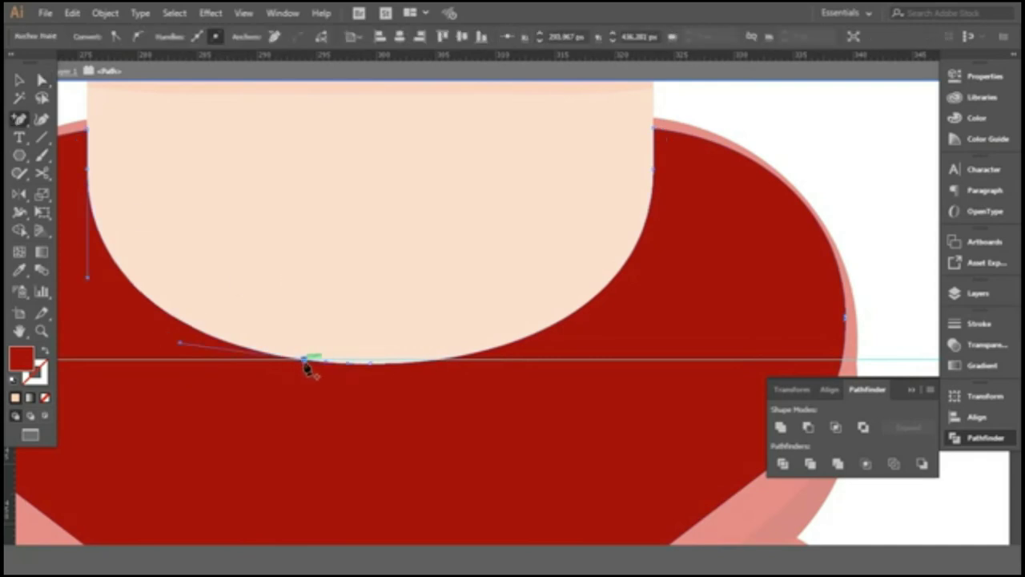
click(447, 358)
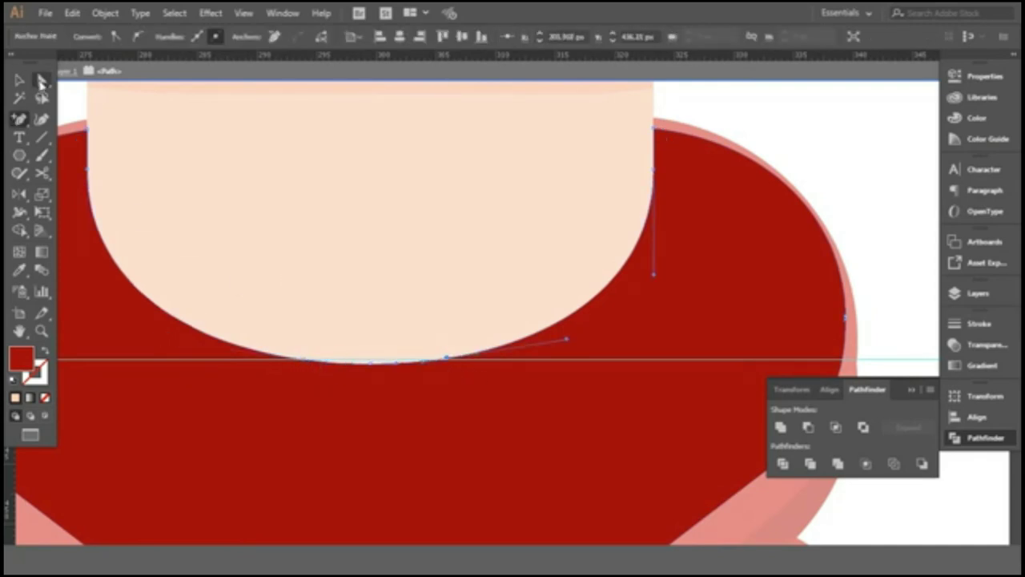
drag(319, 405, 321, 405)
drag(426, 330, 456, 387)
drag(359, 314, 393, 407)
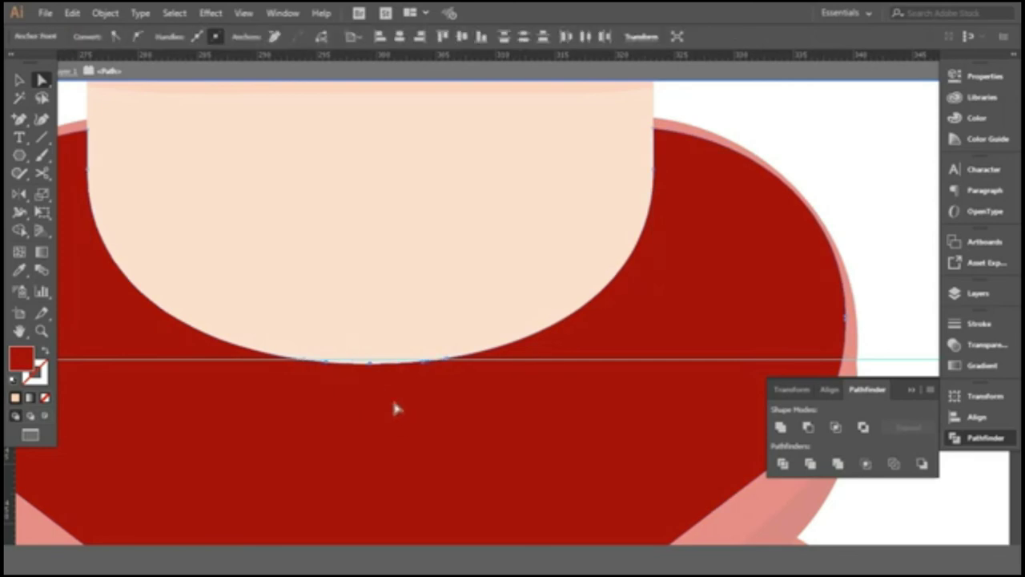
key(Down)
key(Down)
key(Down)
Leave isolation mode and delete the selected anchors around the collar's centre dip.
key(ctrl+minus)
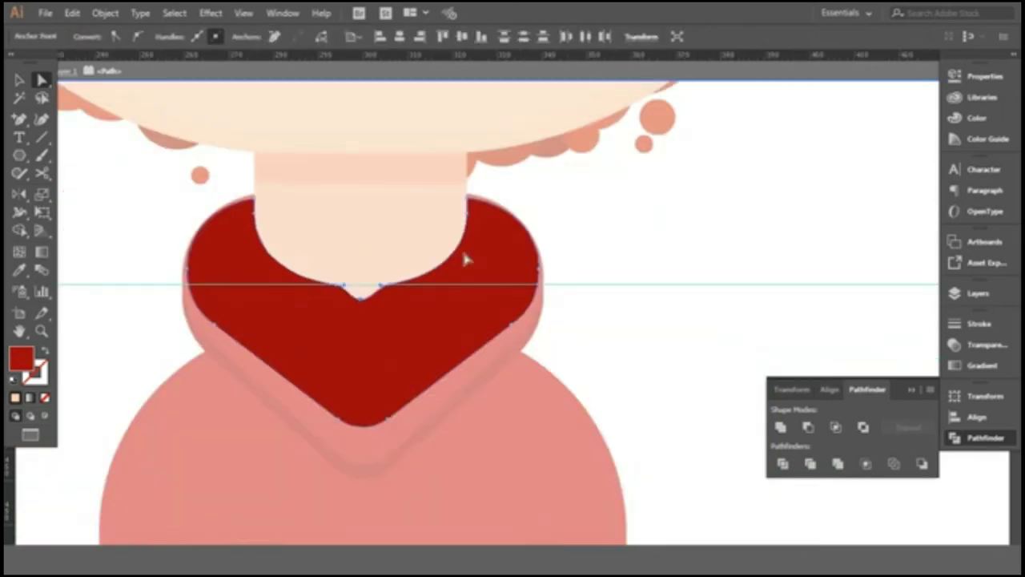
key(ctrl+minus)
key(Escape)
drag(478, 250, 458, 286)
key(Delete)
key(v)
key(ctrl+plus)
Re-isolate the collar to check the anchors around the notch, then fit the artboard in view.
key(ctrl+plus)
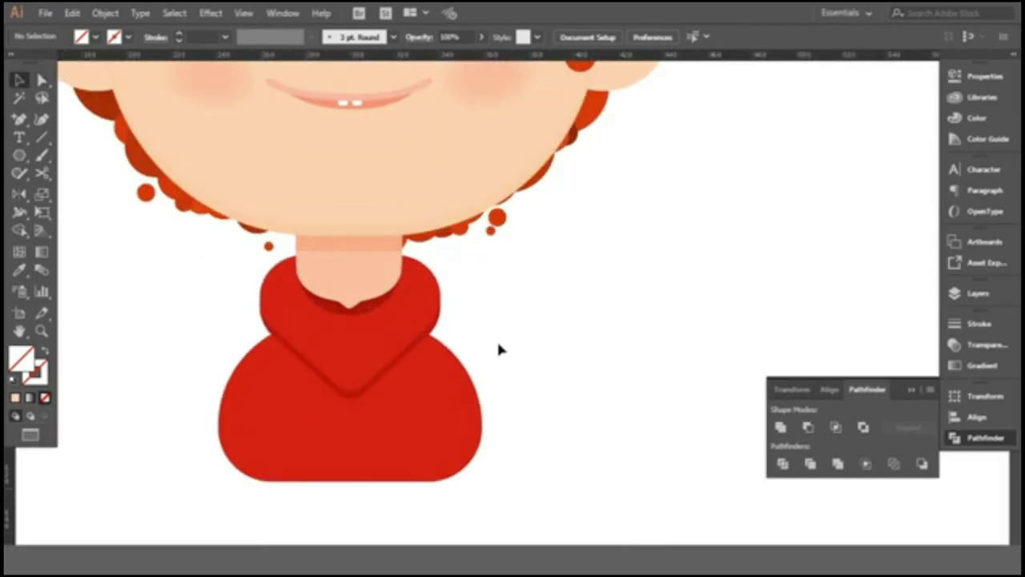
key(ctrl+plus)
double_click(374, 305)
click(43, 80)
drag(294, 237, 395, 299)
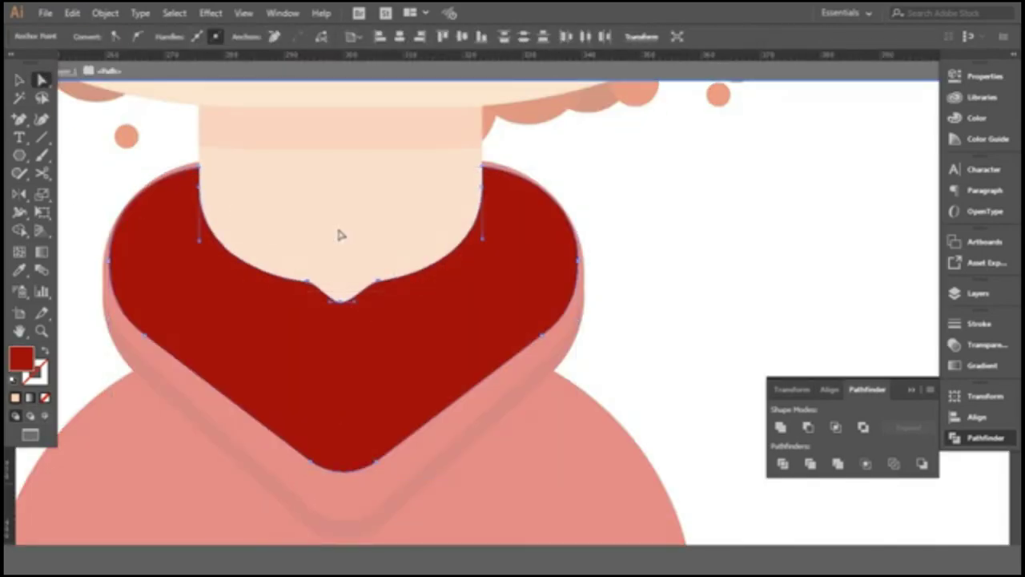
key(Escape)
key(ctrl+minus)
key(ctrl+minus)
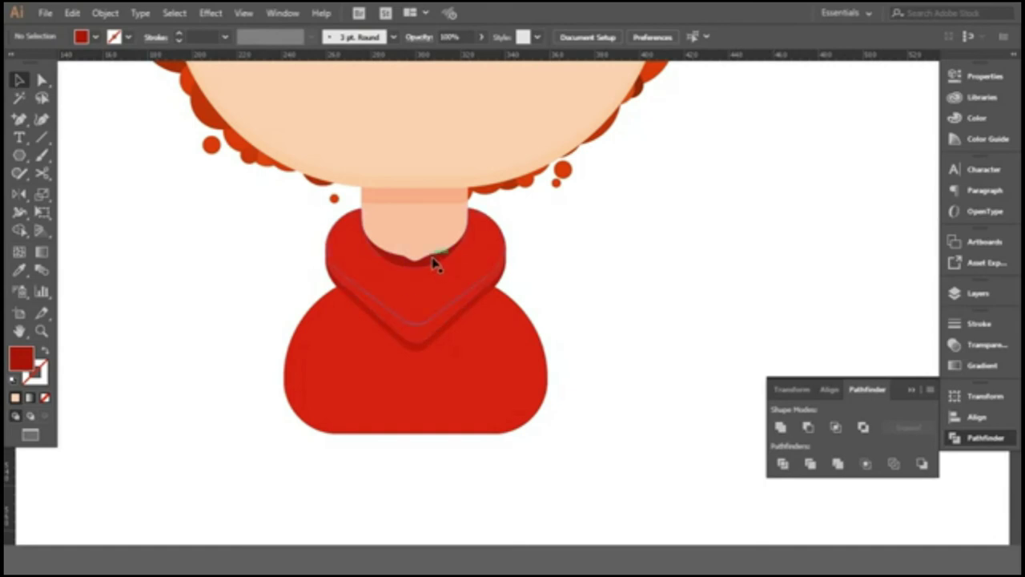
click(433, 265)
key(ctrl+0)
Deselect the collar and scroll to review the pointed V-neck notch.
key(i)
key(v)
scroll(330, 450, up, 5)
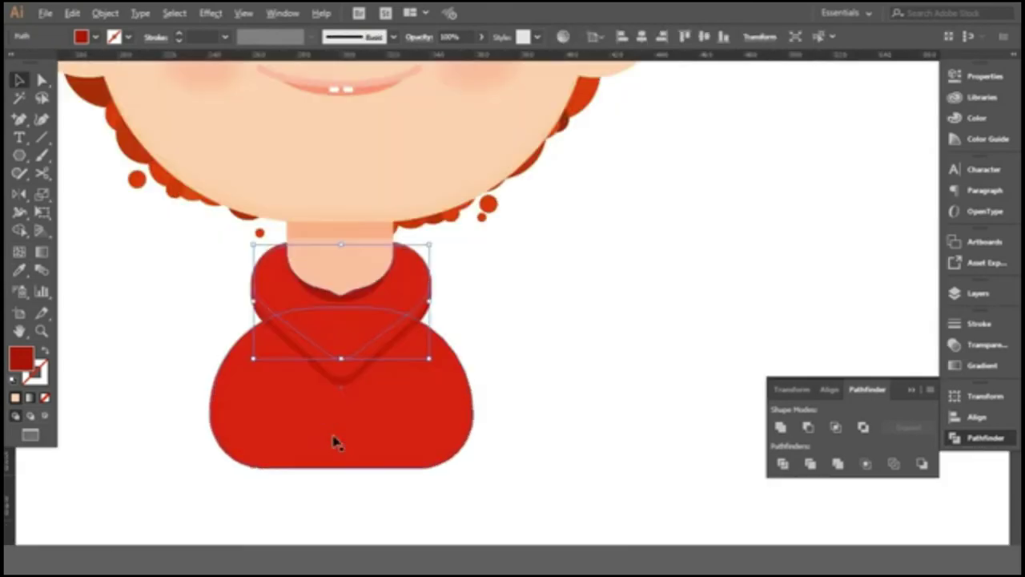
click(111, 318)
scroll(503, 359, down, 1)
scroll(503, 363, down, 2)
scroll(505, 370, down, 2)
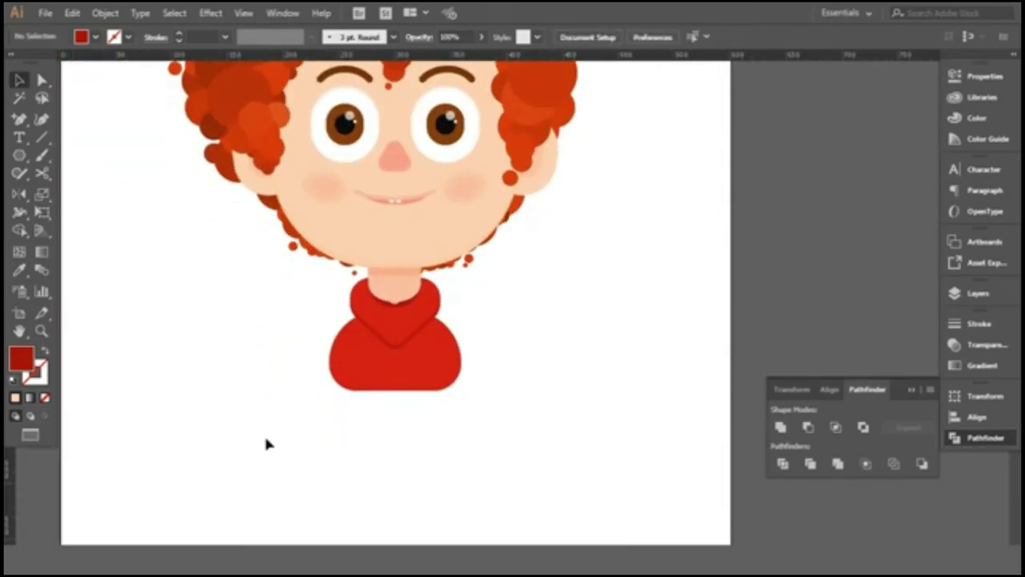
Draw a small circle with the Ellipse tool just above the collar's V point as a button.
drag(19, 155, 91, 185)
scroll(389, 314, up, 2)
scroll(367, 335, up, 2)
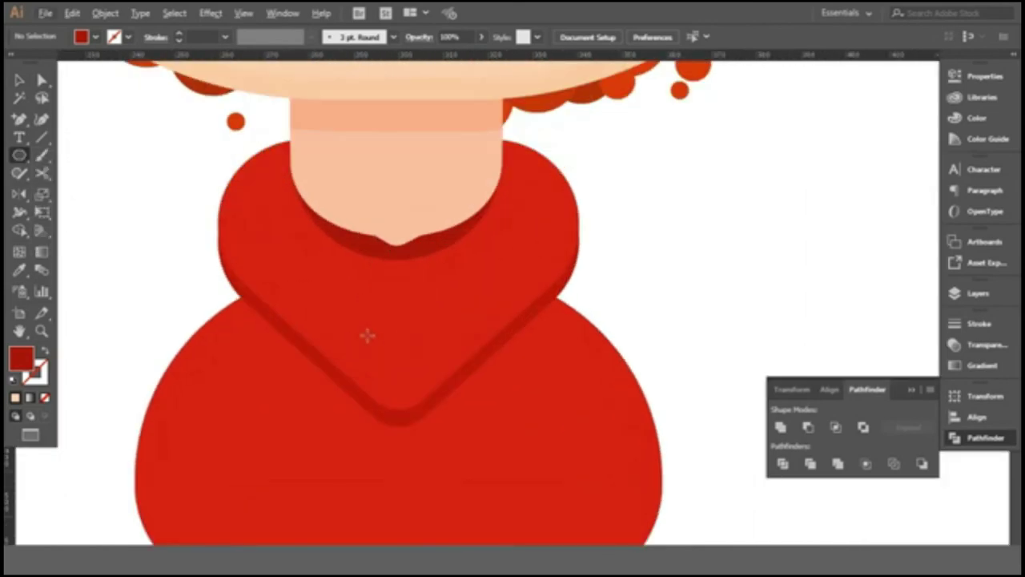
drag(365, 352, 383, 370)
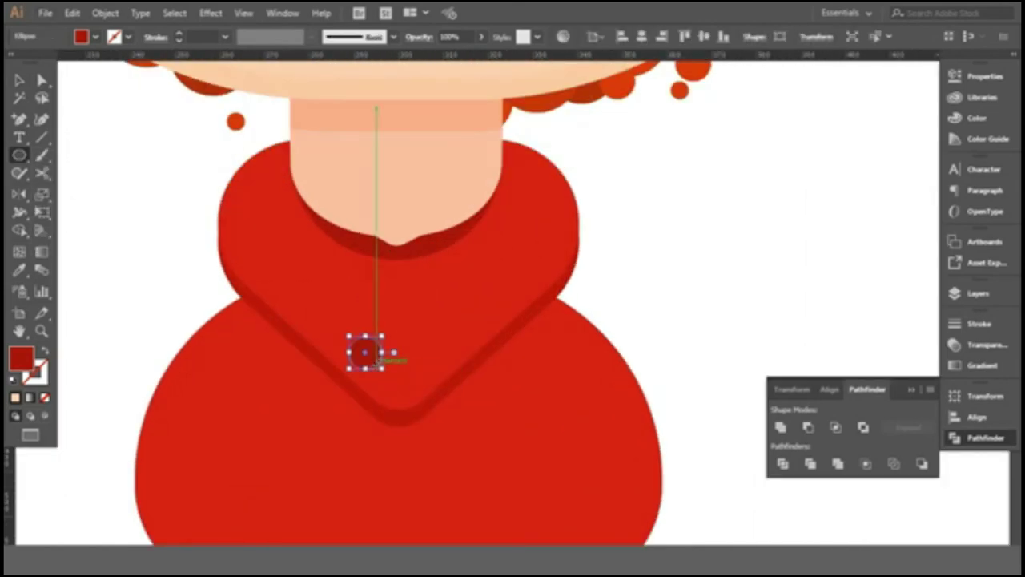
key(v)
click(80, 253)
scroll(538, 305, down, 5)
scroll(518, 307, down, 3)
scroll(376, 337, up, 1)
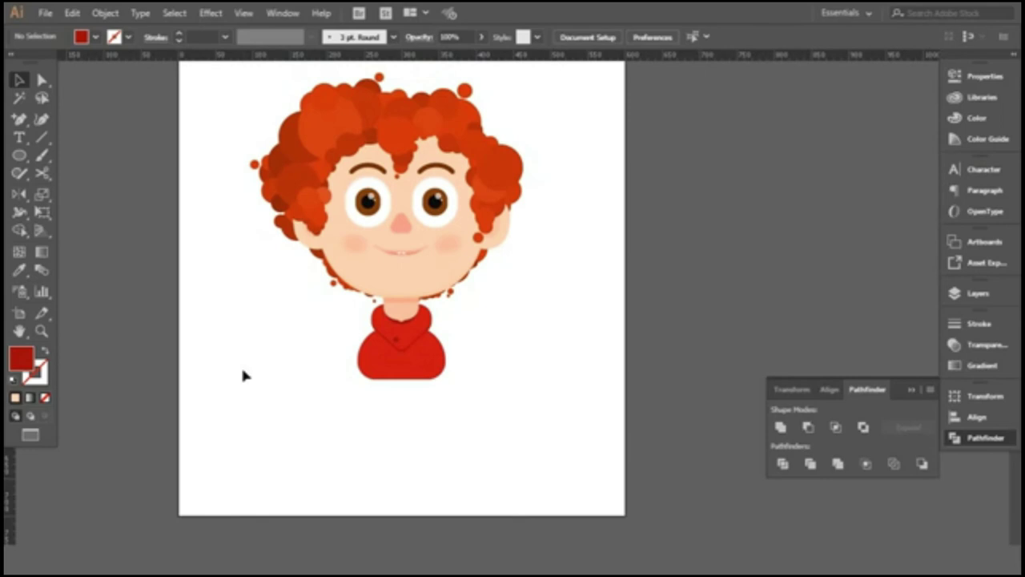
scroll(414, 297, up, 3)
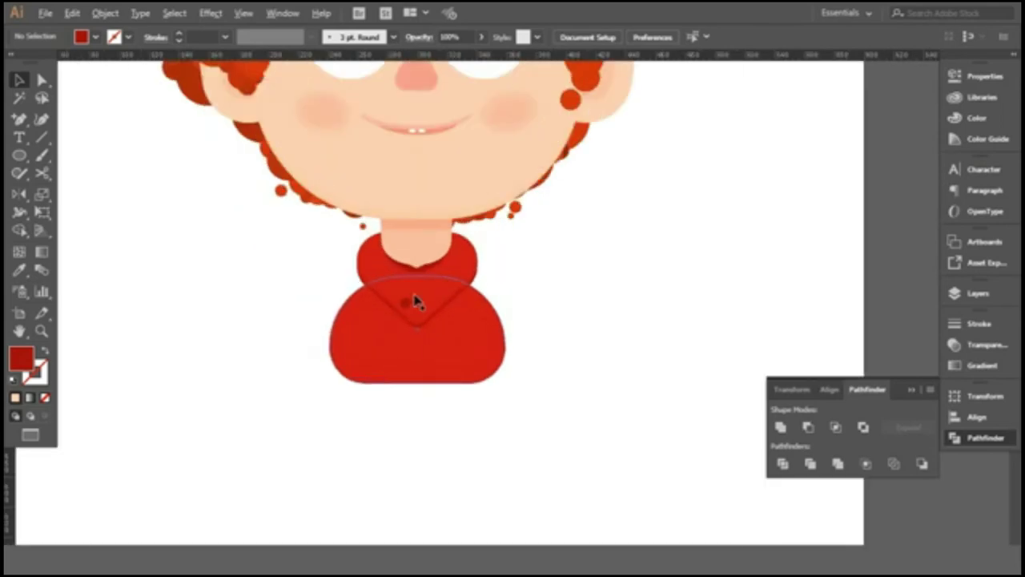
scroll(393, 304, up, 2)
click(394, 306)
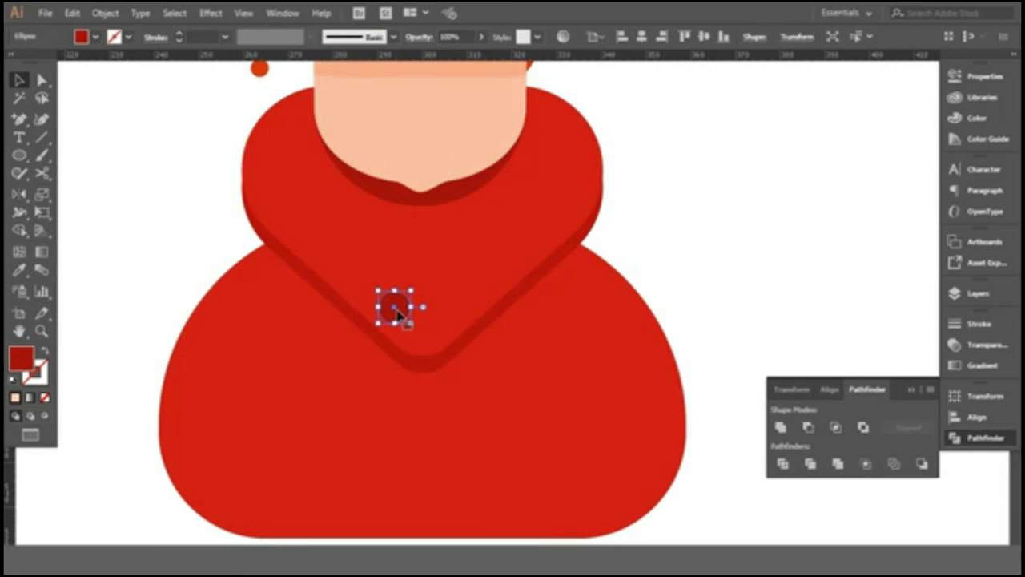
Raise the hoodie collar's V point by nudging its bottom anchors up.
click(123, 255)
click(312, 287)
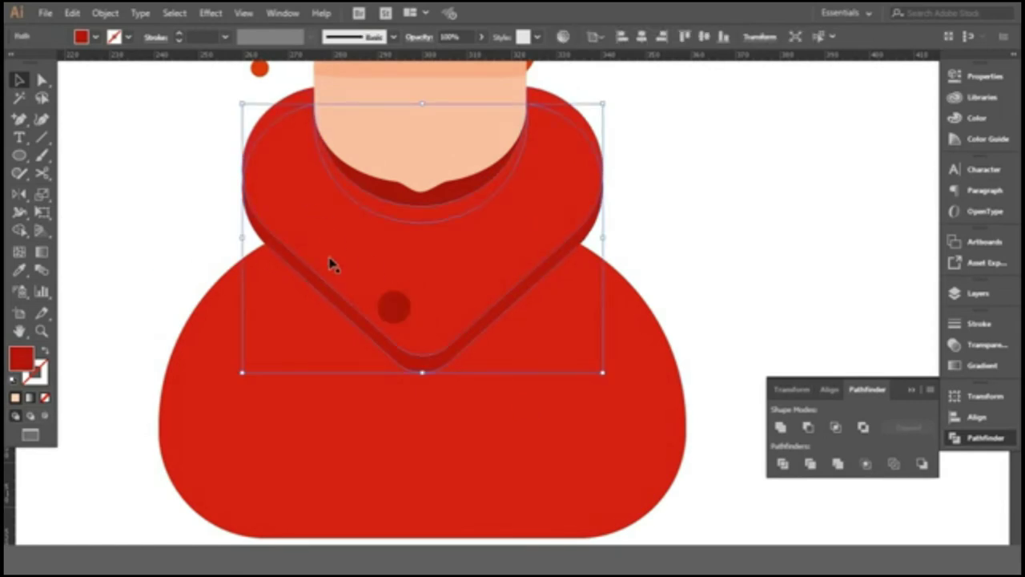
double_click(322, 245)
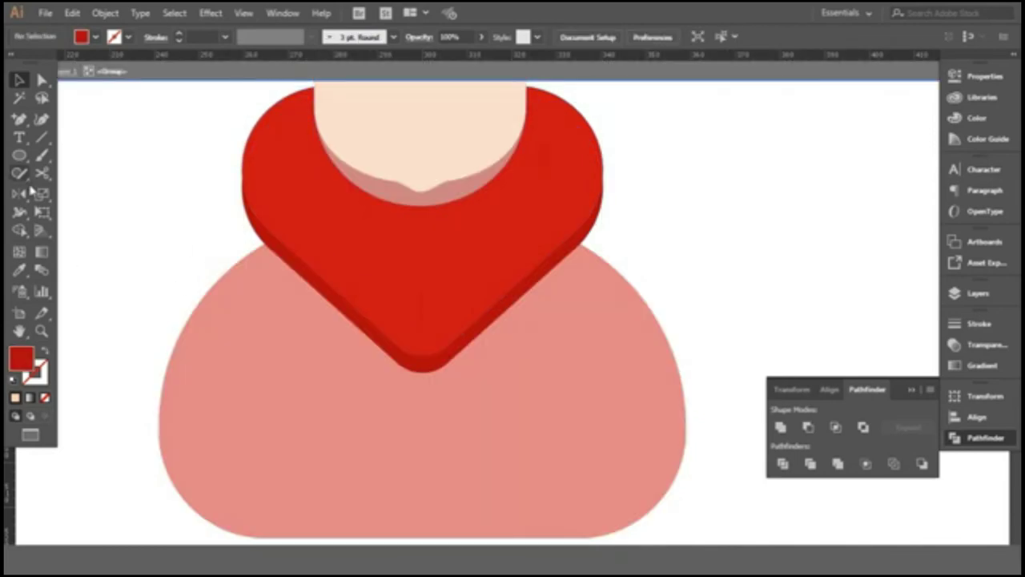
drag(375, 416, 499, 329)
key(Up)
key(Up)
key(Up)
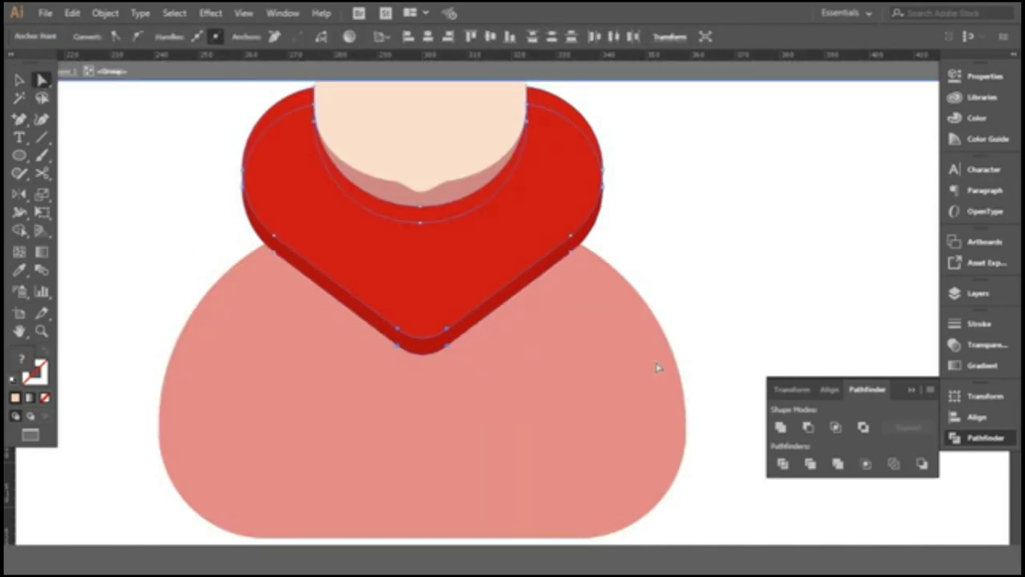
click(694, 250)
double_click(694, 250)
Shrink the small dark button circle on the collar slightly.
click(304, 198)
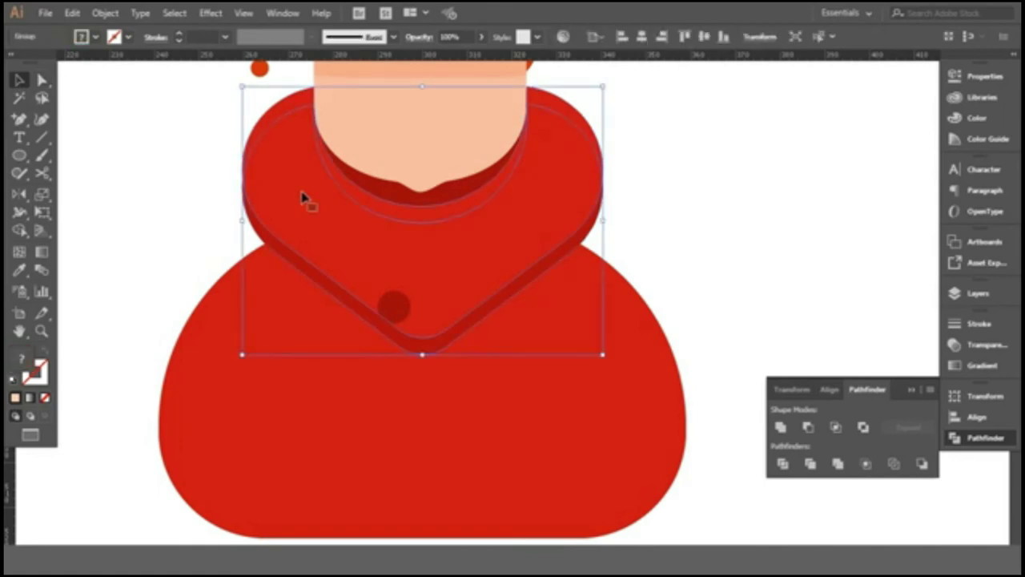
click(344, 156)
click(186, 142)
click(444, 192)
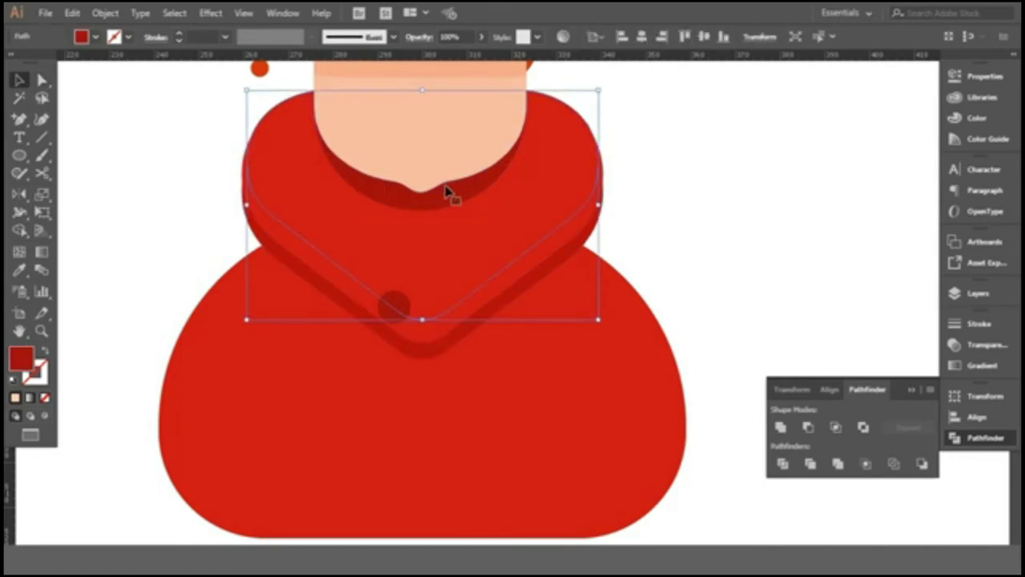
click(393, 302)
click(639, 257)
click(394, 302)
drag(412, 318, 401, 304)
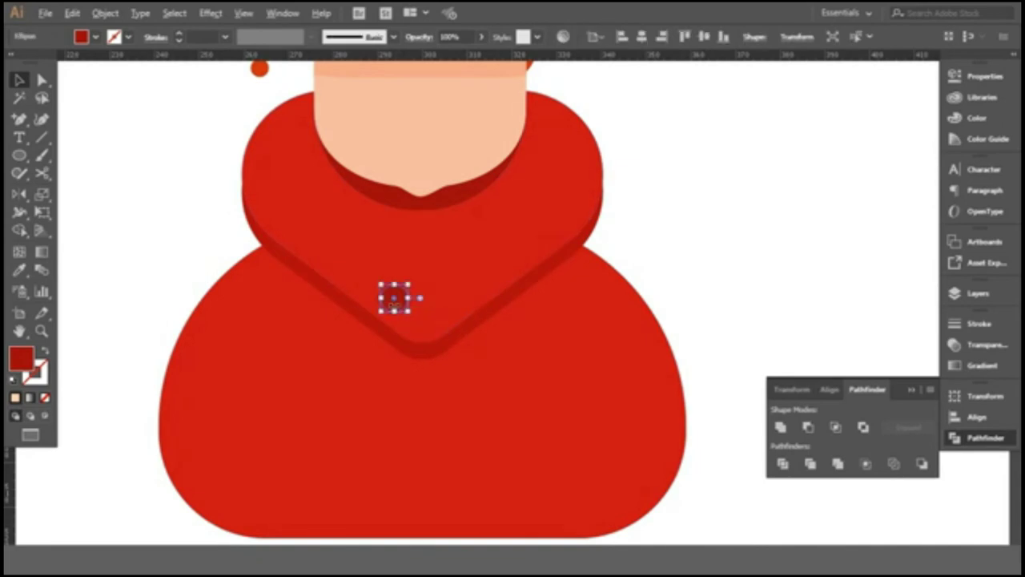
Duplicate the button to its right to make a second matching button.
scroll(407, 247, down, 3)
scroll(570, 279, down, 3)
scroll(448, 435, up, 3)
scroll(449, 435, up, 3)
drag(391, 346, 468, 359)
click(740, 299)
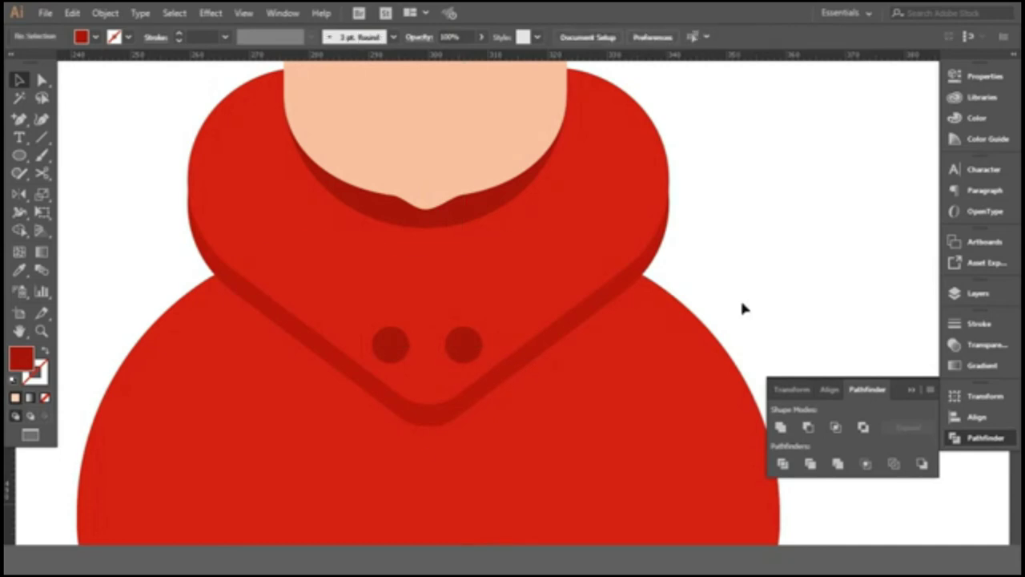
scroll(469, 336, down, 2)
scroll(469, 337, down, 3)
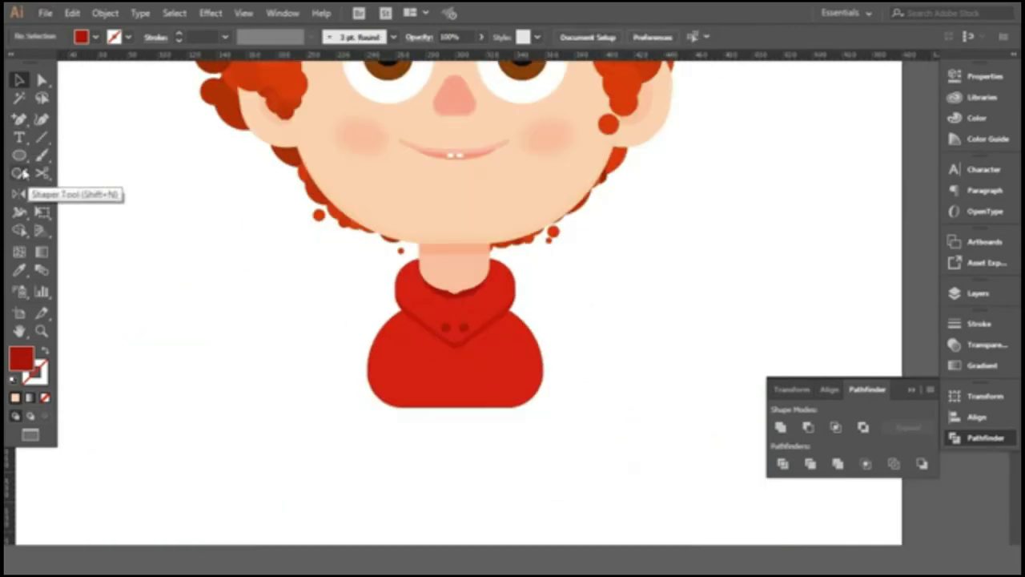
click(41, 155)
Paint drawstrings hanging below the collar buttons with the Paintbrush.
scroll(447, 348, up, 3)
drag(449, 288, 427, 379)
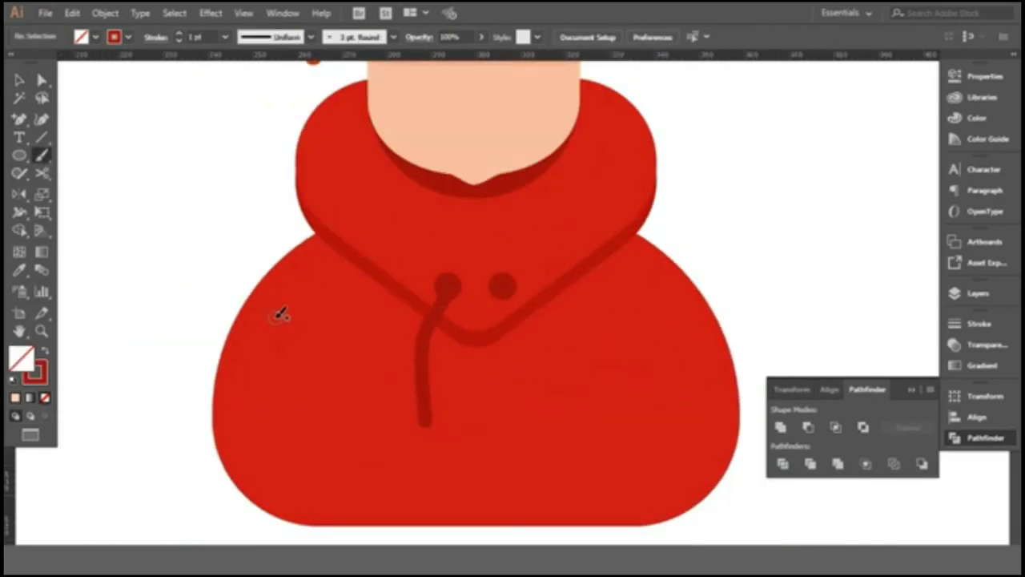
key(ctrl+z)
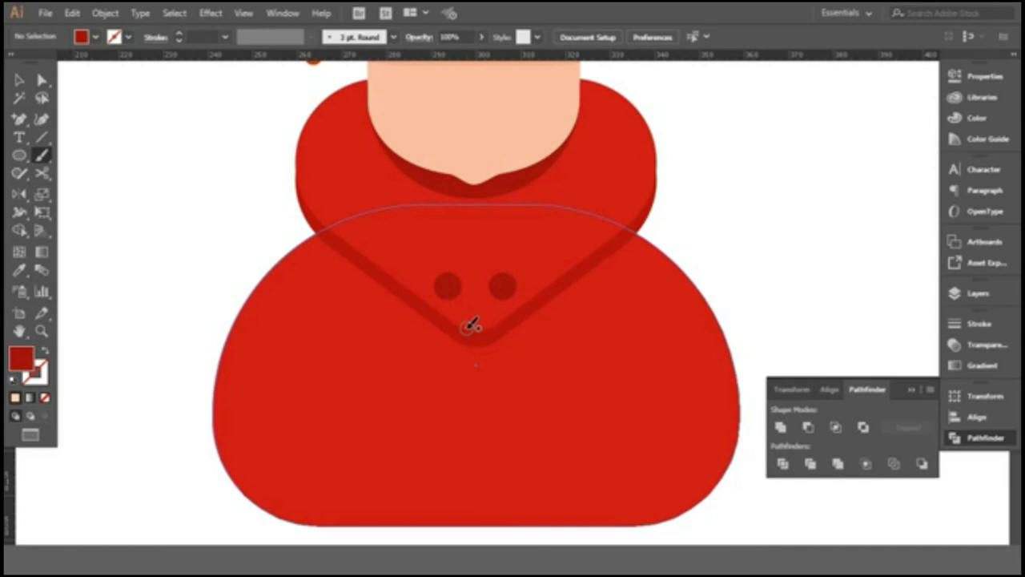
drag(438, 392, 446, 433)
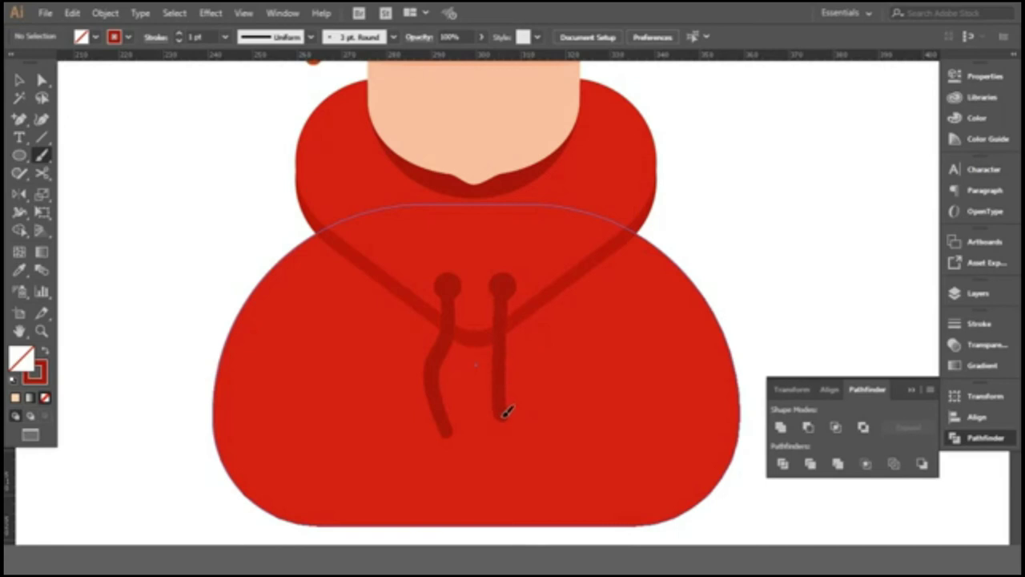
key(ctrl+z)
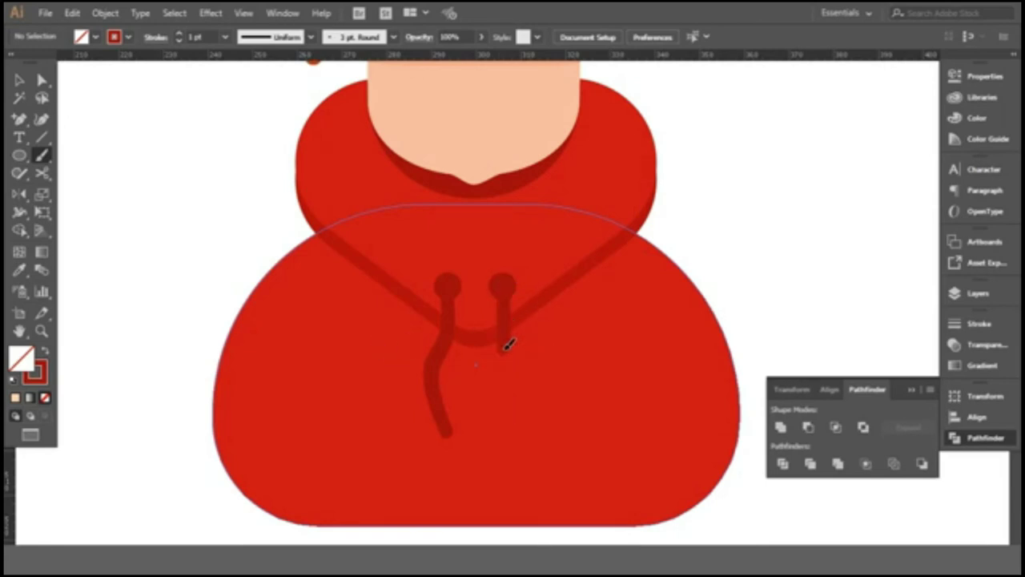
scroll(353, 208, down, 1)
Give both drawstrings no fill and a white stroke.
key(v)
click(508, 348)
shift+click(443, 343)
click(977, 139)
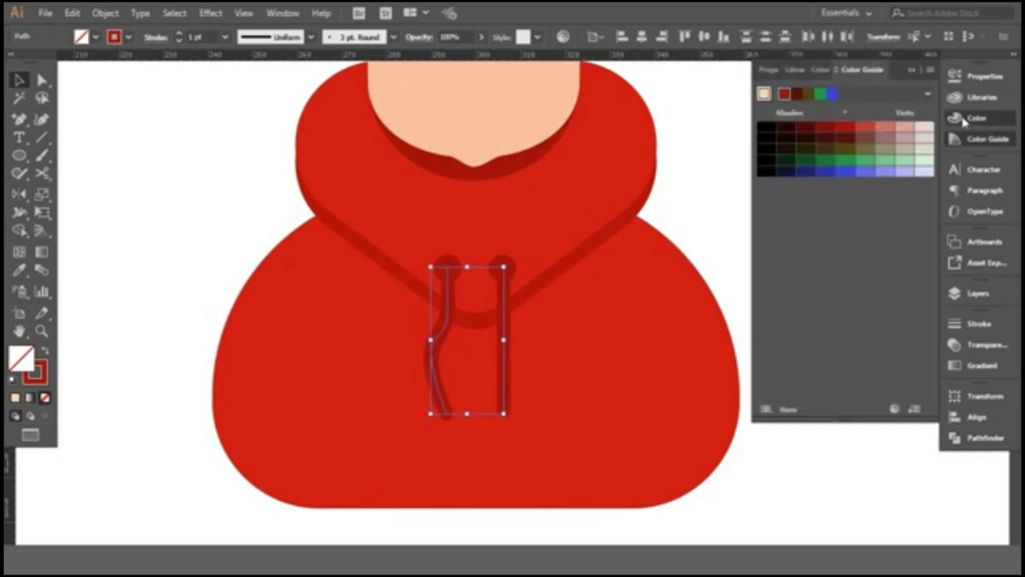
click(977, 118)
click(770, 170)
click(761, 170)
click(772, 114)
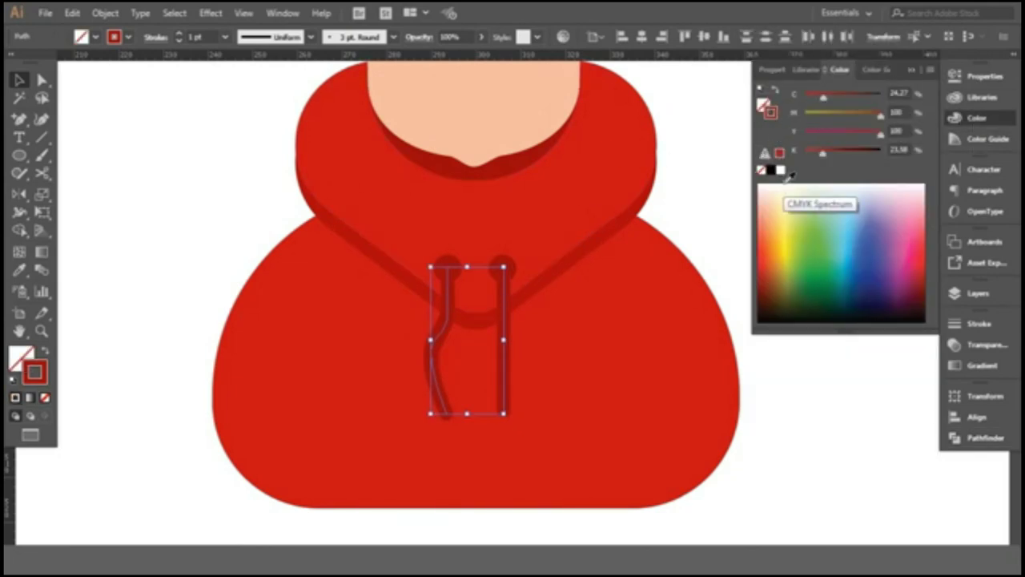
click(781, 170)
click(132, 147)
key(ctrl+0)
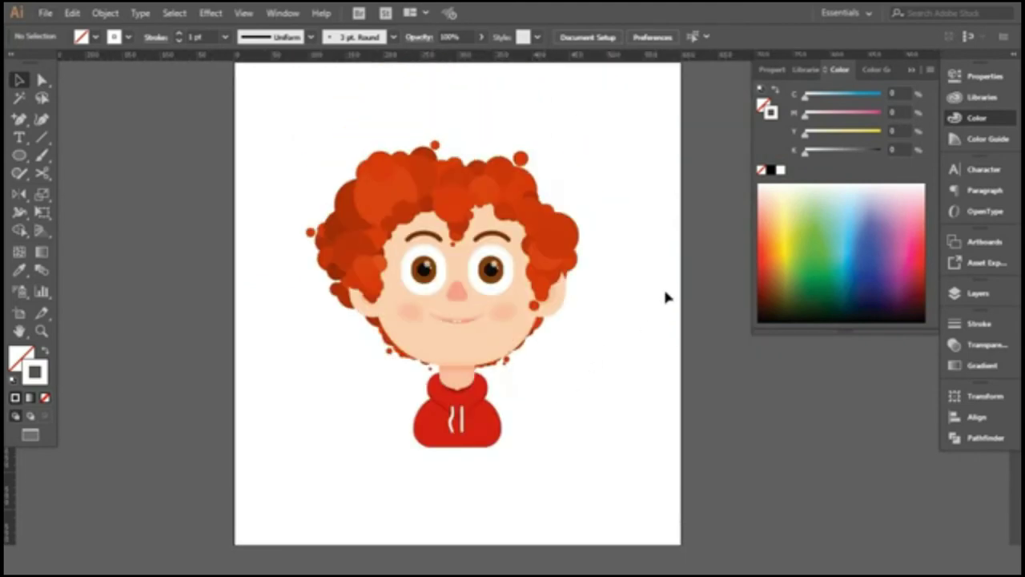
Eyedrop the hair's red-orange onto both eyebrows.
scroll(483, 318, up, 5)
click(446, 237)
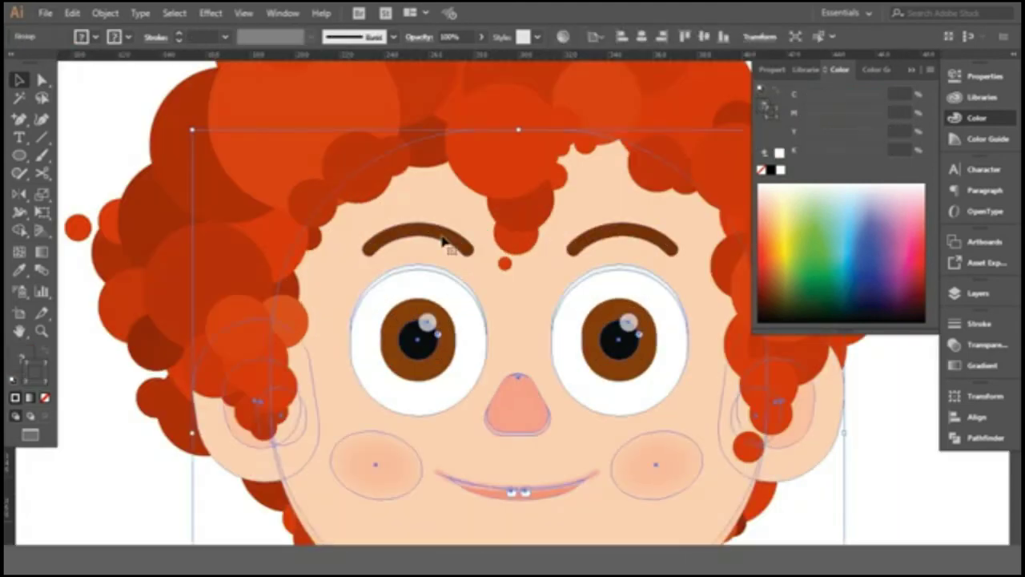
double_click(446, 238)
click(585, 239)
shift+click(425, 227)
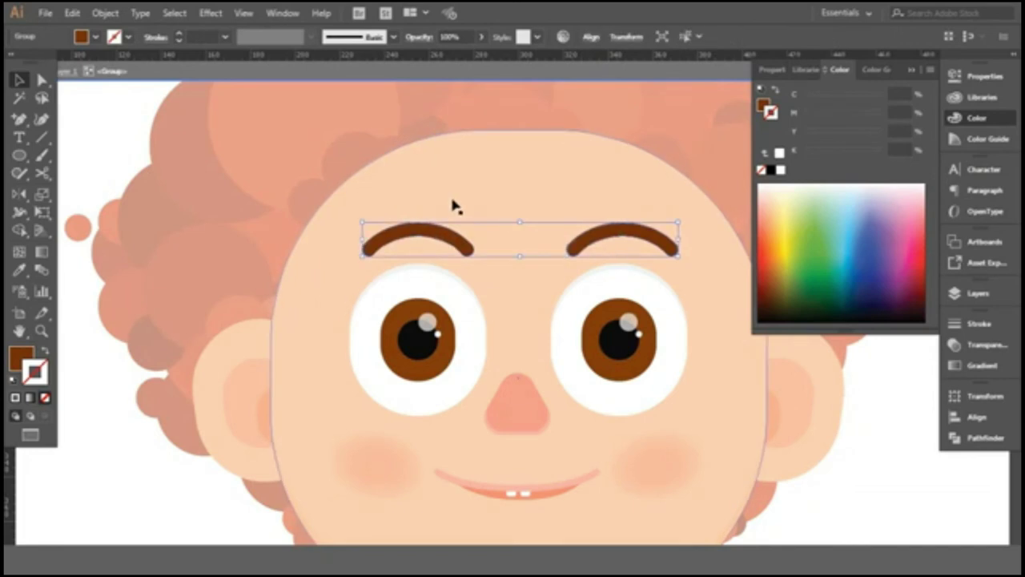
key(ctrl+0)
scroll(454, 215, up, 3)
key(i)
click(270, 109)
Lower the eyebrows' opacity to 70% and reselect the hair group.
click(480, 36)
drag(481, 56, 467, 57)
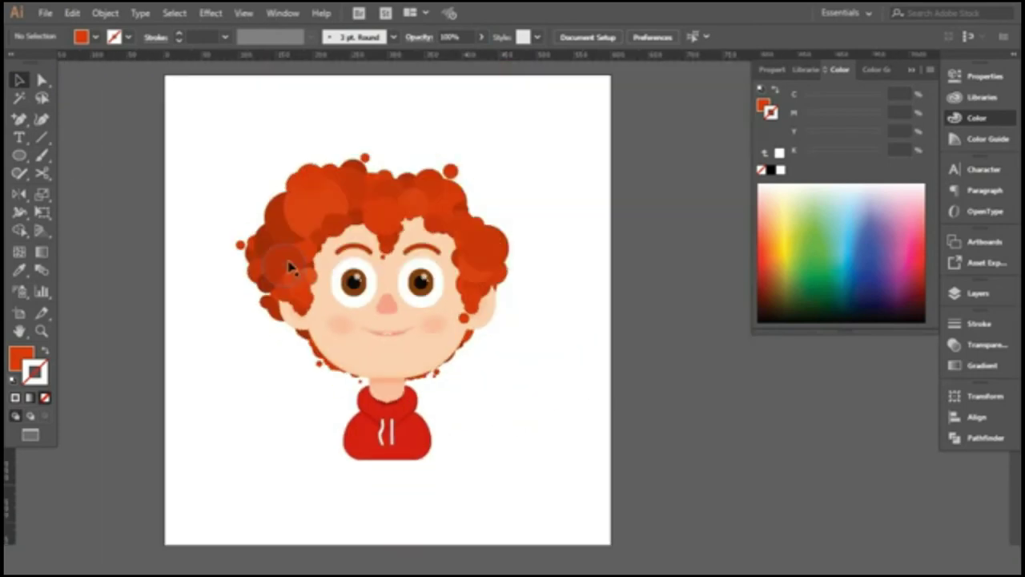
click(316, 206)
double_click(312, 209)
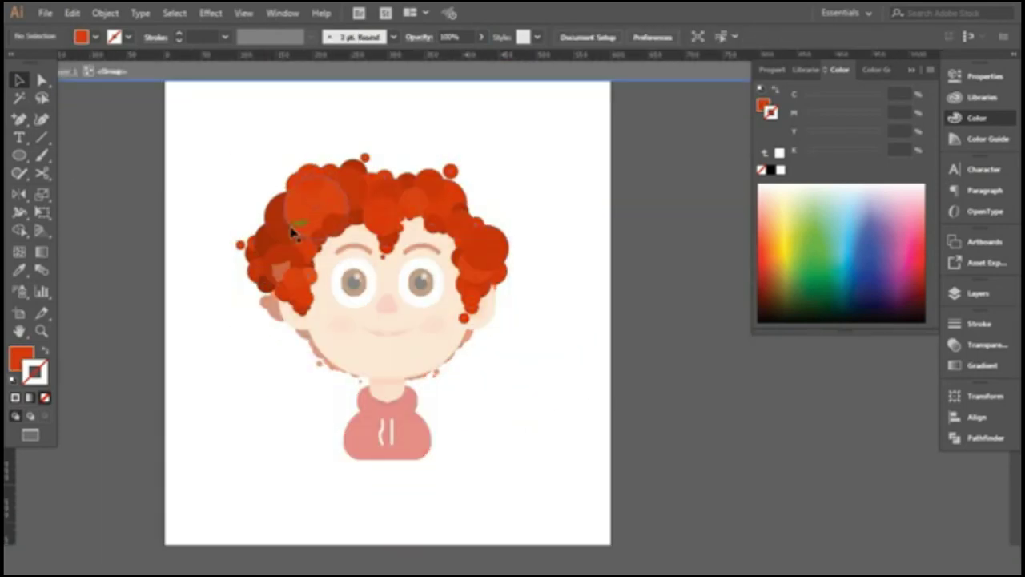
click(391, 250)
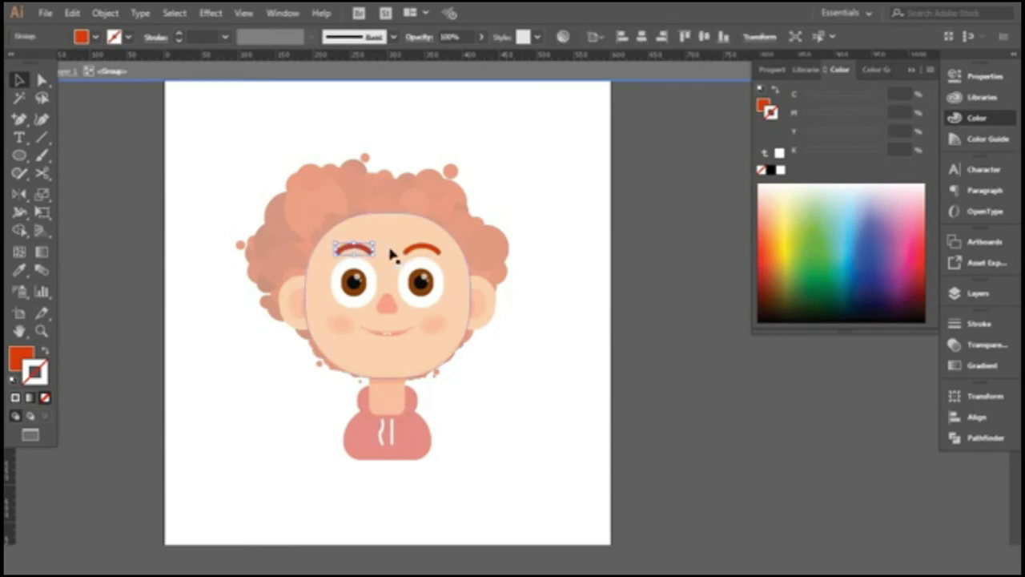
click(480, 37)
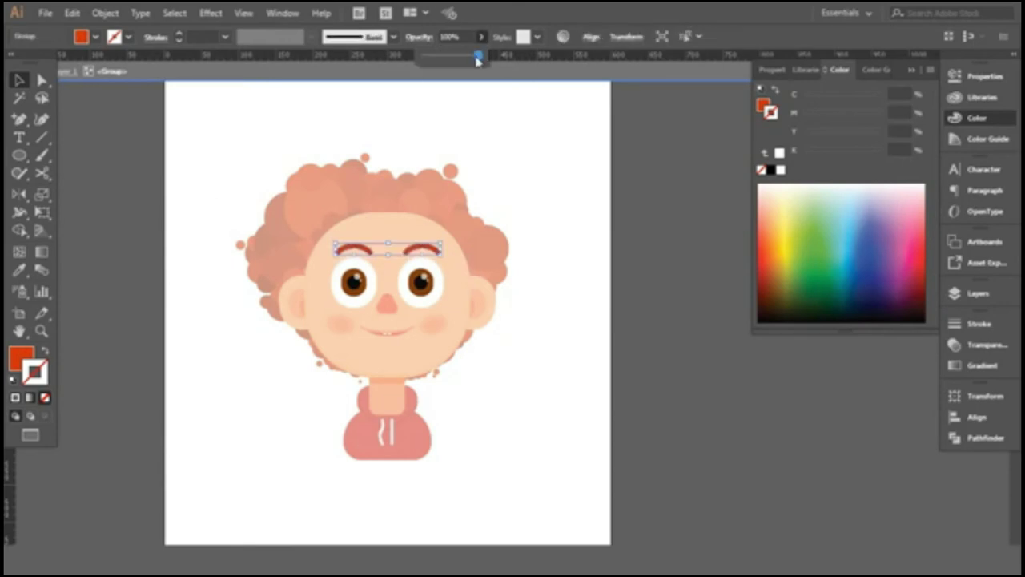
double_click(491, 147)
click(400, 198)
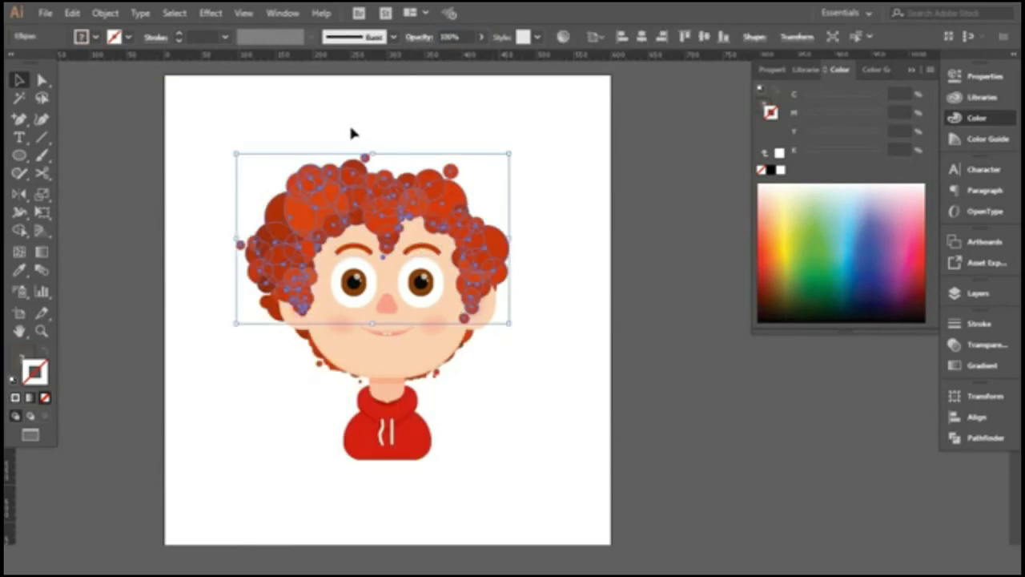
Make the hair circles black with no outline and unite them into one silhouette.
scroll(348, 123, down, 1)
click(13, 386)
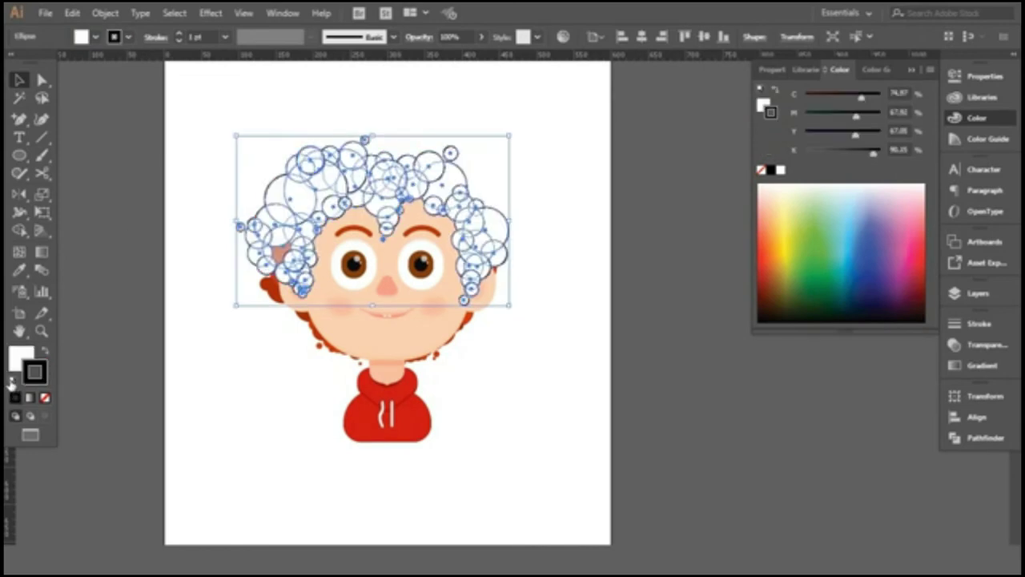
click(44, 353)
click(44, 398)
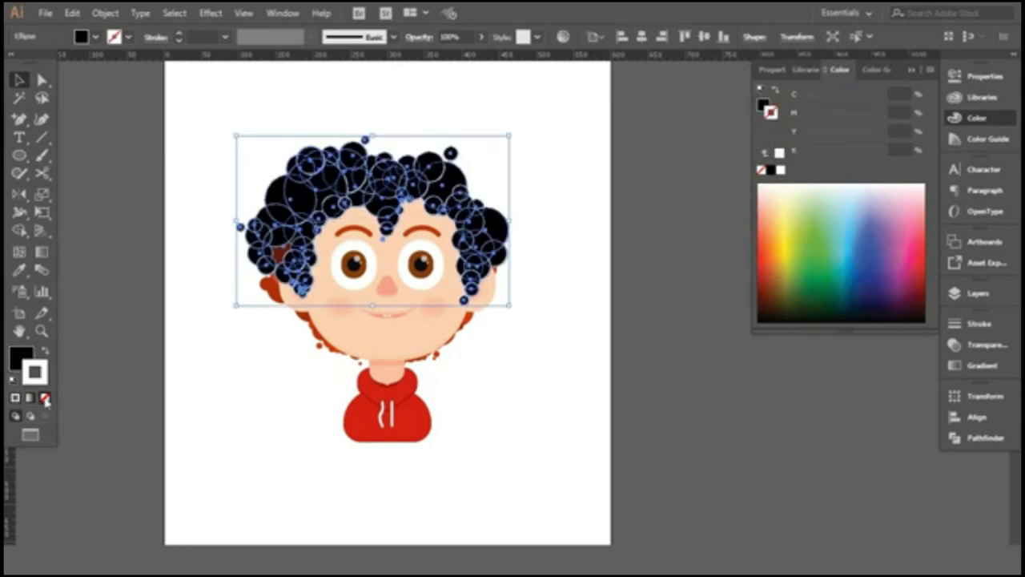
click(984, 437)
click(781, 427)
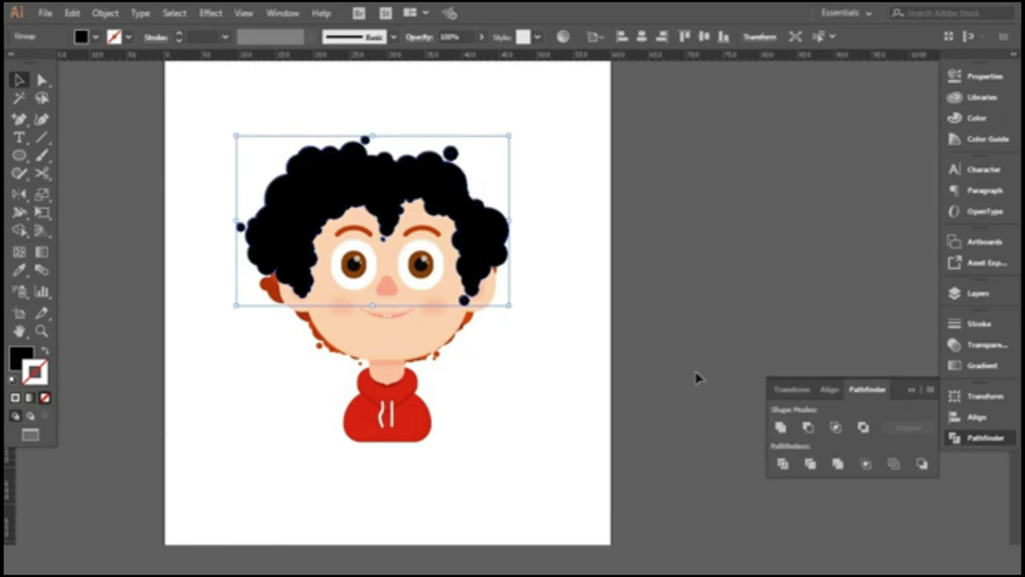
Delete the stray dot near the brow inside the hair group.
scroll(331, 182, up, 2)
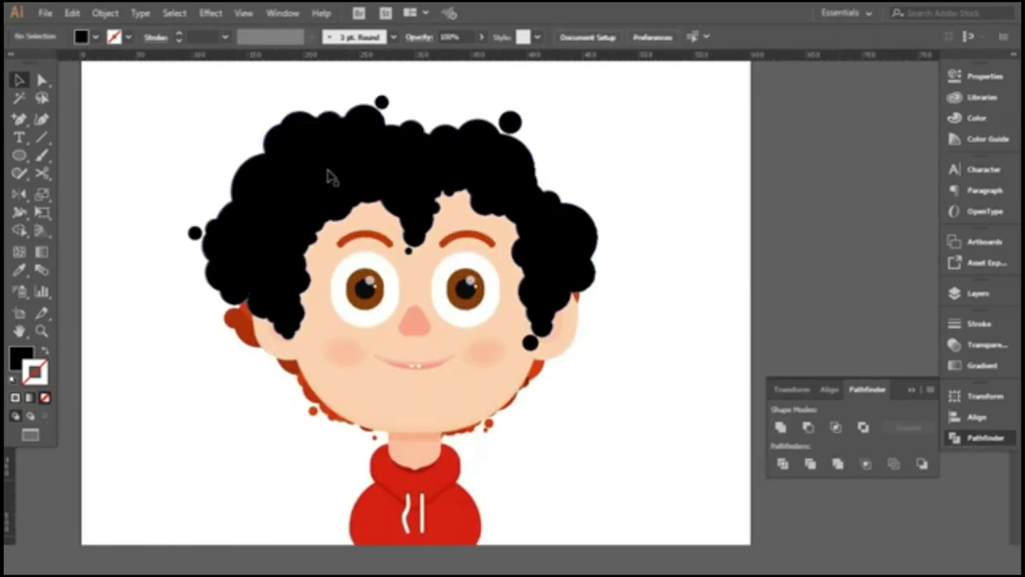
double_click(194, 232)
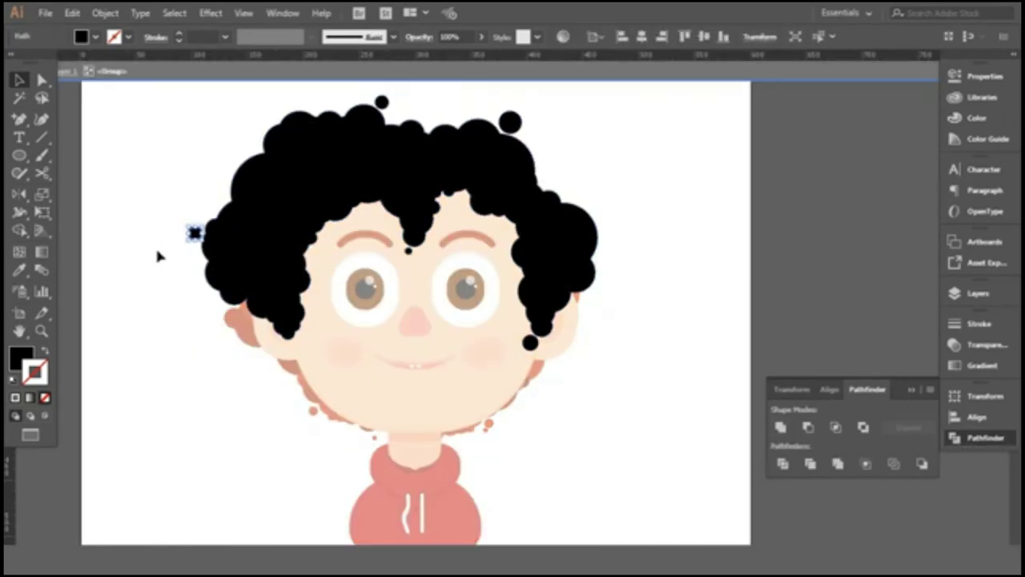
key(Delete)
scroll(594, 352, down, 1)
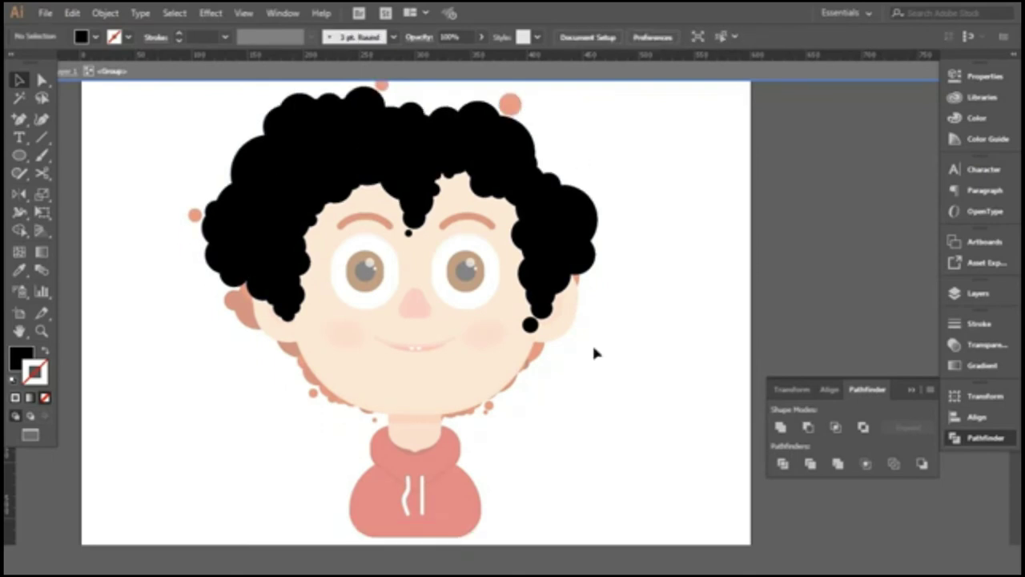
click(366, 165)
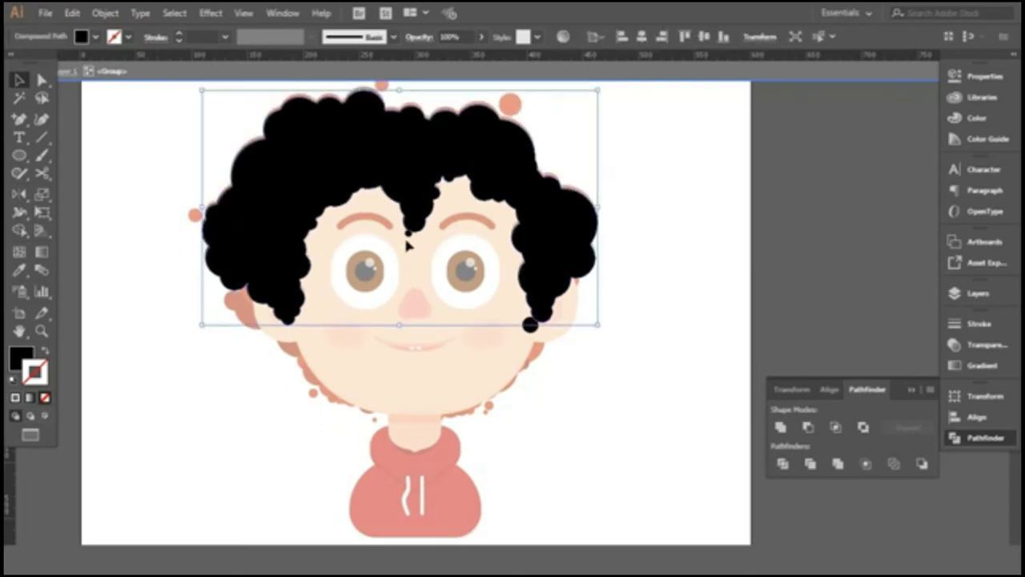
scroll(407, 243, up, 3)
click(414, 235)
key(Delete)
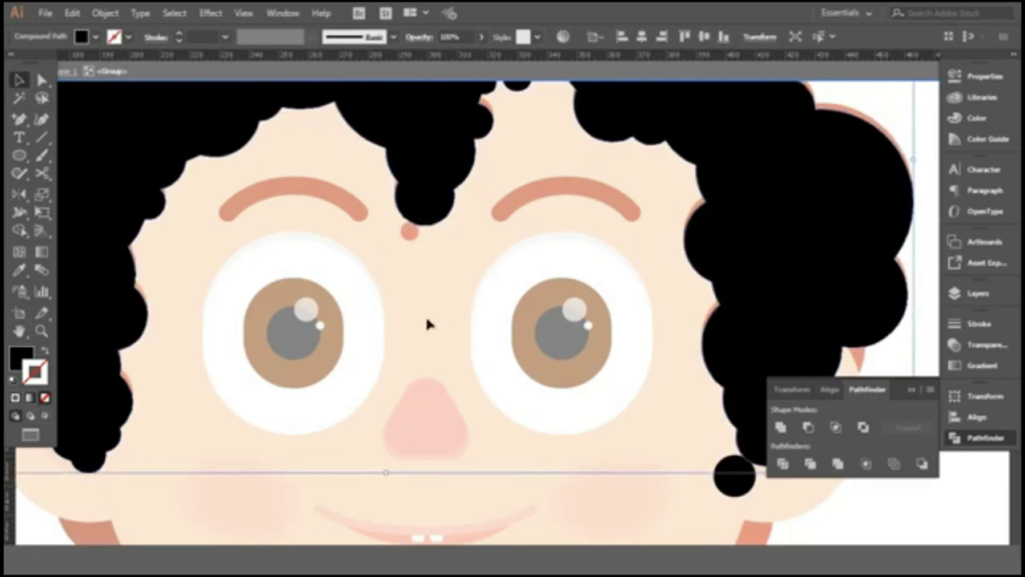
Lower the black hair silhouette's opacity to make it translucent.
scroll(427, 323, down, 3)
click(481, 36)
drag(471, 60, 445, 60)
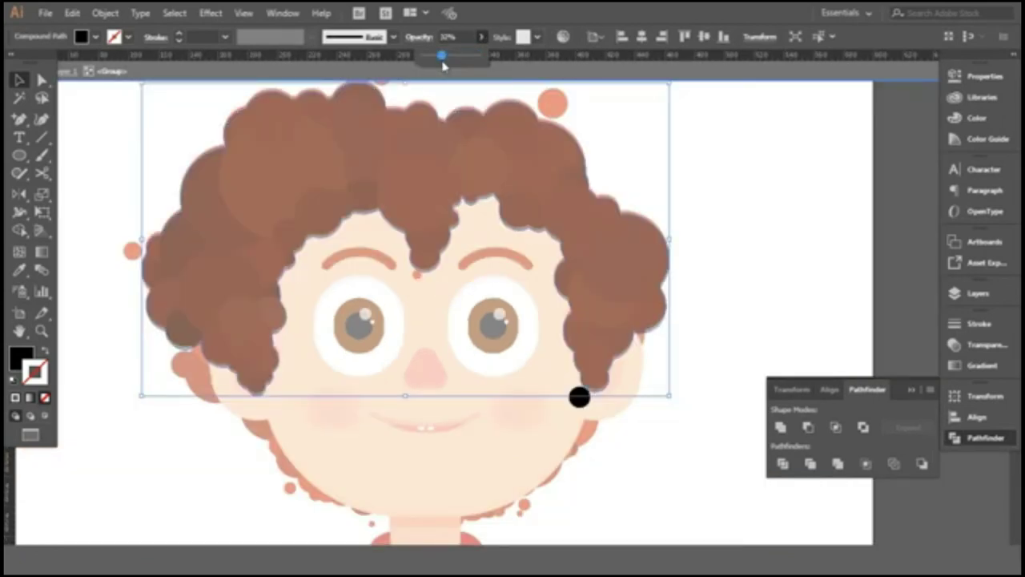
click(696, 192)
key(ctrl+0)
Bring the curly hair group one step forward with Arrange > Bring Forward.
click(390, 396)
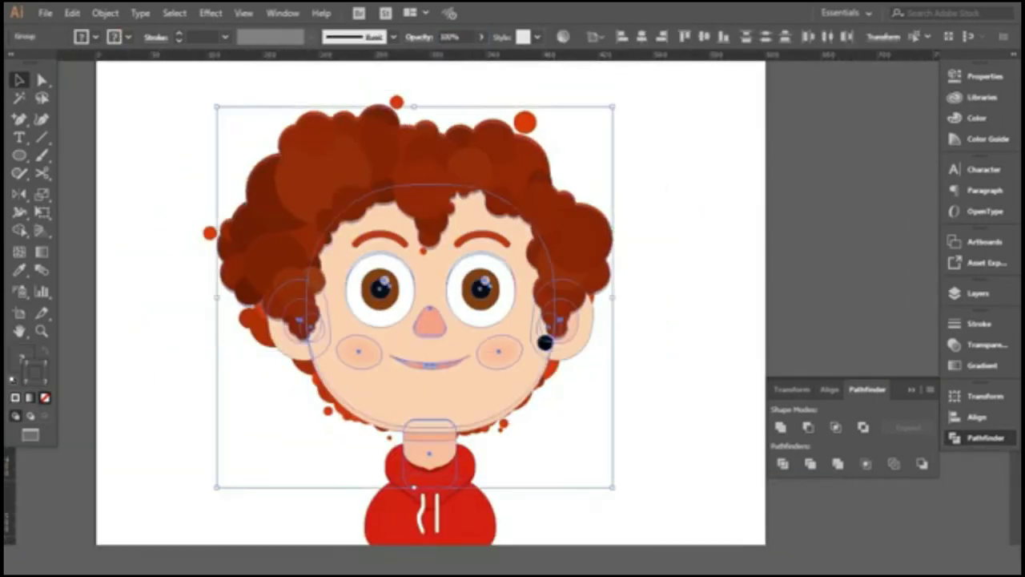
scroll(326, 478, up, 3)
right_click(401, 314)
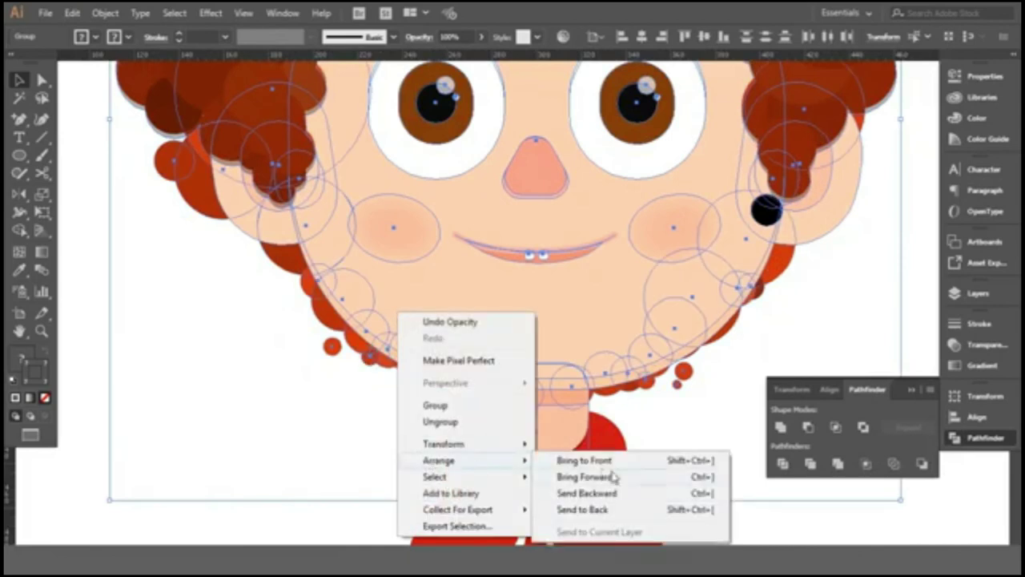
click(614, 471)
key(ctrl+0)
click(641, 461)
scroll(371, 401, up, 1)
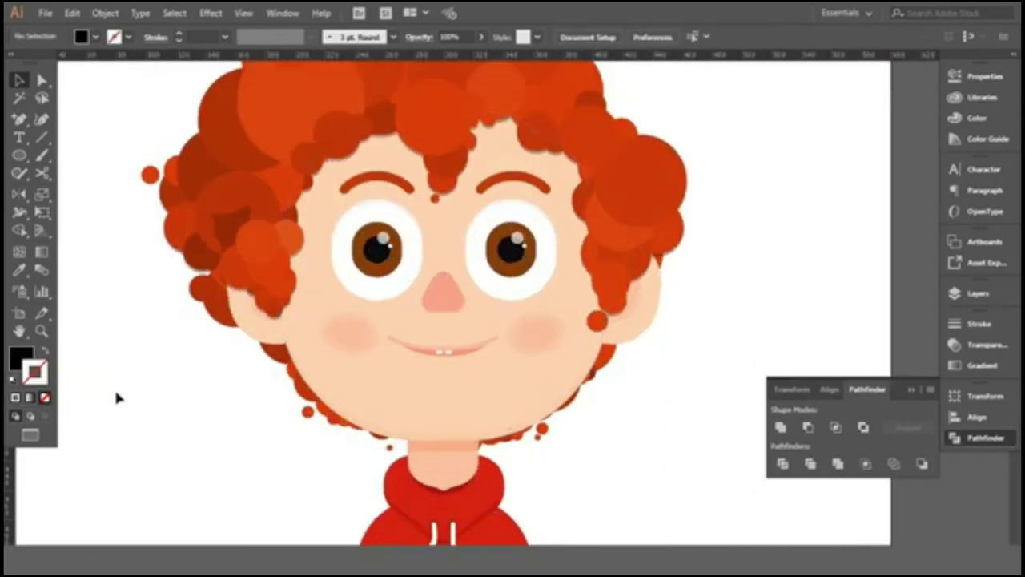
scroll(114, 396, up, 2)
scroll(138, 265, down, 2)
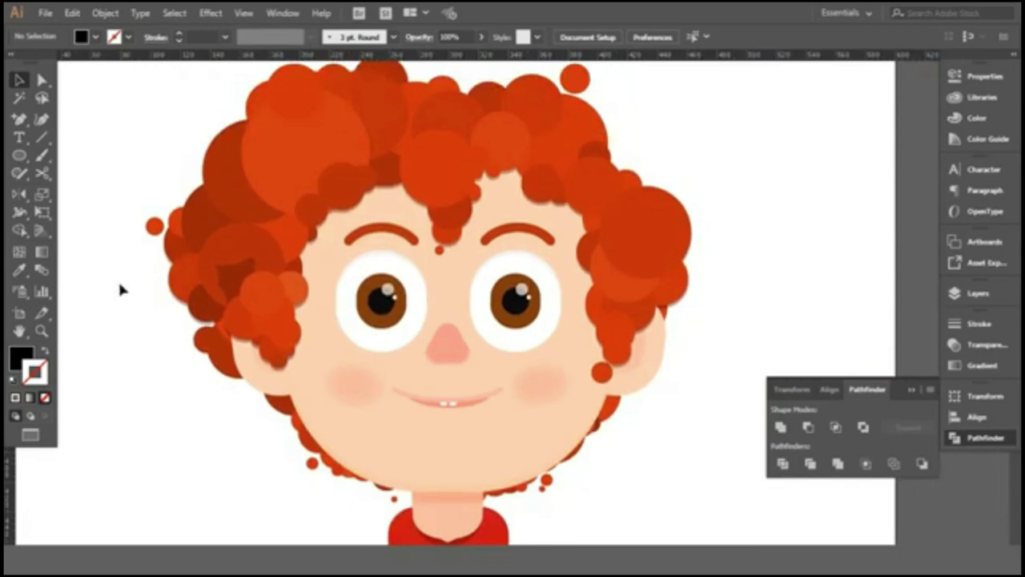
scroll(142, 367, up, 2)
Give a hair circle an orange colour sampled with the Eyedropper.
drag(255, 295, 437, 277)
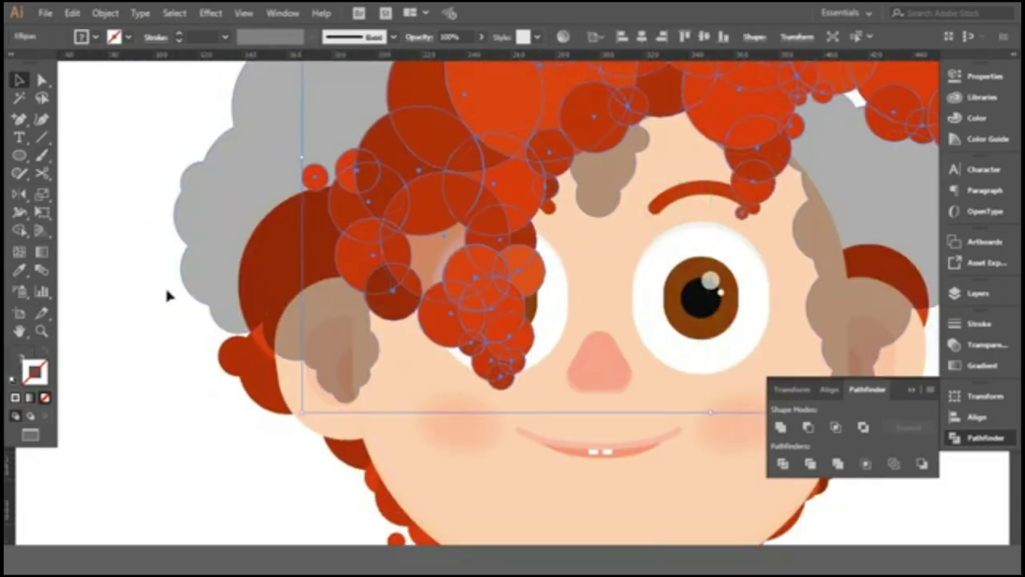
key(ctrl+z)
double_click(273, 269)
click(264, 268)
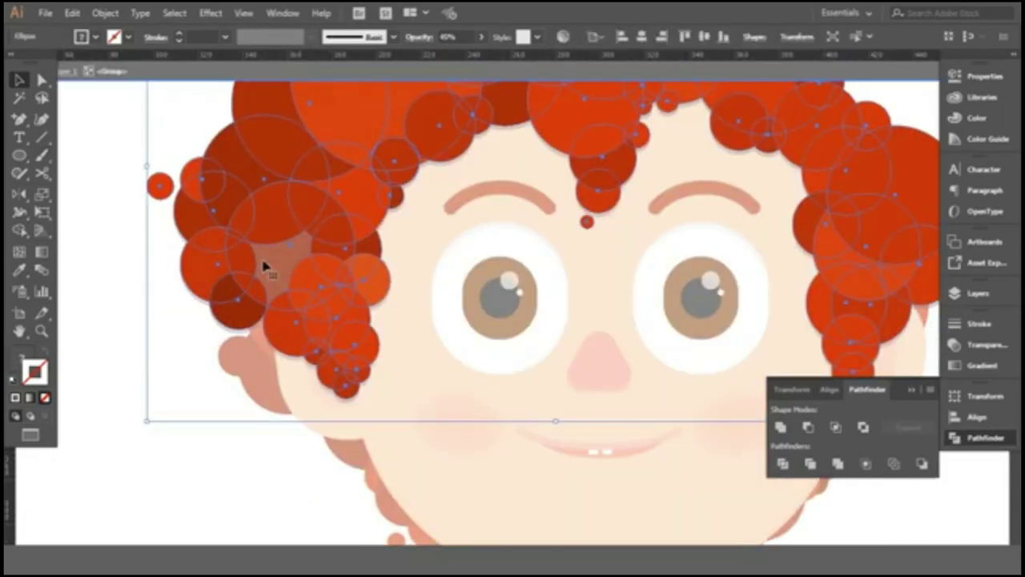
double_click(273, 271)
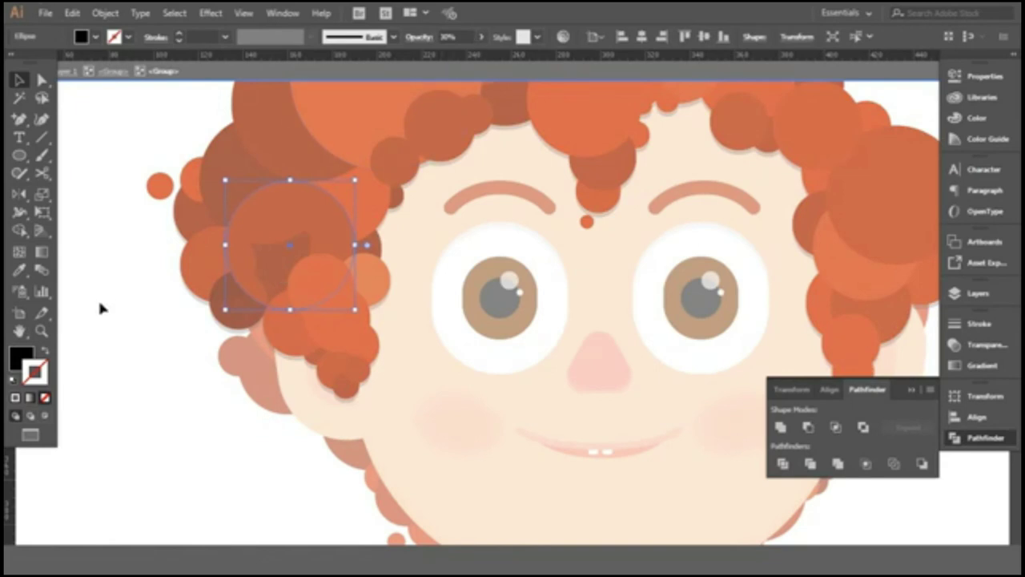
key(i)
key(ctrl+minus)
key(ctrl+minus)
click(171, 162)
scroll(235, 453, up, 3)
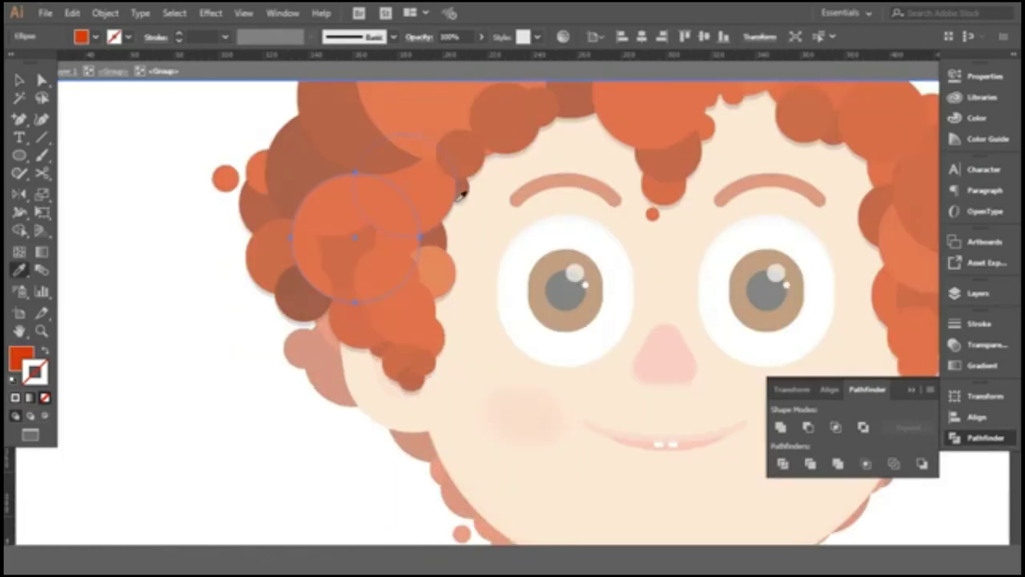
Draw two new circles with the Ellipse tool to fill out the left hair.
key(v)
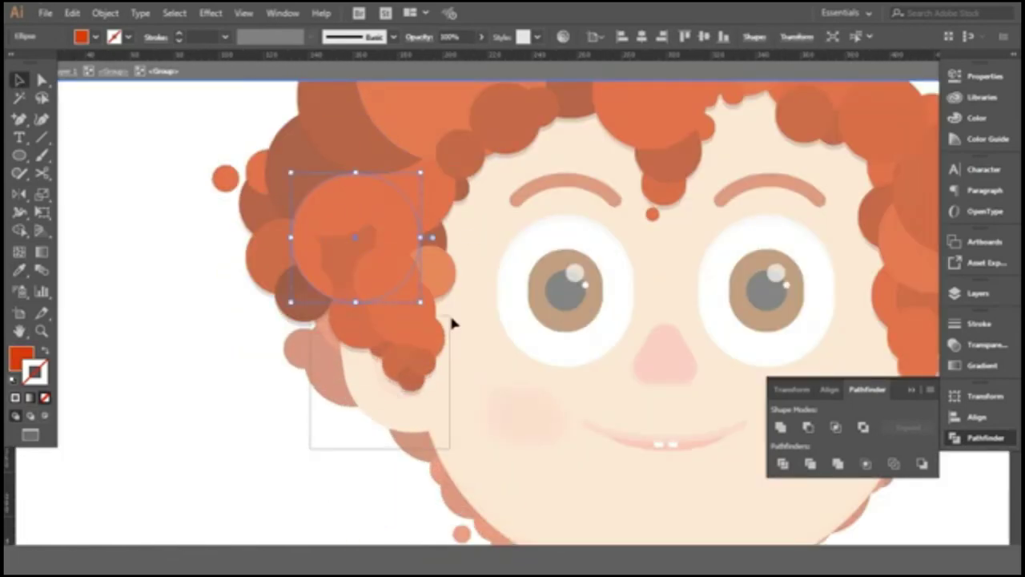
drag(435, 277, 334, 224)
drag(282, 323, 284, 325)
right_click(373, 216)
key(Escape)
key(ctrl+shift+a)
scroll(302, 232, up, 2)
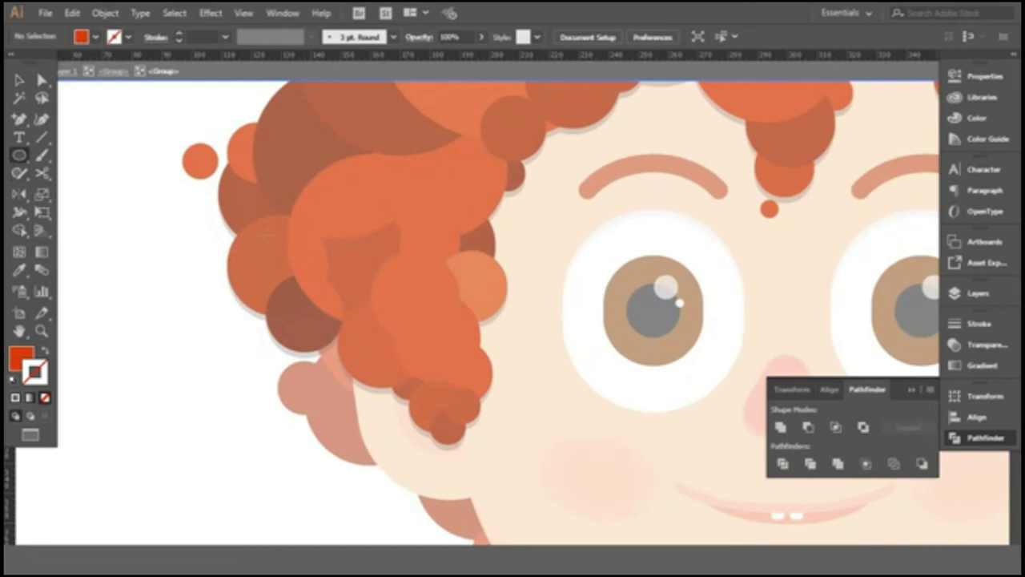
drag(373, 246, 448, 322)
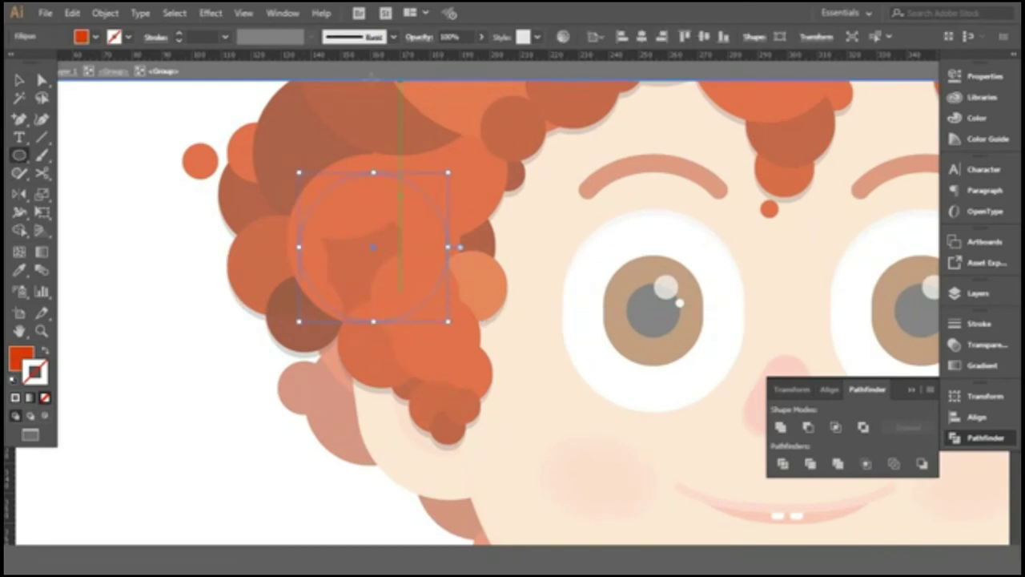
key(v)
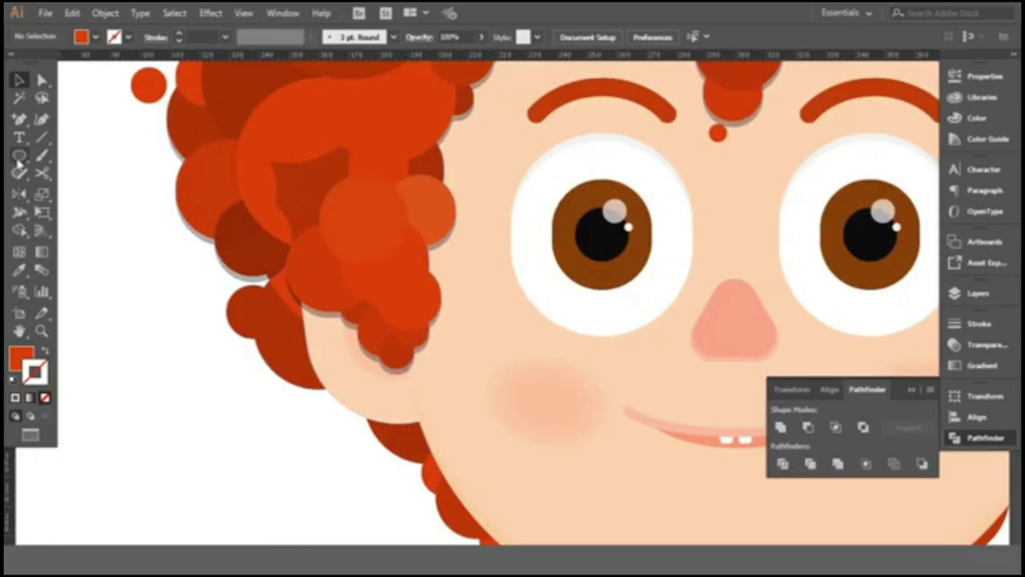
mouse_move(320, 170)
mouse_down()
mouse_move(378, 195)
mouse_move(401, 233)
mouse_up()
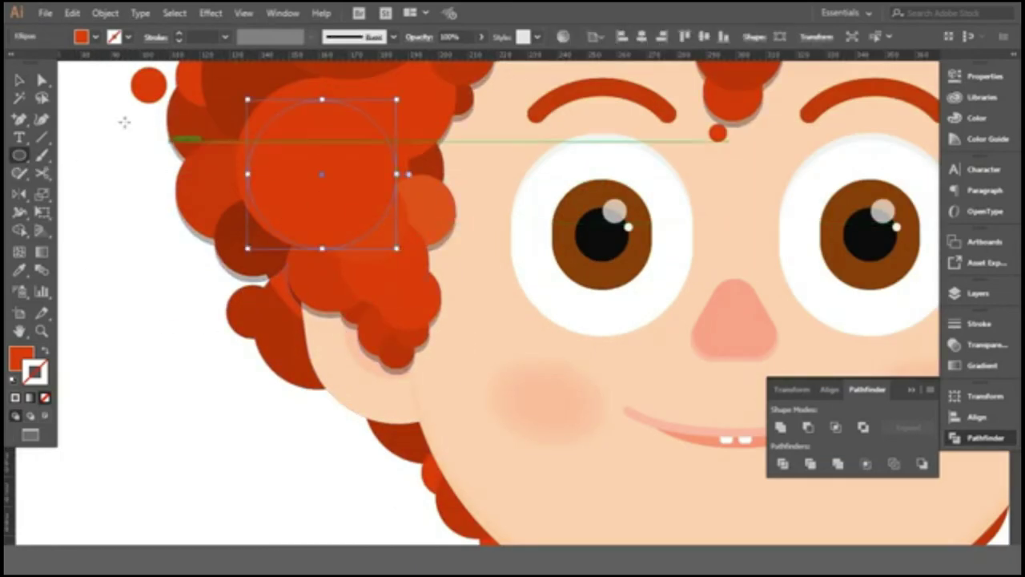
key(v)
click(177, 309)
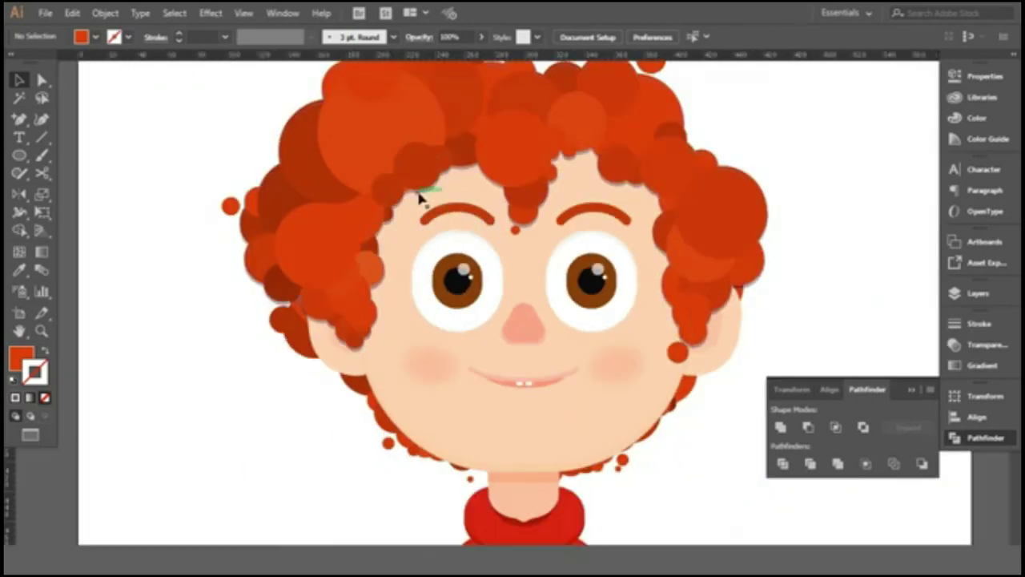
Fill the hair backing with the salmon face colour.
click(419, 197)
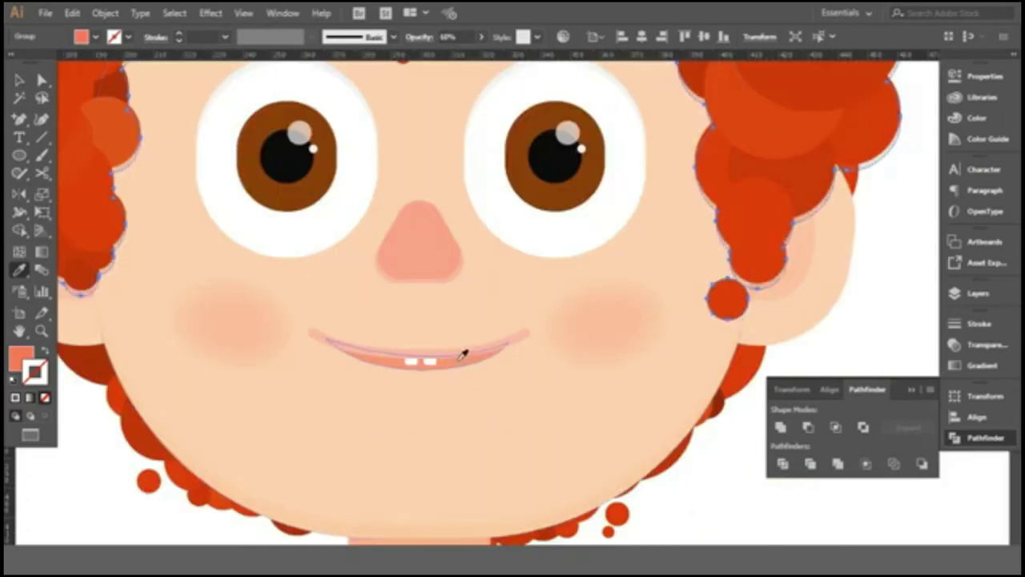
click(469, 362)
click(19, 80)
click(63, 96)
Set the hair backing's opacity to 70%.
click(329, 178)
scroll(240, 348, up, 5)
click(481, 37)
drag(459, 56, 467, 56)
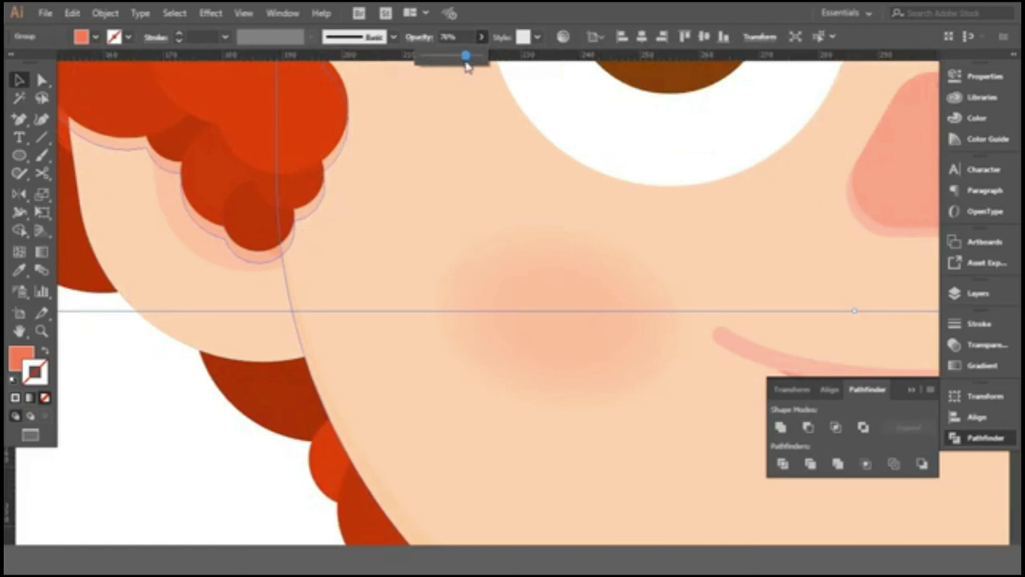
scroll(238, 391, down, 2)
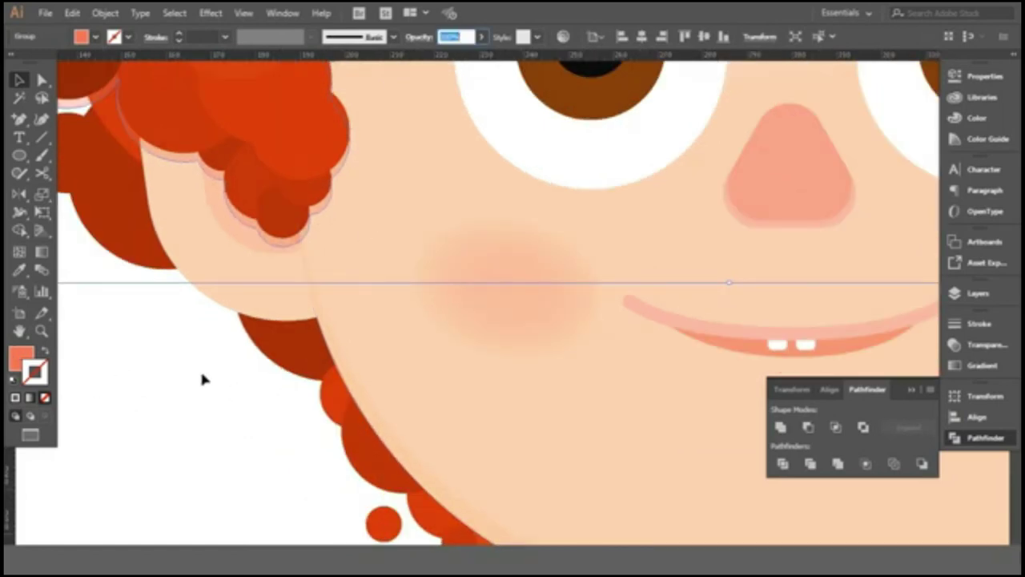
scroll(222, 374, down, 3)
scroll(235, 343, down, 3)
key(i)
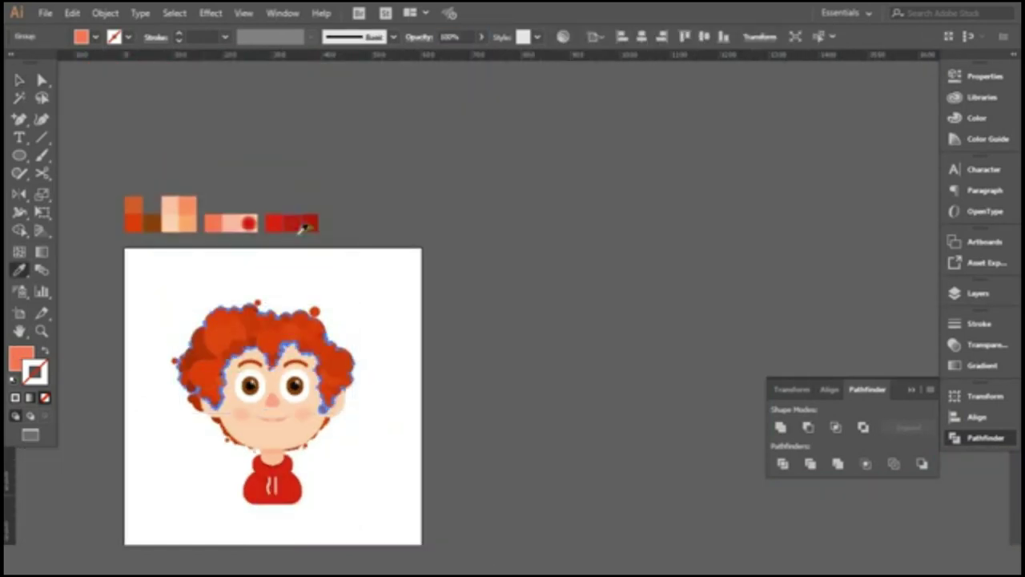
scroll(240, 385, up, 1)
scroll(240, 384, up, 4)
Recolour the hair group to a redder #e44c3b.
key(v)
click(794, 183)
click(80, 345)
text(e44c3b)
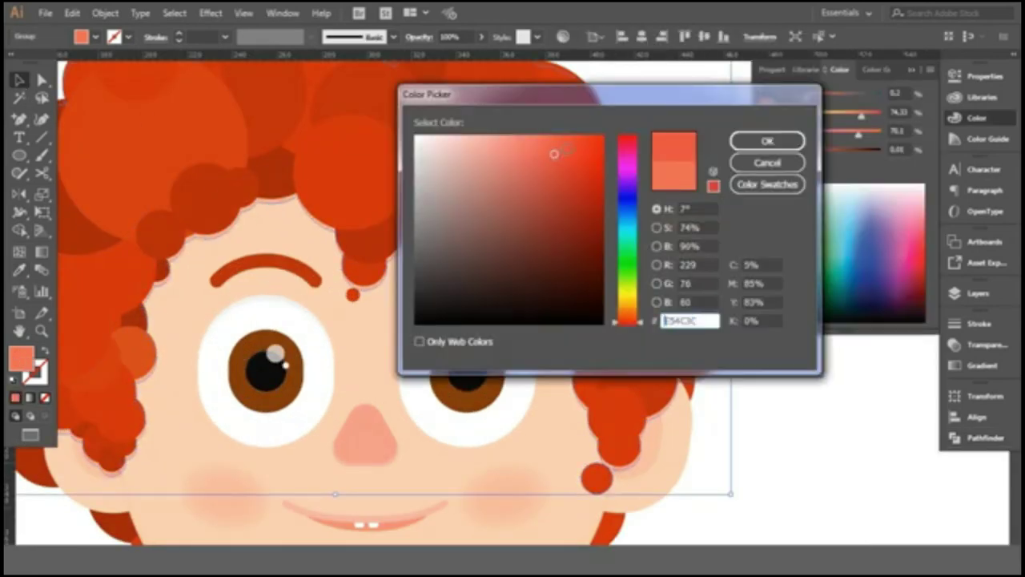
key(Return)
click(784, 445)
Start a Pen-tool trimming polygon left of the head, running up over the hair top.
scroll(783, 444, down, 2)
scroll(366, 339, down, 1)
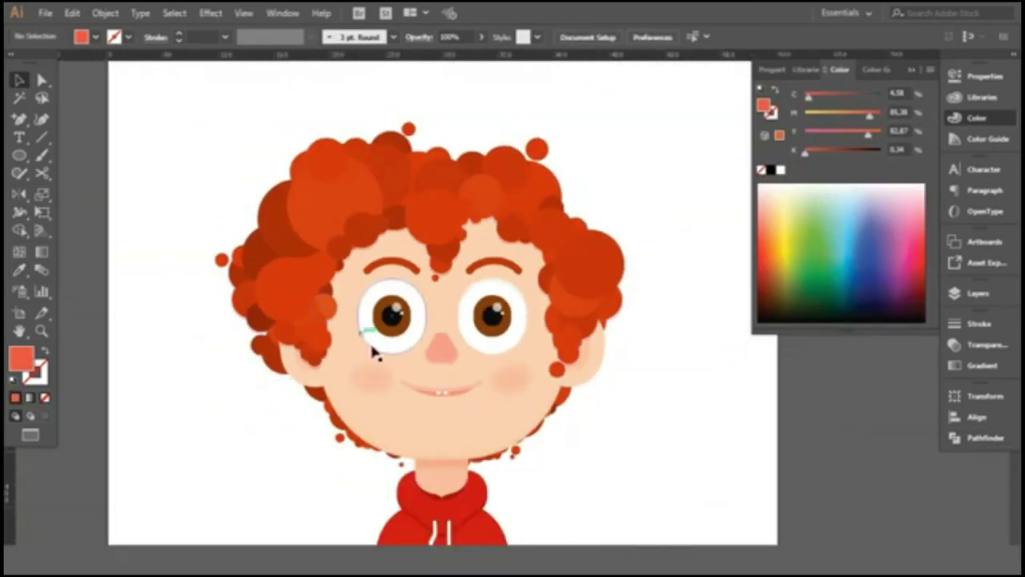
scroll(401, 240, up, 3)
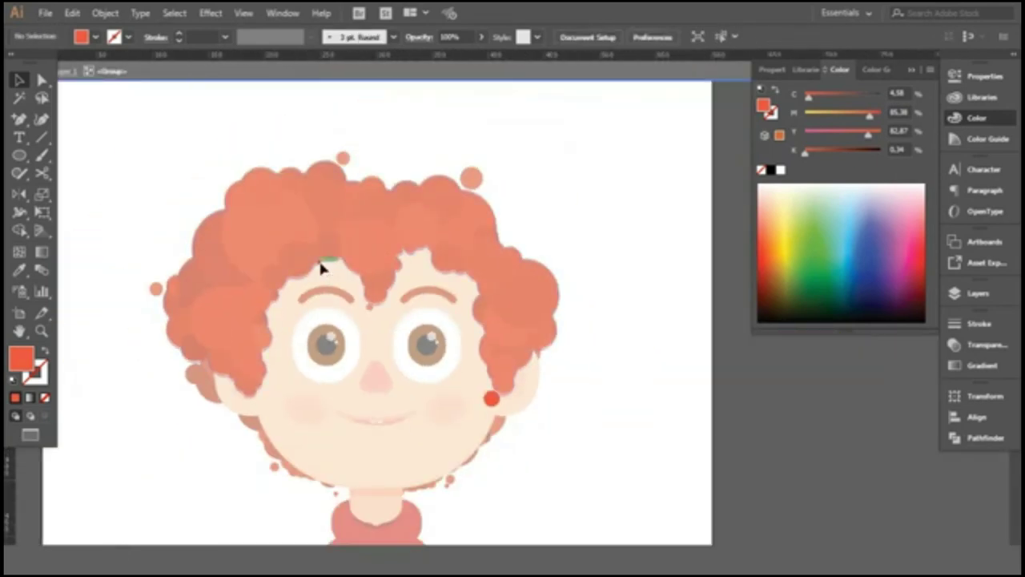
click(320, 268)
click(584, 277)
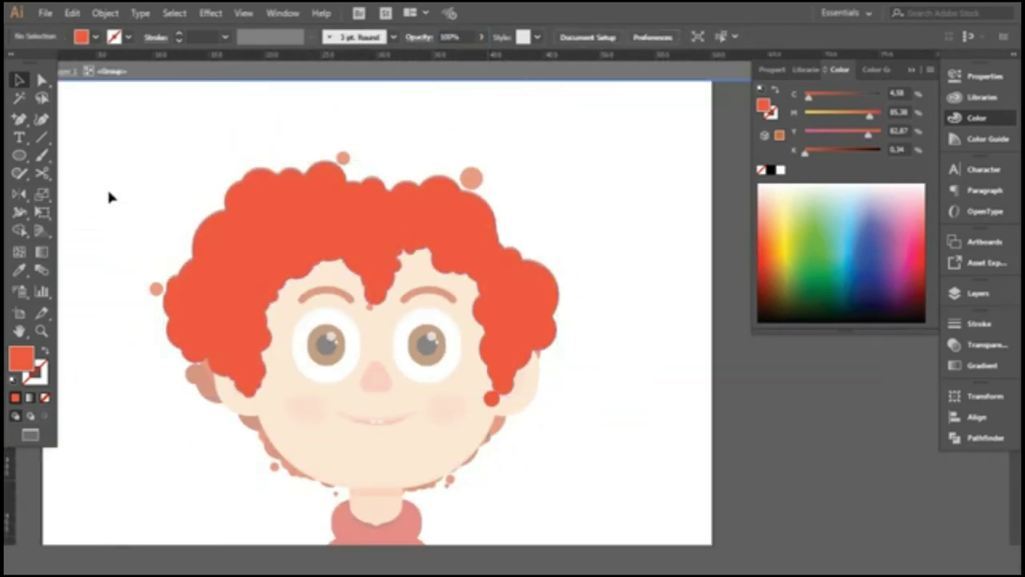
key(p)
click(210, 432)
click(645, 314)
click(218, 437)
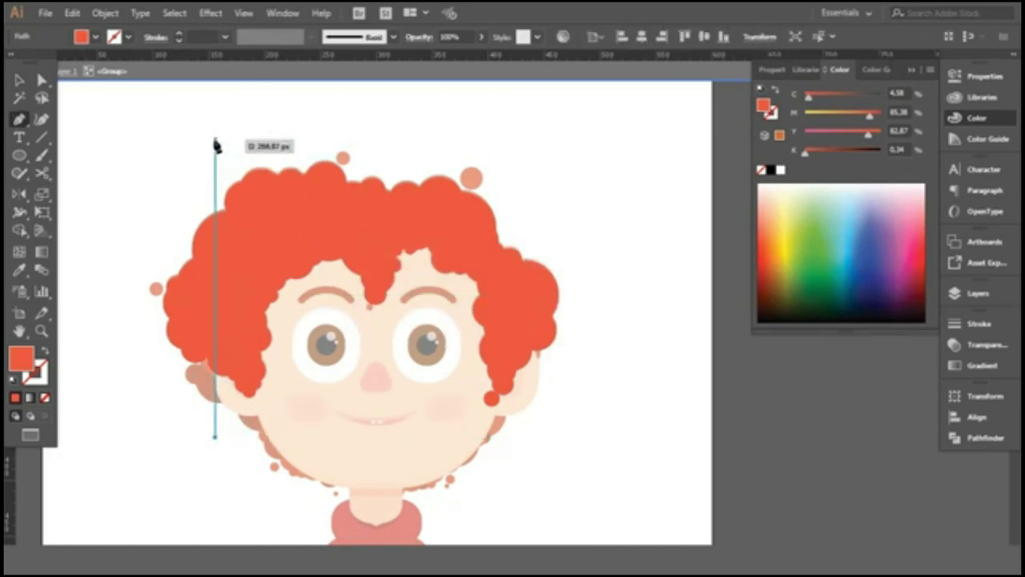
click(215, 228)
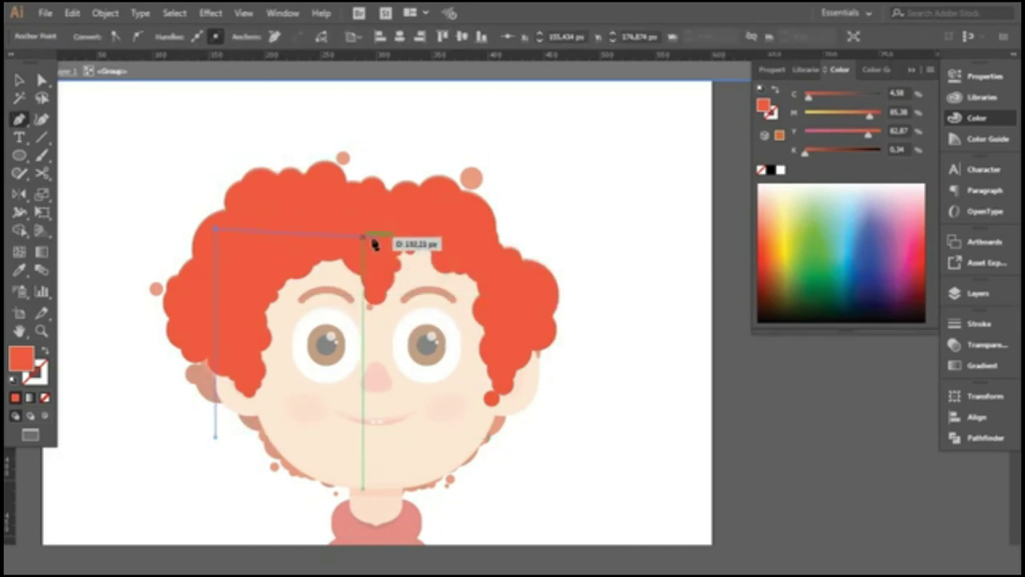
click(491, 230)
Finish the trimming polygon around the head and close it at its start point.
click(532, 341)
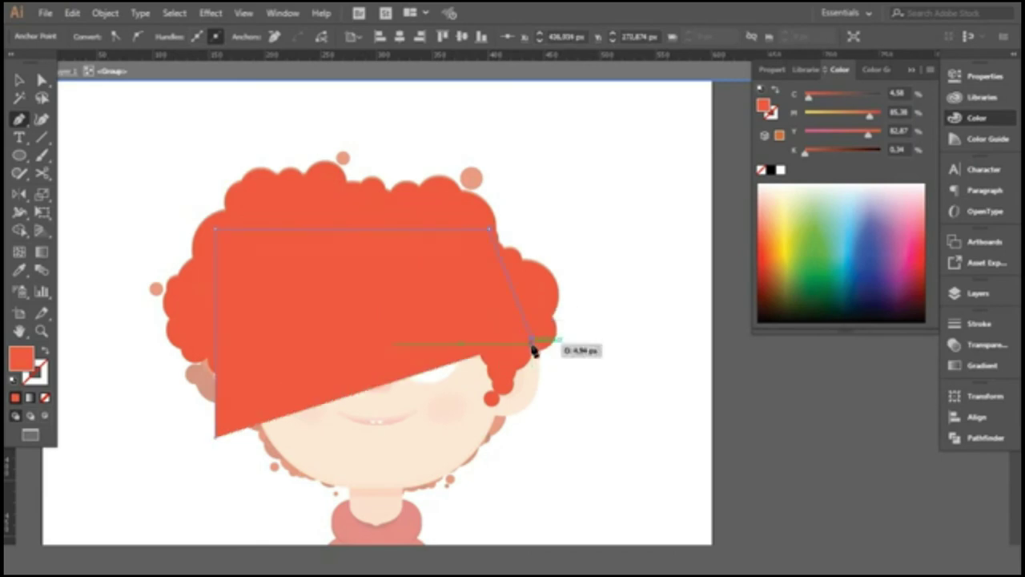
click(532, 407)
click(600, 405)
click(607, 105)
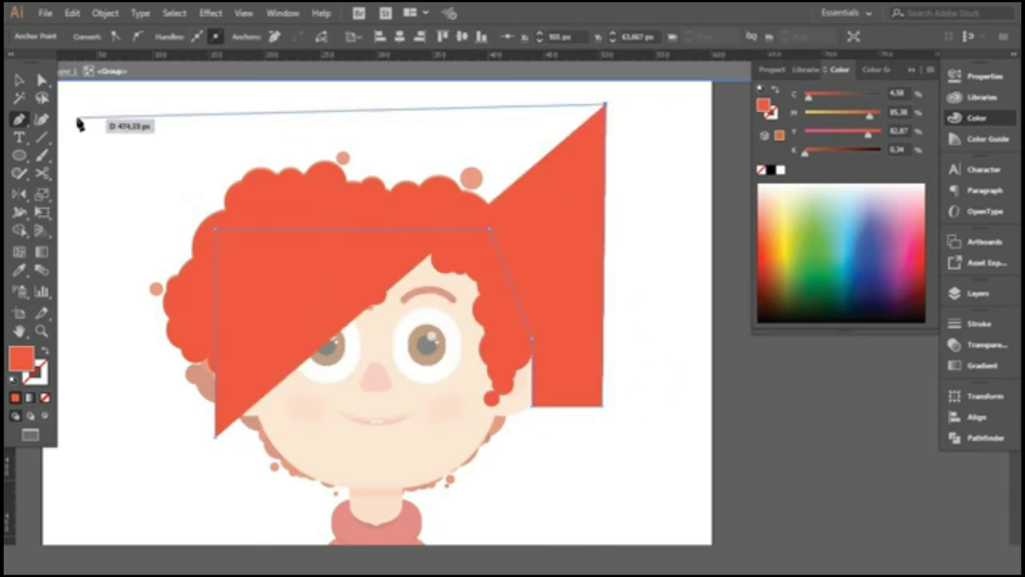
click(80, 109)
click(142, 430)
click(215, 437)
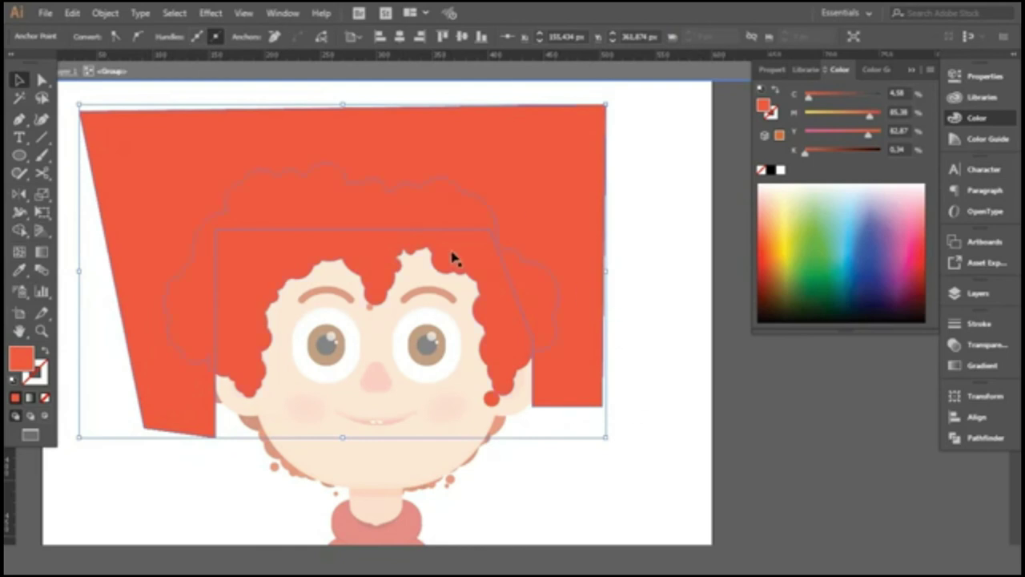
Subtract the polygon from the hair with Minus Front and exit the group's isolation mode.
click(953, 438)
click(808, 427)
click(636, 323)
double_click(636, 322)
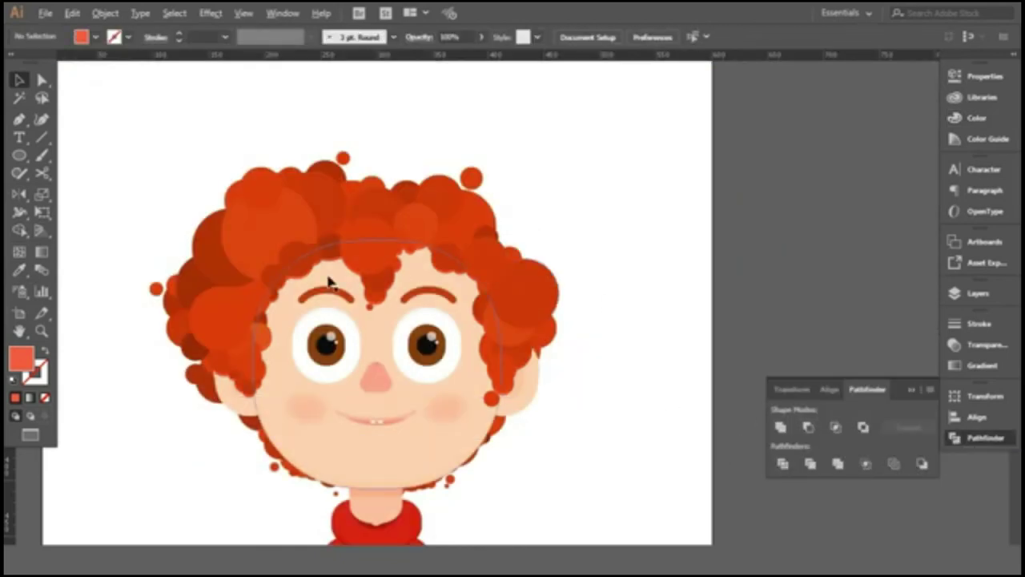
scroll(329, 280, up, 3)
click(325, 253)
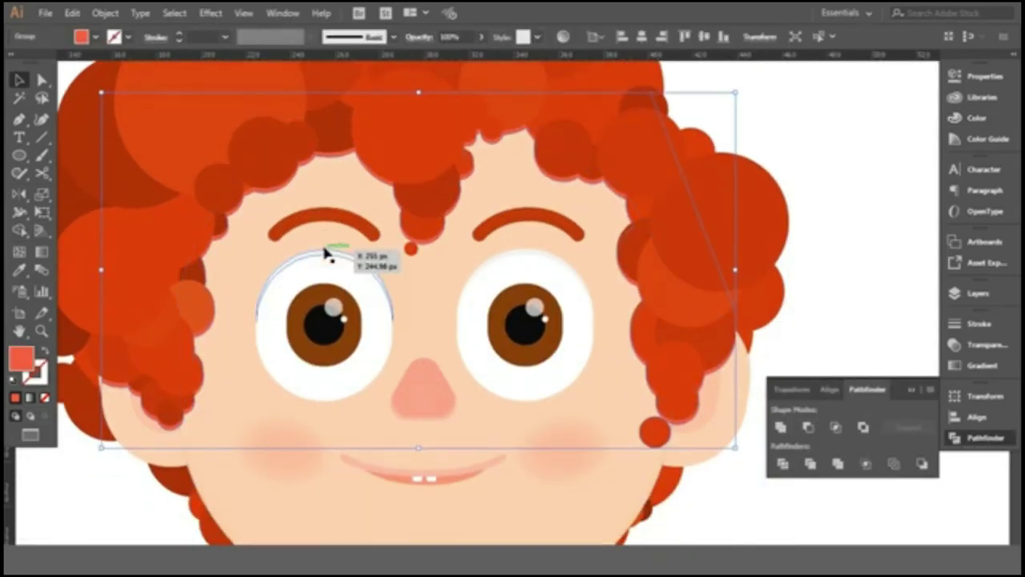
Nudge the face-overlay group down slightly and drop its opacity to 56%.
drag(324, 253, 325, 256)
drag(469, 60, 465, 61)
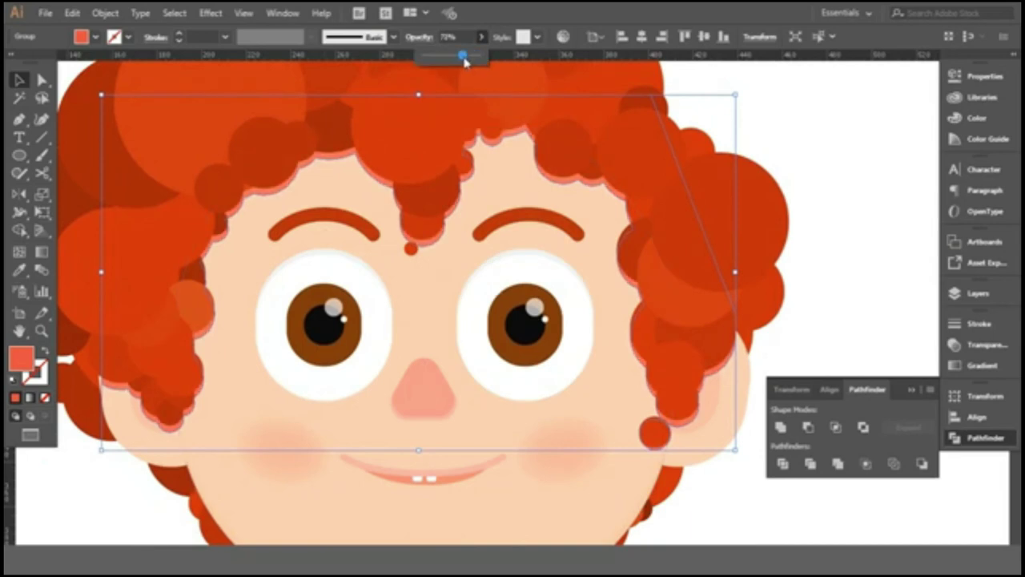
click(827, 144)
scroll(258, 252, down, 1)
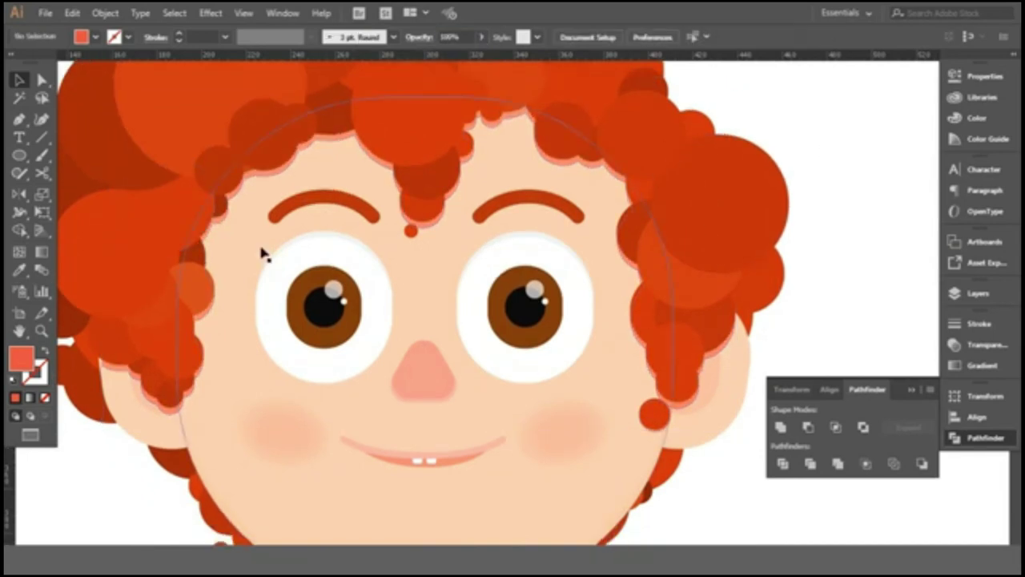
scroll(609, 234, down, 3)
scroll(480, 256, down, 2)
scroll(405, 286, up, 3)
click(396, 178)
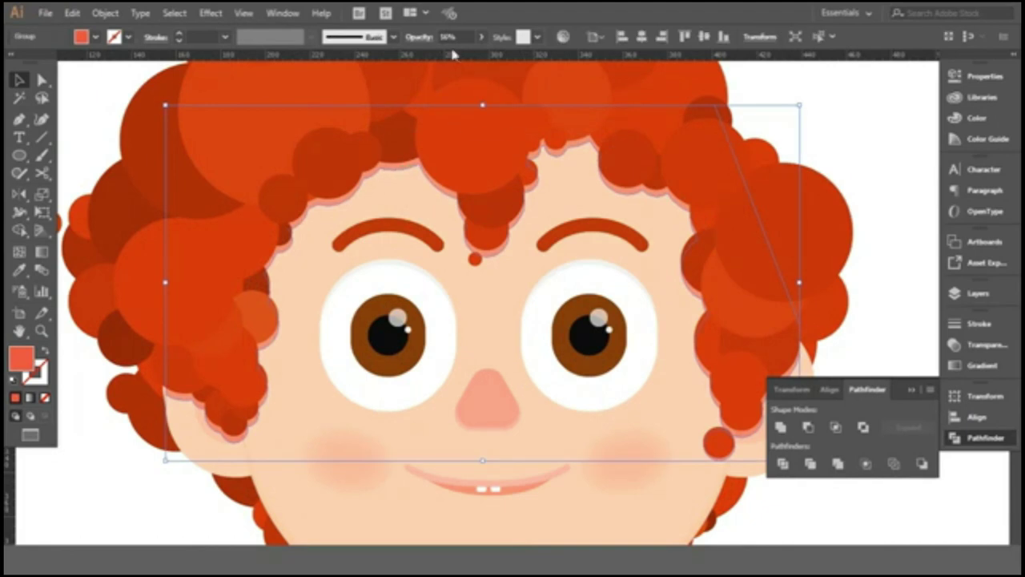
click(831, 104)
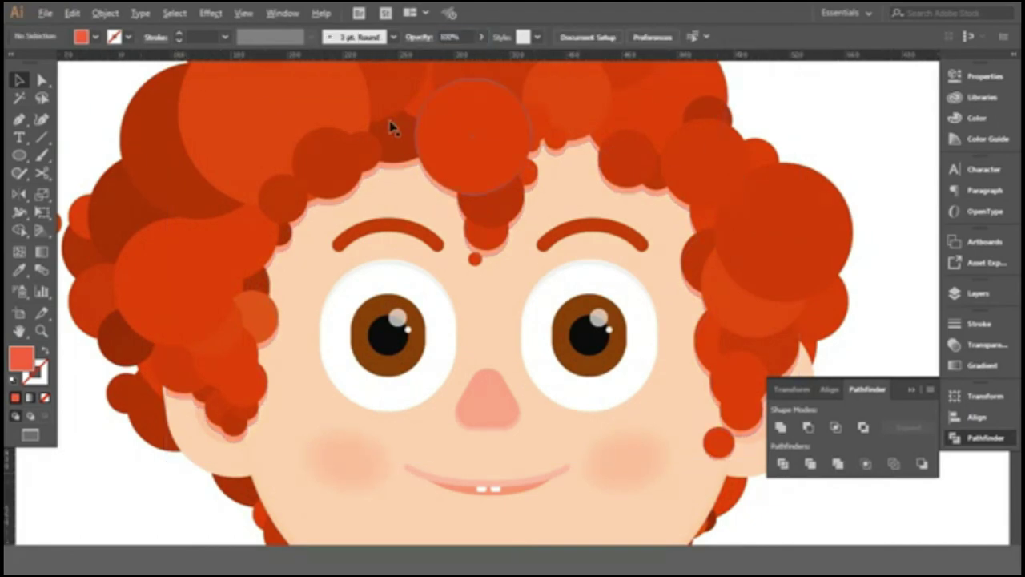
scroll(417, 160, down, 3)
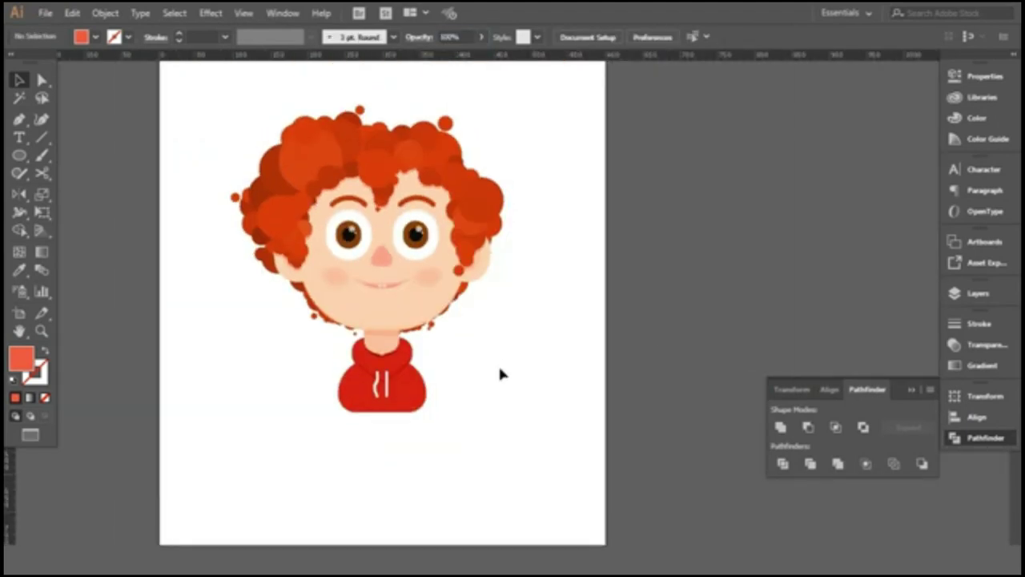
scroll(498, 363, up, 3)
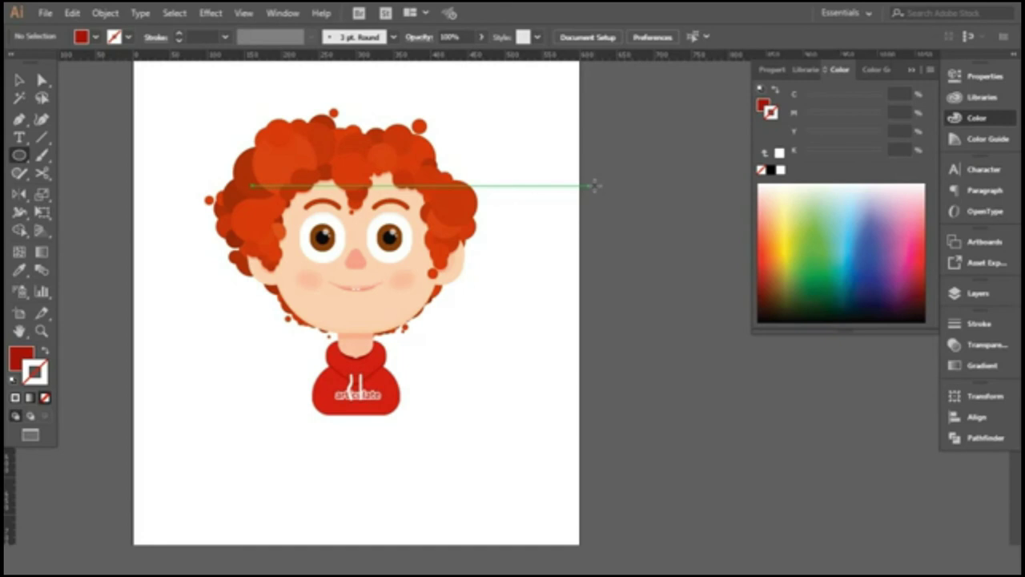
Create a 111 px circle and swap its fill to stroke.
click(593, 189)
text(111)
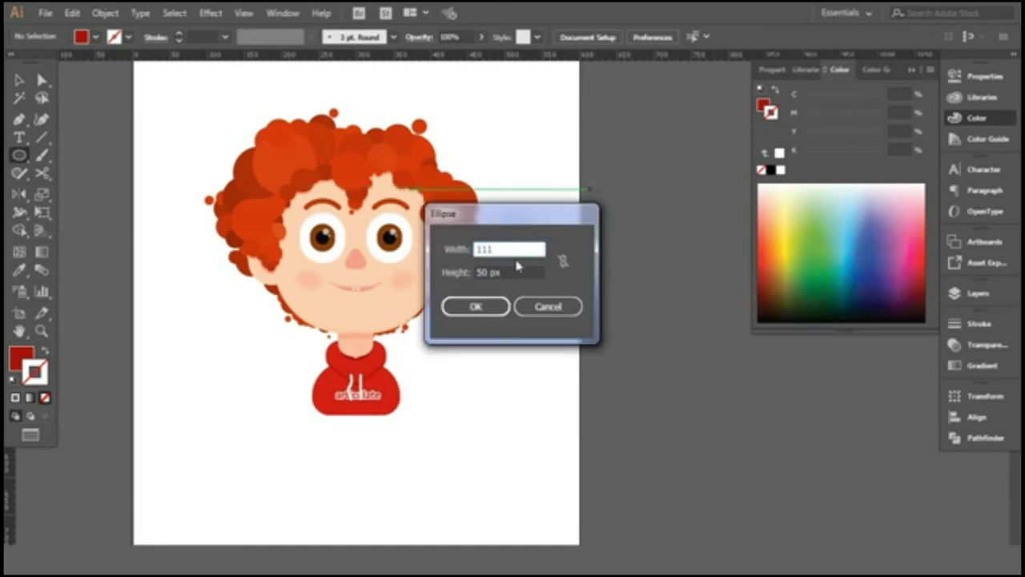
key(Tab)
text(111)
key(Return)
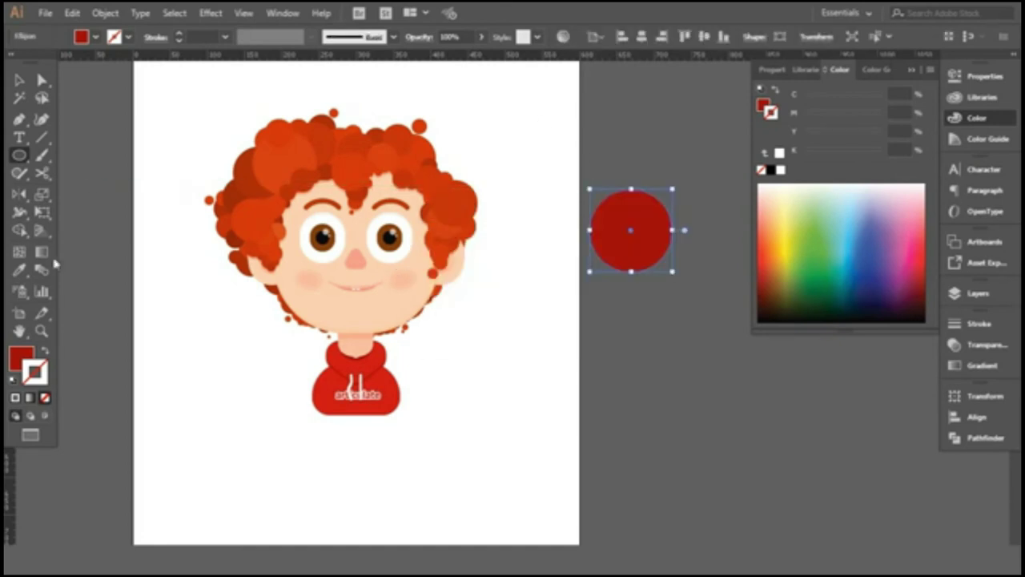
click(45, 352)
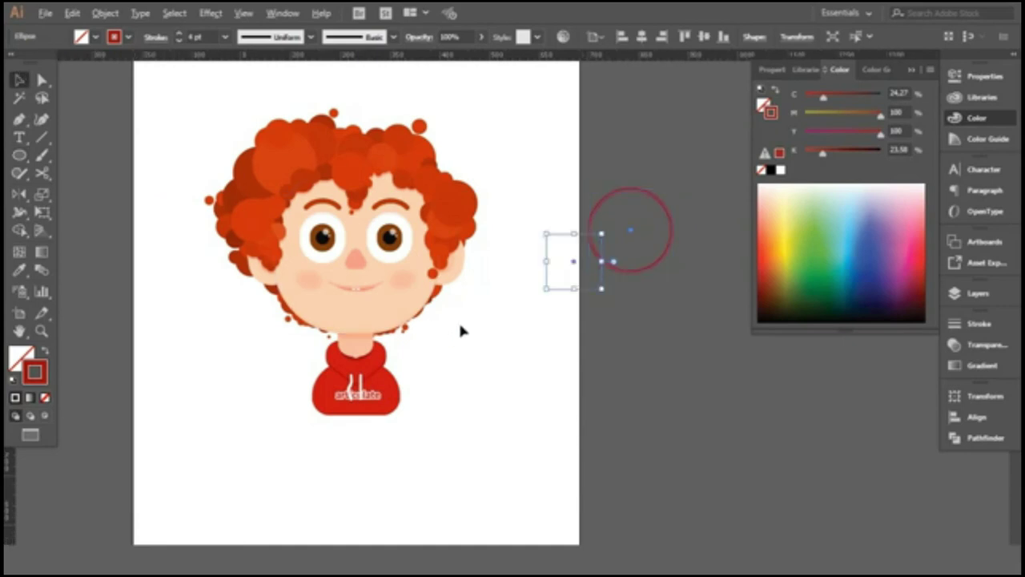
Give the circle a pink outline sampled from the palette swatch.
scroll(458, 320, down, 1)
key(i)
click(350, 102)
click(50, 352)
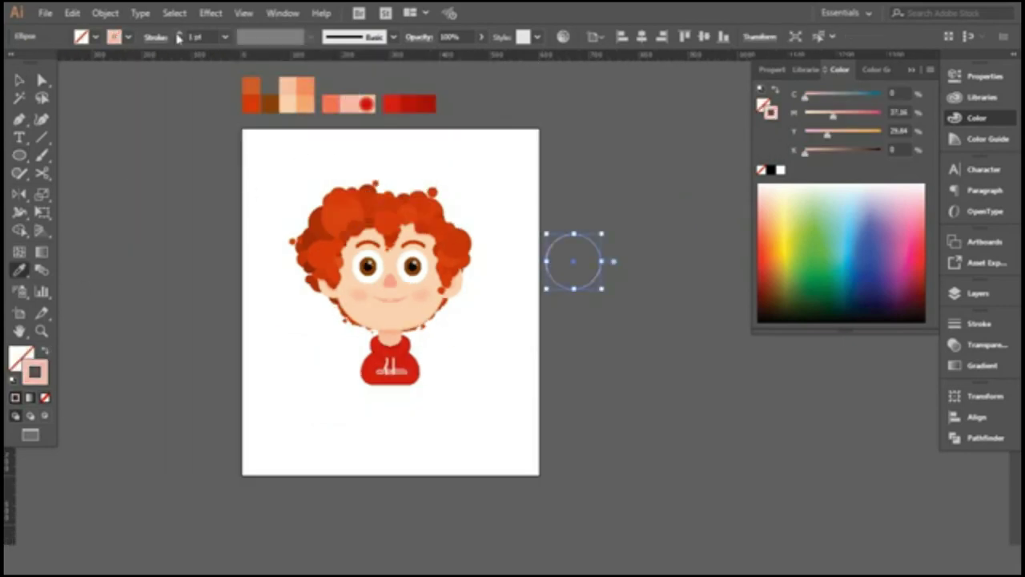
click(18, 80)
click(446, 310)
Place the pink ring over the left eye, nudging it down and left with arrow keys.
key(ctrl+plus)
key(ctrl+plus)
key(ctrl+minus)
drag(667, 276, 350, 266)
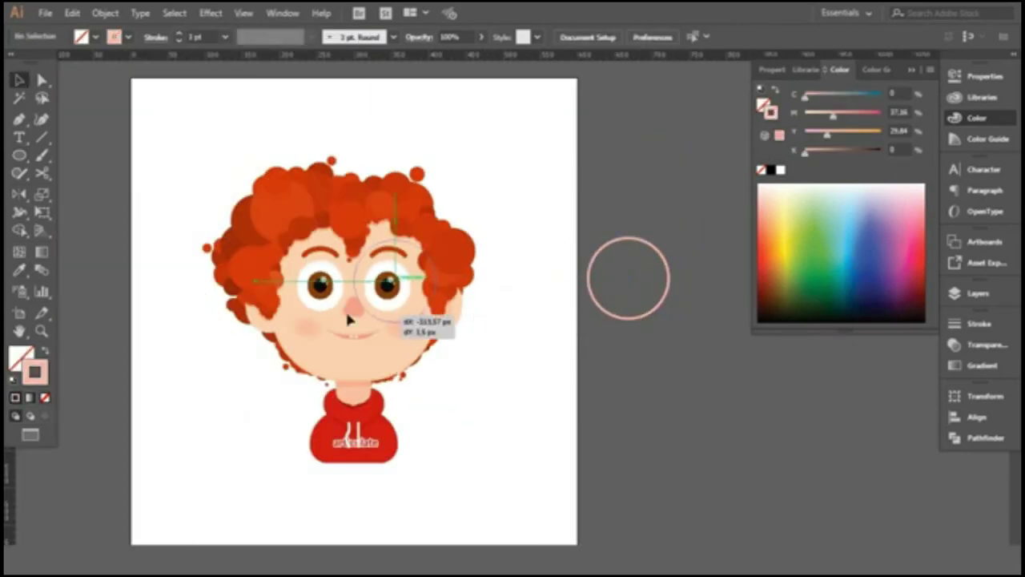
key(ctrl+plus)
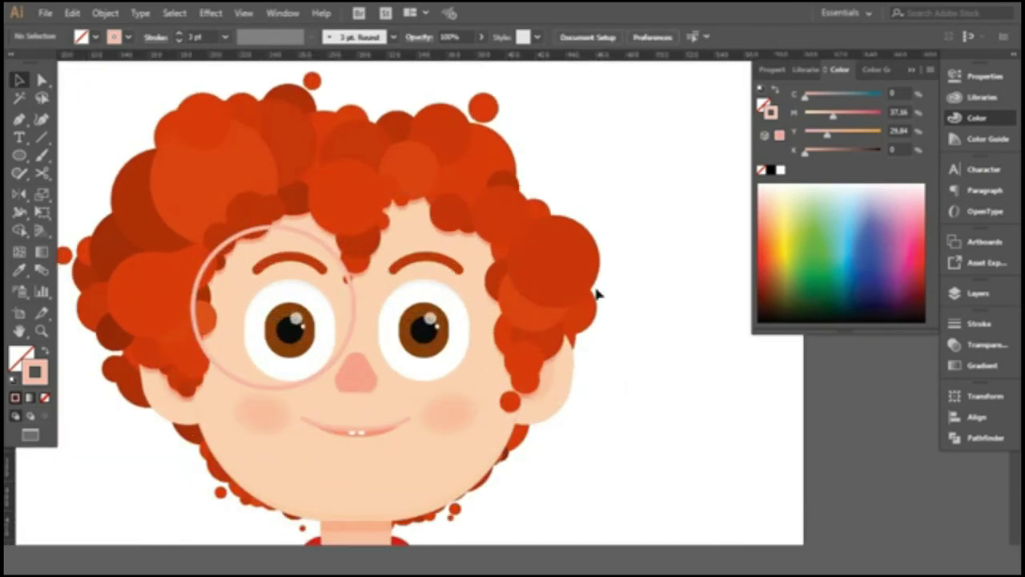
click(354, 288)
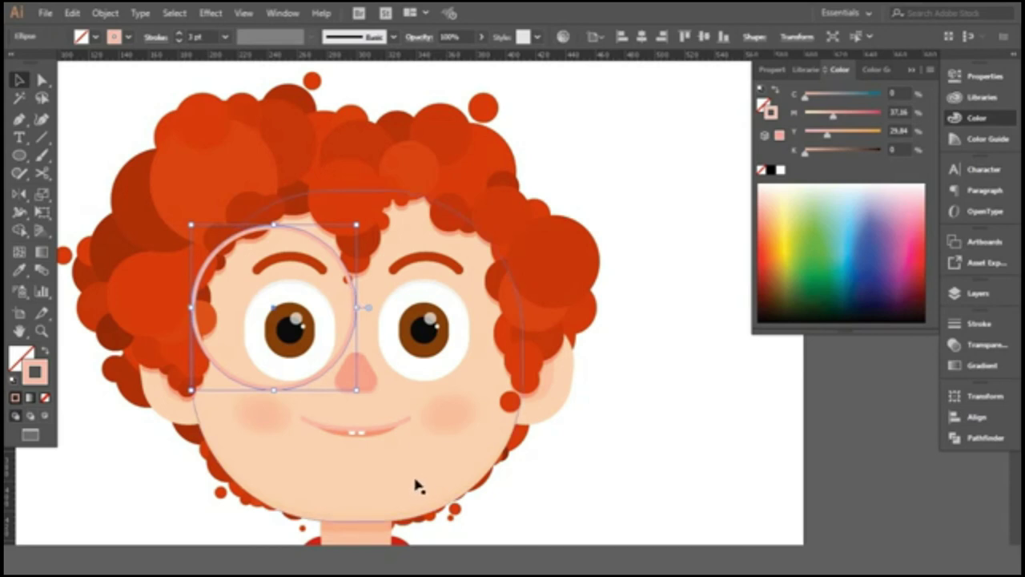
key(Down)
key(Down)
key(Down)
key(Left)
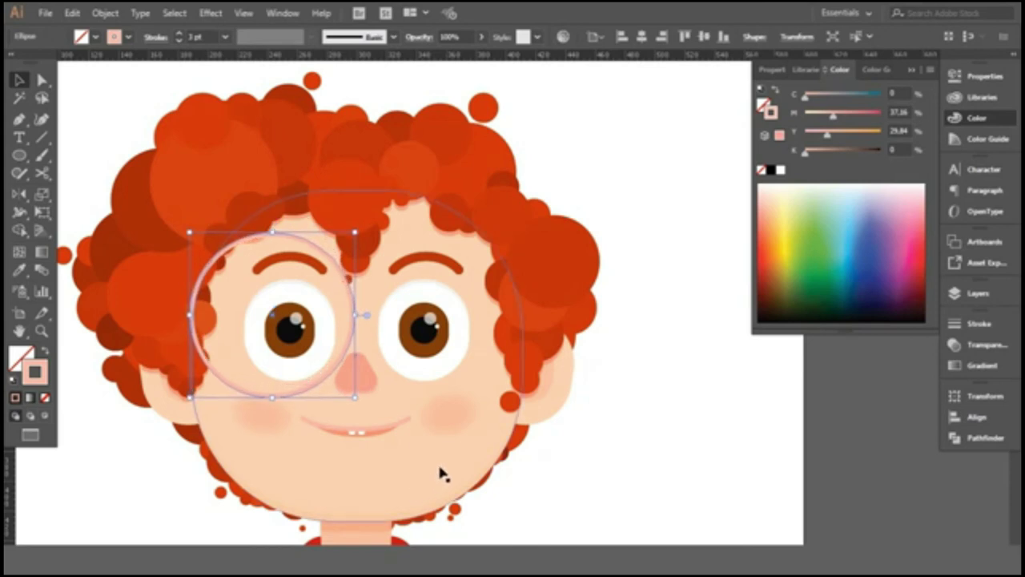
key(Down)
key(Down)
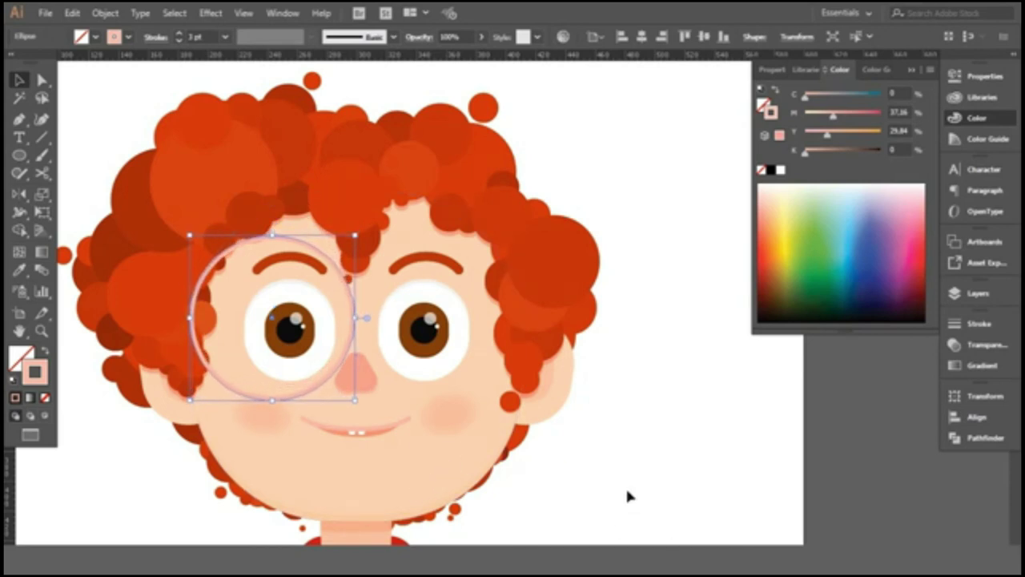
double_click(355, 428)
scroll(350, 393, up, 2)
click(328, 391)
Duplicate the left lens across onto the right eye.
shift+click(332, 479)
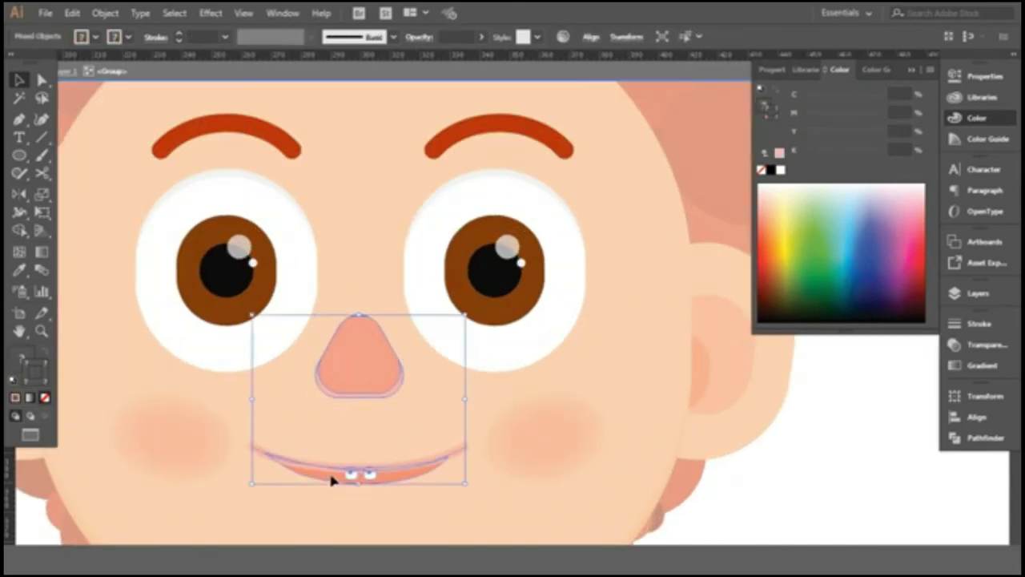
double_click(789, 469)
key(ctrl+0)
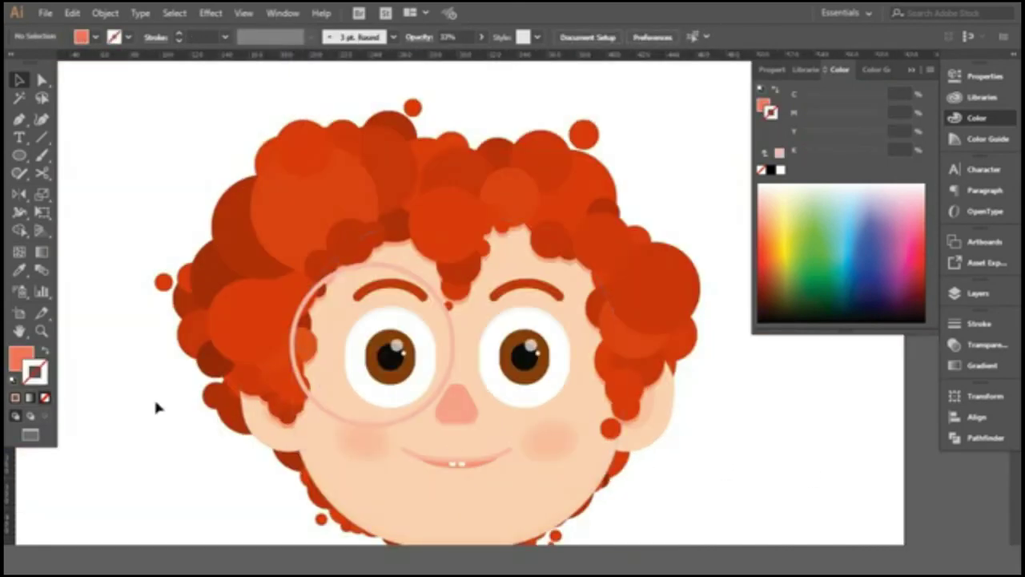
scroll(659, 518, down, 1)
scroll(289, 407, up, 2)
click(288, 407)
drag(289, 407, 550, 414)
Check both lenses by selecting them together and zooming out to the artboard.
click(386, 318)
shift+click(407, 314)
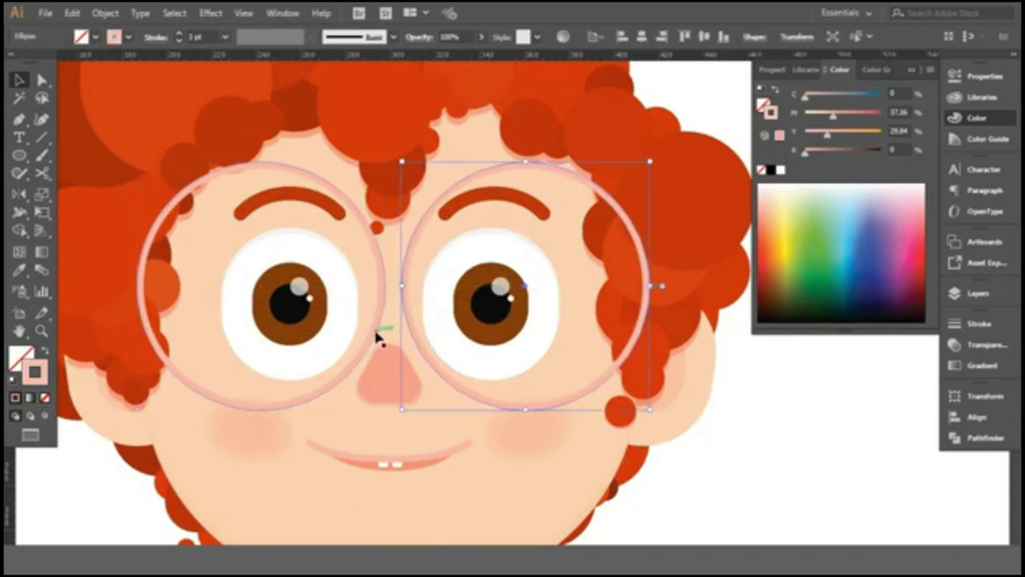
click(718, 470)
key(ctrl+0)
key(ctrl+0)
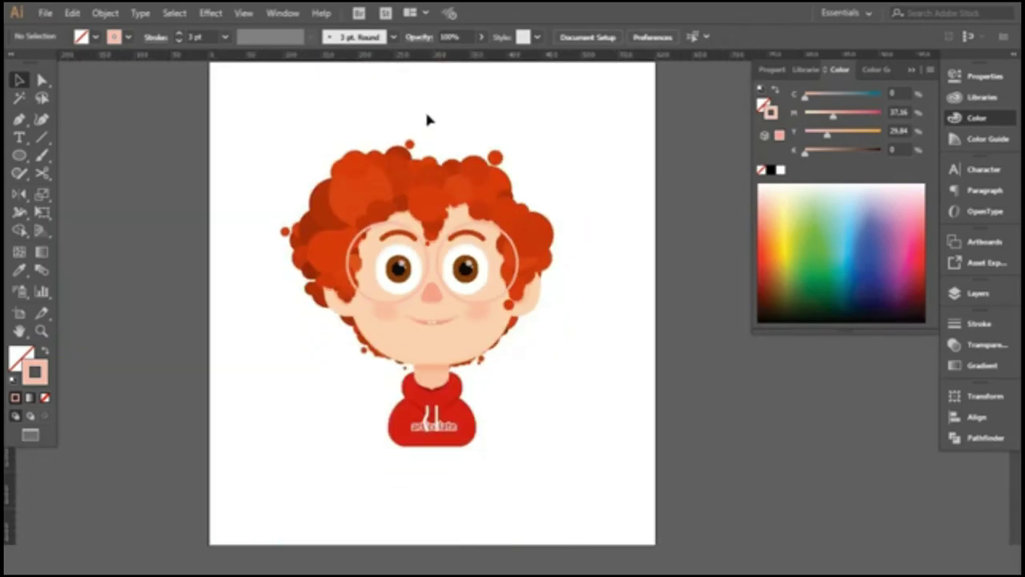
scroll(433, 248, up, 3)
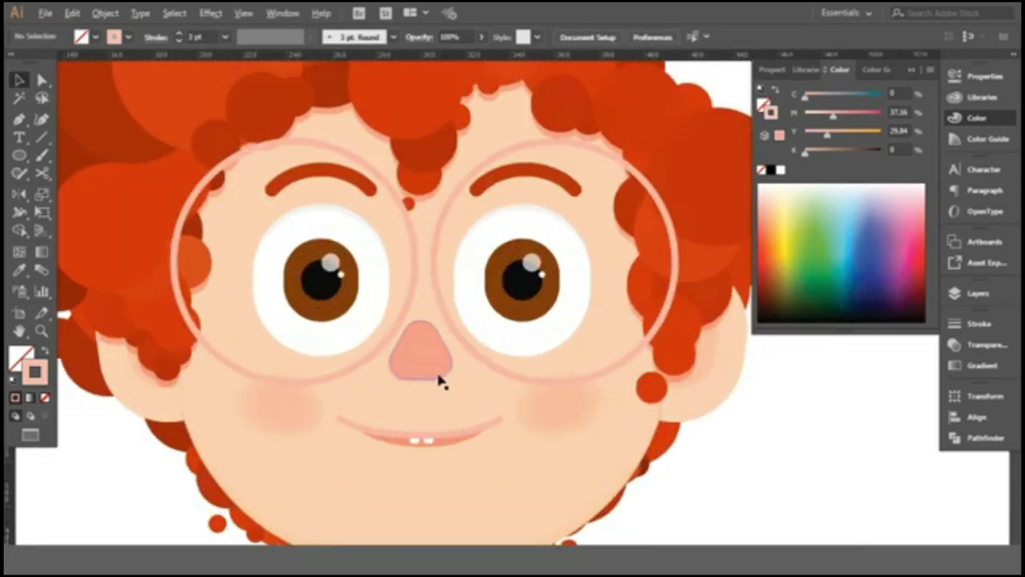
click(435, 286)
click(740, 441)
scroll(372, 424, down, 2)
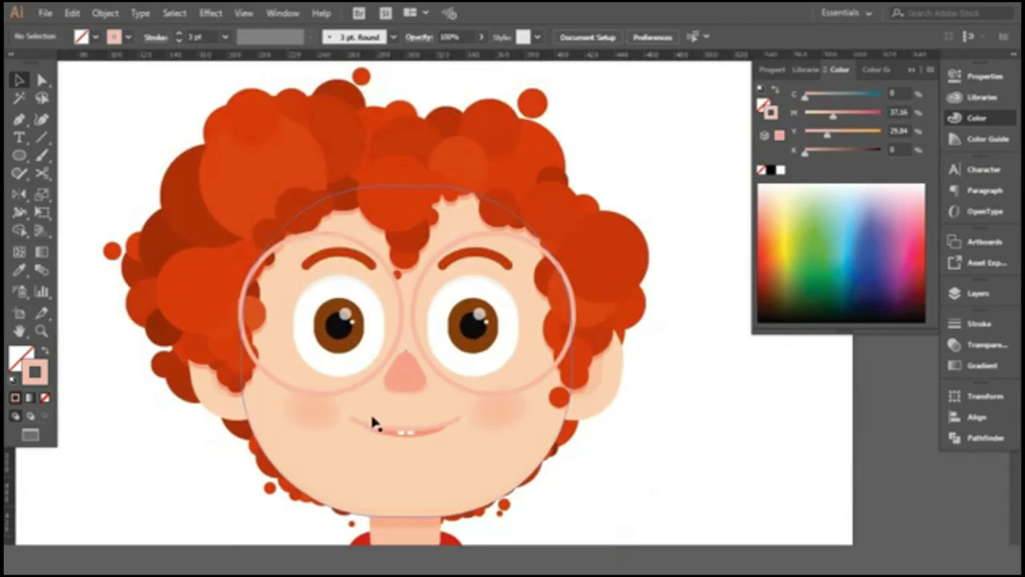
scroll(435, 286, down, 1)
click(403, 261)
shift+click(419, 250)
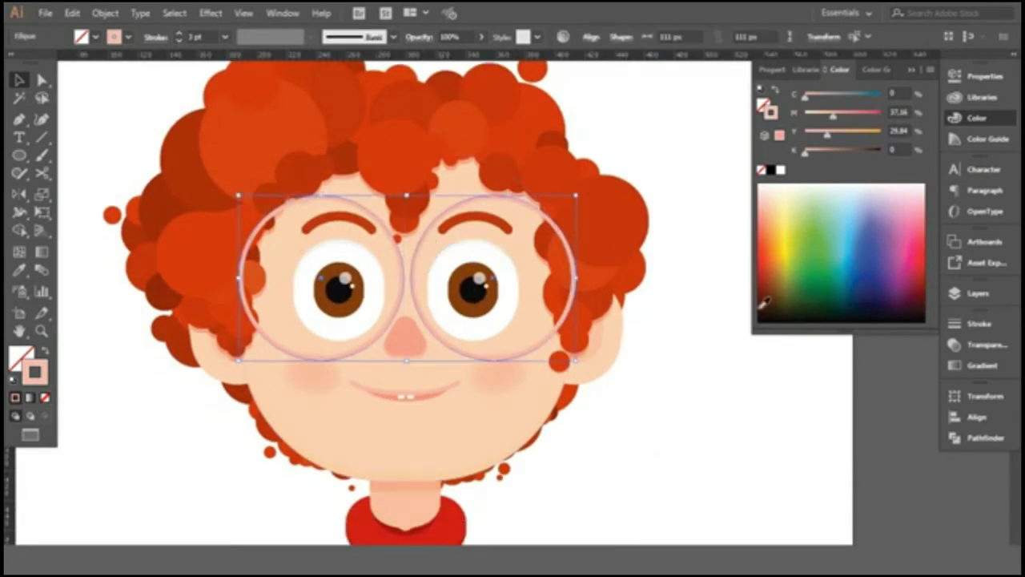
click(694, 422)
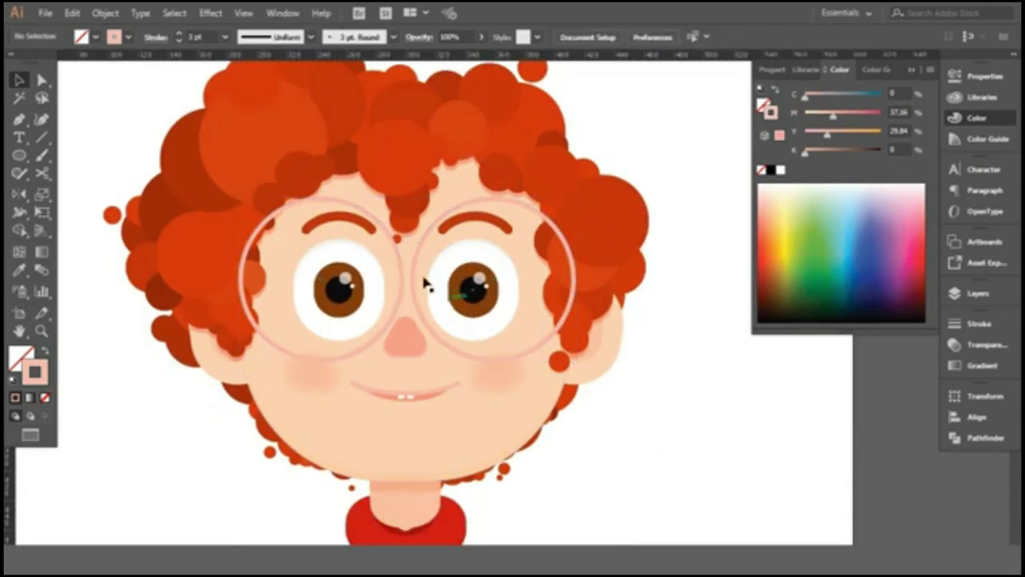
Inside the group, move a third ring down over the nose.
double_click(408, 265)
scroll(436, 284, up, 2)
mouse_move(436, 284)
mouse_down()
mouse_move(268, 393)
mouse_move(437, 302)
mouse_move(290, 309)
mouse_up()
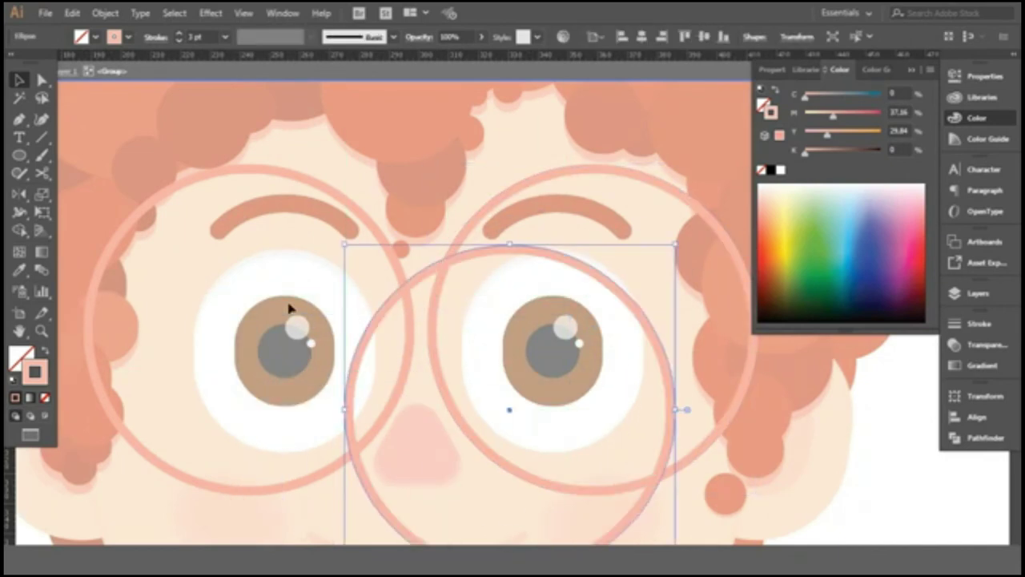
mouse_move(513, 250)
mouse_down()
mouse_move(449, 264)
mouse_move(390, 311)
mouse_up()
scroll(496, 258, down, 2)
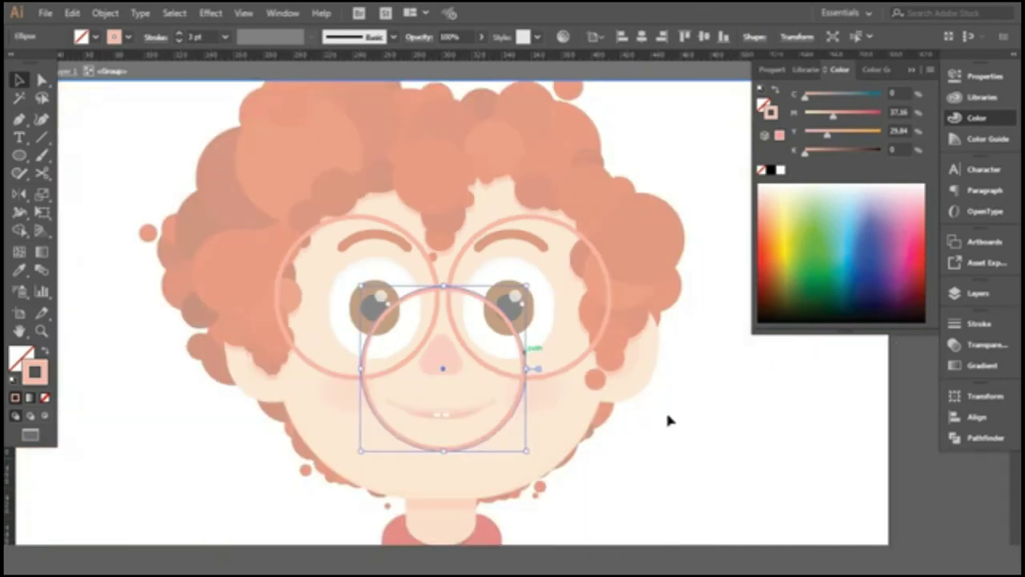
click(737, 416)
Centre the lower ring between the lenses with arrow nudges, then select all three rings.
drag(682, 187, 213, 499)
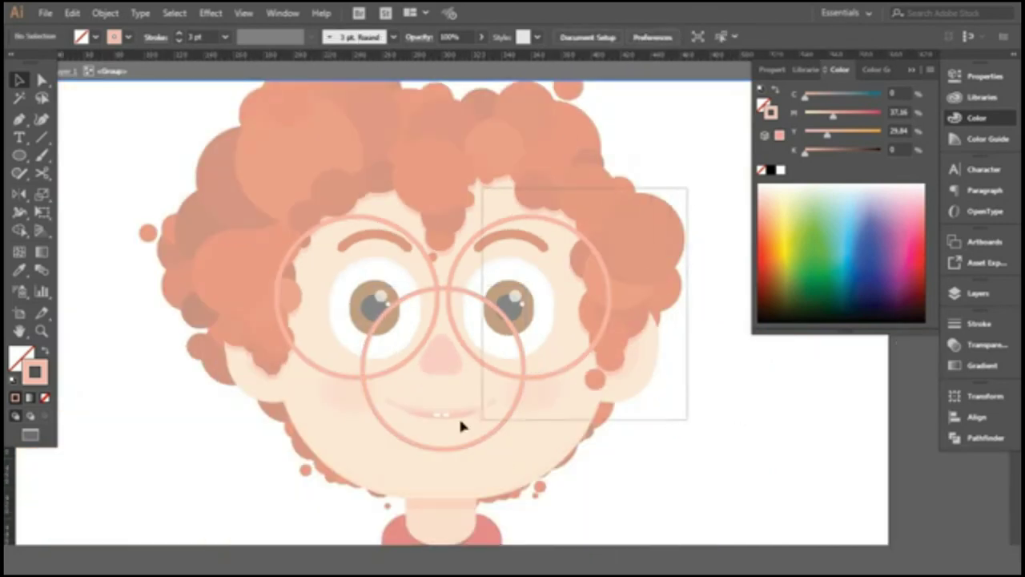
click(443, 292)
key(Up)
key(Up)
key(Down)
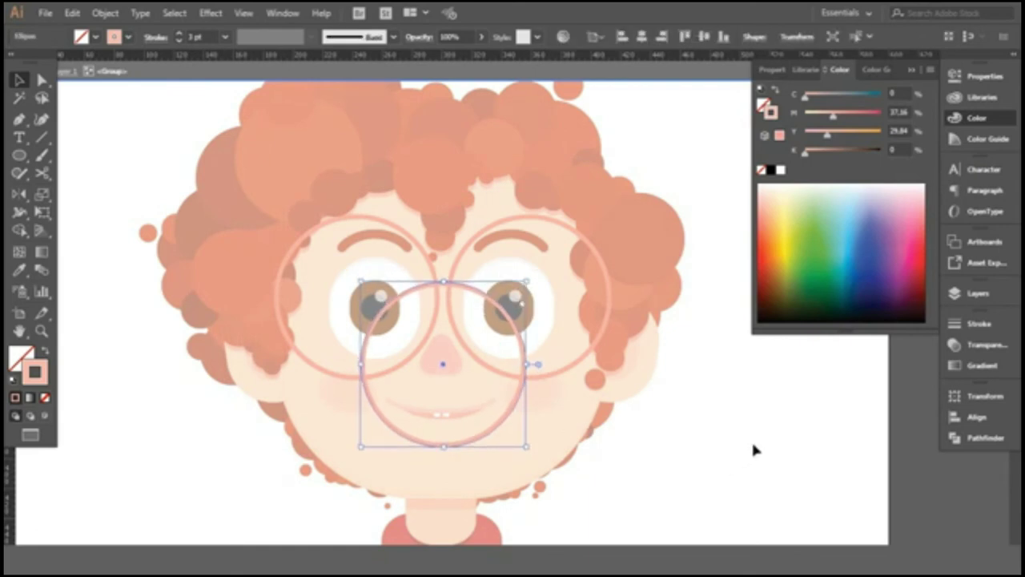
click(753, 450)
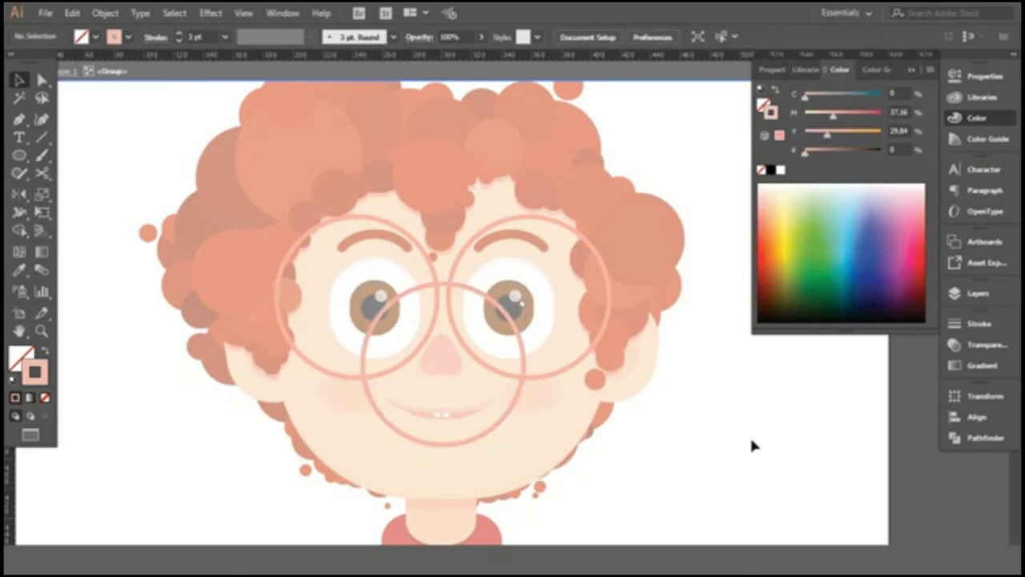
drag(671, 226, 292, 423)
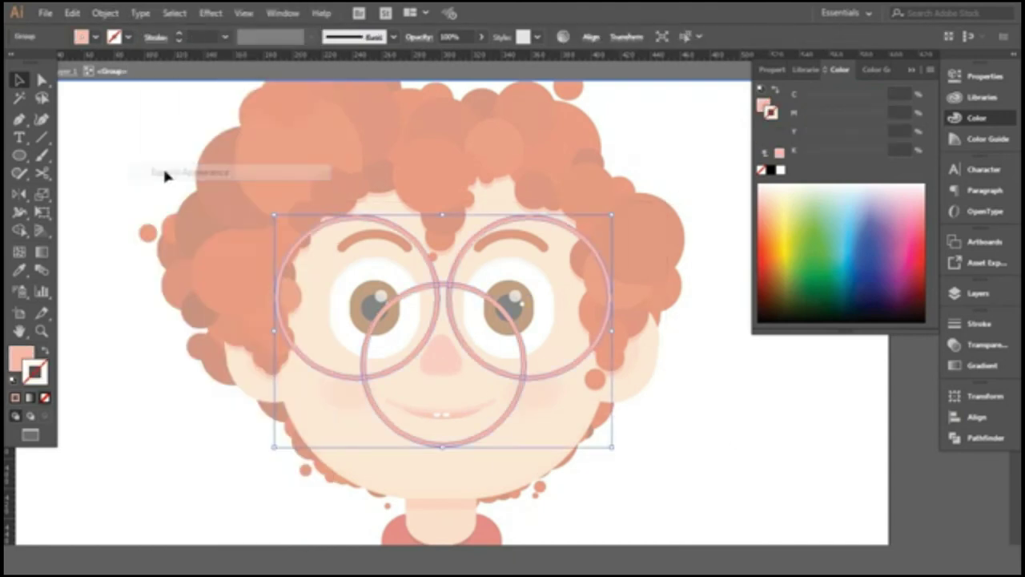
Divide the overlapping rings with Pathfinder and delete the leftover inner arcs, including the one around the mouth.
click(986, 438)
click(782, 464)
click(477, 329)
key(Delete)
click(355, 286)
key(Delete)
click(371, 420)
key(Delete)
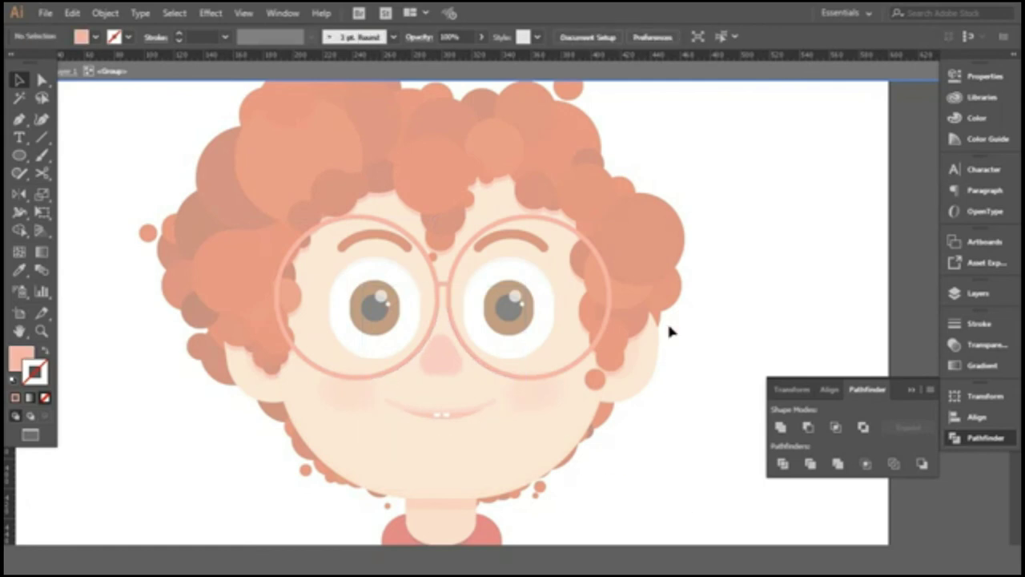
Unite the remaining pieces into one glasses frame and shift it slightly up and right.
drag(544, 230, 282, 372)
click(781, 427)
mouse_move(443, 285)
mouse_down()
mouse_move(446, 323)
mouse_move(465, 283)
mouse_up()
key(ctrl+plus)
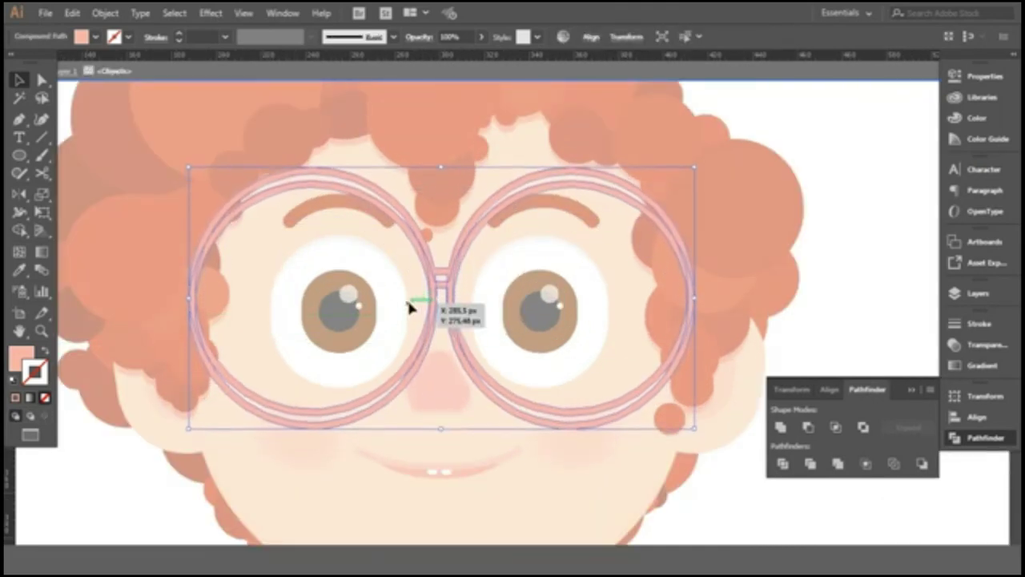
scroll(447, 264, down, 2)
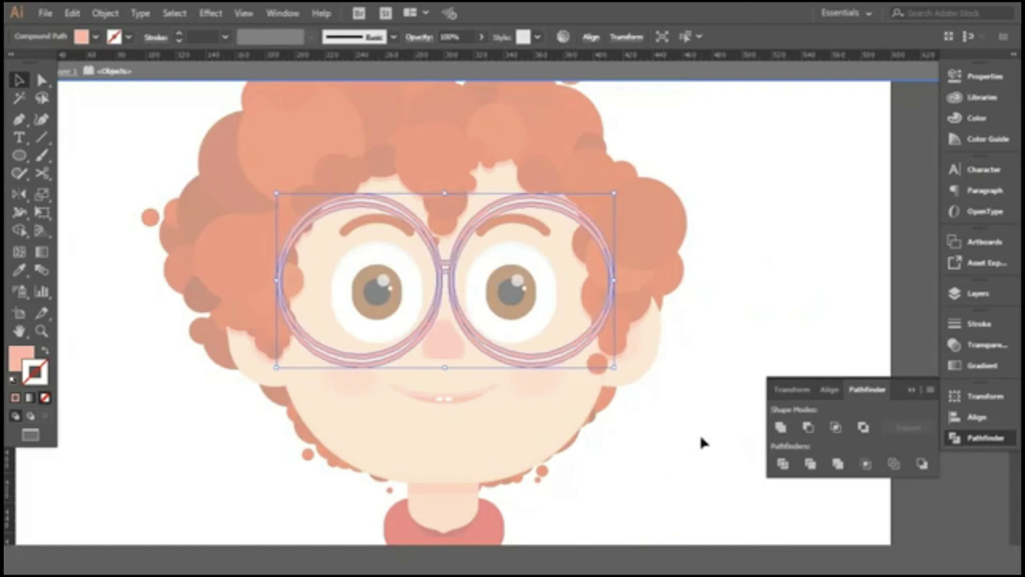
click(703, 441)
click(366, 224)
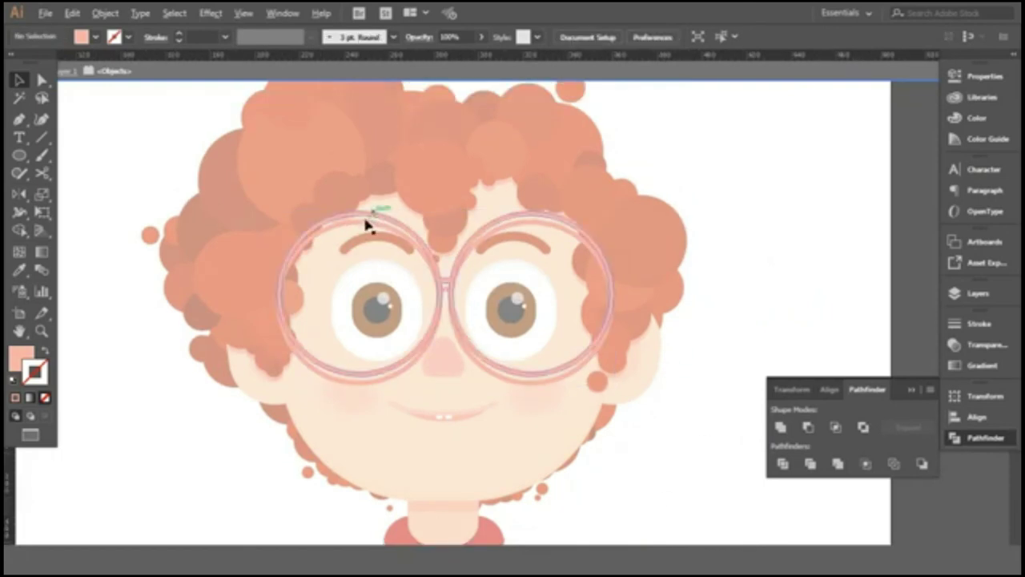
Colour the glasses with the red-orange sampled by eyedropper.
scroll(359, 266, up, 2)
scroll(352, 274, down, 4)
scroll(353, 274, down, 2)
scroll(355, 259, up, 2)
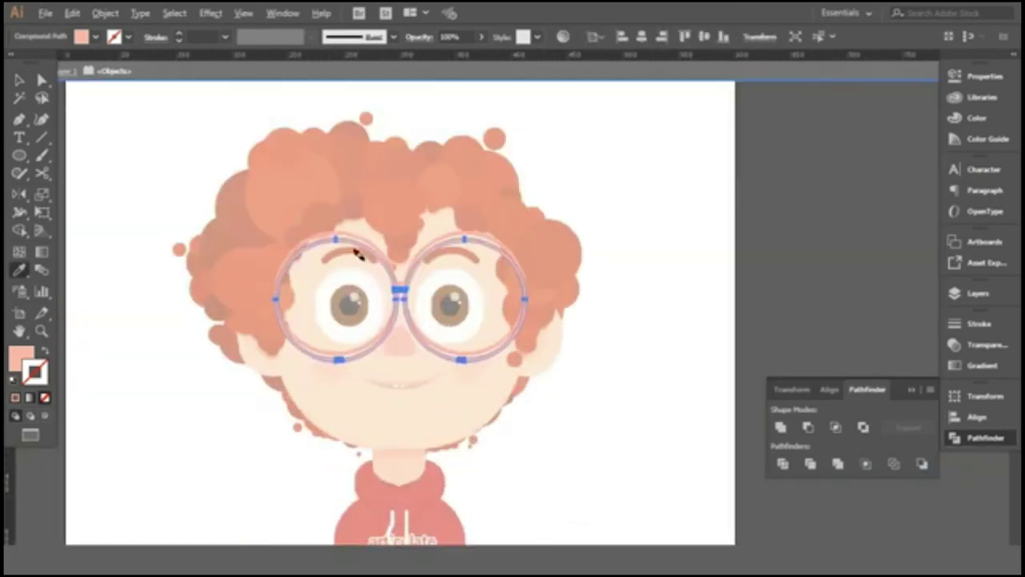
scroll(353, 200, up, 3)
key(i)
click(330, 199)
Send the glasses to the back and lower their opacity to about 20%.
scroll(330, 198, down, 3)
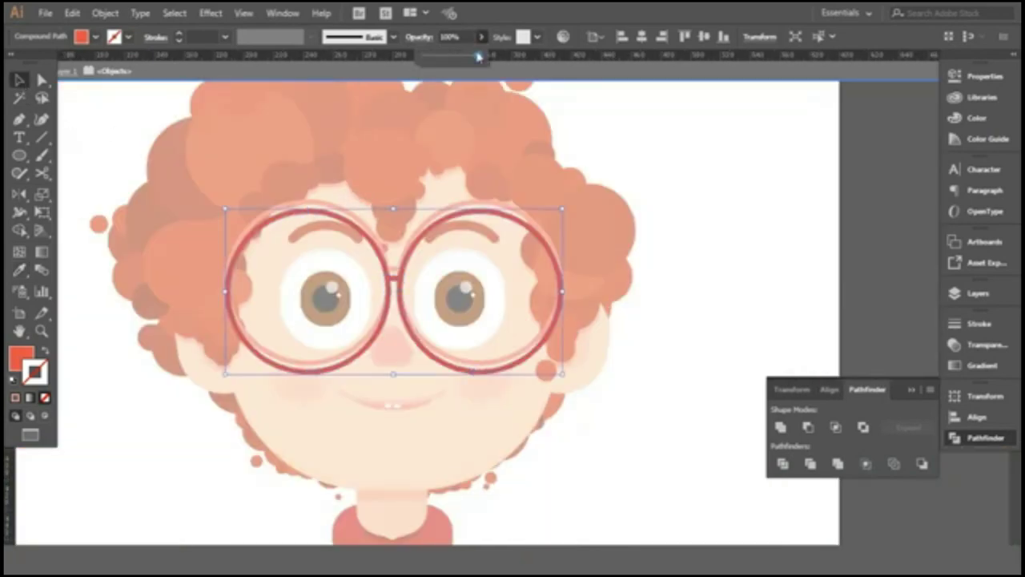
scroll(325, 236, up, 2)
right_click(298, 194)
click(561, 406)
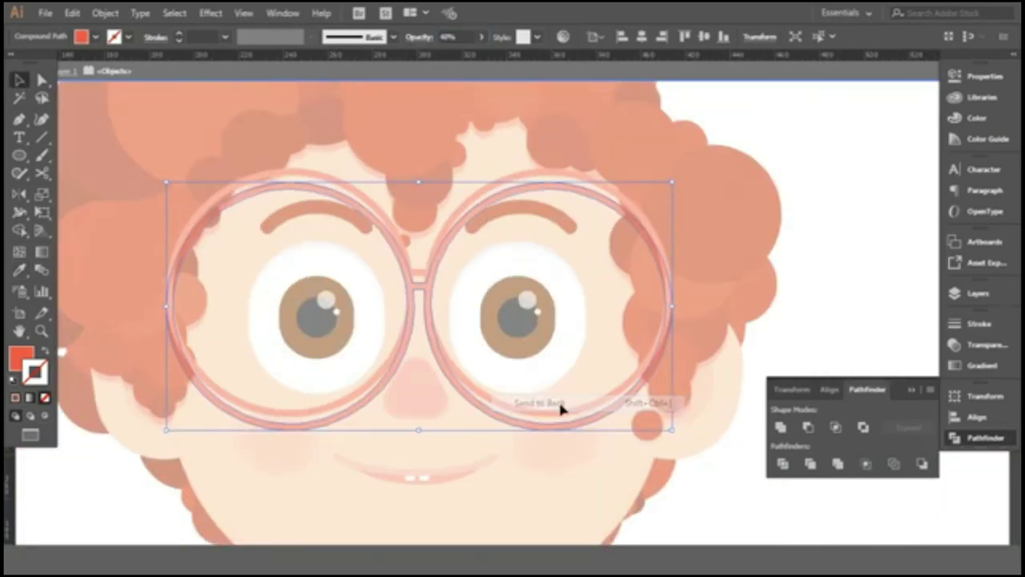
drag(443, 60, 441, 62)
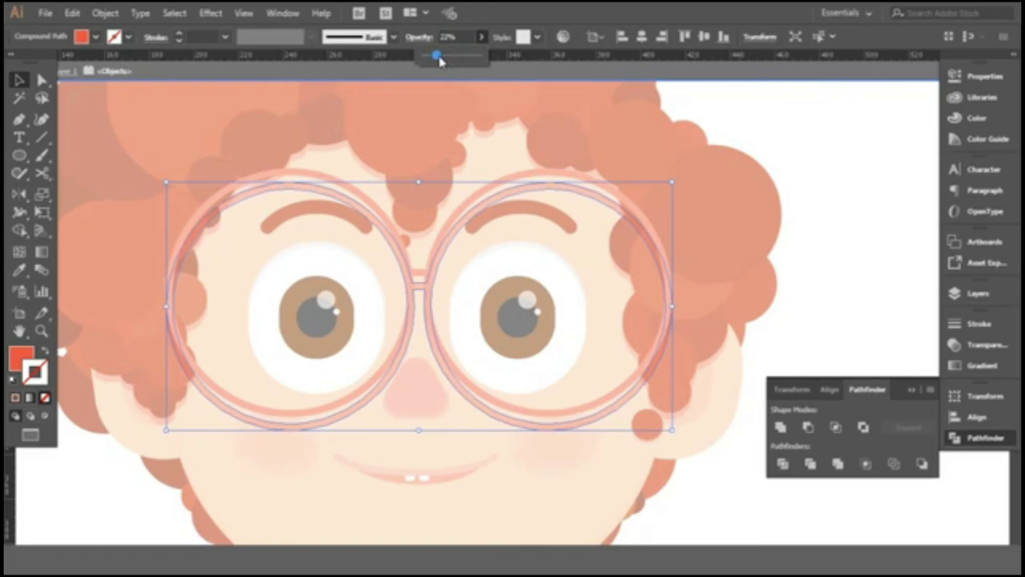
click(346, 138)
Nudge the glasses slightly left while editing them in isolation mode.
key(ctrl+0)
scroll(641, 289, up, 1)
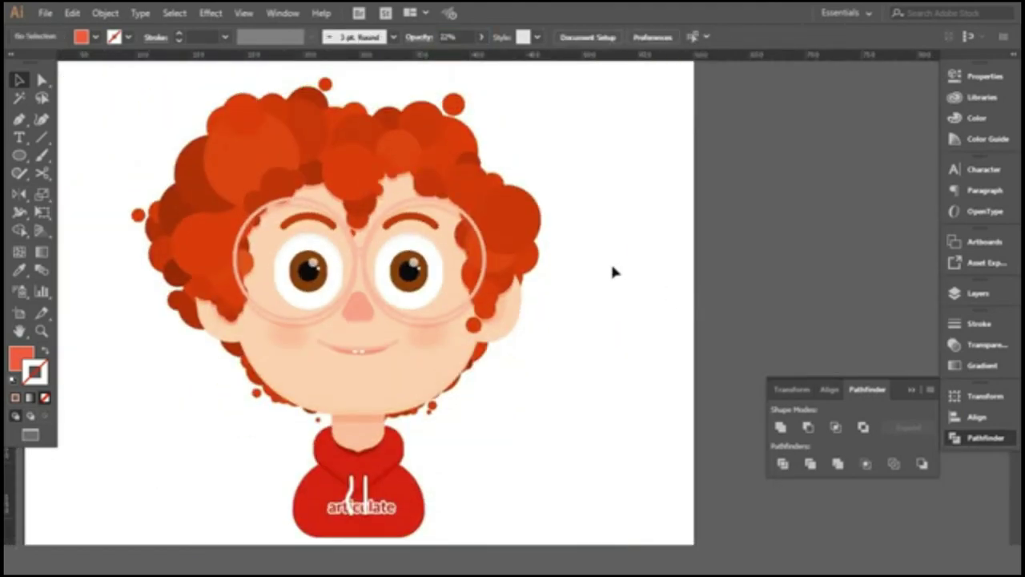
scroll(281, 288, up, 1)
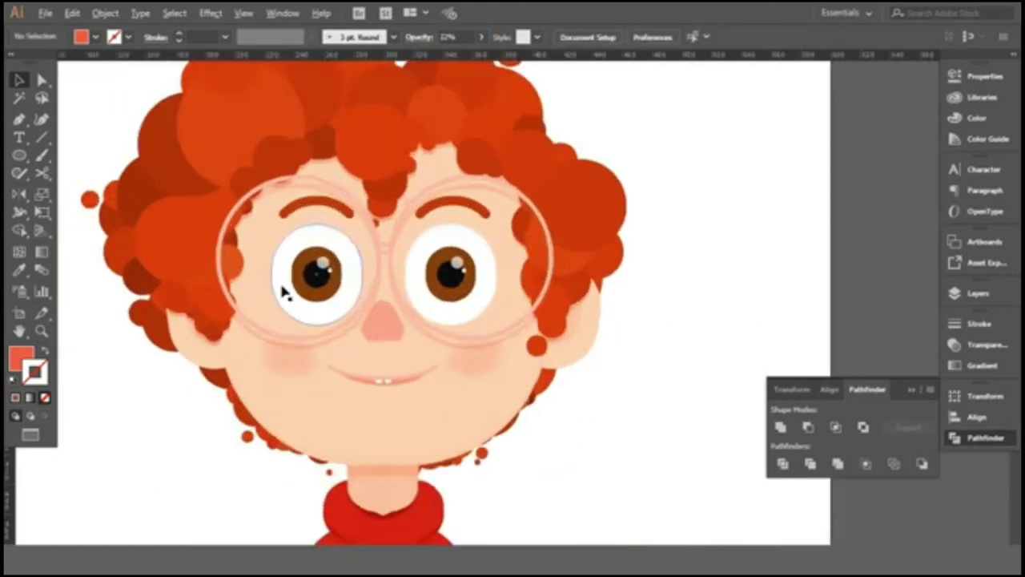
scroll(281, 288, up, 1)
click(340, 385)
double_click(360, 378)
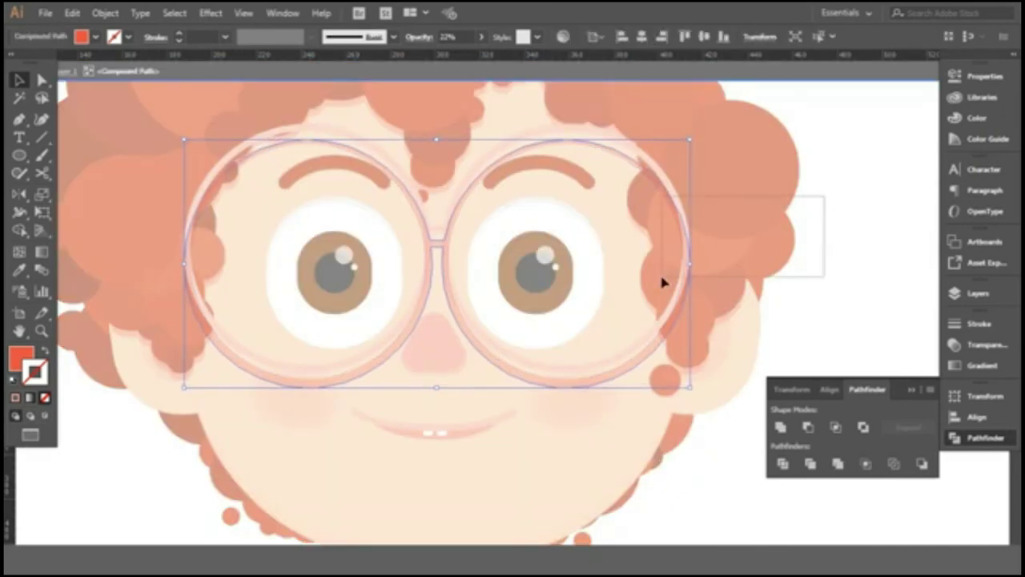
key(Left)
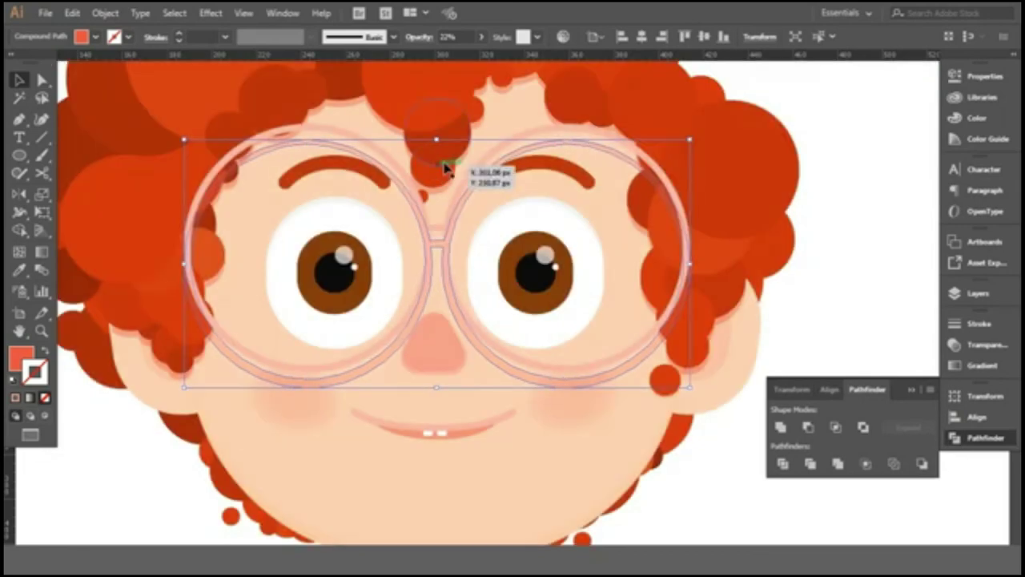
double_click(427, 194)
Move the glasses up, then about 20 px down, and adjust their opacity.
drag(446, 165, 492, 161)
click(807, 181)
drag(652, 344, 652, 360)
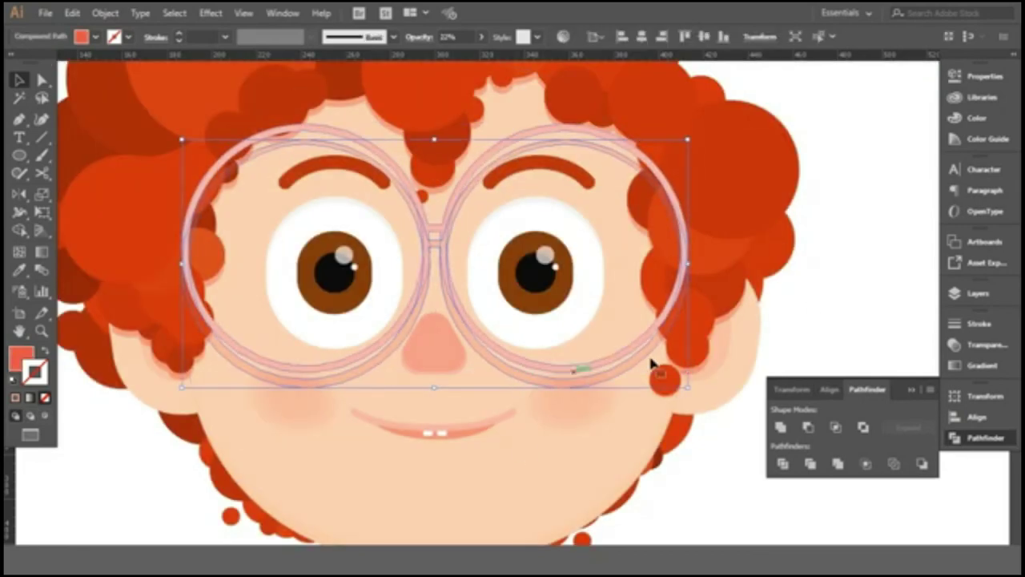
click(482, 36)
click(826, 254)
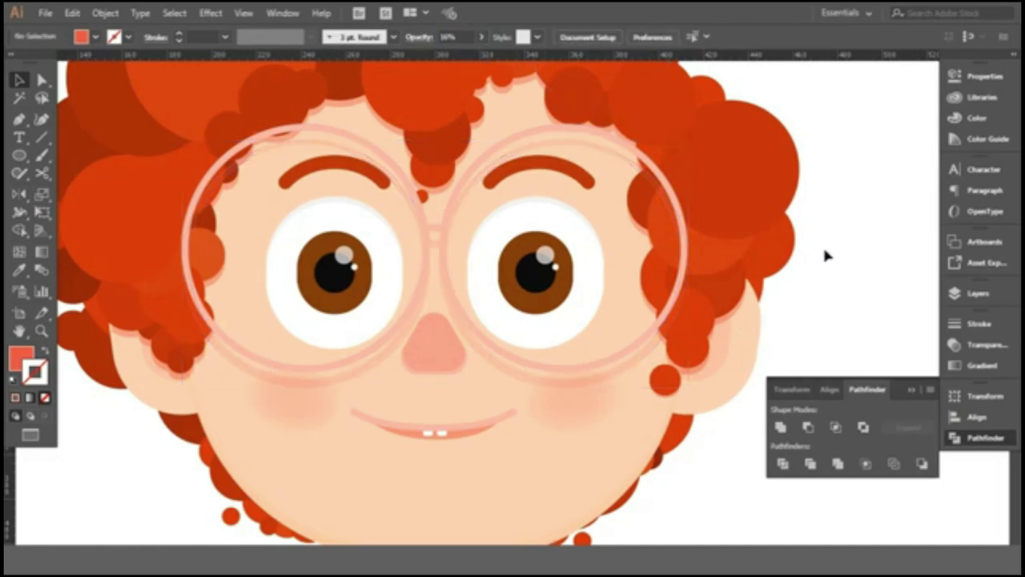
Select and deselect the glasses to check their placement on the whole artboard.
click(381, 382)
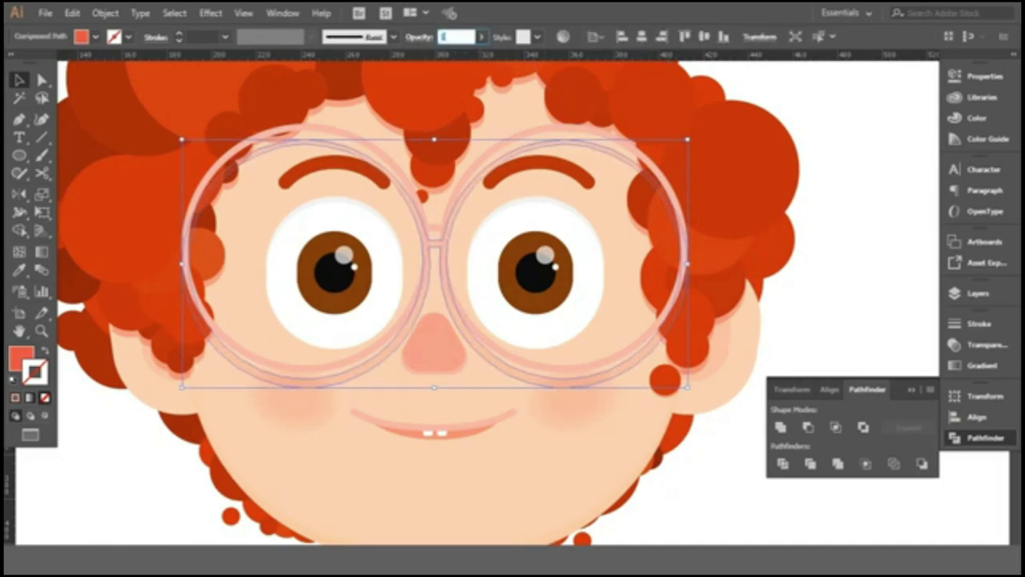
click(868, 156)
key(ctrl+0)
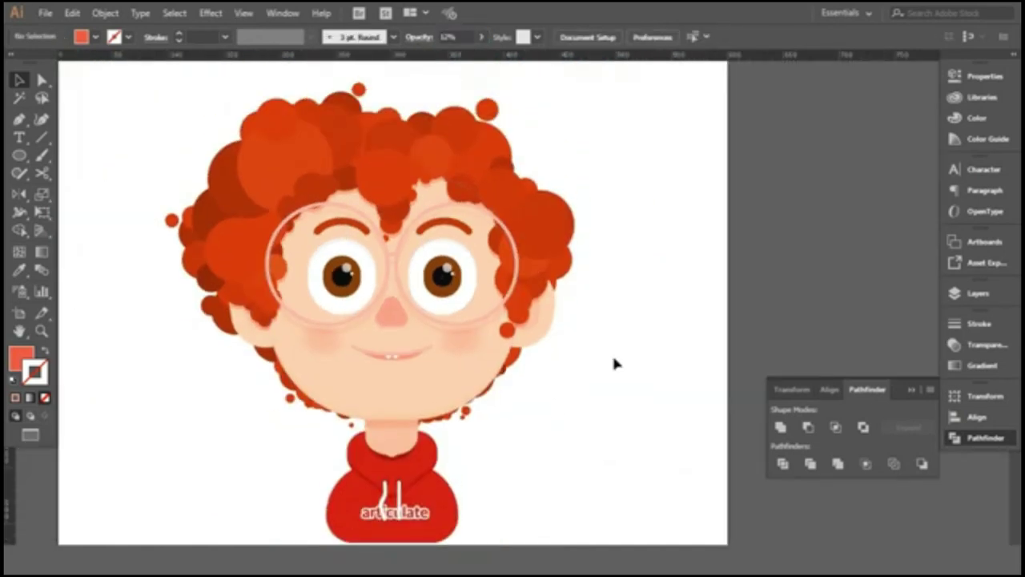
scroll(369, 264, up, 3)
click(344, 325)
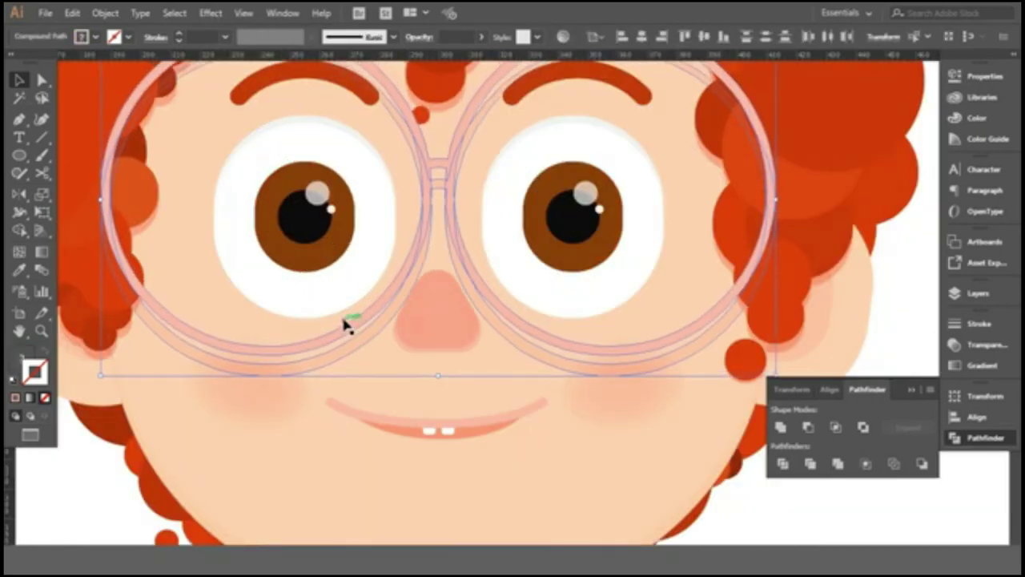
key(ctrl+shift+a)
key(ctrl+0)
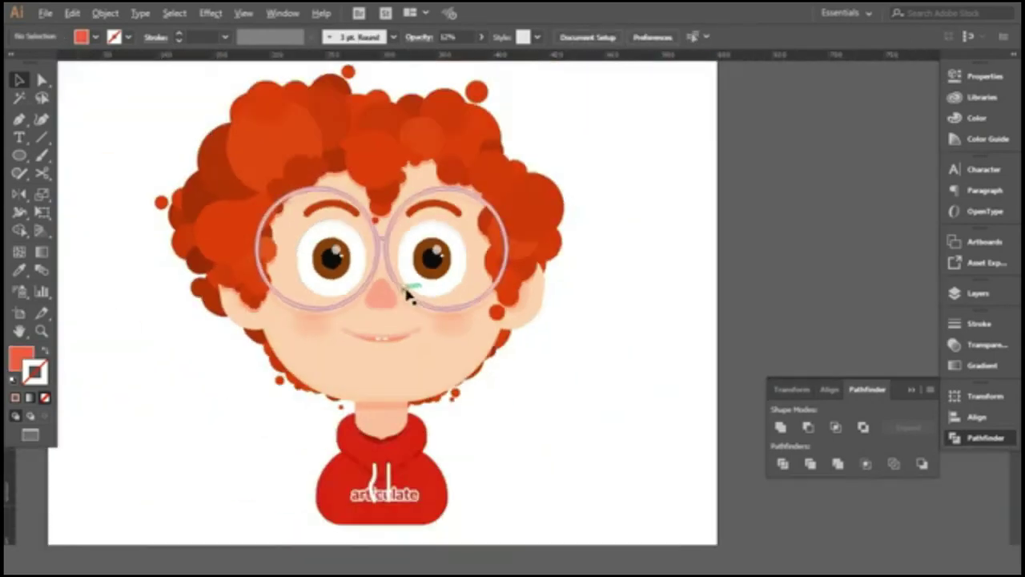
Select the hair circles and the hoodie in turn to inspect the layering.
drag(509, 216, 307, 137)
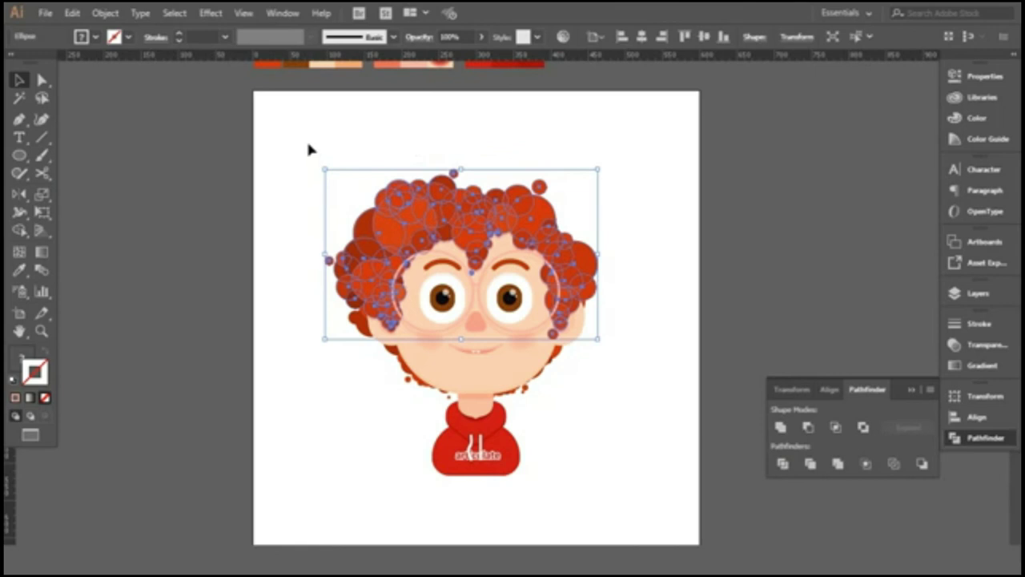
scroll(377, 388, up, 2)
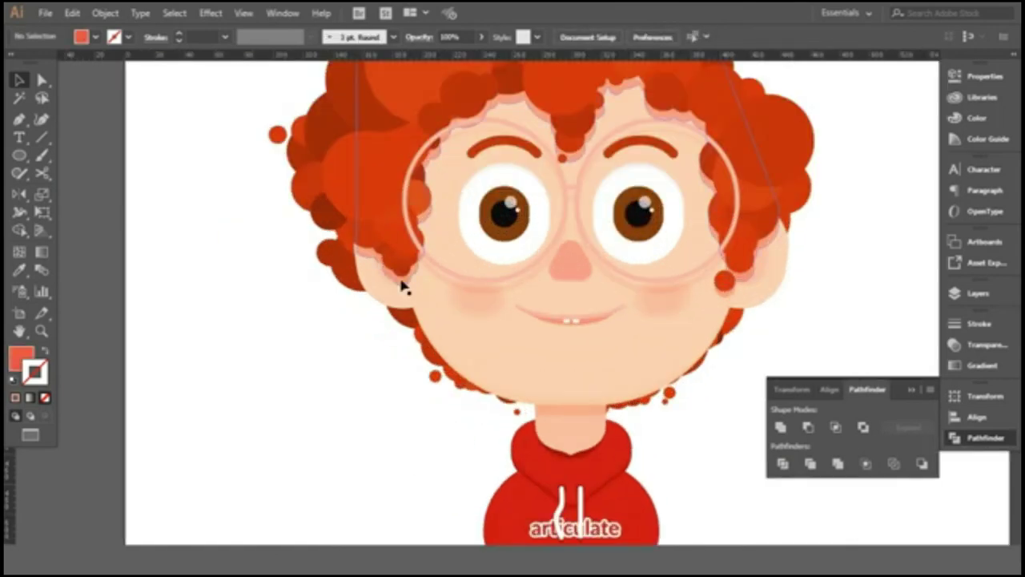
click(274, 438)
scroll(306, 418, down, 2)
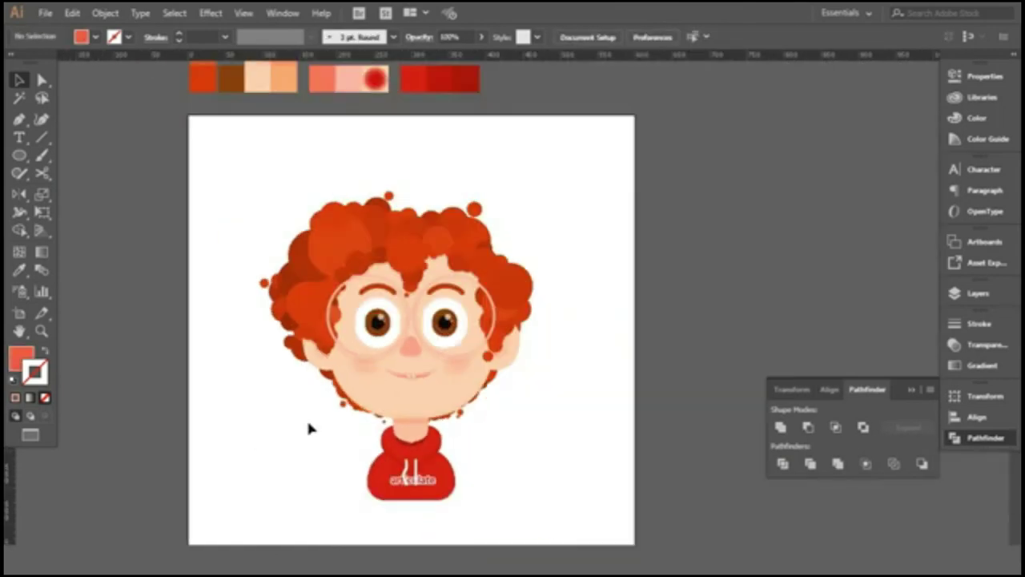
scroll(568, 425, up, 2)
scroll(562, 423, down, 1)
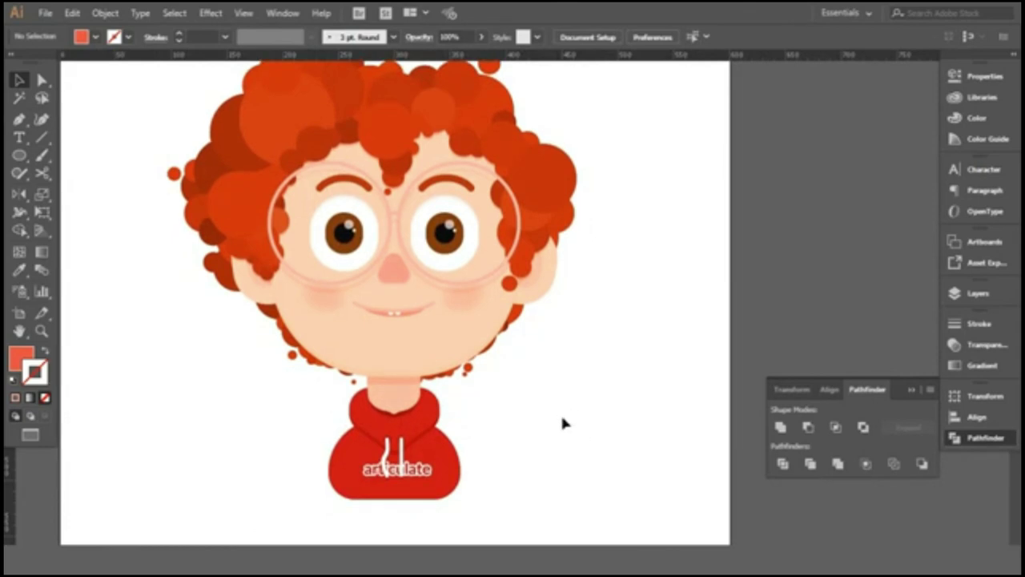
scroll(453, 416, down, 1)
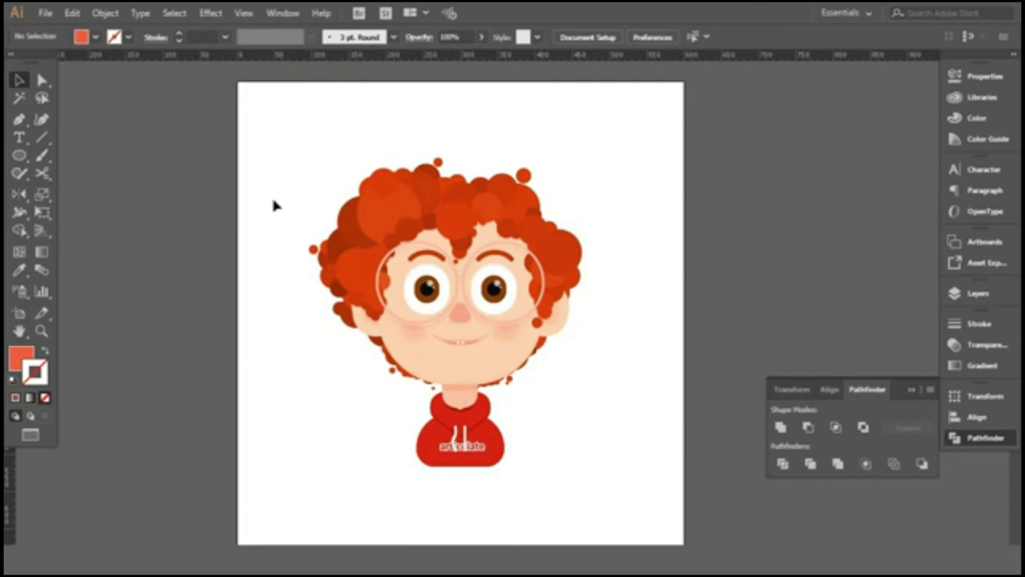
scroll(464, 500, up, 1)
drag(314, 469, 527, 383)
click(309, 429)
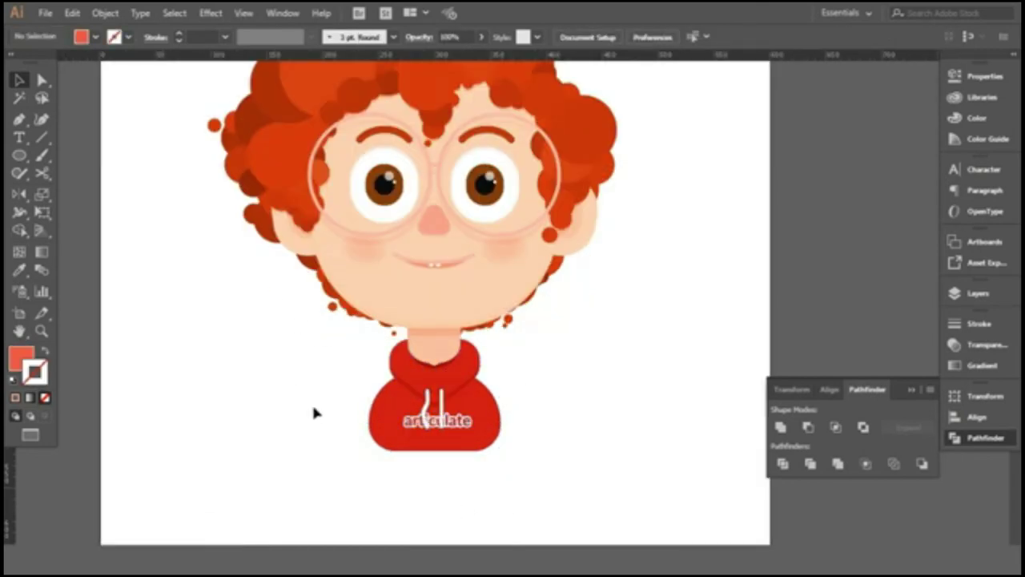
Create a large circle at an exact size and position it over the face.
key(l)
click(188, 286)
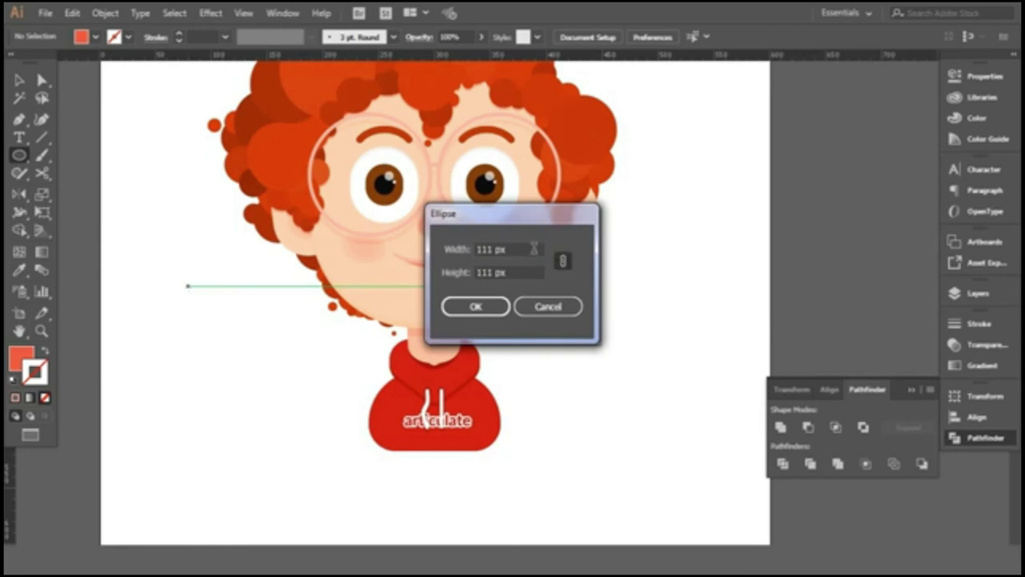
key(Return)
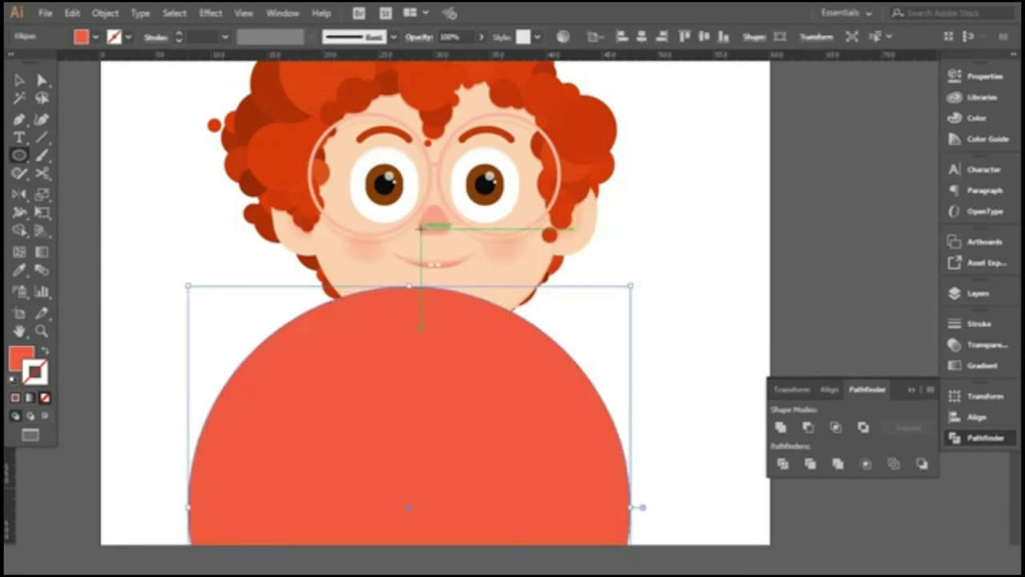
drag(408, 481, 435, 243)
key(ctrl+minus)
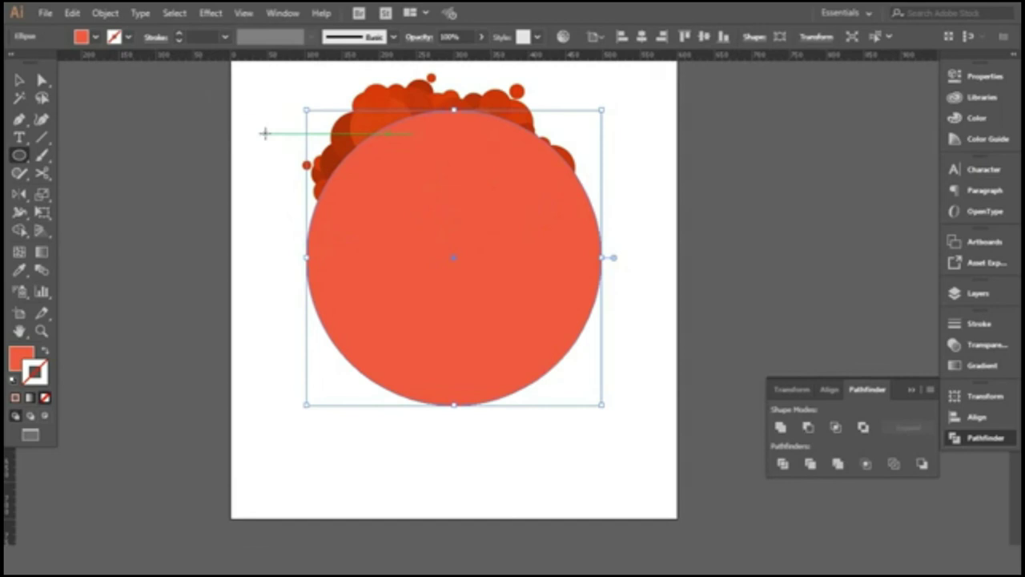
click(45, 351)
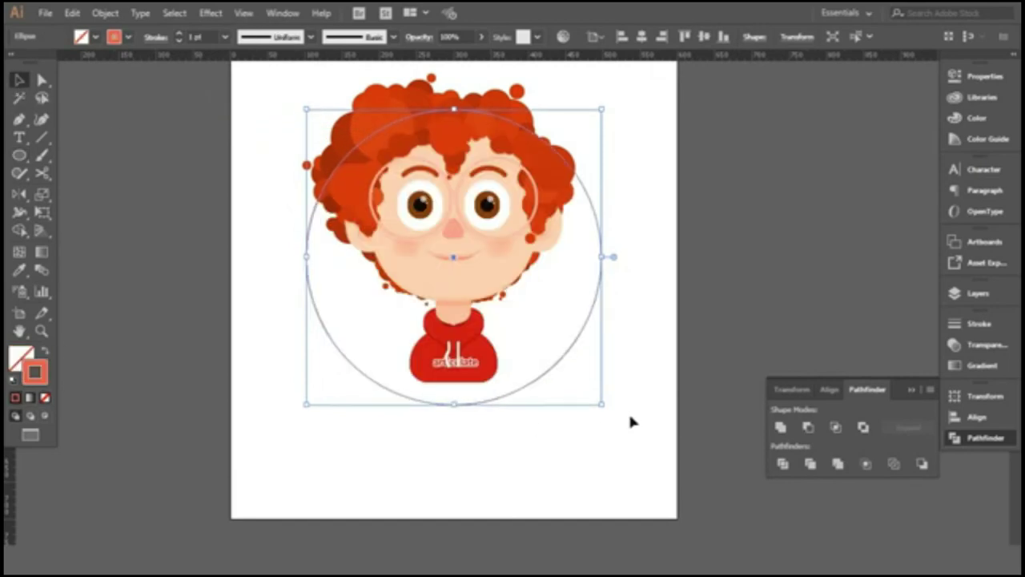
key(shift+Up)
key(shift+Up)
key(shift+Up)
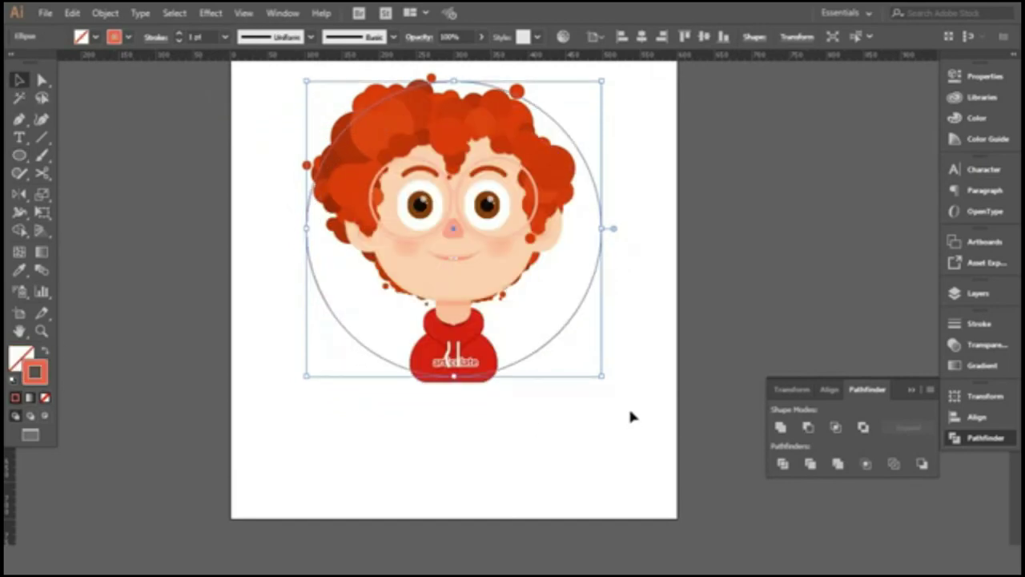
click(45, 351)
Send the circle behind the face and the rest of the artwork.
right_click(521, 277)
click(724, 325)
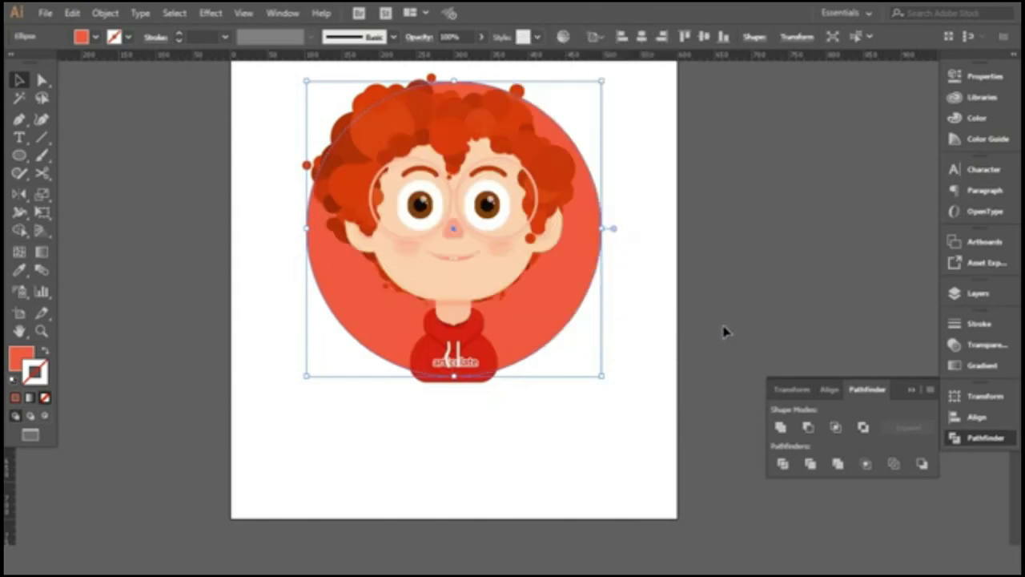
click(568, 378)
key(ctrl+minus)
click(349, 374)
Fill the circle with the sampled dark orange and lower its opacity to 60%.
key(i)
click(303, 184)
key(v)
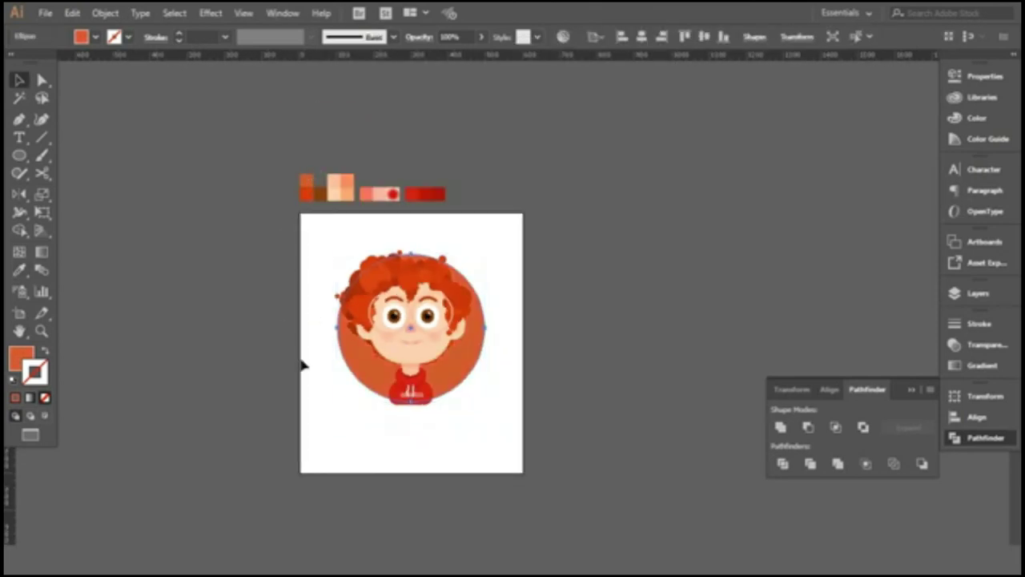
scroll(470, 384, up, 1)
key(Return)
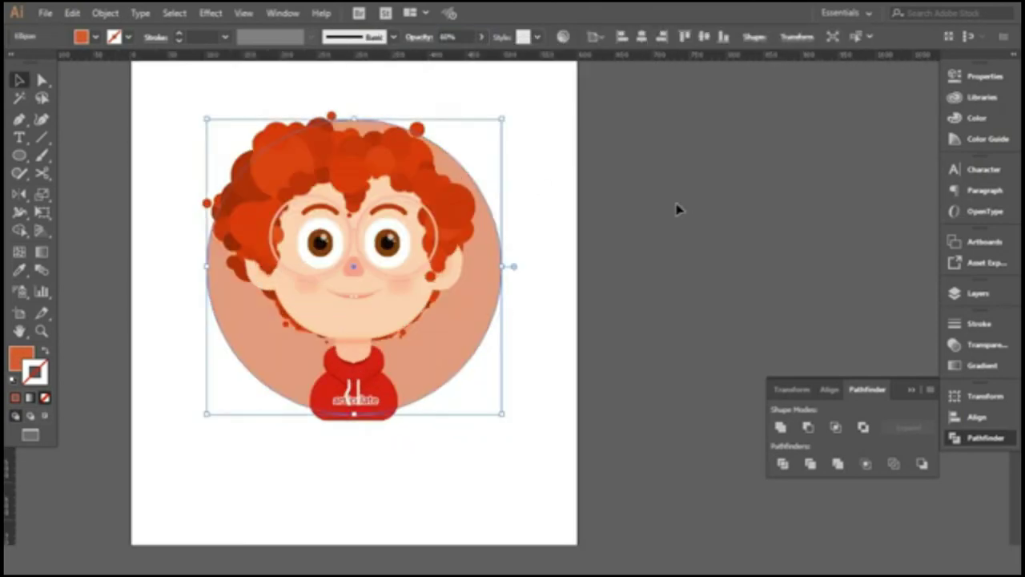
click(168, 270)
scroll(339, 210, up, 2)
scroll(300, 298, down, 3)
scroll(300, 299, up, 2)
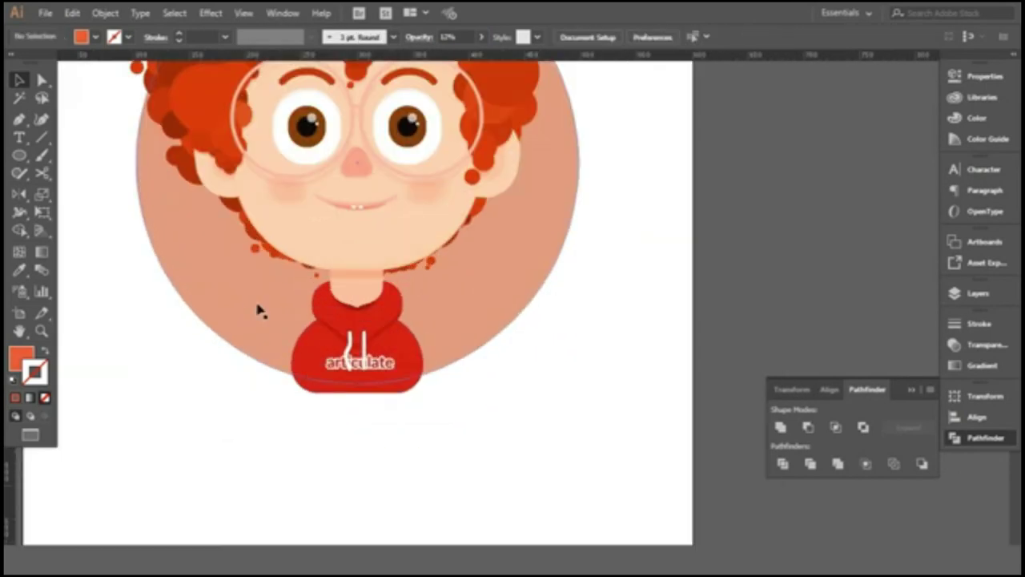
Arrange the backdrop circle behind the hoodie.
click(259, 307)
right_click(259, 307)
click(459, 518)
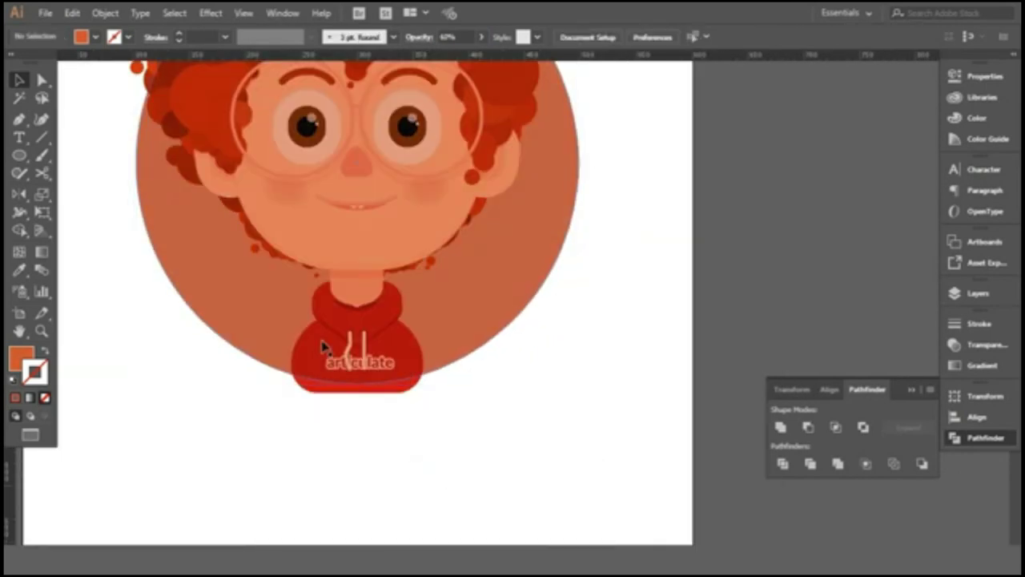
drag(321, 394, 197, 440)
key(ctrl+7)
click(314, 451)
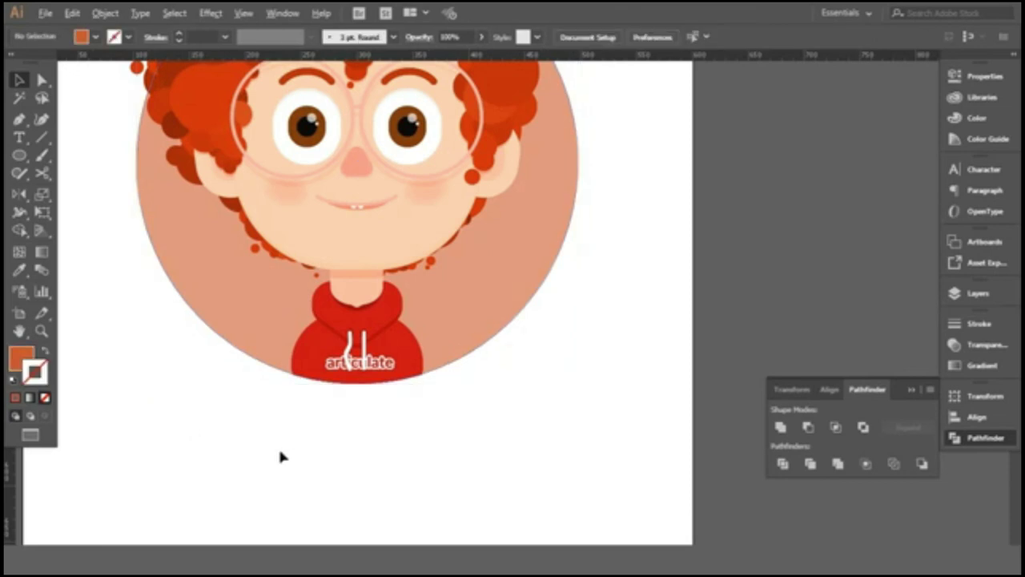
scroll(279, 452, down, 2)
scroll(549, 169, up, 2)
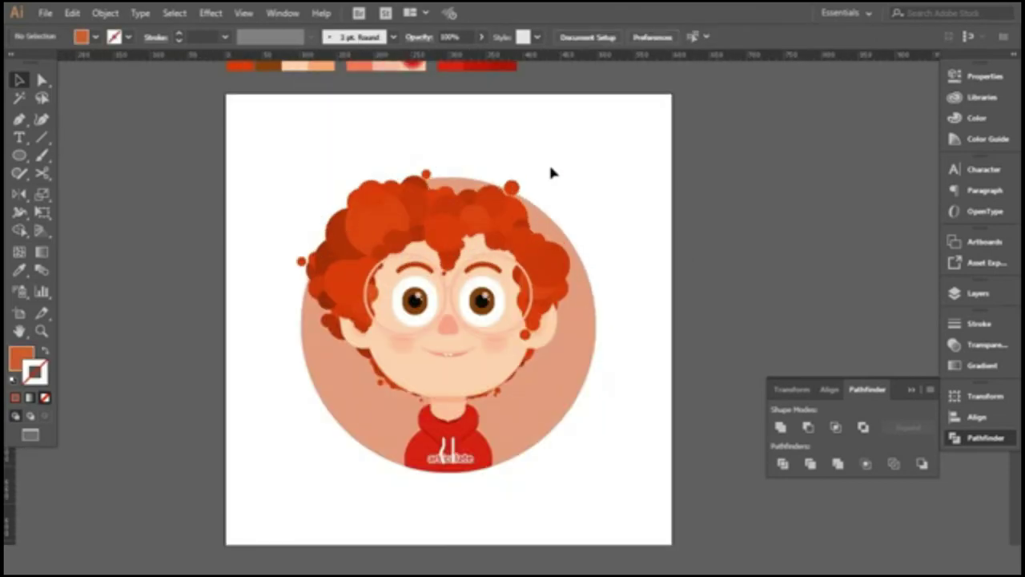
Draw a small white circle at the backdrop's lower right edge.
scroll(589, 401, up, 2)
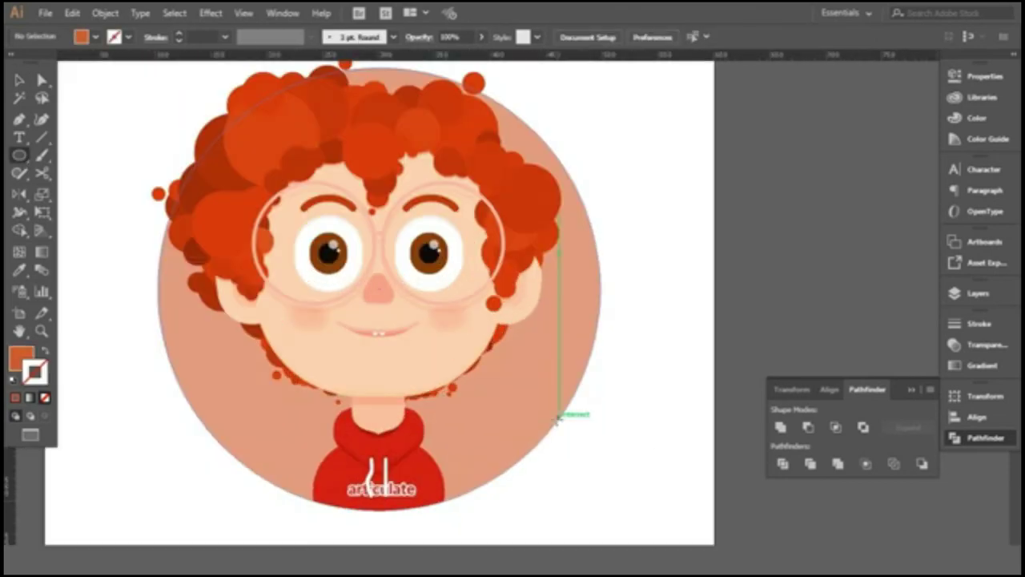
drag(560, 417, 573, 431)
click(976, 117)
click(781, 170)
click(593, 421)
scroll(593, 421, up, 2)
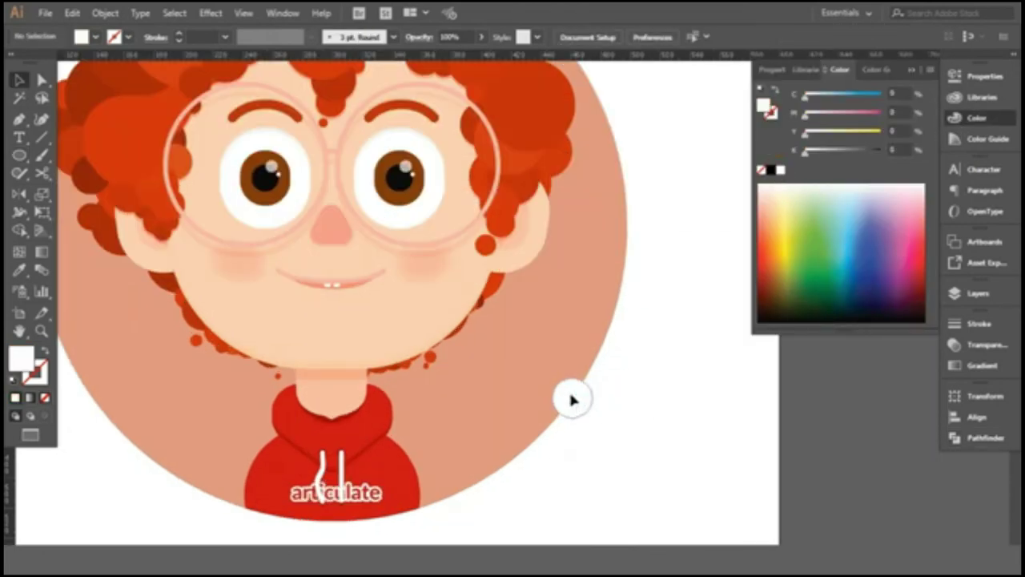
click(565, 395)
Copy the white circle to its left, then shrink and nudge the copy.
drag(561, 398, 494, 414)
scroll(609, 448, up, 1)
scroll(501, 428, up, 2)
key(Right)
key(Down)
click(749, 437)
scroll(753, 401, down, 1)
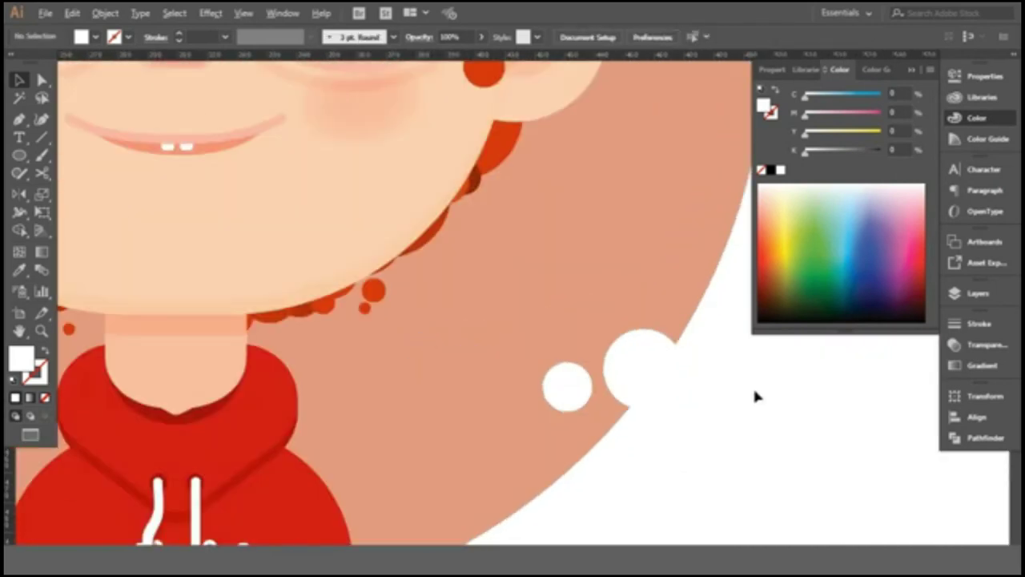
scroll(313, 413, down, 2)
scroll(525, 381, up, 3)
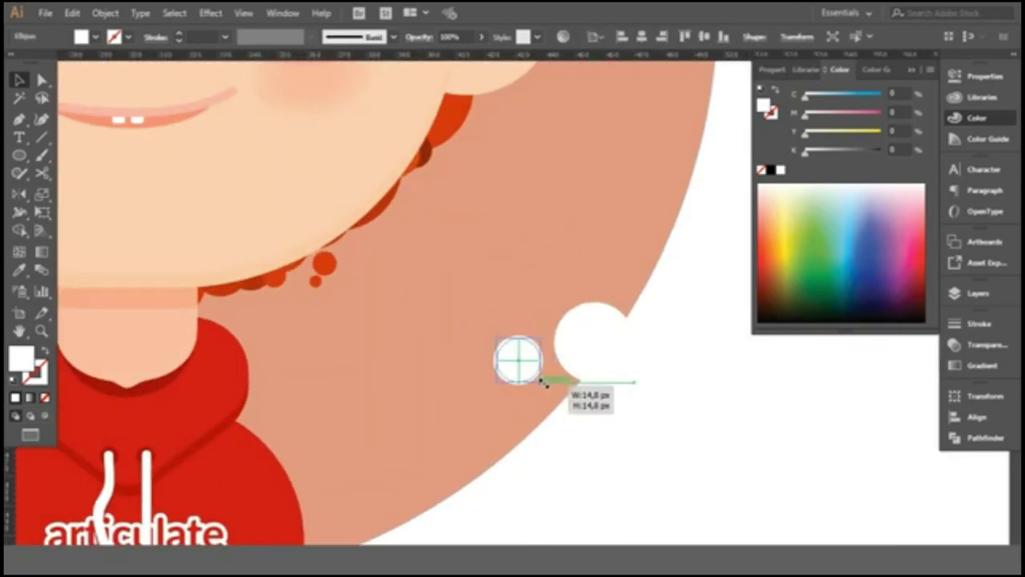
scroll(577, 448, down, 3)
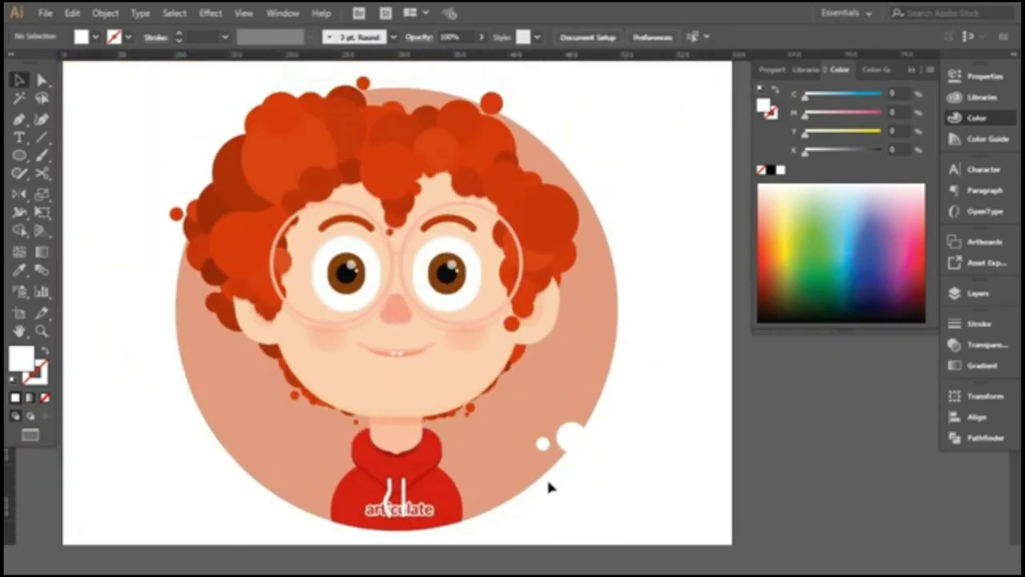
Place a small circle beside the hoodie.
click(544, 447)
drag(469, 487, 465, 477)
scroll(441, 490, up, 1)
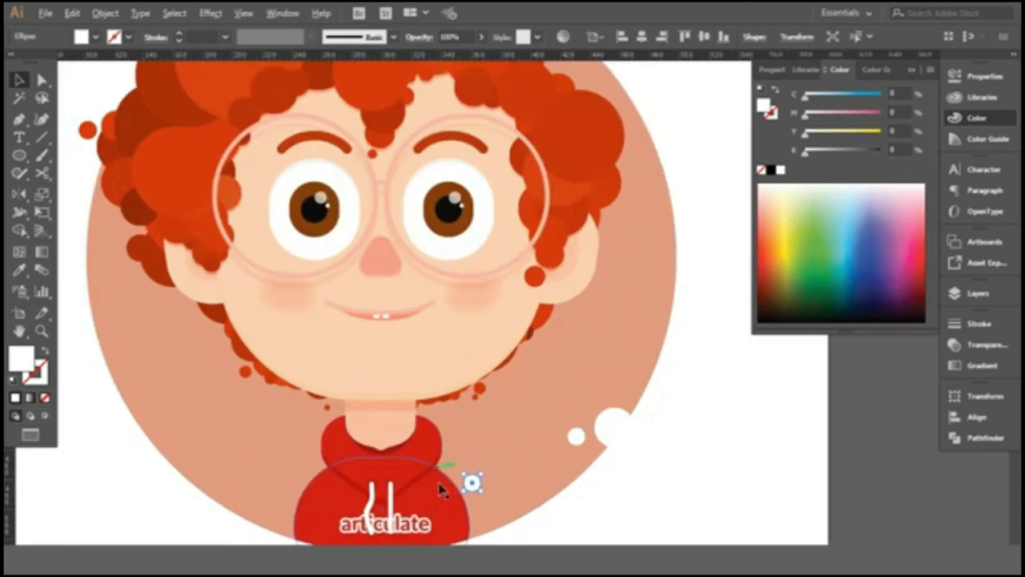
key(v)
scroll(469, 483, up, 3)
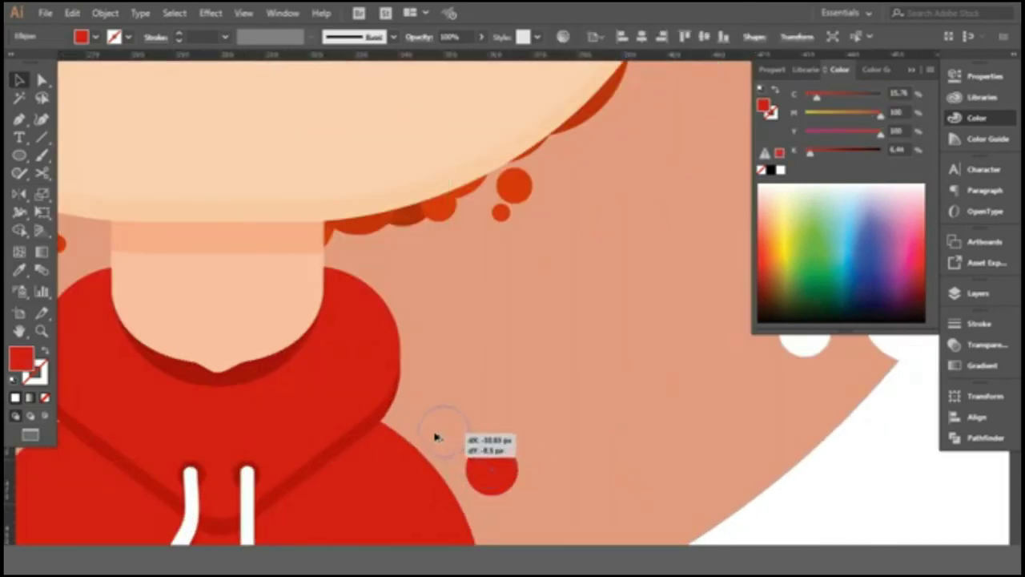
scroll(531, 441, down, 5)
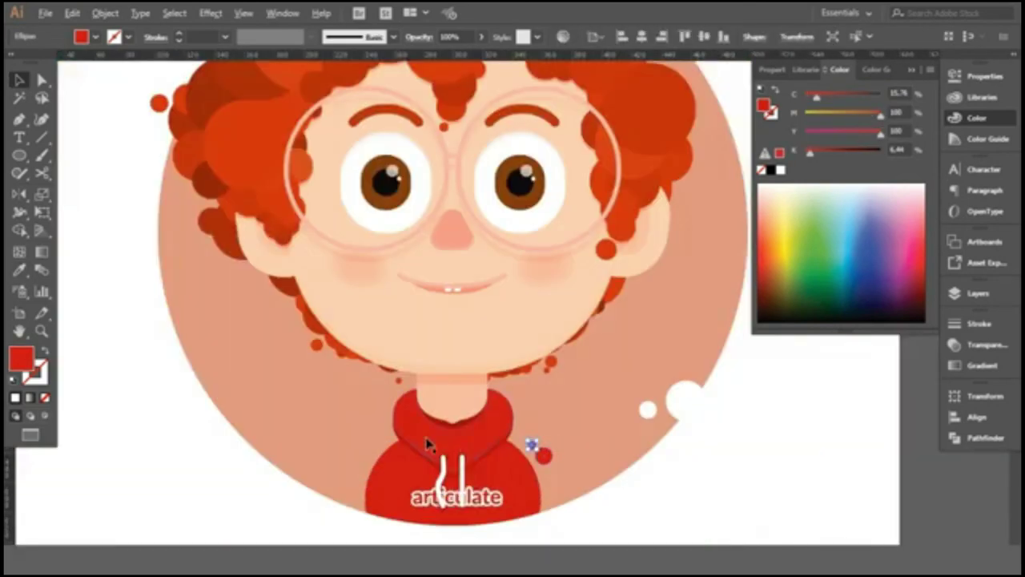
scroll(325, 435, down, 2)
scroll(485, 407, down, 2)
scroll(422, 436, up, 3)
scroll(422, 437, up, 3)
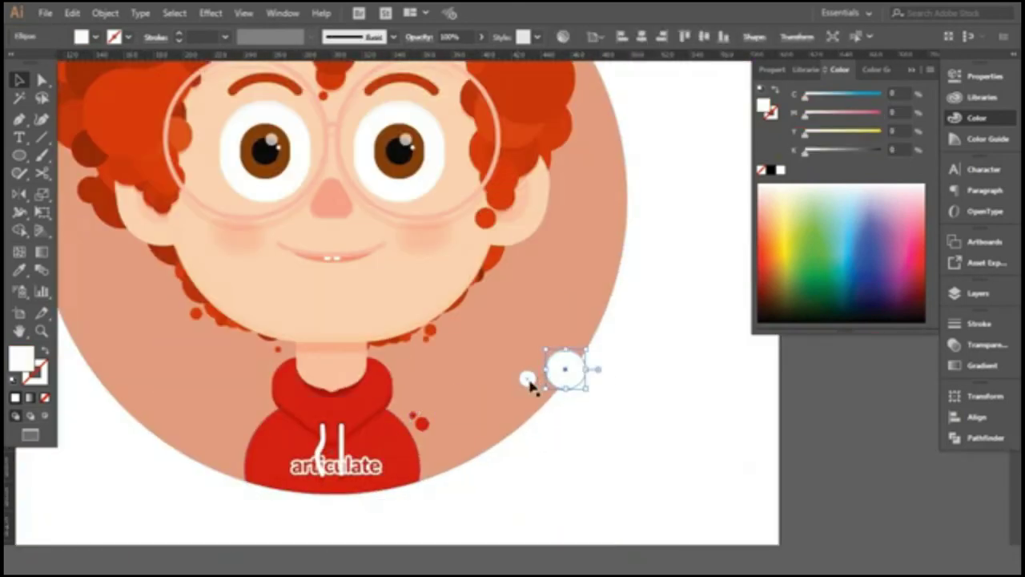
click(581, 451)
scroll(581, 451, down, 3)
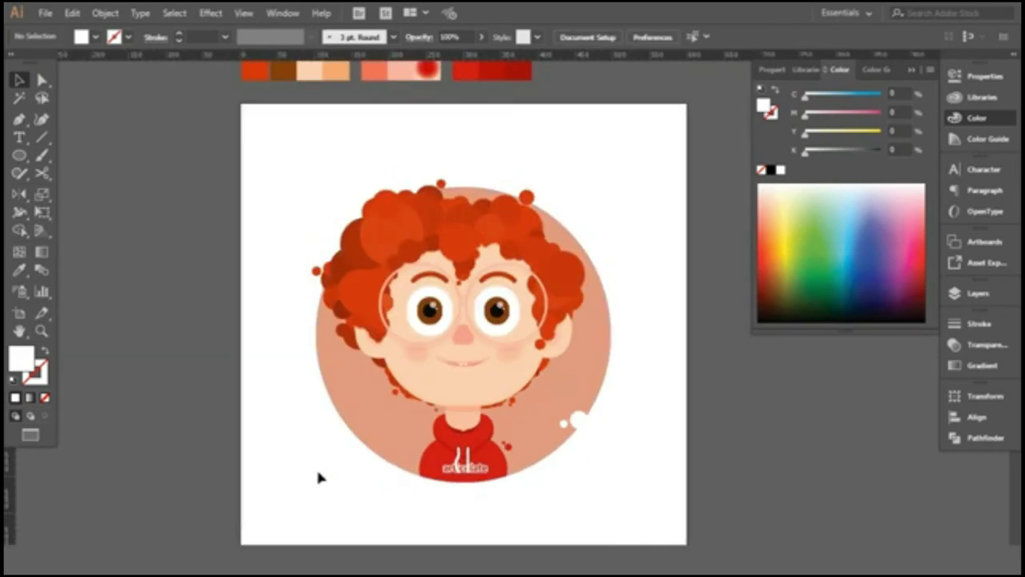
Move a small circle to the backdrop's lower left and colour it with sampled orange.
drag(579, 420, 371, 501)
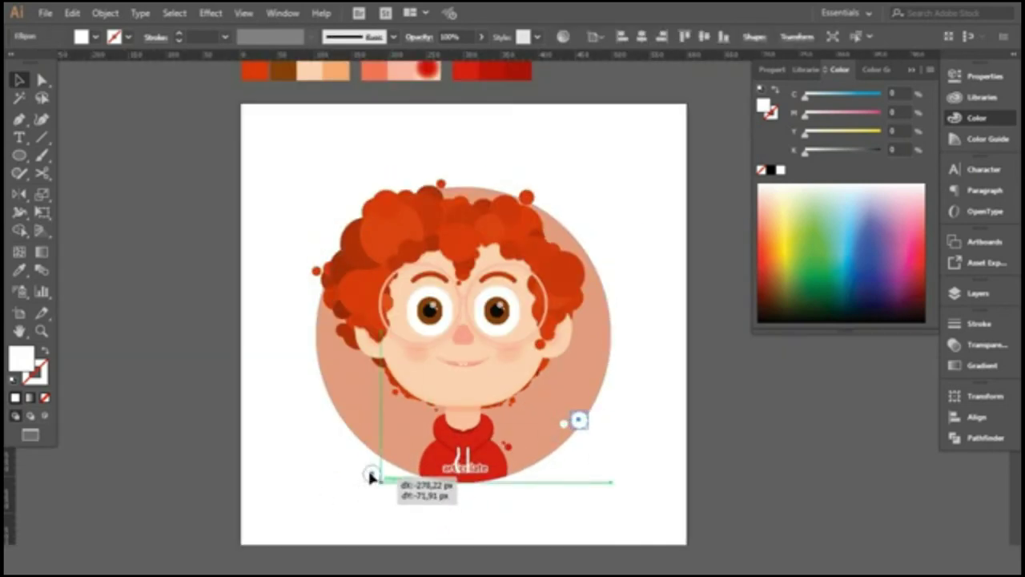
scroll(359, 487, up, 2)
scroll(414, 472, down, 2)
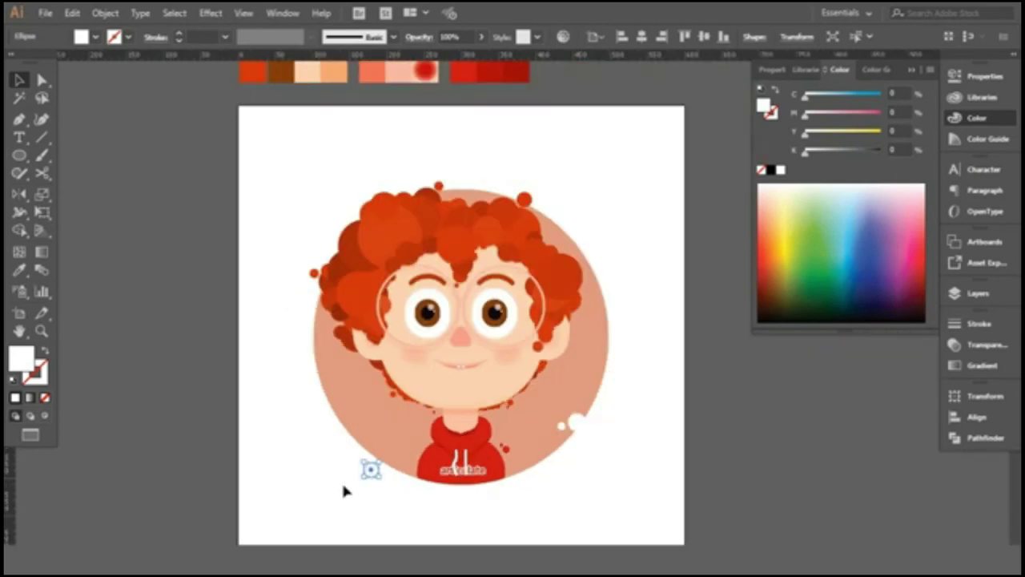
key(i)
click(319, 435)
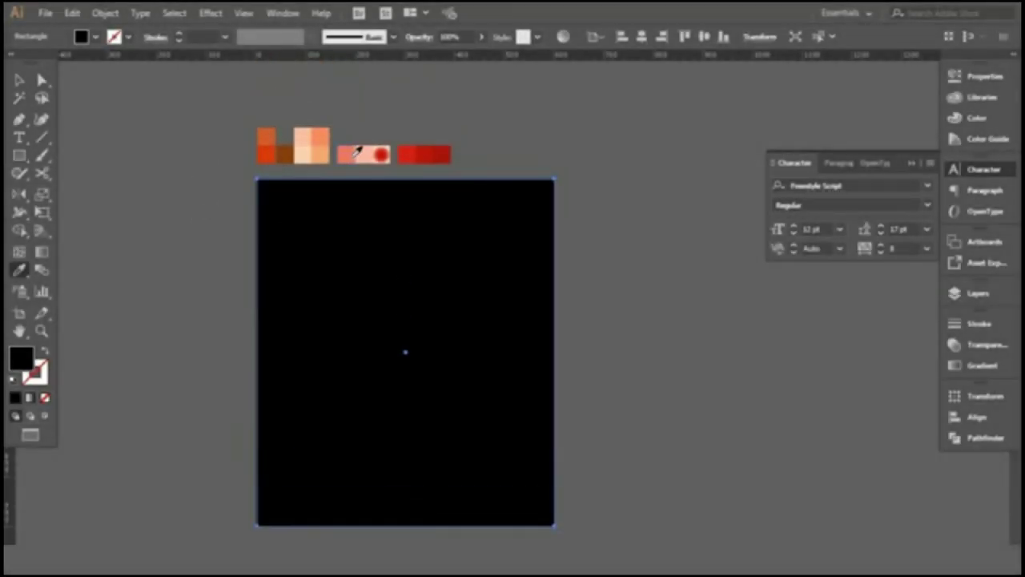
Fill the background rectangle with sampled orange, set to Multiply at 5% opacity.
click(358, 152)
click(974, 344)
click(803, 339)
click(801, 96)
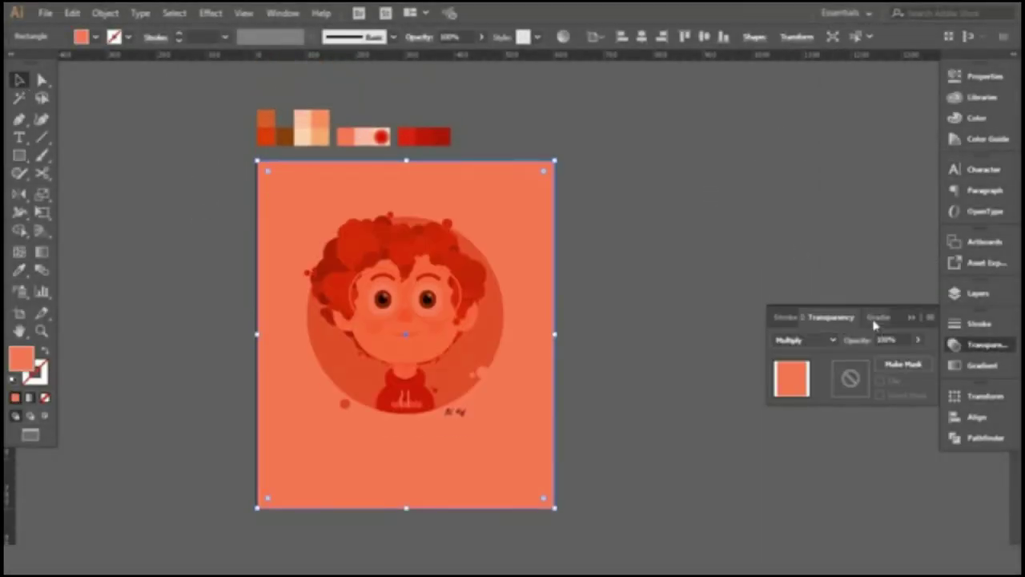
right_click(209, 265)
click(158, 167)
click(499, 186)
text(5)
key(Return)
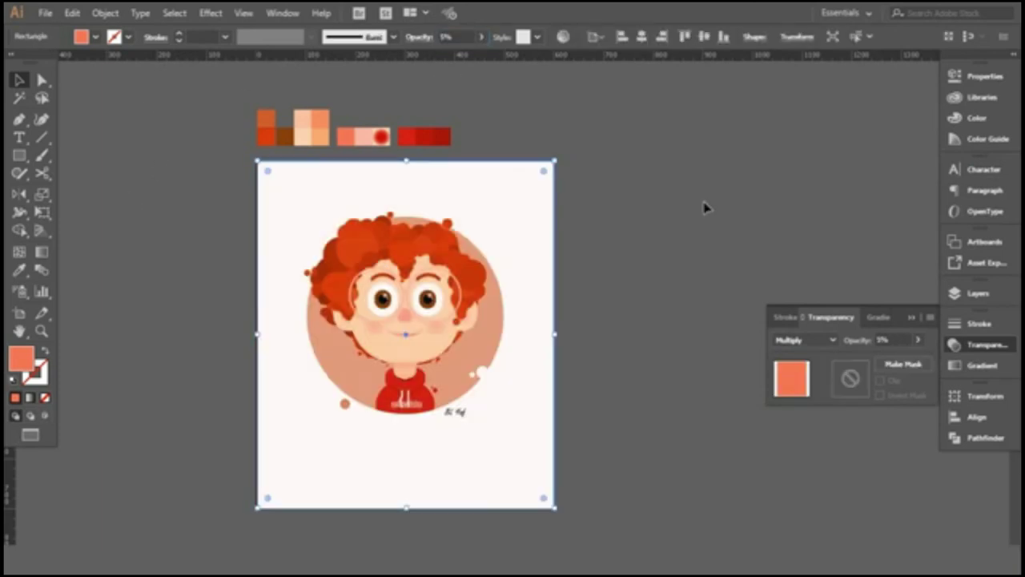